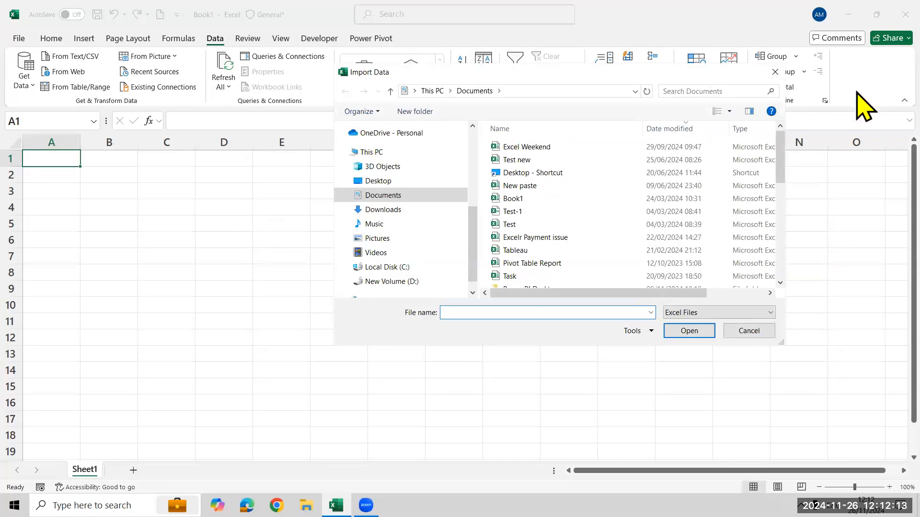
Import the Power Query Data workbook from the Excel MH 12 PM folder as a data source.
{"action": "scroll", "coordinate": [421, 206], "scroll_direction": "up", "scroll_amount": 5}
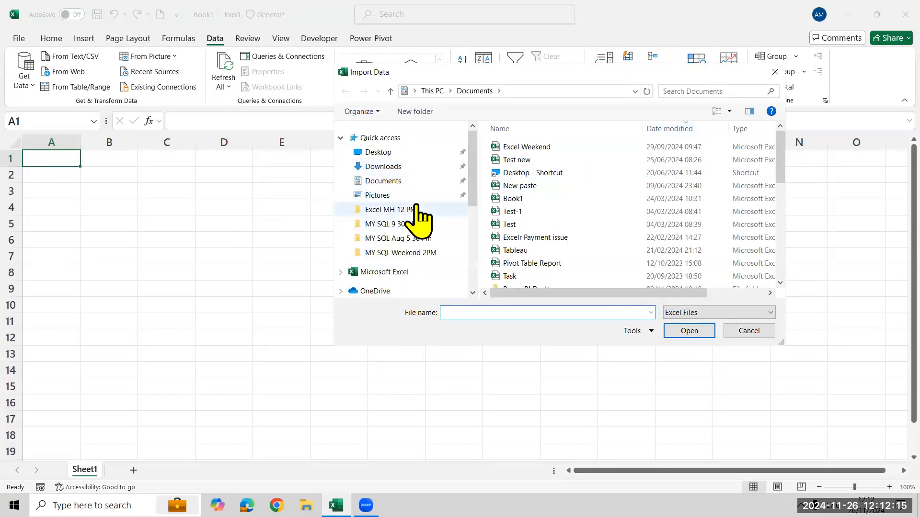
{"action": "left_click", "coordinate": [412, 211]}
{"action": "scroll", "coordinate": [615, 244], "scroll_direction": "down", "scroll_amount": 3}
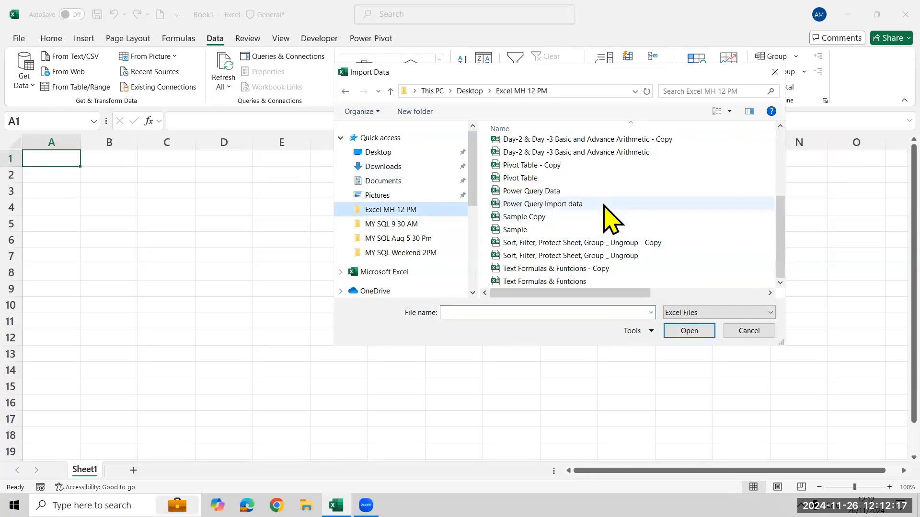
{"action": "left_click", "coordinate": [607, 192]}
{"action": "left_click", "coordinate": [676, 330]}
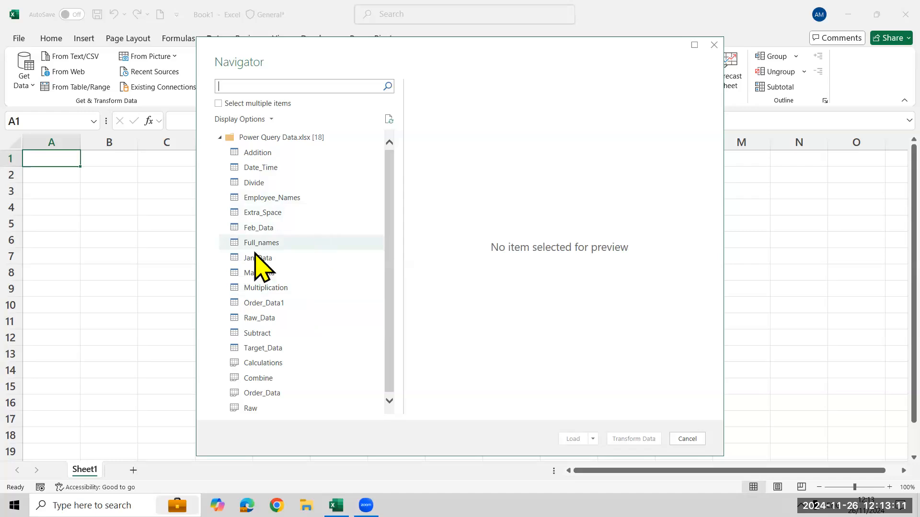
Choose the Full_names table from the imported workbook and open it for transformation in the Power Query Editor.
{"action": "left_click", "coordinate": [269, 245]}
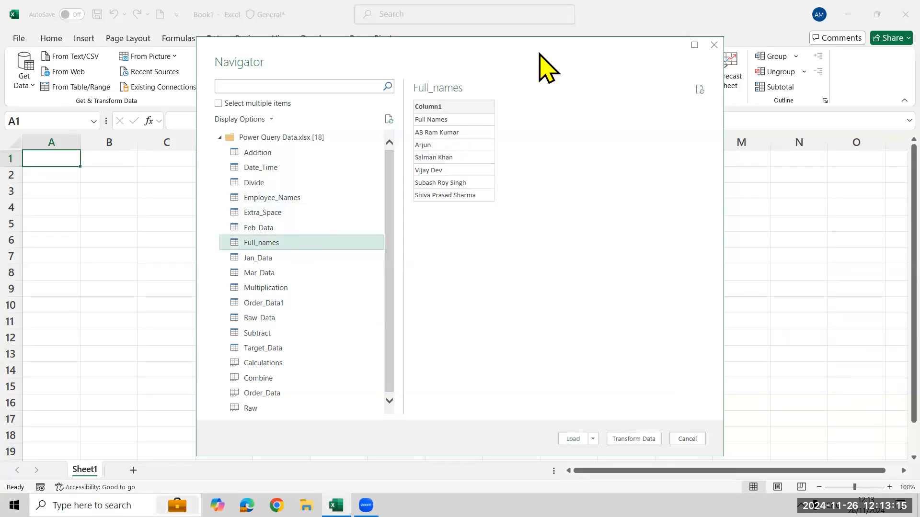
{"action": "left_click_drag", "start_coordinate": [540, 54], "coordinate": [511, 19]}
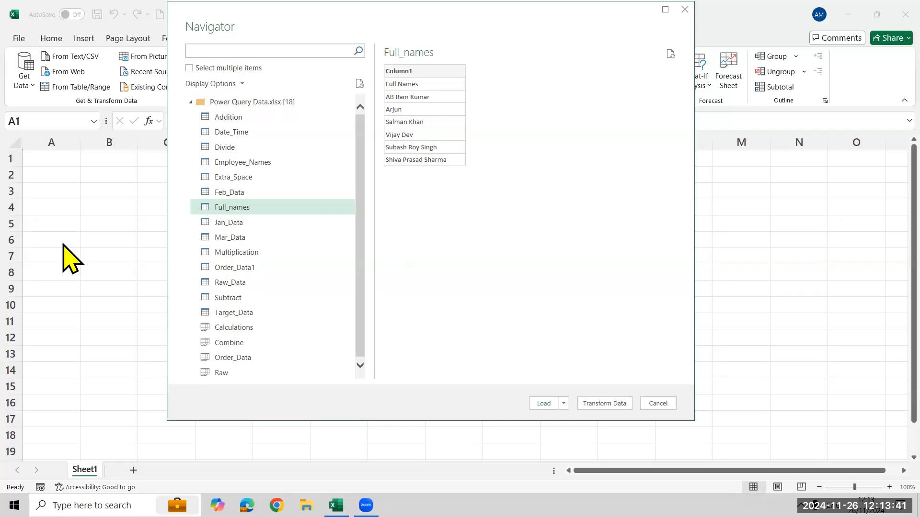
{"action": "left_click_drag", "start_coordinate": [187, 197], "coordinate": [306, 216]}
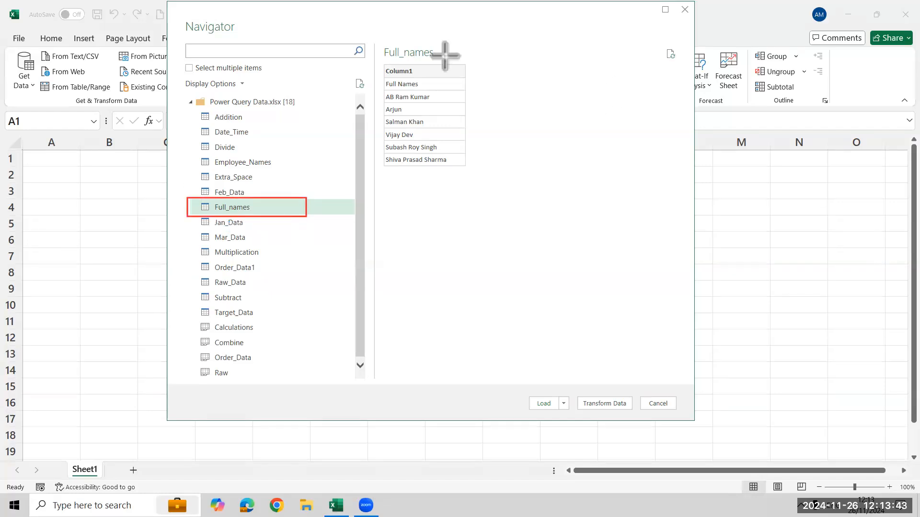
{"action": "mouse_move", "coordinate": [573, 389]}
{"action": "left_mouse_down"}
{"action": "mouse_move", "coordinate": [667, 421]}
{"action": "mouse_move", "coordinate": [637, 419]}
{"action": "left_mouse_up"}
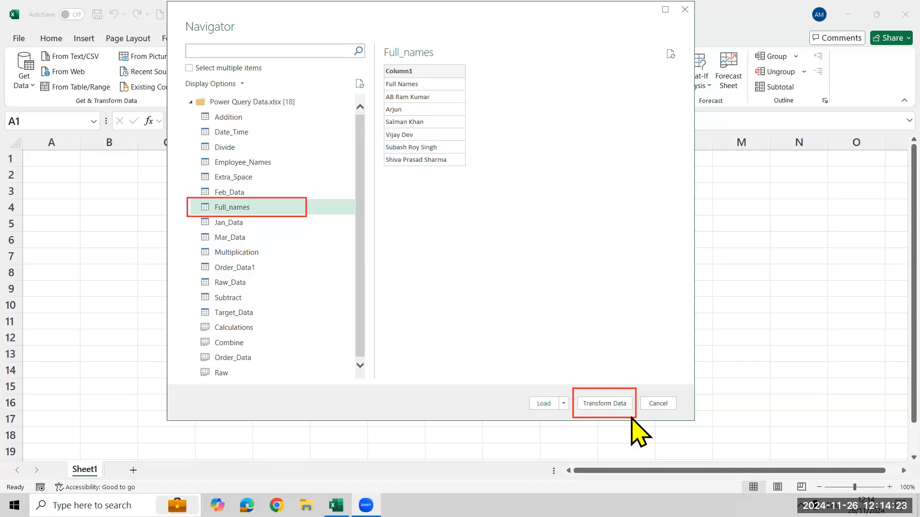
{"action": "left_click", "coordinate": [607, 405]}
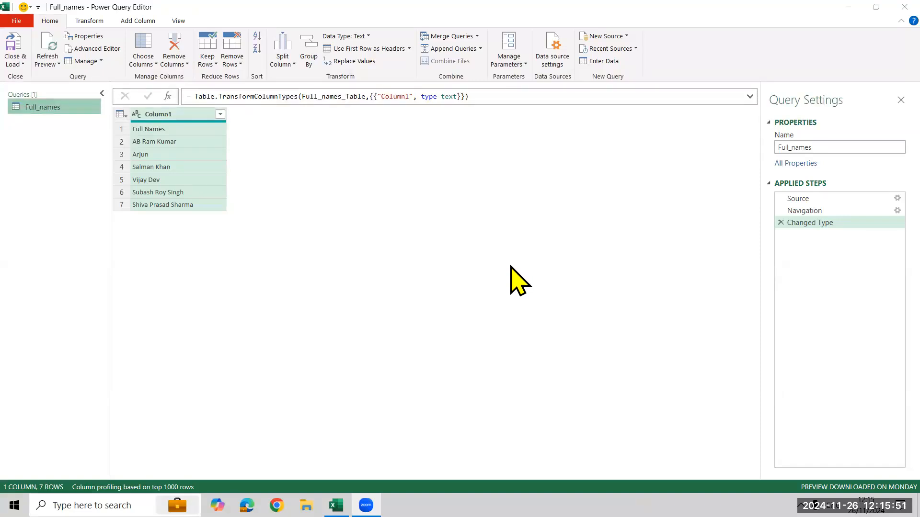
Look at the load options, then close the Power Query Editor without loading the Full_names query.
{"action": "left_click", "coordinate": [15, 64]}
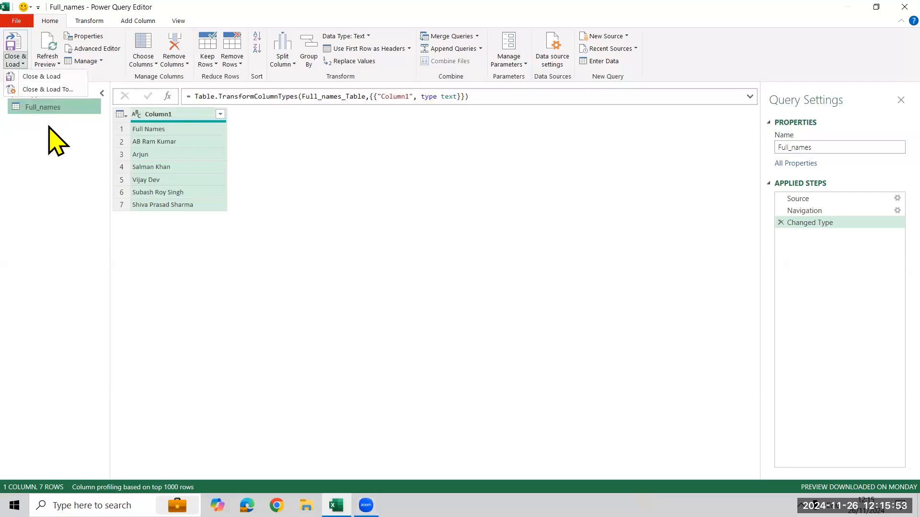
{"action": "left_click", "coordinate": [345, 188]}
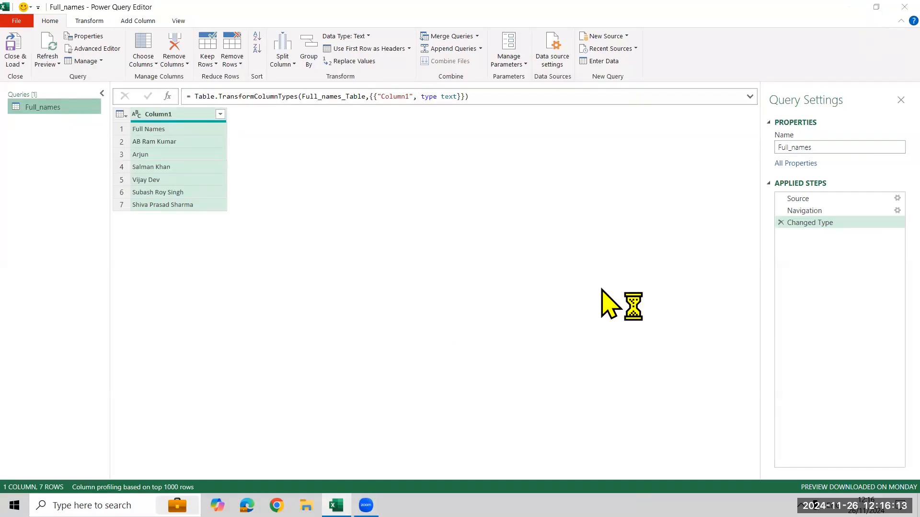
{"action": "left_click", "coordinate": [508, 274]}
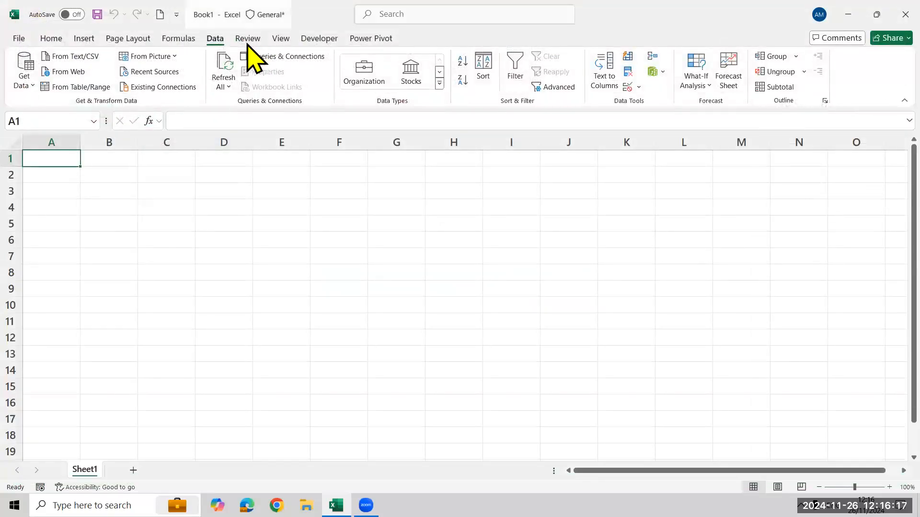
Get data from an Excel workbook by importing the Power Query Data file.
{"action": "left_click", "coordinate": [21, 85]}
{"action": "mouse_move", "coordinate": [112, 111]}
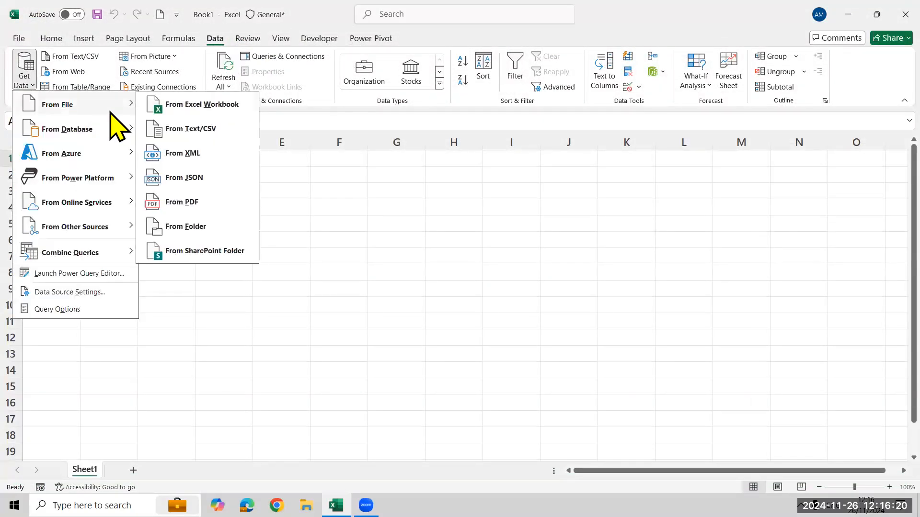
{"action": "left_click", "coordinate": [213, 111]}
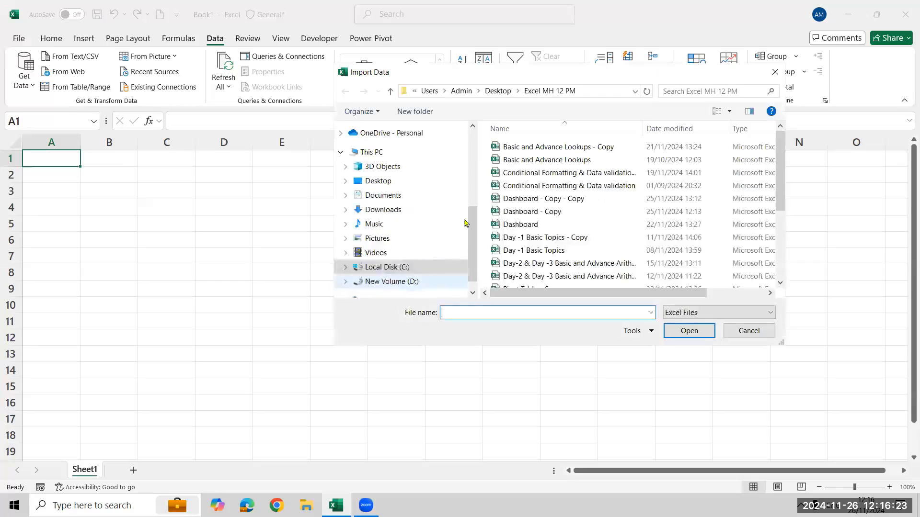
{"action": "scroll", "coordinate": [559, 226], "scroll_direction": "down", "scroll_amount": 3}
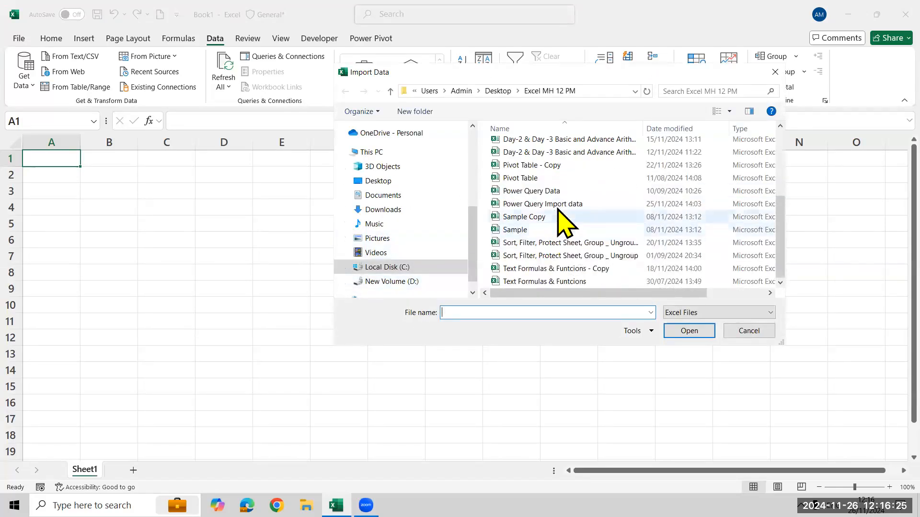
{"action": "left_click", "coordinate": [551, 191]}
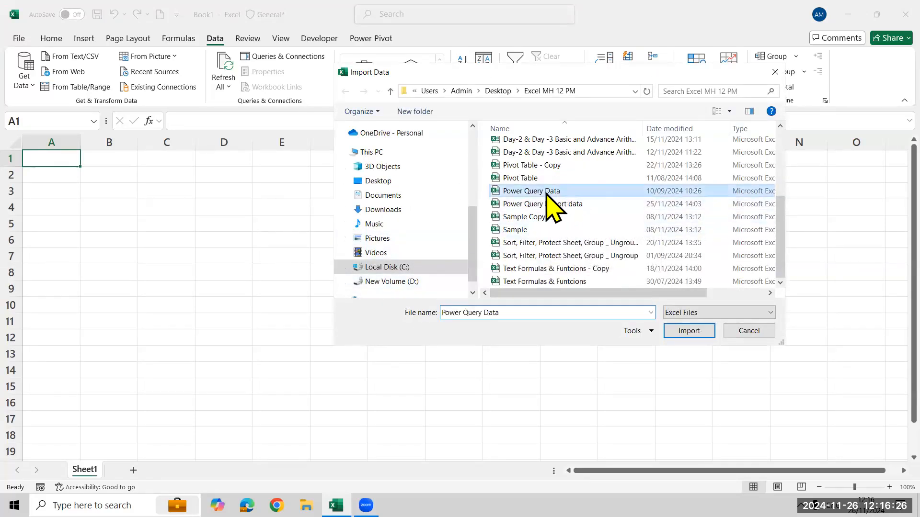
{"action": "left_click", "coordinate": [689, 330]}
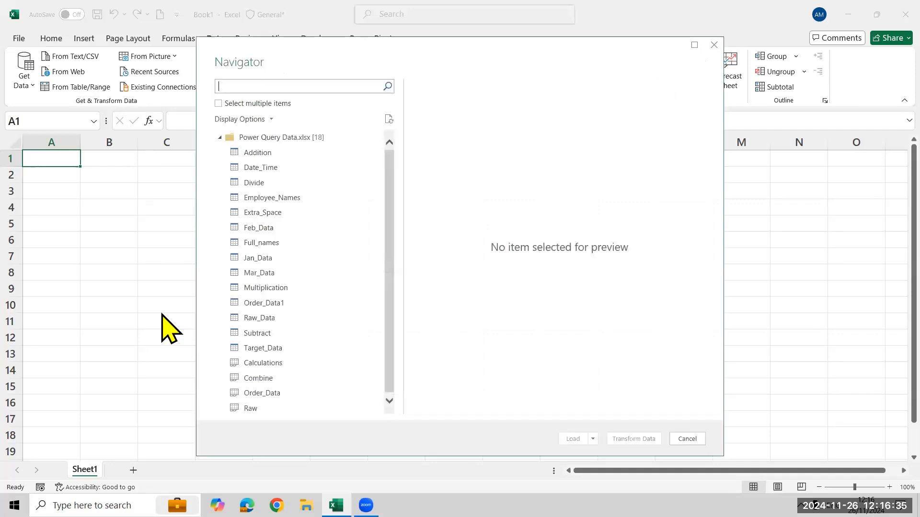
Select the Full_names table and open it in the Power Query Editor with Transform Data.
{"action": "left_click", "coordinate": [256, 243]}
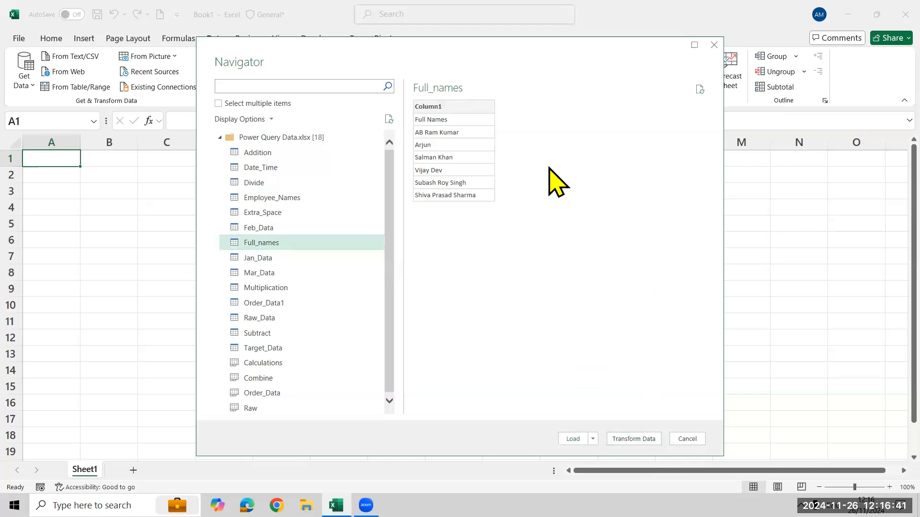
{"action": "left_click_drag", "start_coordinate": [555, 49], "coordinate": [518, 24]}
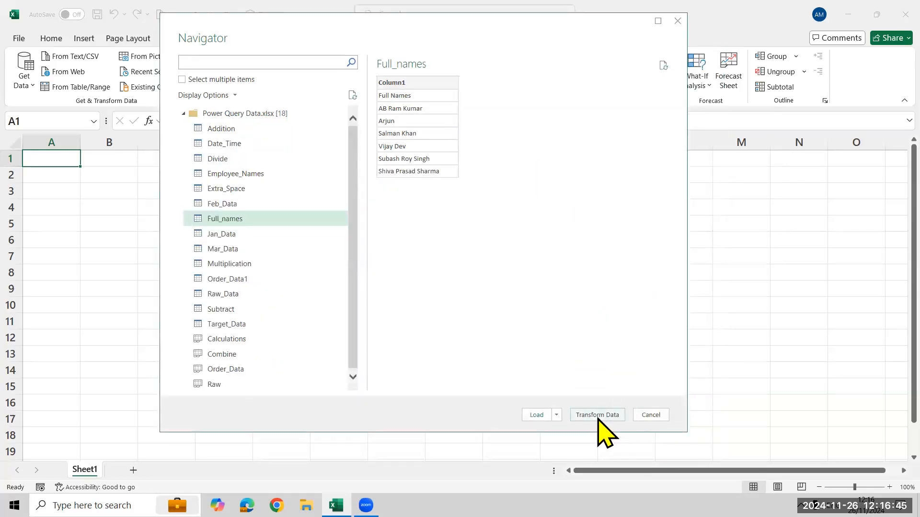
{"action": "left_click", "coordinate": [598, 416]}
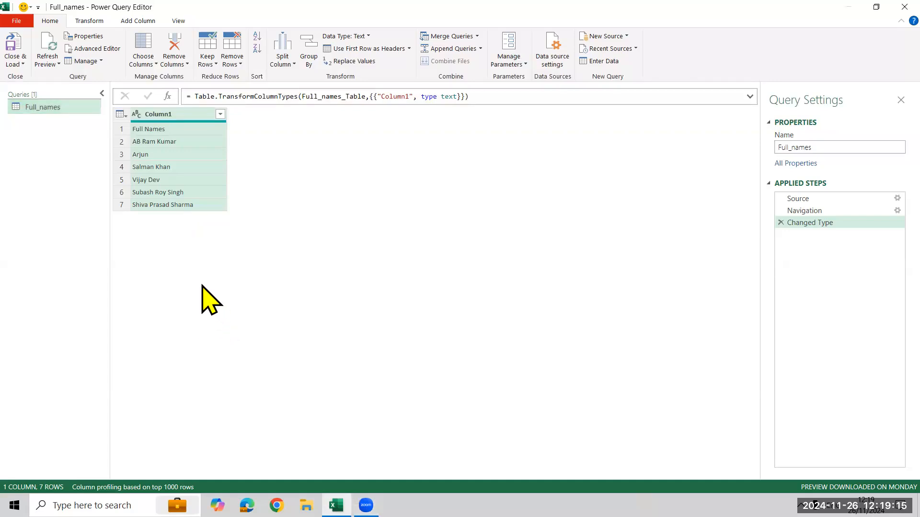
Promote the first row of the Full_names table to column headers.
{"action": "key", "text": "ctrl+plus"}
{"action": "key", "text": "ctrl+plus"}
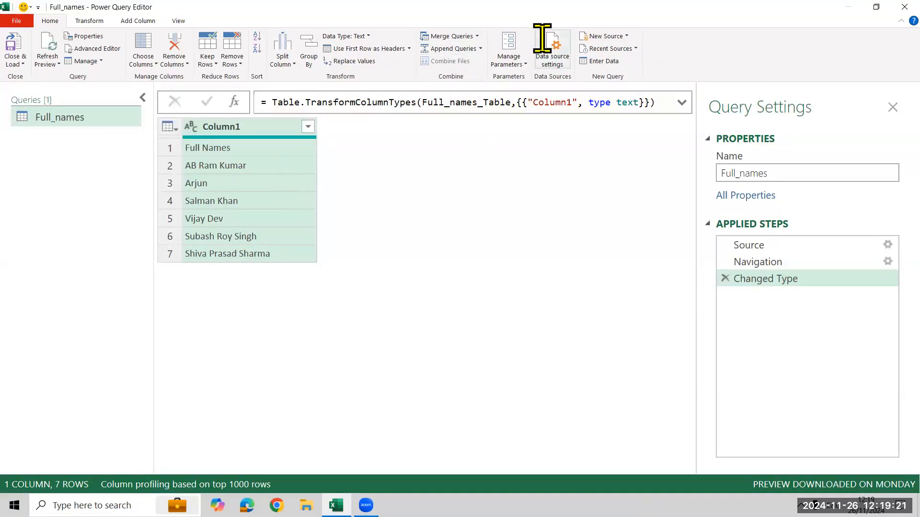
{"action": "key", "text": "super+shift+s"}
{"action": "left_click_drag", "start_coordinate": [317, 42], "coordinate": [410, 57]}
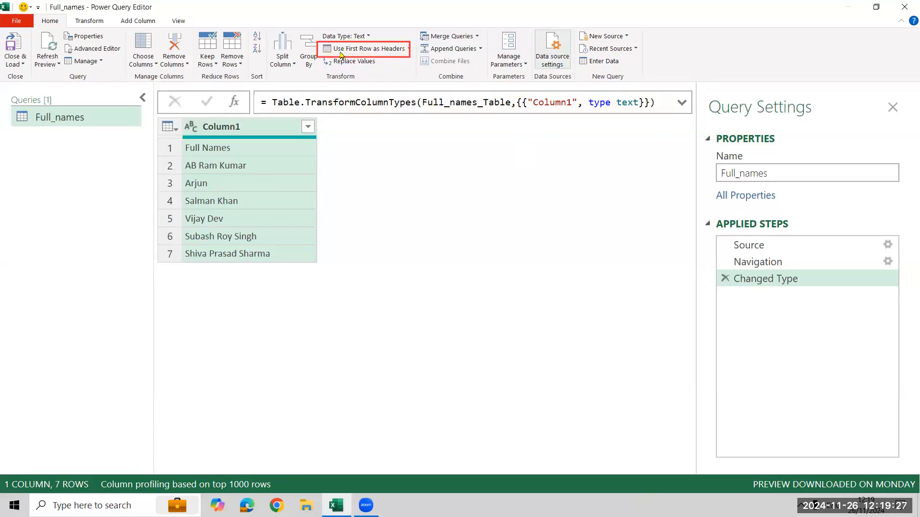
{"action": "left_click", "coordinate": [367, 48]}
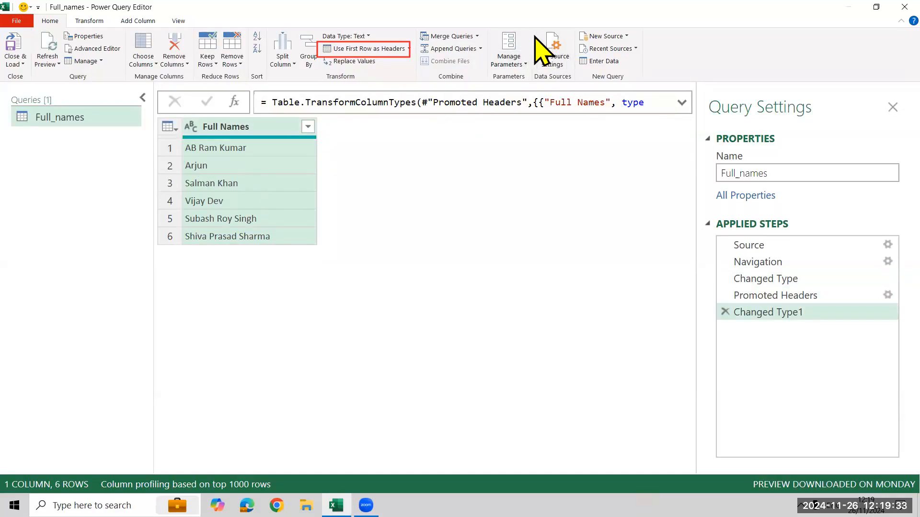
Split the Full Names column by the space delimiter at the right-most delimiter.
{"action": "right_click", "coordinate": [271, 131]}
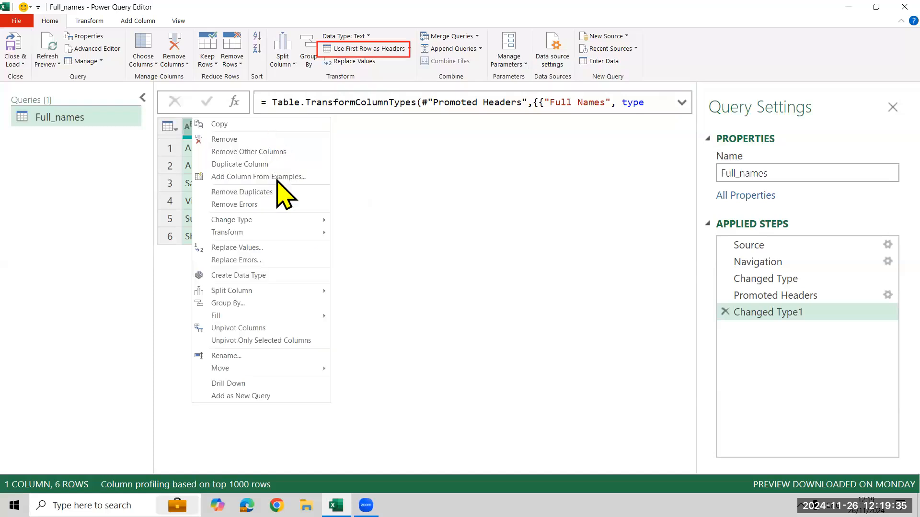
{"action": "mouse_move", "coordinate": [281, 291]}
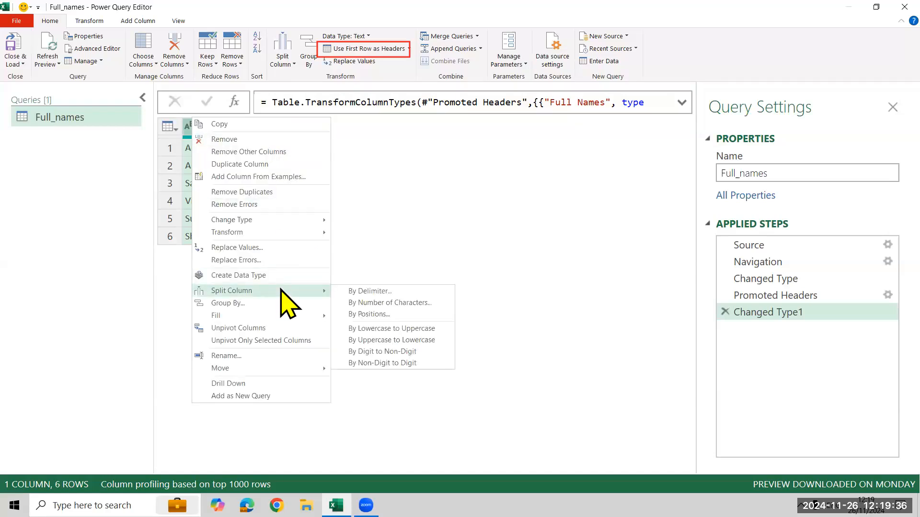
{"action": "left_click", "coordinate": [385, 293]}
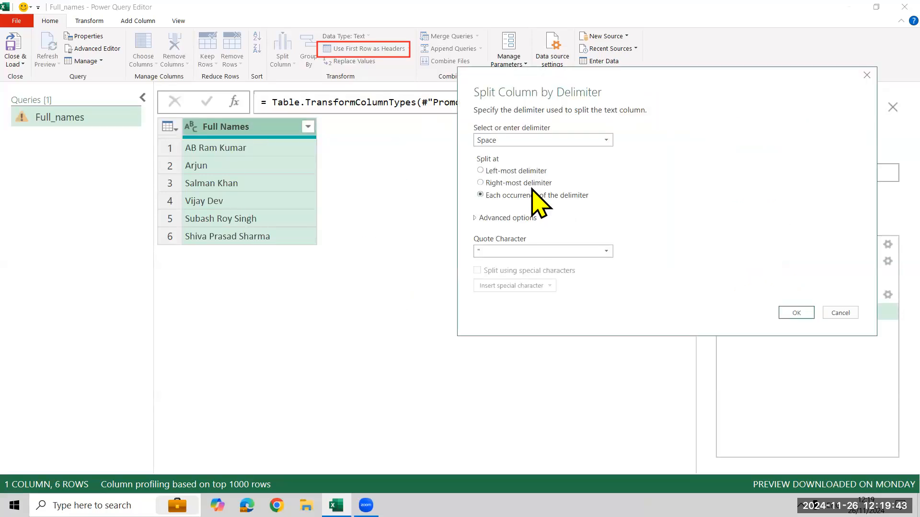
{"action": "left_click", "coordinate": [505, 184]}
{"action": "left_click", "coordinate": [796, 313]}
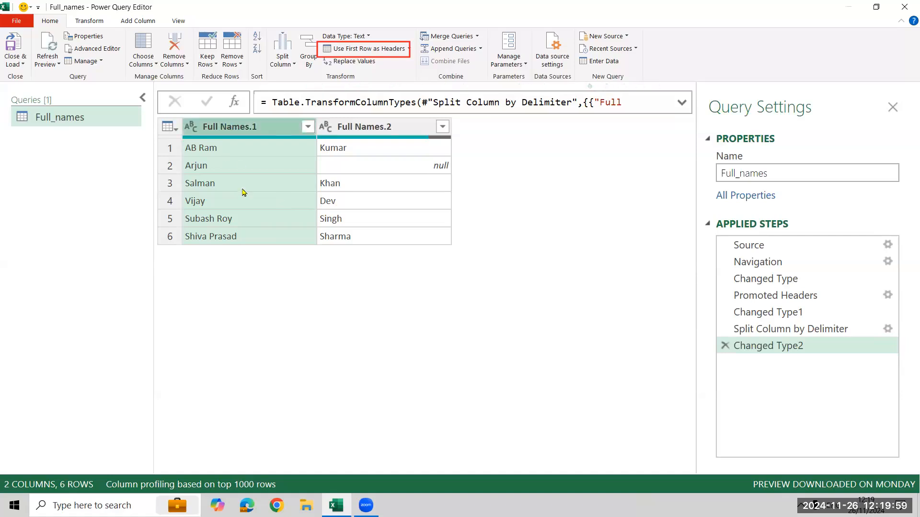
Split the Full Names.1 column by the space delimiter at the left-most delimiter.
{"action": "right_click", "coordinate": [266, 134]}
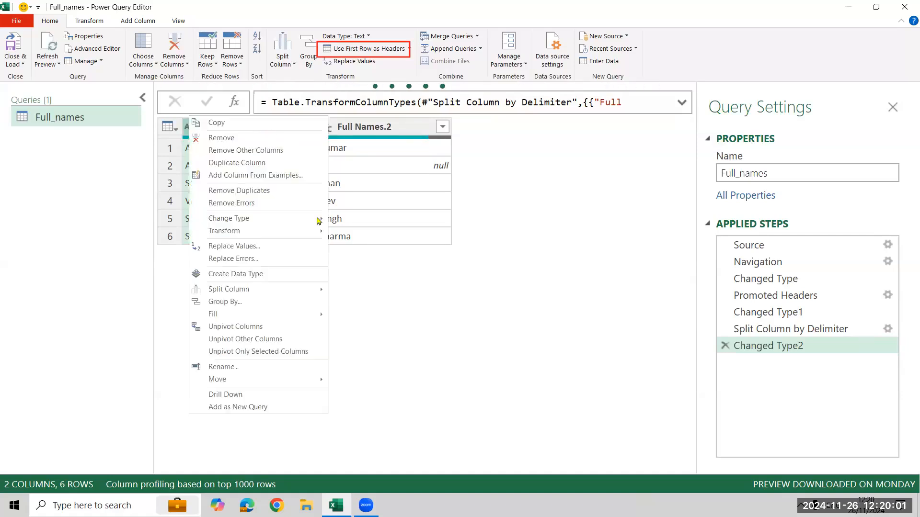
{"action": "mouse_move", "coordinate": [301, 291]}
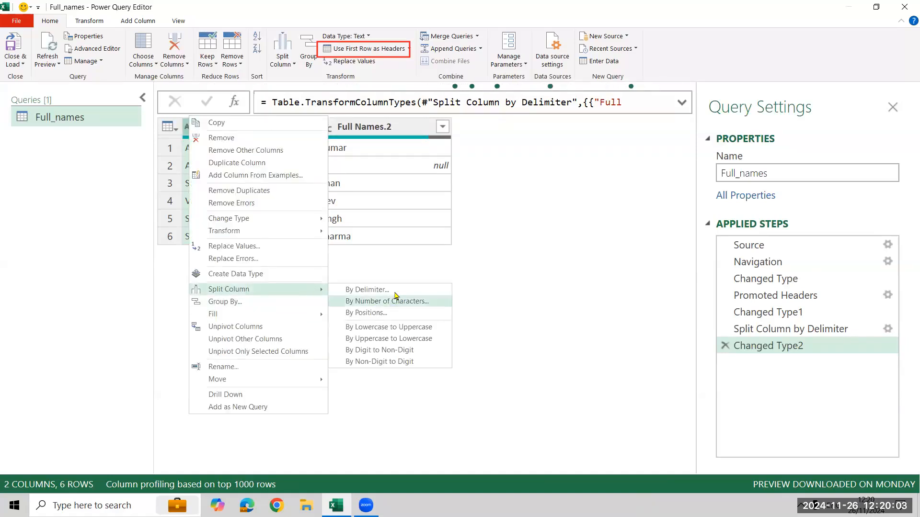
{"action": "left_click", "coordinate": [394, 292]}
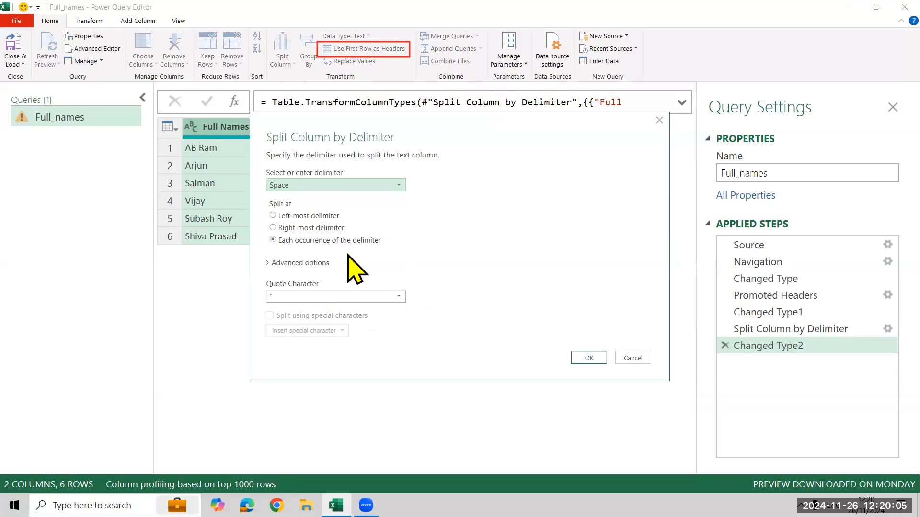
{"action": "left_click", "coordinate": [303, 216]}
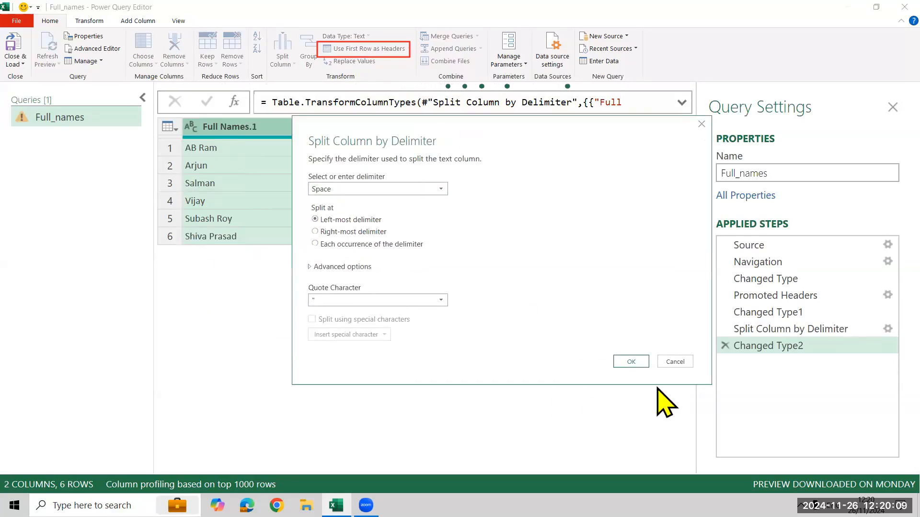
{"action": "left_click", "coordinate": [631, 362]}
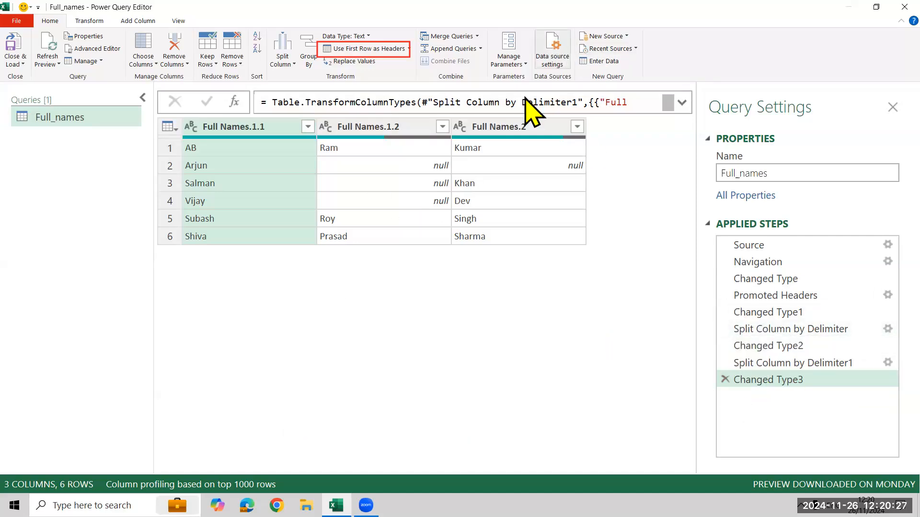
{"action": "left_click_drag", "start_coordinate": [715, 287], "coordinate": [892, 408]}
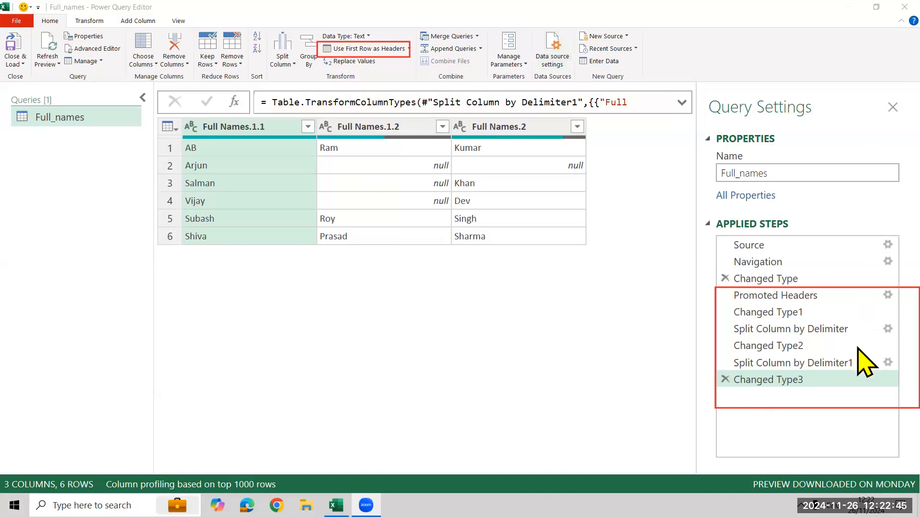
Delete all applied steps after Changed Type, including both column splits and the promoted headers.
{"action": "left_click", "coordinate": [725, 380]}
{"action": "left_click", "coordinate": [725, 363]}
{"action": "left_click", "coordinate": [725, 347]}
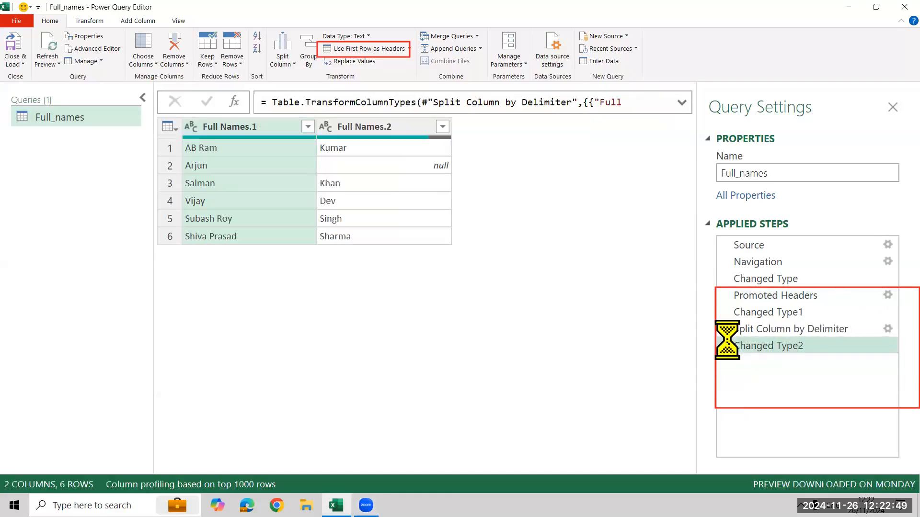
{"action": "left_click", "coordinate": [725, 329]}
{"action": "left_click", "coordinate": [726, 312]}
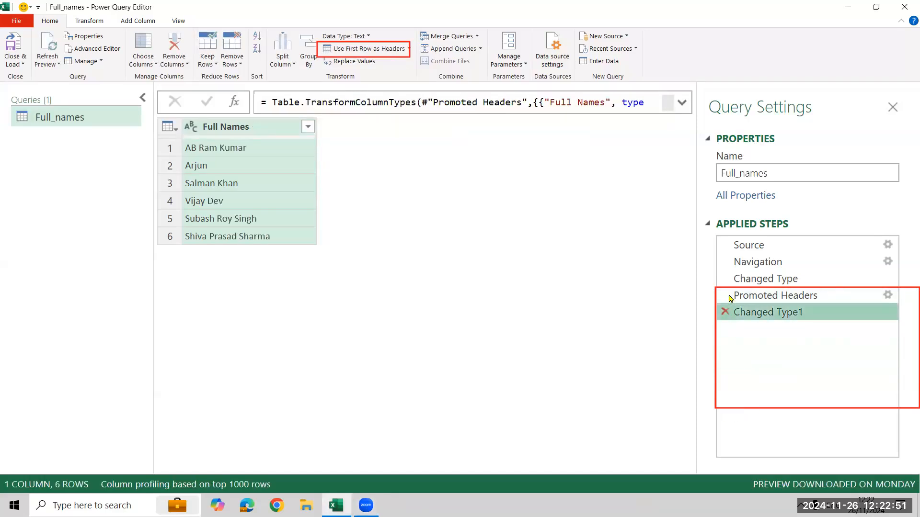
{"action": "left_click", "coordinate": [726, 296]}
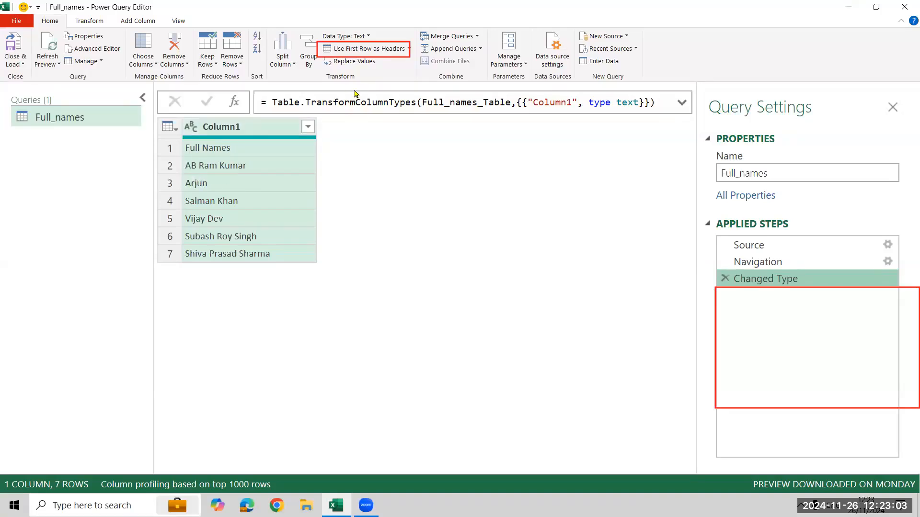
Promote the first row to headers and split the Full Names column by space at the right-most delimiter.
{"action": "left_click", "coordinate": [362, 49]}
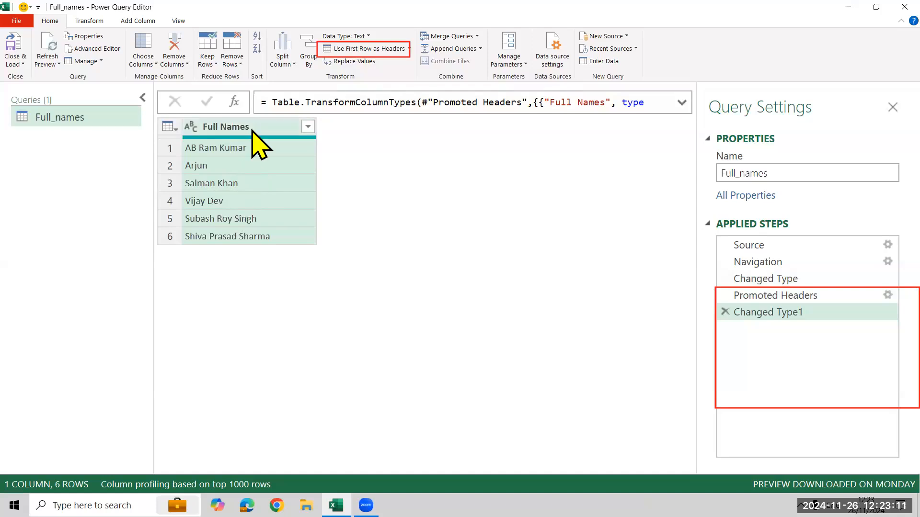
{"action": "right_click", "coordinate": [252, 128]}
{"action": "mouse_move", "coordinate": [293, 217]}
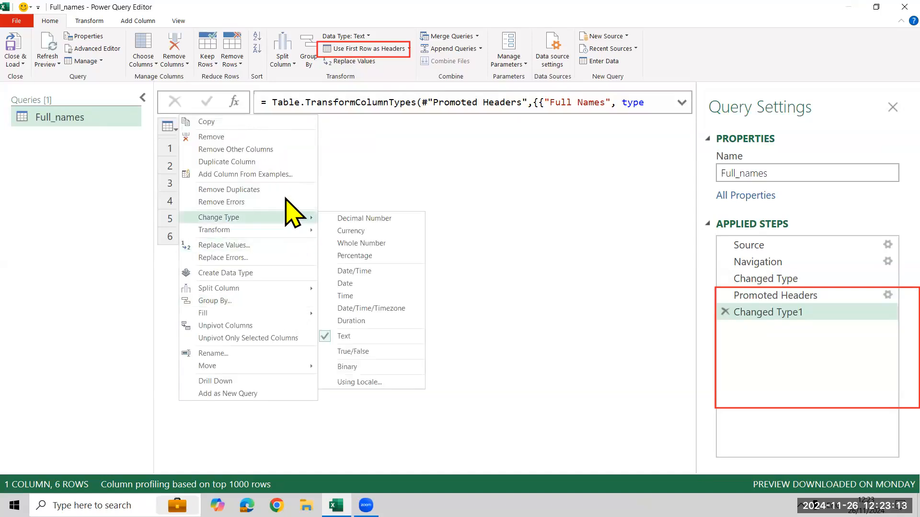
{"action": "mouse_move", "coordinate": [302, 288]}
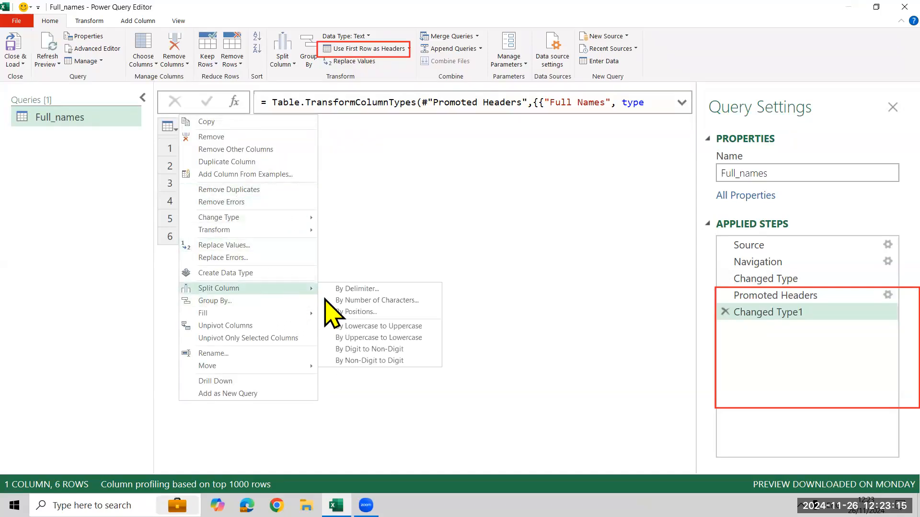
{"action": "left_click", "coordinate": [389, 289]}
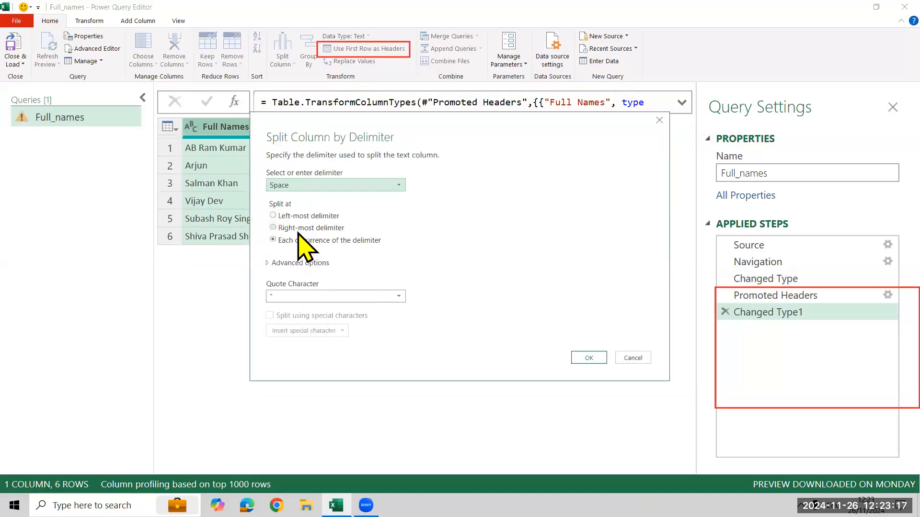
{"action": "left_click", "coordinate": [306, 228]}
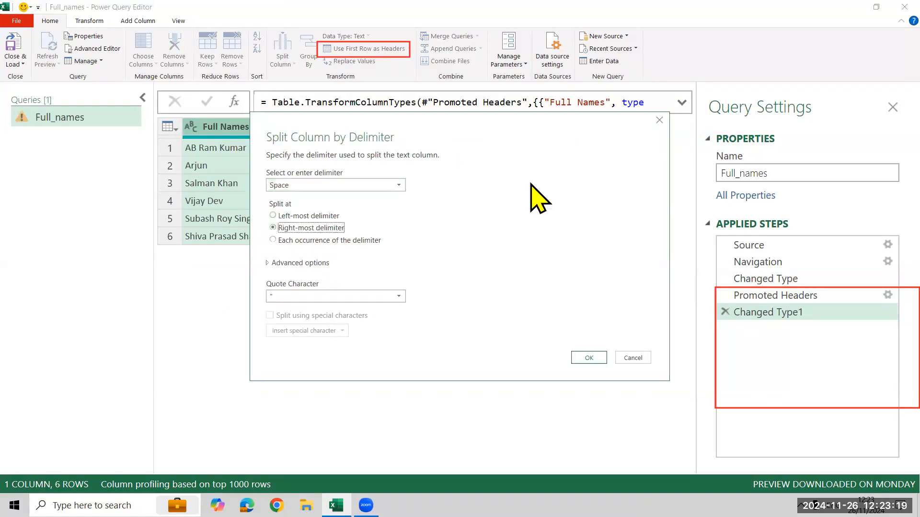
{"action": "left_click", "coordinate": [700, 339]}
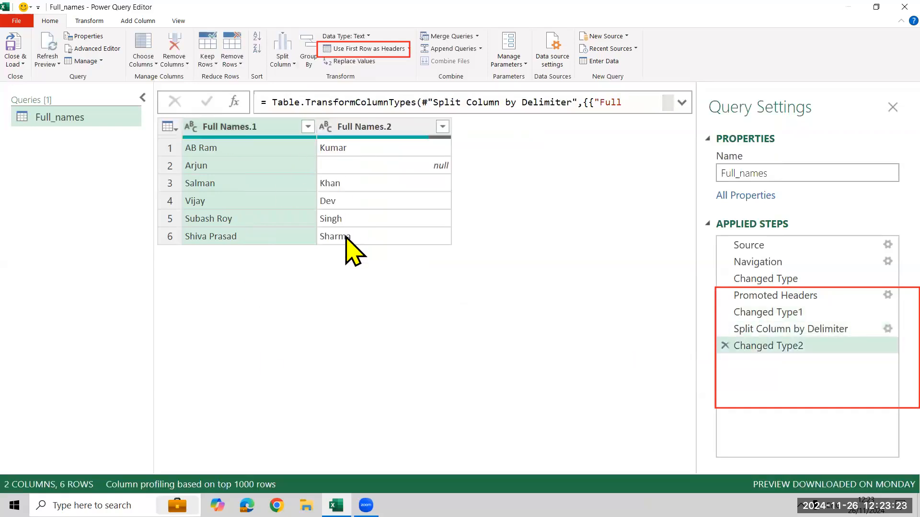
Split the Full Names.1 column by the space delimiter at the left-most delimiter.
{"action": "left_click", "coordinate": [245, 126]}
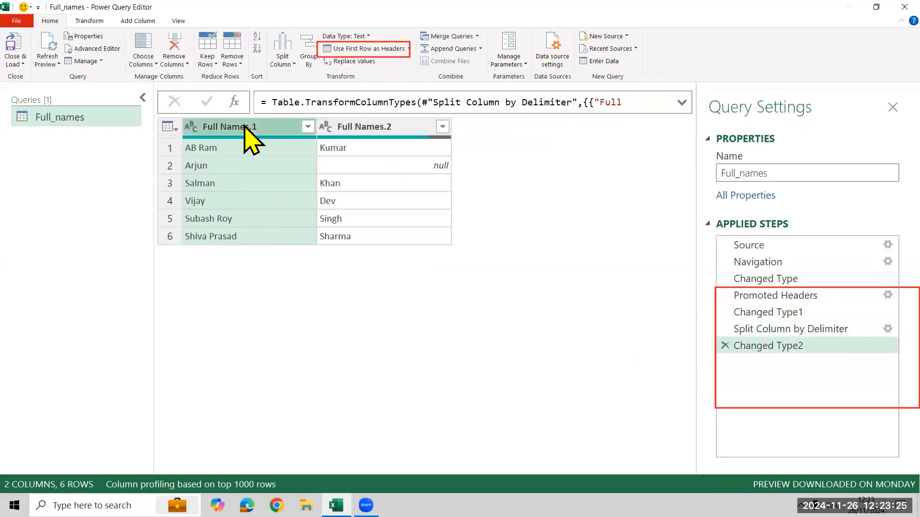
{"action": "right_click", "coordinate": [245, 126]}
{"action": "mouse_move", "coordinate": [261, 286]}
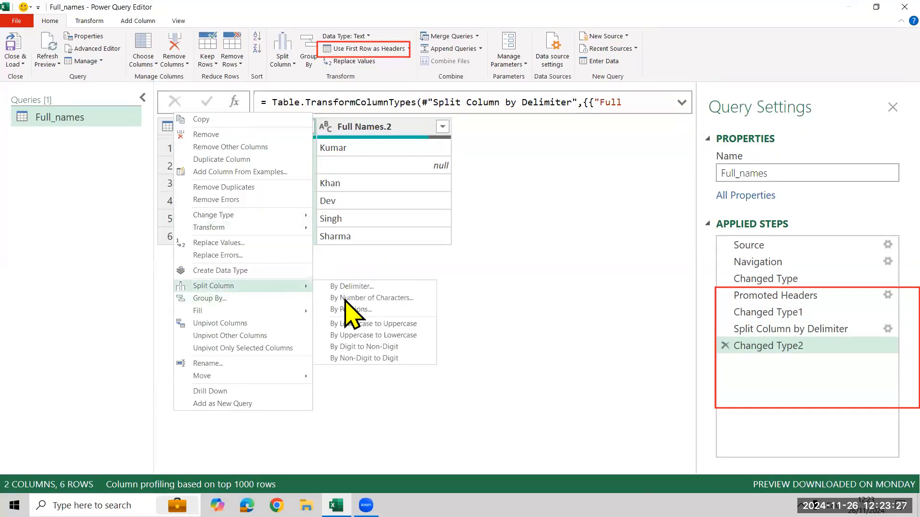
{"action": "left_click", "coordinate": [353, 287]}
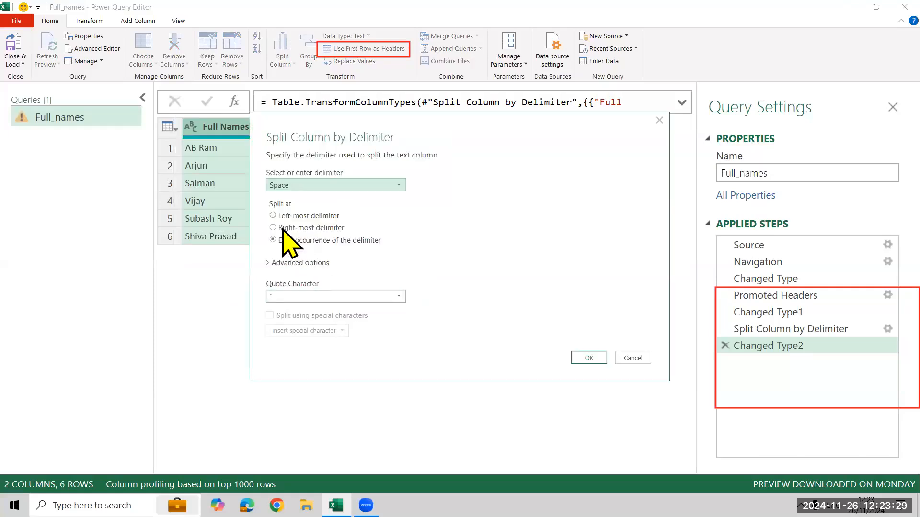
{"action": "left_click", "coordinate": [284, 216]}
{"action": "left_click", "coordinate": [589, 358]}
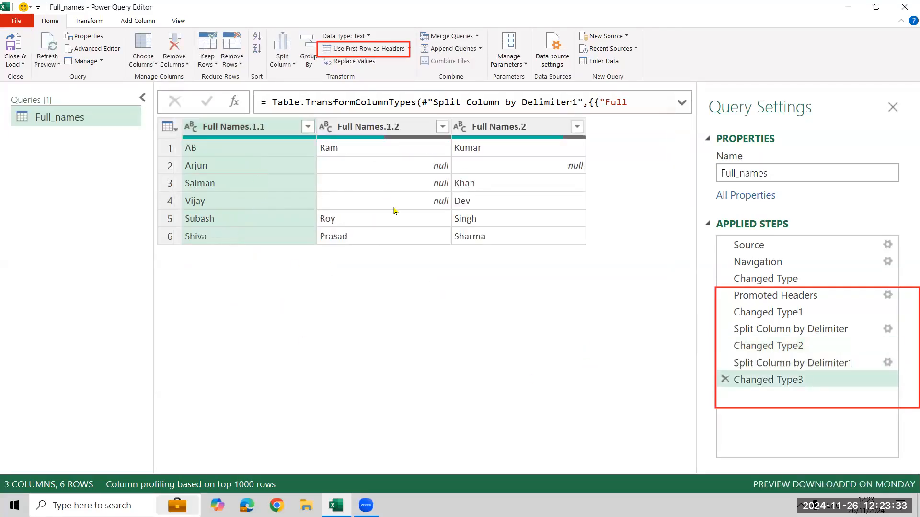
Rename the three split columns, in order, as First Name, Mid Name and Last Name.
{"action": "double_click", "coordinate": [256, 126]}
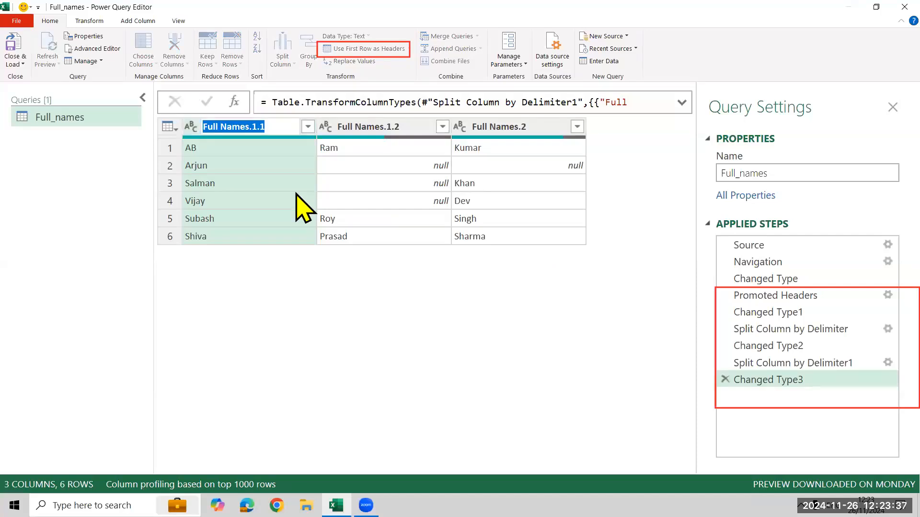
{"action": "type", "text": "First N"}
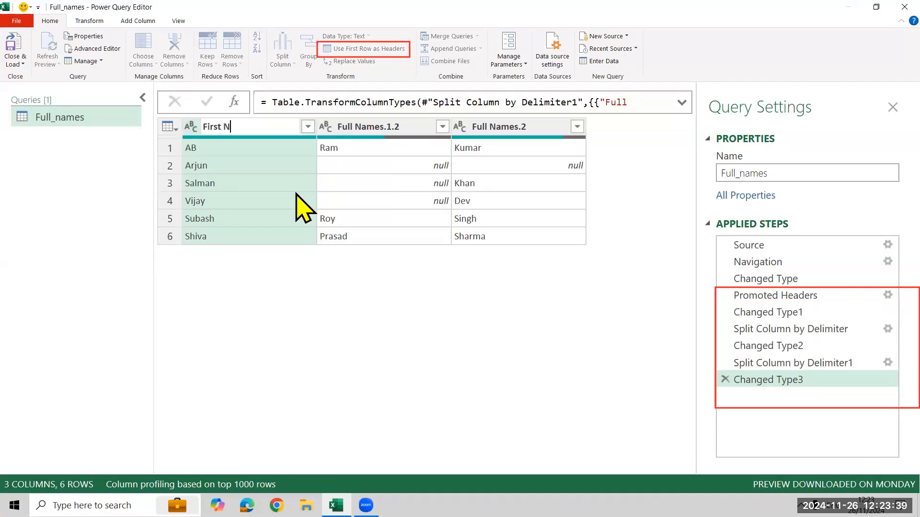
{"action": "type", "text": "ame"}
{"action": "key", "text": "Return"}
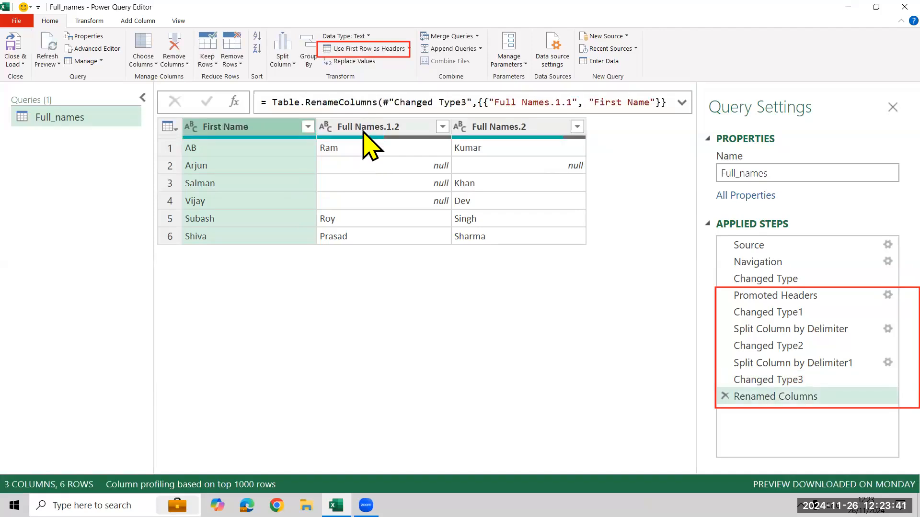
{"action": "double_click", "coordinate": [362, 128]}
{"action": "type", "text": "Mid Name"}
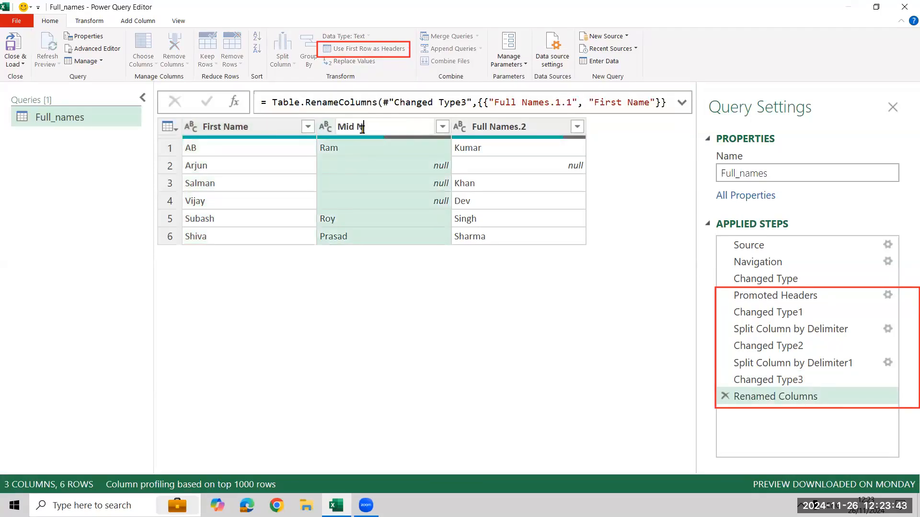
{"action": "key", "text": "Return"}
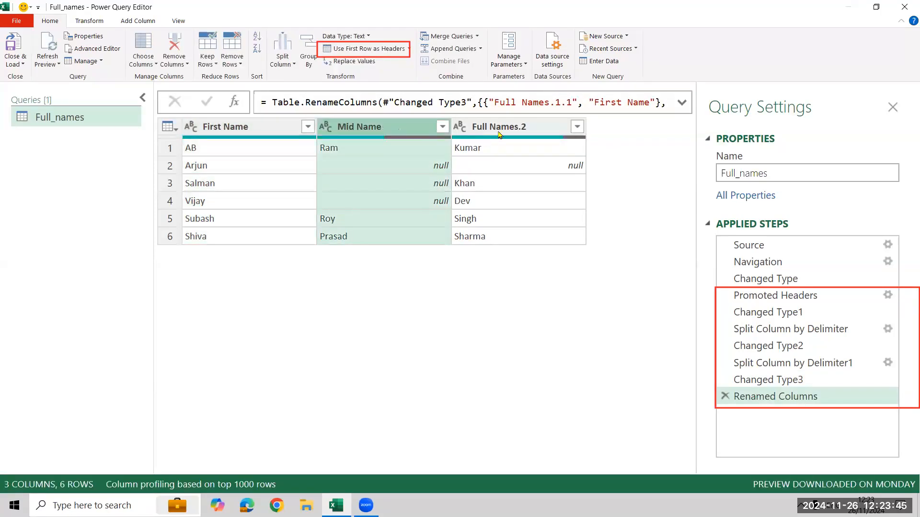
{"action": "double_click", "coordinate": [498, 128]}
{"action": "type", "text": "Las"}
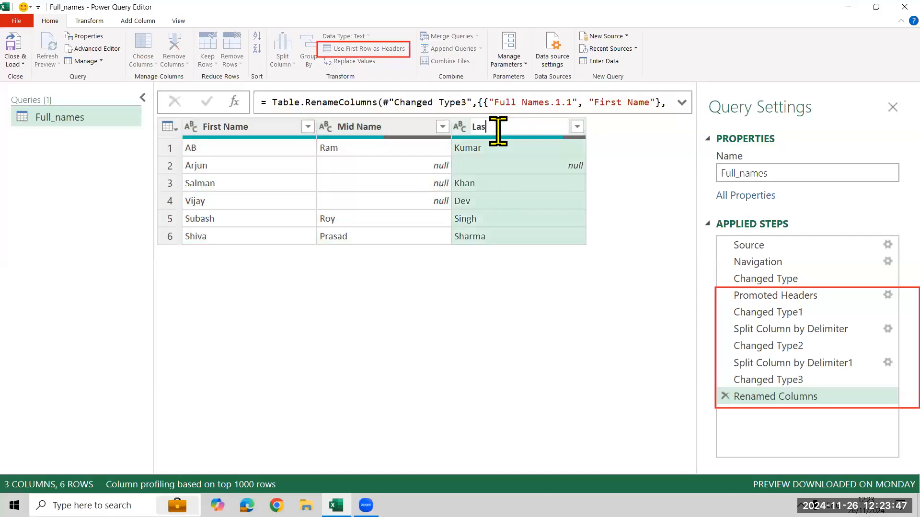
{"action": "type", "text": "t Name"}
{"action": "key", "text": "Return"}
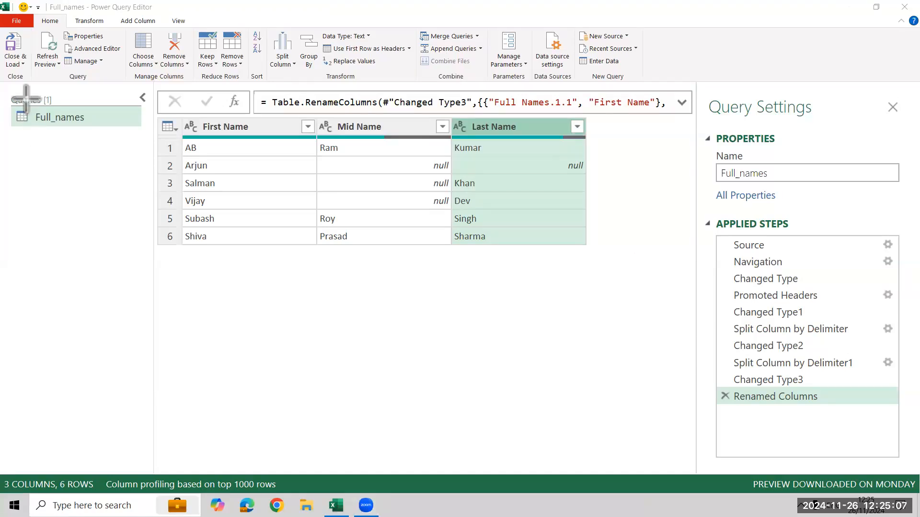
{"action": "left_click_drag", "start_coordinate": [10, 102], "coordinate": [138, 123]}
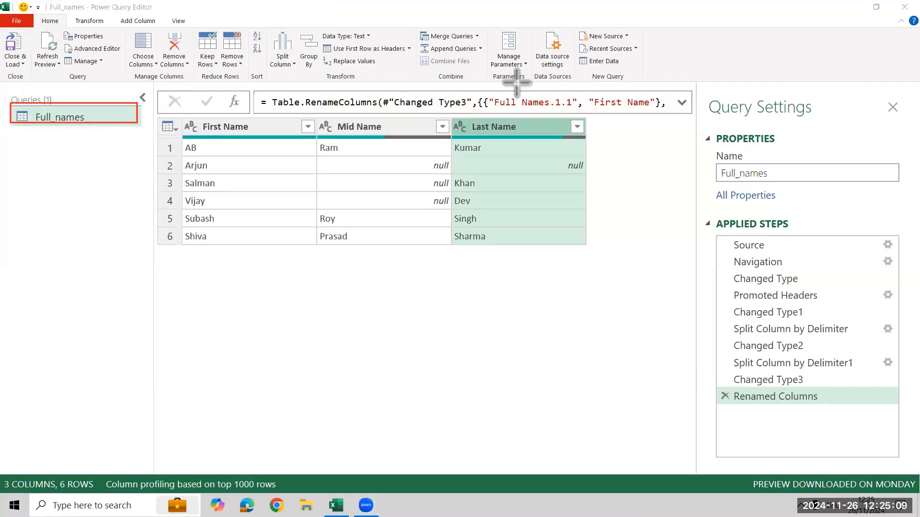
{"action": "left_click_drag", "start_coordinate": [575, 42], "coordinate": [642, 58]}
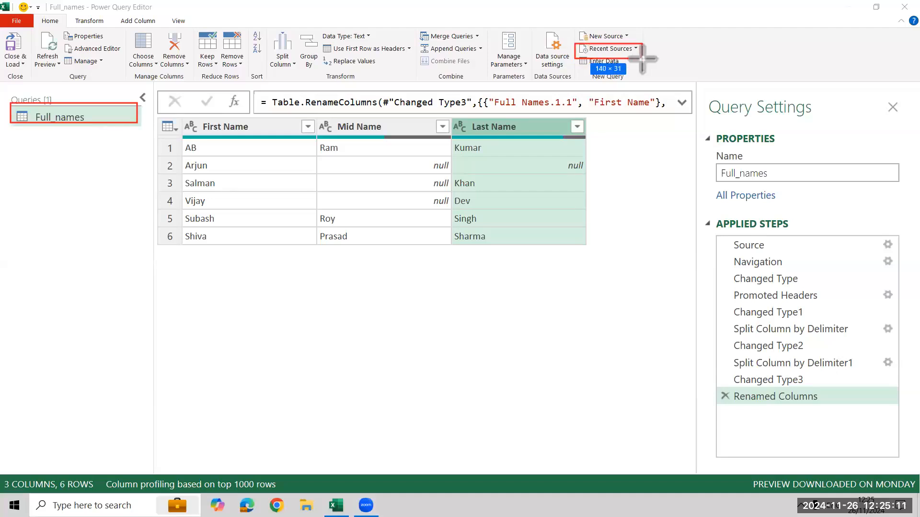
{"action": "left_click_drag", "start_coordinate": [33, 14], "coordinate": [62, 27]}
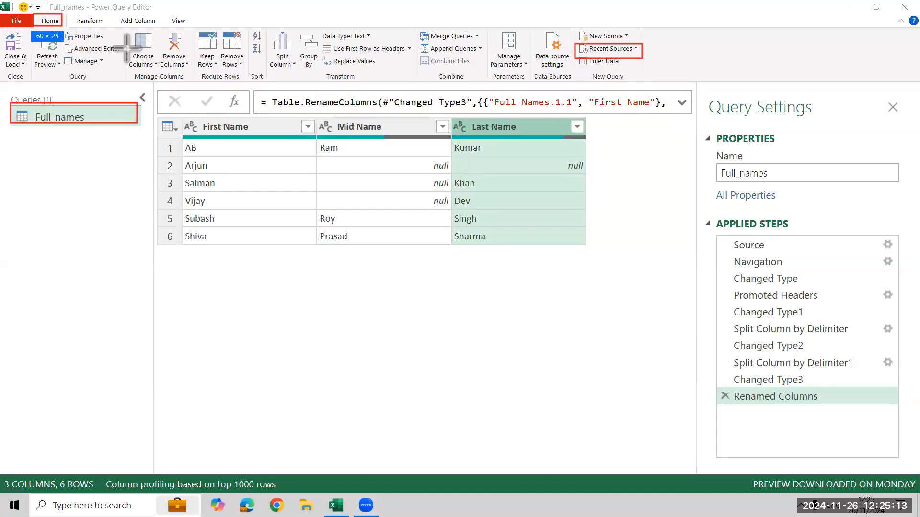
{"action": "key", "text": "Escape"}
Import the Jan_Data, Mar_Data and Feb_Data tables together as new queries from the recent source Power Query Data.xlsx.
{"action": "left_click", "coordinate": [635, 50]}
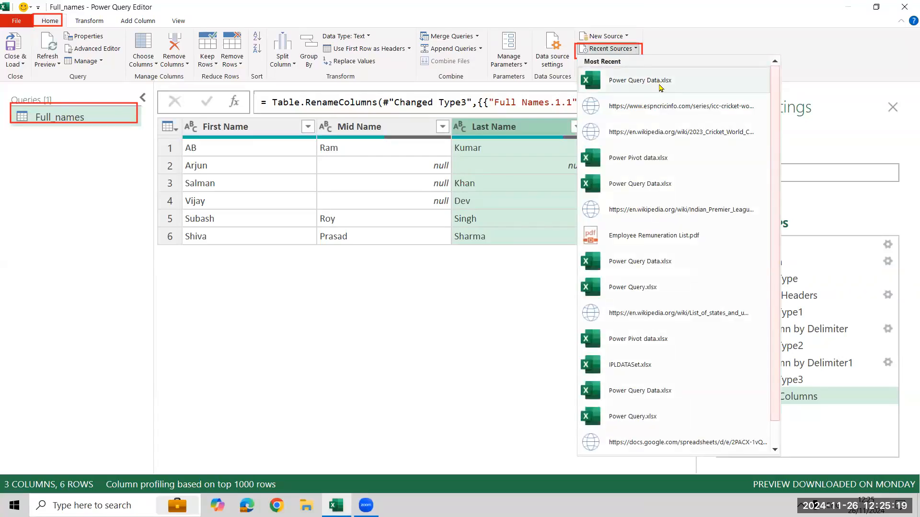
{"action": "left_click", "coordinate": [660, 88]}
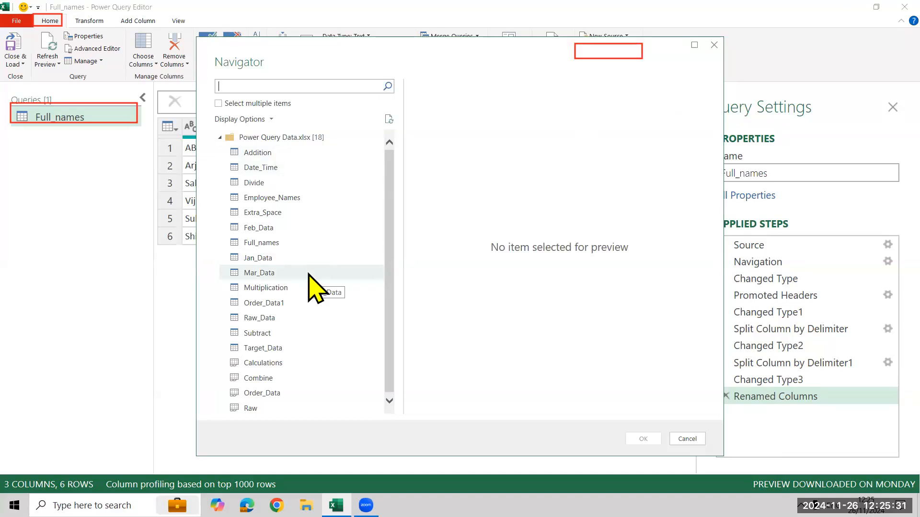
{"action": "left_click", "coordinate": [220, 104]}
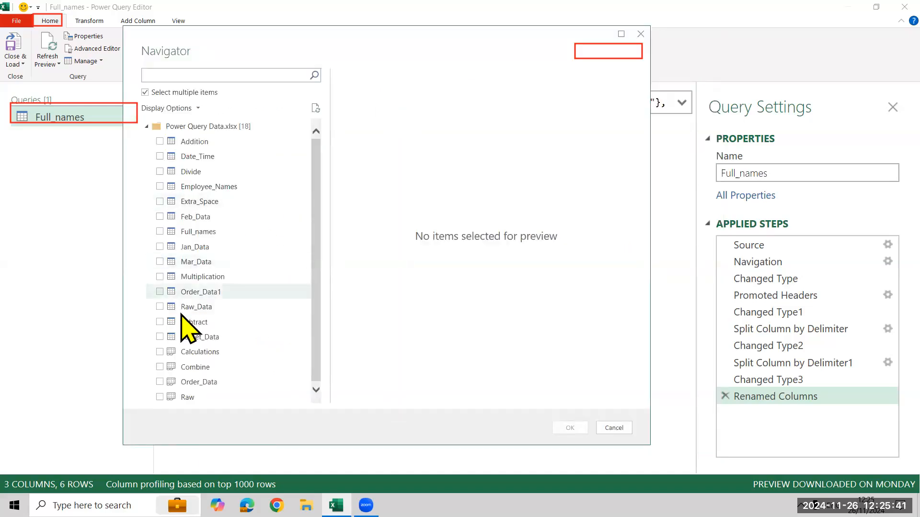
{"action": "left_click", "coordinate": [159, 246]}
{"action": "left_click", "coordinate": [159, 261]}
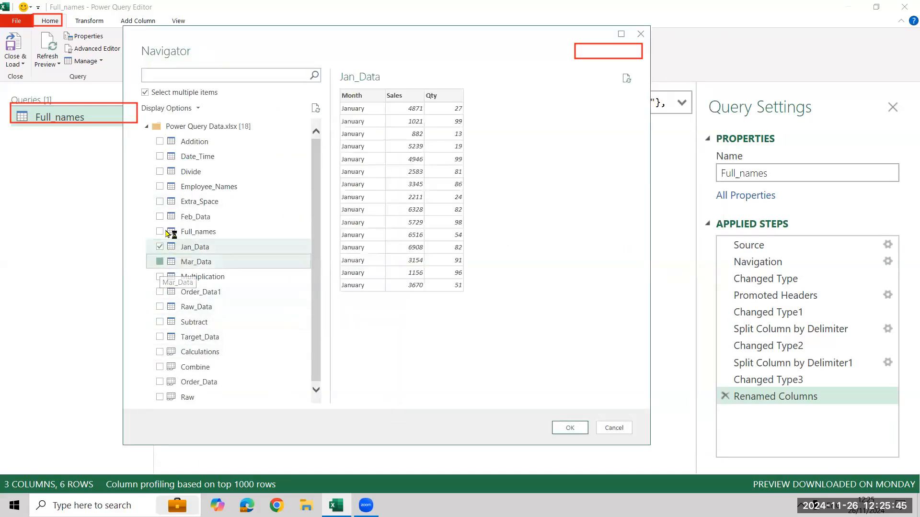
{"action": "left_click", "coordinate": [160, 217]}
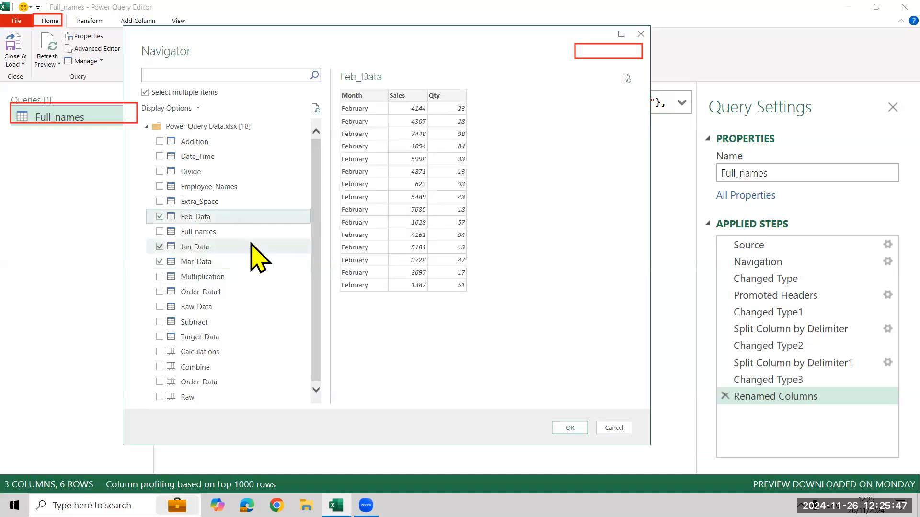
{"action": "left_click", "coordinate": [579, 426]}
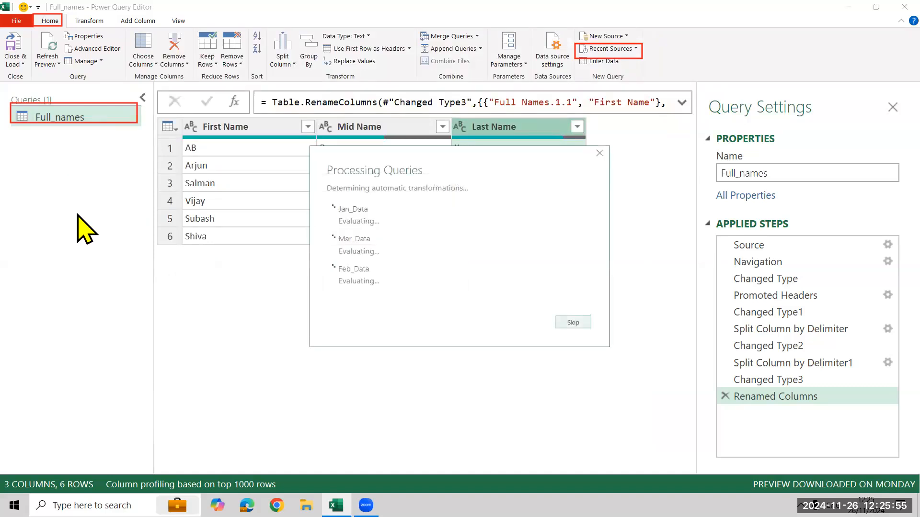
{"action": "left_click", "coordinate": [82, 105]}
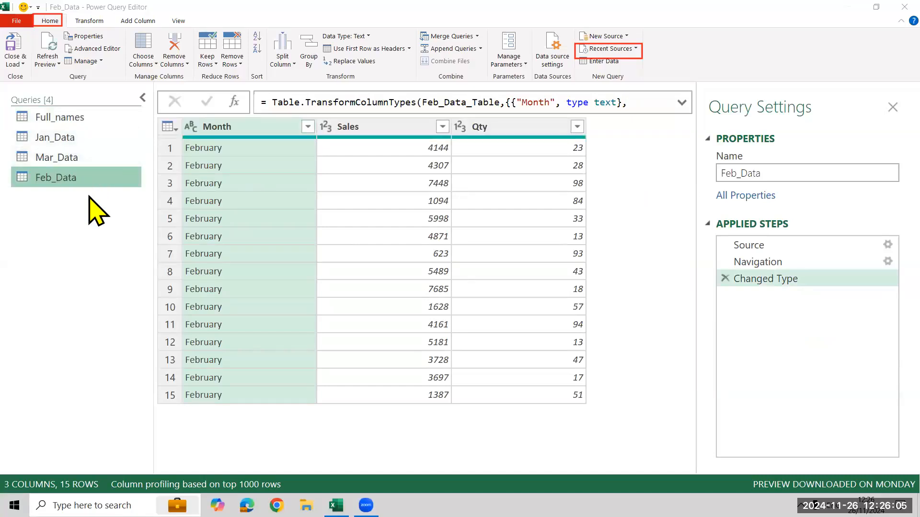
{"action": "left_click", "coordinate": [79, 118]}
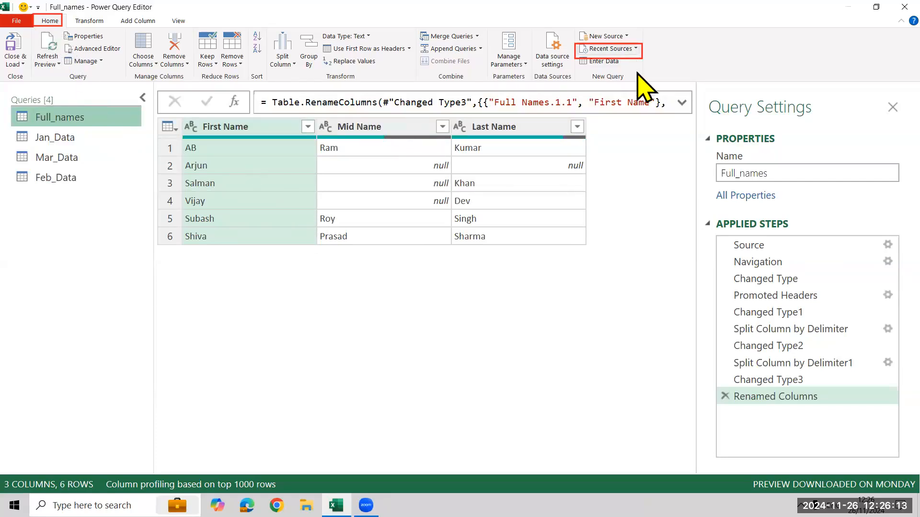
{"action": "left_click", "coordinate": [618, 48]}
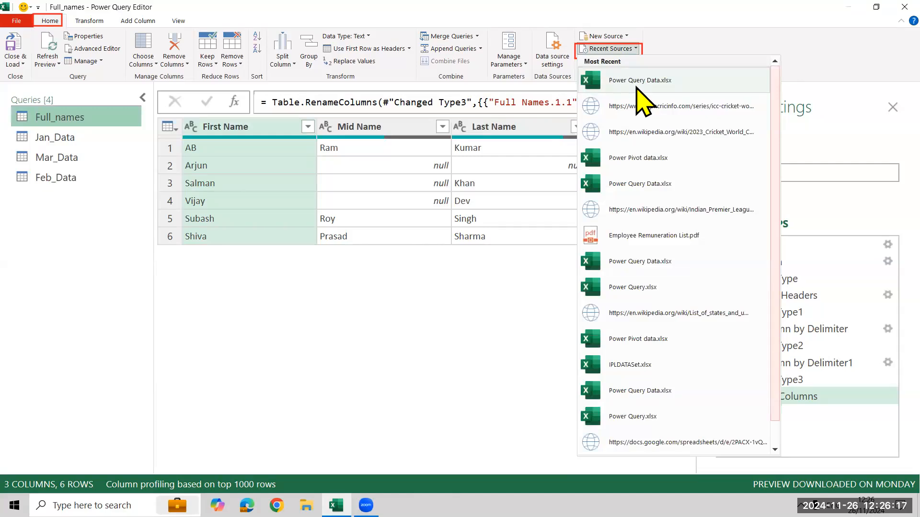
{"action": "left_click", "coordinate": [640, 91]}
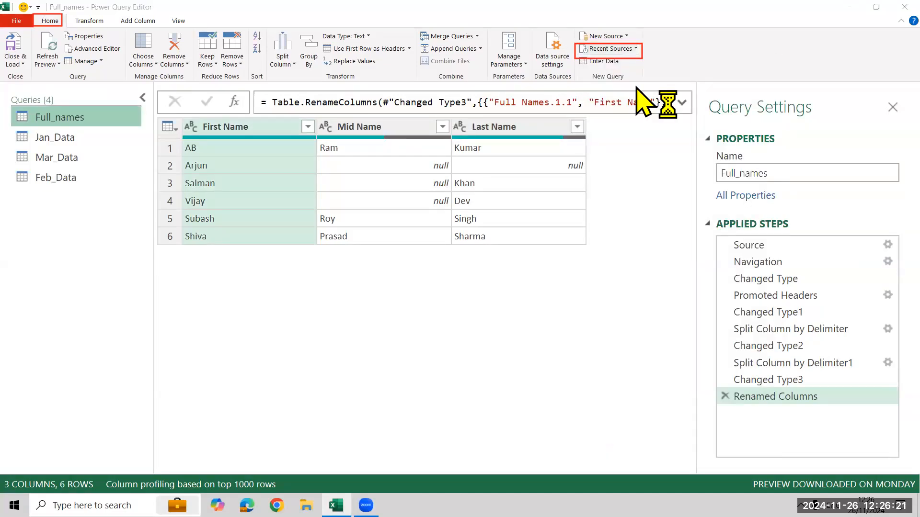
{"action": "left_click", "coordinate": [240, 103]}
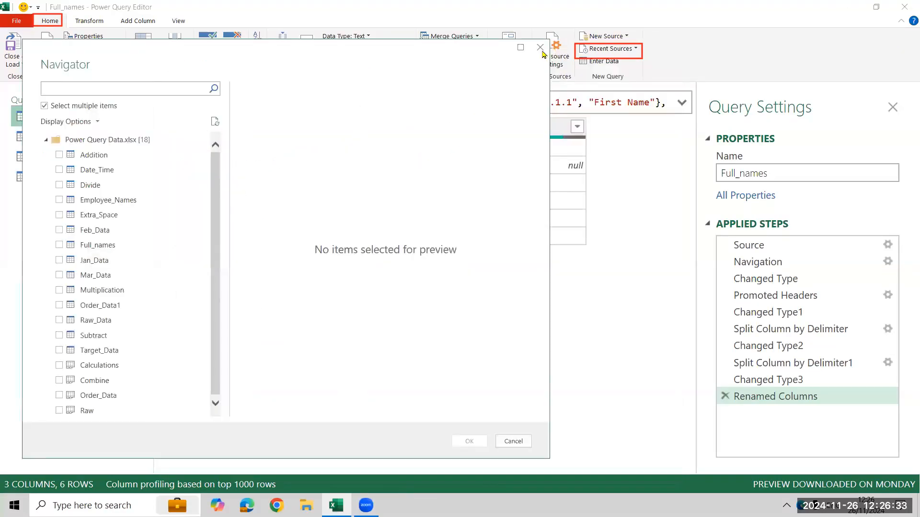
{"action": "left_click", "coordinate": [541, 49]}
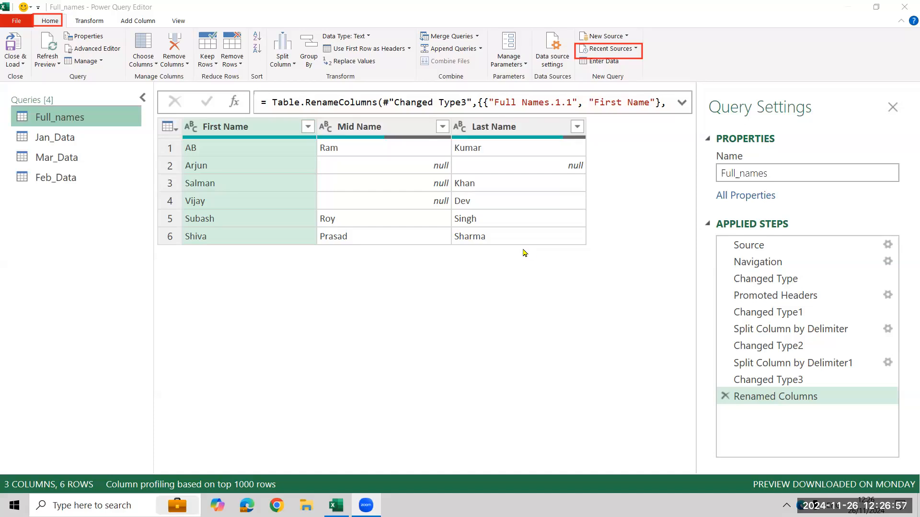
Review the data in the Jan_Data, Mar_Data and Feb_Data queries one after another.
{"action": "left_click", "coordinate": [571, 240]}
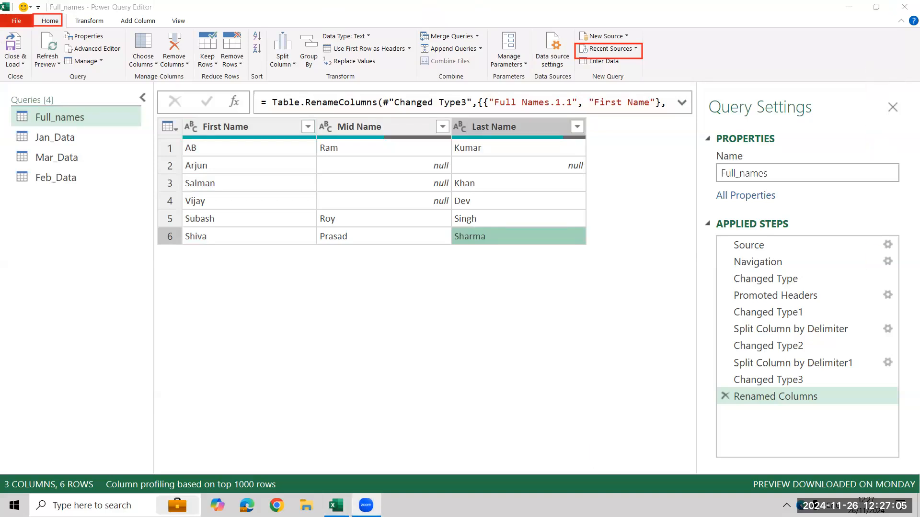
{"action": "left_click", "coordinate": [90, 138]}
{"action": "left_click", "coordinate": [89, 158]}
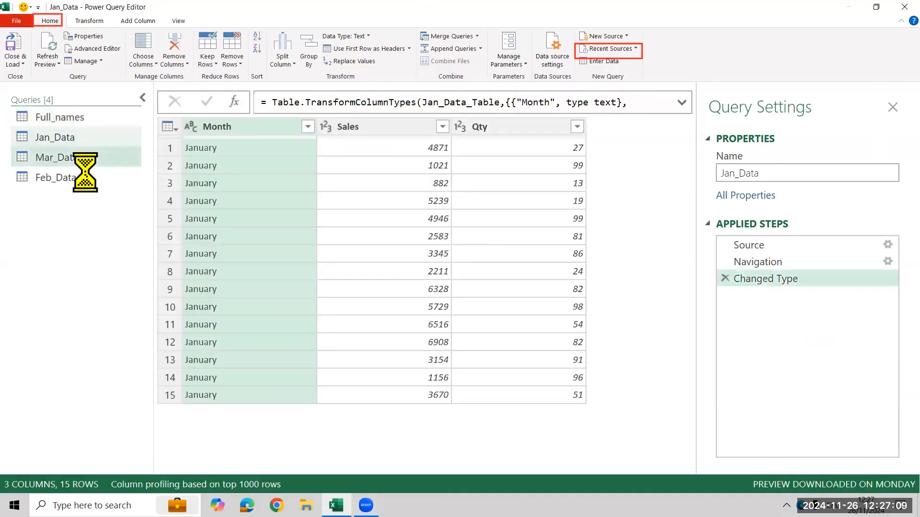
{"action": "left_click", "coordinate": [87, 177]}
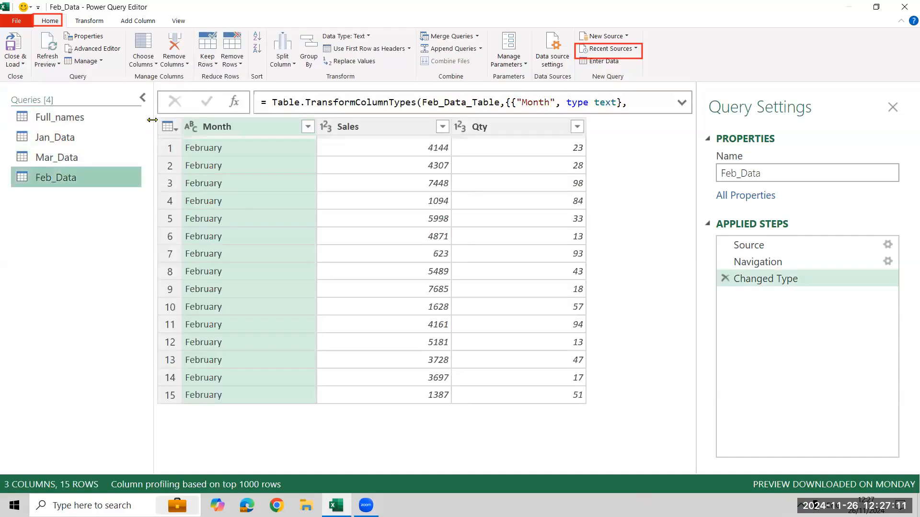
Narrow the Queries and Query Settings panes and display the Full_names query.
{"action": "left_click_drag", "start_coordinate": [151, 123], "coordinate": [124, 128]}
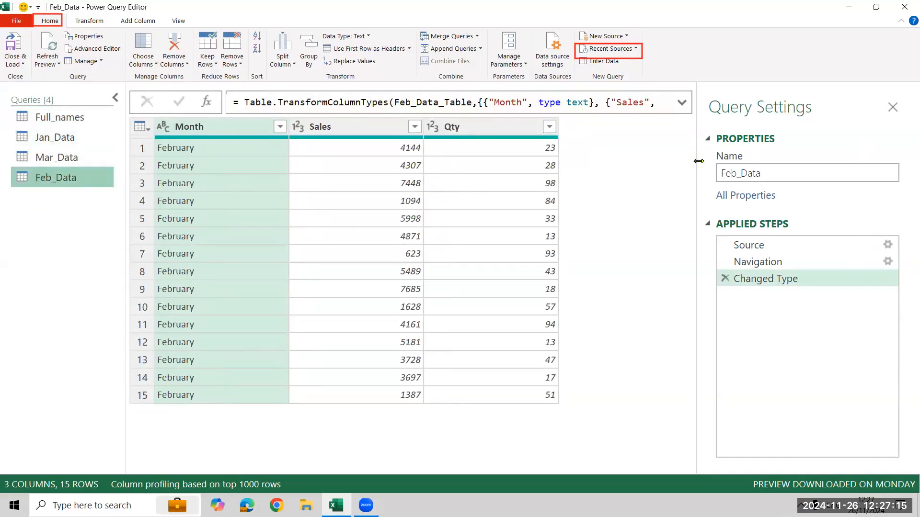
{"action": "left_click_drag", "start_coordinate": [734, 164], "coordinate": [734, 181]}
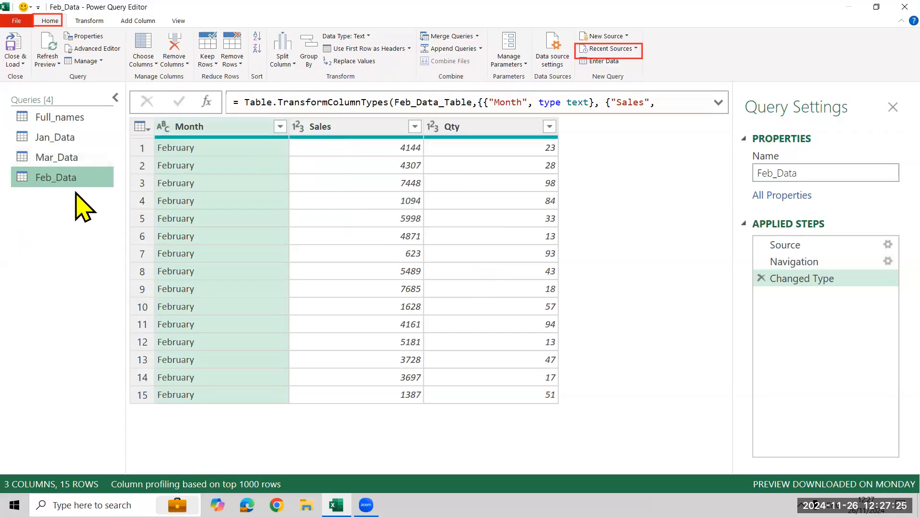
{"action": "left_click", "coordinate": [86, 158]}
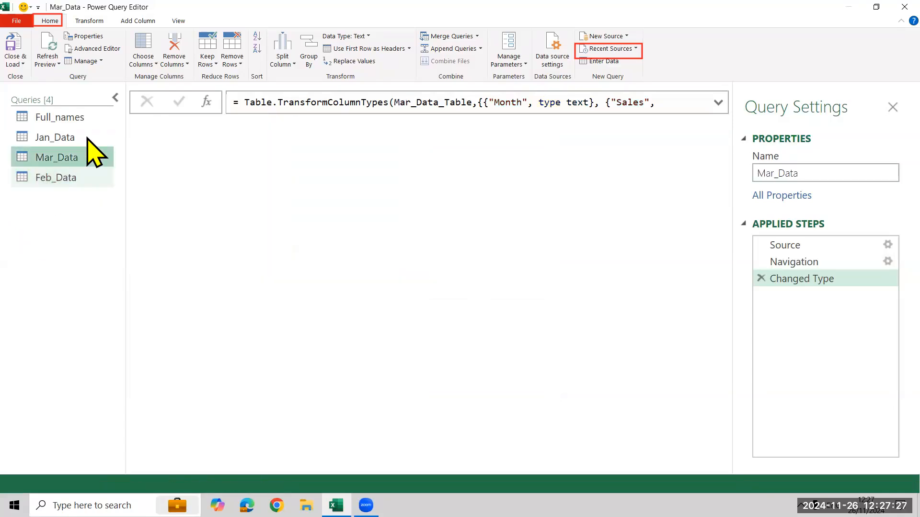
{"action": "left_click", "coordinate": [81, 137]}
{"action": "left_click", "coordinate": [82, 117]}
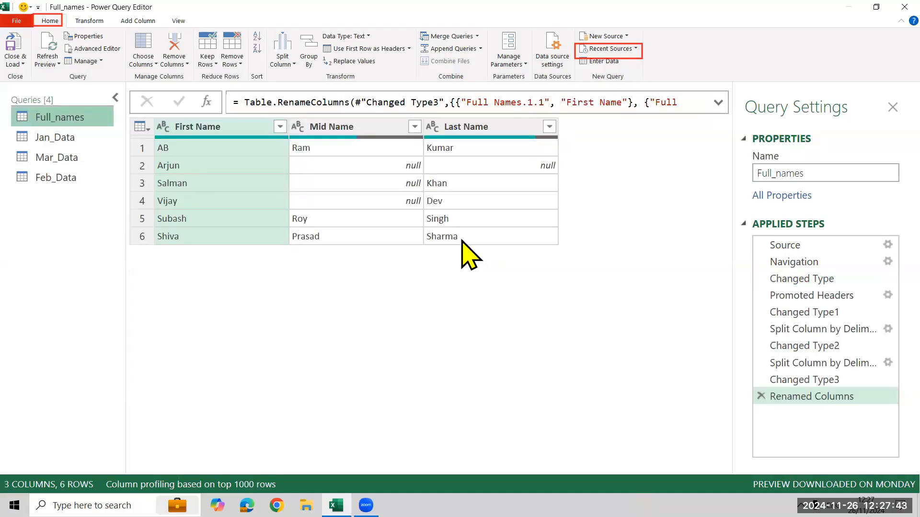
Replace null with an empty value in all three columns of the Full_names query.
{"action": "key", "text": "ctrl+a"}
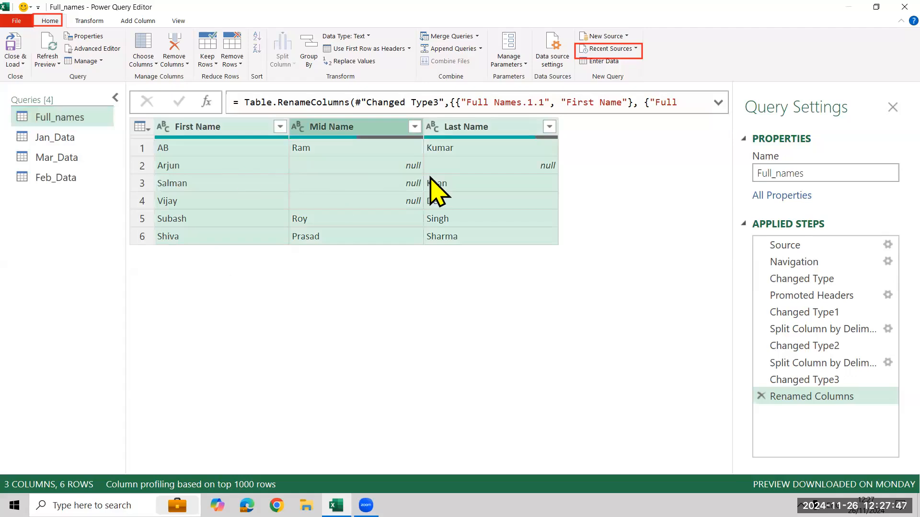
{"action": "right_click", "coordinate": [373, 127]}
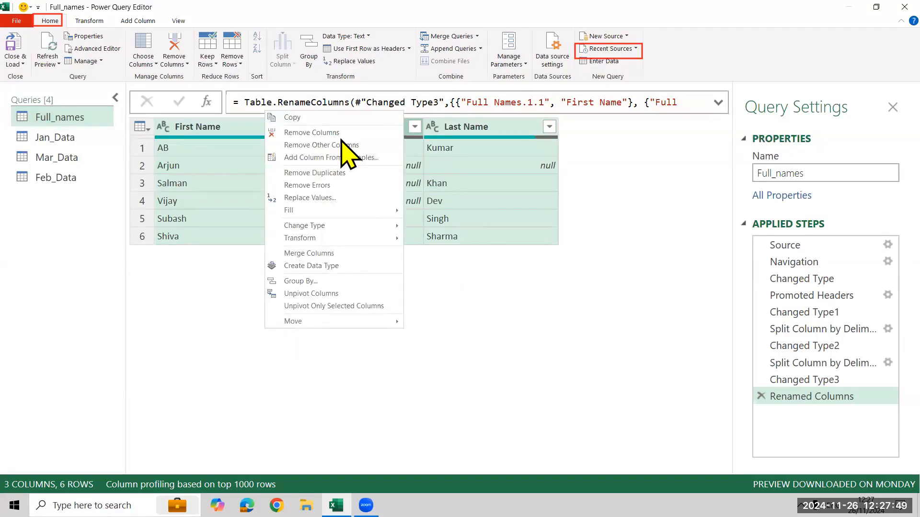
{"action": "left_click", "coordinate": [330, 199]}
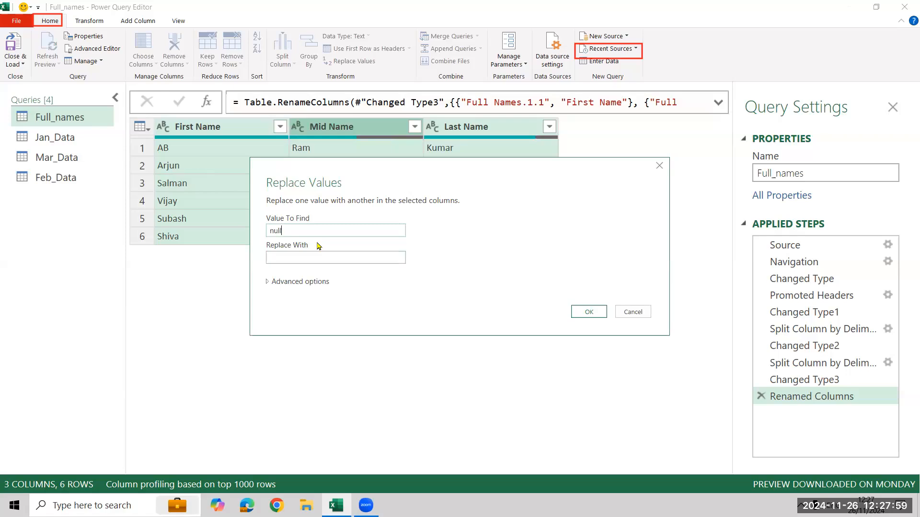
{"action": "left_click_drag", "start_coordinate": [415, 172], "coordinate": [449, 242]}
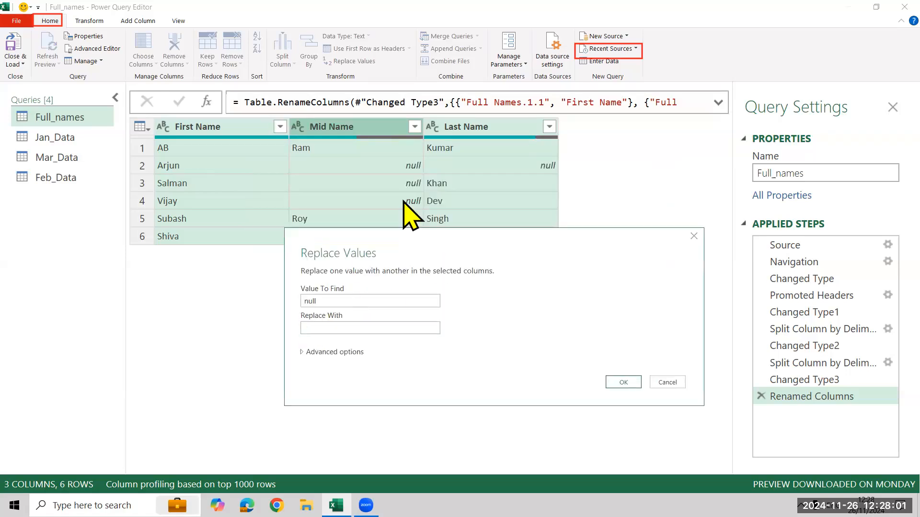
{"action": "left_click", "coordinate": [316, 330]}
{"action": "left_click", "coordinate": [618, 383]}
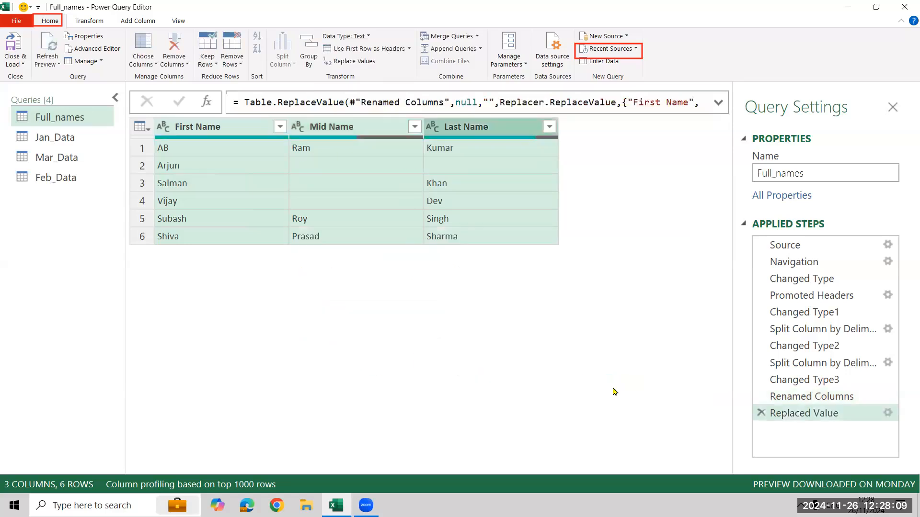
Review the value replacement settings of the Replaced Value step in Full_names, keeping them as they are.
{"action": "double_click", "coordinate": [870, 417]}
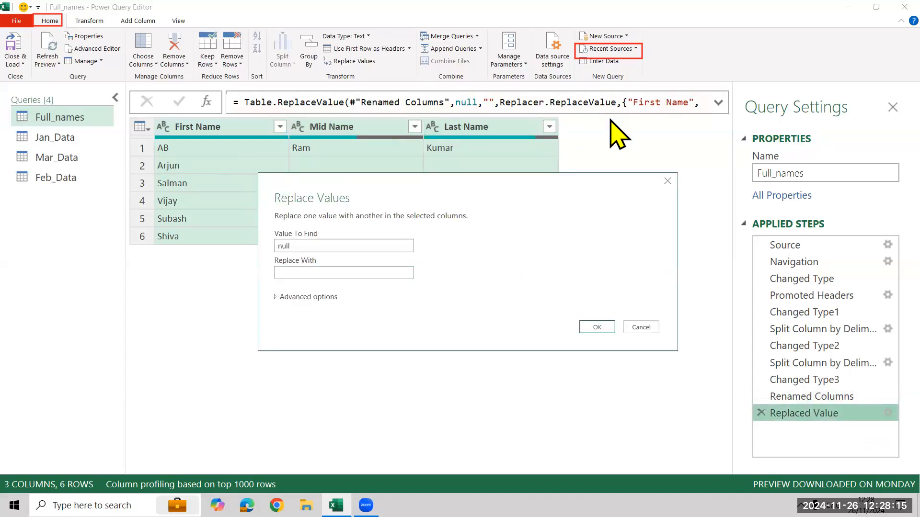
{"action": "left_click_drag", "start_coordinate": [315, 52], "coordinate": [382, 71]}
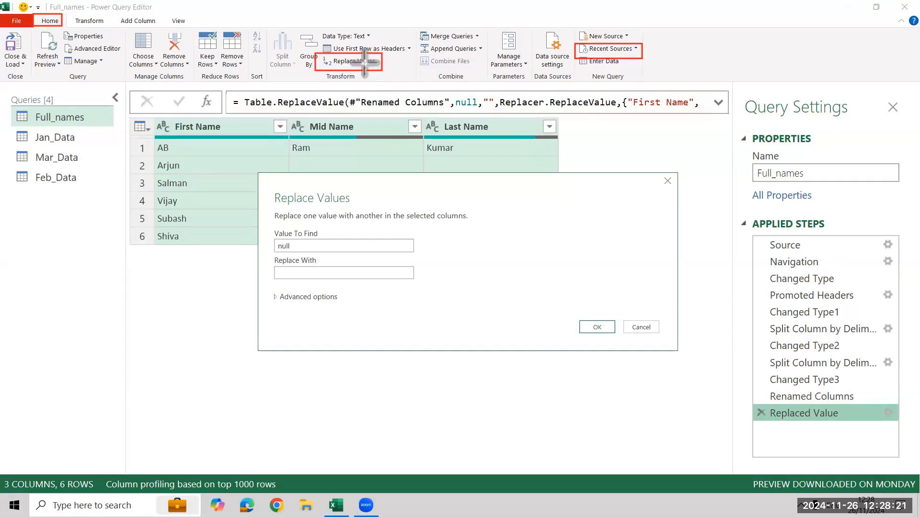
{"action": "left_click_drag", "start_coordinate": [266, 227], "coordinate": [436, 251]}
{"action": "mouse_move", "coordinate": [559, 315]}
{"action": "left_mouse_down"}
{"action": "mouse_move", "coordinate": [647, 335]}
{"action": "mouse_move", "coordinate": [618, 341]}
{"action": "left_mouse_up"}
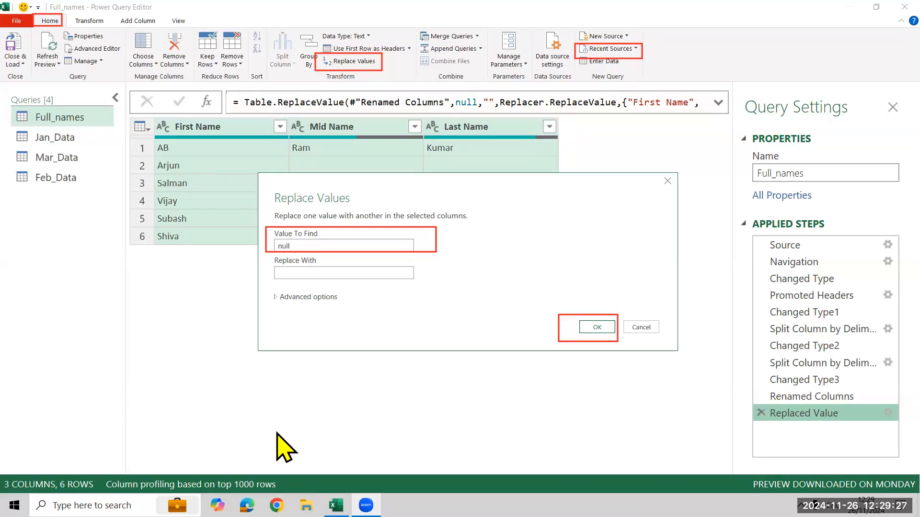
{"action": "left_click", "coordinate": [600, 326]}
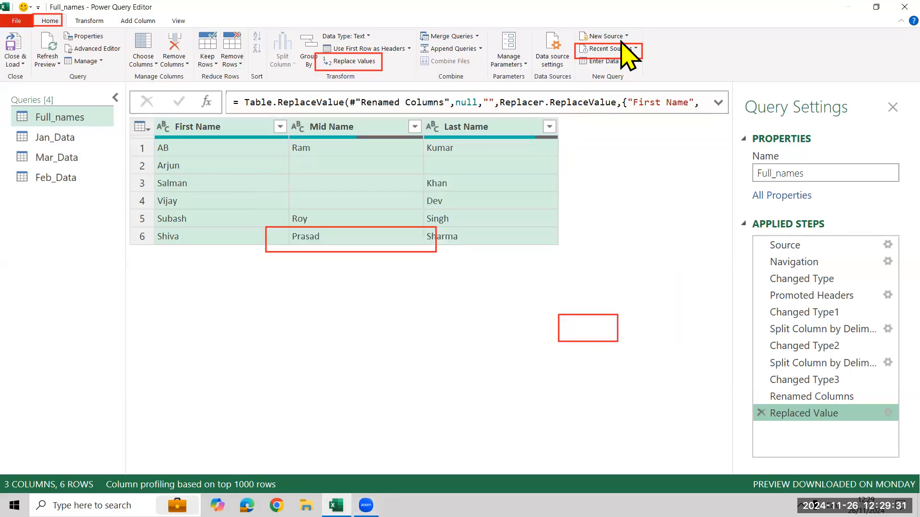
Check the column and row counts of the Jan_Data, Mar_Data and Feb_Data queries.
{"action": "left_click", "coordinate": [76, 138]}
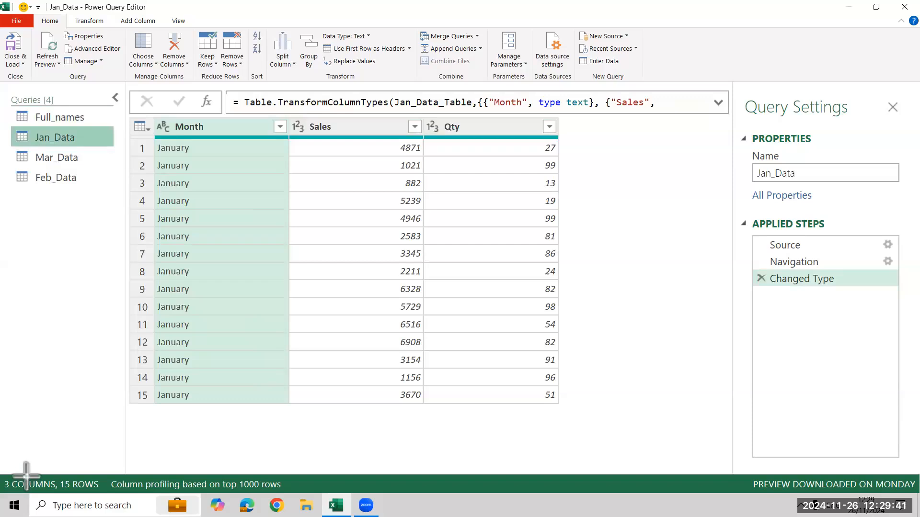
{"action": "left_click_drag", "start_coordinate": [3, 476], "coordinate": [98, 499]}
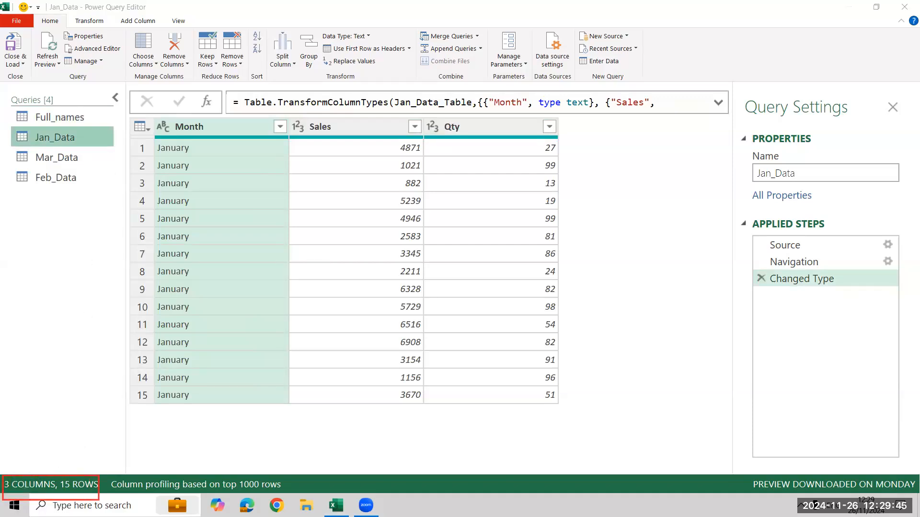
{"action": "left_click", "coordinate": [74, 163]}
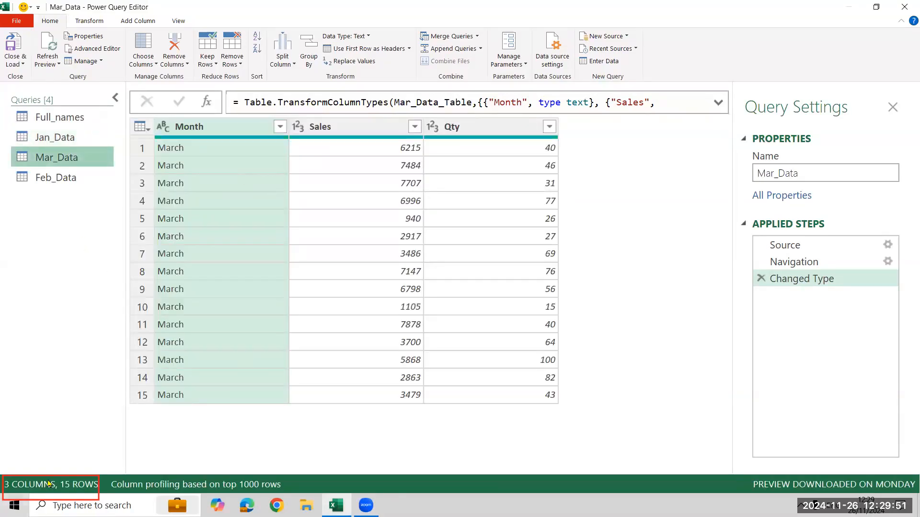
{"action": "left_click", "coordinate": [64, 178]}
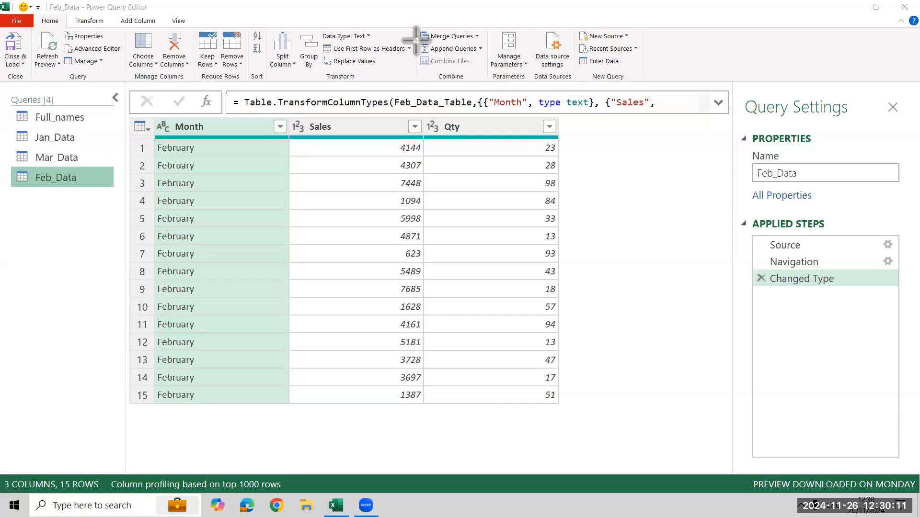
Set up an append as a new query with Jan_Data as the first table and Feb_Data as the second.
{"action": "left_click_drag", "start_coordinate": [415, 42], "coordinate": [482, 56]}
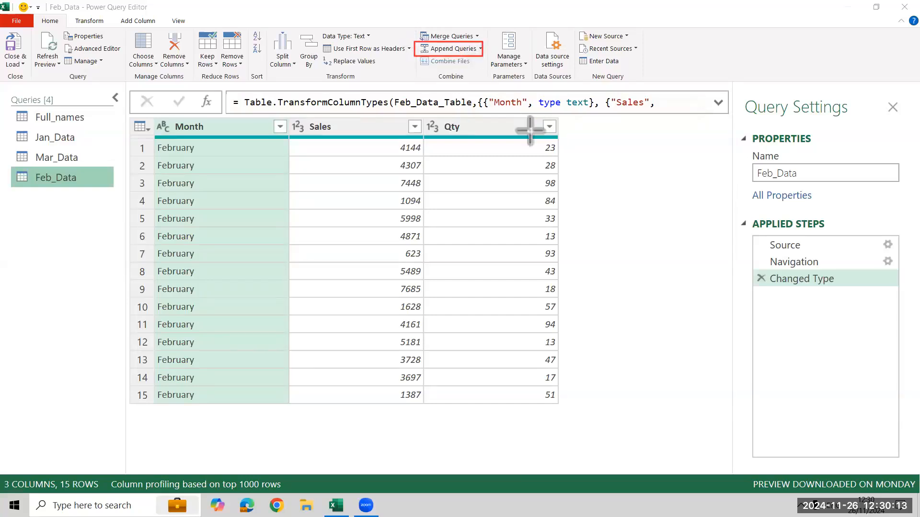
{"action": "left_click_drag", "start_coordinate": [34, 15], "coordinate": [66, 27]}
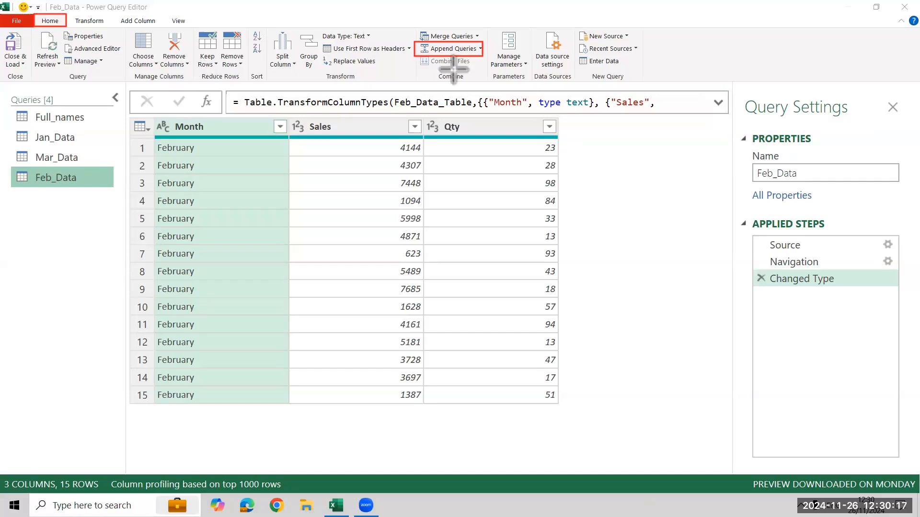
{"action": "left_click", "coordinate": [481, 49]}
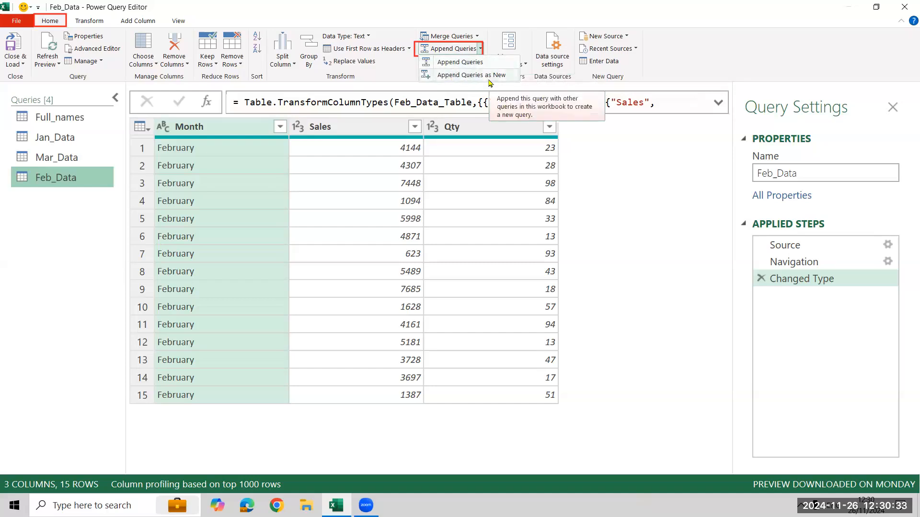
{"action": "left_click", "coordinate": [489, 79]}
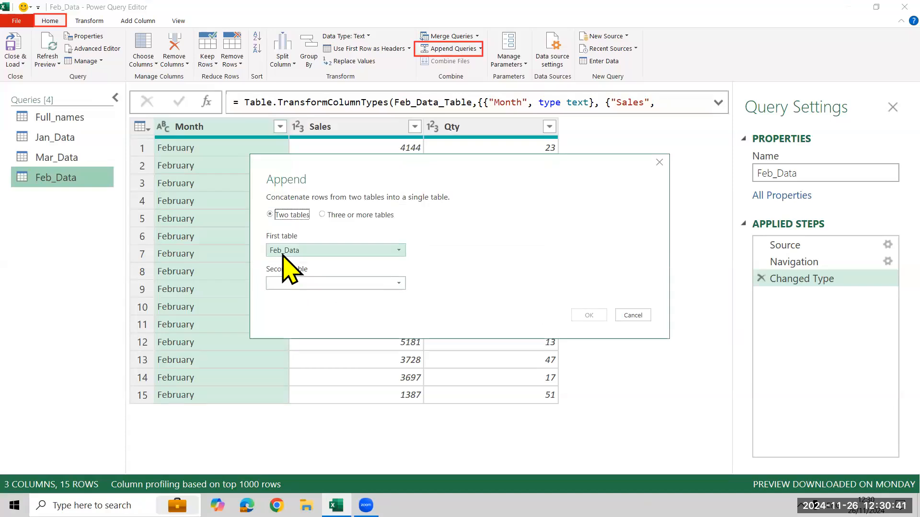
{"action": "left_click", "coordinate": [398, 251]}
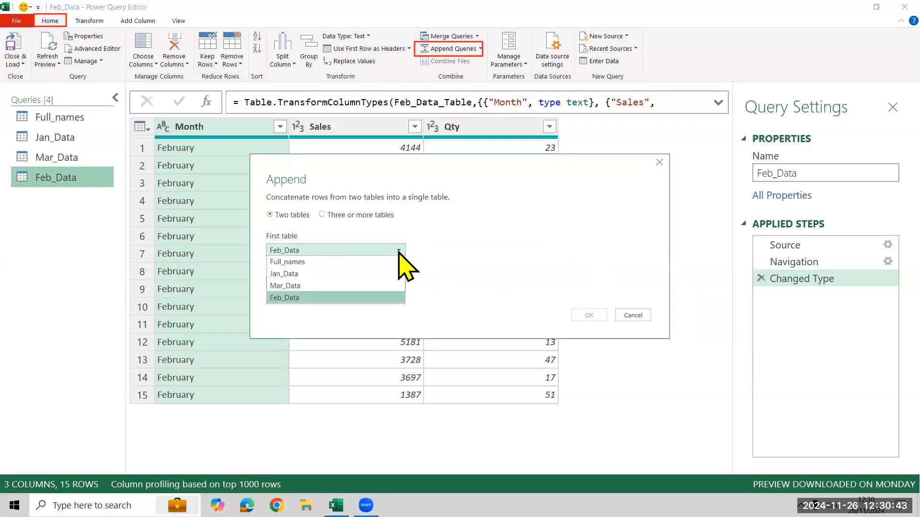
{"action": "left_click", "coordinate": [373, 274]}
{"action": "left_click", "coordinate": [376, 283]}
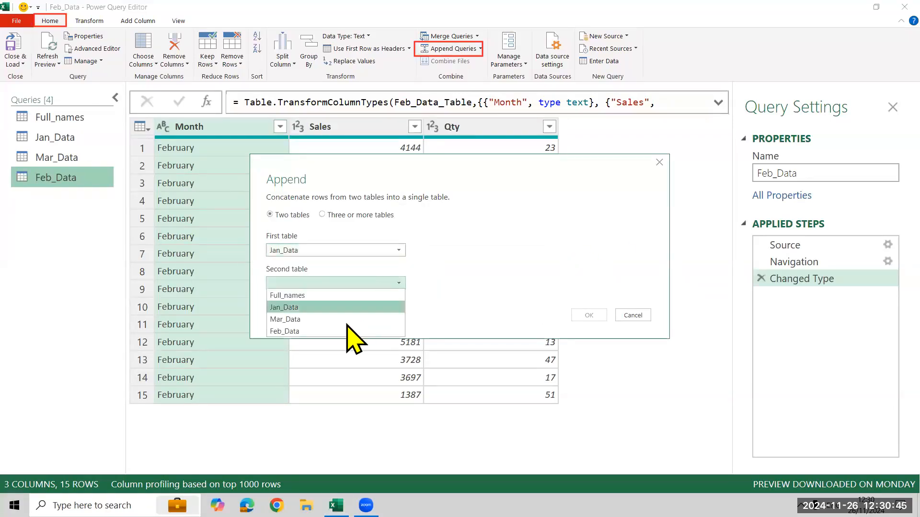
{"action": "left_click", "coordinate": [332, 332]}
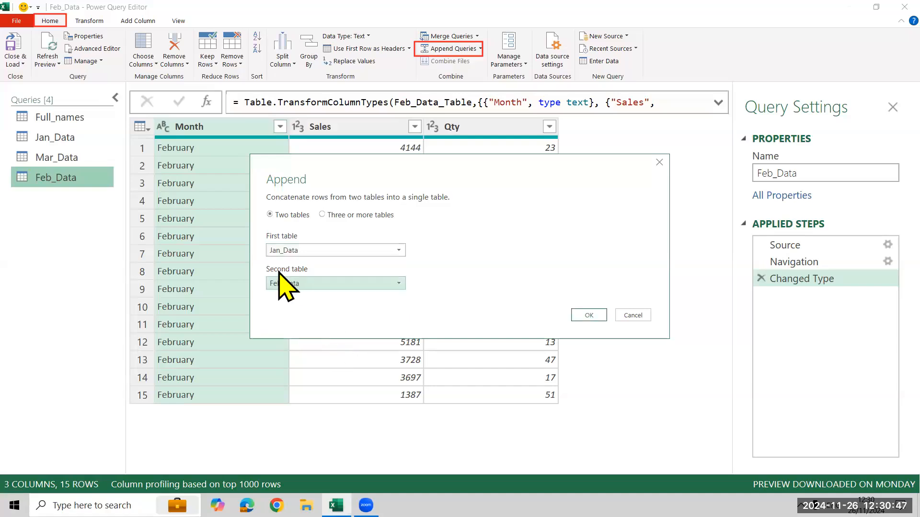
Switch the append to three or more tables, add Mar_Data after Feb_Data, and create the combined query.
{"action": "left_click", "coordinate": [333, 216]}
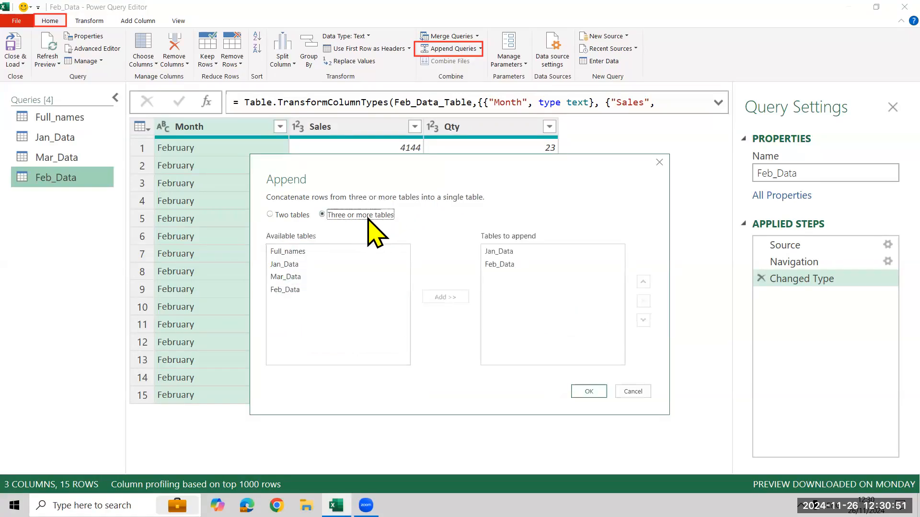
{"action": "left_click", "coordinate": [295, 277]}
{"action": "left_click", "coordinate": [448, 297]}
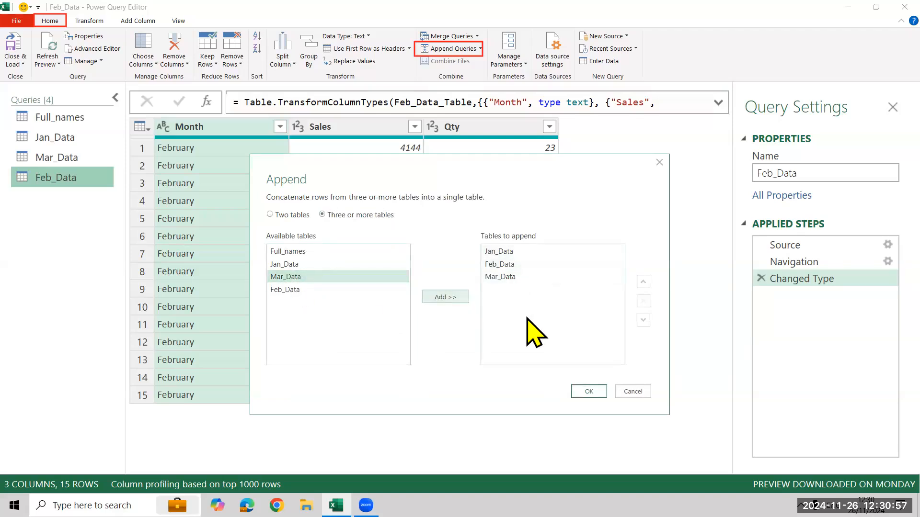
{"action": "left_click", "coordinate": [589, 391]}
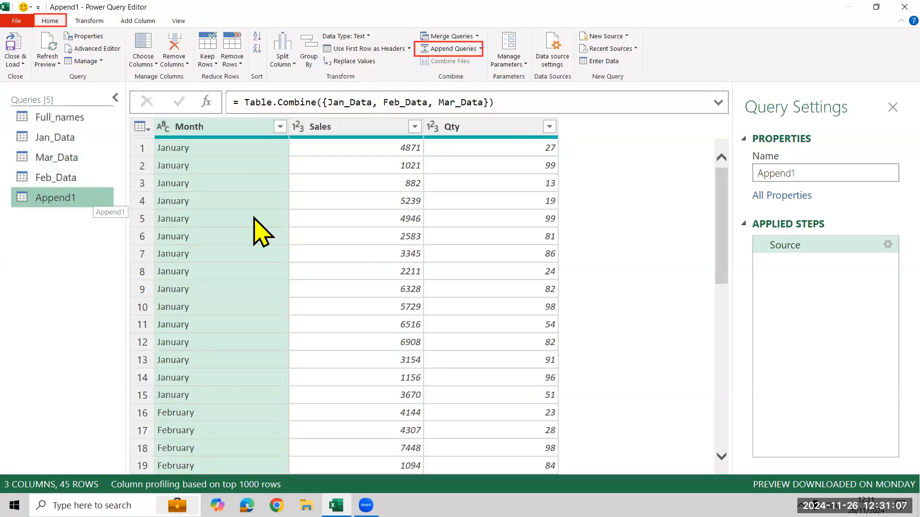
Review the combined rows of the appended query and the tables listed in its Source step settings.
{"action": "scroll", "coordinate": [261, 233], "scroll_direction": "down", "scroll_amount": 10}
{"action": "scroll", "coordinate": [261, 232], "scroll_direction": "up", "scroll_amount": 10}
{"action": "scroll", "coordinate": [262, 249], "scroll_direction": "down", "scroll_amount": 10}
{"action": "scroll", "coordinate": [261, 264], "scroll_direction": "up", "scroll_amount": 10}
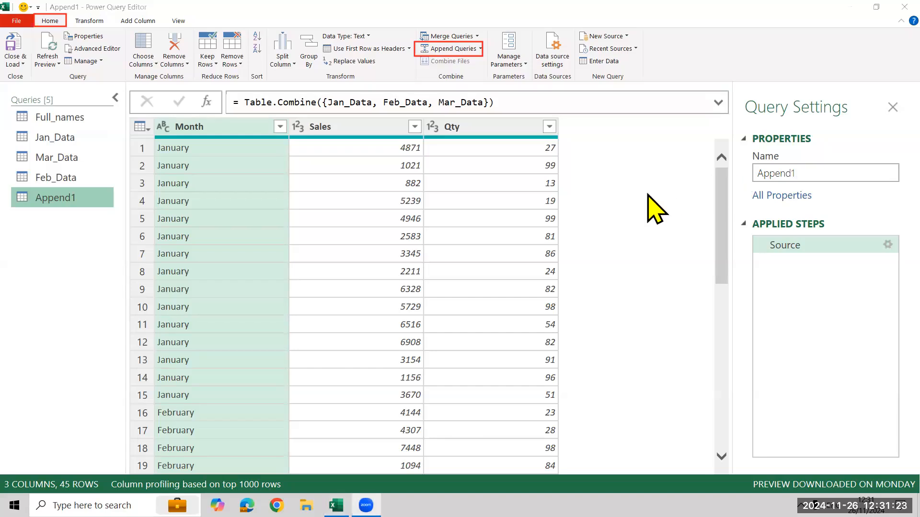
{"action": "left_click", "coordinate": [869, 245]}
{"action": "double_click", "coordinate": [869, 244]}
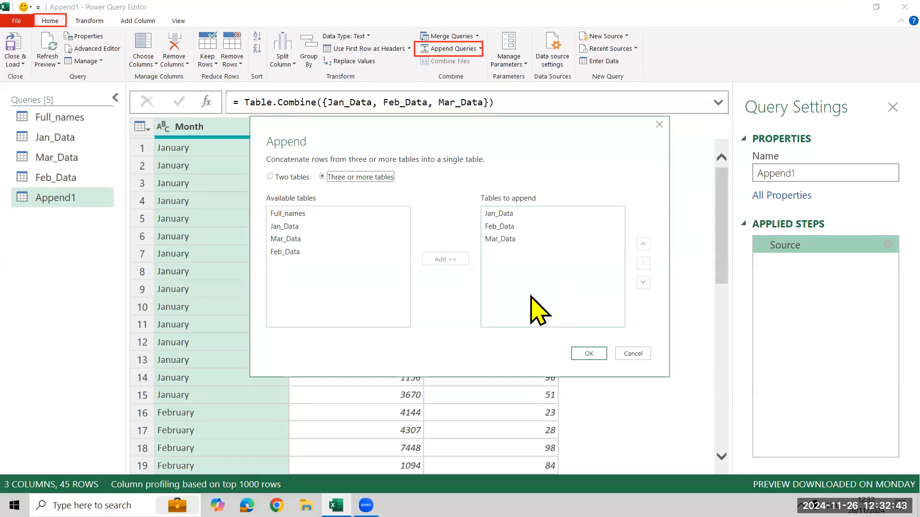
{"action": "left_click", "coordinate": [659, 124]}
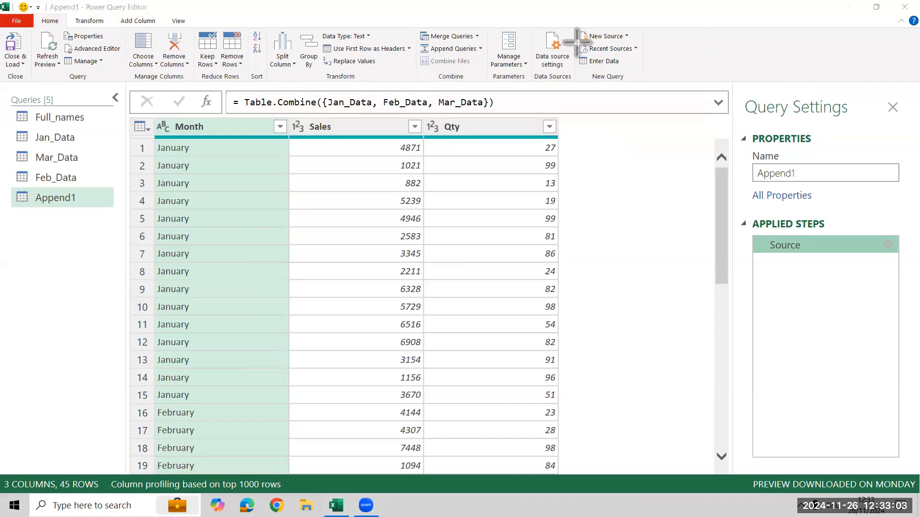
{"action": "left_click_drag", "start_coordinate": [575, 42], "coordinate": [648, 58]}
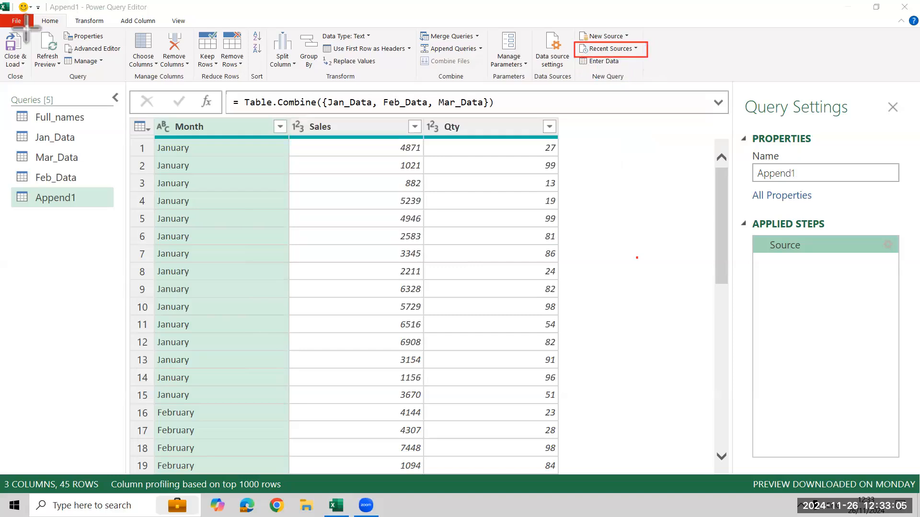
{"action": "left_click_drag", "start_coordinate": [33, 14], "coordinate": [69, 26]}
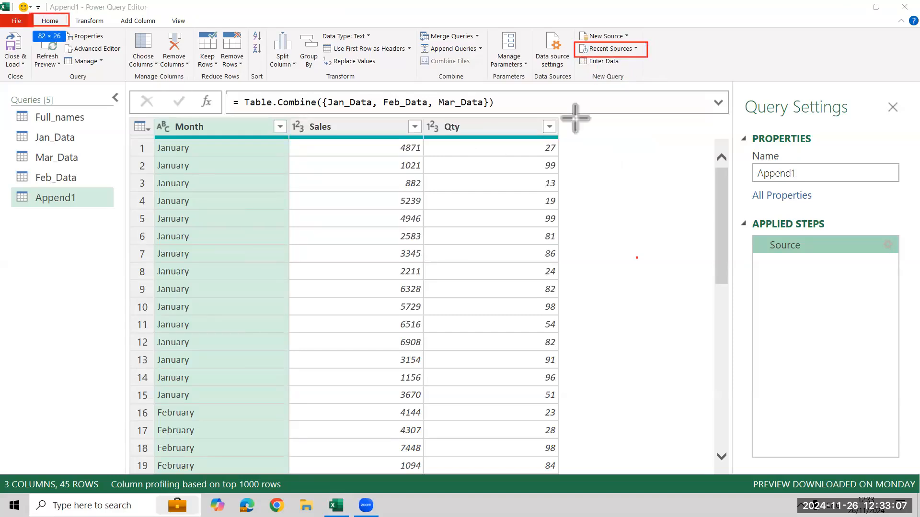
{"action": "left_click", "coordinate": [631, 51]}
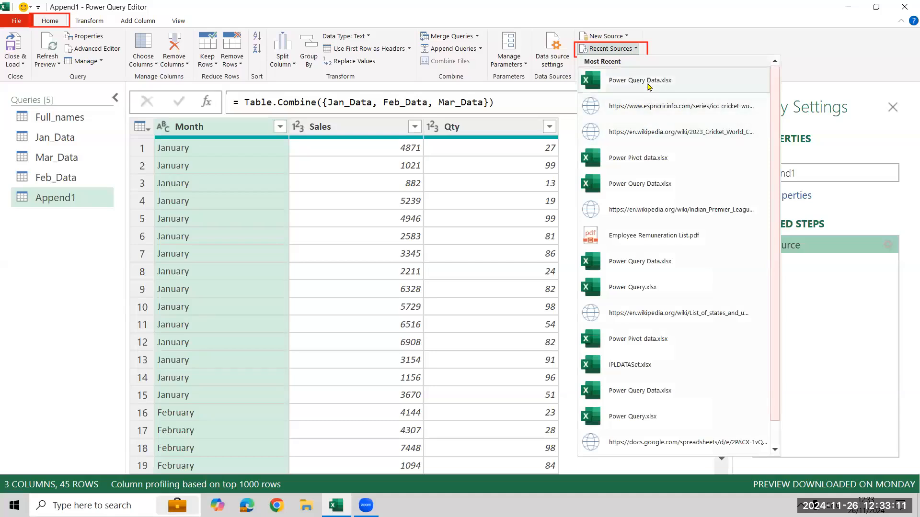
{"action": "left_click", "coordinate": [649, 84]}
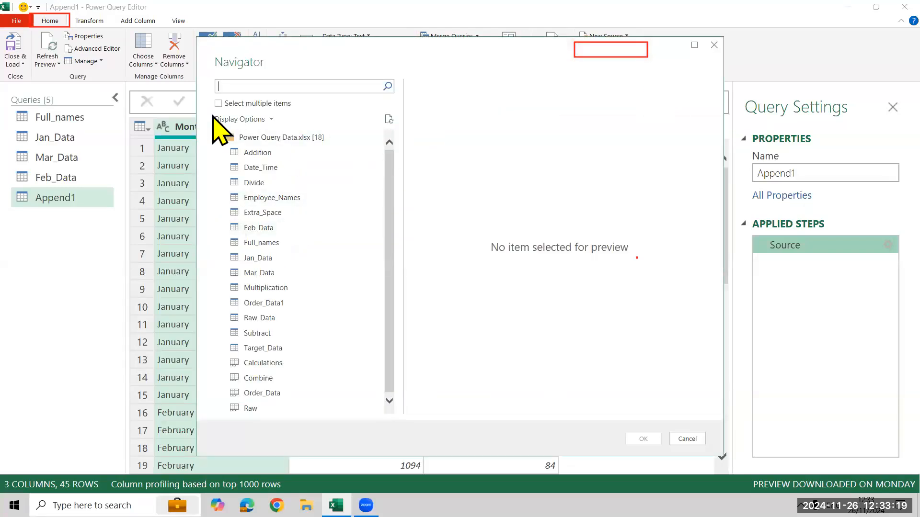
{"action": "left_click", "coordinate": [218, 103]}
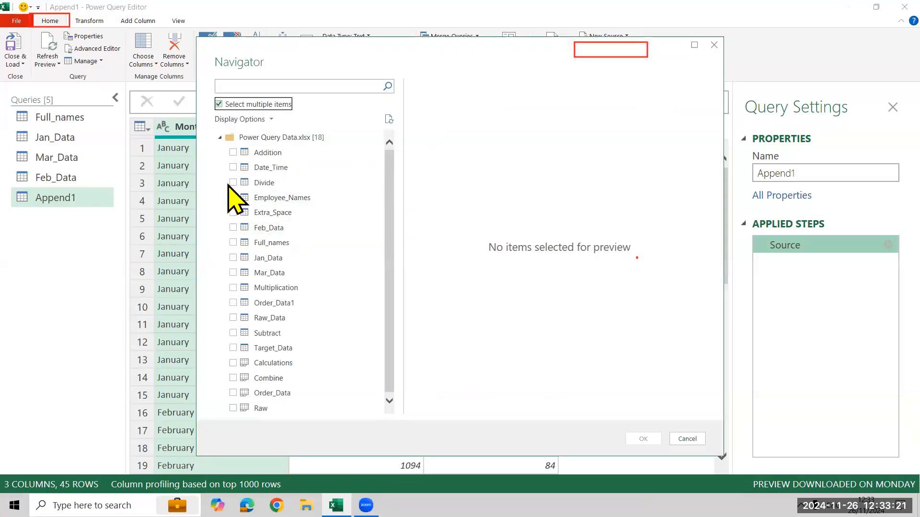
{"action": "left_click_drag", "start_coordinate": [392, 291], "coordinate": [394, 306]}
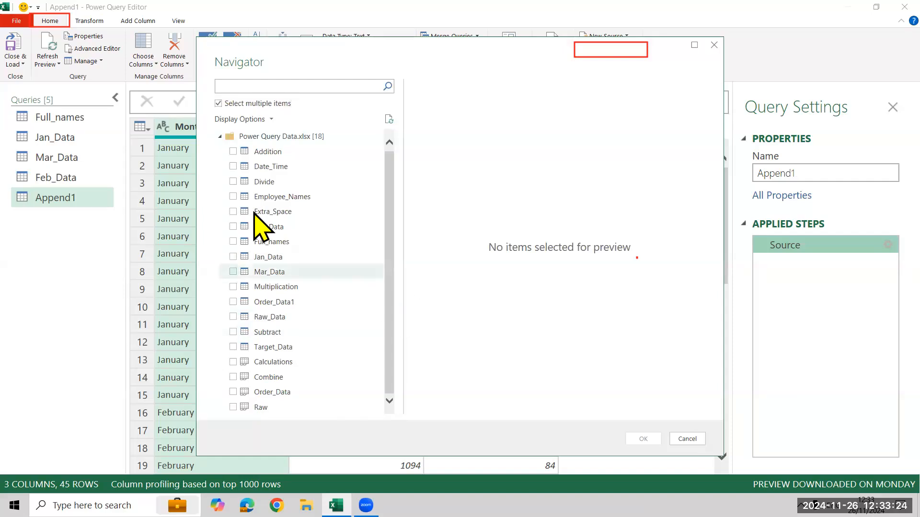
{"action": "left_click", "coordinate": [233, 302]}
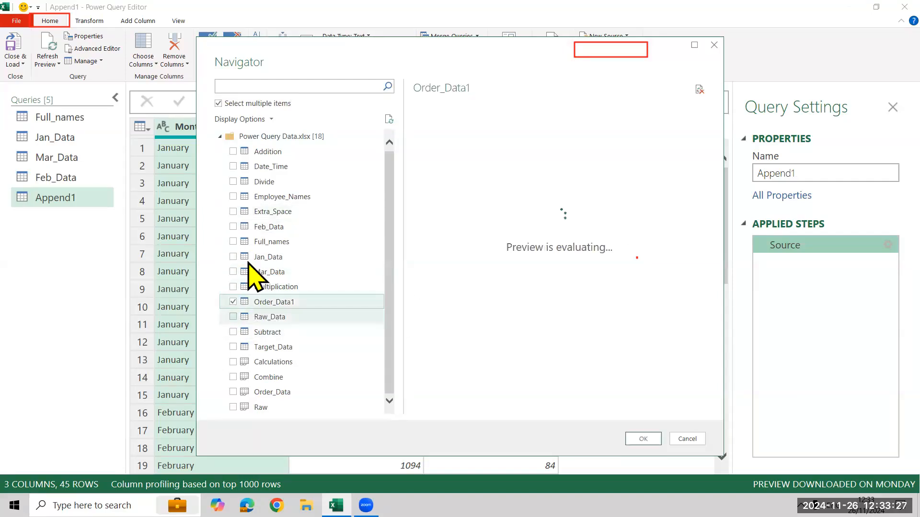
{"action": "left_click", "coordinate": [233, 347]}
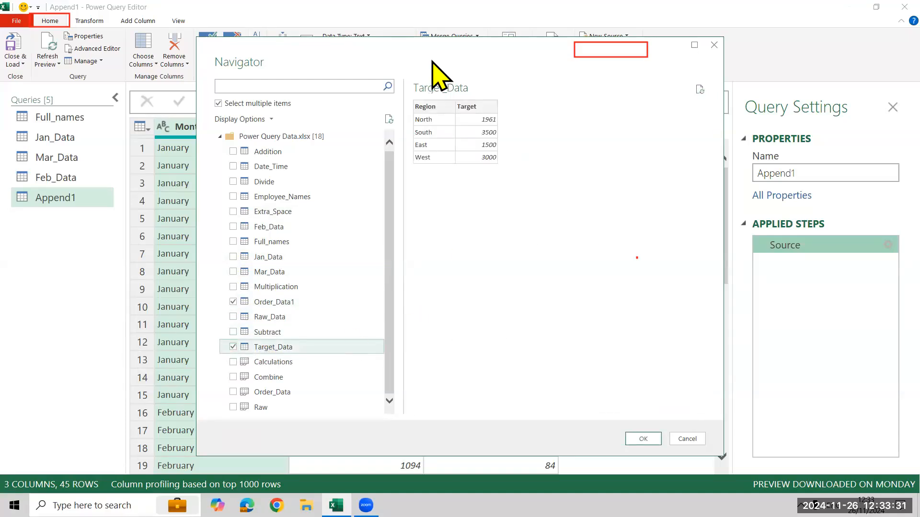
{"action": "left_click_drag", "start_coordinate": [432, 61], "coordinate": [276, 40]}
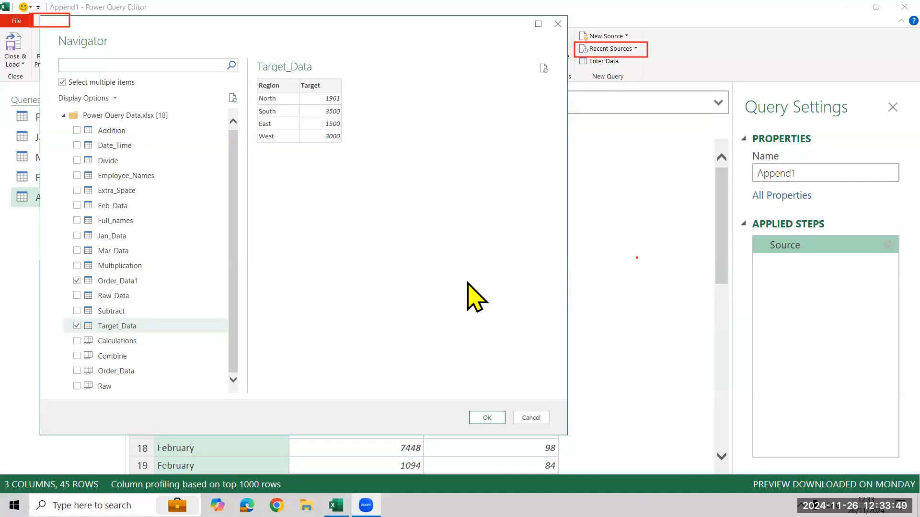
{"action": "left_click", "coordinate": [525, 419]}
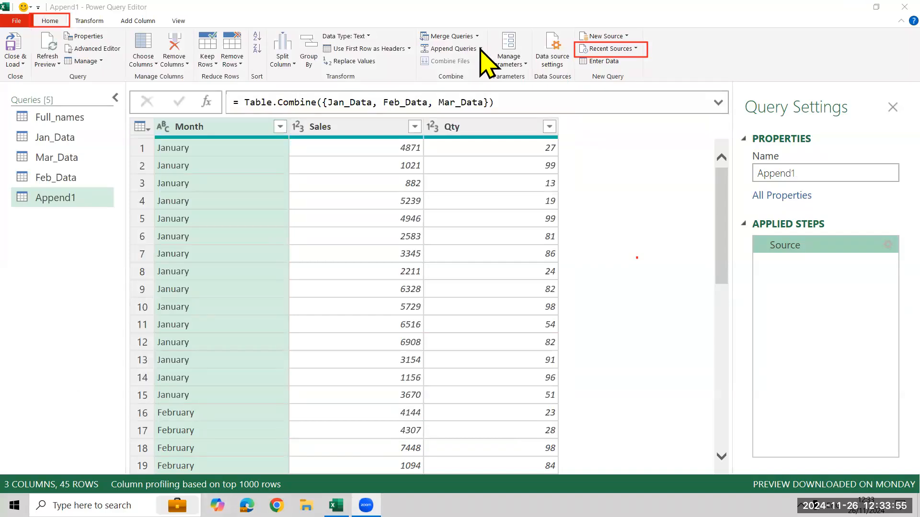
{"action": "left_click", "coordinate": [480, 48]}
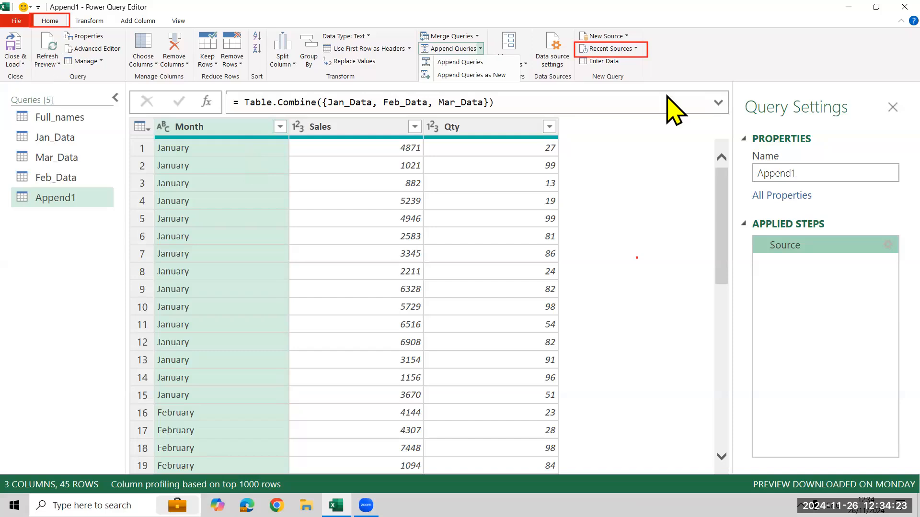
Import the Order_Data1 and Target_Data tables together from the recent source Power Query Data.xlsx.
{"action": "left_click", "coordinate": [630, 49]}
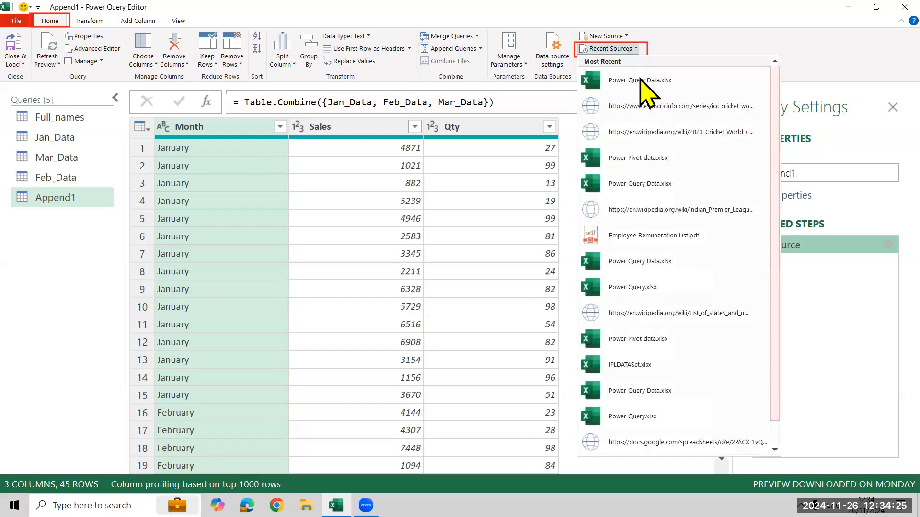
{"action": "left_click", "coordinate": [671, 148]}
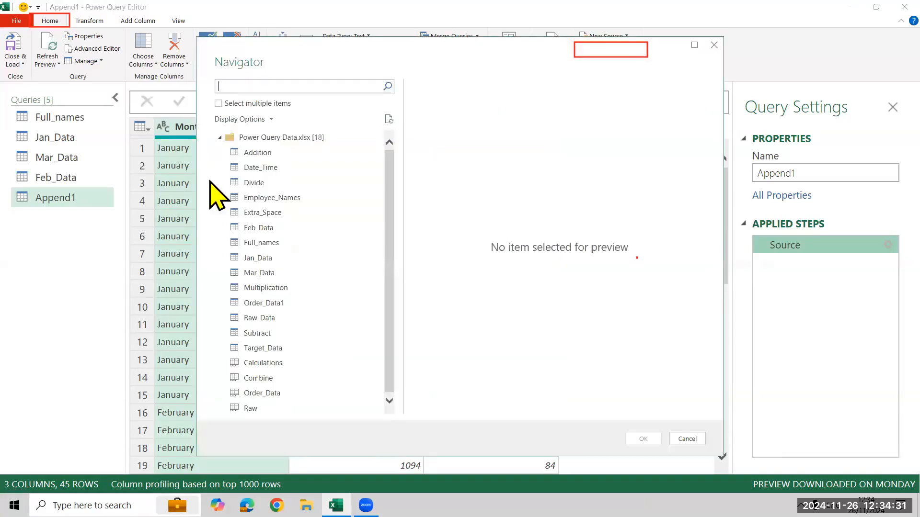
{"action": "left_click", "coordinate": [235, 107]}
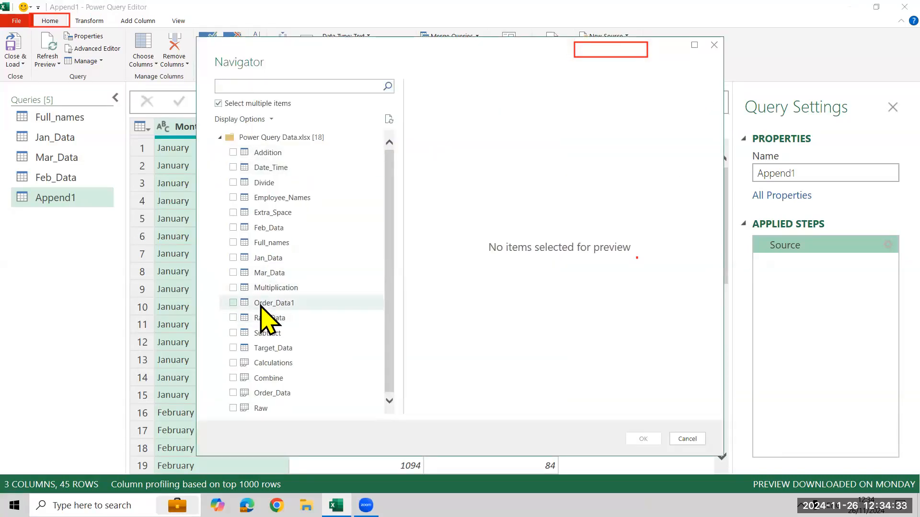
{"action": "left_click", "coordinate": [234, 303]}
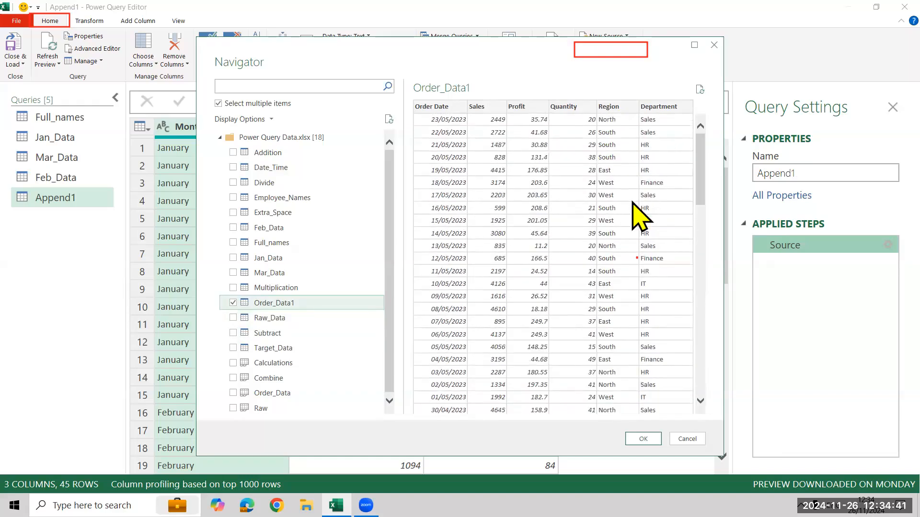
{"action": "left_click", "coordinate": [234, 347]}
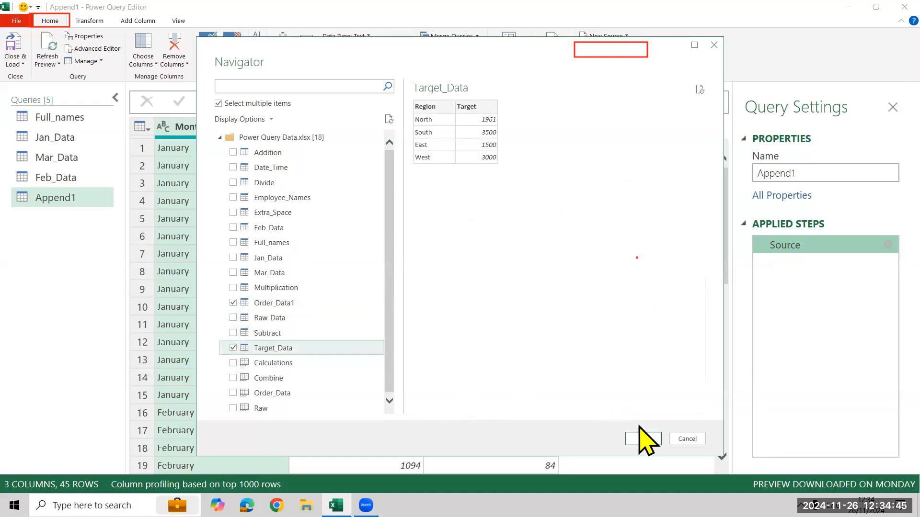
{"action": "left_click", "coordinate": [658, 437]}
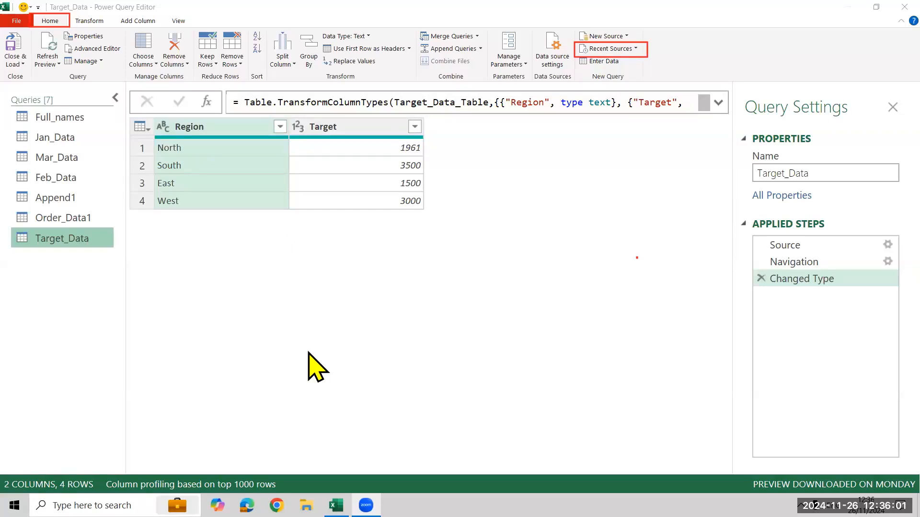
Compare the columns of the Order_Data1 and Target_Data queries to find the field they share.
{"action": "left_click", "coordinate": [40, 218]}
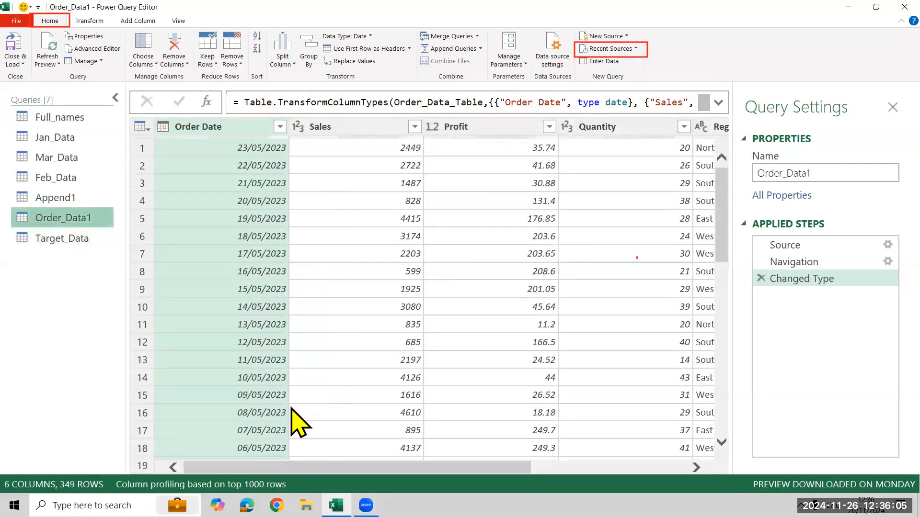
{"action": "left_click_drag", "start_coordinate": [326, 468], "coordinate": [480, 467]}
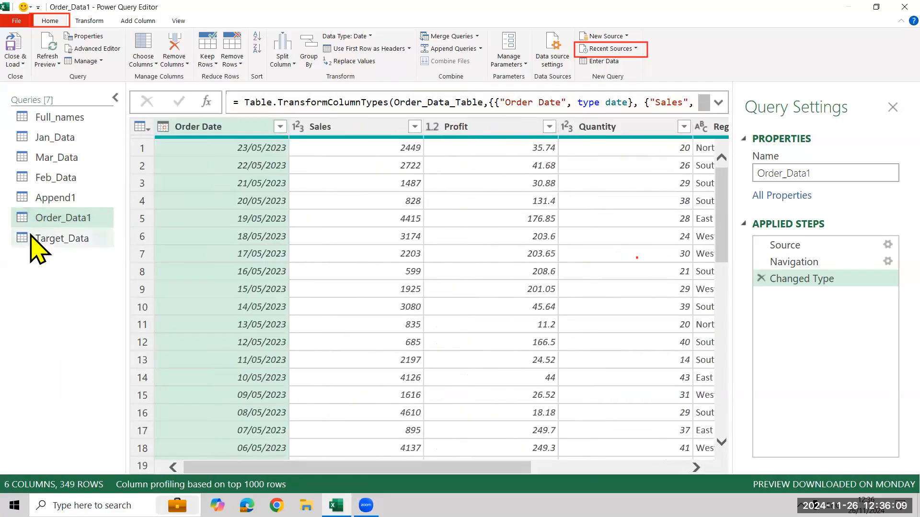
{"action": "left_click", "coordinate": [31, 245]}
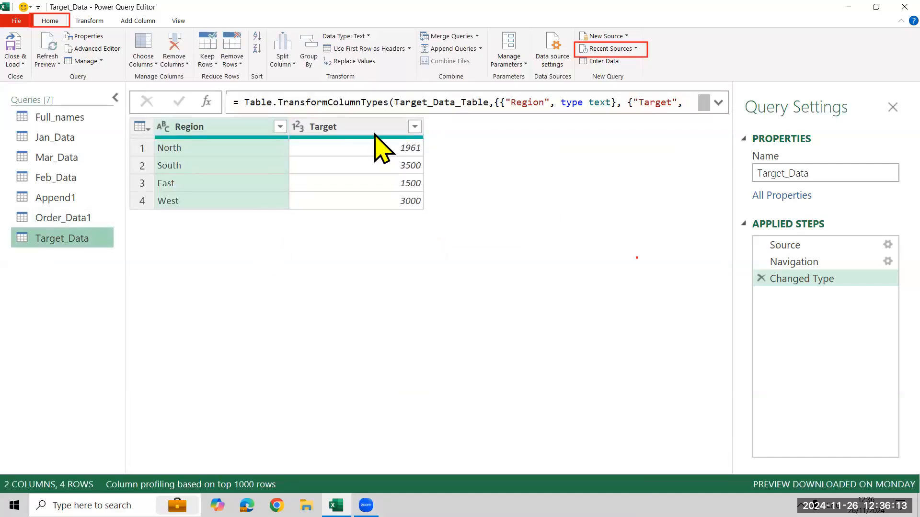
{"action": "left_click", "coordinate": [360, 125]}
Start a merge within the Order_Data1 query and choose Target_Data as the second table.
{"action": "left_click", "coordinate": [84, 220]}
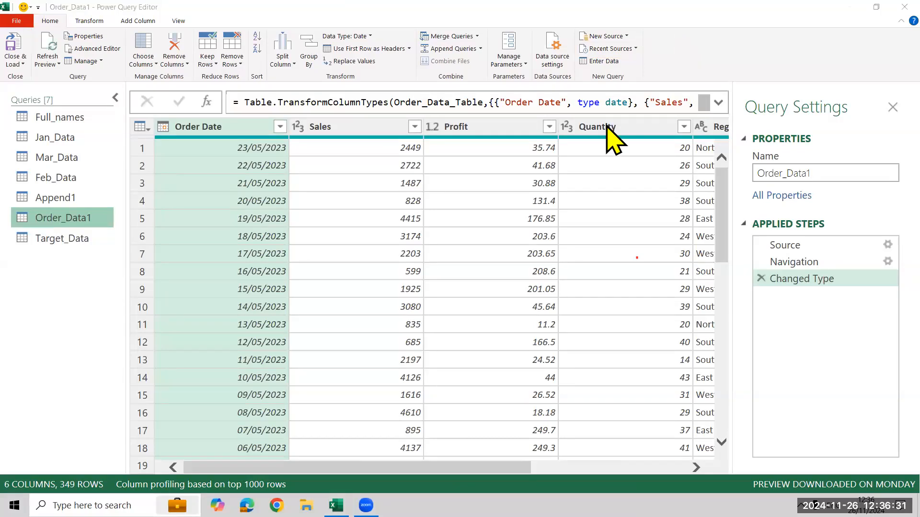
{"action": "left_click_drag", "start_coordinate": [416, 25], "coordinate": [485, 43]}
{"action": "left_click_drag", "start_coordinate": [37, 13], "coordinate": [68, 27]}
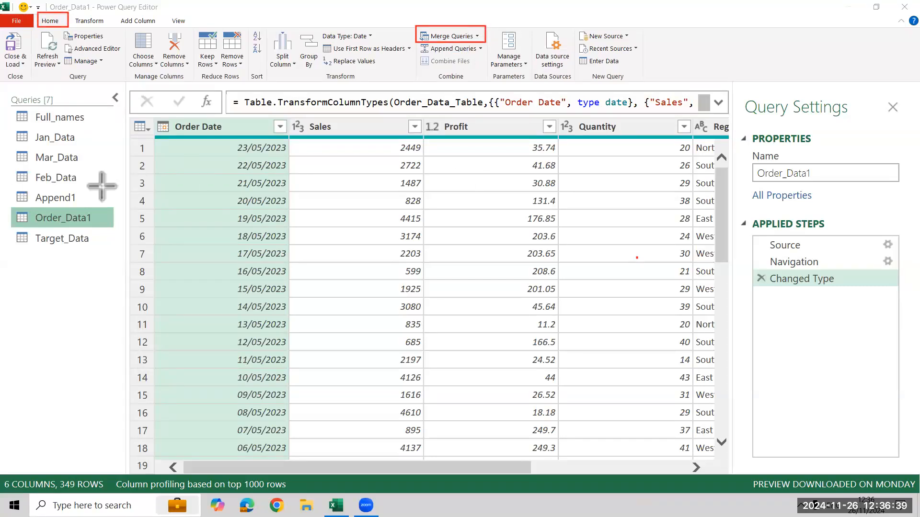
{"action": "mouse_move", "coordinate": [10, 210]}
{"action": "left_mouse_down"}
{"action": "mouse_move", "coordinate": [69, 229]}
{"action": "mouse_move", "coordinate": [96, 226]}
{"action": "left_mouse_up"}
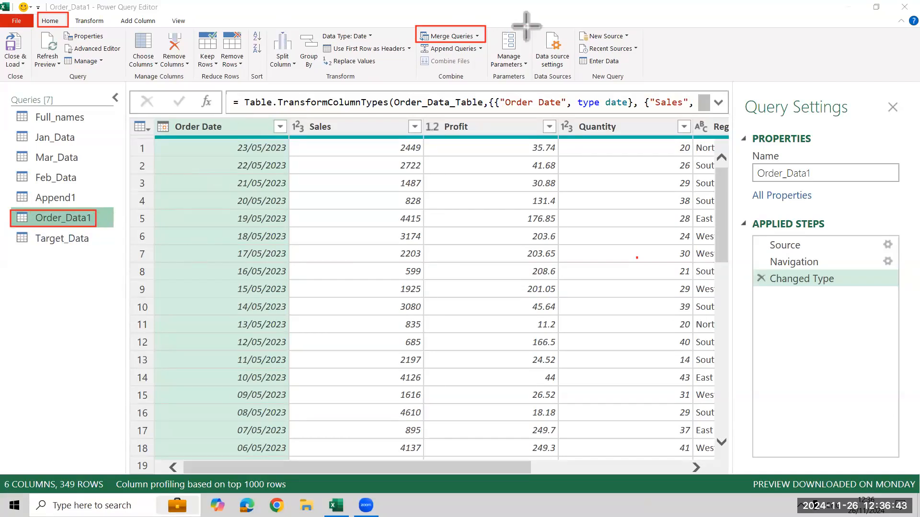
{"action": "left_click", "coordinate": [485, 40]}
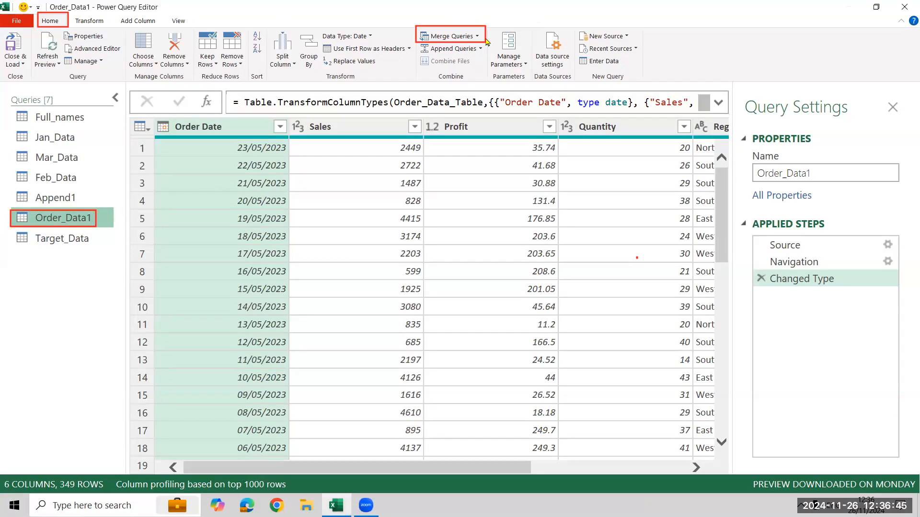
{"action": "left_click", "coordinate": [477, 39]}
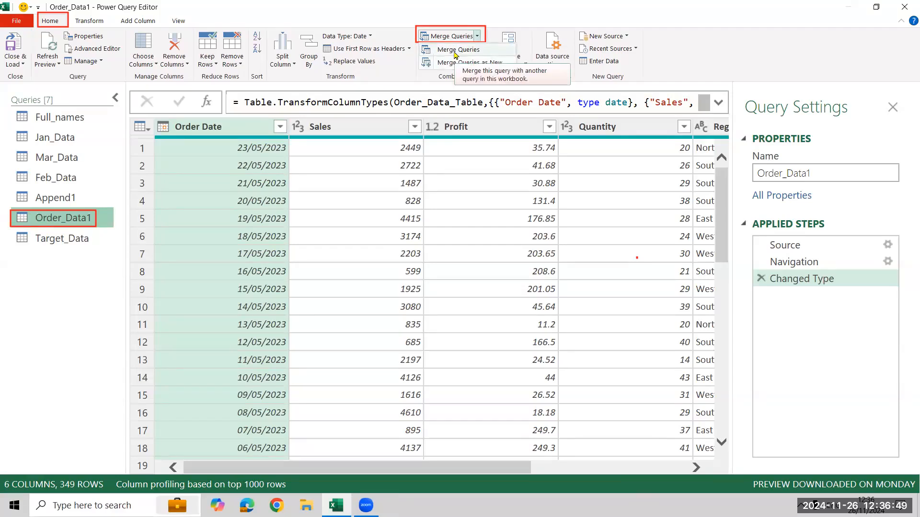
{"action": "left_click", "coordinate": [455, 52]}
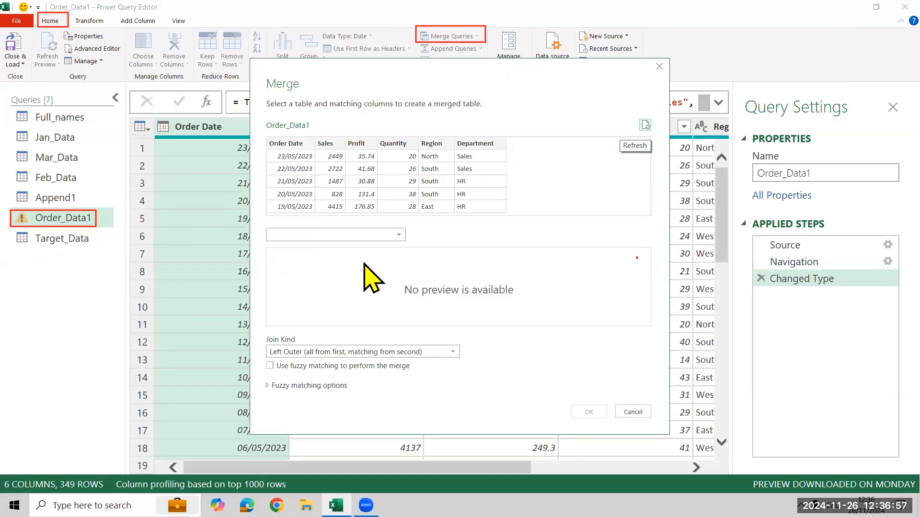
{"action": "left_click", "coordinate": [392, 234]}
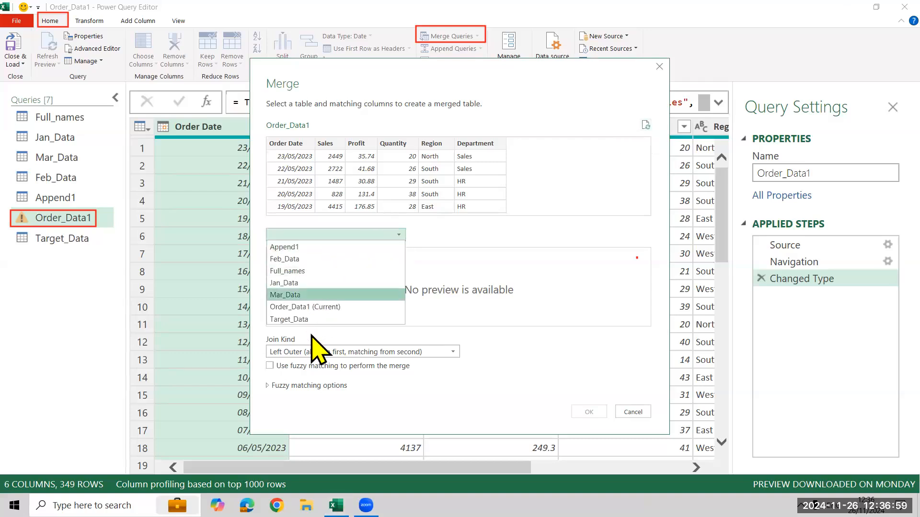
{"action": "left_click", "coordinate": [289, 319]}
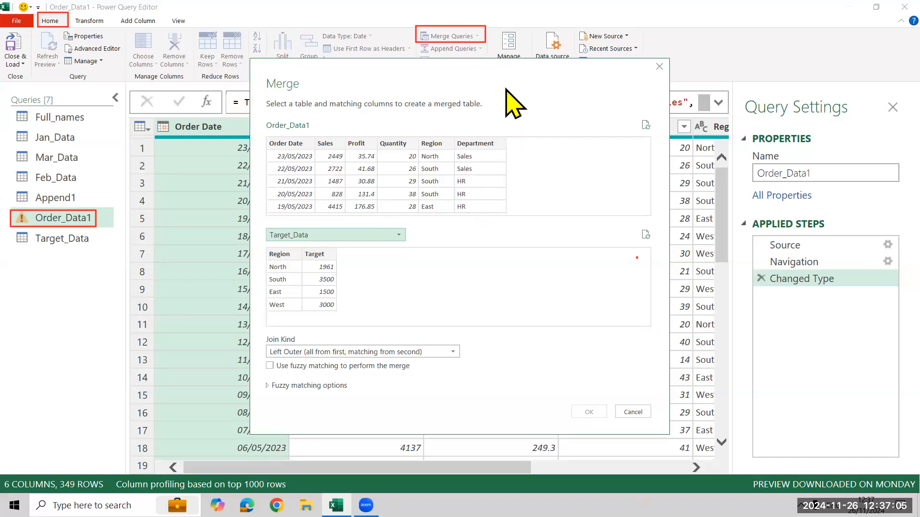
Match the two tables on their Region columns and create the merge with the Left Outer join.
{"action": "left_click_drag", "start_coordinate": [398, 86], "coordinate": [289, 84]}
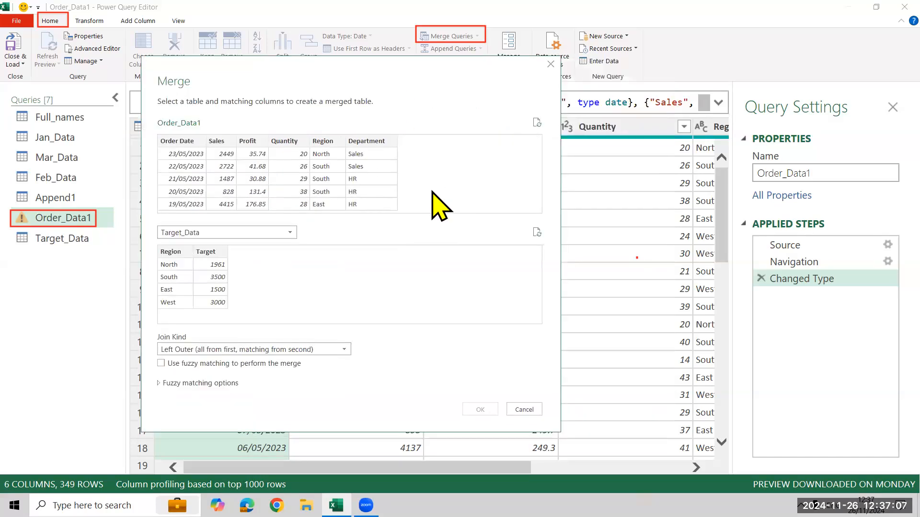
{"action": "left_click", "coordinate": [325, 143]}
{"action": "left_click", "coordinate": [173, 252]}
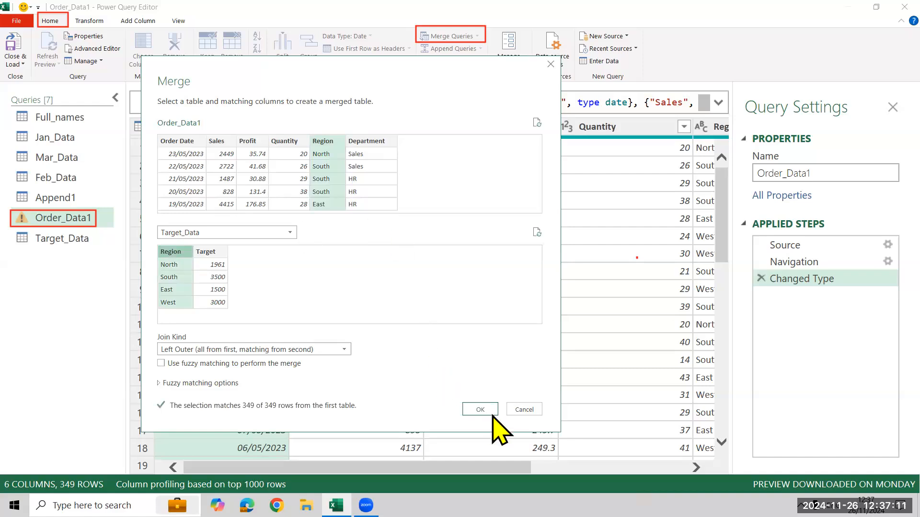
{"action": "left_click", "coordinate": [213, 251]}
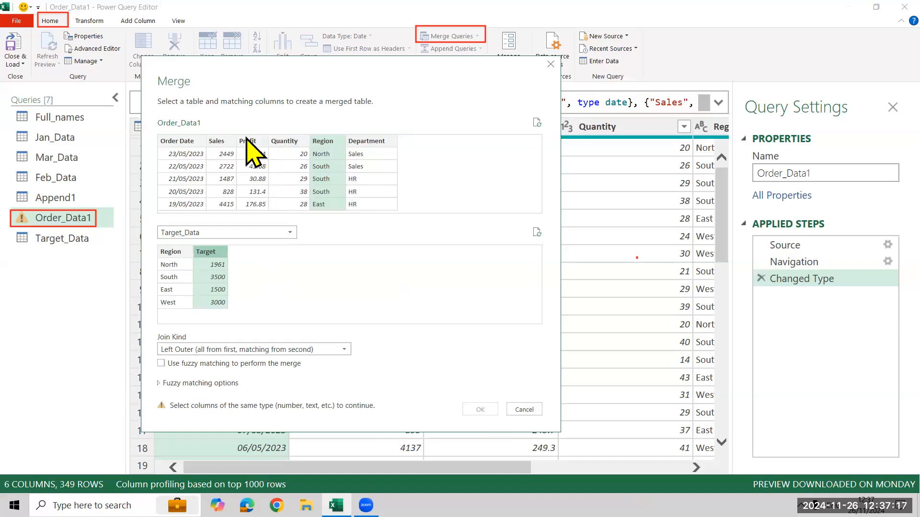
{"action": "left_click", "coordinate": [180, 251]}
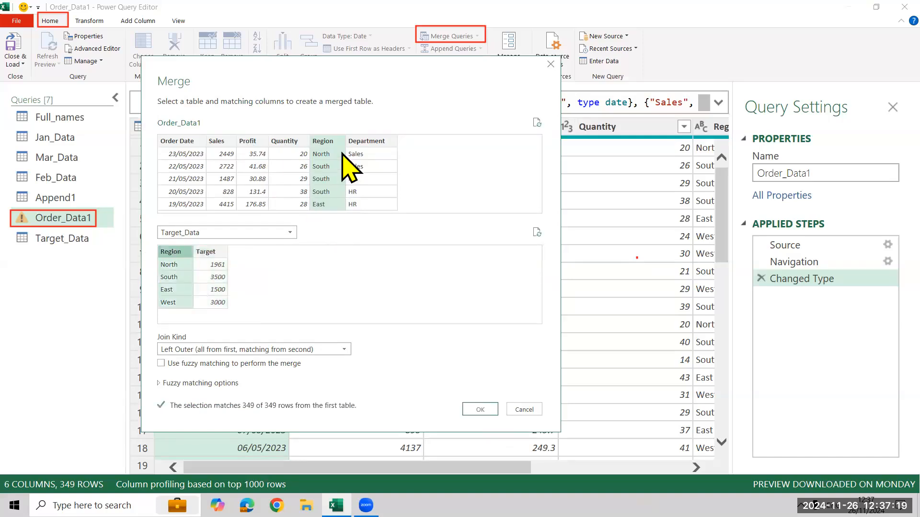
{"action": "left_click", "coordinate": [475, 409]}
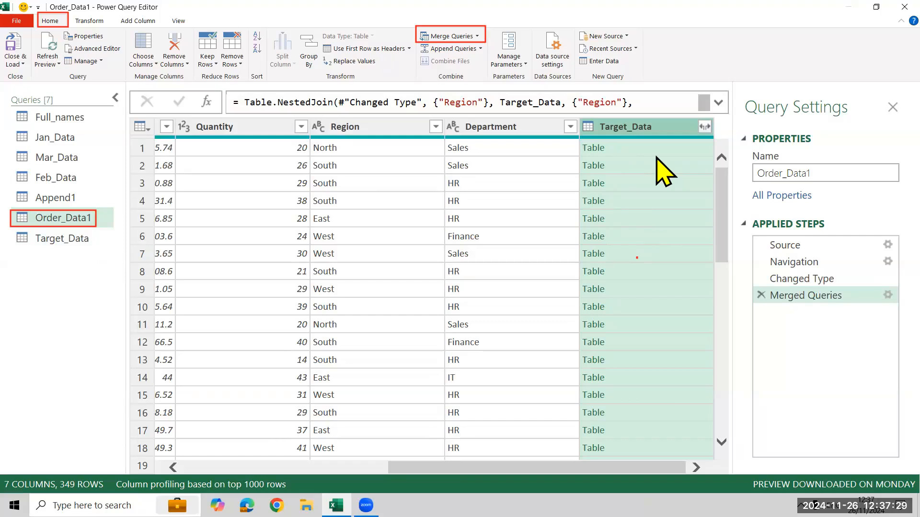
Expand the merged Target_Data column to include only the Target field, leaving out Region.
{"action": "left_click", "coordinate": [705, 128]}
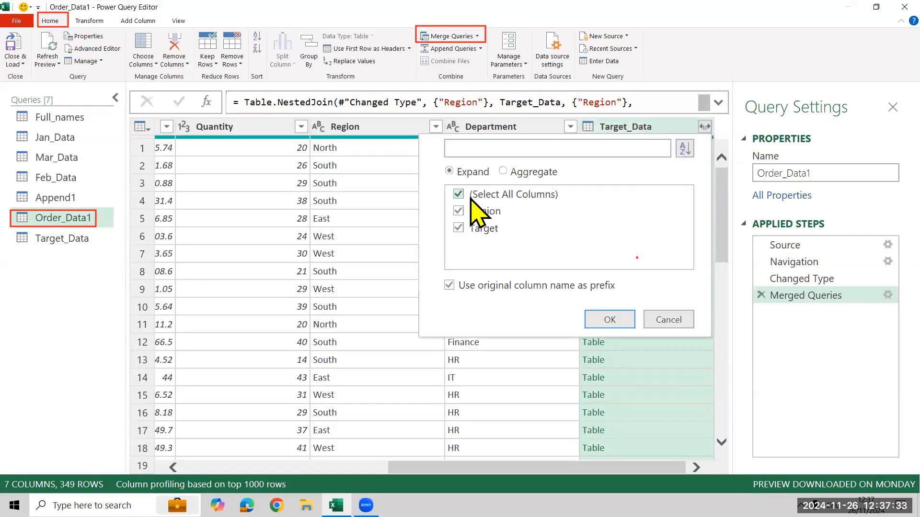
{"action": "left_click", "coordinate": [458, 194]}
{"action": "left_click", "coordinate": [459, 228]}
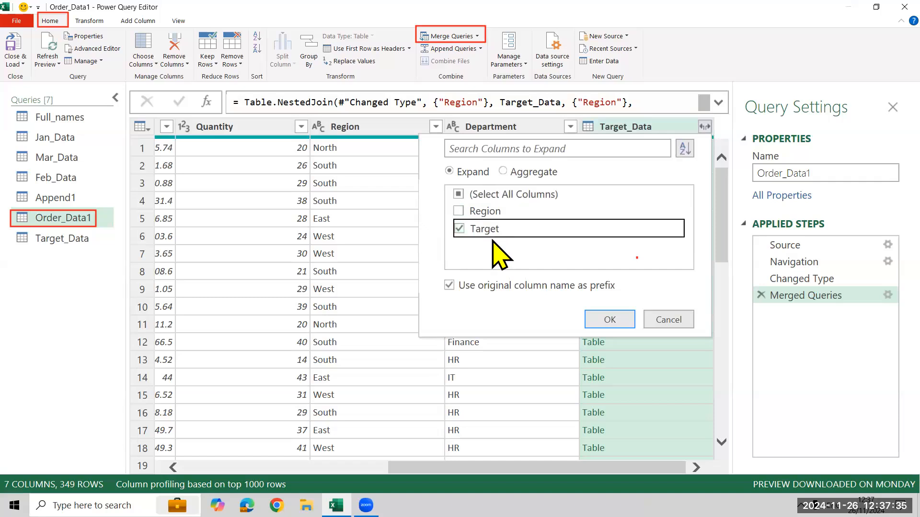
{"action": "left_click", "coordinate": [617, 323]}
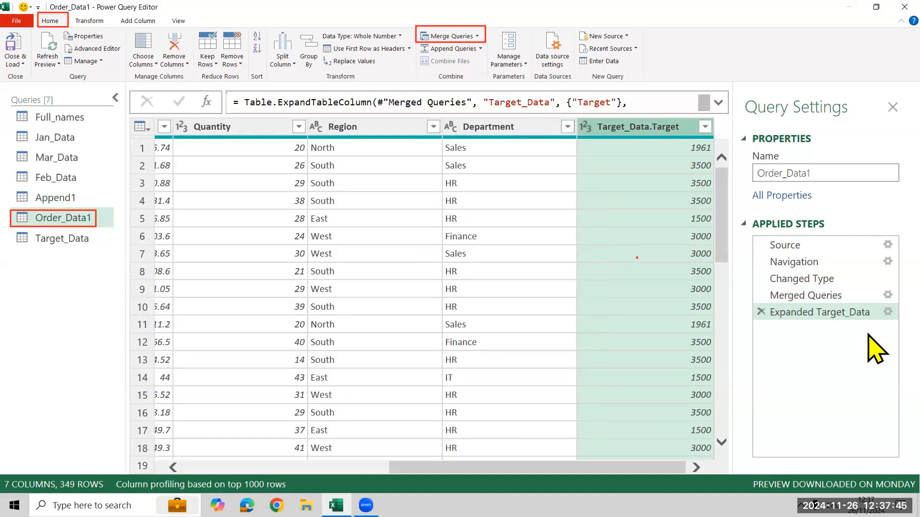
Review the merge settings, and delete the Expanded Target_Data and Merged Queries steps from the Order_Data1 query.
{"action": "left_click", "coordinate": [870, 296]}
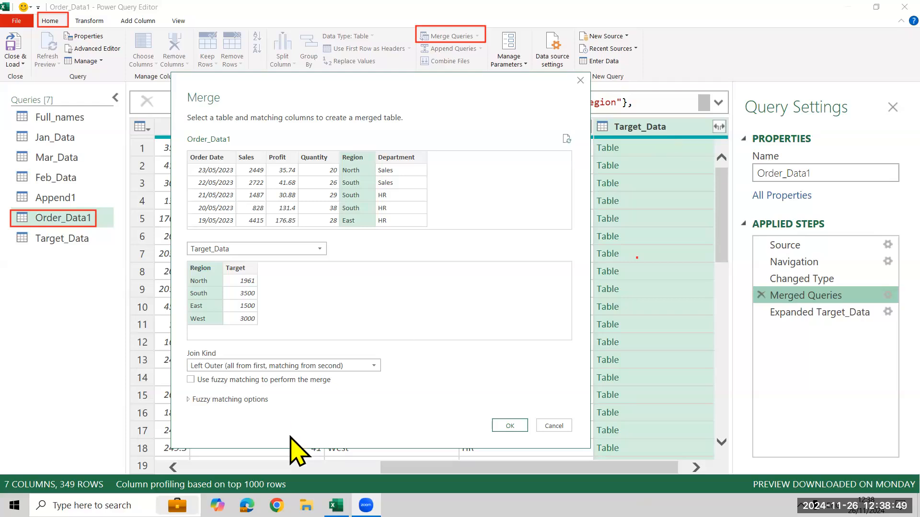
{"action": "left_click", "coordinate": [761, 312]}
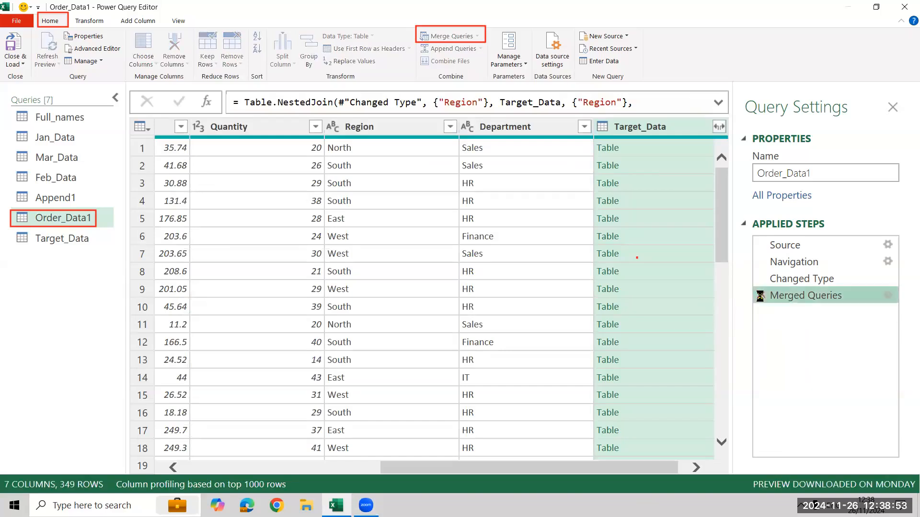
{"action": "left_click", "coordinate": [760, 295]}
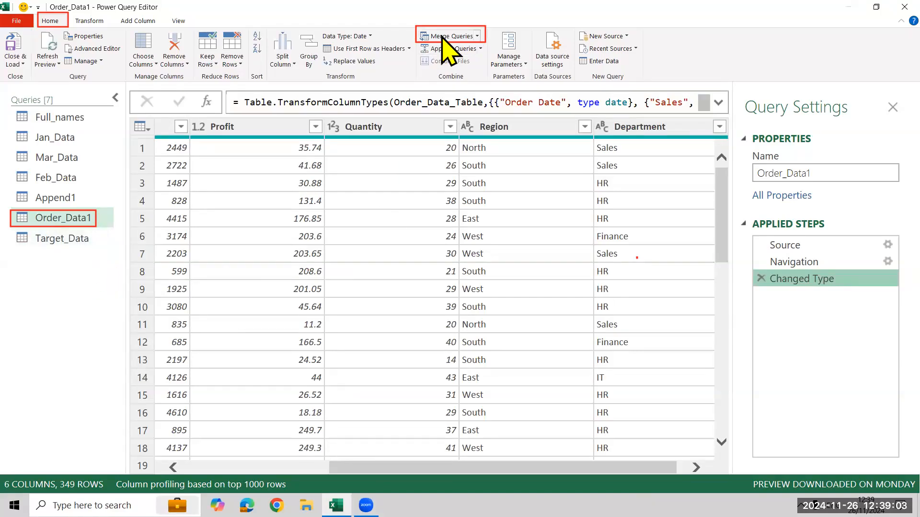
Merge Order_Data1 with Target_Data again, matching their Region columns with the Left Outer join.
{"action": "left_click", "coordinate": [455, 37]}
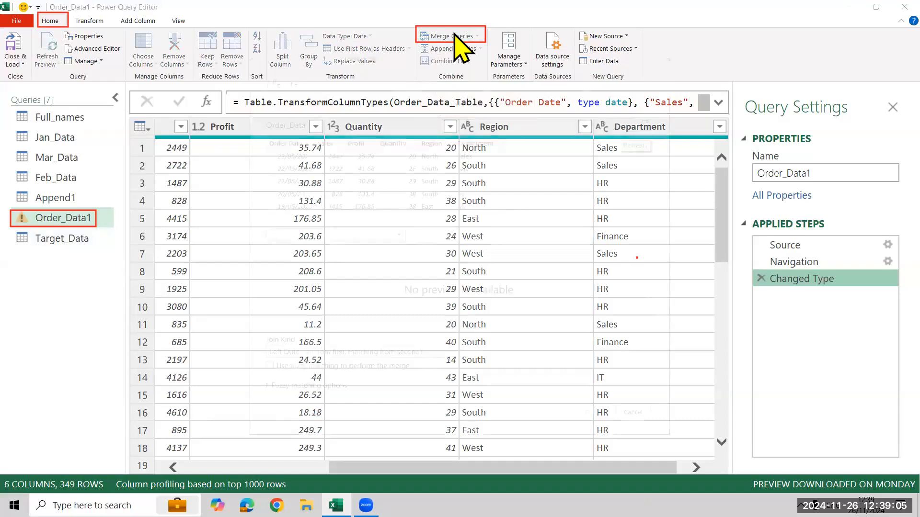
{"action": "left_click", "coordinate": [345, 234]}
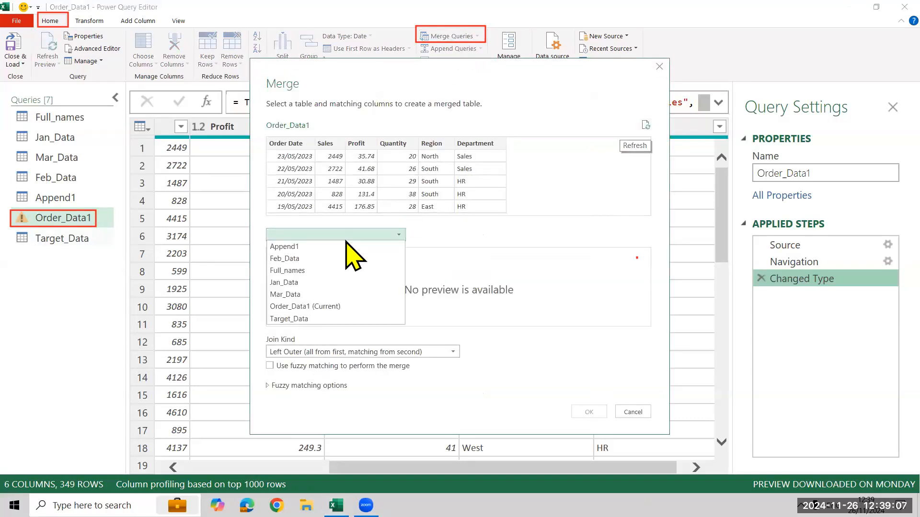
{"action": "left_click", "coordinate": [329, 319]}
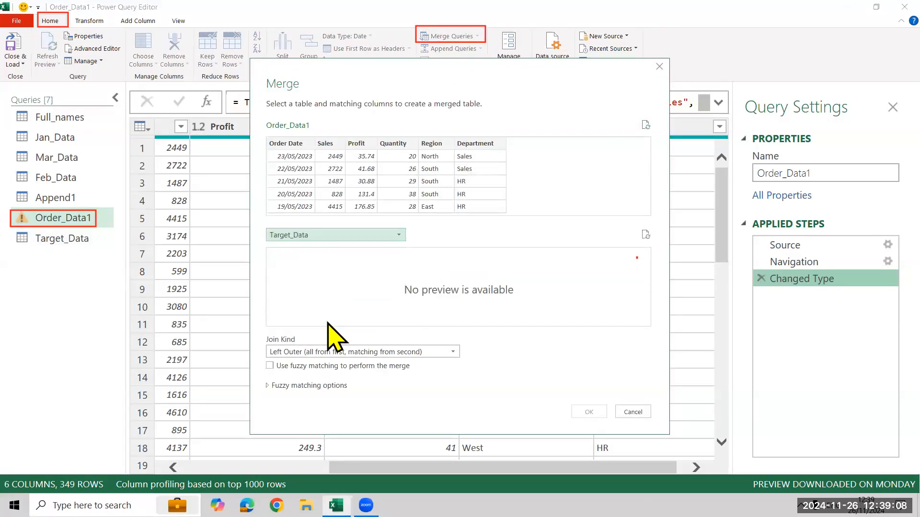
{"action": "left_click", "coordinate": [434, 143]}
{"action": "left_click", "coordinate": [282, 256]}
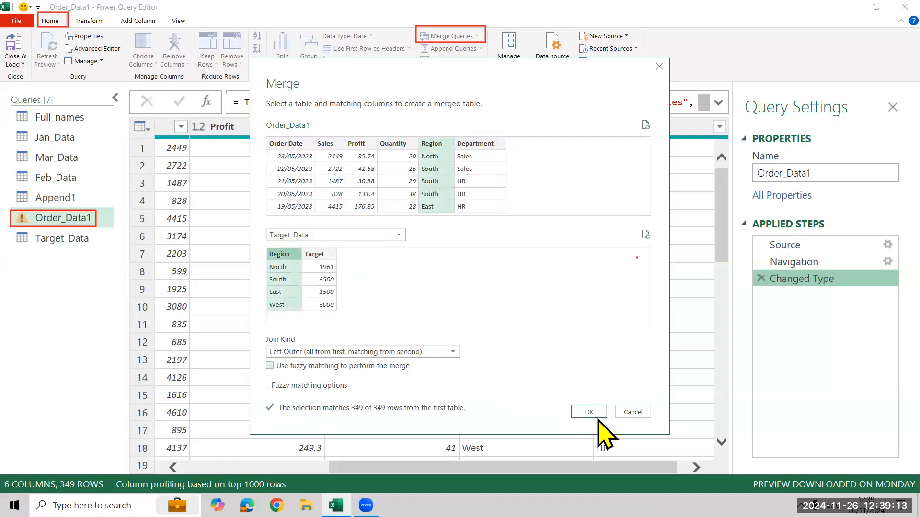
{"action": "left_click", "coordinate": [582, 412]}
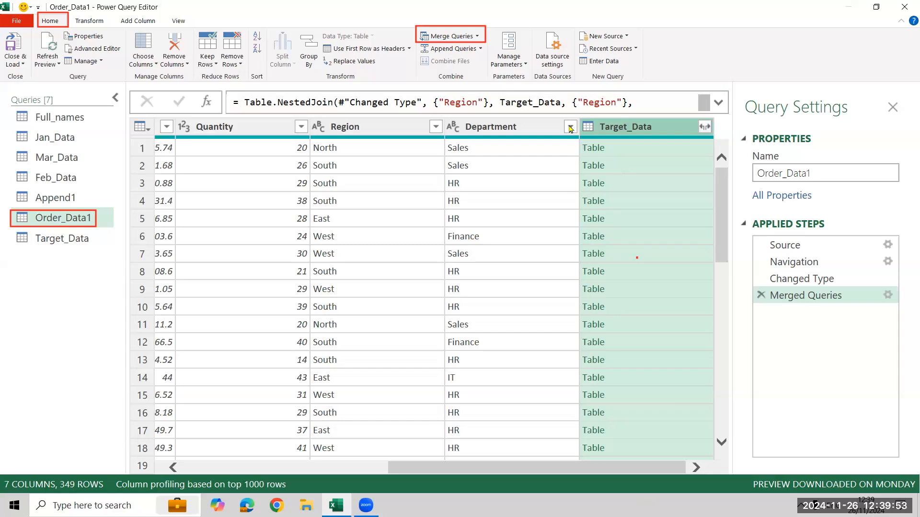
Expand Target_Data in the merged query with only the Target column, using the original column name as prefix.
{"action": "left_click", "coordinate": [704, 127]}
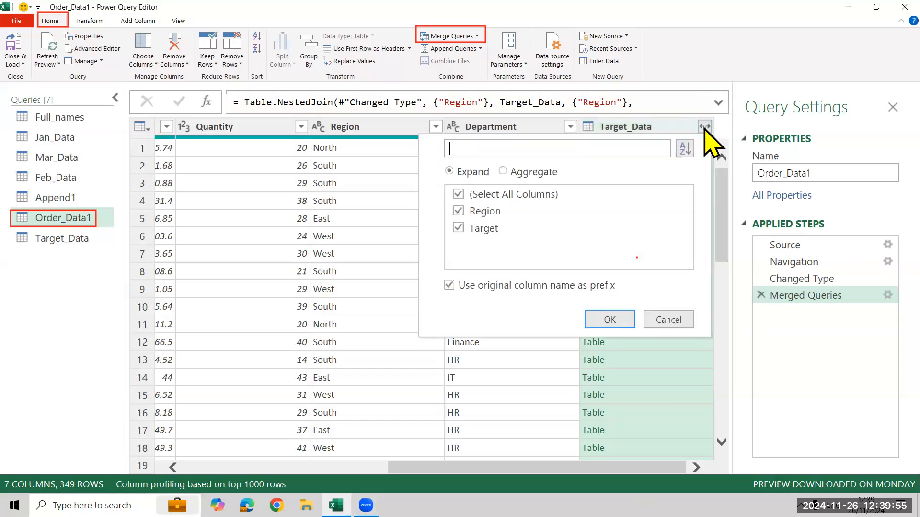
{"action": "left_click", "coordinate": [515, 195]}
{"action": "left_click", "coordinate": [471, 231]}
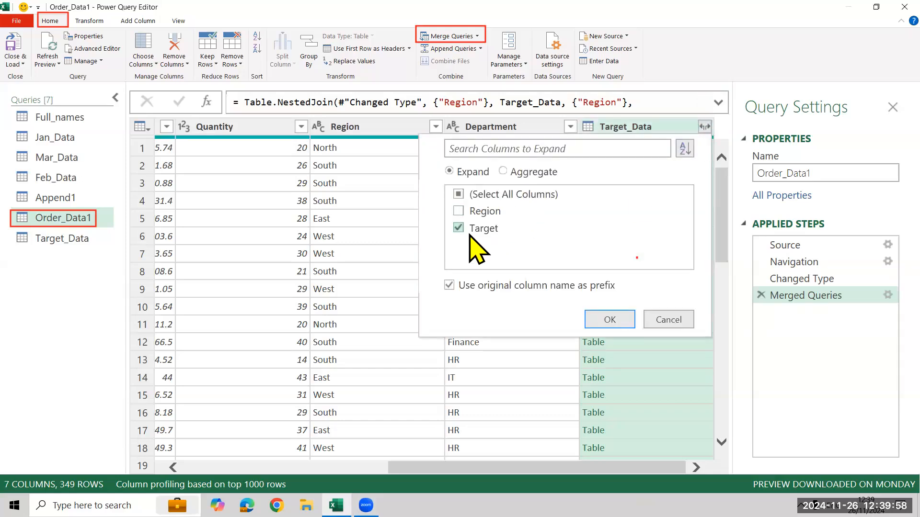
{"action": "left_click", "coordinate": [629, 324]}
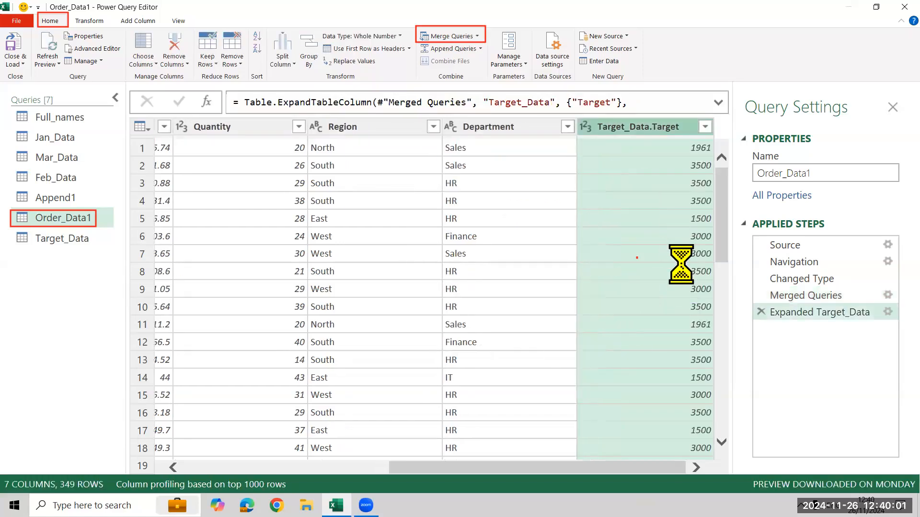
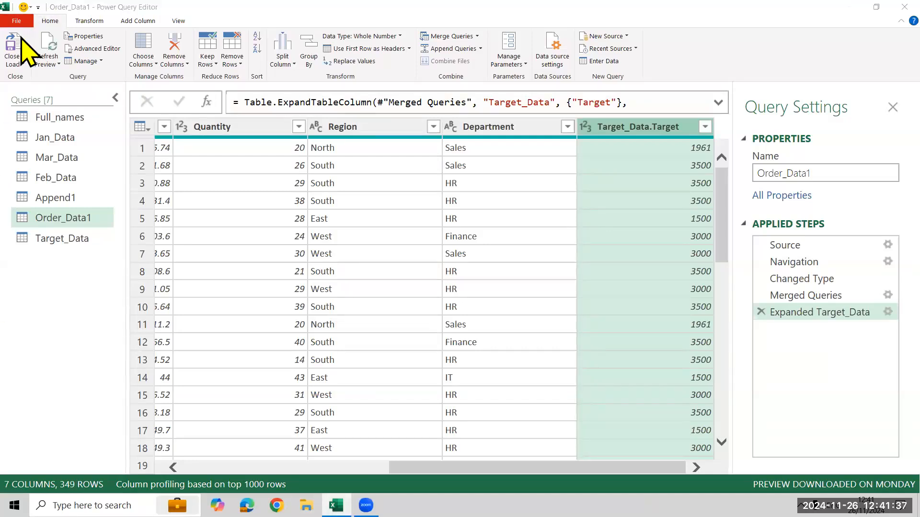
Close Power Query and load all the queries into worksheets of the workbook, dismissing the web data tip.
{"action": "left_click", "coordinate": [13, 50]}
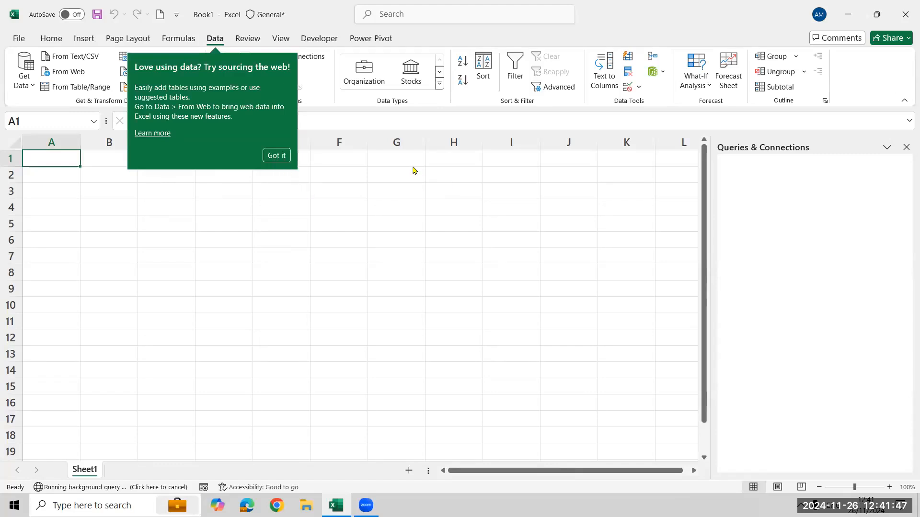
{"action": "left_click", "coordinate": [268, 153]}
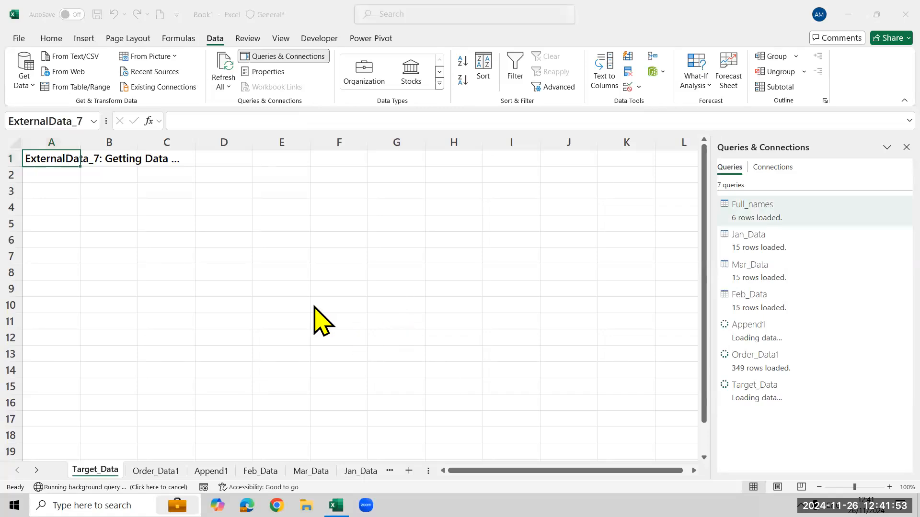
{"action": "left_click", "coordinate": [317, 319]}
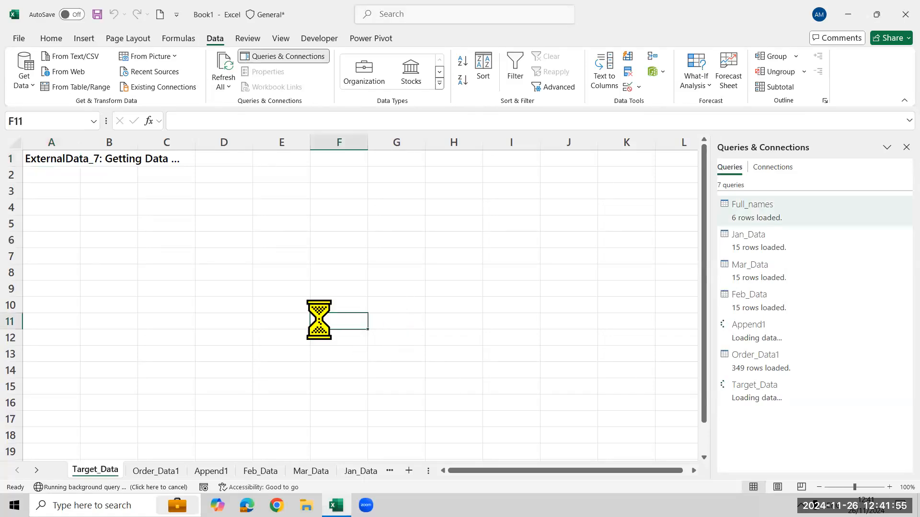
Create a new blank workbook and enter the headers Month in B1 and Sales in C1.
{"action": "key", "text": "ctrl+n"}
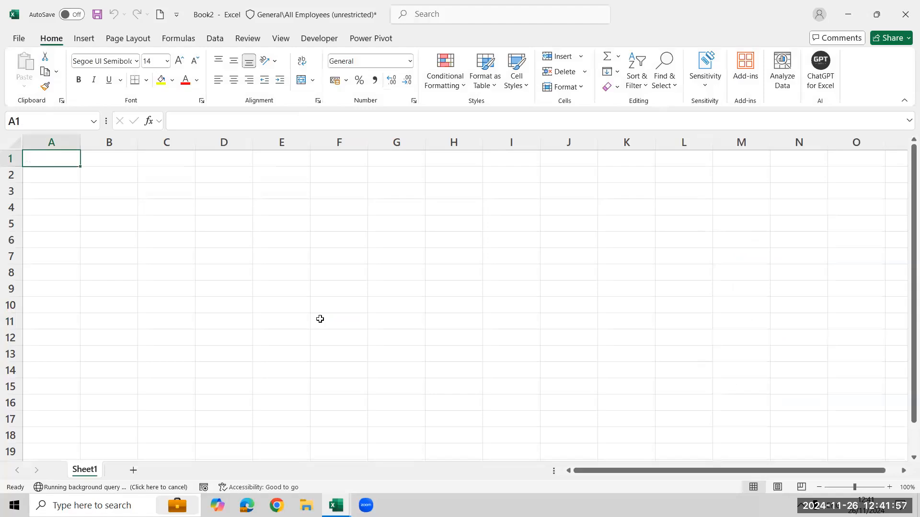
{"action": "key", "text": "Right"}
{"action": "type", "text": "Month"}
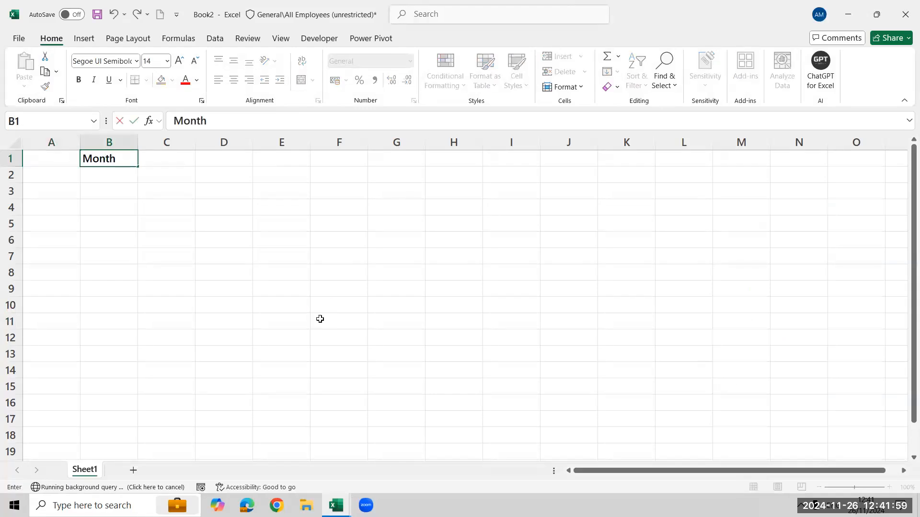
{"action": "key", "text": "Tab"}
{"action": "type", "text": "Sales"}
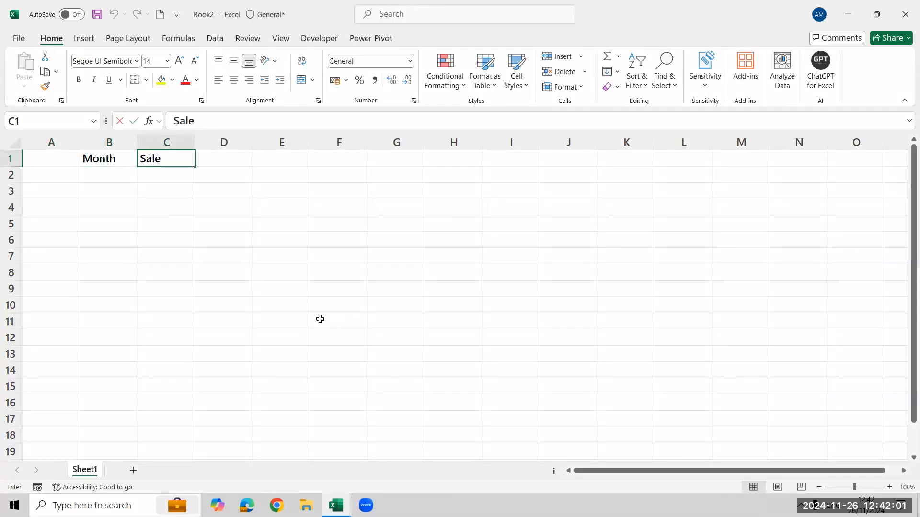
{"action": "key", "text": "Return"}
Enter Jan in cells B2 to B4 under the Month header.
{"action": "type", "text": "Jan"}
{"action": "key", "text": "Return"}
{"action": "type", "text": "Jan"}
{"action": "key", "text": "Return"}
{"action": "type", "text": "Jna"}
{"action": "key", "text": "Return"}
{"action": "key", "text": "Up"}
{"action": "type", "text": "Jan"}
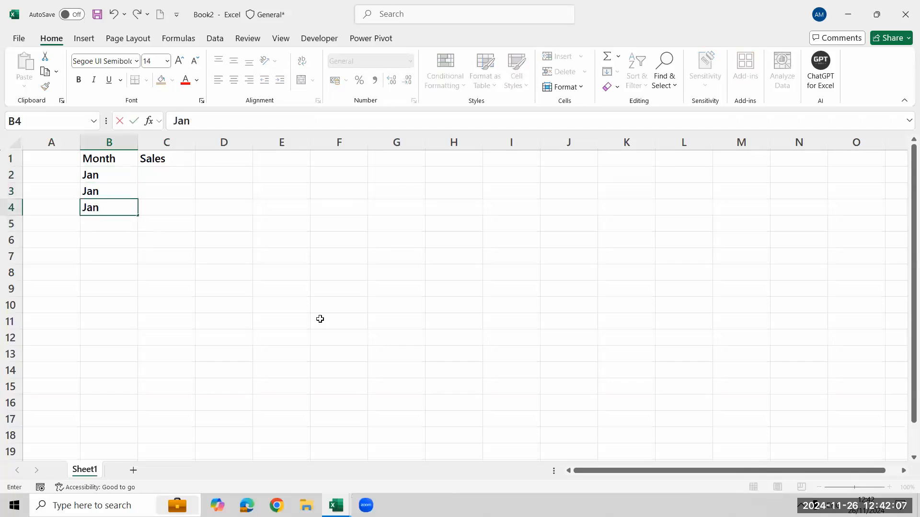
Add the header Name in A1 and enter the three people's first names in A2 to A4.
{"action": "key", "text": "Up"}
{"action": "key", "text": "Up"}
{"action": "key", "text": "Up"}
{"action": "key", "text": "Left"}
{"action": "key", "text": "Down"}
{"action": "key", "text": "Up"}
{"action": "type", "text": "Name"}
{"action": "key", "text": "Return"}
{"action": "type", "text": "yub"}
{"action": "key", "text": "Return"}
{"action": "type", "text": "Kumar"}
{"action": "key", "text": "Return"}
{"action": "type", "text": "Ki"}
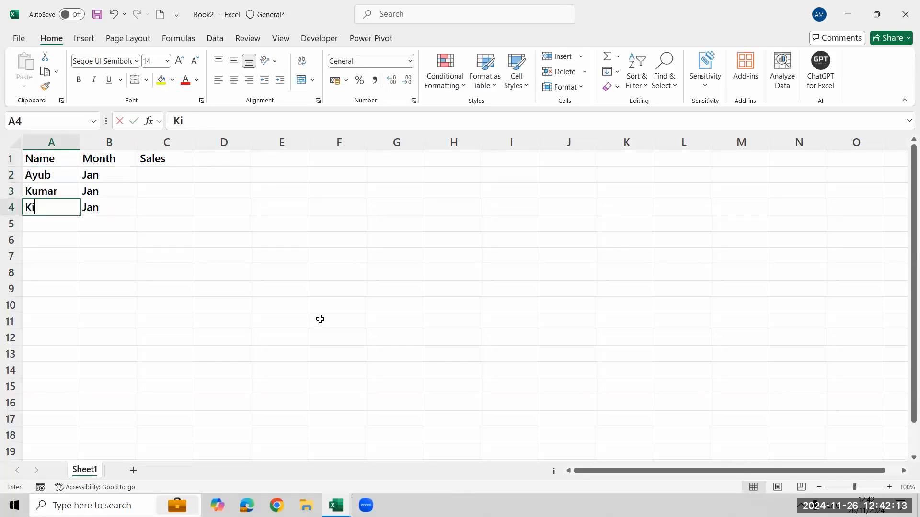
Enter the sales values 3000, 4000 and 6000 in C2 to C4.
{"action": "key", "text": "ctrl+Up"}
{"action": "key", "text": "Right"}
{"action": "key", "text": "Down"}
{"action": "key", "text": "Down"}
{"action": "key", "text": "Right"}
{"action": "key", "text": "Up"}
{"action": "type", "text": "3000"}
{"action": "key", "text": "Return"}
{"action": "type", "text": "4000"}
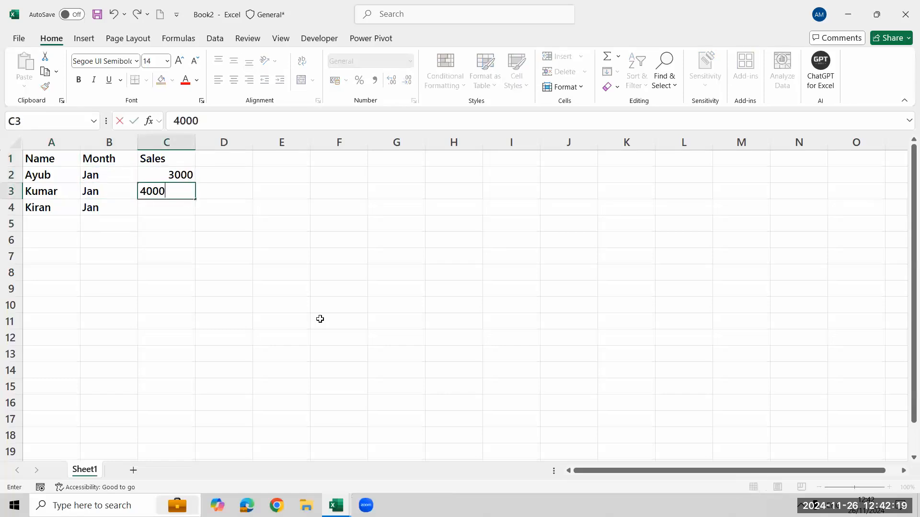
{"action": "key", "text": "Return"}
{"action": "type", "text": "6000"}
{"action": "key", "text": "Return"}
{"action": "key", "text": "Up"}
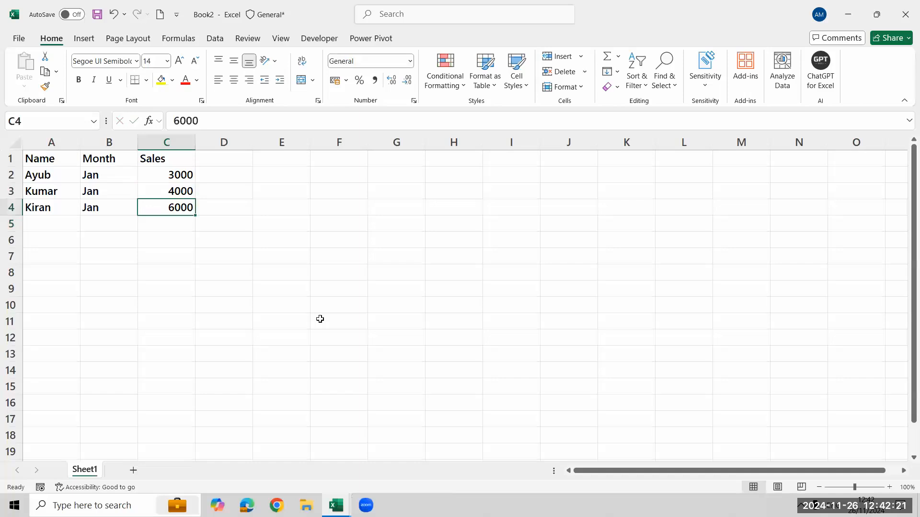
Copy the January table A1:C4 and paste it at F1.
{"action": "key", "text": "ctrl+Home"}
{"action": "key", "text": "ctrl+shift+Right"}
{"action": "key", "text": "ctrl+shift+Down"}
{"action": "key", "text": "ctrl+c"}
{"action": "key", "text": "Right"}
{"action": "key", "text": "Right"}
{"action": "key", "text": "Right"}
{"action": "key", "text": "Right"}
{"action": "key", "text": "Right"}
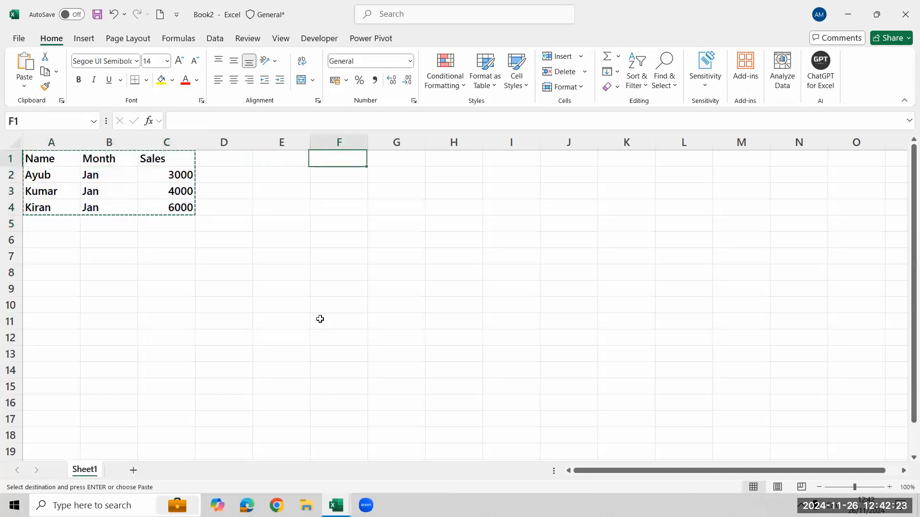
{"action": "key", "text": "ctrl+v"}
Change the months in G2:G4 of the copied table to Feb.
{"action": "key", "text": "Down"}
{"action": "key", "text": "Right"}
{"action": "key", "text": "shift+Down"}
{"action": "key", "text": "shift+Down"}
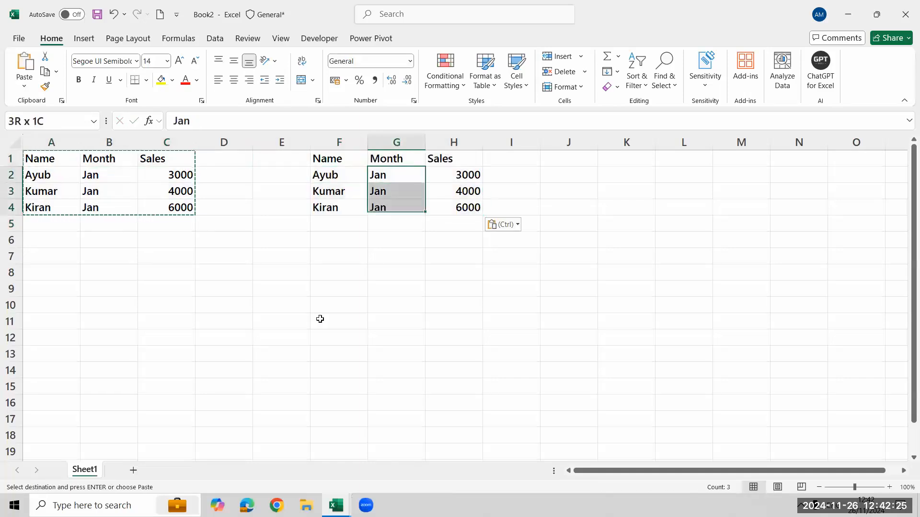
{"action": "type", "text": "Feb"}
{"action": "key", "text": "ctrl+Return"}
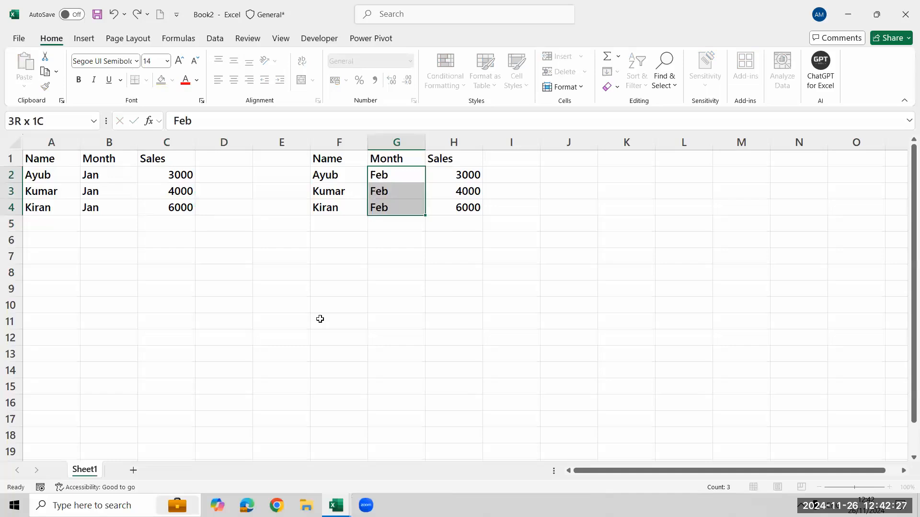
Copy the February table F1:H4 and paste it at J1.
{"action": "key", "text": "Left"}
{"action": "key", "text": "ctrl+a"}
{"action": "key", "text": "ctrl+c"}
{"action": "key", "text": "Up"}
{"action": "key", "text": "Right"}
{"action": "key", "text": "Right"}
{"action": "key", "text": "Right"}
Change the months in K2:K4 of the third table to Mar, filling the value down.
{"action": "key", "text": "Right"}
{"action": "key", "text": "ctrl+v"}
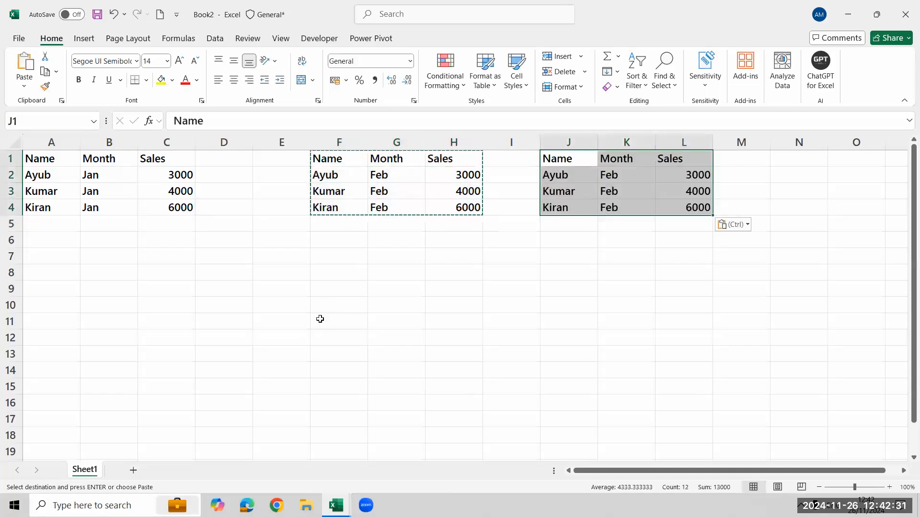
{"action": "key", "text": "Right"}
{"action": "key", "text": "Down"}
{"action": "key", "text": "shift+Down"}
{"action": "key", "text": "shift+Down"}
{"action": "type", "text": "Ma"}
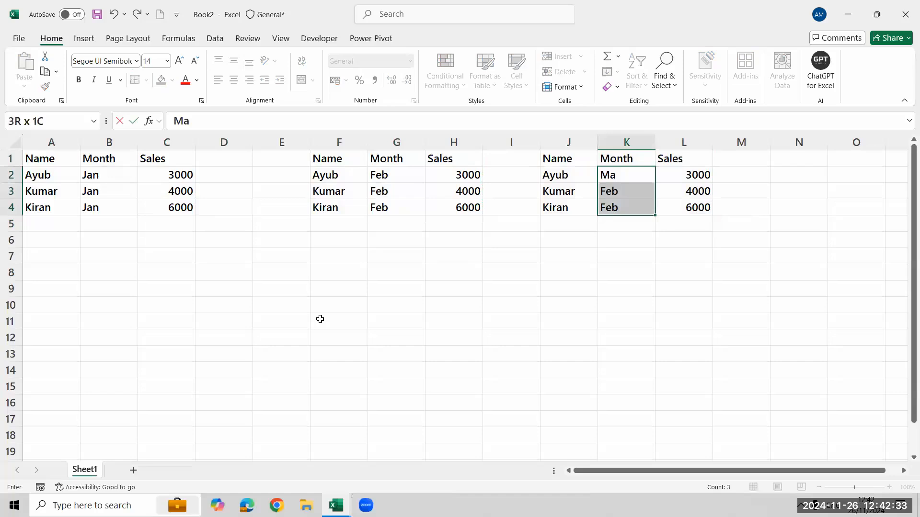
{"action": "type", "text": "r"}
{"action": "key", "text": "Return"}
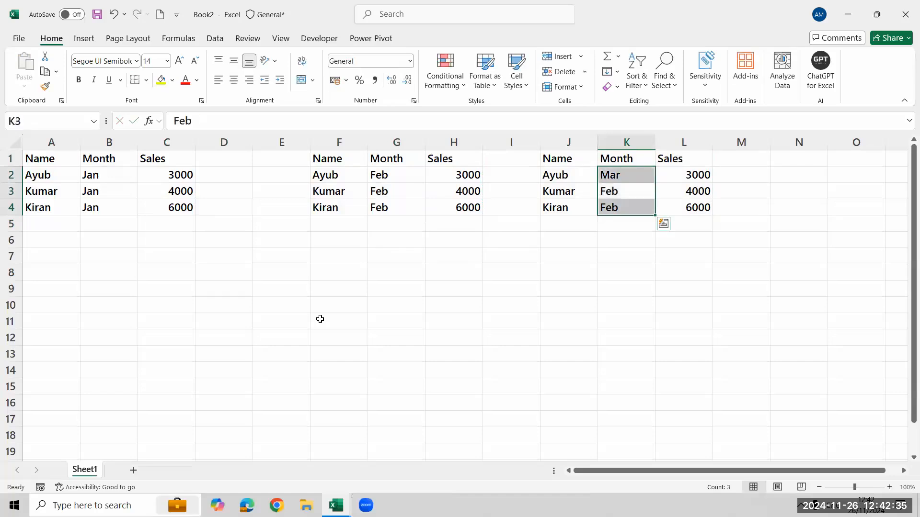
{"action": "key", "text": "ctrl+d"}
{"action": "key", "text": "ctrl+q"}
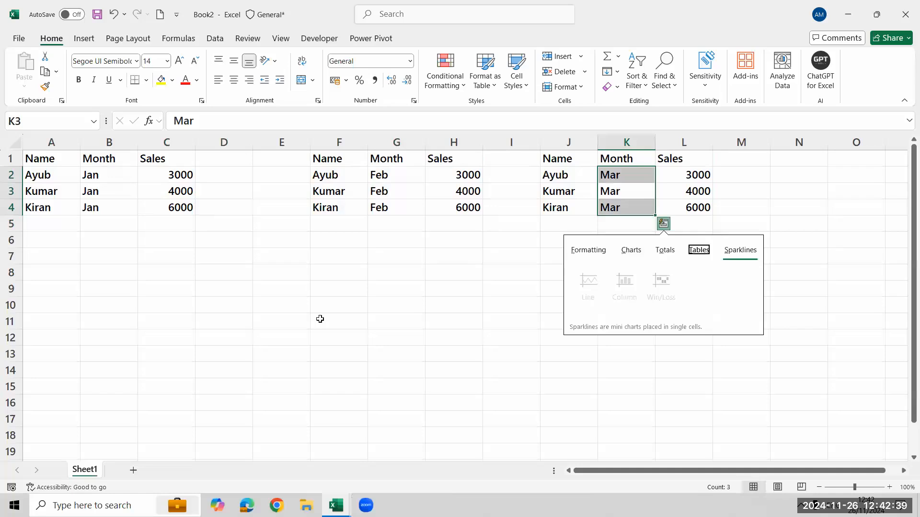
{"action": "key", "text": "Escape"}
Delete the extra blank column E between the January and February tables.
{"action": "key", "text": "Left"}
{"action": "key", "text": "Left"}
{"action": "key", "text": "Left"}
{"action": "key", "text": "Left"}
{"action": "key", "text": "Up"}
{"action": "key", "text": "Up"}
{"action": "key", "text": "Left"}
{"action": "key", "text": "Left"}
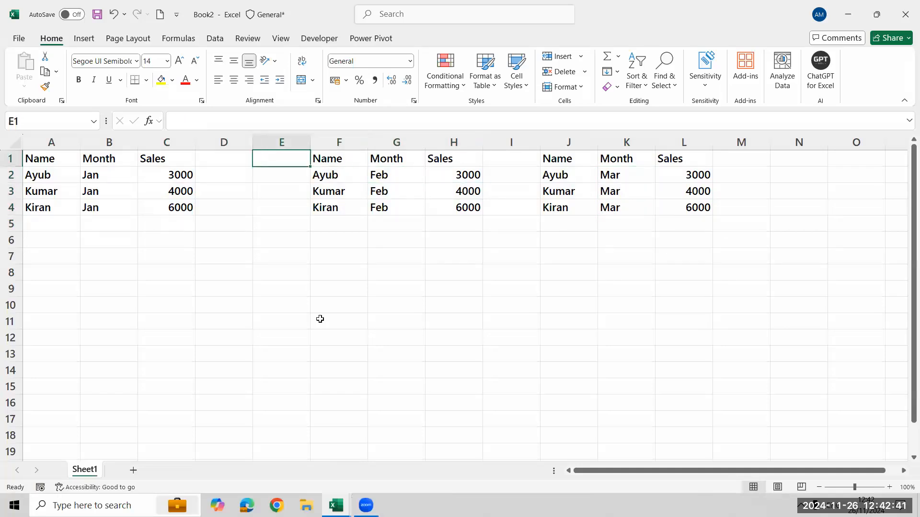
{"action": "key", "text": "ctrl+space"}
{"action": "key", "text": "ctrl+minus"}
{"action": "key", "text": "Left"}
{"action": "key", "text": "Left"}
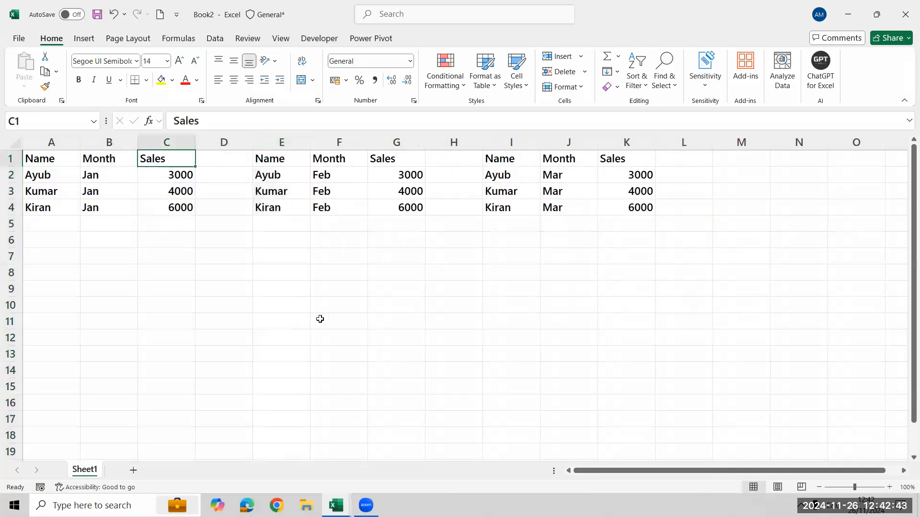
{"action": "key", "text": "Left"}
{"action": "key", "text": "ctrl+shift+Down"}
{"action": "key", "text": "Right"}
{"action": "key", "text": "Right"}
{"action": "key", "text": "Right"}
{"action": "key", "text": "Right"}
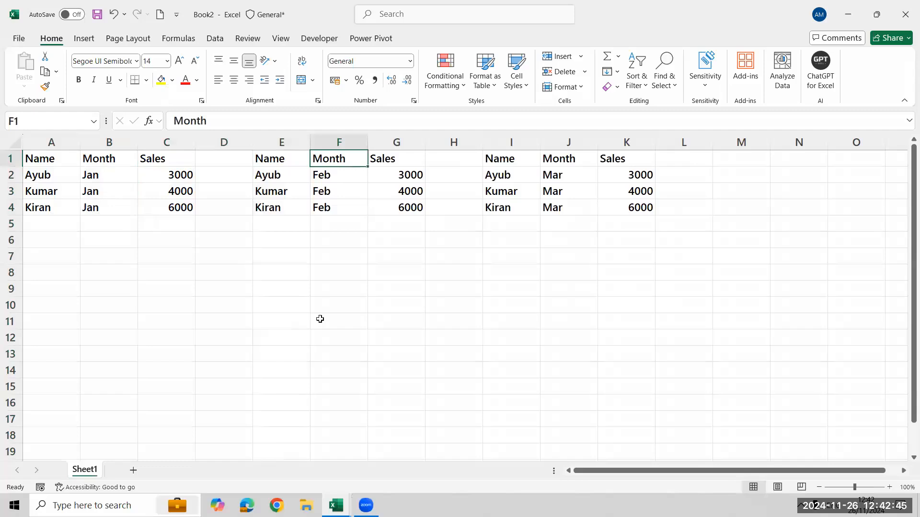
{"action": "key", "text": "Right"}
{"action": "key", "text": "Down"}
{"action": "key", "text": "Left"}
{"action": "key", "text": "Left"}
{"action": "key", "text": "Left"}
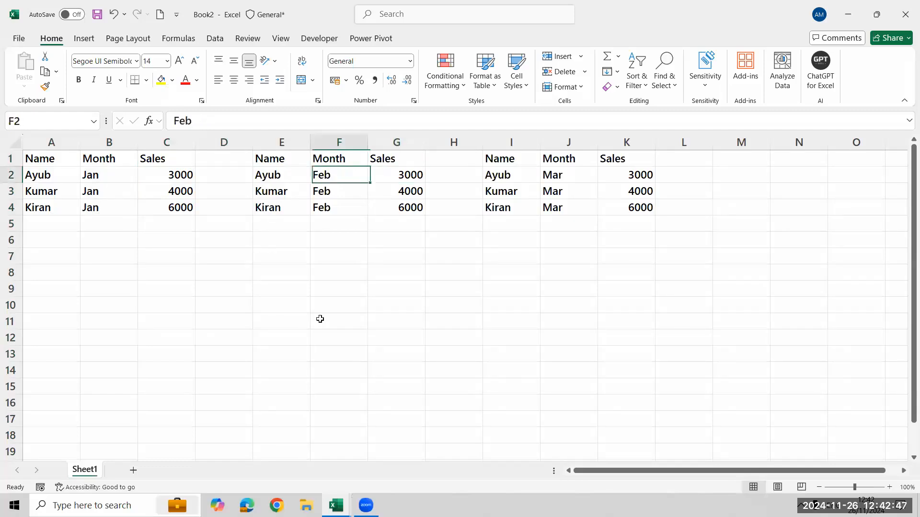
{"action": "key", "text": "Left"}
{"action": "key", "text": "Left"}
{"action": "key", "text": "Left"}
{"action": "key", "text": "Up"}
{"action": "key", "text": "Right"}
{"action": "key", "text": "Right"}
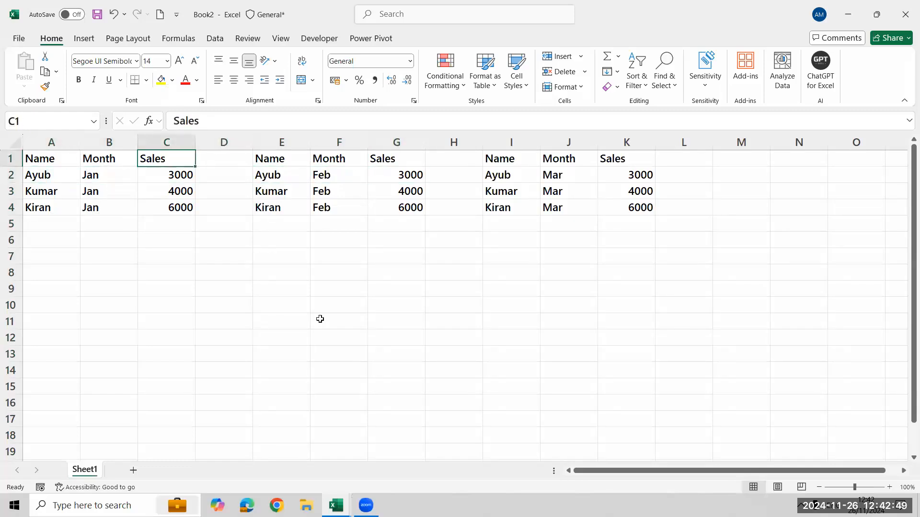
Set the first February sales value in G2 to 2000.
{"action": "key", "text": "Down"}
{"action": "key", "text": "Right"}
{"action": "key", "text": "Right"}
{"action": "key", "text": "Right"}
{"action": "key", "text": "Right"}
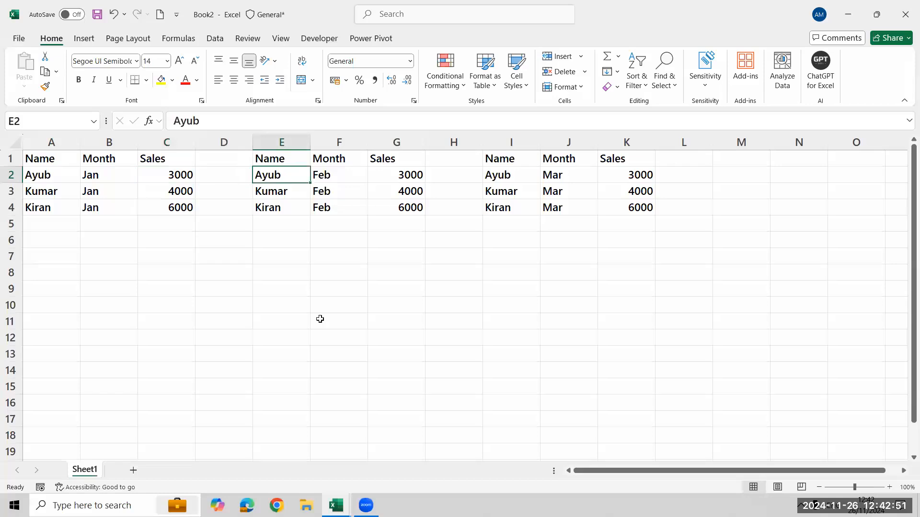
{"action": "type", "text": "2000"}
{"action": "key", "text": "Return"}
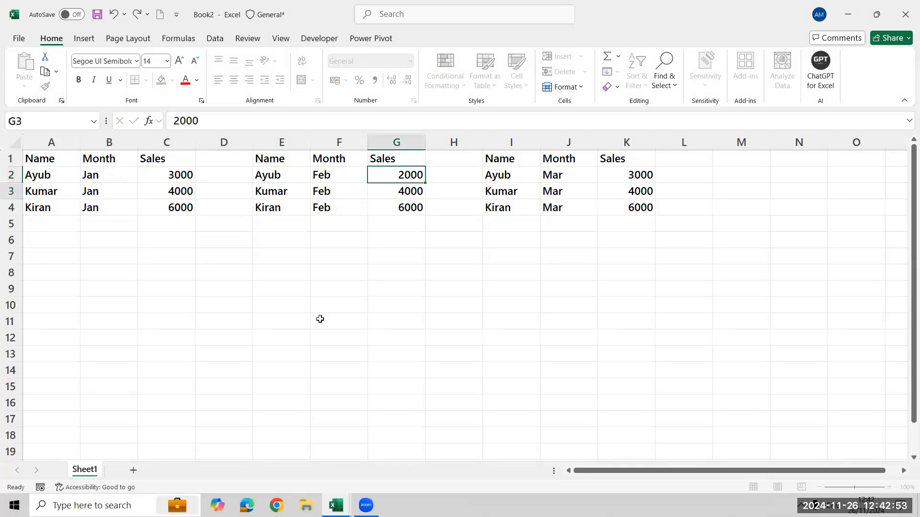
Set the first March sales value in K2 to 5000.
{"action": "key", "text": "Up"}
{"action": "key", "text": "Right"}
{"action": "key", "text": "Right"}
{"action": "key", "text": "Right"}
{"action": "key", "text": "Right"}
{"action": "key", "text": "Right"}
{"action": "key", "text": "Left"}
{"action": "type", "text": "5000"}
{"action": "key", "text": "Return"}
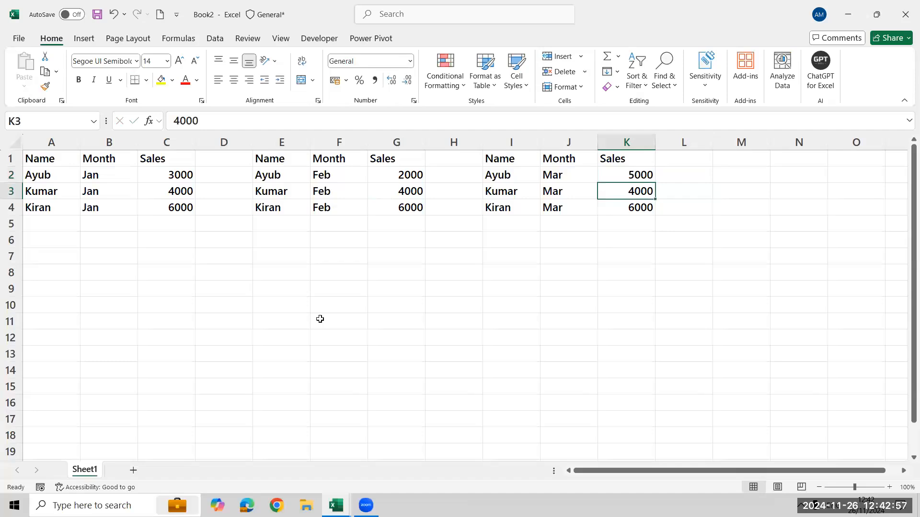
Set the remaining February sales values to 3500 in G3 and 6000 in G4.
{"action": "key", "text": "Left"}
{"action": "key", "text": "Left"}
{"action": "key", "text": "Left"}
{"action": "key", "text": "Left"}
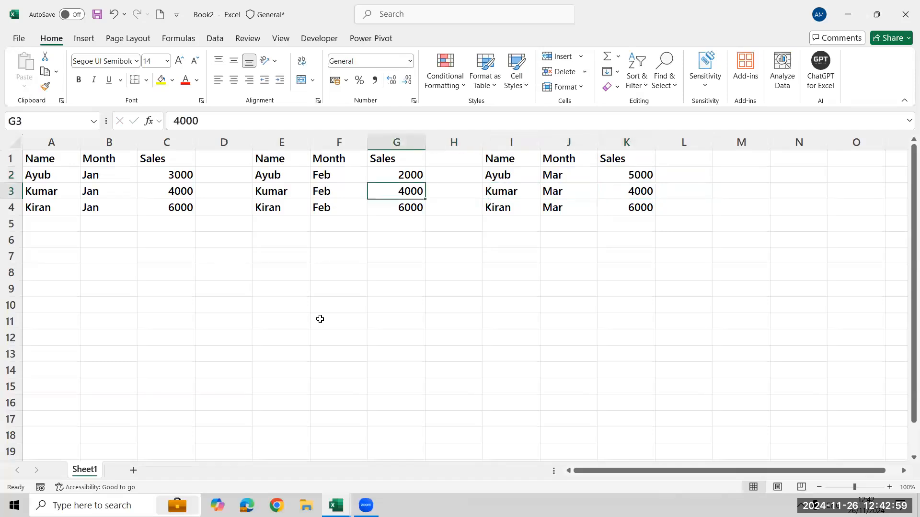
{"action": "key", "text": "shift+Down"}
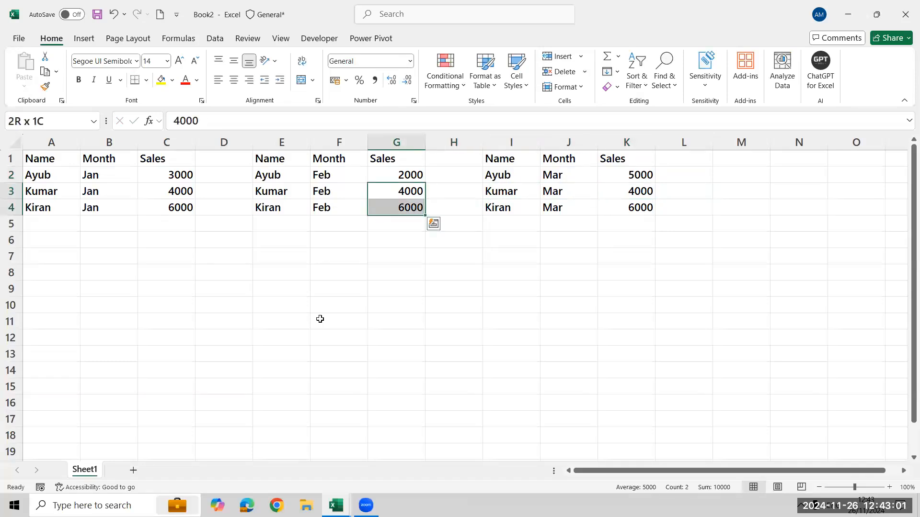
{"action": "key", "text": "shift+Up"}
{"action": "type", "text": "3500"}
{"action": "key", "text": "Return"}
{"action": "type", "text": "6000"}
{"action": "key", "text": "Return"}
{"action": "key", "text": "Up"}
{"action": "key", "text": "Up"}
{"action": "key", "text": "Right"}
{"action": "key", "text": "Right"}
{"action": "key", "text": "Right"}
{"action": "key", "text": "Right"}
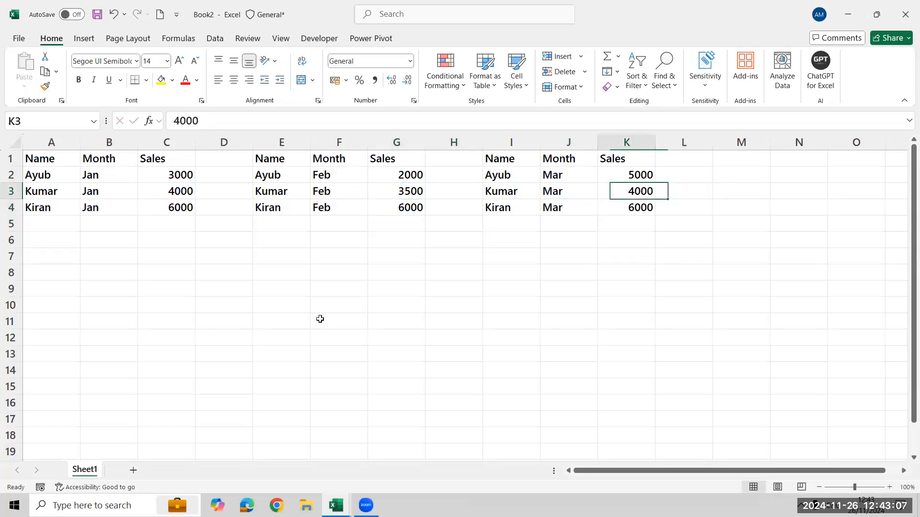
{"action": "key", "text": "Left"}
{"action": "key", "text": "Left"}
{"action": "key", "text": "Left"}
{"action": "key", "text": "Left"}
{"action": "key", "text": "Right"}
{"action": "key", "text": "Right"}
{"action": "key", "text": "Right"}
{"action": "key", "text": "Right"}
{"action": "key", "text": "Left"}
{"action": "key", "text": "Left"}
{"action": "key", "text": "Left"}
{"action": "key", "text": "Left"}
{"action": "key", "text": "Left"}
{"action": "key", "text": "Left"}
{"action": "key", "text": "Left"}
{"action": "key", "text": "Left"}
{"action": "key", "text": "Left"}
{"action": "key", "text": "Left"}
Copy the January table with its headers from A1:C4 to D8 to start a combined table.
{"action": "key", "text": "Up"}
{"action": "key", "text": "Up"}
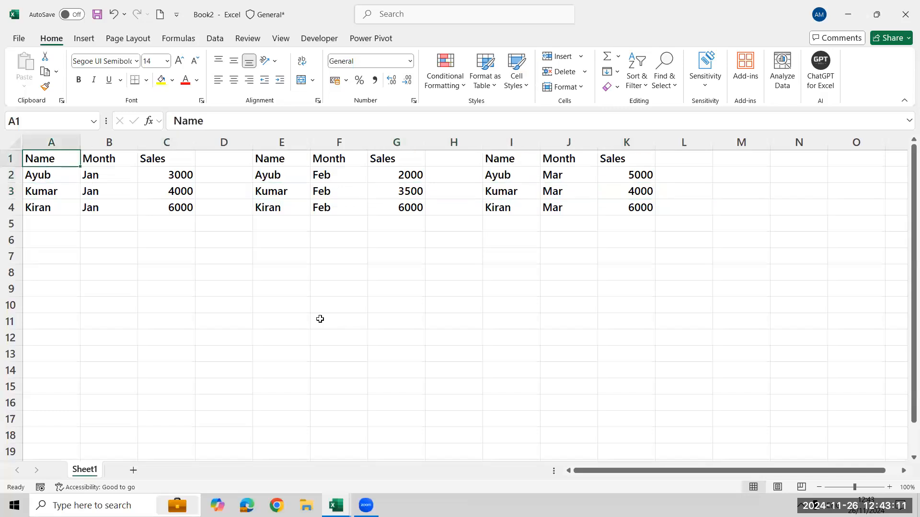
{"action": "key", "text": "shift+Right"}
{"action": "key", "text": "shift+Right"}
{"action": "key", "text": "shift+Down"}
{"action": "key", "text": "shift+Down"}
{"action": "key", "text": "shift+Down"}
{"action": "key", "text": "ctrl+c"}
{"action": "key", "text": "Down"}
{"action": "key", "text": "Down"}
{"action": "key", "text": "Down"}
{"action": "key", "text": "Down"}
{"action": "key", "text": "Down"}
{"action": "key", "text": "Down"}
{"action": "key", "text": "Down"}
{"action": "key", "text": "Down"}
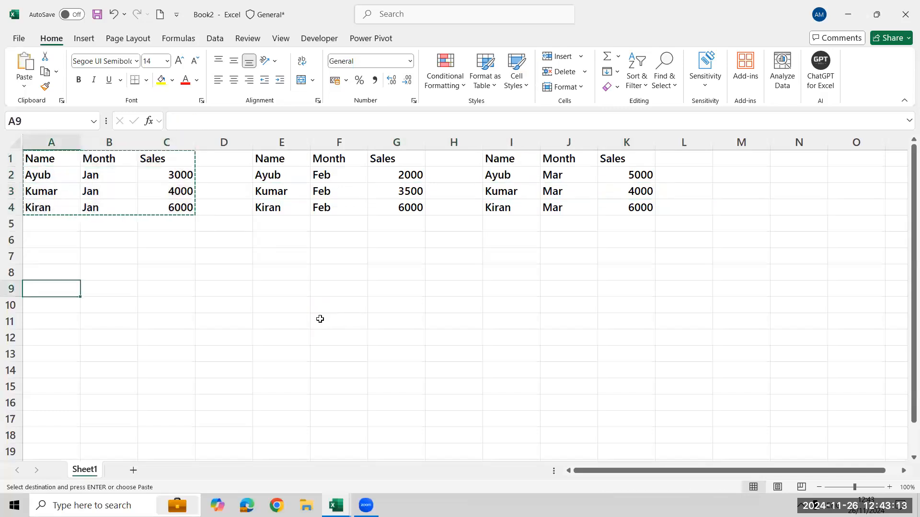
{"action": "key", "text": "Right"}
{"action": "key", "text": "Right"}
{"action": "key", "text": "Right"}
{"action": "key", "text": "Up"}
{"action": "key", "text": "ctrl+v"}
Copy the February data rows E2:G4 without headers and paste them below the January rows at D12.
{"action": "key", "text": "Right"}
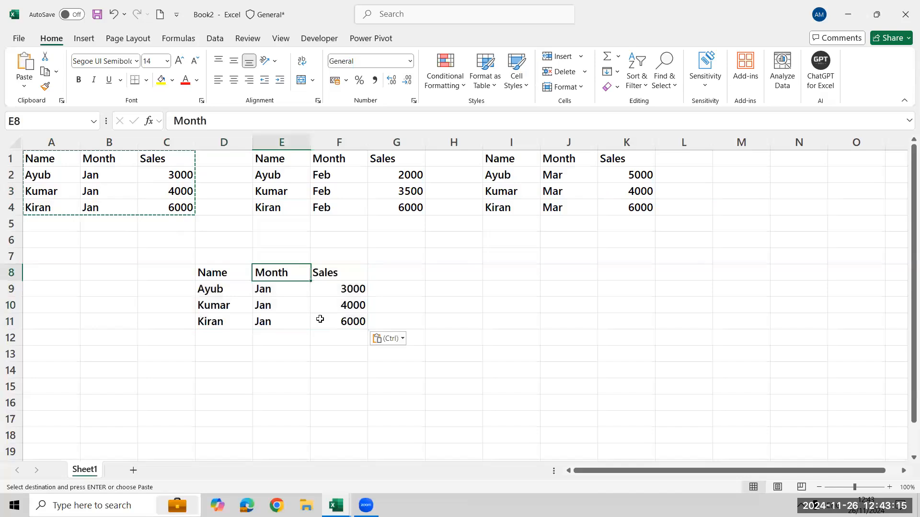
{"action": "key", "text": "Right"}
{"action": "key", "text": "Right"}
{"action": "key", "text": "Up"}
{"action": "key", "text": "Up"}
{"action": "key", "text": "Up"}
{"action": "key", "text": "Up"}
{"action": "key", "text": "Up"}
{"action": "key", "text": "Up"}
{"action": "key", "text": "Up"}
{"action": "key", "text": "Left"}
{"action": "key", "text": "Left"}
{"action": "key", "text": "Down"}
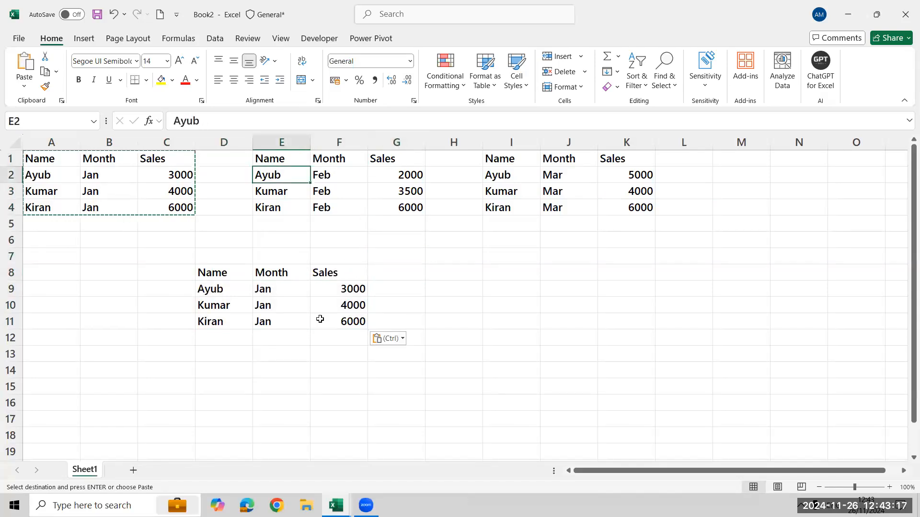
{"action": "key", "text": "shift+Right"}
{"action": "key", "text": "shift+Right"}
{"action": "key", "text": "shift+Down"}
{"action": "key", "text": "shift+Down"}
{"action": "key", "text": "ctrl+c"}
{"action": "key", "text": "Down"}
{"action": "key", "text": "Down"}
{"action": "key", "text": "Down"}
{"action": "key", "text": "Down"}
{"action": "key", "text": "Down"}
{"action": "key", "text": "Down"}
{"action": "key", "text": "Down"}
{"action": "key", "text": "Down"}
{"action": "key", "text": "Down"}
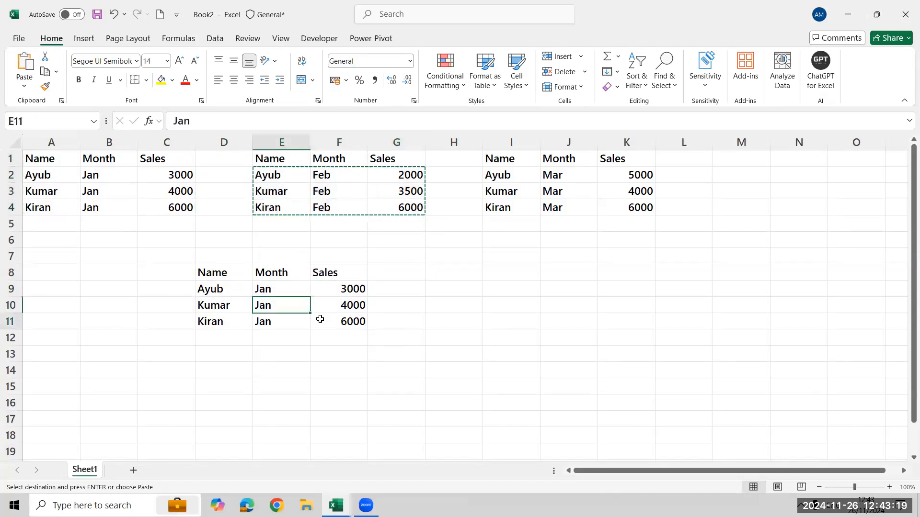
{"action": "key", "text": "Down"}
{"action": "key", "text": "Left"}
{"action": "key", "text": "ctrl+v"}
Copy the March data rows I2:K4 without headers and paste them below the February rows at D15.
{"action": "key", "text": "Right"}
{"action": "key", "text": "Right"}
{"action": "key", "text": "Right"}
{"action": "key", "text": "Right"}
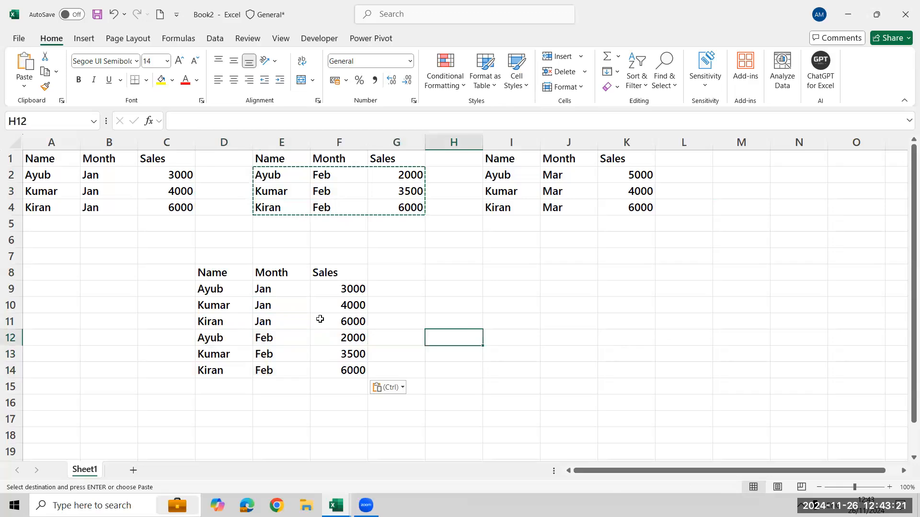
{"action": "key", "text": "Right"}
{"action": "key", "text": "Up"}
{"action": "key", "text": "Up"}
{"action": "key", "text": "Up"}
{"action": "key", "text": "Up"}
{"action": "key", "text": "Up"}
{"action": "key", "text": "Up"}
{"action": "key", "text": "Up"}
{"action": "key", "text": "Up"}
{"action": "key", "text": "Up"}
{"action": "key", "text": "Up"}
{"action": "key", "text": "Up"}
{"action": "key", "text": "Down"}
{"action": "key", "text": "shift+Right"}
{"action": "key", "text": "shift+Right"}
{"action": "key", "text": "shift+Down"}
{"action": "key", "text": "shift+Down"}
{"action": "key", "text": "ctrl+c"}
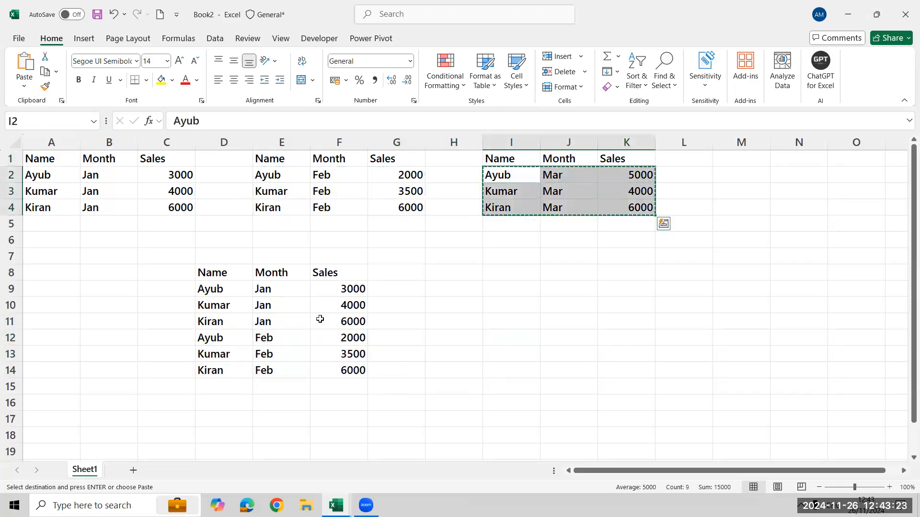
{"action": "key", "text": "Left"}
{"action": "key", "text": "Left"}
{"action": "key", "text": "Left"}
{"action": "key", "text": "Left"}
{"action": "key", "text": "Left"}
{"action": "key", "text": "ctrl+Down"}
{"action": "key", "text": "ctrl+Down"}
{"action": "key", "text": "Down"}
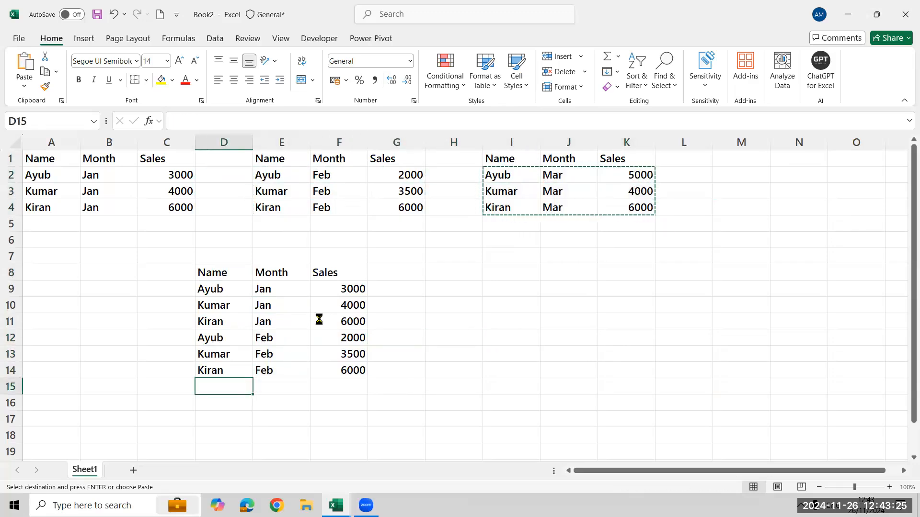
{"action": "key", "text": "ctrl+v"}
Review the combined table by selecting its full range D8:F17.
{"action": "key", "text": "Up"}
{"action": "key", "text": "ctrl+Up"}
{"action": "key", "text": "ctrl+Up"}
{"action": "key", "text": "Down"}
{"action": "key", "text": "Down"}
{"action": "key", "text": "Down"}
{"action": "key", "text": "Down"}
{"action": "key", "text": "Down"}
{"action": "key", "text": "Down"}
{"action": "key", "text": "Down"}
{"action": "key", "text": "Down"}
{"action": "key", "text": "ctrl+shift+Down"}
{"action": "key", "text": "Right"}
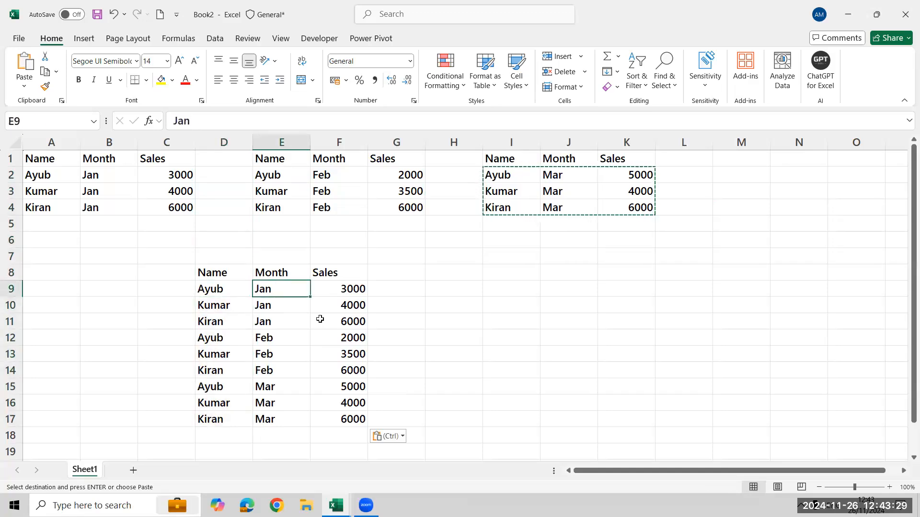
{"action": "key", "text": "Left"}
{"action": "key", "text": "Up"}
{"action": "key", "text": "ctrl+shift+Right"}
{"action": "key", "text": "ctrl+shift+Down"}
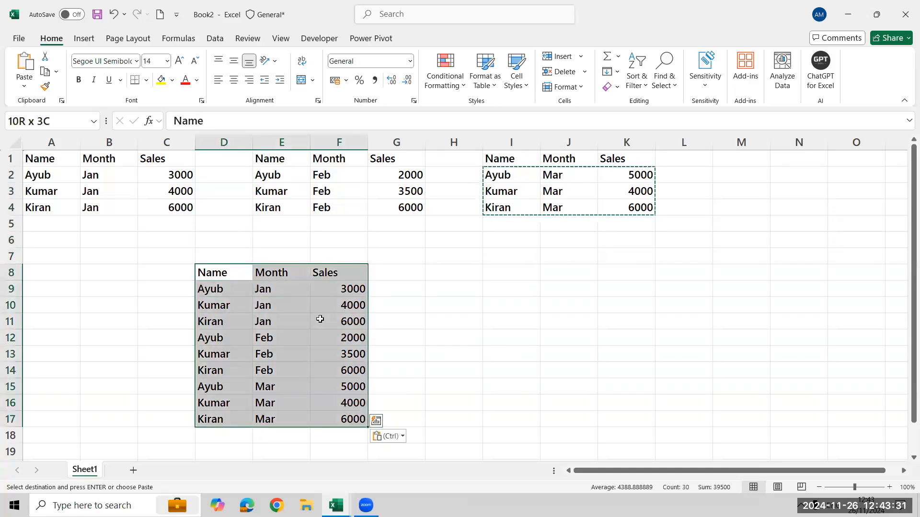
Merge and centre the blank cells D7:F7 directly above the combined table.
{"action": "key", "text": "Up"}
{"action": "key", "text": "Up"}
{"action": "key", "text": "Up"}
{"action": "key", "text": "Up"}
{"action": "key", "text": "Up"}
{"action": "key", "text": "Right"}
{"action": "key", "text": "Right"}
{"action": "key", "text": "Down"}
{"action": "key", "text": "Down"}
{"action": "key", "text": "Down"}
{"action": "key", "text": "Down"}
{"action": "key", "text": "Left"}
{"action": "key", "text": "Left"}
{"action": "key", "text": "shift+Right"}
{"action": "key", "text": "shift+Right"}
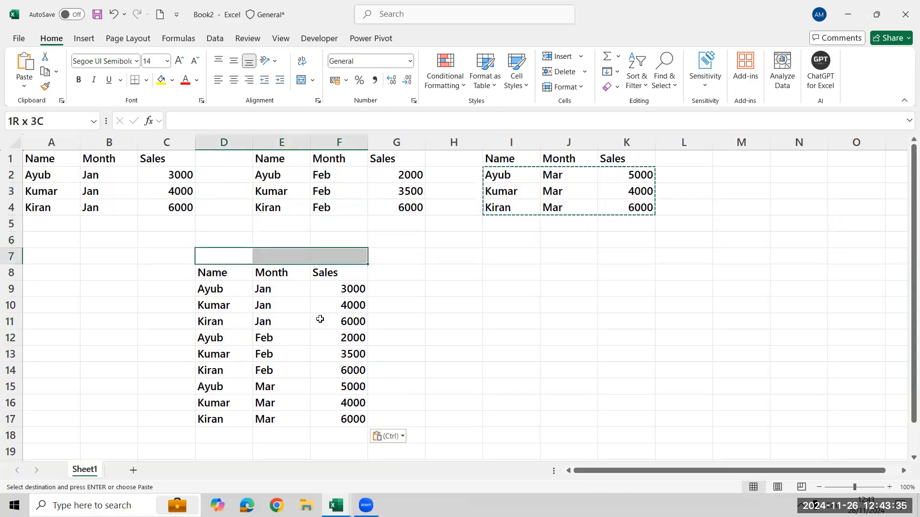
{"action": "key", "text": "Escape"}
{"action": "key", "text": "alt+h"}
{"action": "type", "text": "mc"}
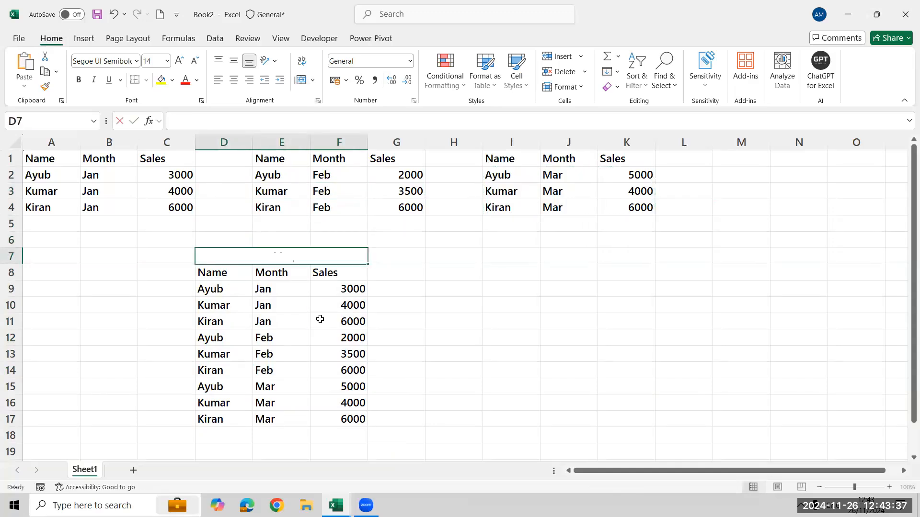
{"action": "type", "text": "Master Dat"}
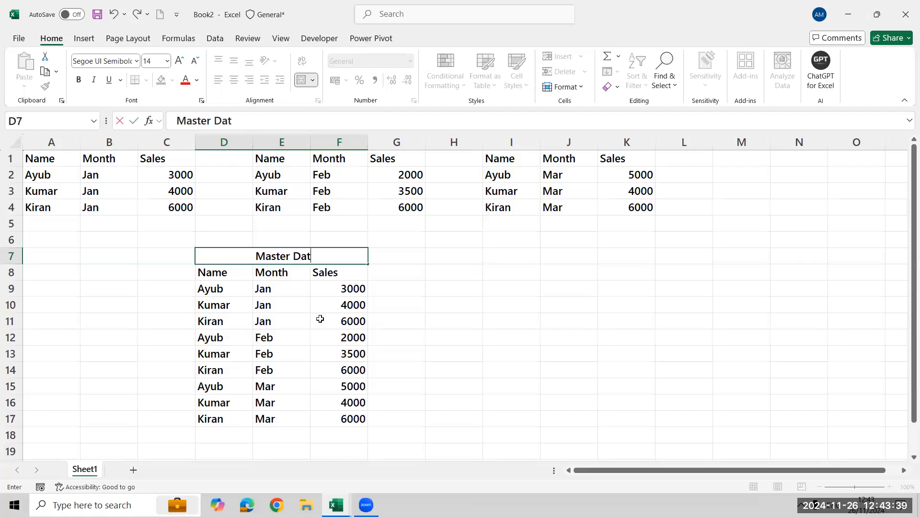
{"action": "type", "text": "a Append"}
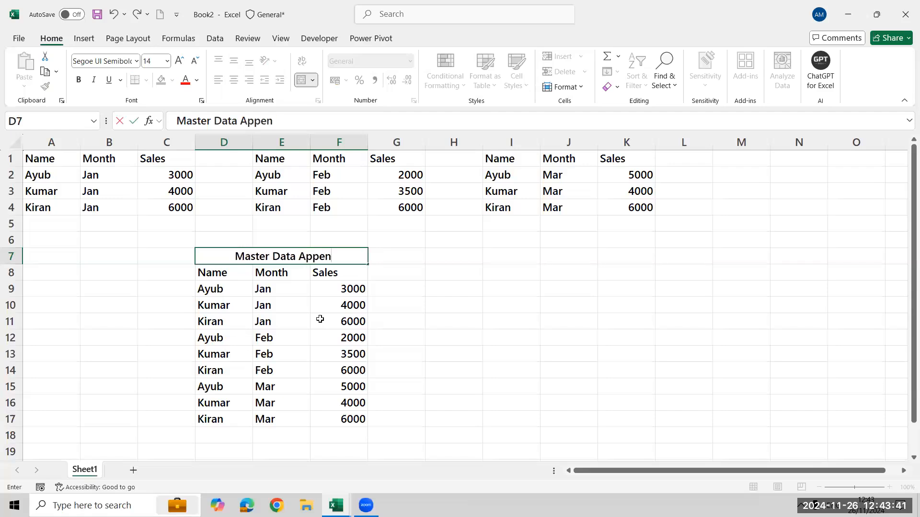
Enter the title "Master Data Append" in the merged cell above the combined table.
{"action": "key", "text": "Return"}
Highlight the whole appended table together with its title, D7:F17, to examine the stacked result.
{"action": "key", "text": "Up"}
{"action": "key", "text": "ctrl+shift+Right"}
{"action": "key", "text": "ctrl+shift+Down"}
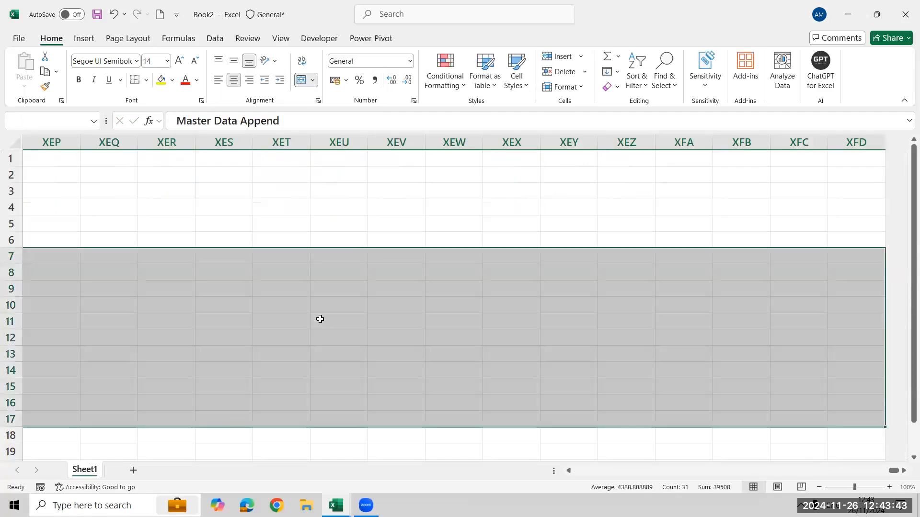
{"action": "key", "text": "ctrl+Left"}
{"action": "key", "text": "Right"}
Enter a Region column in U1:U5 with the header Region and the values South, East, West and North.
{"action": "key", "text": "Right"}
{"action": "key", "text": "Right"}
{"action": "key", "text": "ctrl+shift+Down"}
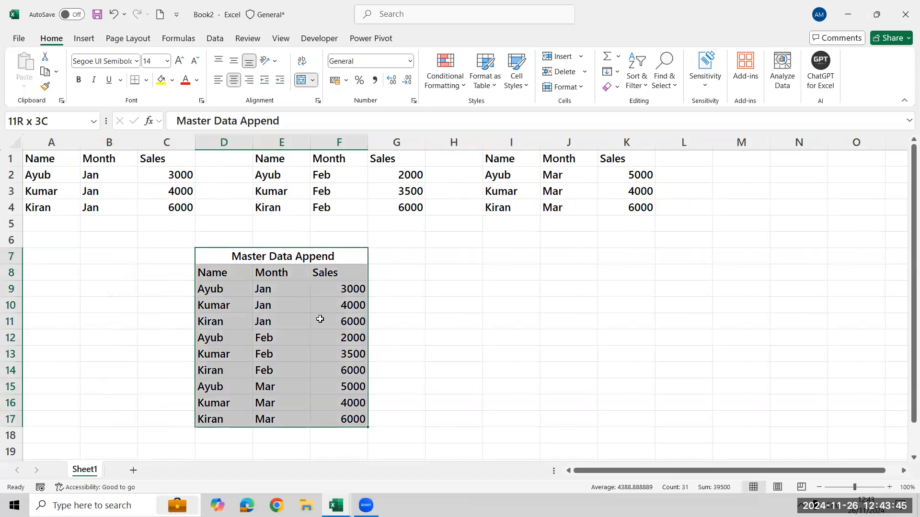
{"action": "key", "text": "ctrl+Up"}
{"action": "key", "text": "Right"}
{"action": "key", "text": "Right"}
{"action": "key", "text": "Right"}
{"action": "key", "text": "Right"}
{"action": "key", "text": "Right"}
{"action": "key", "text": "Right"}
{"action": "key", "text": "Right"}
{"action": "key", "text": "Right"}
{"action": "key", "text": "Right"}
{"action": "key", "text": "Right"}
{"action": "key", "text": "Right"}
{"action": "key", "text": "Right"}
{"action": "key", "text": "Right"}
{"action": "key", "text": "Right"}
{"action": "key", "text": "Right"}
{"action": "key", "text": "Right"}
{"action": "key", "text": "Right"}
{"action": "key", "text": "Right"}
{"action": "key", "text": "Right"}
{"action": "key", "text": "Right"}
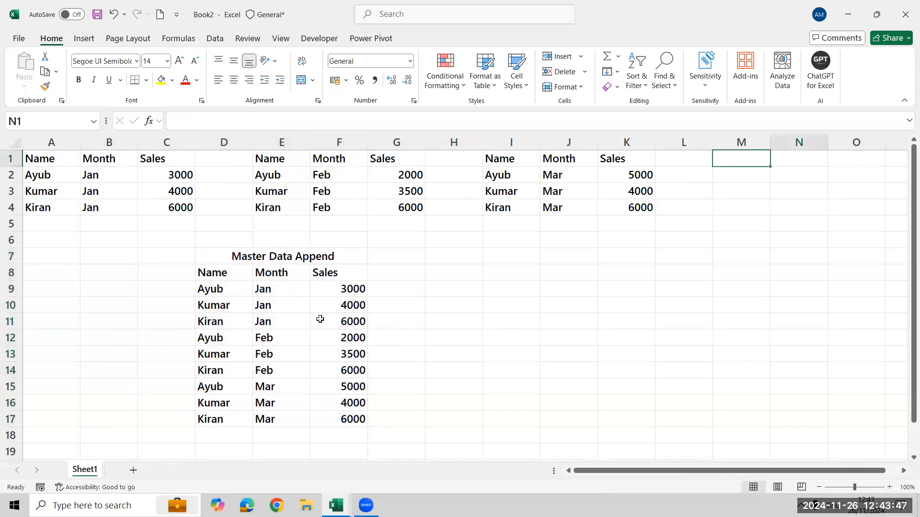
{"action": "key", "text": "Left"}
{"action": "key", "text": "Left"}
{"action": "key", "text": "Left"}
{"action": "key", "text": "Left"}
{"action": "key", "text": "Left"}
{"action": "key", "text": "Left"}
{"action": "key", "text": "Left"}
{"action": "key", "text": "Left"}
{"action": "key", "text": "Left"}
{"action": "key", "text": "Left"}
{"action": "key", "text": "Left"}
{"action": "key", "text": "Left"}
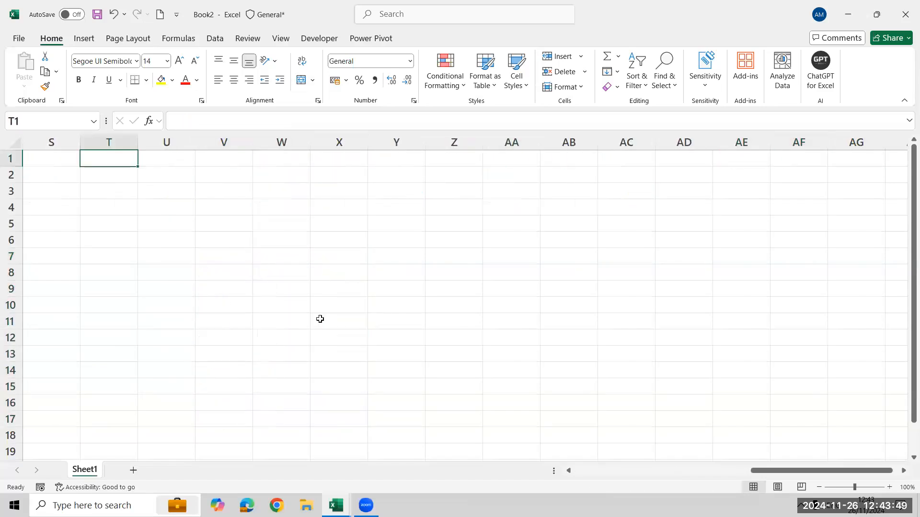
{"action": "key", "text": "Right"}
{"action": "type", "text": "Reg"}
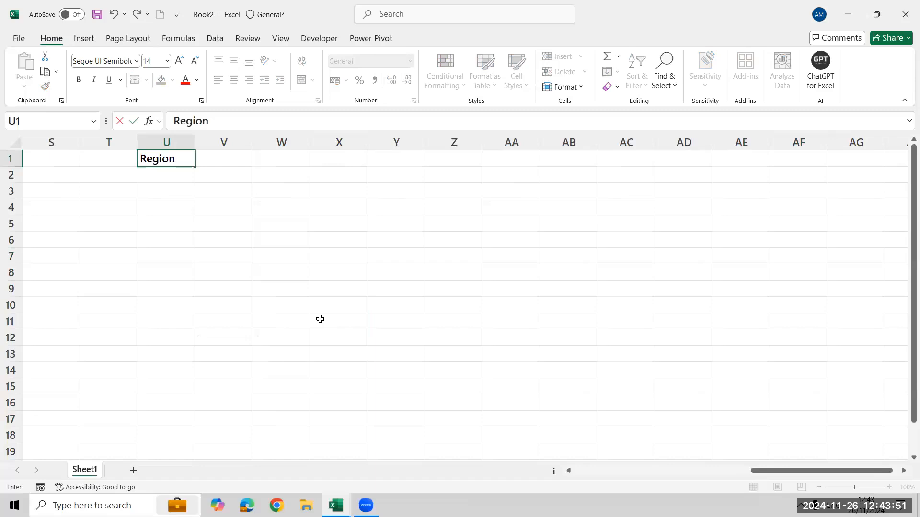
{"action": "key", "text": "Return"}
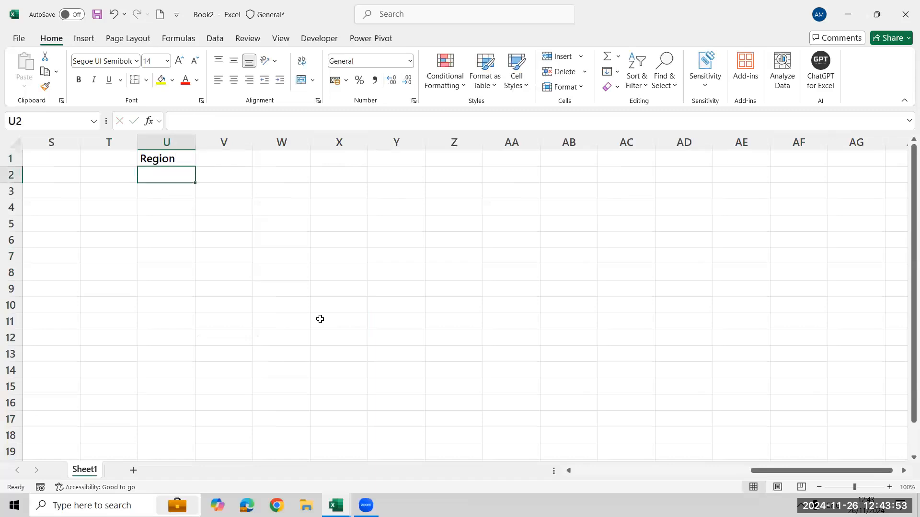
{"action": "type", "text": "Su"}
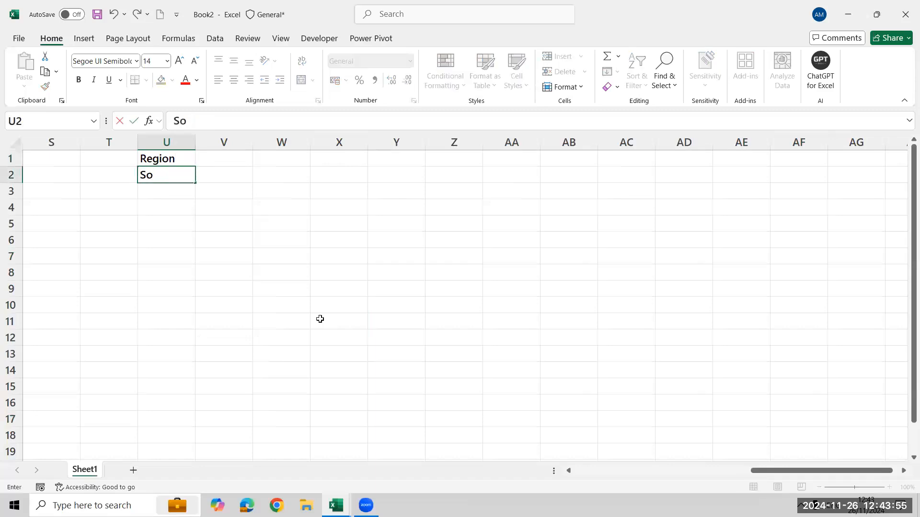
{"action": "key", "text": "Return"}
{"action": "type", "text": "East"}
{"action": "key", "text": "Return"}
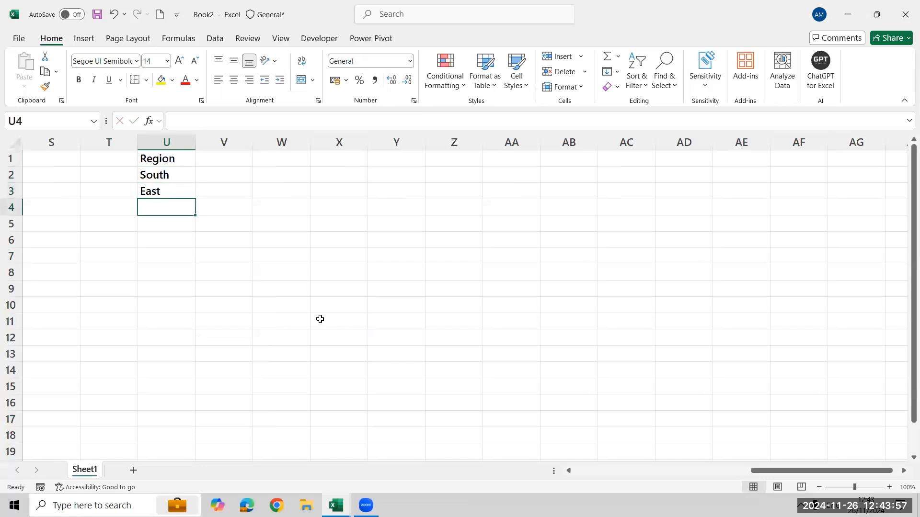
{"action": "type", "text": "West"}
{"action": "key", "text": "Return"}
{"action": "type", "text": "North"}
{"action": "key", "text": "Return"}
Add a Sales column in V1:V5 beside the regions with the values 6000, 8000, 3000 and 7000.
{"action": "key", "text": "ctrl+Up"}
{"action": "key", "text": "ctrl+Up"}
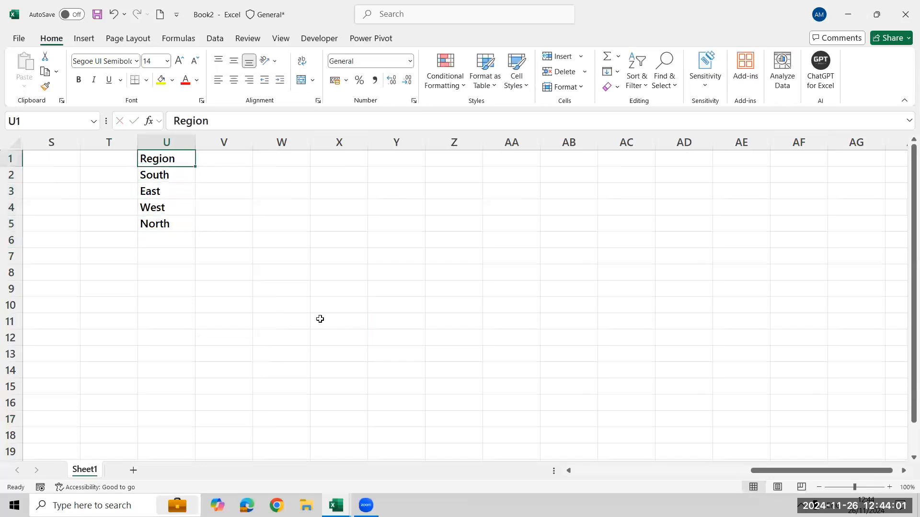
{"action": "key", "text": "ctrl+Right"}
{"action": "key", "text": "ctrl+Left"}
{"action": "key", "text": "Right"}
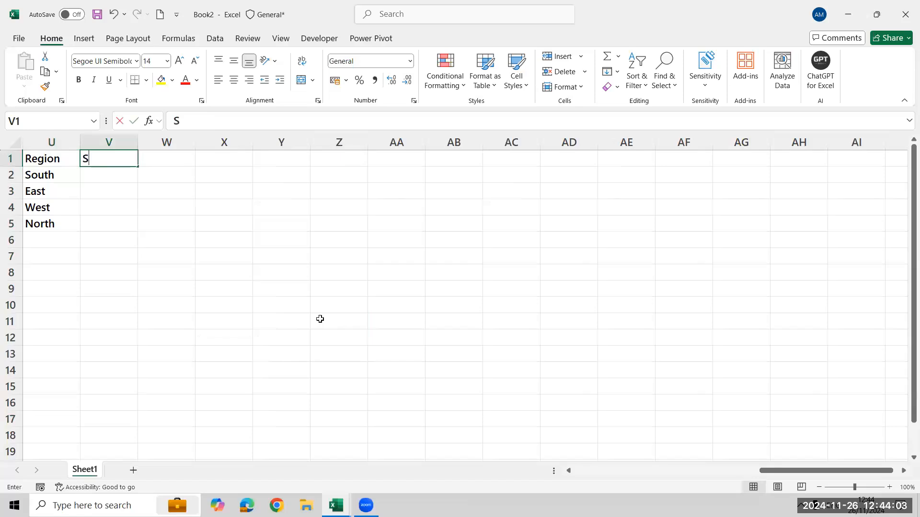
{"action": "key", "text": "Return"}
{"action": "type", "text": "60"}
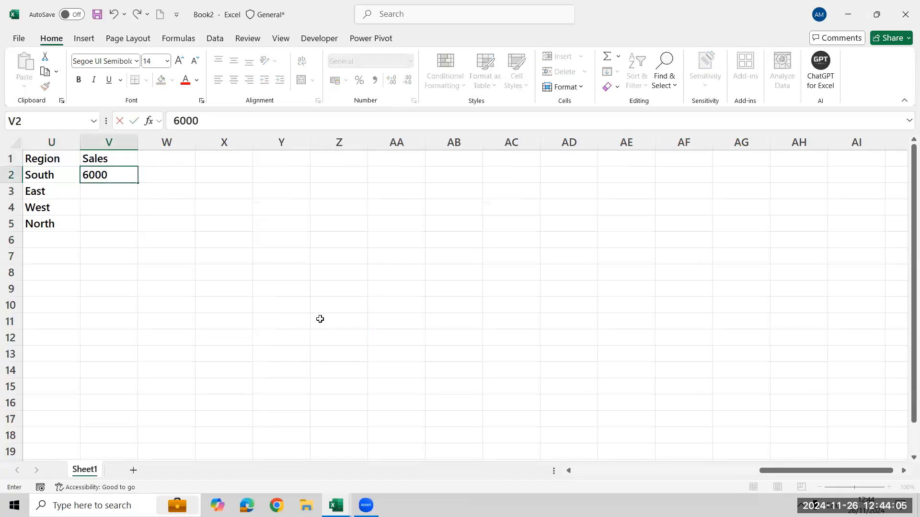
{"action": "type", "text": "00"}
{"action": "key", "text": "Return"}
{"action": "type", "text": "8000"}
{"action": "key", "text": "Return"}
{"action": "type", "text": "3000"}
{"action": "key", "text": "Return"}
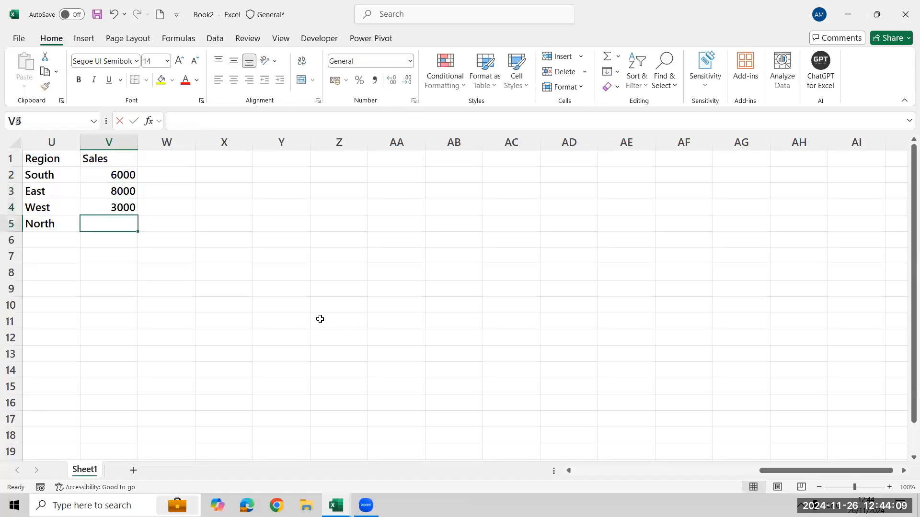
{"action": "type", "text": "7000"}
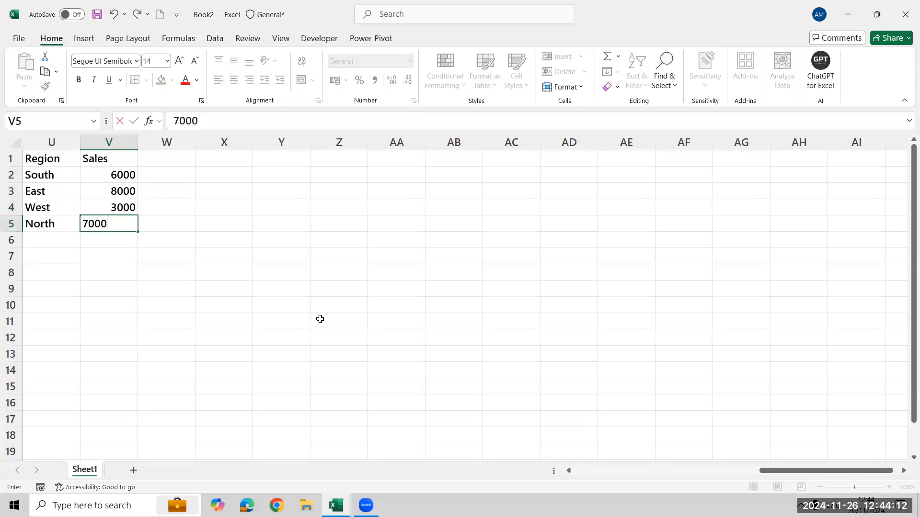
{"action": "key", "text": "Return"}
{"action": "key", "text": "Up"}
{"action": "key", "text": "ctrl+Up"}
{"action": "key", "text": "Left"}
{"action": "key", "text": "Left"}
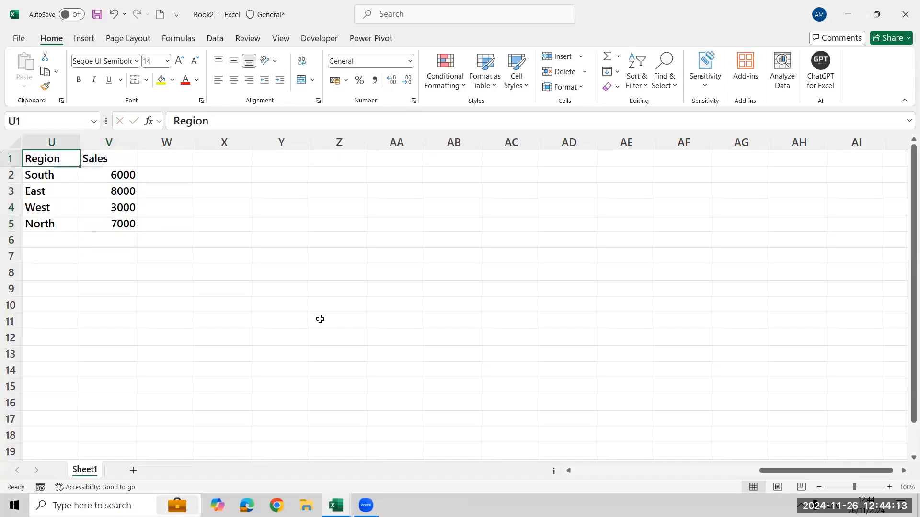
Add a Qty column in W1:W5 beside the sales figures with the values 80, 60, 30 and 20.
{"action": "key", "text": "Right"}
{"action": "key", "text": "Right"}
{"action": "key", "text": "Right"}
{"action": "key", "text": "Right"}
{"action": "key", "text": "Right"}
{"action": "key", "text": "Left"}
{"action": "key", "text": "Left"}
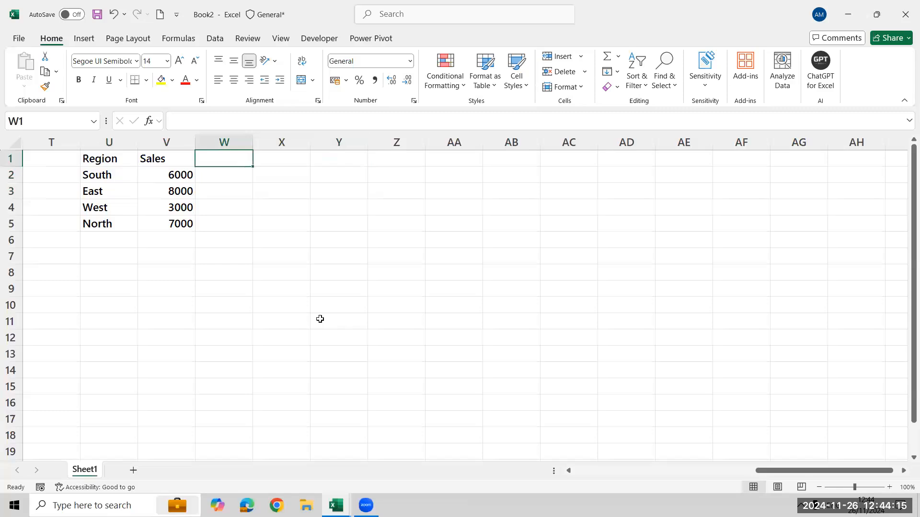
{"action": "type", "text": "Qty"}
{"action": "key", "text": "Return"}
{"action": "type", "text": "800"}
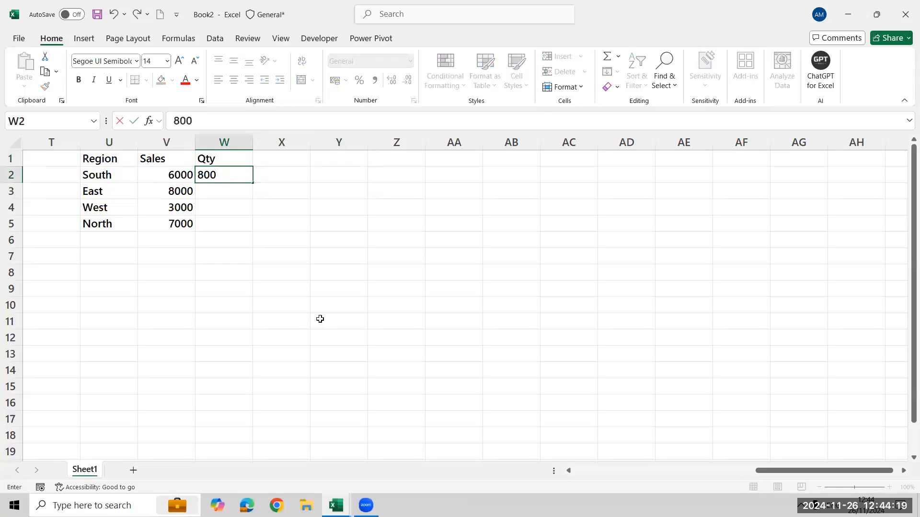
{"action": "key", "text": "BackSpace"}
{"action": "key", "text": "Return"}
{"action": "type", "text": "60"}
{"action": "key", "text": "Return"}
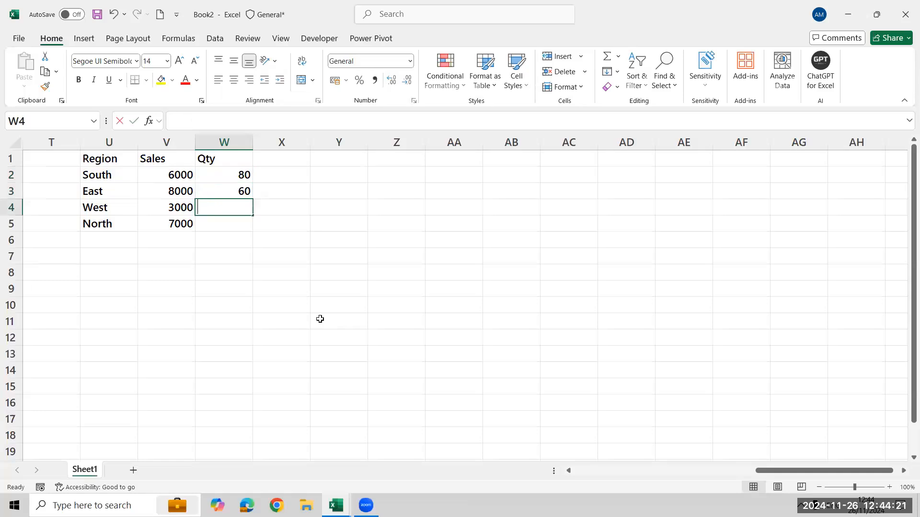
{"action": "type", "text": "30"}
{"action": "key", "text": "Return"}
{"action": "type", "text": "20"}
{"action": "key", "text": "Return"}
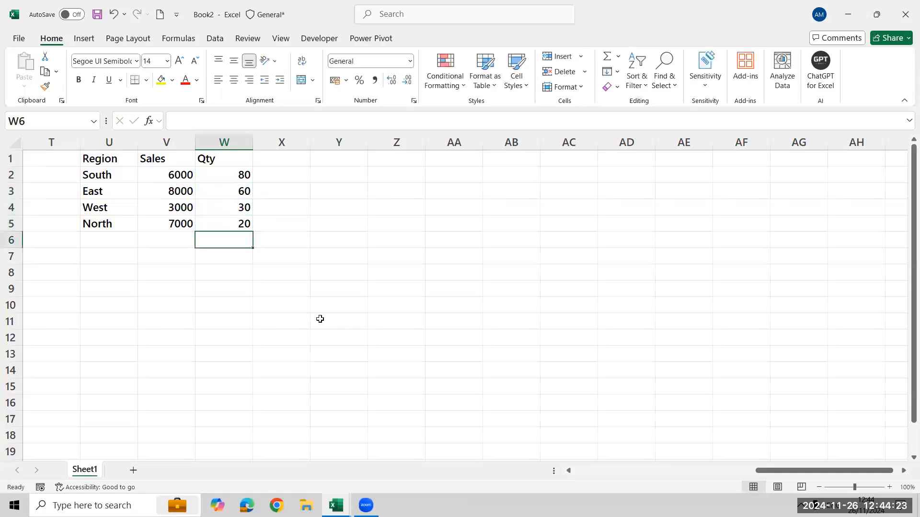
Add a Names column in T1:T5 before the Region column, with the header Names and one person's first name per row.
{"action": "key", "text": "ctrl+Left"}
{"action": "key", "text": "ctrl+Right"}
{"action": "key", "text": "ctrl+Up"}
{"action": "key", "text": "ctrl+Left"}
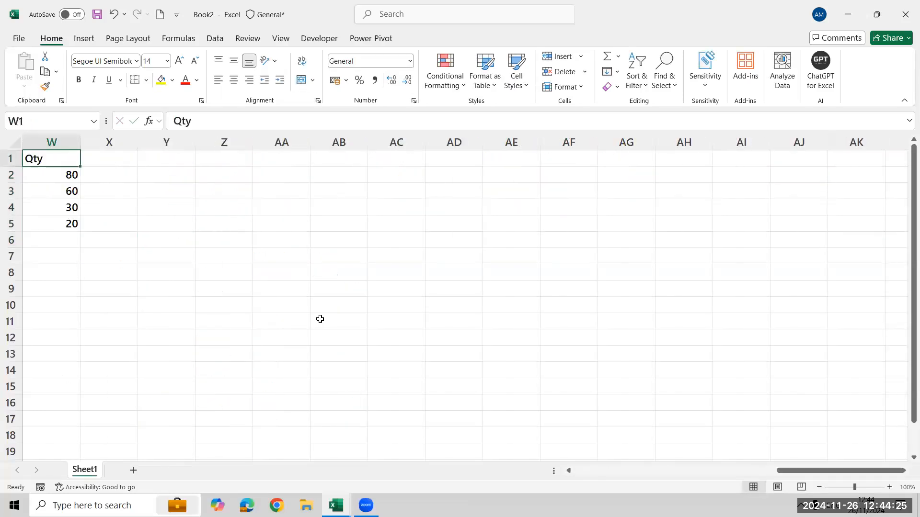
{"action": "key", "text": "Left"}
{"action": "key", "text": "Left"}
{"action": "key", "text": "Left"}
{"action": "type", "text": "Names"}
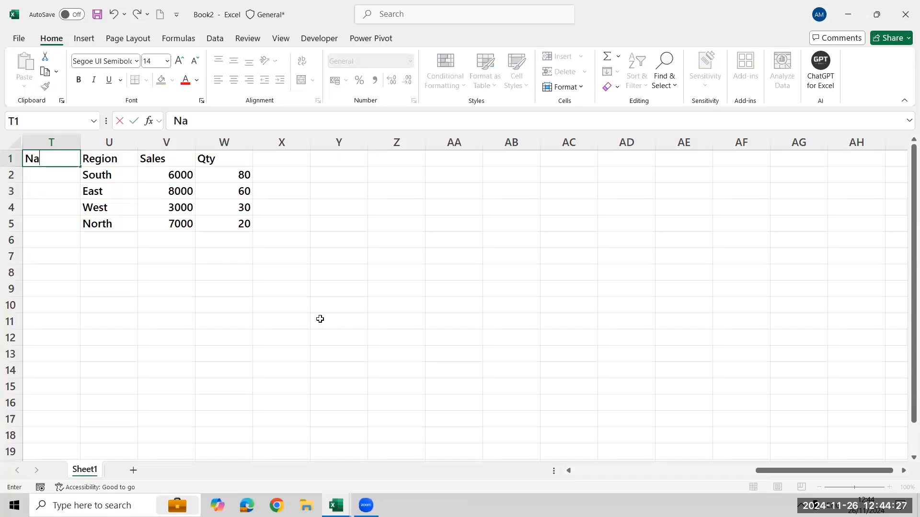
{"action": "key", "text": "Return"}
{"action": "type", "text": "600"}
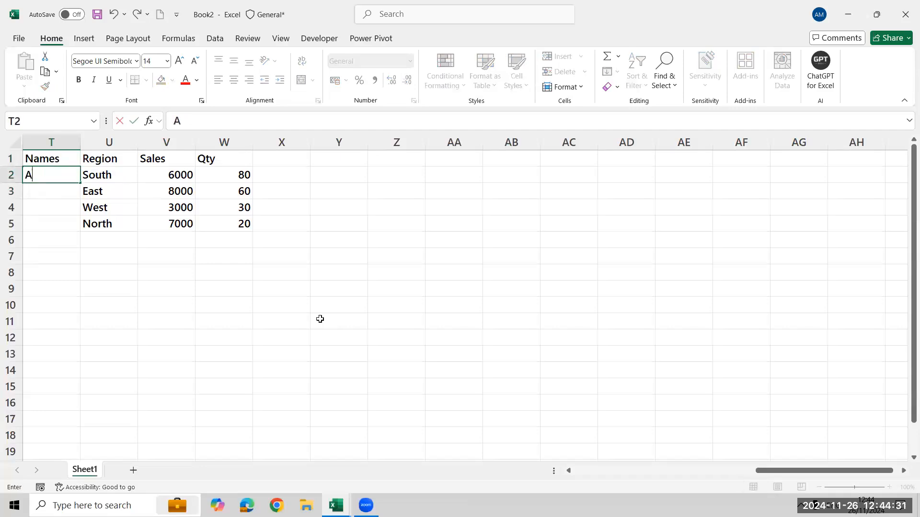
{"action": "key", "text": "Return"}
{"action": "type", "text": "Rohit"}
{"action": "key", "text": "Return"}
{"action": "type", "text": "SUresh"}
{"action": "key", "text": "Return"}
{"action": "type", "text": "Kumar"}
{"action": "key", "text": "Return"}
Apply all borders to the Names, Region, Sales and Qty table in T1:W5.
{"action": "key", "text": "ctrl+Up"}
{"action": "key", "text": "ctrl+Up"}
{"action": "key", "text": "Left"}
{"action": "key", "text": "Right"}
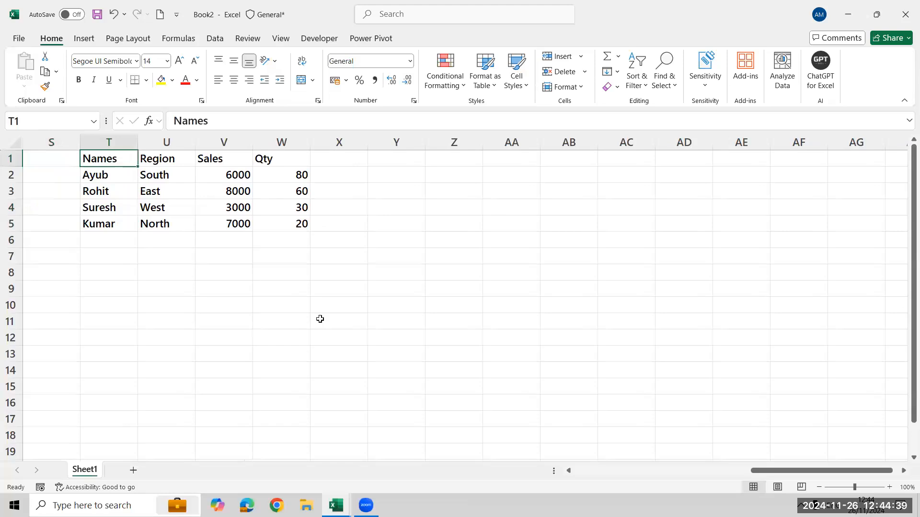
{"action": "key", "text": "ctrl+shift+Right"}
{"action": "key", "text": "ctrl+shift+Down"}
{"action": "key", "text": "alt+h"}
{"action": "key", "text": "b"}
{"action": "key", "text": "a"}
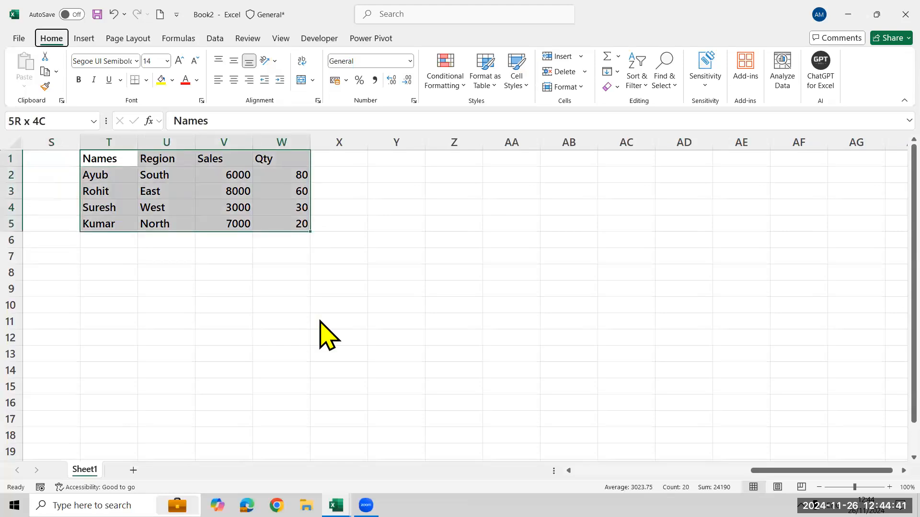
Start a second table with the headers Region in AA1 and Target in AB1.
{"action": "key", "text": "Right"}
{"action": "key", "text": "Right"}
{"action": "key", "text": "Right"}
{"action": "key", "text": "Right"}
{"action": "key", "text": "Right"}
{"action": "key", "text": "Right"}
{"action": "key", "text": "Right"}
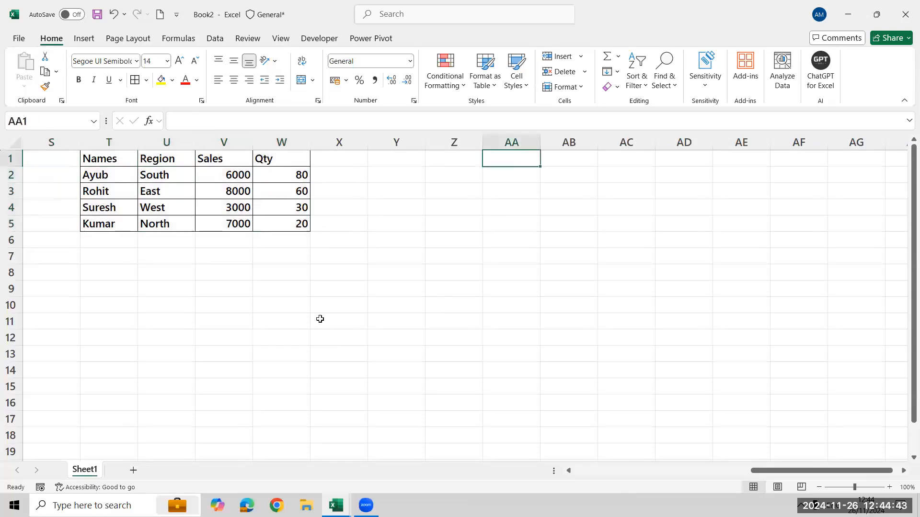
{"action": "type", "text": "Region"}
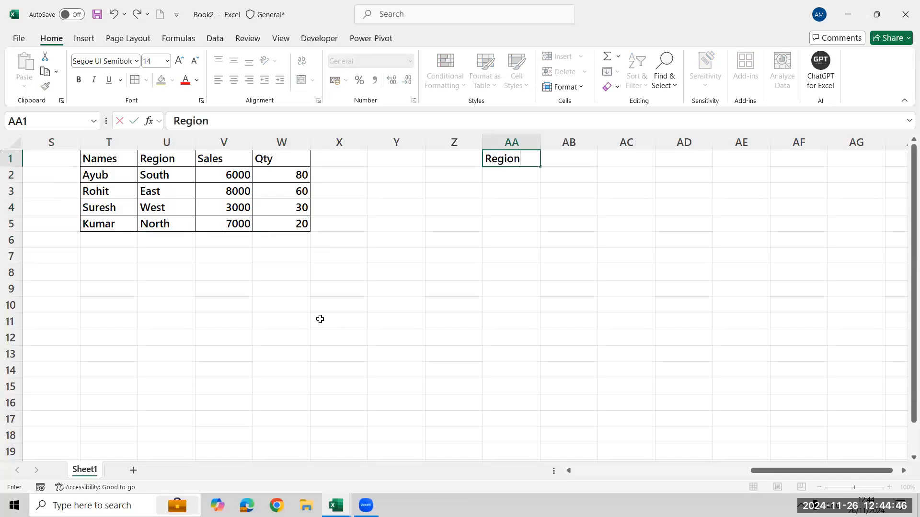
{"action": "key", "text": "Tab"}
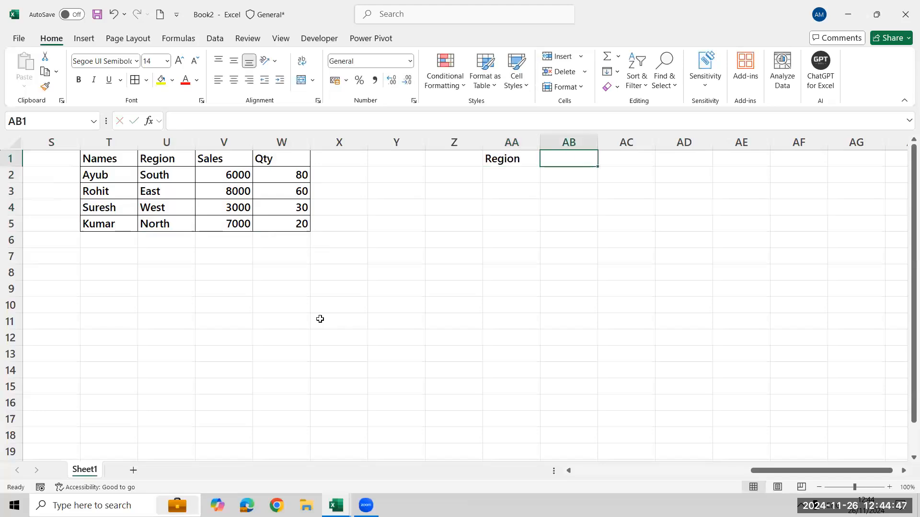
{"action": "type", "text": "Target"}
{"action": "key", "text": "Return"}
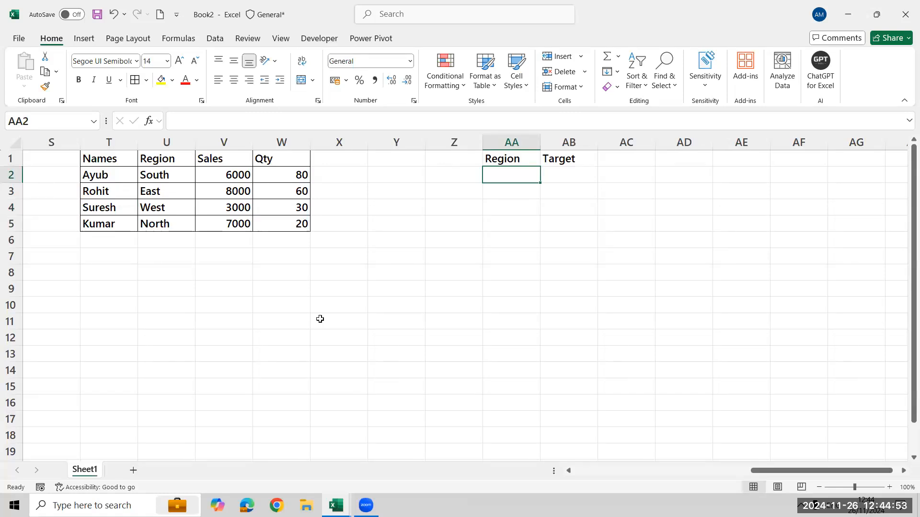
Enter the South region with target 15000 and the West region with target 9000 in rows 2 and 3.
{"action": "type", "text": "South"}
{"action": "key", "text": "Tab"}
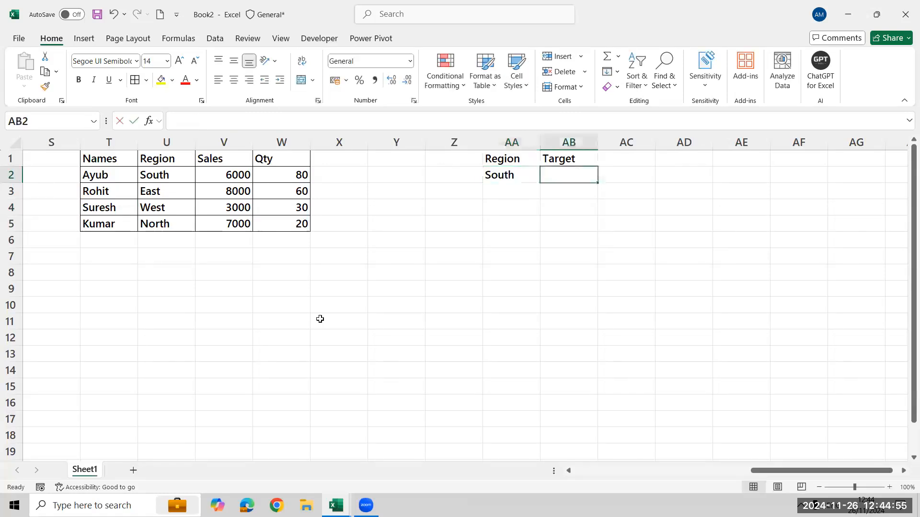
{"action": "type", "text": "15000"}
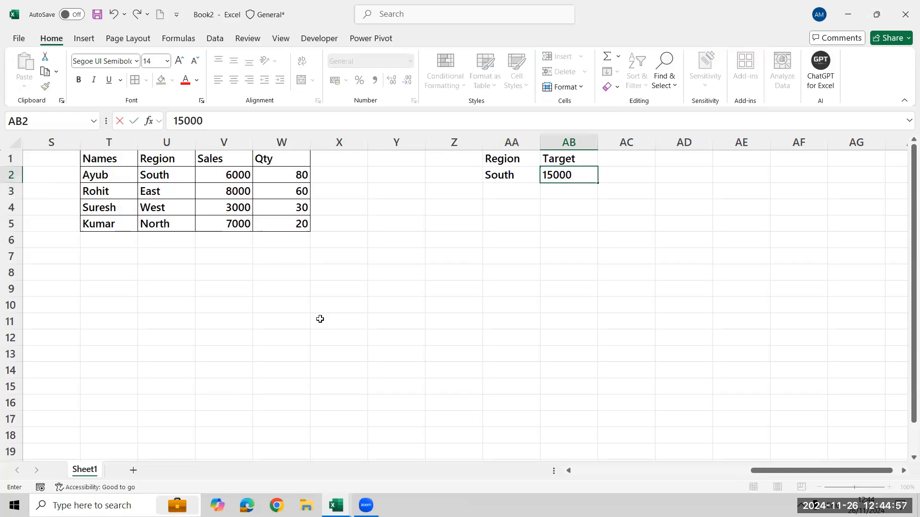
{"action": "key", "text": "Return"}
{"action": "type", "text": "West"}
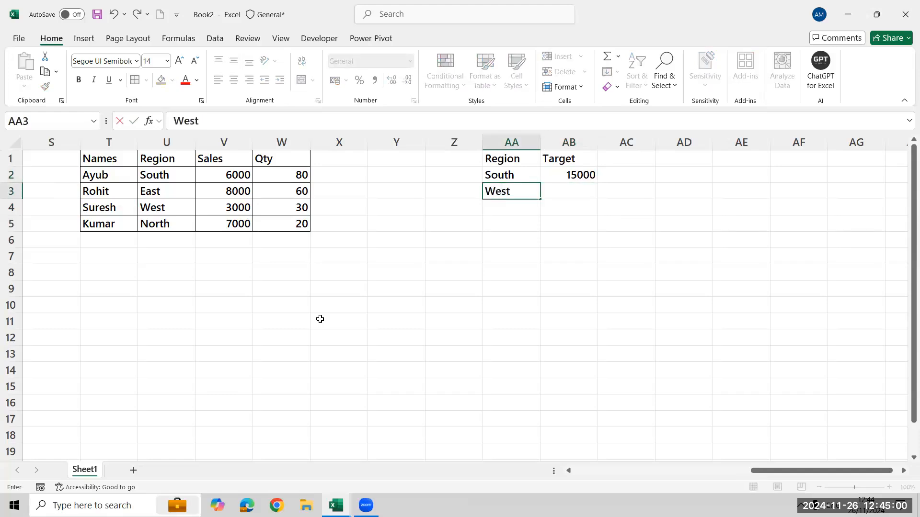
{"action": "key", "text": "Tab"}
{"action": "type", "text": "9000"}
{"action": "key", "text": "Return"}
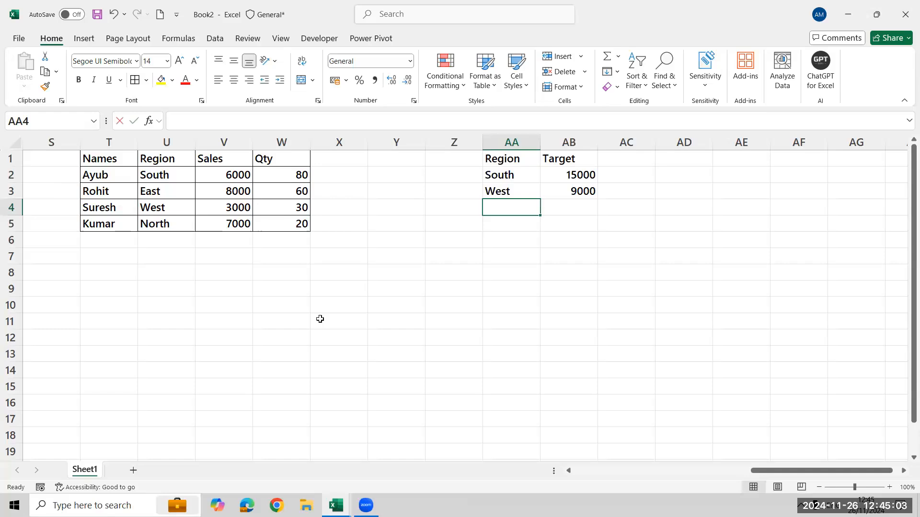
Enter the East region with target 7000 and the North region with target 3000 in rows 4 and 5.
{"action": "type", "text": "East"}
{"action": "key", "text": "Tab"}
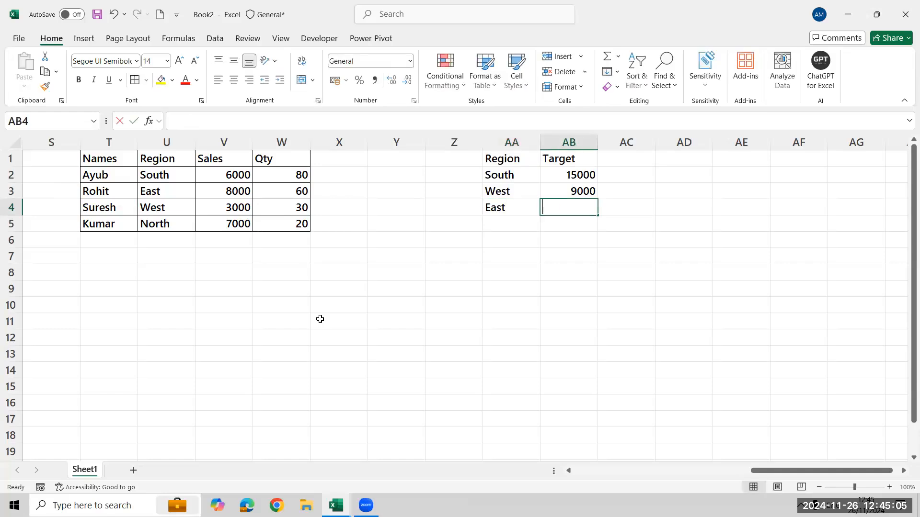
{"action": "type", "text": "7000"}
{"action": "key", "text": "Return"}
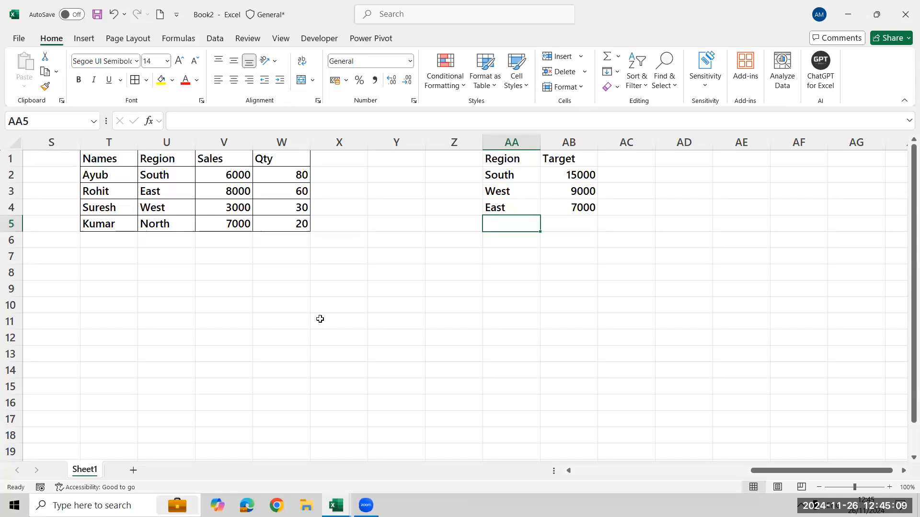
{"action": "type", "text": "North"}
{"action": "key", "text": "Tab"}
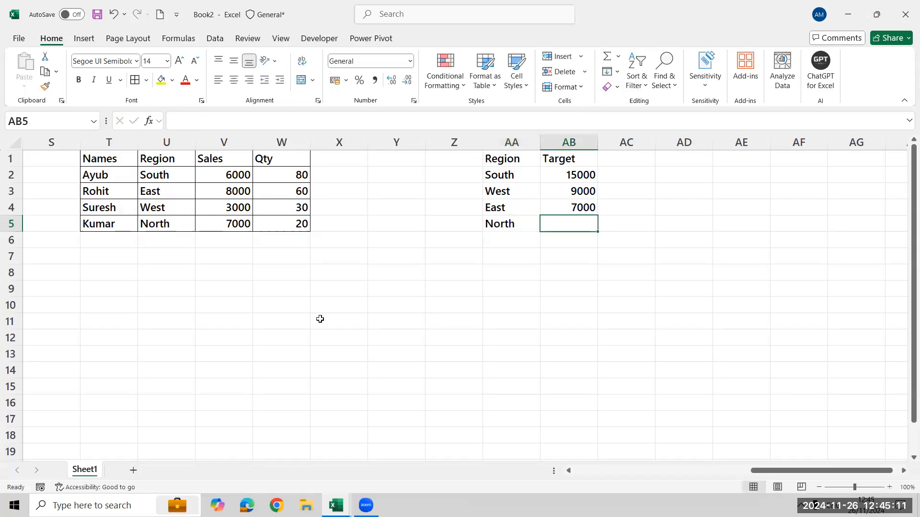
{"action": "type", "text": "3000"}
{"action": "key", "text": "Return"}
Examine the first record of the sales table across its columns, up to the empty column X beside Qty.
{"action": "key", "text": "Up"}
{"action": "key", "text": "Up"}
{"action": "key", "text": "Up"}
{"action": "key", "text": "Up"}
{"action": "key", "text": "Left"}
{"action": "key", "text": "Left"}
{"action": "key", "text": "Left"}
{"action": "key", "text": "Left"}
{"action": "key", "text": "Left"}
{"action": "key", "text": "Left"}
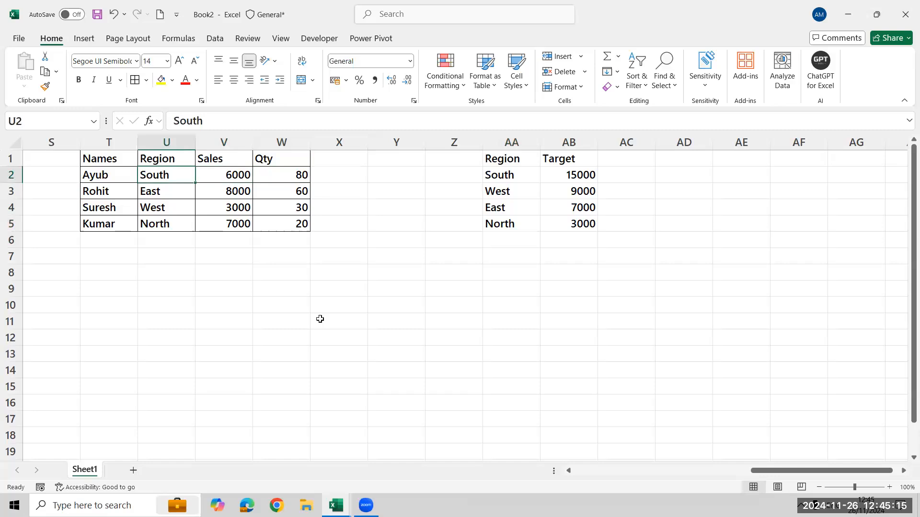
{"action": "key", "text": "Left"}
{"action": "key", "text": "Right"}
{"action": "key", "text": "Right"}
{"action": "key", "text": "Right"}
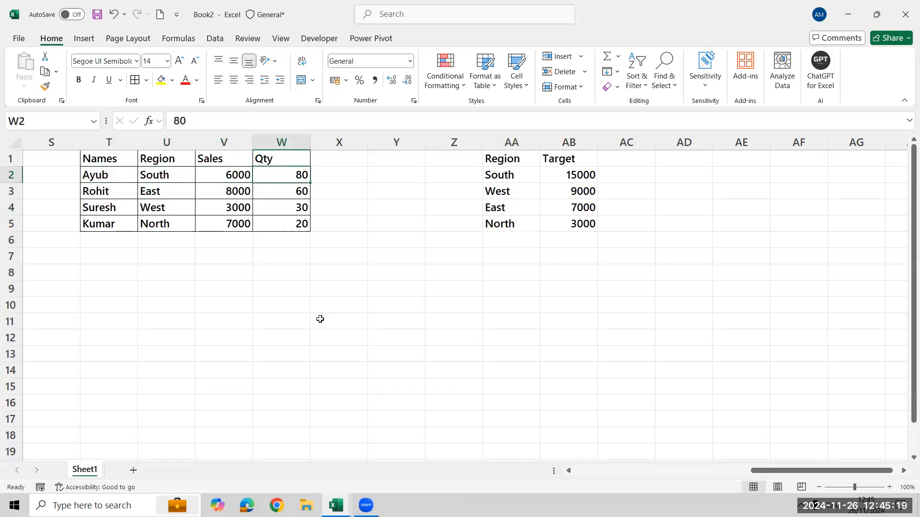
{"action": "key", "text": "Right"}
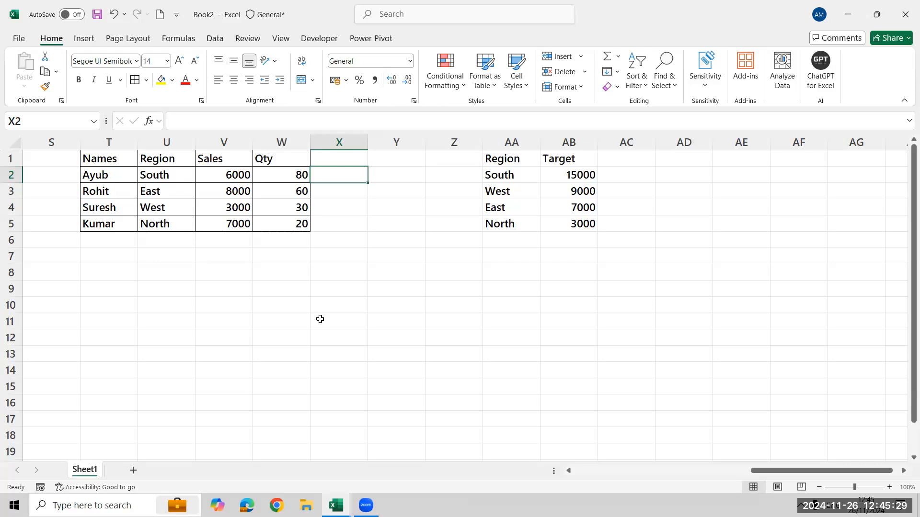
Apply all borders to the Region and Target table in AA1:AB5, and select X2 beside the first Qty value.
{"action": "key", "text": "Right"}
{"action": "key", "text": "Right"}
{"action": "key", "text": "Right"}
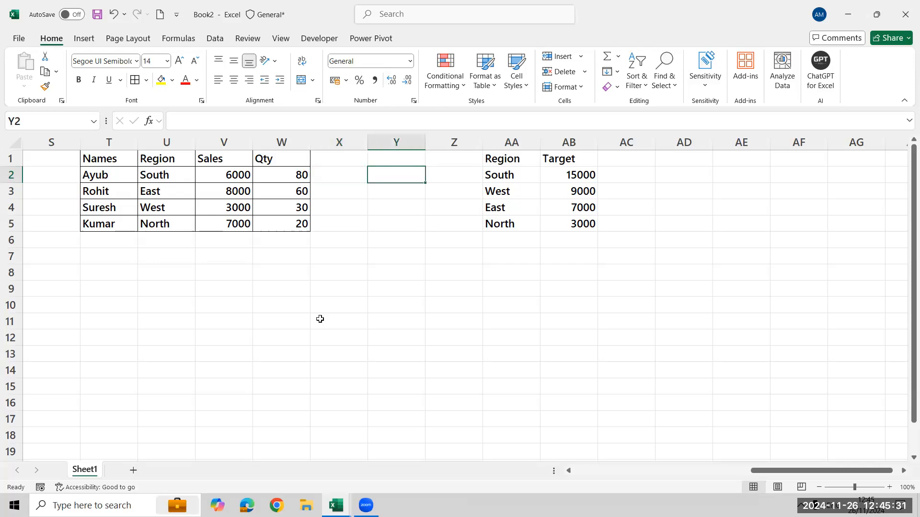
{"action": "key", "text": "Up"}
{"action": "key", "text": "shift+Right"}
{"action": "key", "text": "ctrl+shift+Down"}
{"action": "key", "text": "alt+h"}
{"action": "key", "text": "b"}
{"action": "key", "text": "a"}
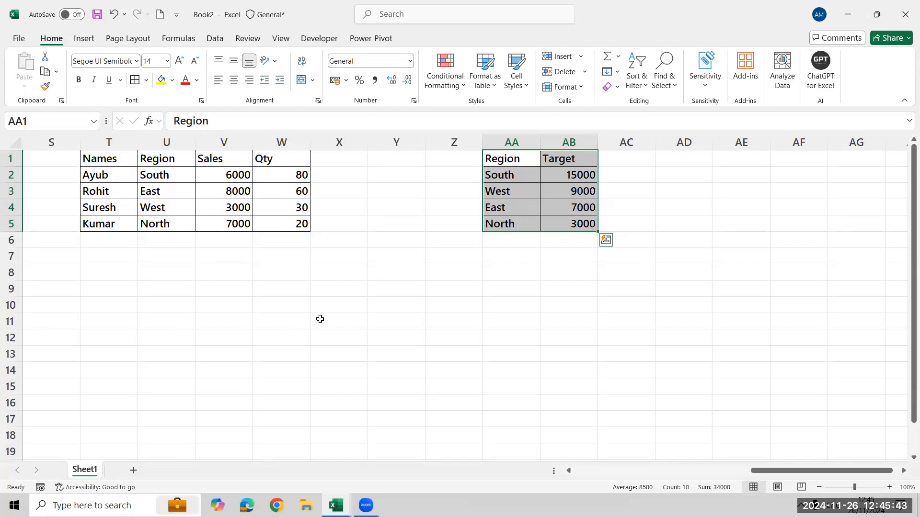
{"action": "key", "text": "ctrl+Left"}
{"action": "key", "text": "Right"}
{"action": "key", "text": "Down"}
{"action": "type", "text": "S"}
{"action": "key", "text": "BackSpace"}
{"action": "type", "text": "Vl"}
{"action": "key", "text": "BackSpace"}
{"action": "key", "text": "BackSpace"}
{"action": "type", "text": "=vl"}
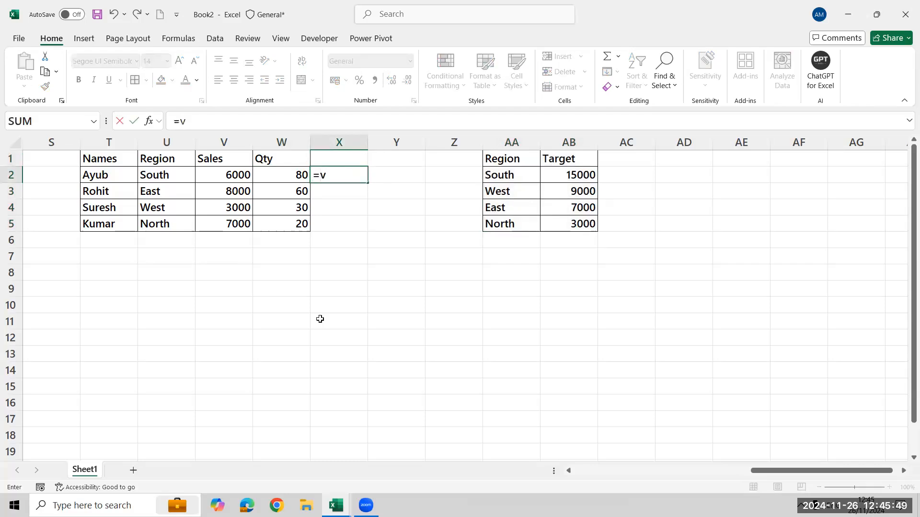
{"action": "key", "text": "Right"}
{"action": "key", "text": "Left"}
Look up the first record's target in X2 with the formula =VLOOKUP(U2,AA2:AB5,2,0).
{"action": "type", "text": "=vlo"}
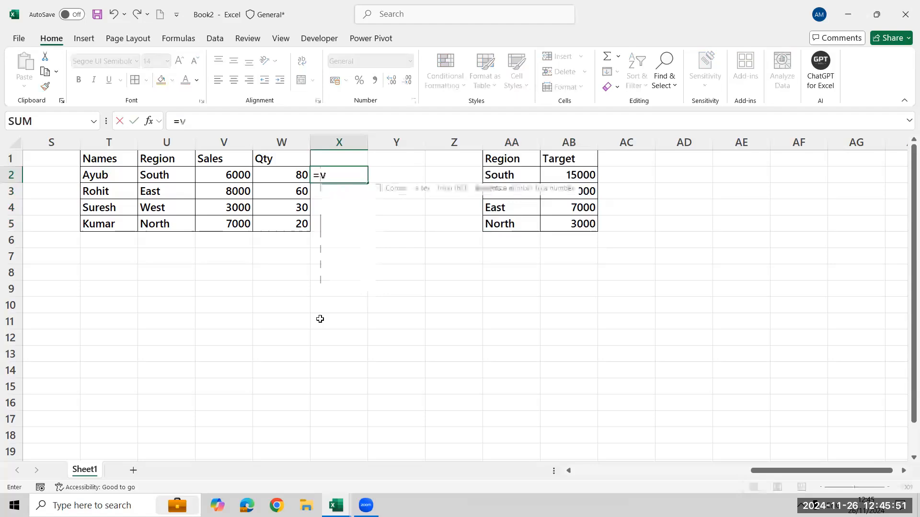
{"action": "key", "text": "Tab"}
{"action": "key", "text": "Left"}
{"action": "key", "text": "Left"}
{"action": "key", "text": "Left"}
{"action": "type", "text": ","}
{"action": "key", "text": "Right"}
{"action": "key", "text": "Right"}
{"action": "key", "text": "Right"}
{"action": "key", "text": "shift+Right"}
{"action": "key", "text": "shift+Down"}
{"action": "key", "text": "shift+Down"}
{"action": "key", "text": "shift+Down"}
{"action": "type", "text": ","}
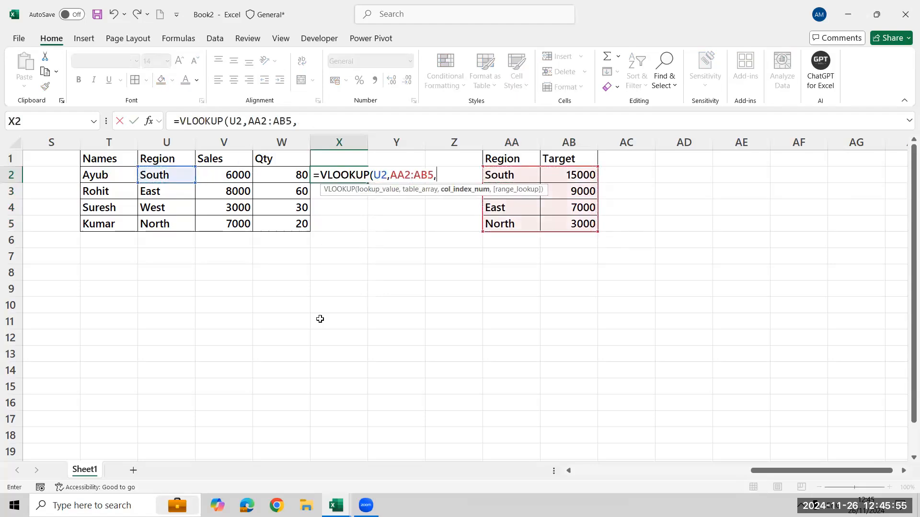
{"action": "type", "text": "2,0"}
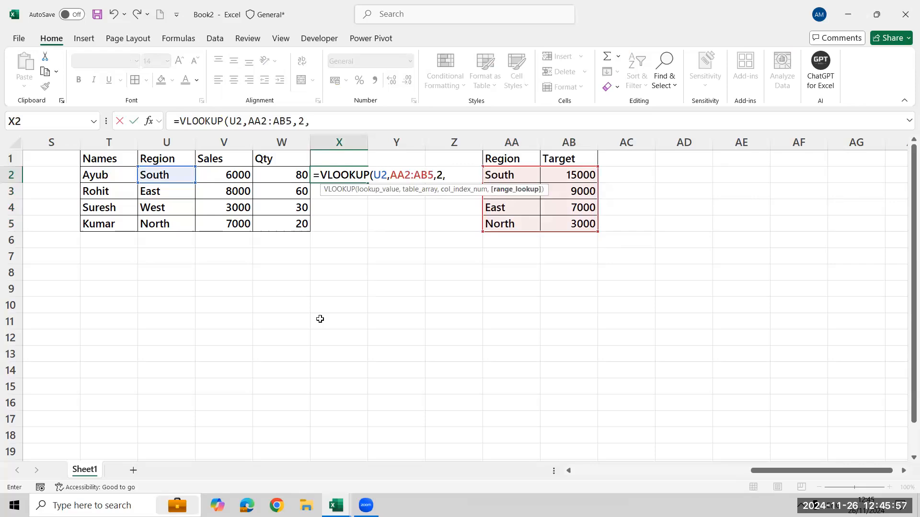
{"action": "key", "text": "ctrl+Return"}
Make the lookup range in the X2 formula absolute as $AA$2:$AB$5.
{"action": "key", "text": "F2"}
{"action": "key", "text": "Left"}
{"action": "key", "text": "Left"}
{"action": "key", "text": "Left"}
{"action": "key", "text": "Left"}
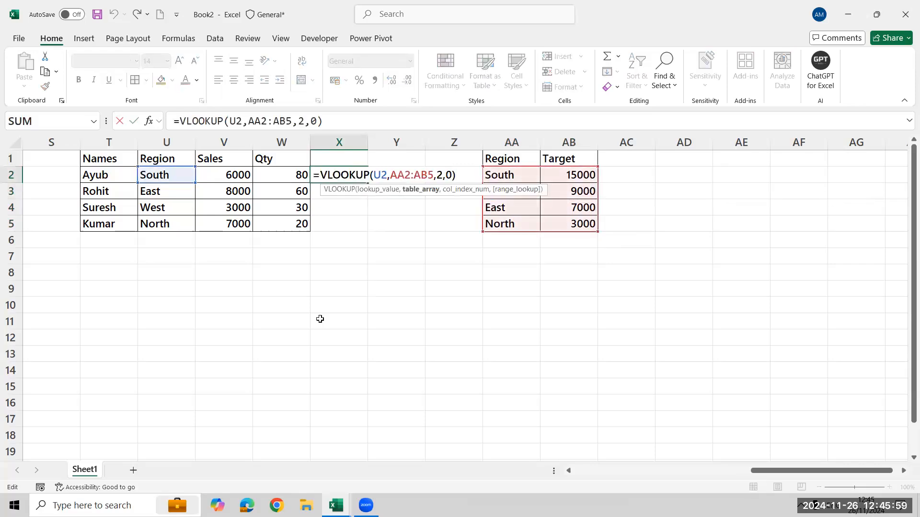
{"action": "key", "text": "shift+Left"}
{"action": "key", "text": "shift+Left"}
{"action": "key", "text": "shift+Left"}
{"action": "key", "text": "shift+Left"}
{"action": "key", "text": "shift+Left"}
{"action": "key", "text": "shift+Left"}
{"action": "key", "text": "F4"}
{"action": "key", "text": "Return"}
Fill the VLOOKUP formula from X2 down through X5 for the remaining regions.
{"action": "key", "text": "Left"}
{"action": "key", "text": "Down"}
{"action": "key", "text": "Down"}
{"action": "key", "text": "Right"}
{"action": "key", "text": "ctrl+shift+Up"}
{"action": "key", "text": "ctrl+d"}
Enter the header Target in X1 above the looked-up values.
{"action": "key", "text": "ctrl+Up"}
{"action": "key", "text": "Up"}
{"action": "type", "text": "T"}
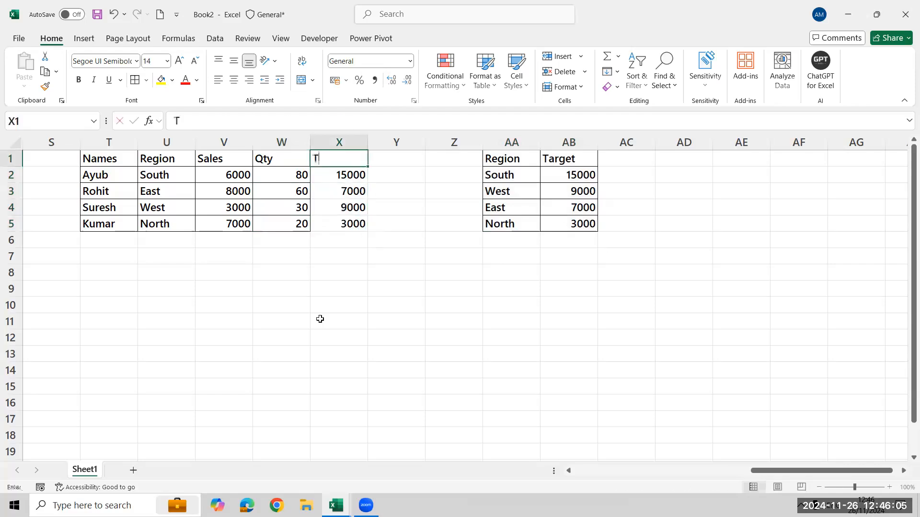
{"action": "type", "text": "arget"}
{"action": "key", "text": "Return"}
{"action": "key", "text": "Down"}
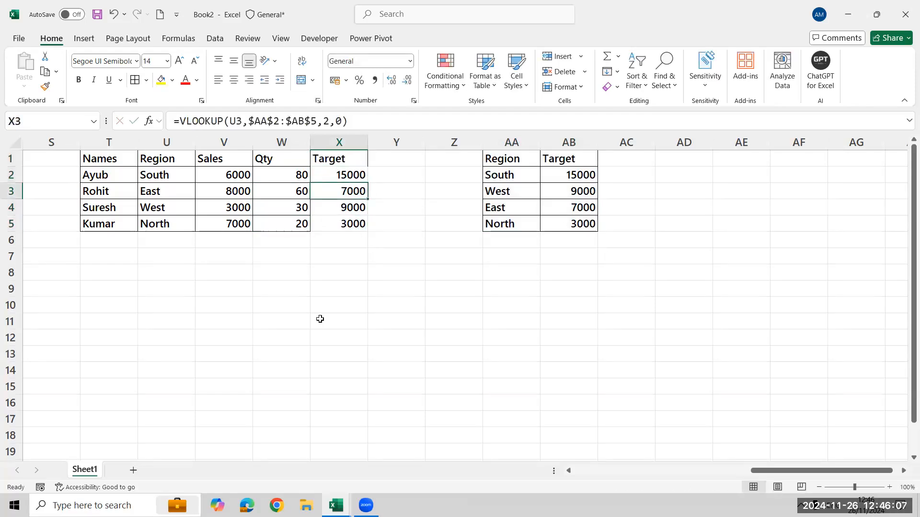
Compare the looked-up Target column X with the source Target column AB in the region table.
{"action": "key", "text": "Up"}
{"action": "key", "text": "Up"}
{"action": "key", "text": "Left"}
{"action": "key", "text": "Left"}
{"action": "key", "text": "Left"}
{"action": "key", "text": "Right"}
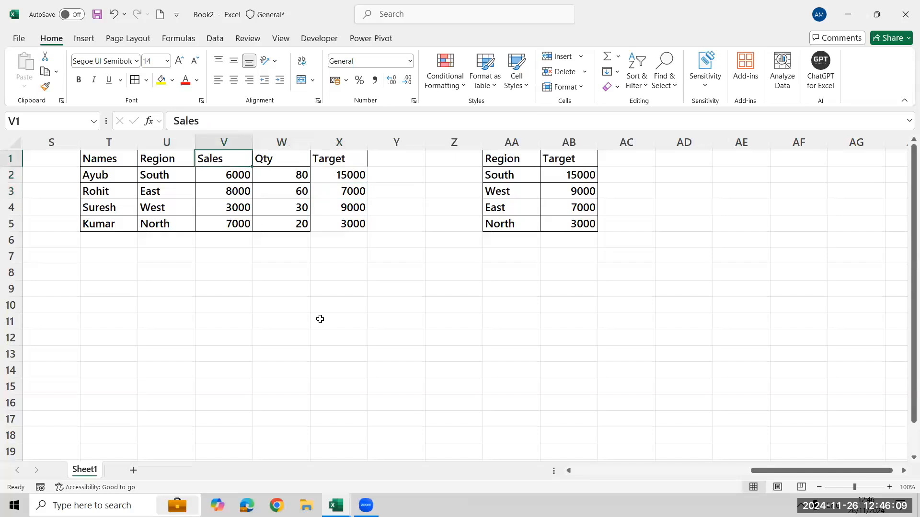
{"action": "key", "text": "Right"}
{"action": "key", "text": "Right"}
{"action": "key", "text": "ctrl+shift+Down"}
{"action": "key", "text": "Right"}
{"action": "key", "text": "Right"}
{"action": "key", "text": "Right"}
{"action": "key", "text": "Right"}
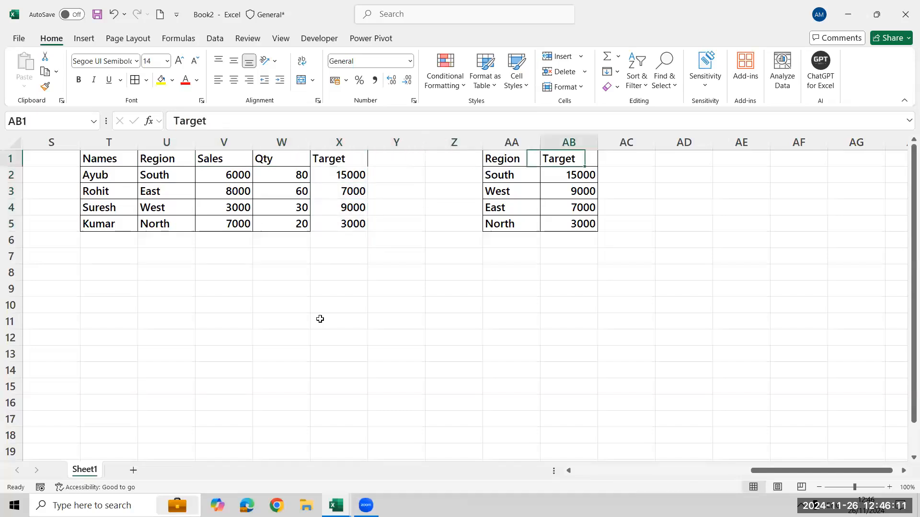
{"action": "key", "text": "ctrl+shift+Down"}
{"action": "key", "text": "Left"}
{"action": "key", "text": "Left"}
{"action": "key", "text": "Left"}
{"action": "key", "text": "Left"}
{"action": "key", "text": "Left"}
{"action": "key", "text": "Left"}
{"action": "key", "text": "Left"}
{"action": "key", "text": "Left"}
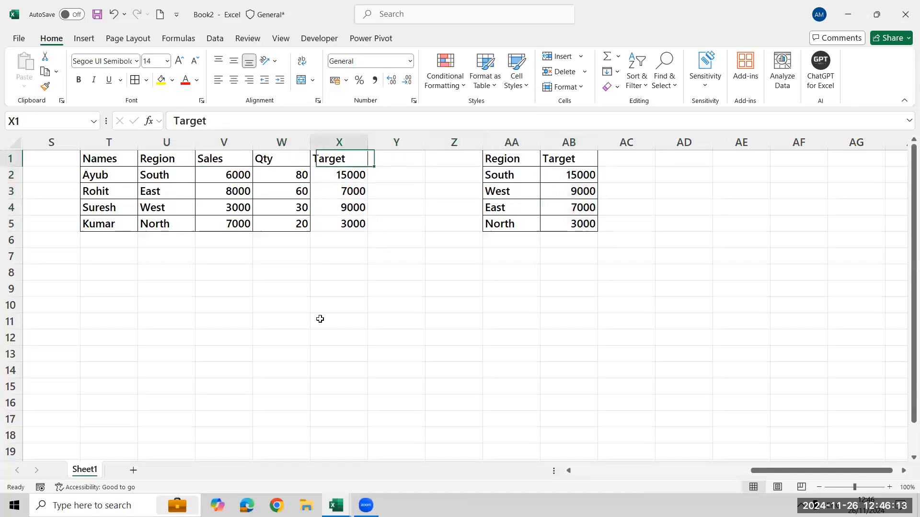
Review the merged sales table in columns T:X against the region target table in AA:AB, comparing their Target columns.
{"action": "key", "text": "ctrl+a"}
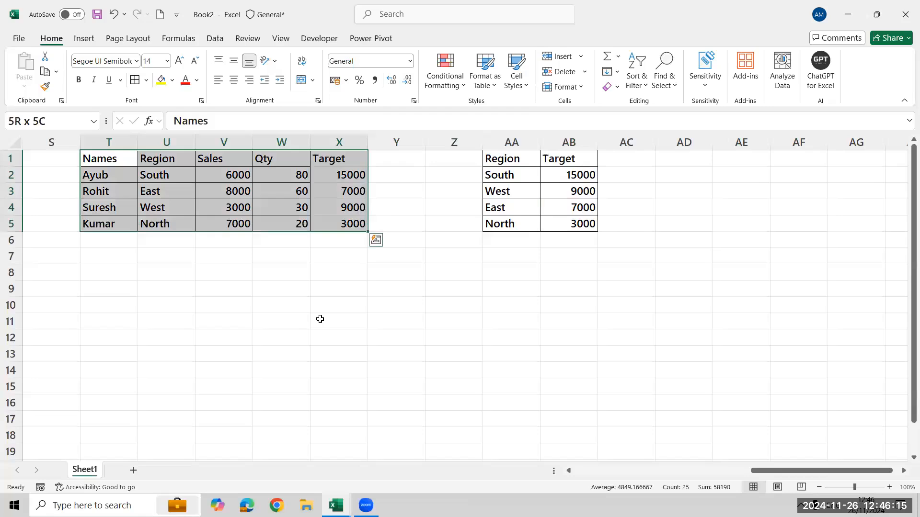
{"action": "key", "text": "Right"}
{"action": "key", "text": "Right"}
{"action": "key", "text": "Right"}
{"action": "key", "text": "Right"}
{"action": "key", "text": "Right"}
{"action": "key", "text": "Right"}
{"action": "key", "text": "Right"}
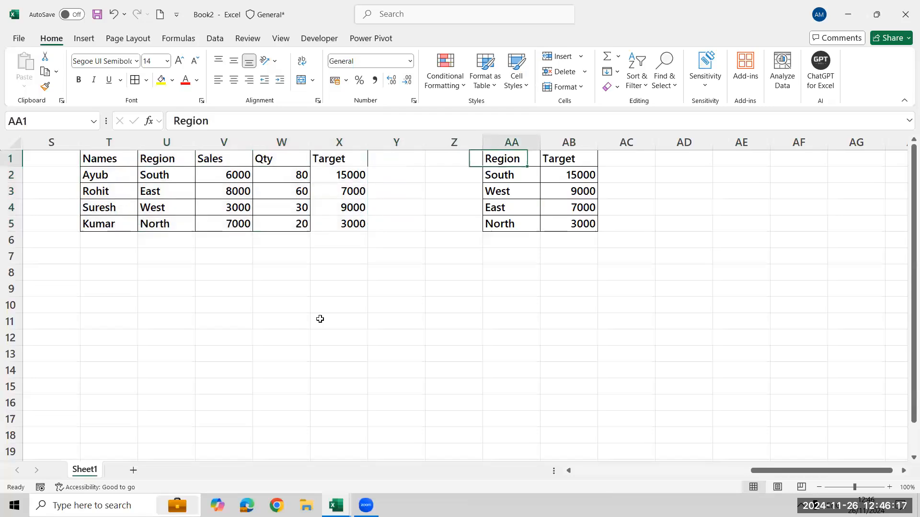
{"action": "key", "text": "ctrl+a"}
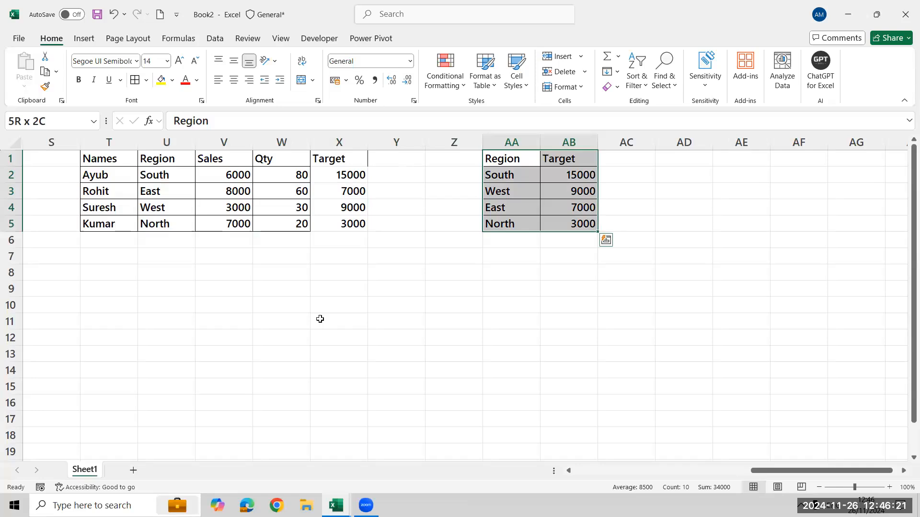
{"action": "key", "text": "Right"}
{"action": "key", "text": "ctrl+shift+Down"}
{"action": "key", "text": "Left"}
{"action": "key", "text": "Left"}
{"action": "key", "text": "Left"}
{"action": "key", "text": "Left"}
{"action": "key", "text": "ctrl+shift+Down"}
{"action": "key", "text": "Left"}
{"action": "key", "text": "Left"}
{"action": "key", "text": "Left"}
{"action": "key", "text": "Left"}
Enter the note Merge query in cell U7 below the sales table.
{"action": "key", "text": "Down"}
{"action": "key", "text": "Down"}
{"action": "key", "text": "Down"}
{"action": "key", "text": "Down"}
{"action": "key", "text": "Down"}
{"action": "key", "text": "Down"}
{"action": "key", "text": "Down"}
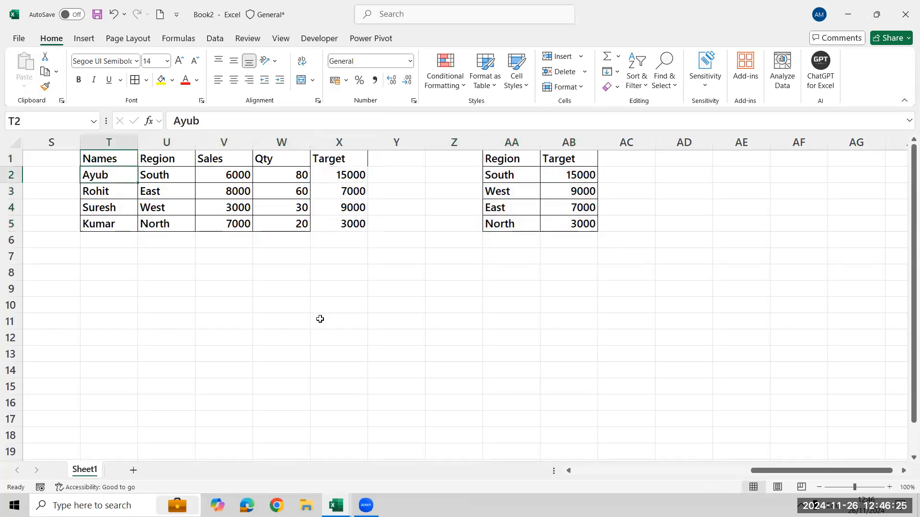
{"action": "key", "text": "Right"}
{"action": "key", "text": "Up"}
{"action": "type", "text": "Merg"}
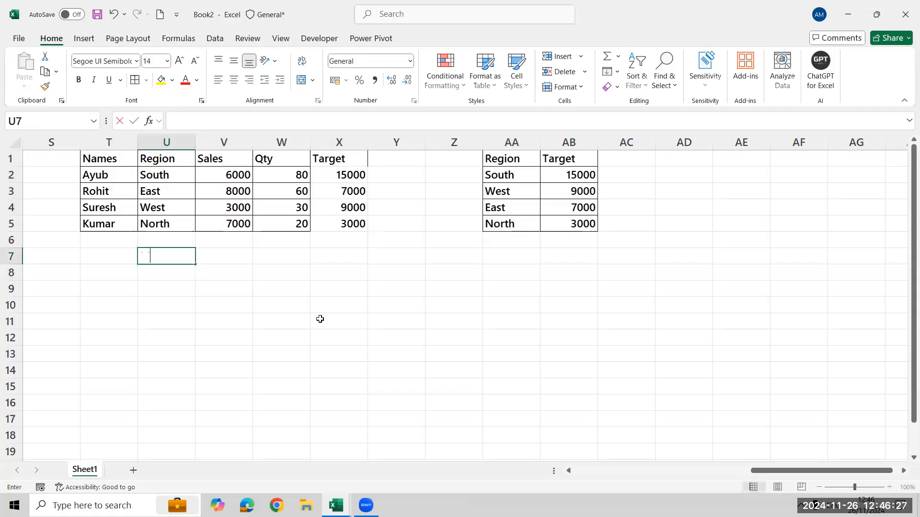
{"action": "type", "text": "e query"}
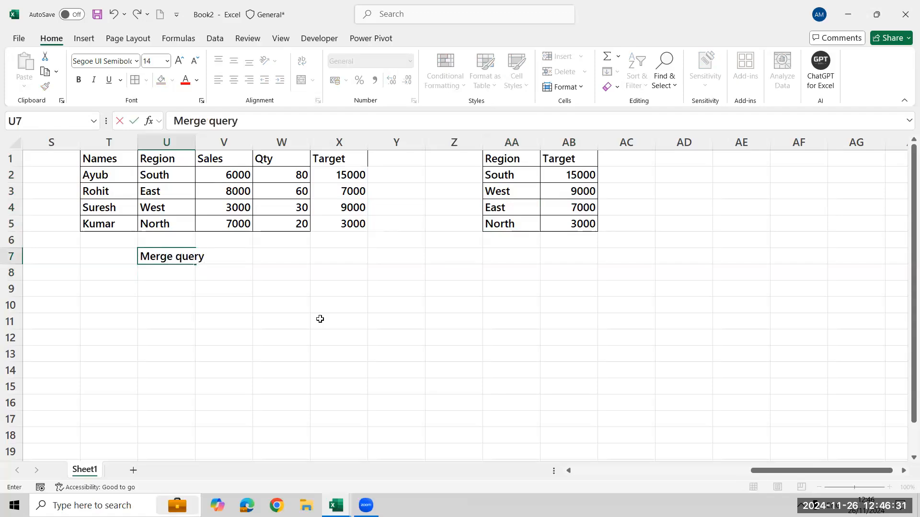
{"action": "key", "text": "Return"}
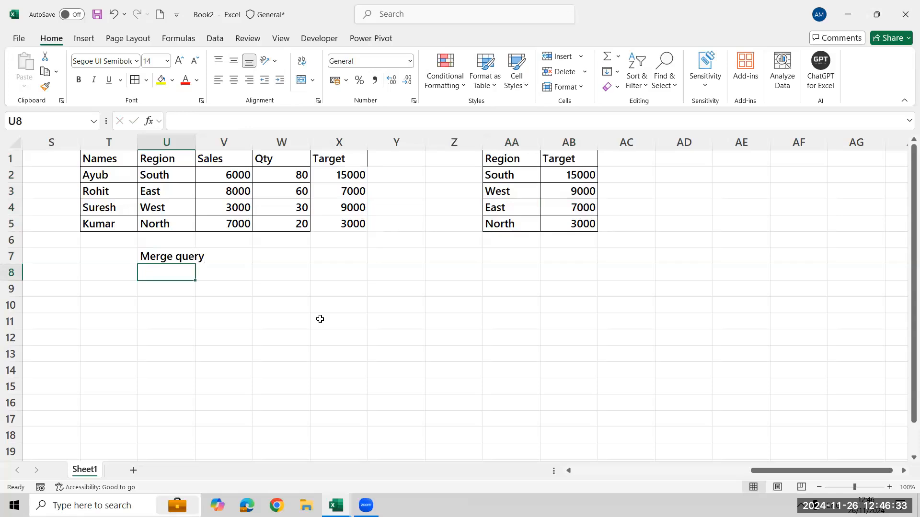
Close the Book2 workbook without saving and switch to the Book1 workbook.
{"action": "key", "text": "alt+F4"}
{"action": "key", "text": "Right"}
{"action": "key", "text": "alt+n"}
{"action": "key", "text": "alt+Tab"}
{"action": "key", "text": "alt"}
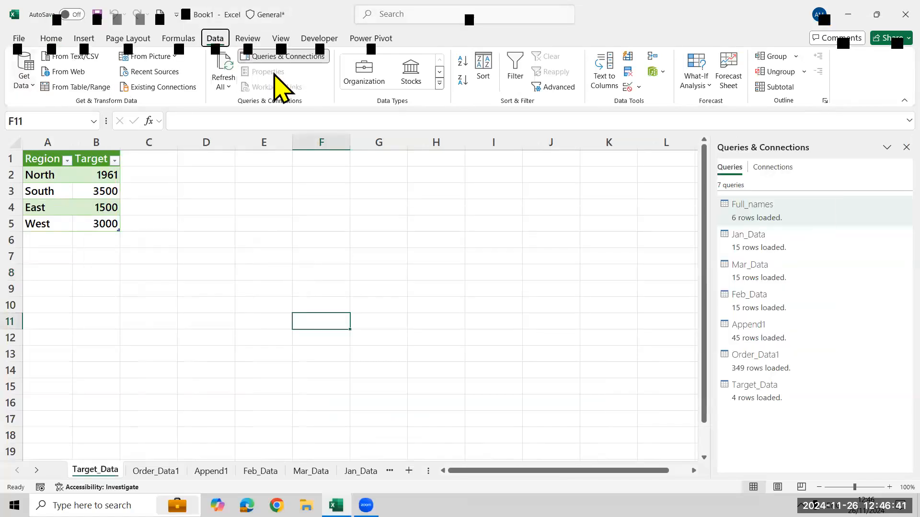
Open the Full_names query of Book1 for editing in the Power Query Editor.
{"action": "key", "text": "Escape"}
{"action": "left_click", "coordinate": [97, 212]}
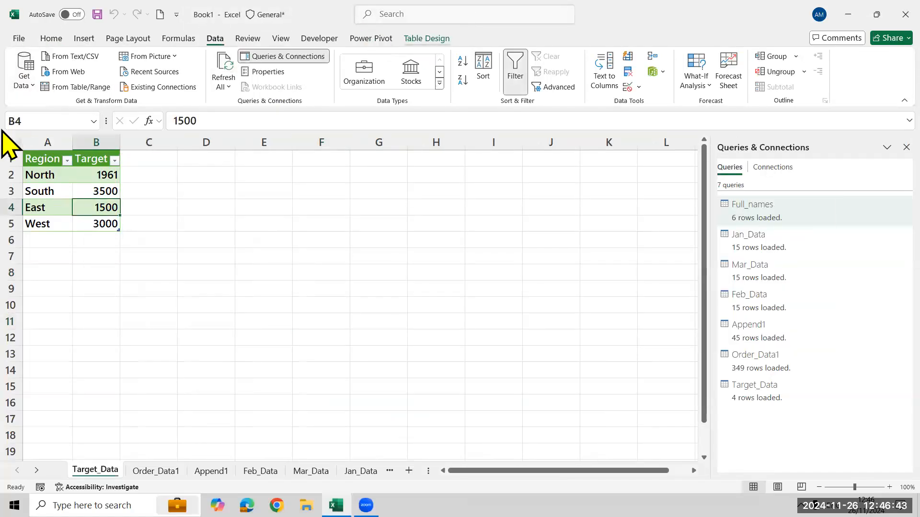
{"action": "left_click", "coordinate": [55, 201]}
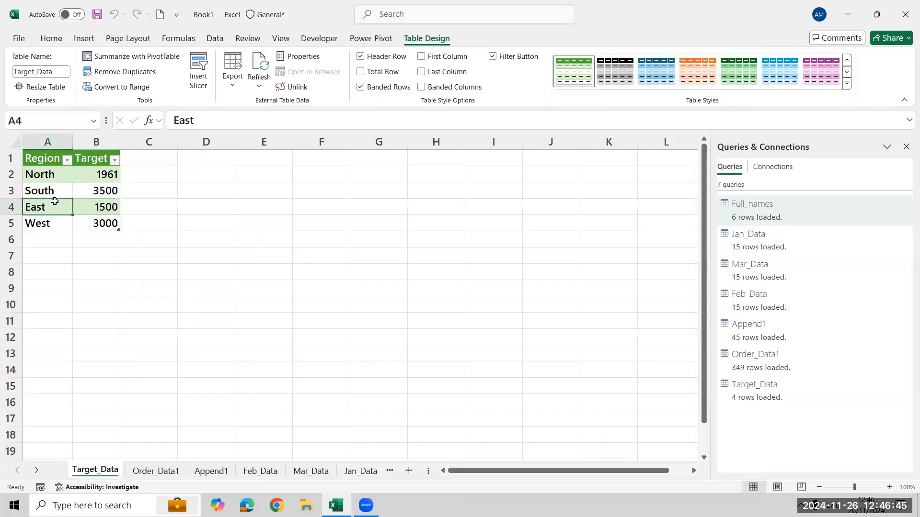
{"action": "left_click", "coordinate": [808, 216]}
{"action": "right_click", "coordinate": [808, 217]}
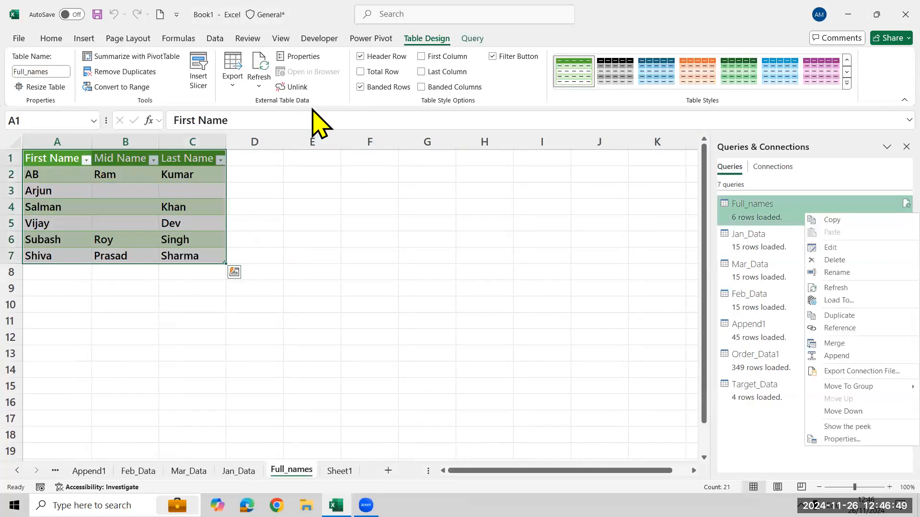
{"action": "left_click", "coordinate": [470, 40]}
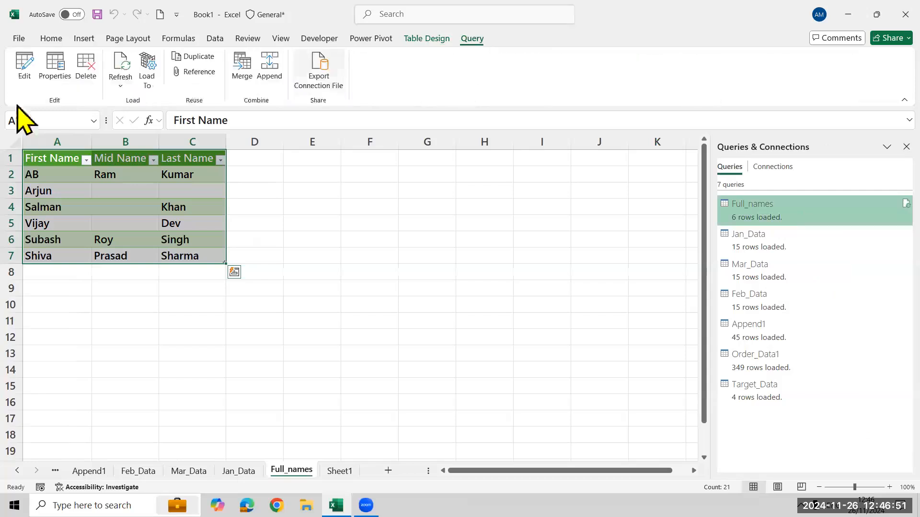
{"action": "left_click", "coordinate": [25, 69]}
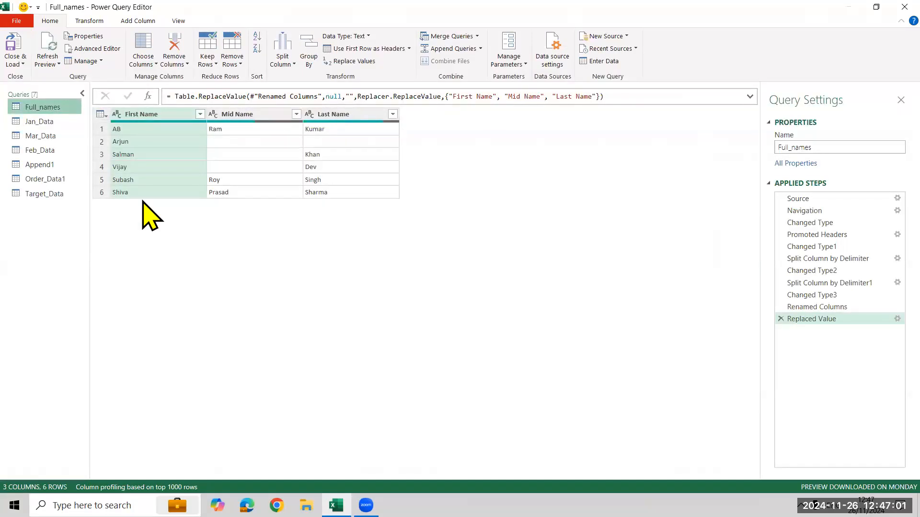
Connect to the most recent source Power Query Data.xlsx and allow selecting multiple items from it.
{"action": "left_click", "coordinate": [634, 48]}
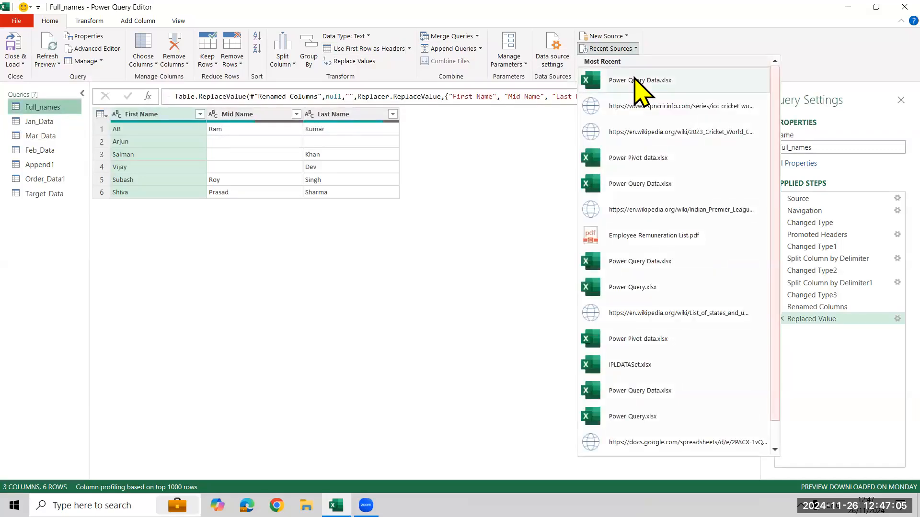
{"action": "left_click", "coordinate": [269, 228]}
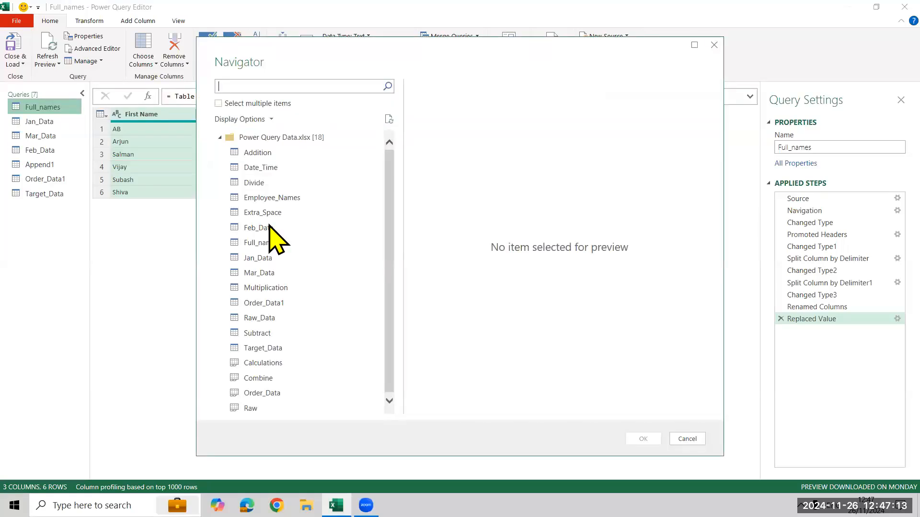
{"action": "left_click", "coordinate": [221, 103]}
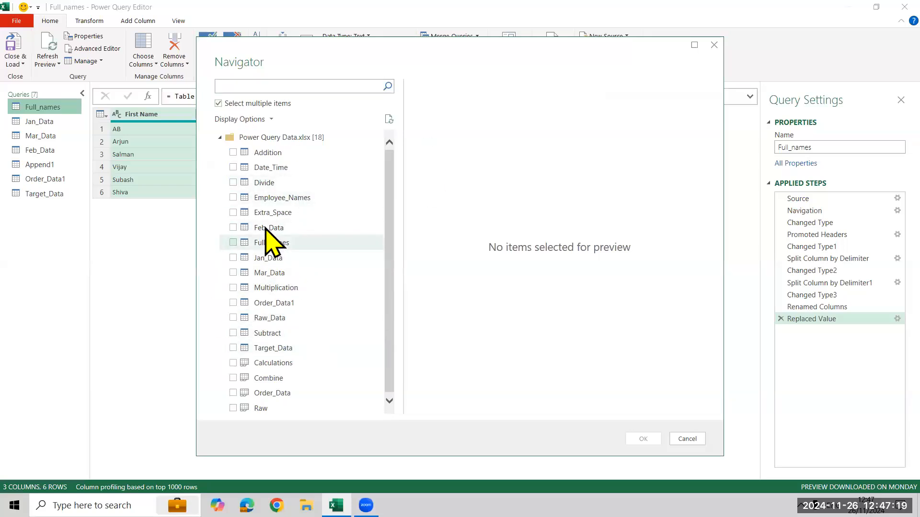
Select the Extra_Space, Employee_Names, Multiplication, Addition, Date_Time, Divide and Subtract tables for import.
{"action": "left_click", "coordinate": [237, 212]}
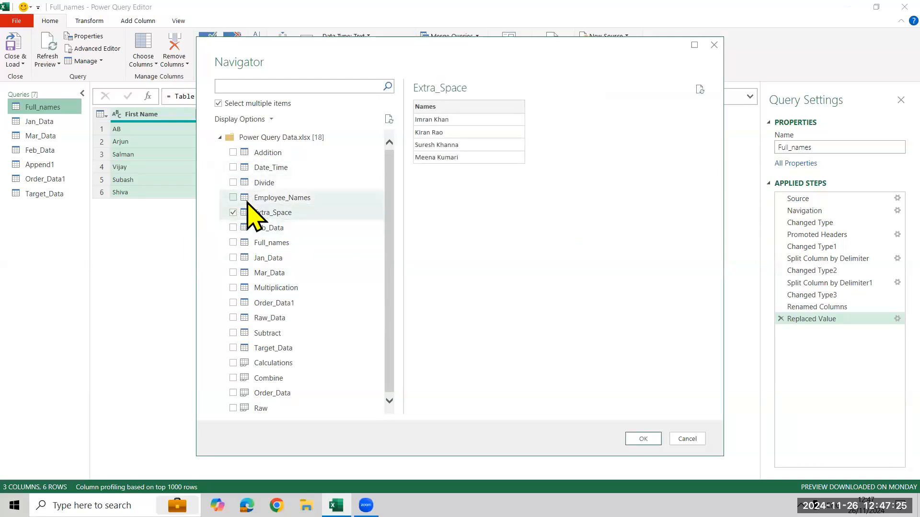
{"action": "left_click", "coordinate": [234, 197]}
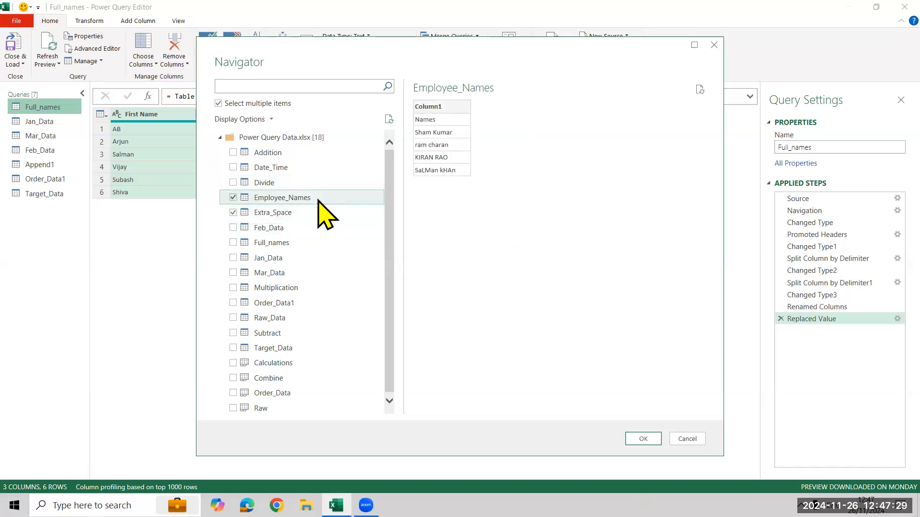
{"action": "left_click", "coordinate": [233, 288]}
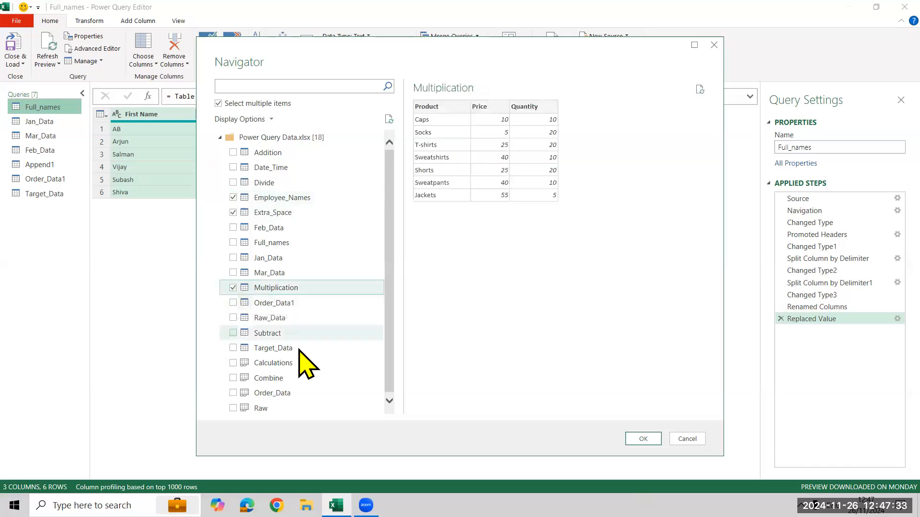
{"action": "left_click", "coordinate": [243, 334]}
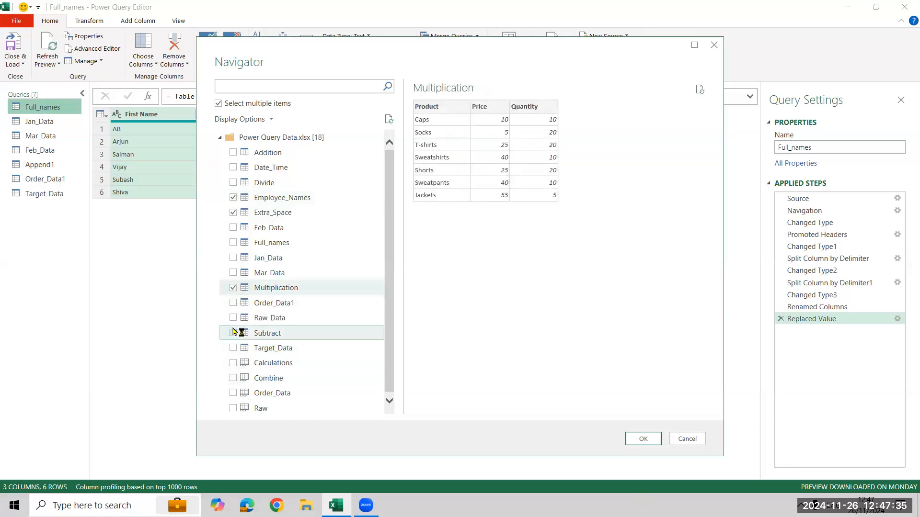
{"action": "left_click", "coordinate": [233, 153]}
{"action": "left_click", "coordinate": [233, 167]}
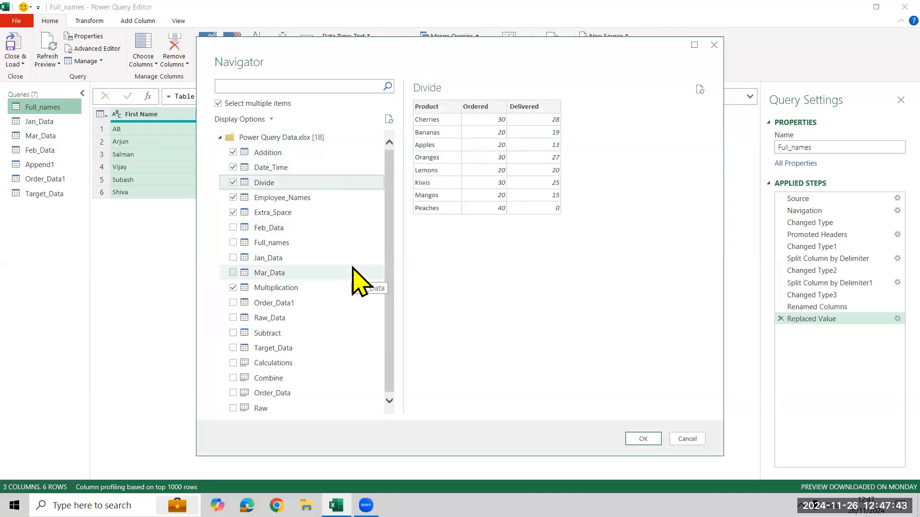
{"action": "left_click", "coordinate": [233, 335]}
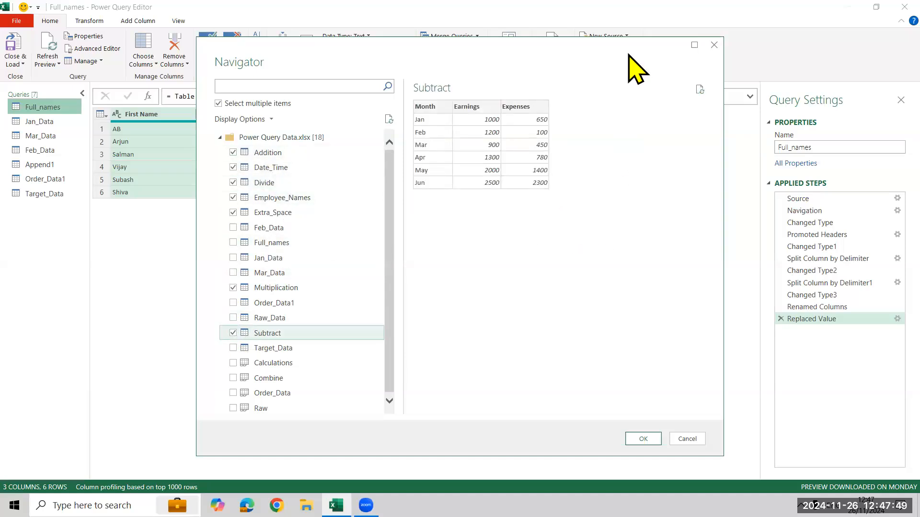
Import the selected tables as new queries, skipping the rest of the automatic transformation processing.
{"action": "left_click_drag", "start_coordinate": [637, 69], "coordinate": [499, 56]}
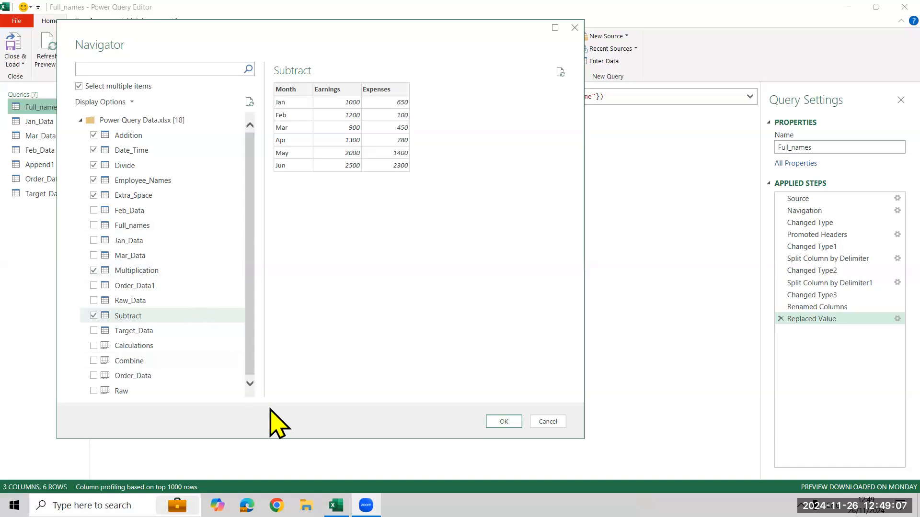
{"action": "left_click", "coordinate": [518, 421]}
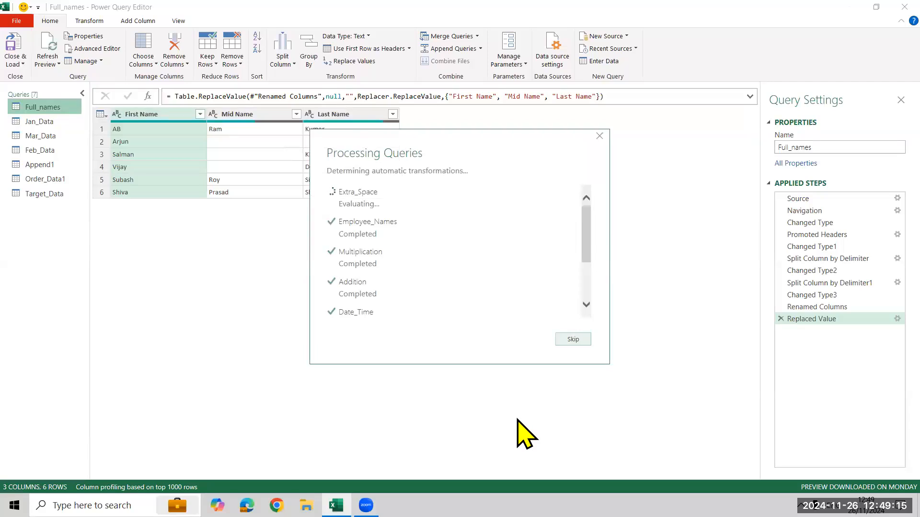
{"action": "left_click", "coordinate": [566, 341]}
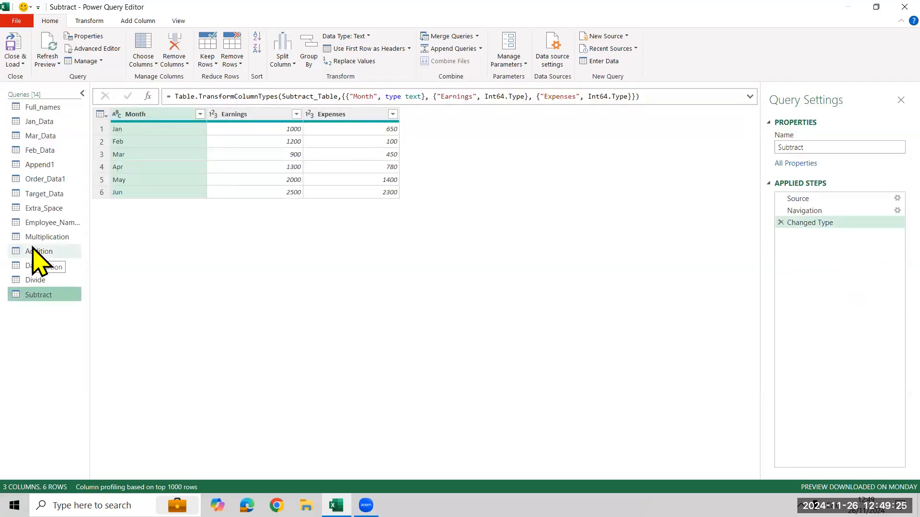
In the Extra_Space query, add a column that extracts the text length of the Names column.
{"action": "left_click", "coordinate": [46, 220]}
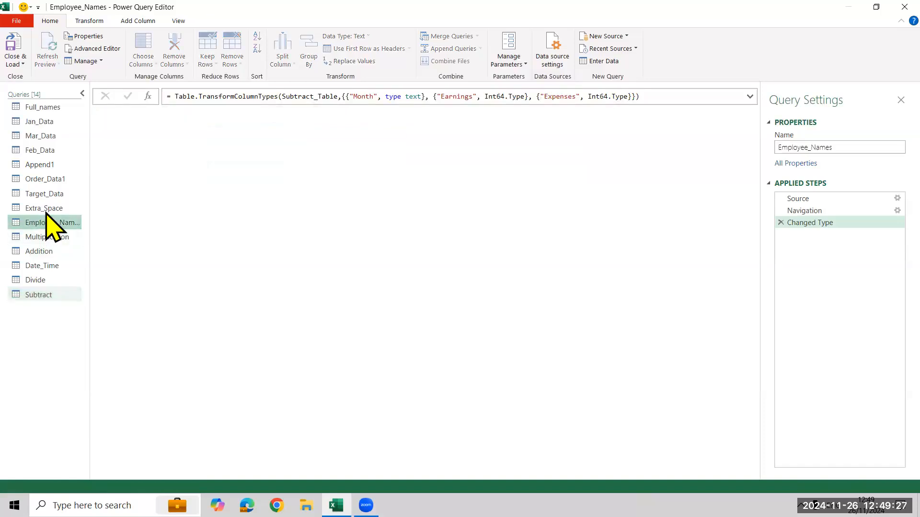
{"action": "left_click", "coordinate": [46, 212]}
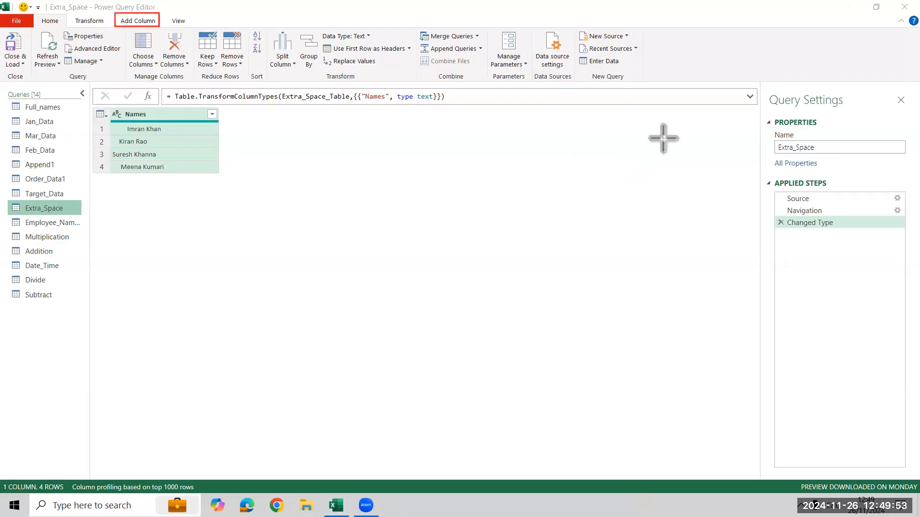
{"action": "left_click", "coordinate": [143, 21]}
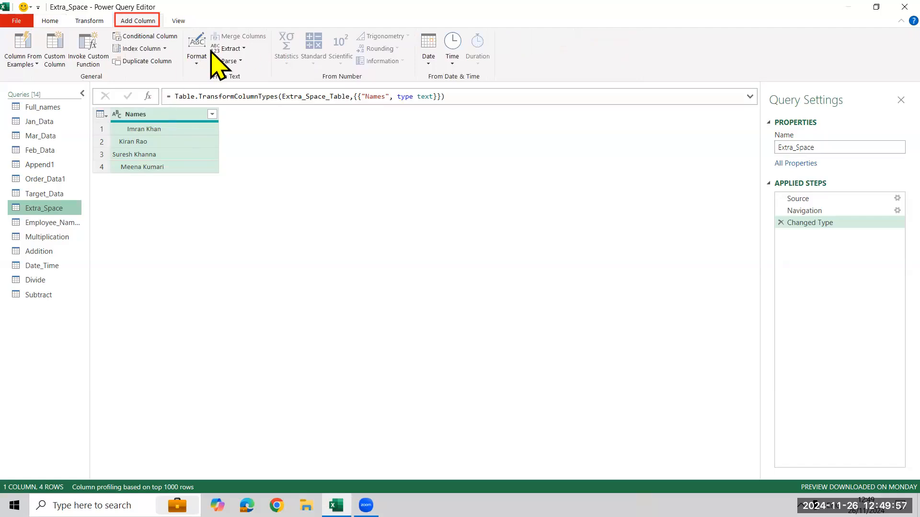
{"action": "left_click", "coordinate": [232, 49]}
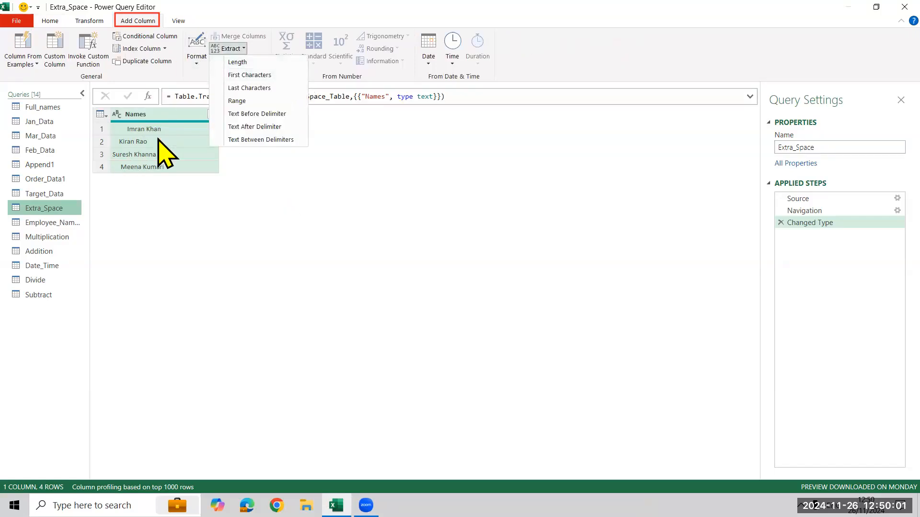
{"action": "left_click", "coordinate": [237, 62]}
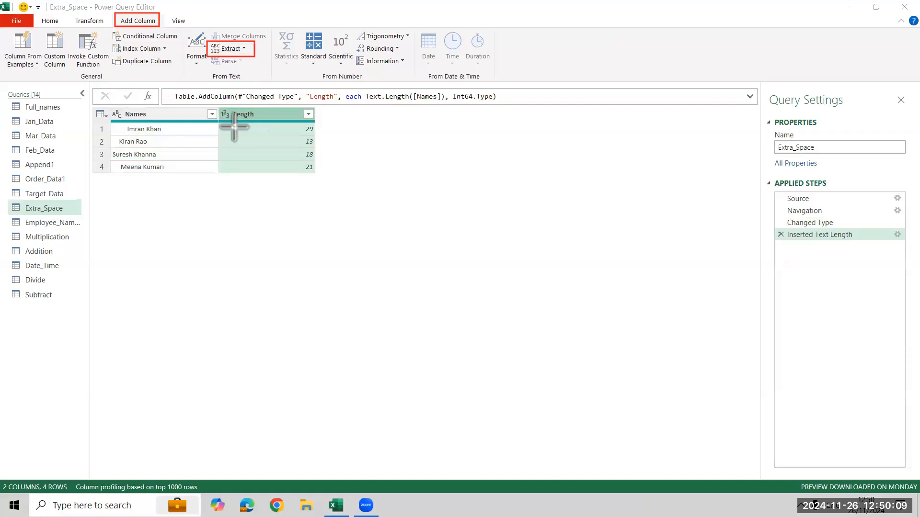
{"action": "mouse_move", "coordinate": [126, 123]}
{"action": "left_mouse_down"}
{"action": "mouse_move", "coordinate": [184, 143]}
{"action": "mouse_move", "coordinate": [172, 138]}
{"action": "left_mouse_up"}
{"action": "left_click_drag", "start_coordinate": [298, 124], "coordinate": [320, 132]}
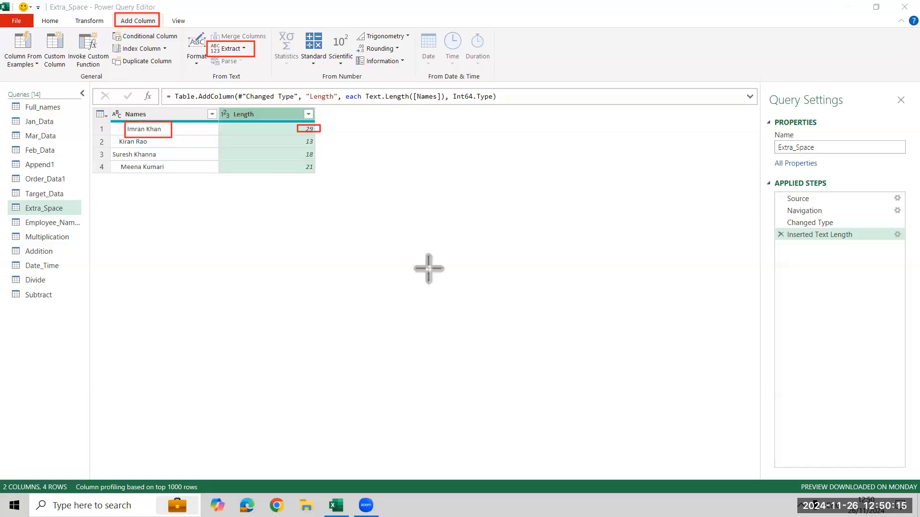
{"action": "key", "text": "ctrl+z"}
{"action": "key", "text": "ctrl+z"}
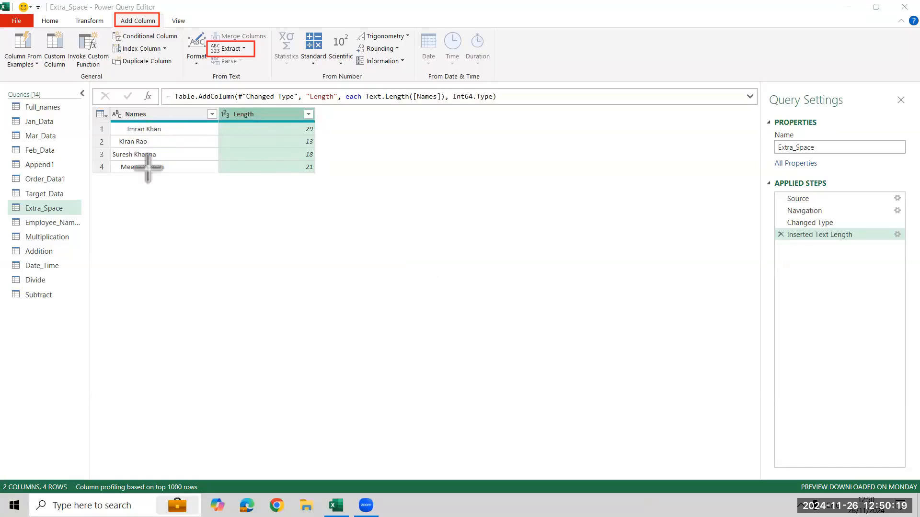
Add a new column containing the trimmed text of the Names column.
{"action": "left_click", "coordinate": [199, 117]}
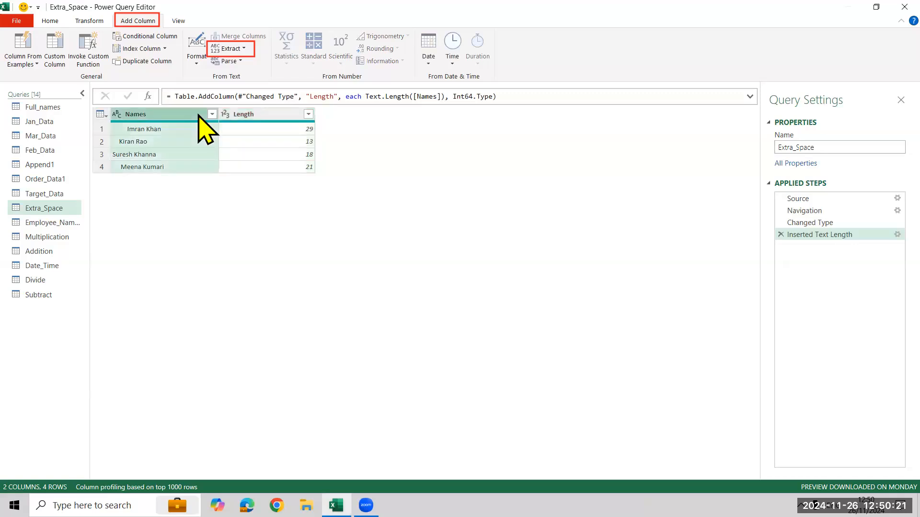
{"action": "left_click", "coordinate": [201, 61]}
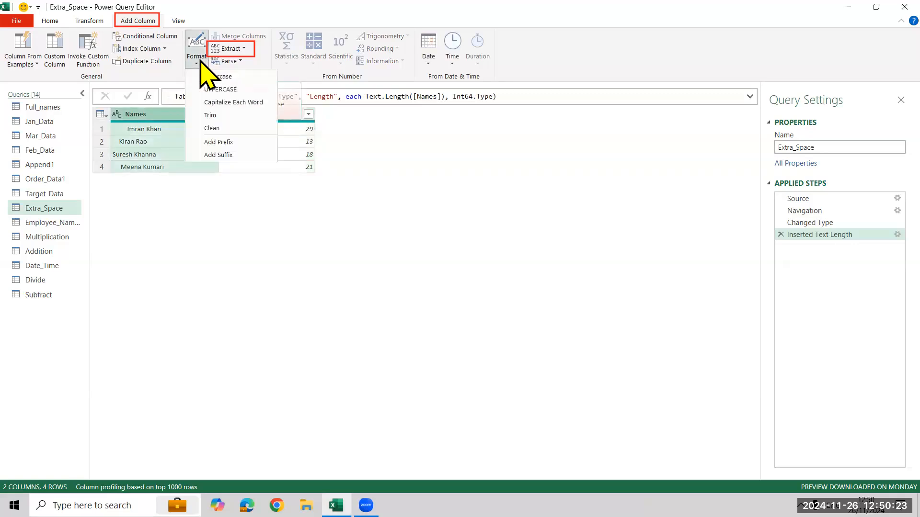
{"action": "left_click", "coordinate": [217, 117]}
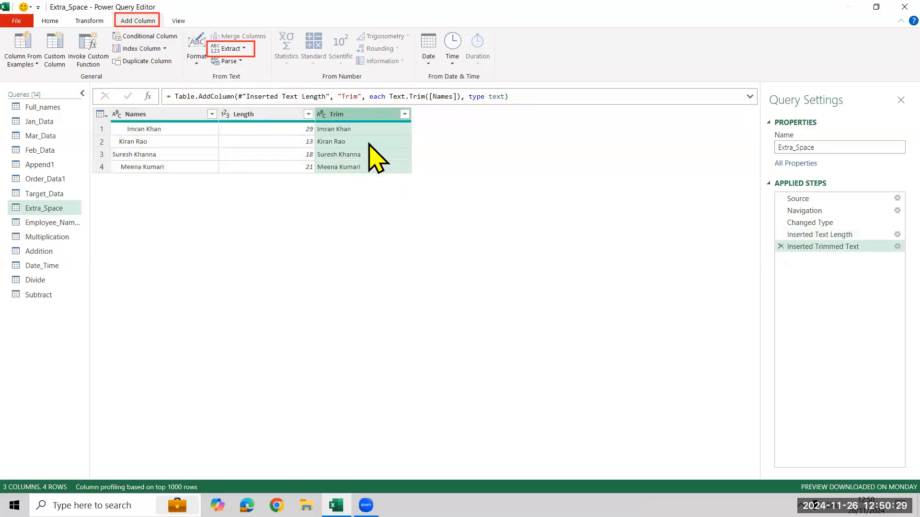
Add a column that extracts the text length of the Trim column in the Extra_Space query.
{"action": "left_click", "coordinate": [231, 48]}
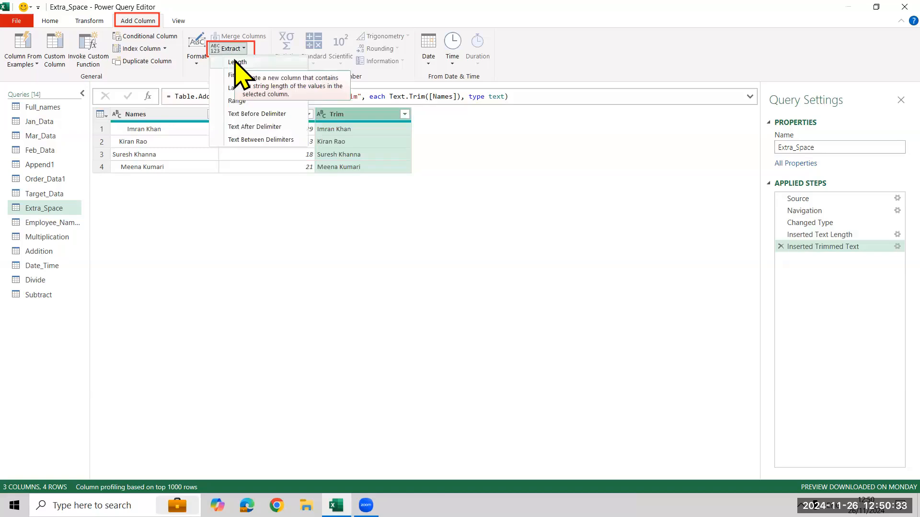
{"action": "left_click", "coordinate": [238, 62]}
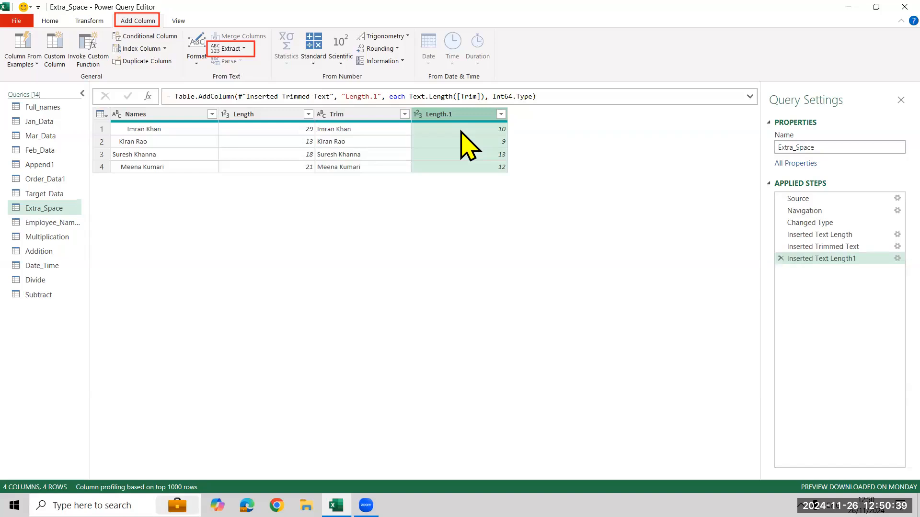
{"action": "left_click", "coordinate": [133, 113]}
{"action": "left_click", "coordinate": [228, 49]}
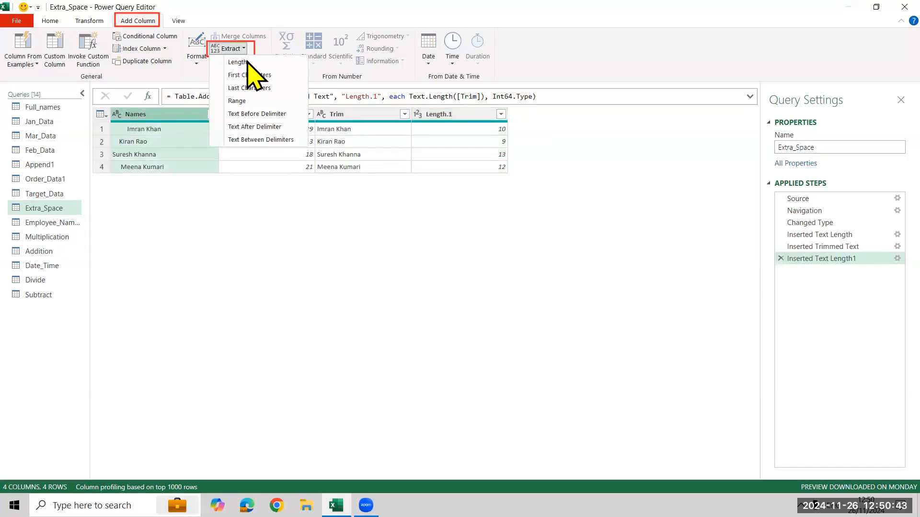
{"action": "left_click", "coordinate": [266, 256]}
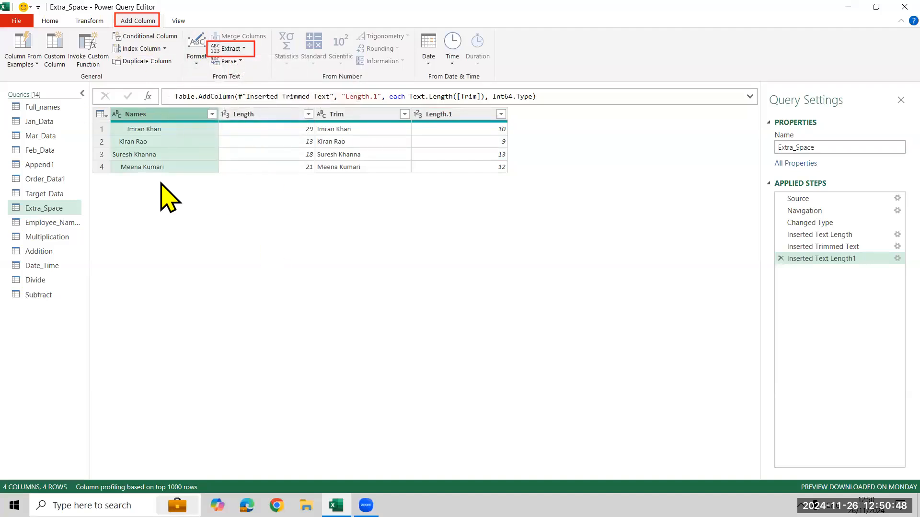
{"action": "left_click", "coordinate": [197, 54]}
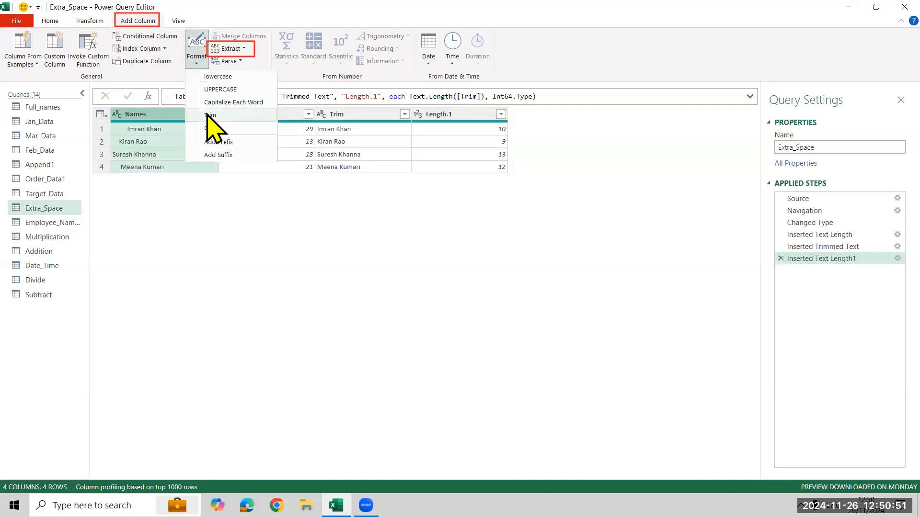
{"action": "left_click", "coordinate": [343, 115]}
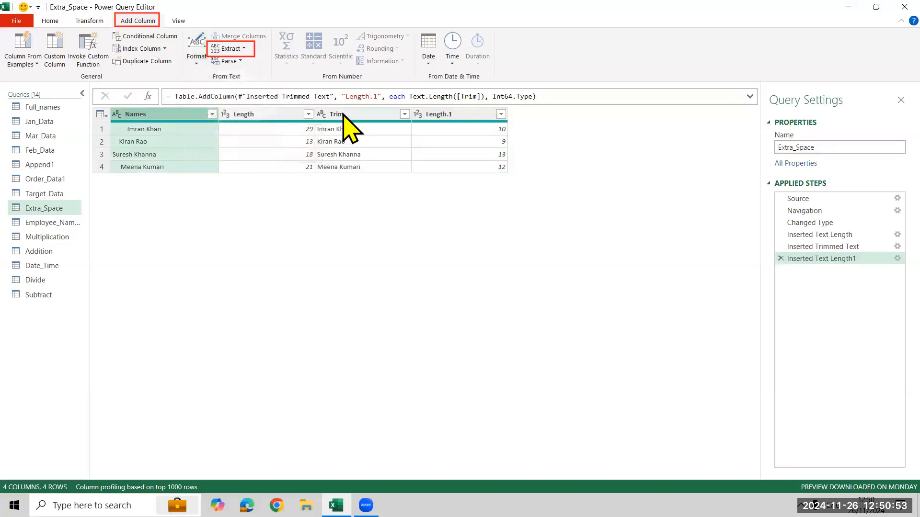
{"action": "left_click", "coordinate": [343, 115]}
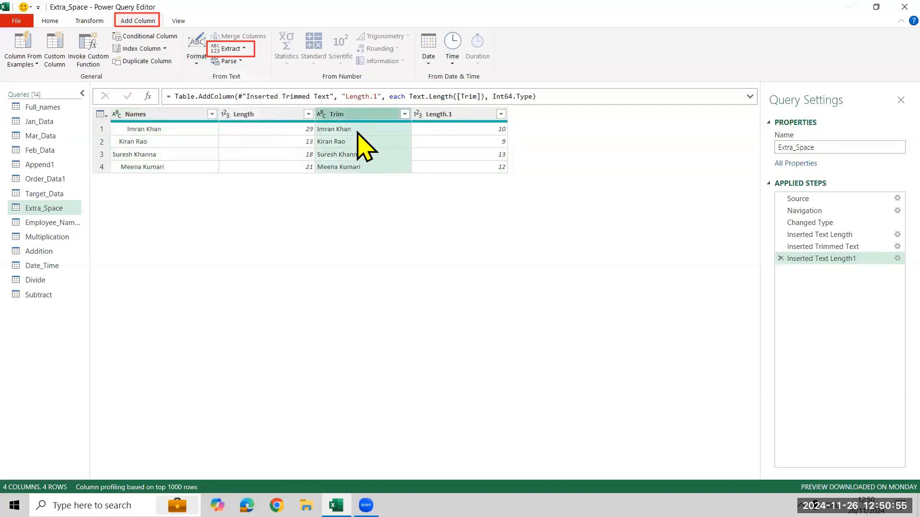
{"action": "left_click", "coordinate": [231, 50]}
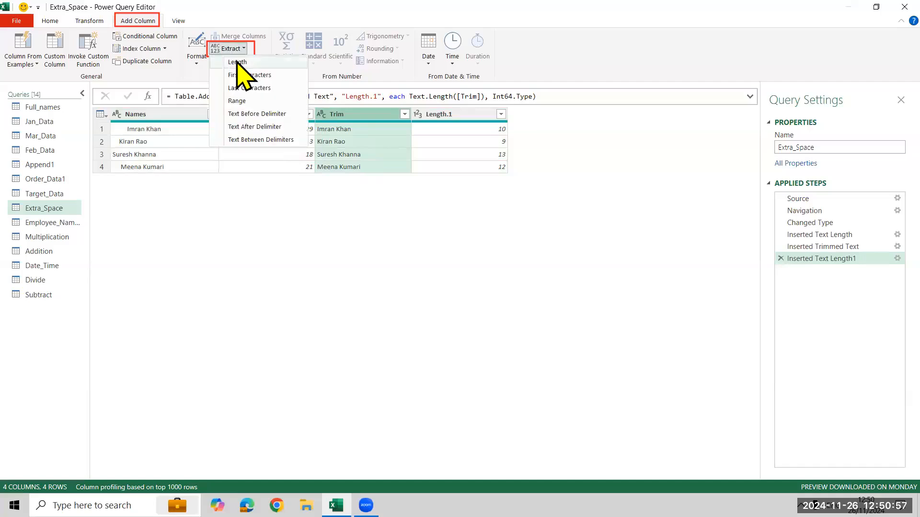
{"action": "left_click", "coordinate": [253, 167]}
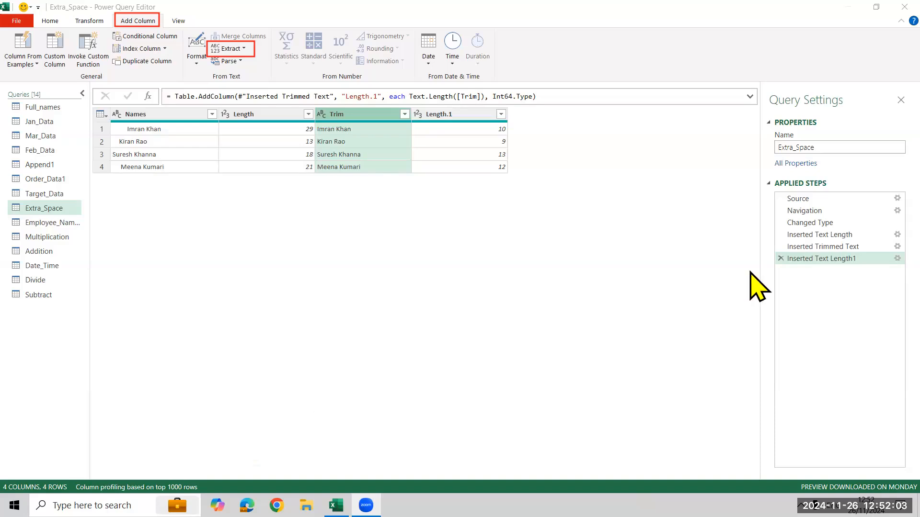
Delete the two inserted text length steps and the inserted trimmed text step from the Extra_Space query.
{"action": "left_click", "coordinate": [777, 258]}
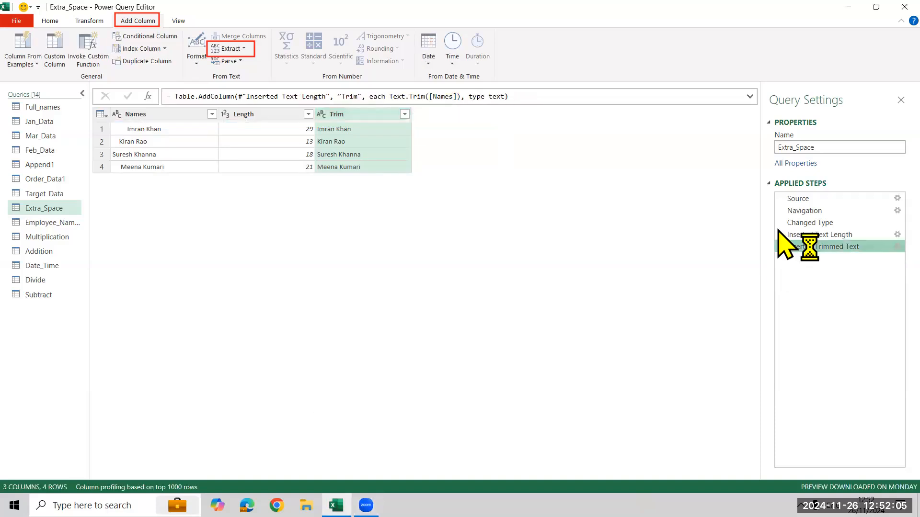
{"action": "left_click", "coordinate": [566, 274]}
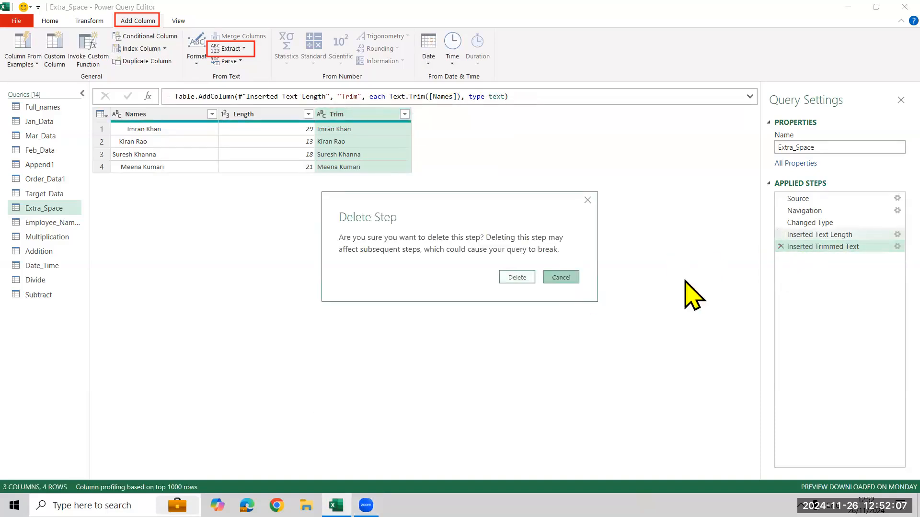
{"action": "left_click", "coordinate": [780, 246]}
{"action": "left_click", "coordinate": [781, 235]}
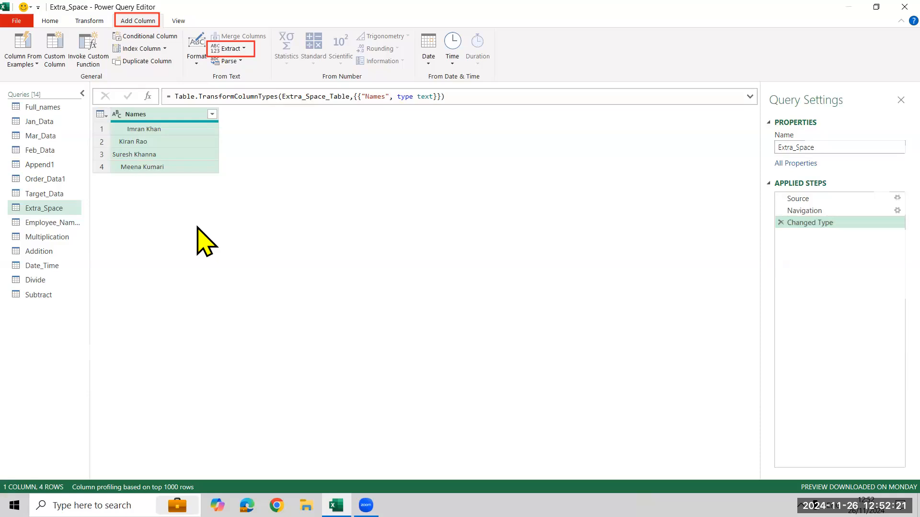
Enlarge the editor's display and add a column with the text length of the Names column.
{"action": "key", "text": "ctrl+shift+equal"}
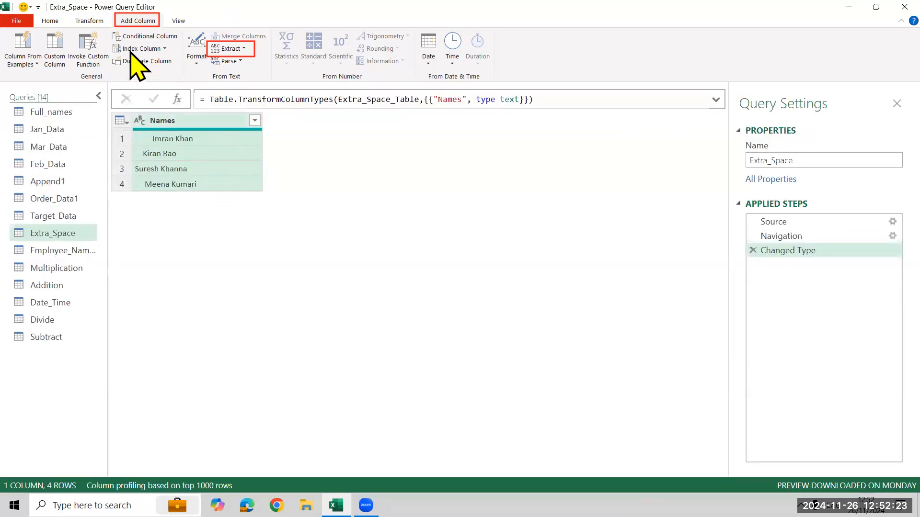
{"action": "left_click", "coordinate": [229, 49]}
{"action": "left_click", "coordinate": [238, 61]}
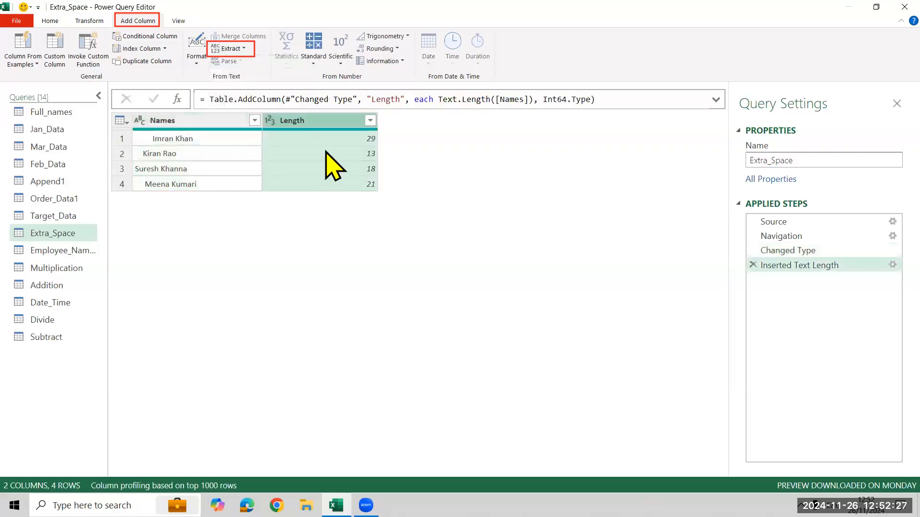
{"action": "left_click", "coordinate": [339, 142]}
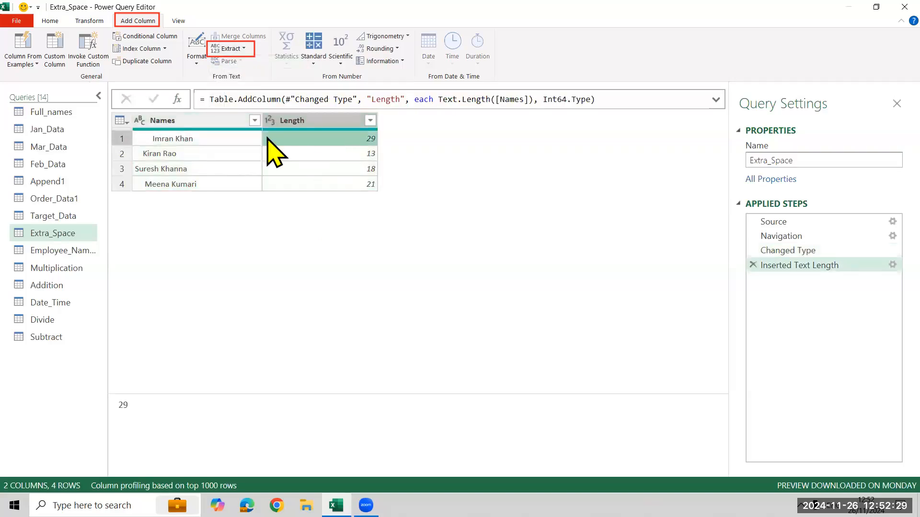
{"action": "left_click", "coordinate": [177, 139]}
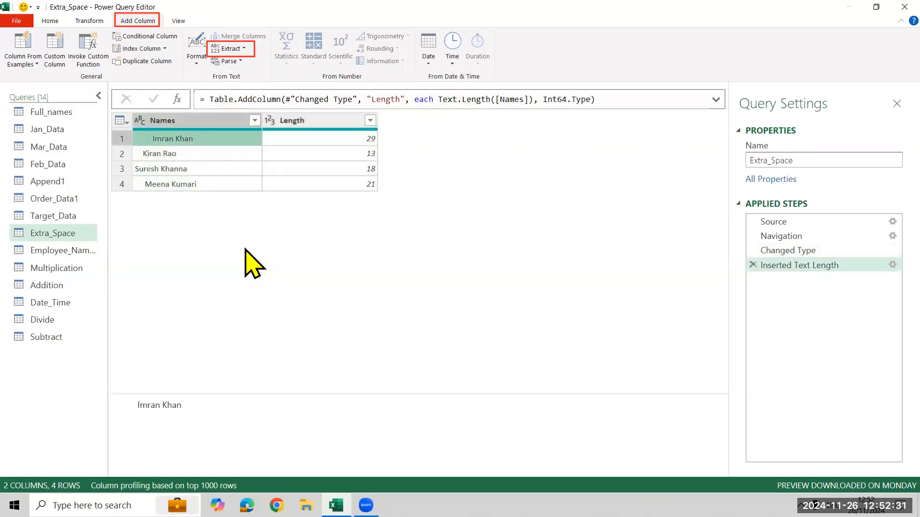
Add a column with the trimmed text of Names, plus a column with the trimmed text's length.
{"action": "left_click", "coordinate": [204, 124]}
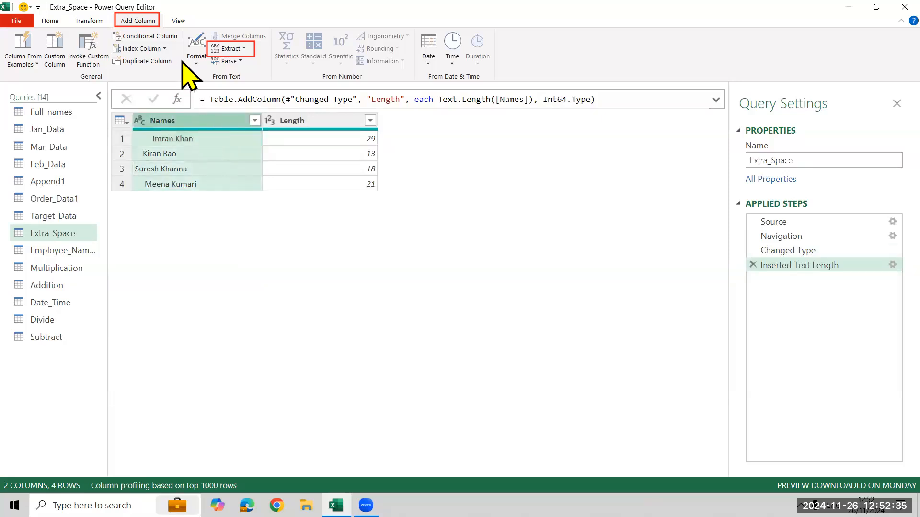
{"action": "left_click", "coordinate": [194, 56]}
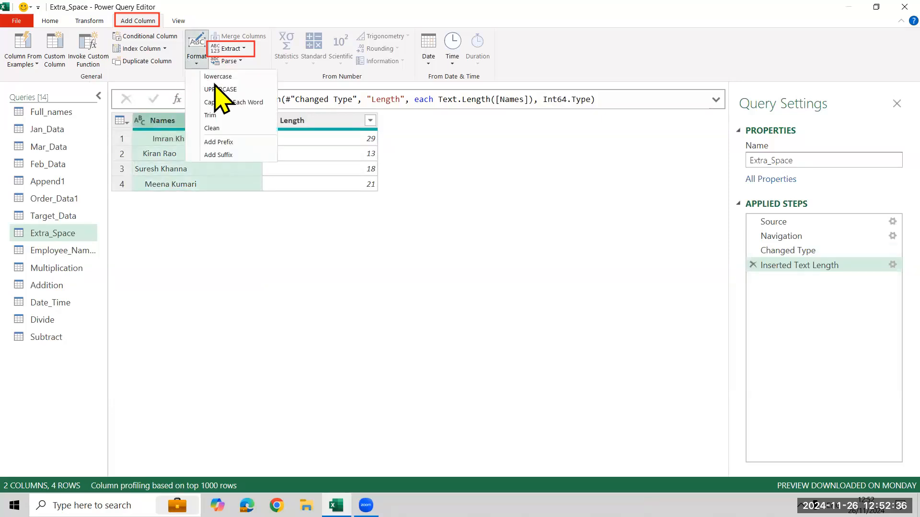
{"action": "left_click", "coordinate": [228, 116]}
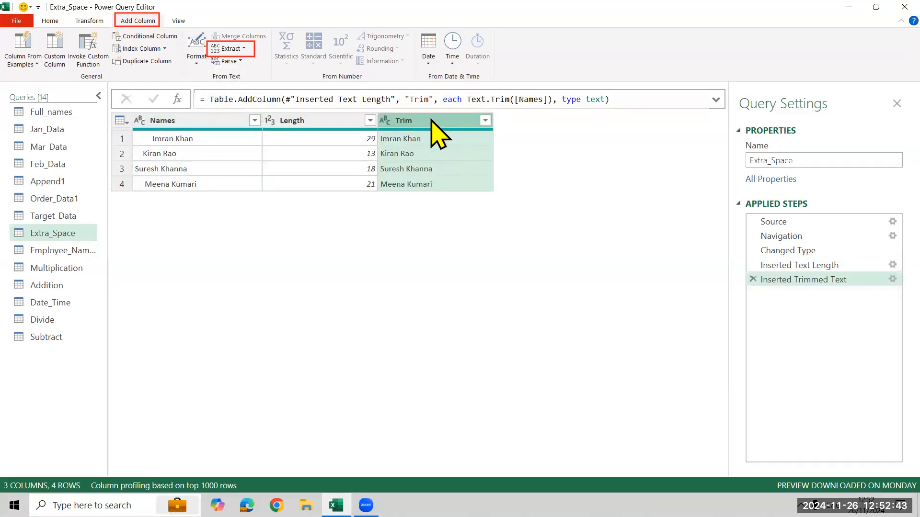
{"action": "left_click", "coordinate": [238, 50]}
{"action": "left_click", "coordinate": [238, 60]}
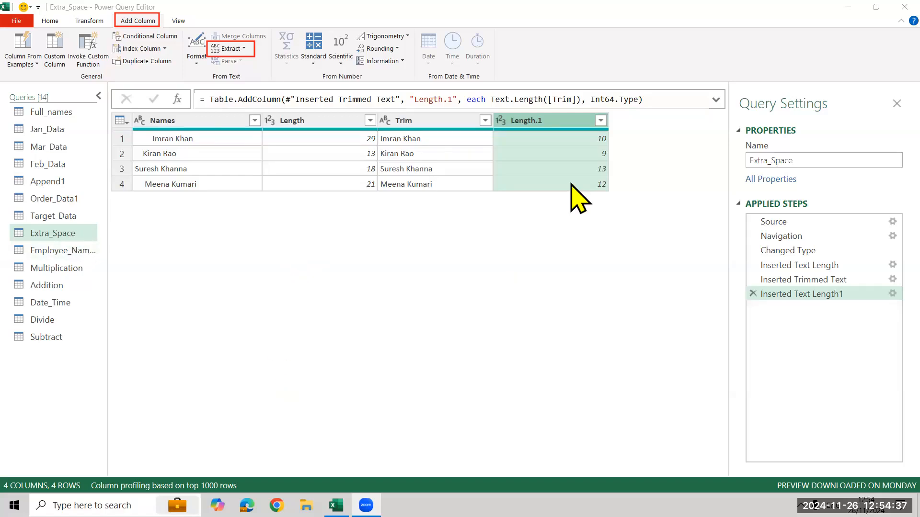
Add an UPPERCASE column from the Trim column and a lowercase column from the UPPERCASE column.
{"action": "left_click", "coordinate": [414, 121]}
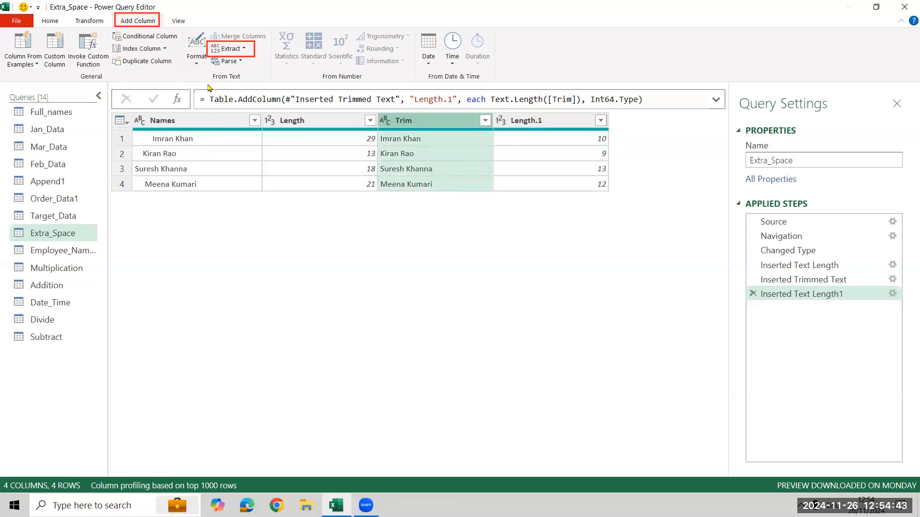
{"action": "left_click", "coordinate": [196, 53]}
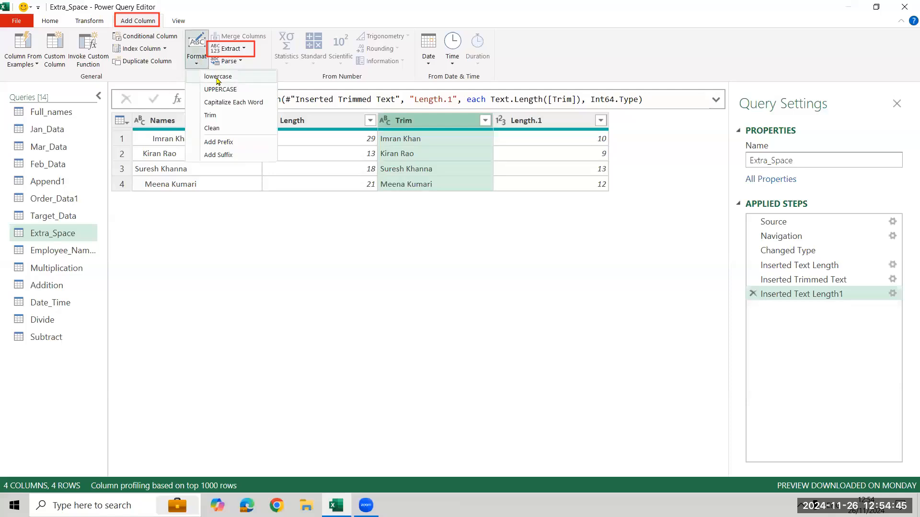
{"action": "left_click", "coordinate": [221, 89]}
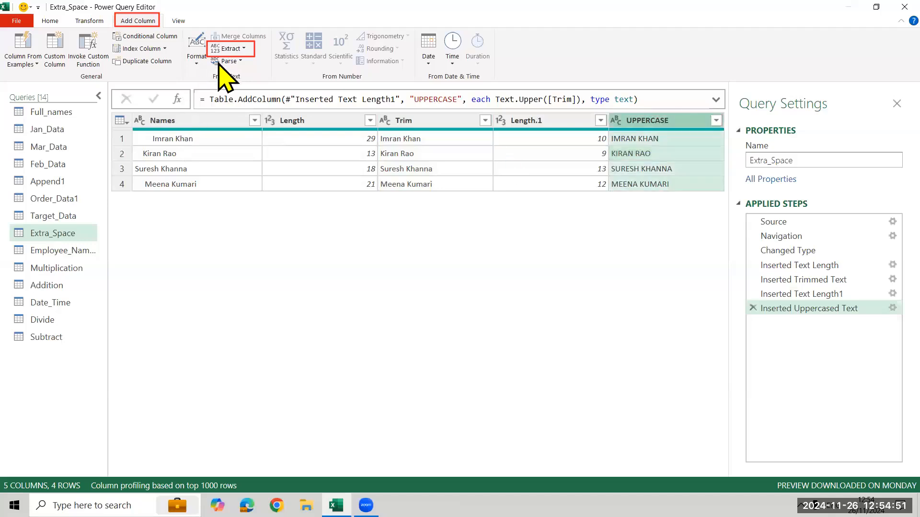
{"action": "left_click", "coordinate": [198, 48]}
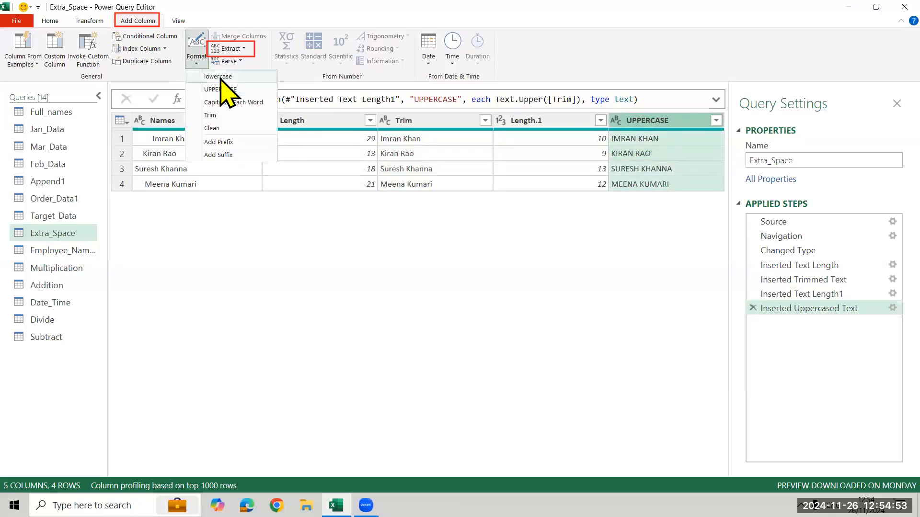
{"action": "left_click", "coordinate": [218, 77]}
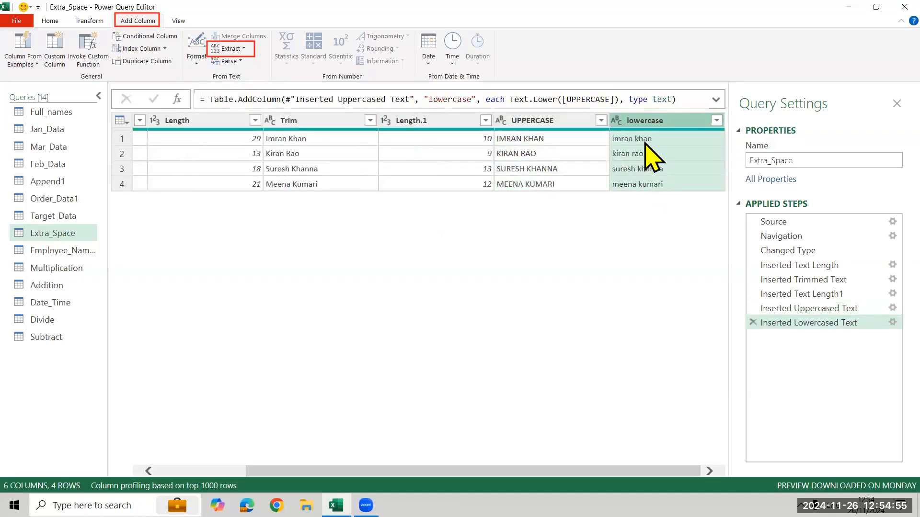
Add a Capitalize Each Word column based on the lowercase column.
{"action": "left_click", "coordinate": [195, 63]}
{"action": "left_click", "coordinate": [227, 102]}
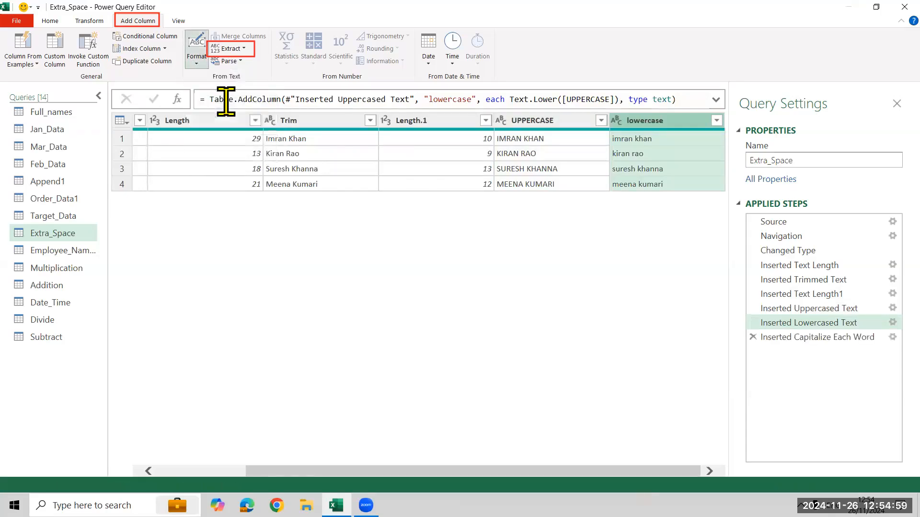
{"action": "left_click", "coordinate": [195, 66]}
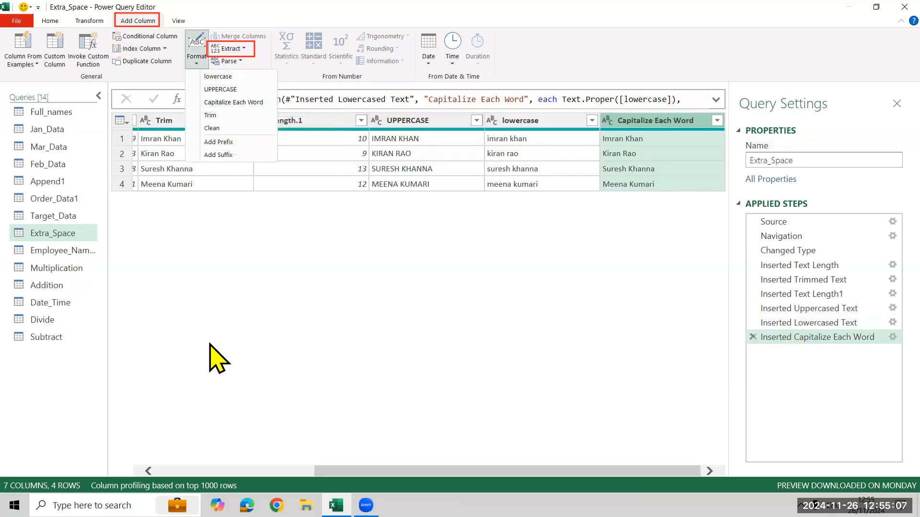
{"action": "left_click", "coordinate": [463, 292]}
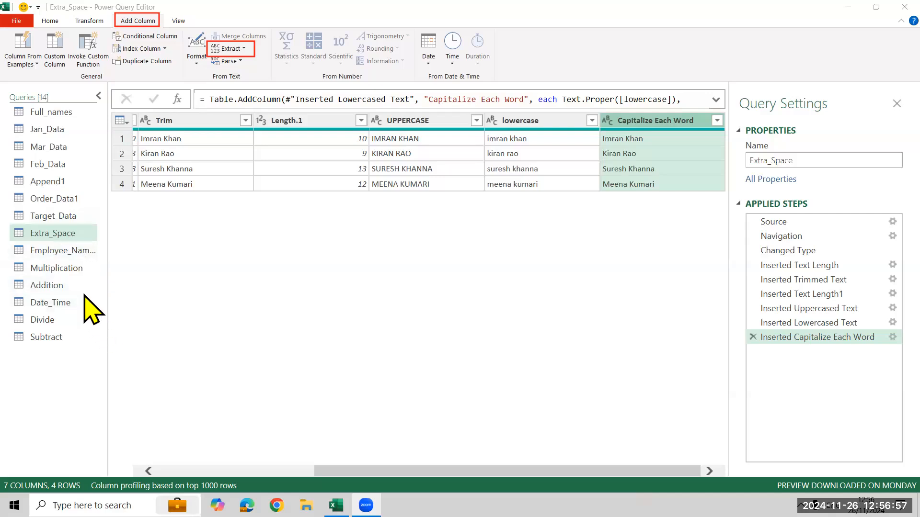
In the Addition query, add a column that sums all four quarter columns, Qtr-1 to Qtr-4.
{"action": "left_click", "coordinate": [87, 308]}
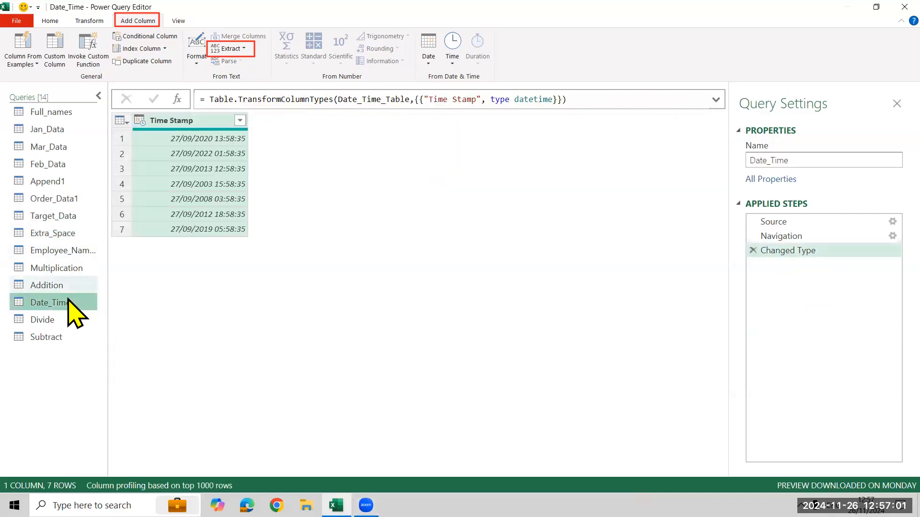
{"action": "left_click", "coordinate": [72, 286]}
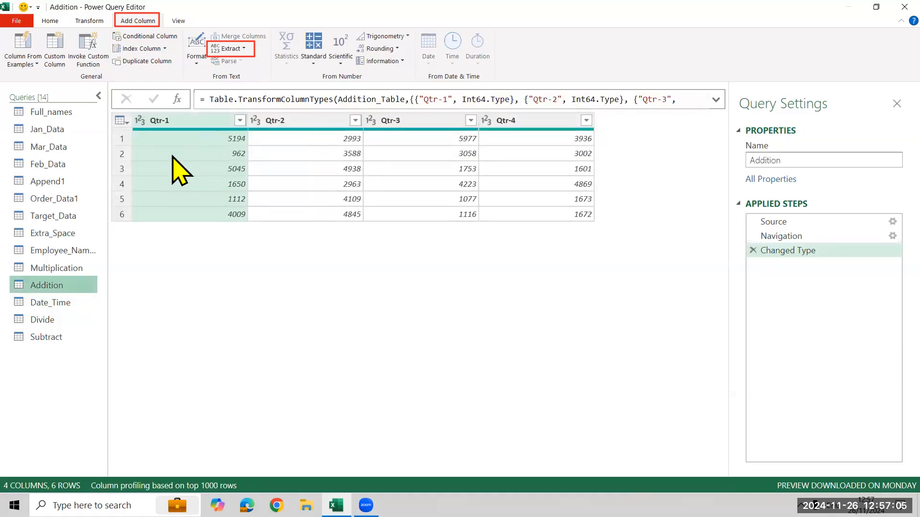
{"action": "left_click", "coordinate": [288, 126], "text": "ctrl"}
{"action": "key", "text": "ctrl+a"}
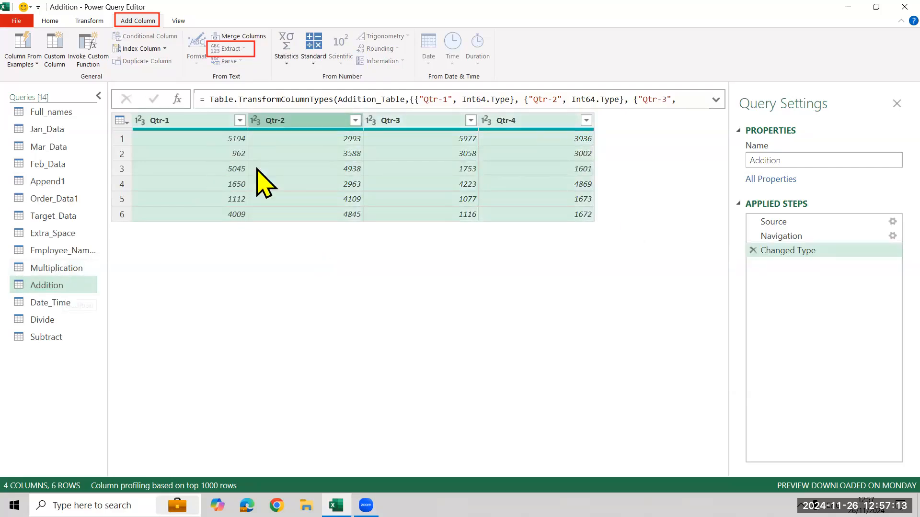
{"action": "left_click", "coordinate": [322, 67]}
{"action": "left_click", "coordinate": [331, 76]}
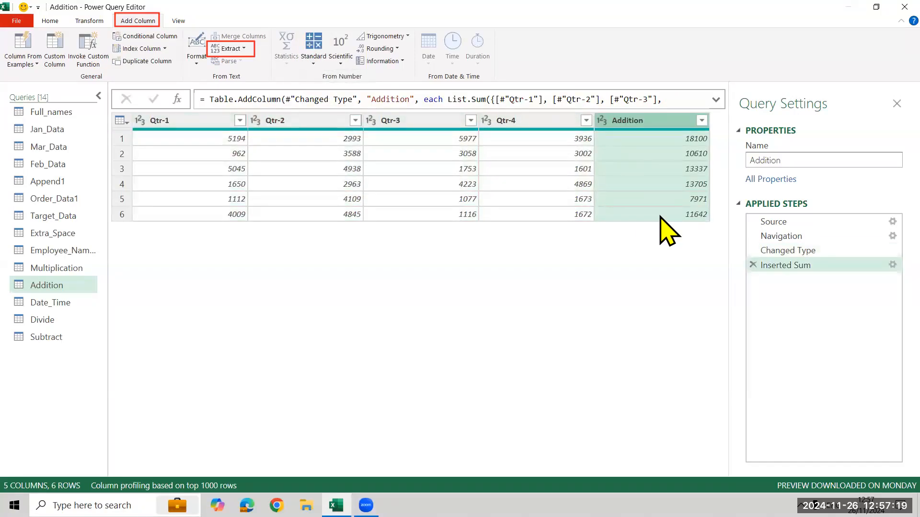
In the Subtract query, add a column that subtracts Expenses from Earnings.
{"action": "left_click", "coordinate": [47, 337]}
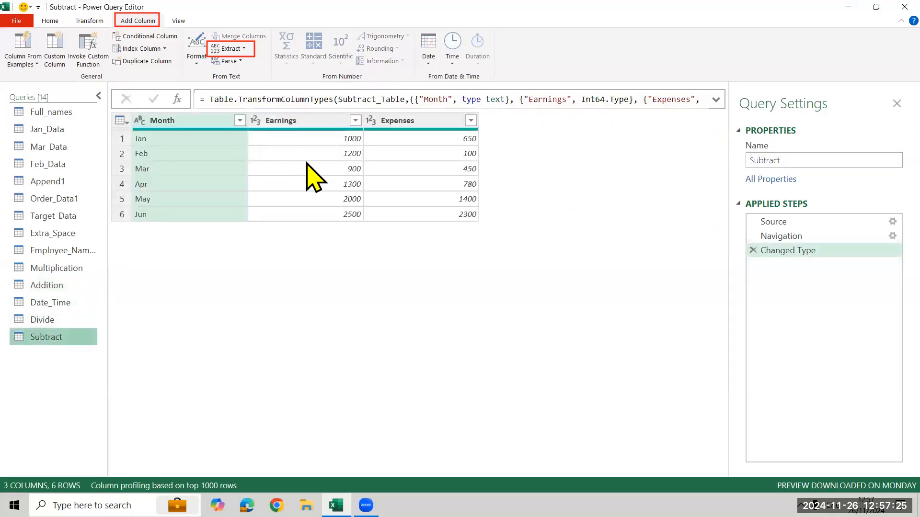
{"action": "left_click", "coordinate": [303, 121]}
{"action": "left_click", "coordinate": [435, 120]}
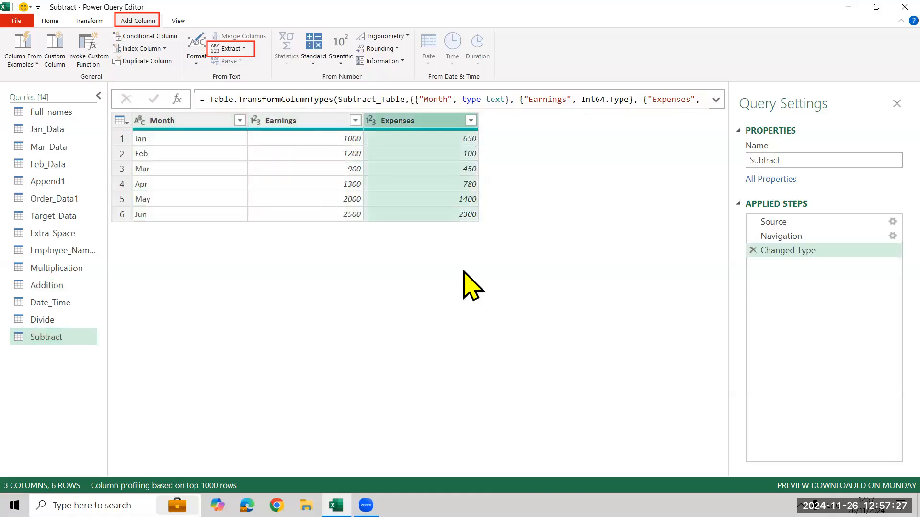
{"action": "left_click", "coordinate": [309, 148]}
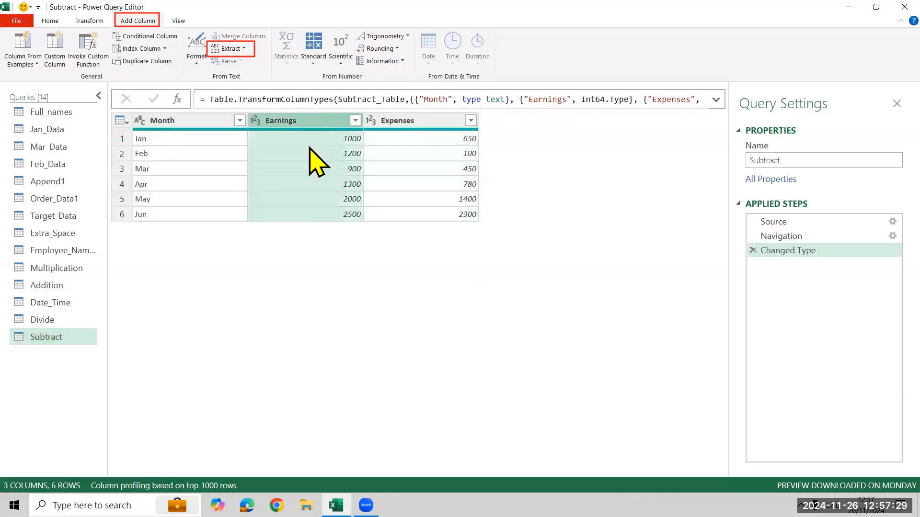
{"action": "left_click", "coordinate": [401, 123], "text": "ctrl"}
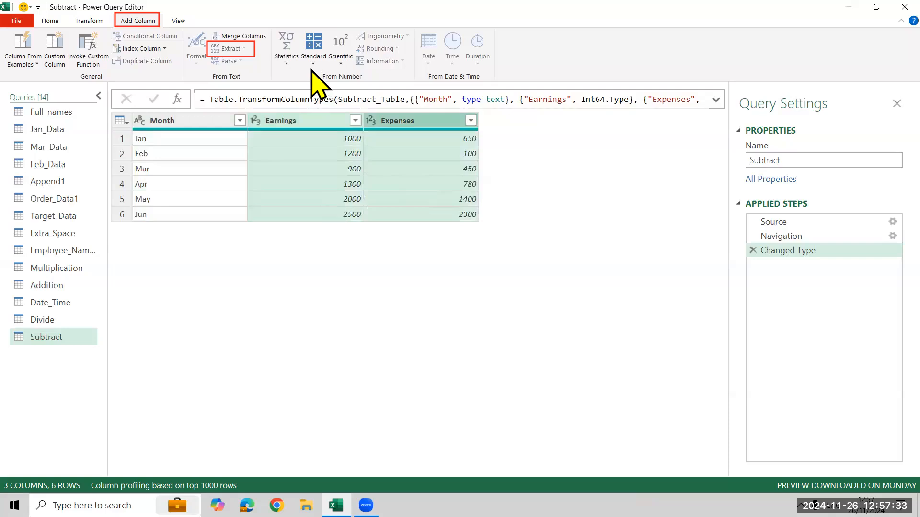
{"action": "left_click", "coordinate": [313, 55]}
{"action": "left_click", "coordinate": [338, 103]}
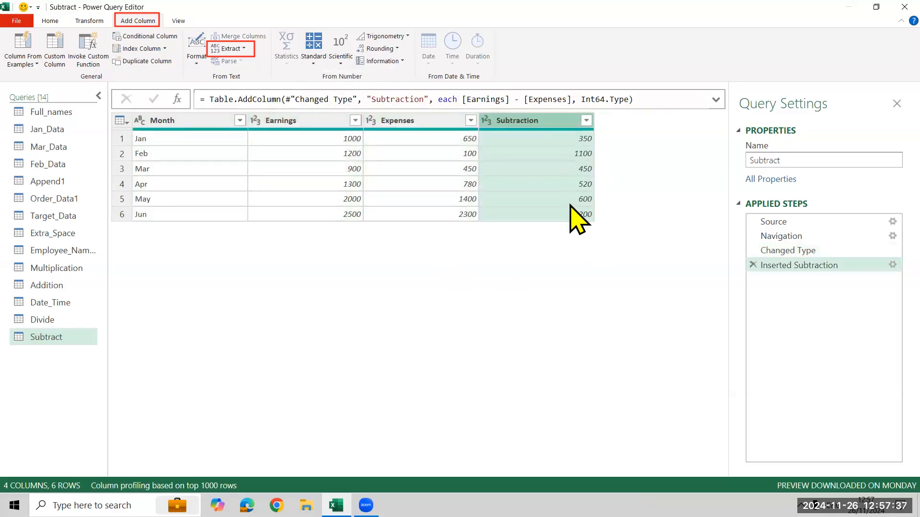
In the Multiplication query, add a column that multiplies Price by Quantity.
{"action": "left_click", "coordinate": [34, 269]}
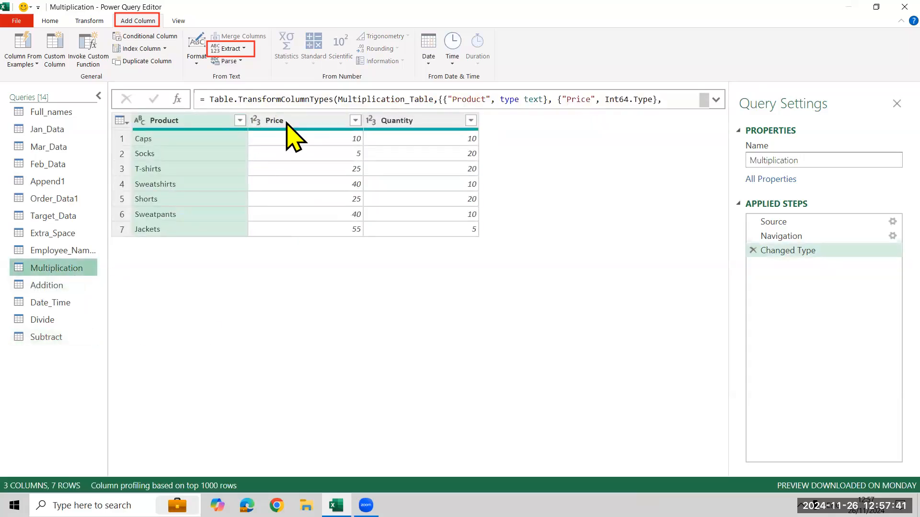
{"action": "left_click", "coordinate": [288, 126]}
{"action": "left_click", "coordinate": [438, 185], "text": "ctrl"}
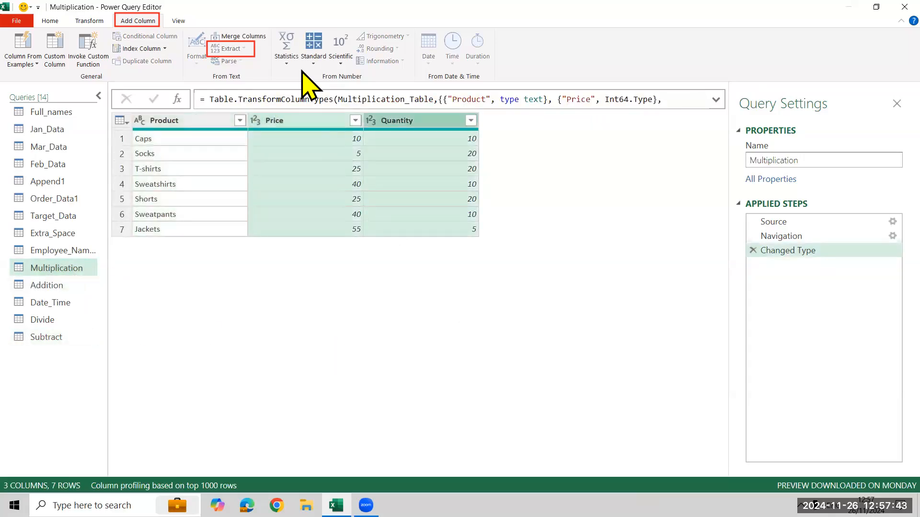
{"action": "left_click", "coordinate": [312, 62]}
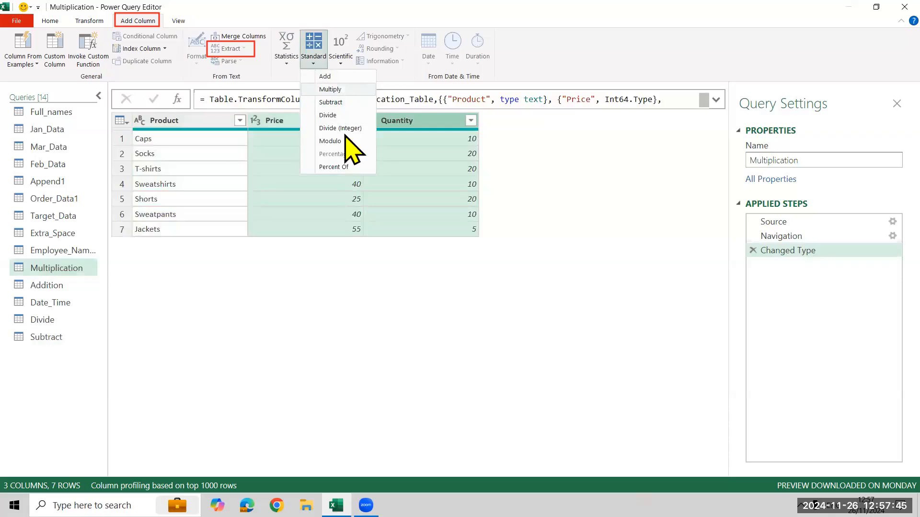
{"action": "left_click", "coordinate": [330, 89]}
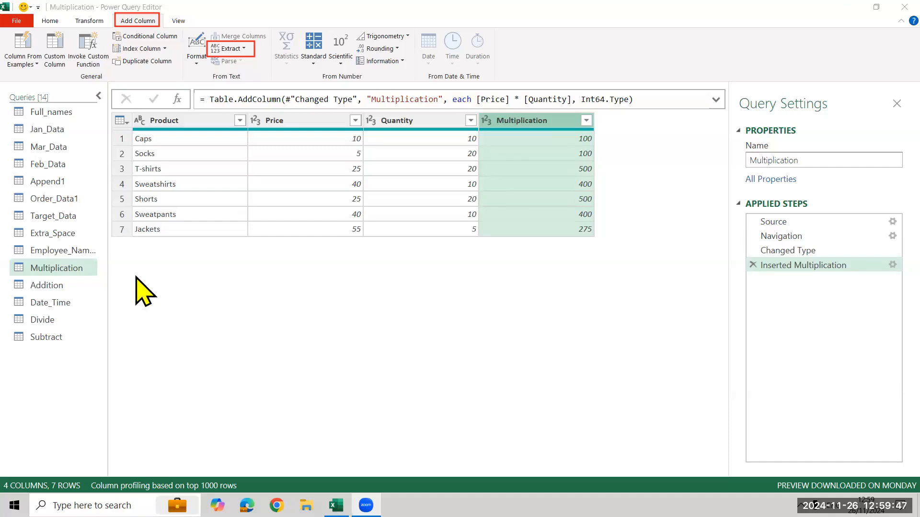
{"action": "left_click", "coordinate": [62, 287]}
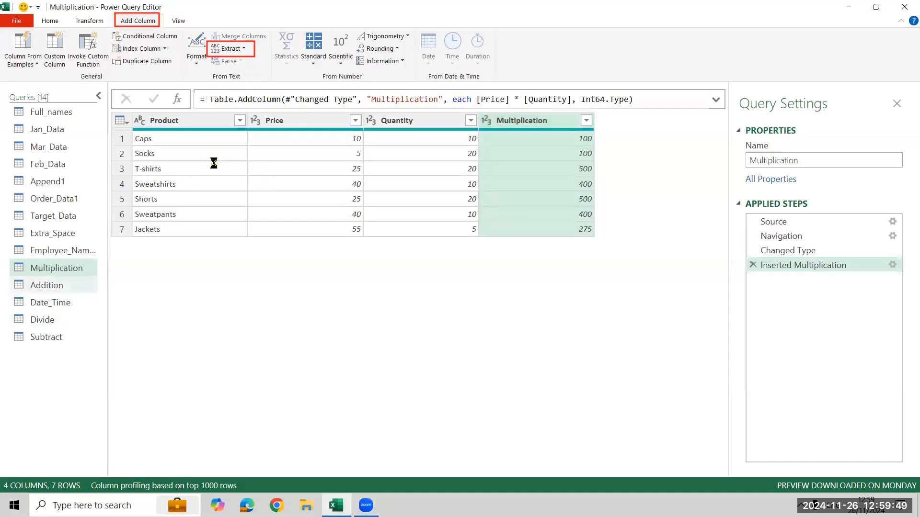
{"action": "left_click", "coordinate": [316, 54]}
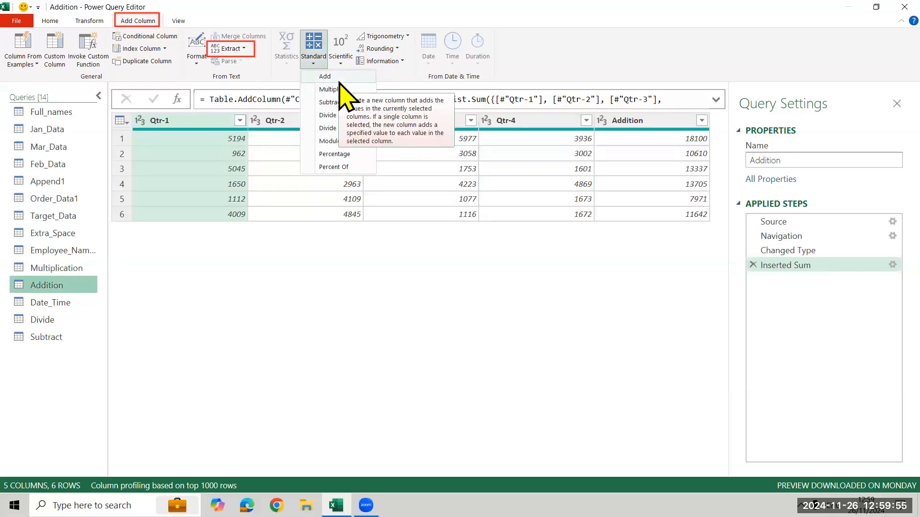
In the Divide query, add a column dividing Delivered by Ordered and change the new column's data type to Percentage.
{"action": "left_click", "coordinate": [61, 325]}
{"action": "left_click", "coordinate": [61, 325]}
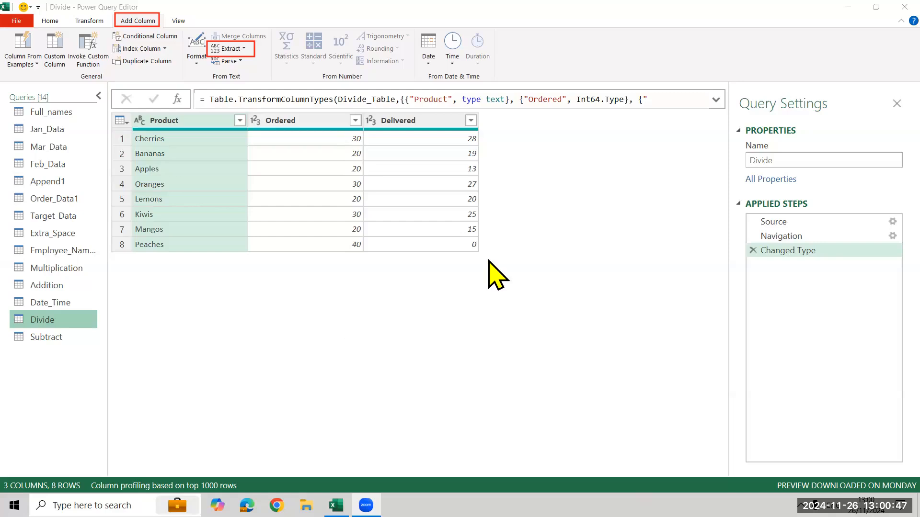
{"action": "left_click", "coordinate": [304, 122]}
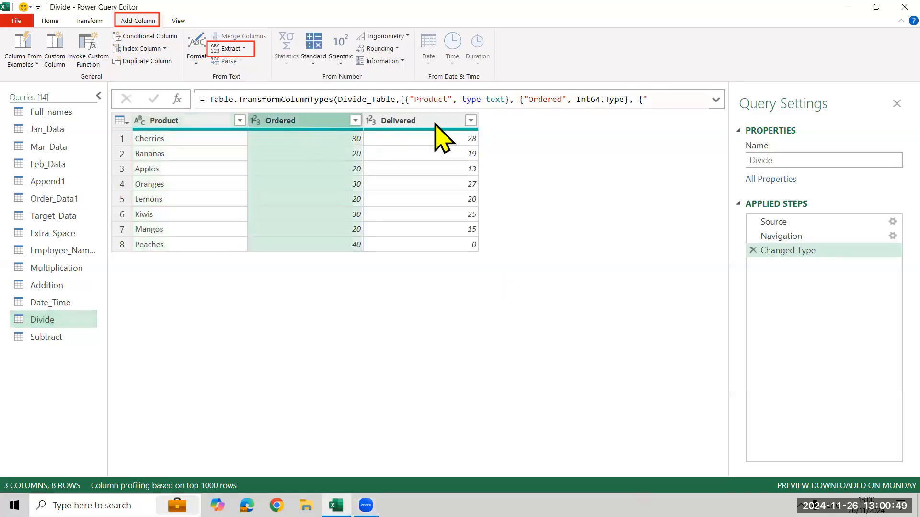
{"action": "left_click", "coordinate": [437, 204]}
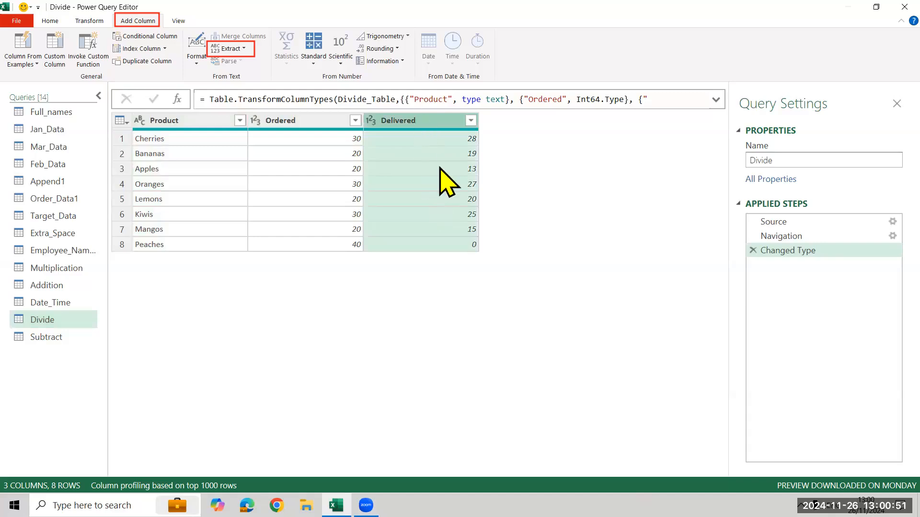
{"action": "left_click", "coordinate": [312, 126], "text": "ctrl"}
{"action": "left_click", "coordinate": [314, 56]}
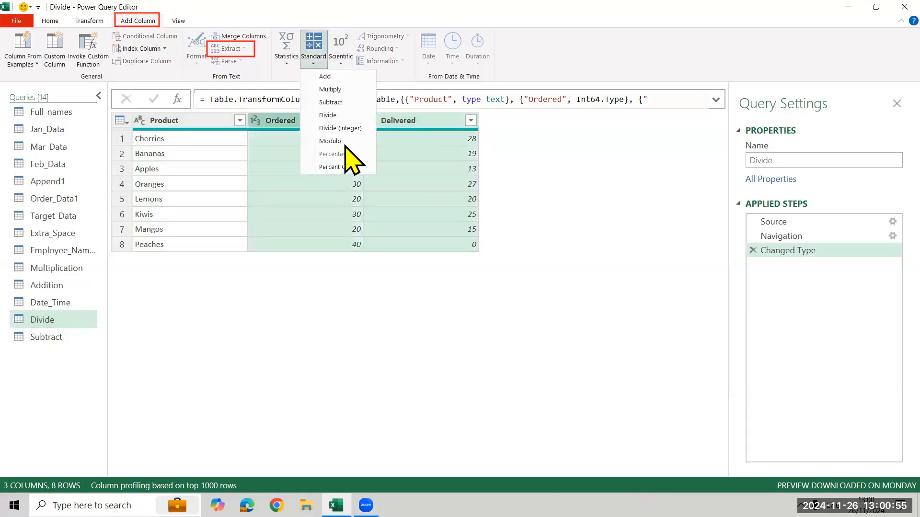
{"action": "left_click", "coordinate": [345, 118]}
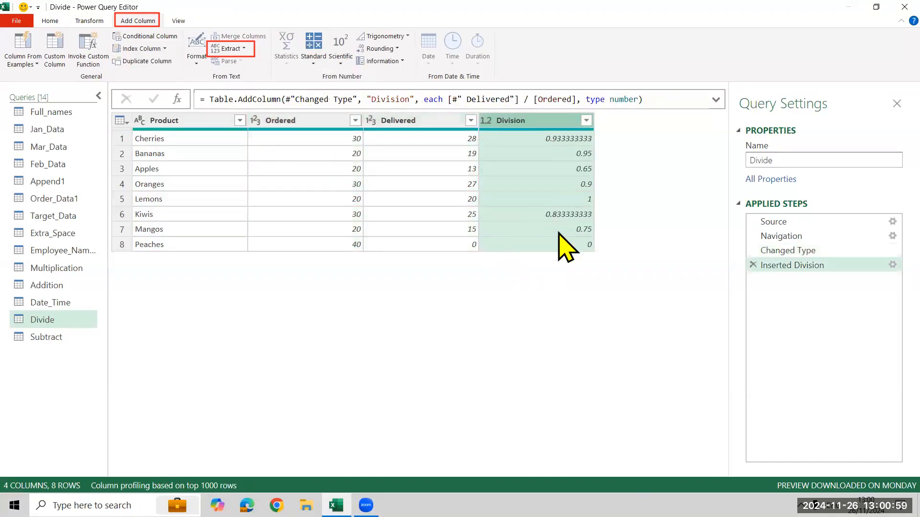
{"action": "left_click", "coordinate": [486, 120]}
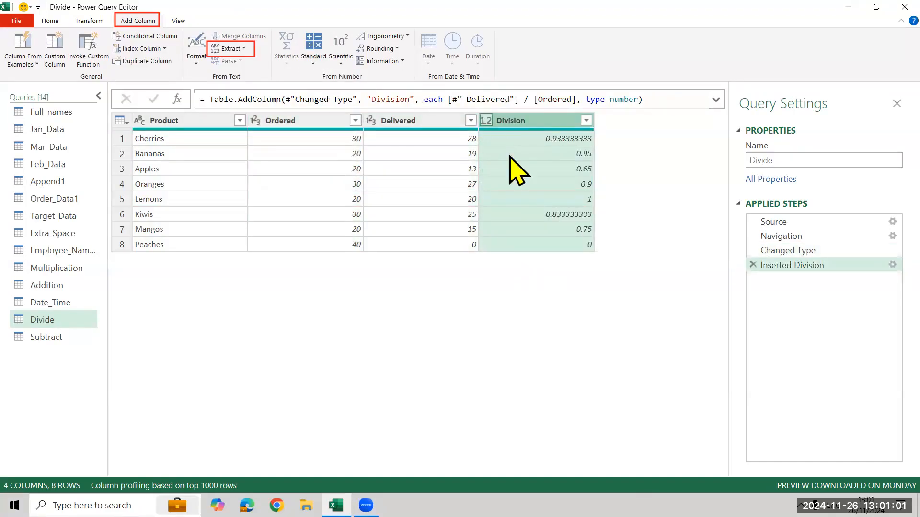
{"action": "left_click", "coordinate": [435, 164]}
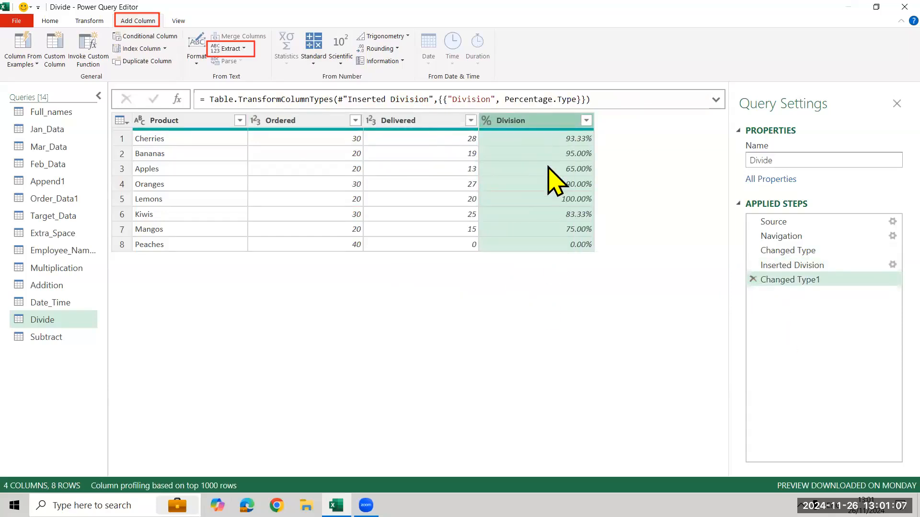
Add a Percent Of column for Delivered relative to Ordered and set its data type to Percentage.
{"action": "left_click", "coordinate": [435, 120]}
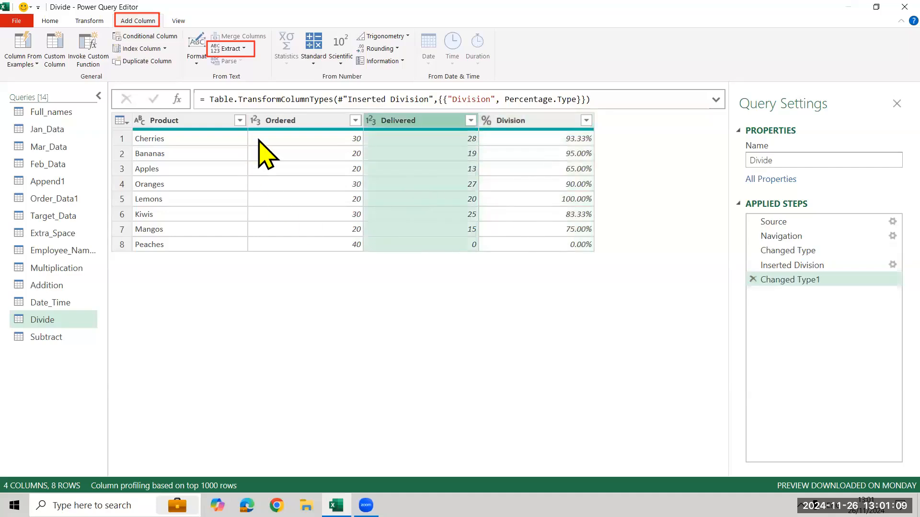
{"action": "left_click", "coordinate": [295, 121], "text": "ctrl"}
{"action": "left_click", "coordinate": [314, 61]}
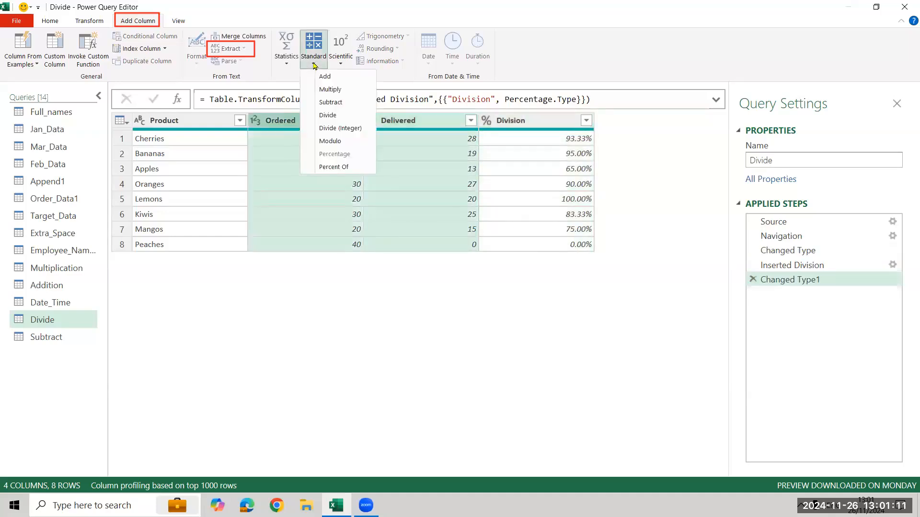
{"action": "left_click", "coordinate": [335, 167]}
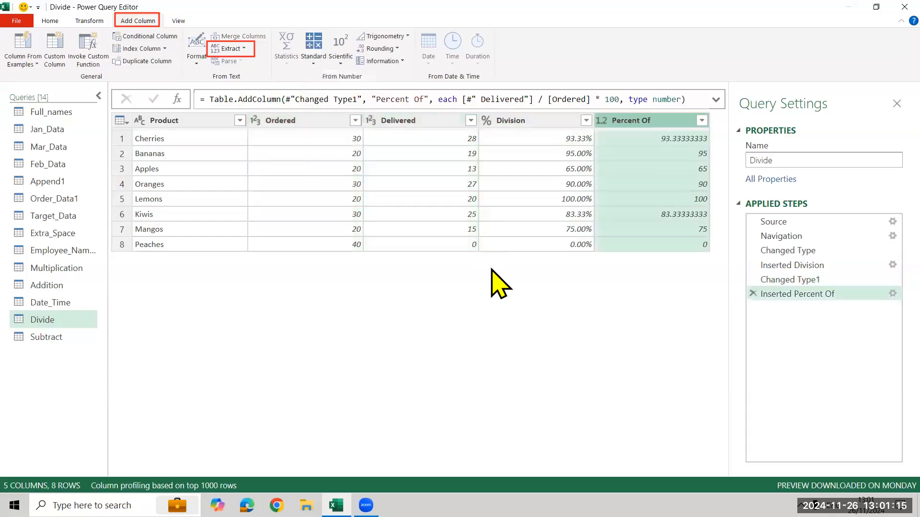
{"action": "left_click", "coordinate": [599, 120]}
{"action": "left_click", "coordinate": [537, 163]}
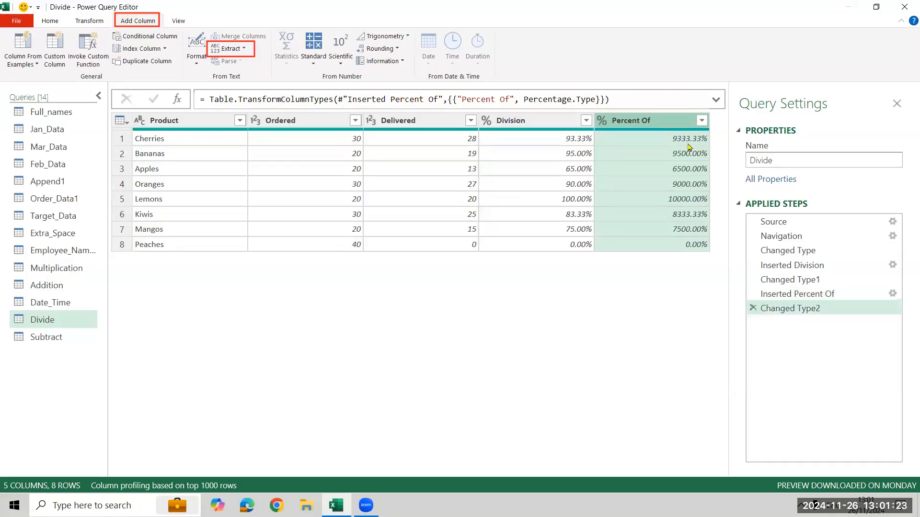
Delete the Percent Of column's type change and the Percent Of insertion from the applied steps.
{"action": "left_click", "coordinate": [753, 308]}
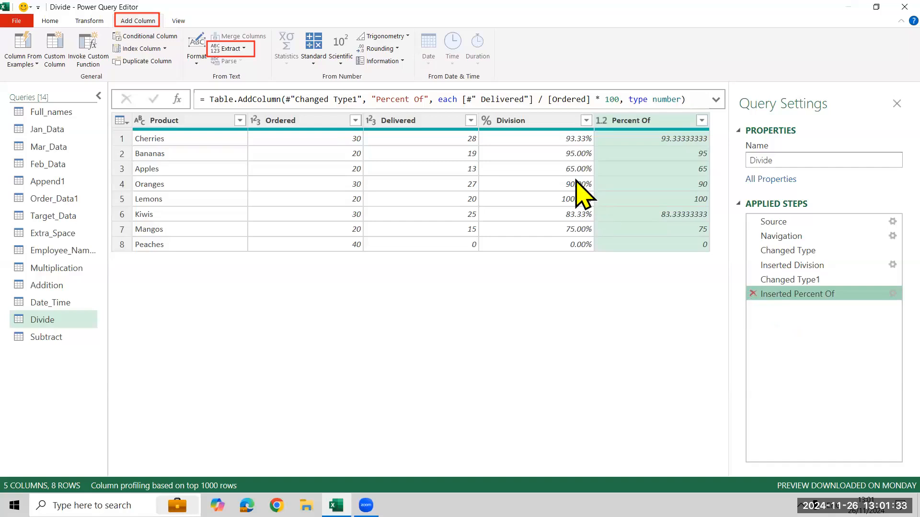
{"action": "left_click", "coordinate": [752, 293]}
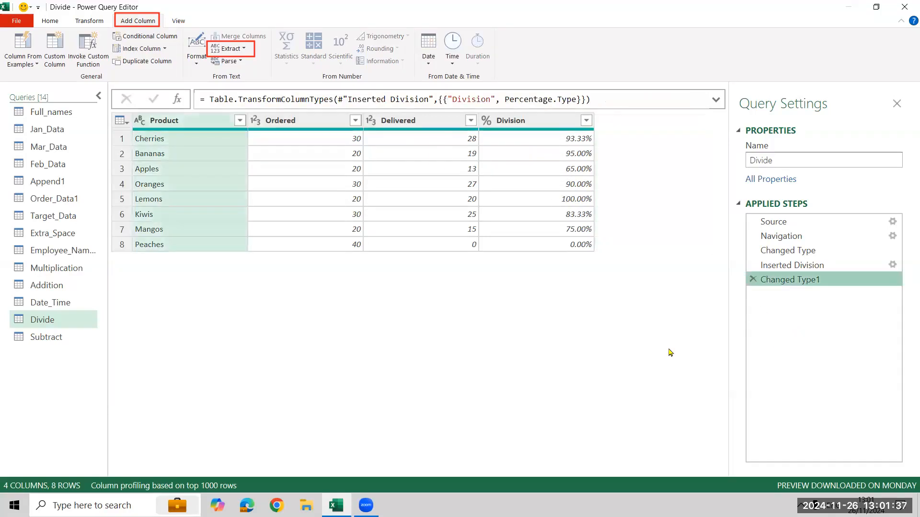
Review the standard arithmetic operations for Delivered and Ordered, plus the data type choices for the Division column.
{"action": "left_click", "coordinate": [416, 120]}
{"action": "left_click", "coordinate": [290, 120], "text": "ctrl"}
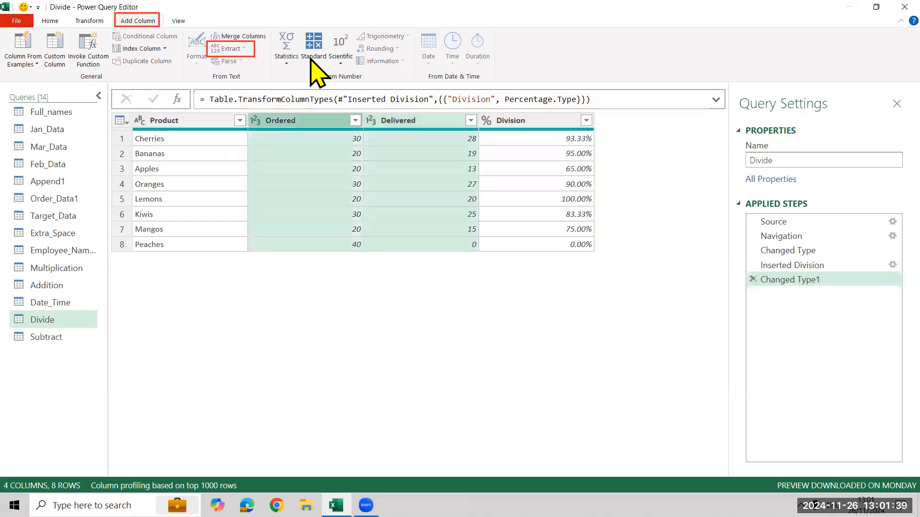
{"action": "left_click", "coordinate": [315, 57]}
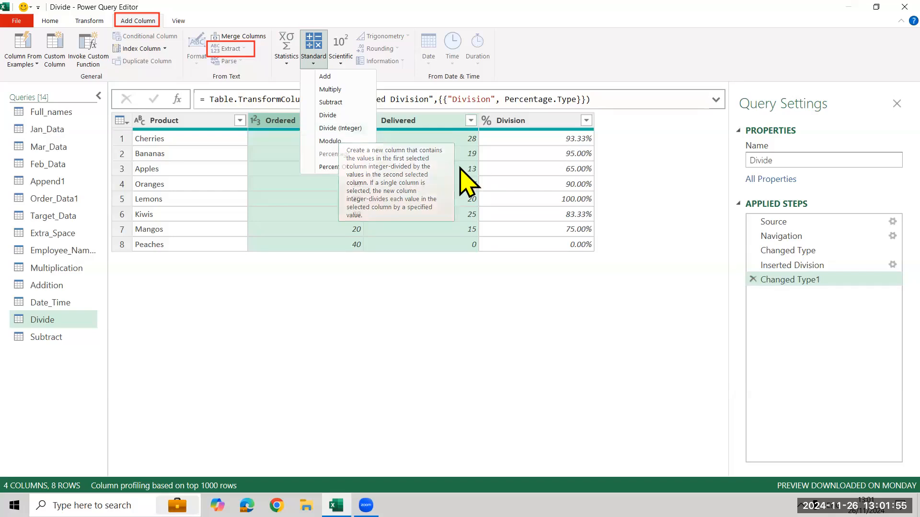
{"action": "left_click", "coordinate": [489, 126]}
{"action": "left_click", "coordinate": [488, 123]}
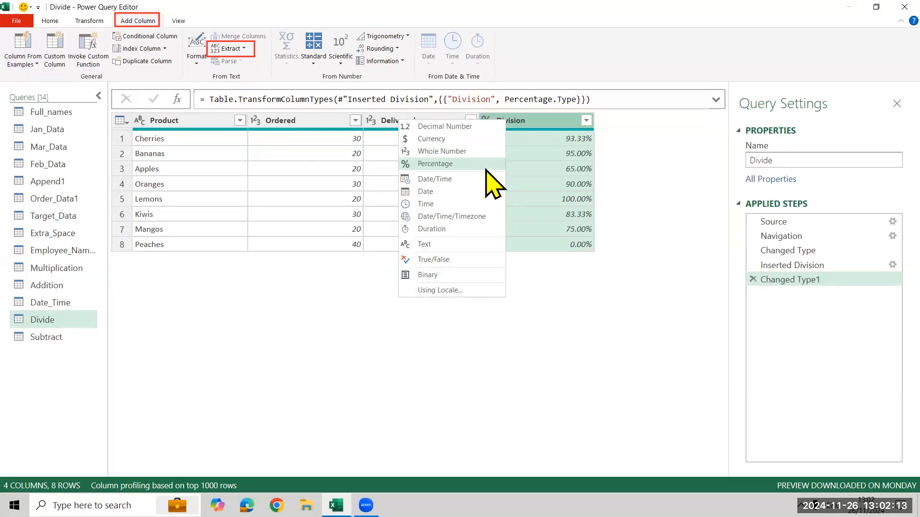
{"action": "left_click", "coordinate": [241, 304]}
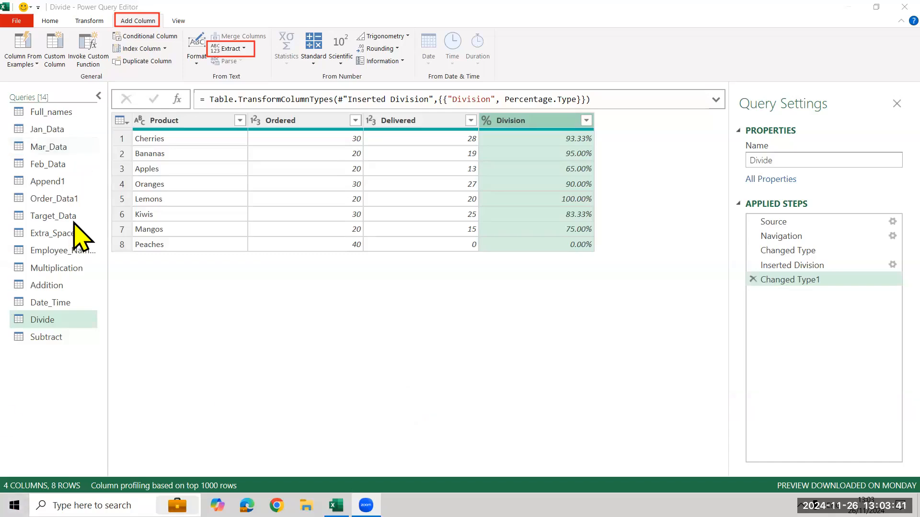
Open the Order_Data1 query and examine the filter values of the Quantity column.
{"action": "left_click", "coordinate": [86, 198]}
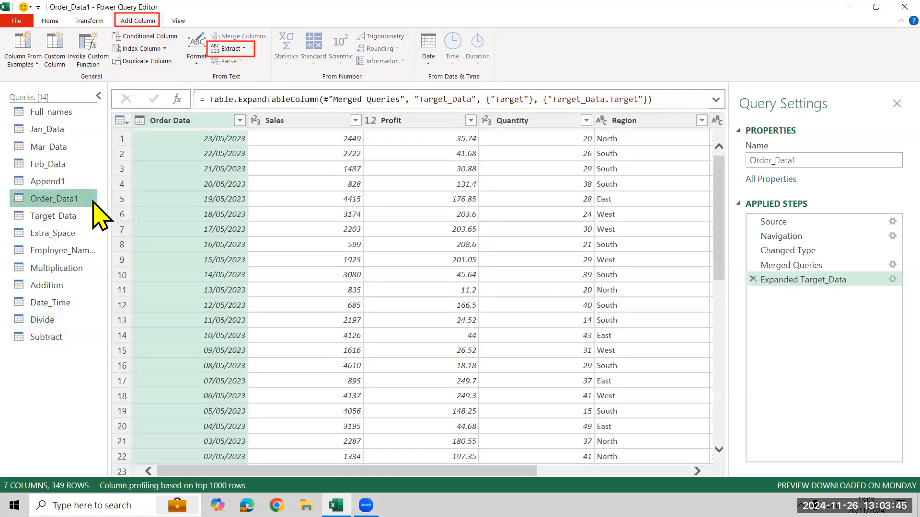
{"action": "left_click_drag", "start_coordinate": [164, 470], "coordinate": [503, 256]}
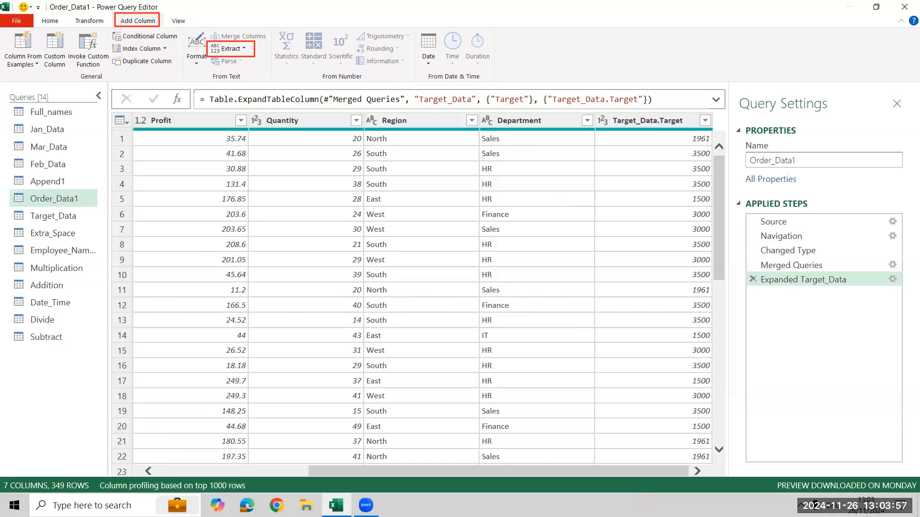
{"action": "left_click", "coordinate": [201, 472]}
{"action": "left_click_drag", "start_coordinate": [202, 471], "coordinate": [320, 472]}
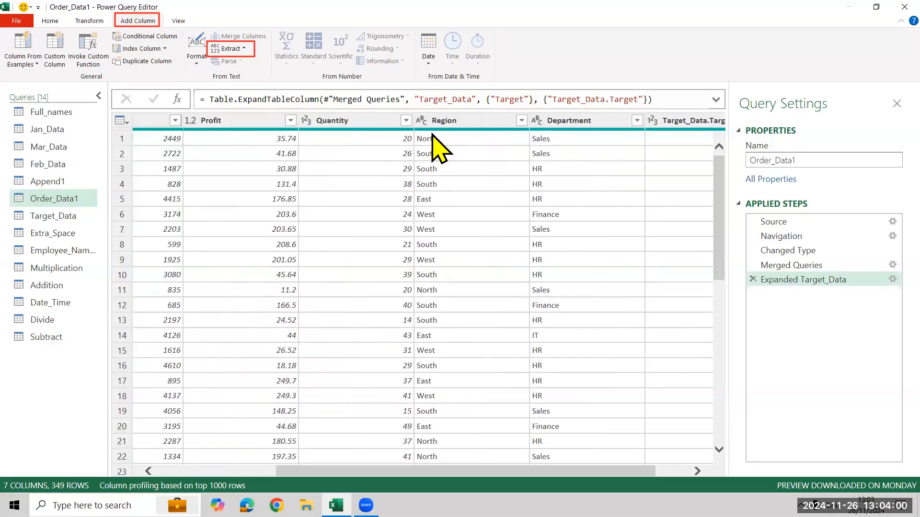
{"action": "left_click", "coordinate": [406, 120]}
{"action": "scroll", "coordinate": [203, 322], "scroll_direction": "down", "scroll_amount": 9}
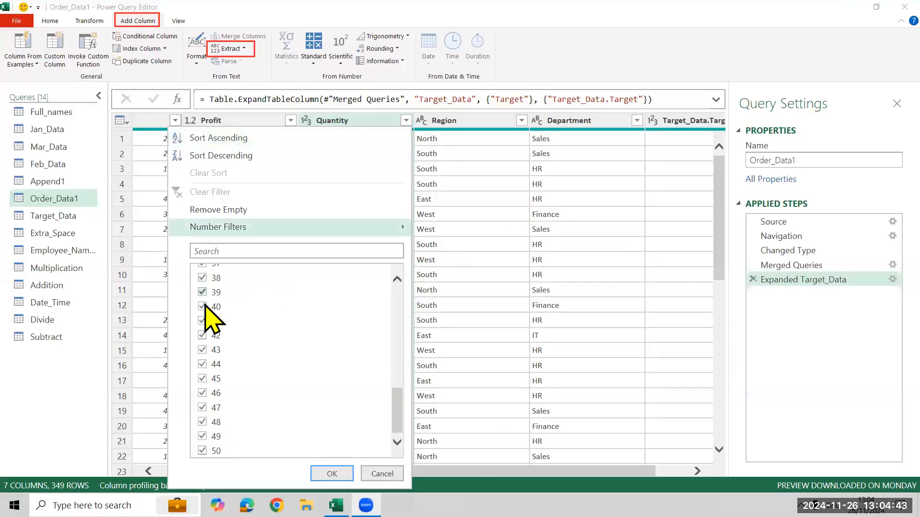
{"action": "scroll", "coordinate": [211, 308], "scroll_direction": "up", "scroll_amount": 10}
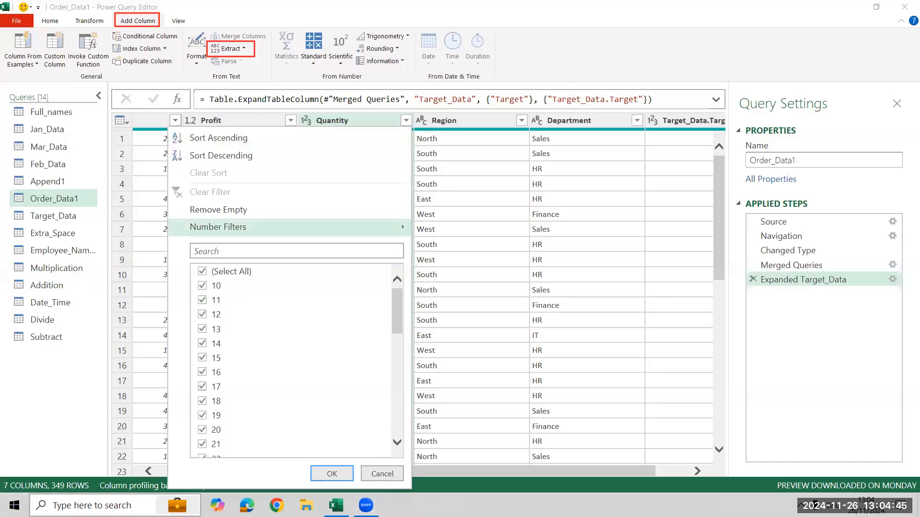
Open a blank Notepad note over the query data and enlarge its text to 240%.
{"action": "key", "text": "super"}
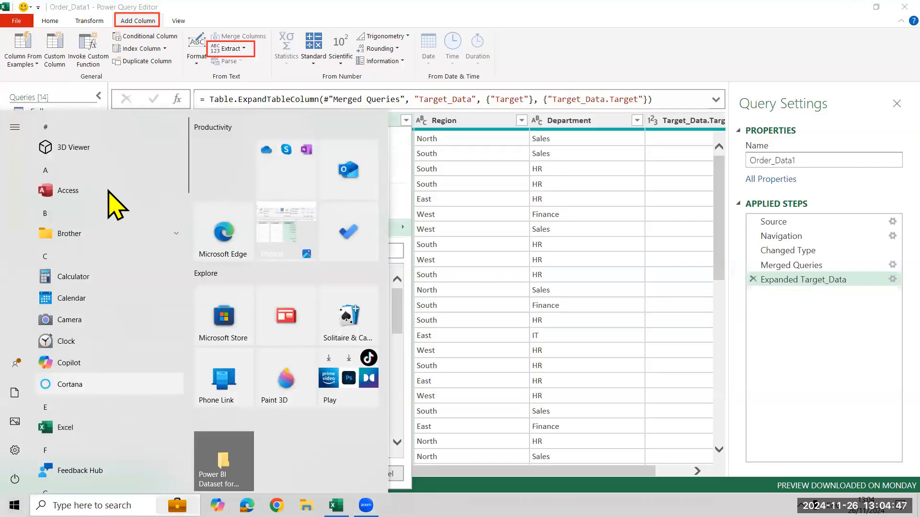
{"action": "left_click", "coordinate": [96, 505]}
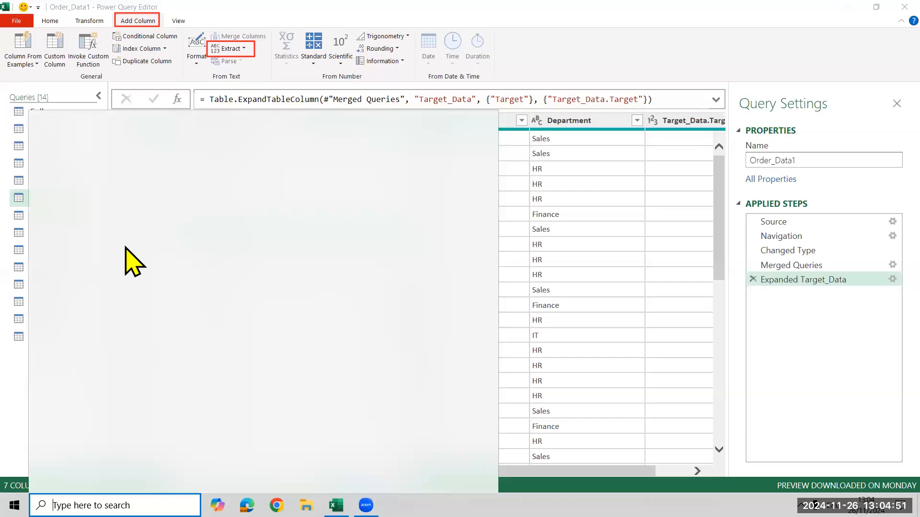
{"action": "type", "text": "n"}
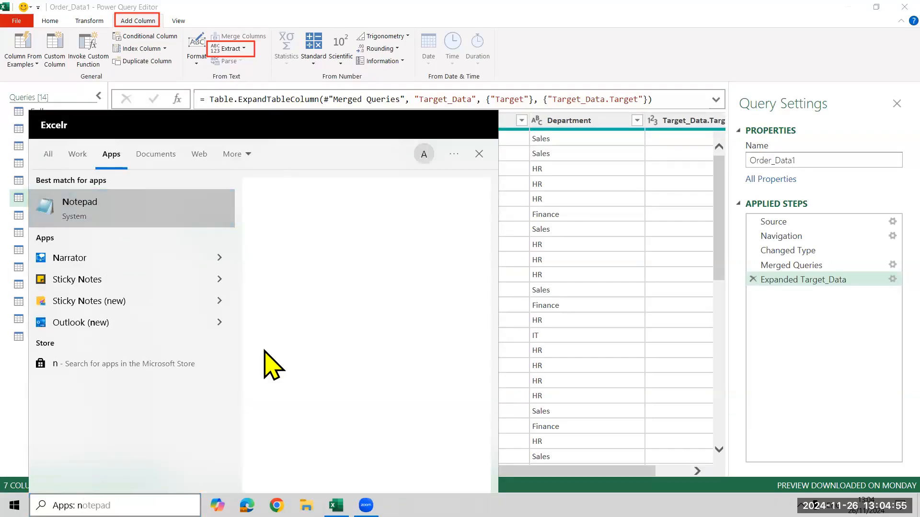
{"action": "key", "text": "Return"}
{"action": "left_click_drag", "start_coordinate": [643, 249], "coordinate": [648, 151]}
{"action": "key", "text": "ctrl+plus"}
{"action": "key", "text": "ctrl+plus"}
{"action": "key", "text": "ctrl+plus"}
{"action": "key", "text": "ctrl+plus"}
{"action": "key", "text": "ctrl+plus"}
{"action": "key", "text": "ctrl+plus"}
{"action": "key", "text": "ctrl+plus"}
{"action": "key", "text": "ctrl+plus"}
{"action": "key", "text": "ctrl+plus"}
{"action": "key", "text": "ctrl+plus"}
{"action": "key", "text": "ctrl+plus"}
{"action": "key", "text": "ctrl+plus"}
{"action": "key", "text": "ctrl+plus"}
{"action": "key", "text": "ctrl+plus"}
Write the rule "Qty<20 Bad" as the note's first line.
{"action": "type", "text": "Qty<"}
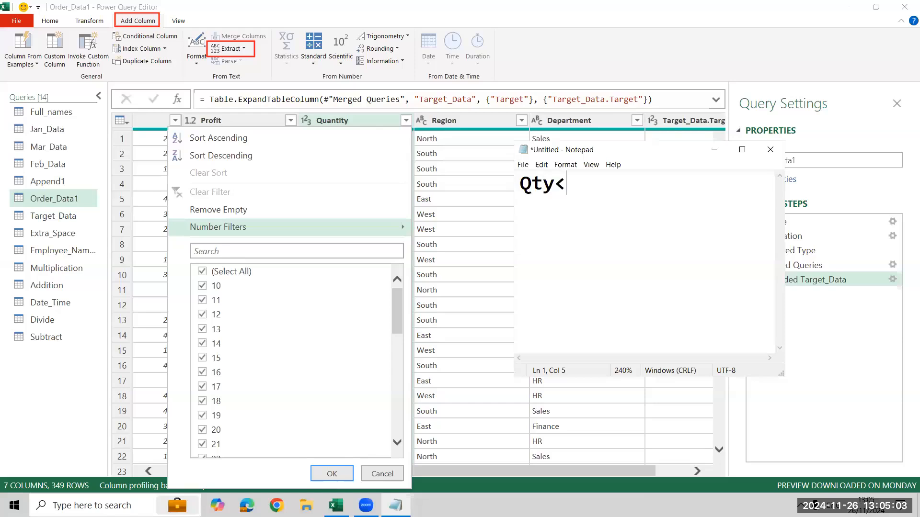
{"action": "type", "text": "20 Bad"}
{"action": "key", "text": "Return"}
{"action": "type", "text": "Qty>"}
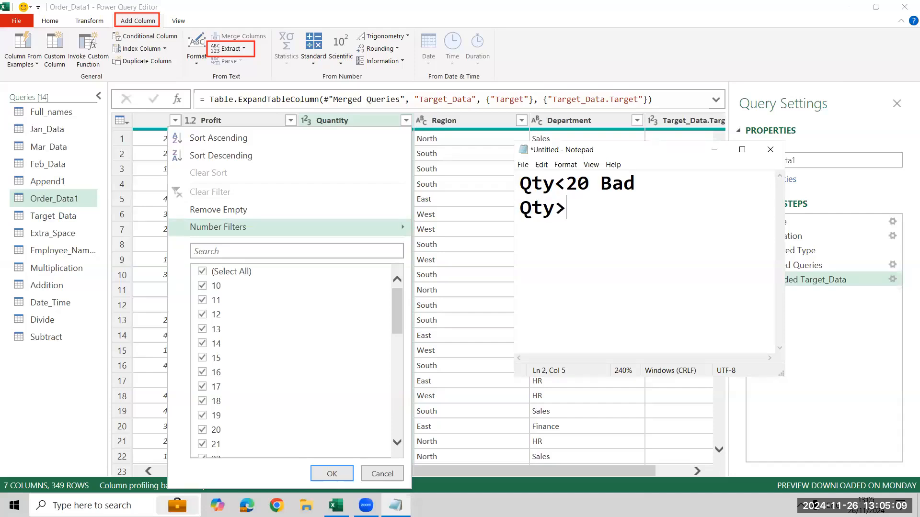
{"action": "type", "text": "35 Exc"}
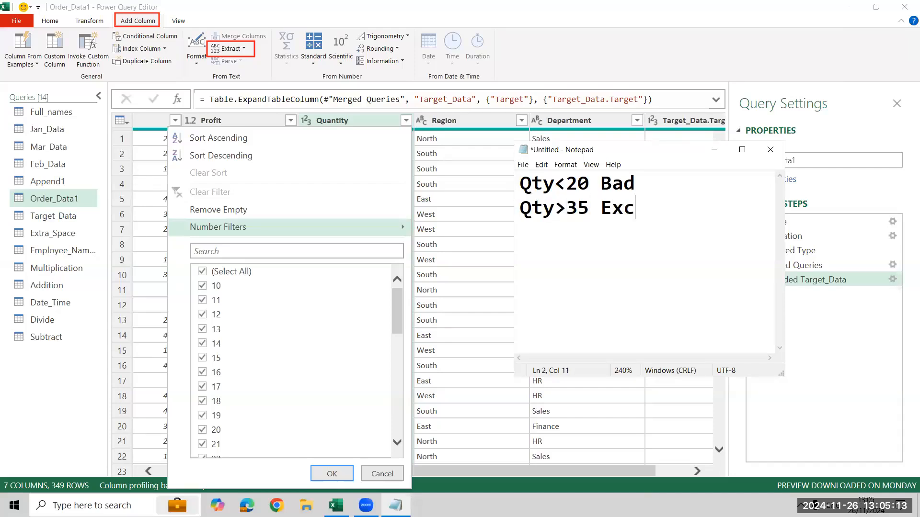
{"action": "type", "text": "ellect"}
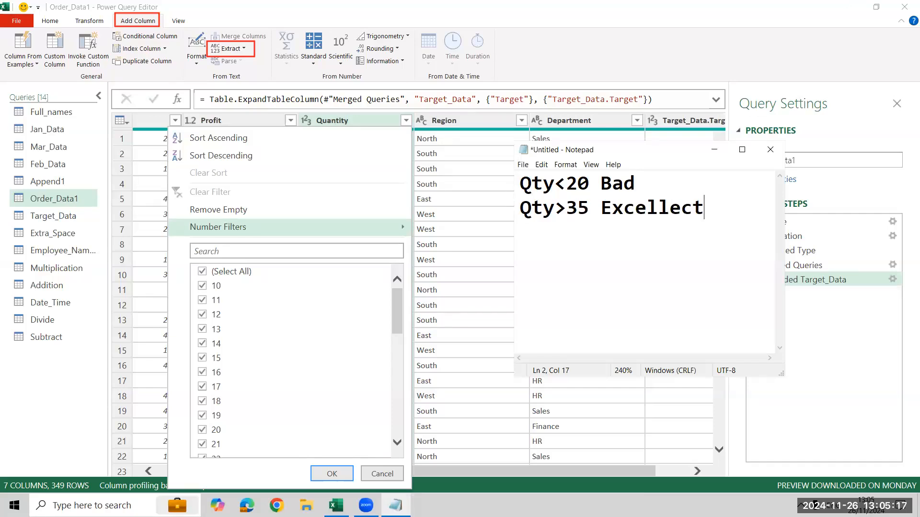
{"action": "key", "text": "Up"}
{"action": "key", "text": "Right"}
{"action": "key", "text": "shift+Right"}
{"action": "key", "text": "shift+Right"}
{"action": "key", "text": "shift+Right"}
{"action": "key", "text": "shift+Right"}
{"action": "key", "text": "shift+Right"}
{"action": "key", "text": "shift+Right"}
{"action": "key", "text": "shift+Right"}
{"action": "key", "text": "shift+Right"}
{"action": "key", "text": "shift+Right"}
{"action": "key", "text": "shift+Right"}
{"action": "key", "text": "shift+Right"}
{"action": "key", "text": "shift+Right"}
{"action": "key", "text": "shift+Right"}
{"action": "key", "text": "shift+Right"}
{"action": "key", "text": "shift+Right"}
{"action": "key", "text": "shift+Right"}
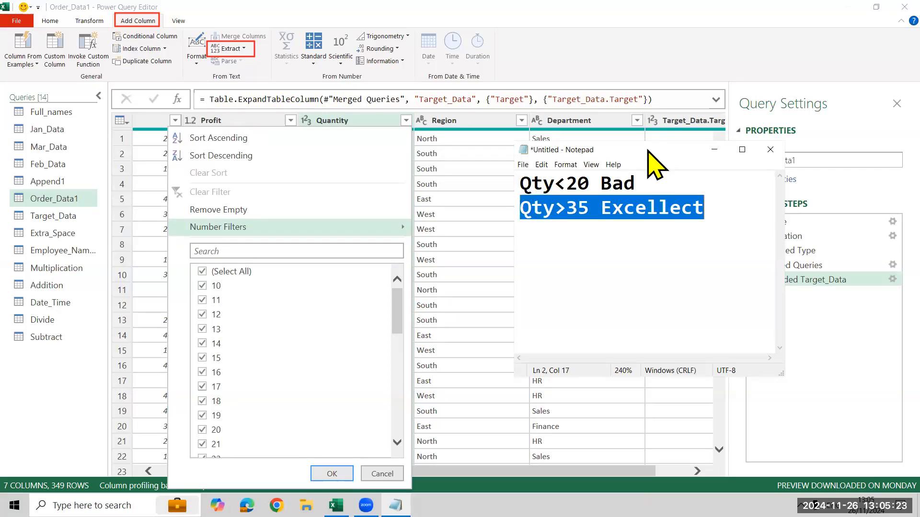
{"action": "key", "text": "BackSpace"}
Write the rule "Qty>=20 Good" on the note's second line, then minimise the note and close the Quantity filter list.
{"action": "type", "text": "Qty"}
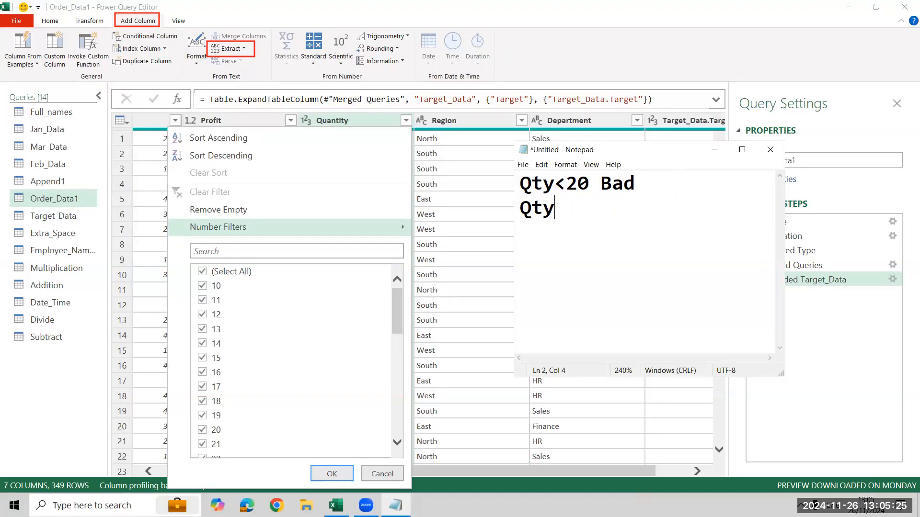
{"action": "type", "text": ">=20Good"}
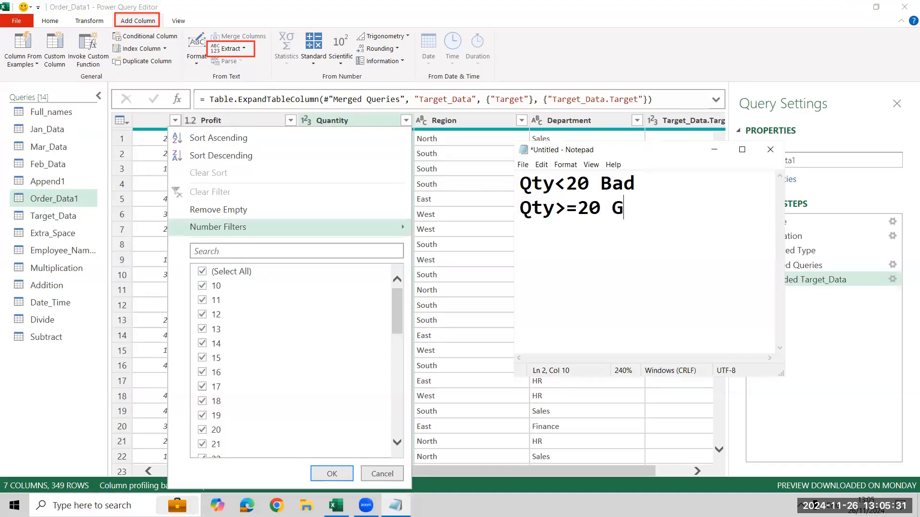
{"action": "key", "text": "Return"}
{"action": "key", "text": "shift+Up"}
{"action": "key", "text": "shift+Up"}
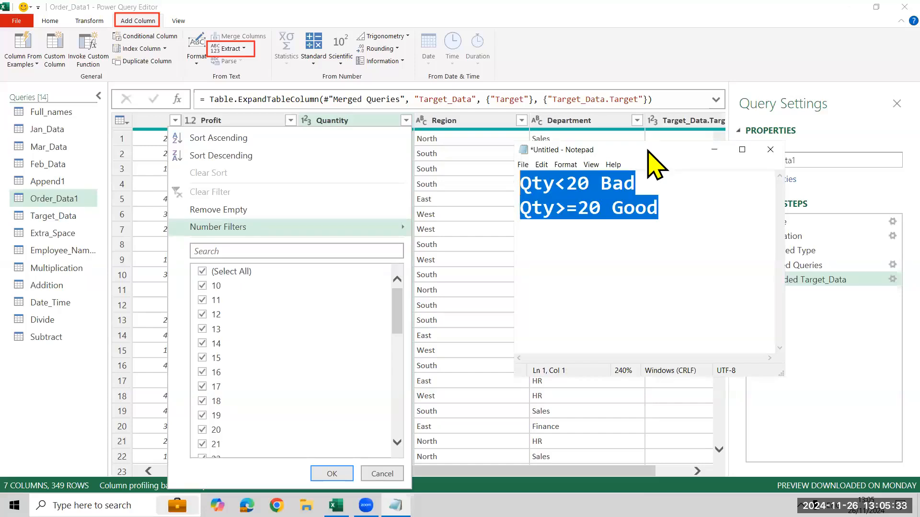
{"action": "left_click", "coordinate": [714, 150]}
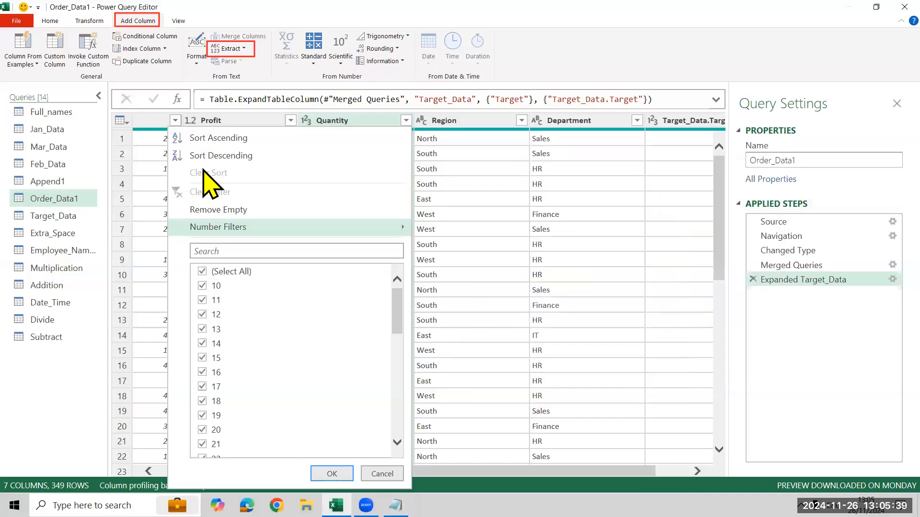
{"action": "left_click", "coordinate": [344, 129]}
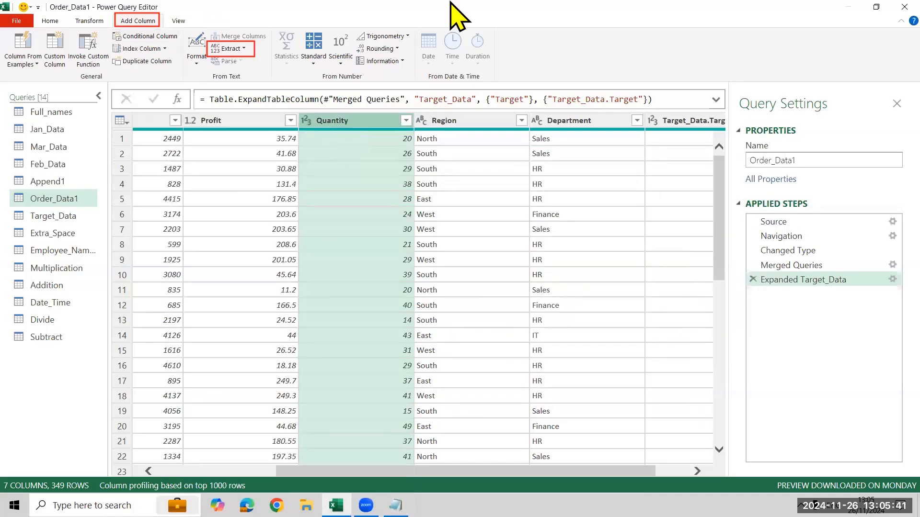
{"action": "left_click", "coordinate": [254, 49]}
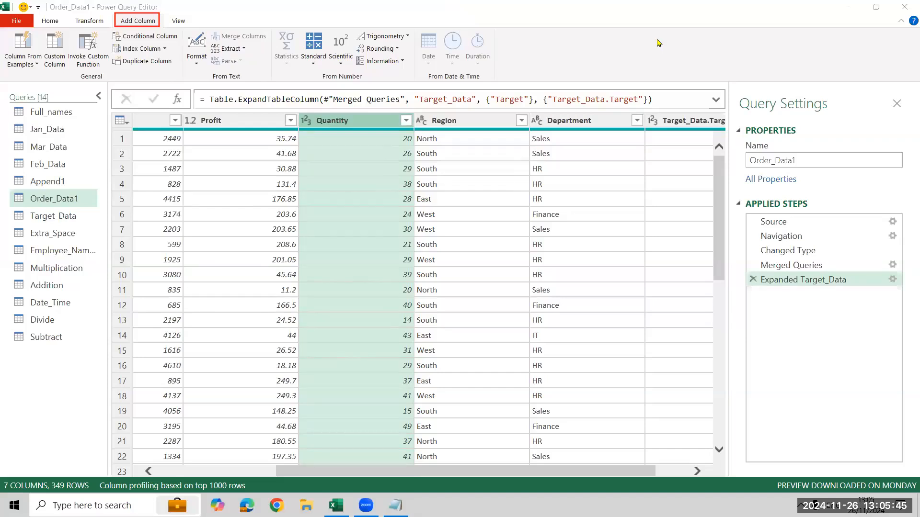
{"action": "left_click_drag", "start_coordinate": [106, 29], "coordinate": [182, 44]}
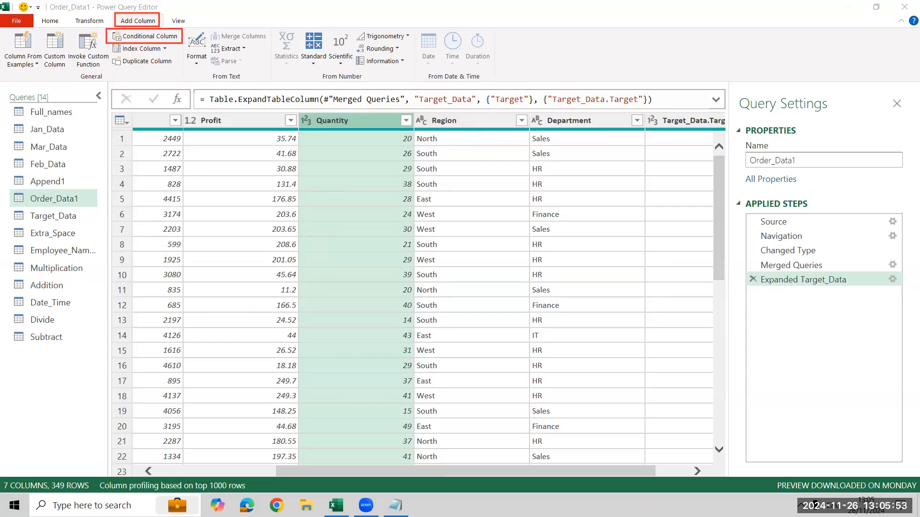
{"action": "left_click_drag", "start_coordinate": [298, 111], "coordinate": [382, 132]}
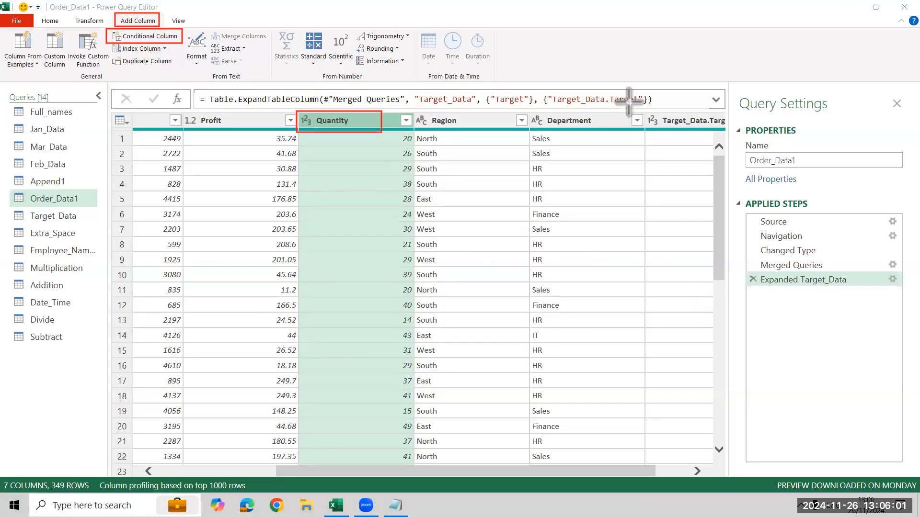
{"action": "key", "text": "ctrl+z"}
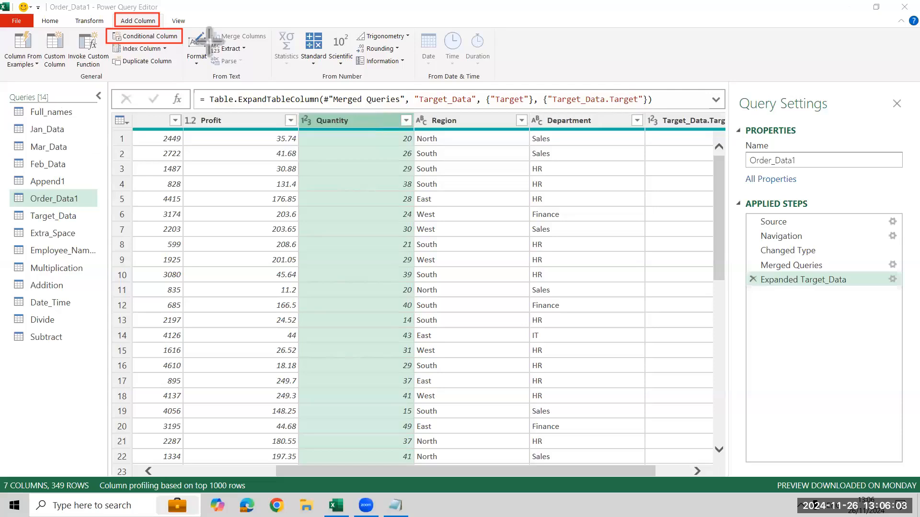
{"action": "key", "text": "Escape"}
Start a new conditional column in Order_Data1 and name it Qty Status.
{"action": "left_click", "coordinate": [138, 38]}
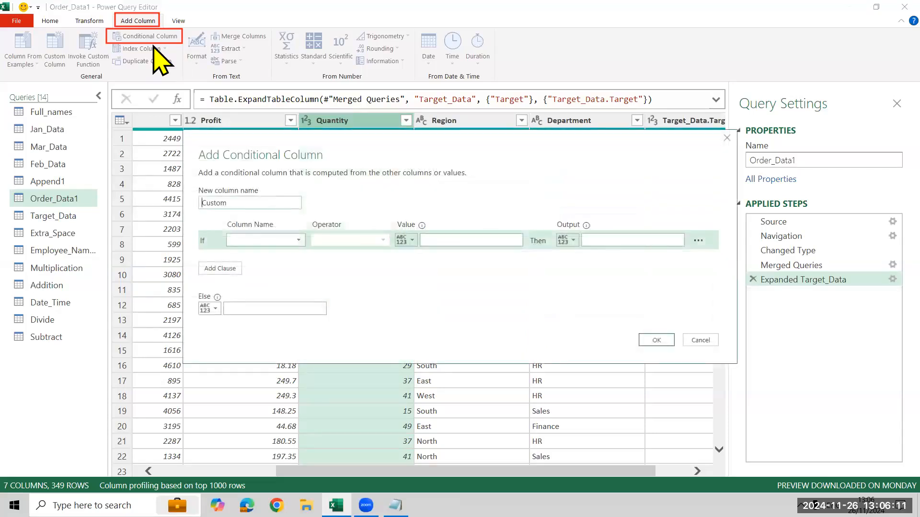
{"action": "double_click", "coordinate": [252, 201]}
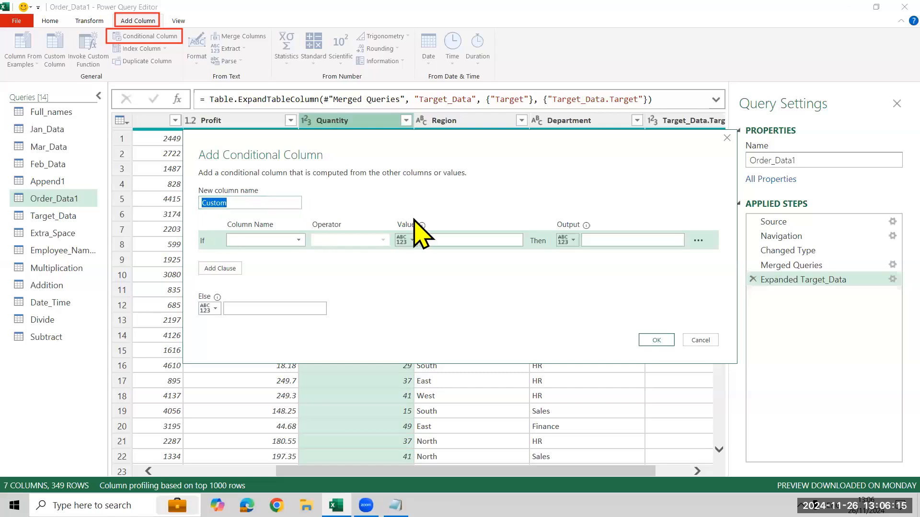
{"action": "key", "text": "BackSpace"}
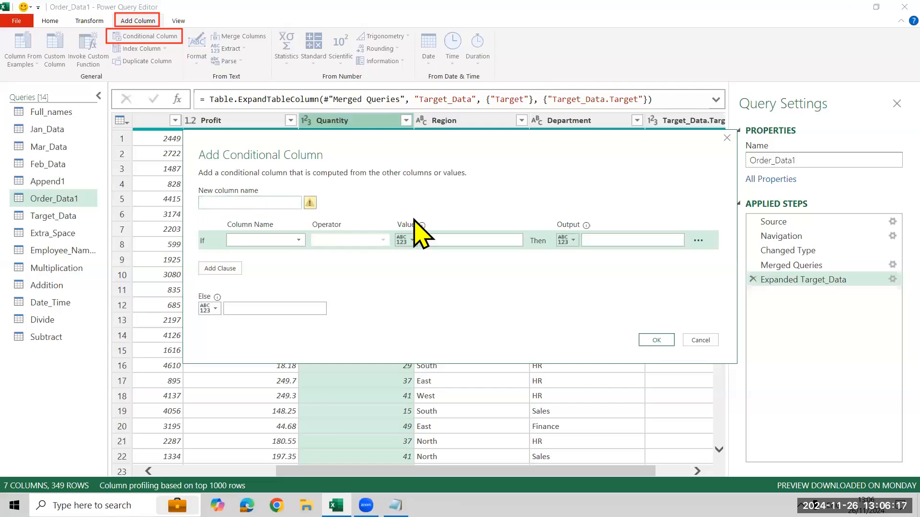
{"action": "type", "text": "Qty Status"}
Define the If clause to output Bad when Quantity is less than 20.
{"action": "left_click", "coordinate": [298, 240]}
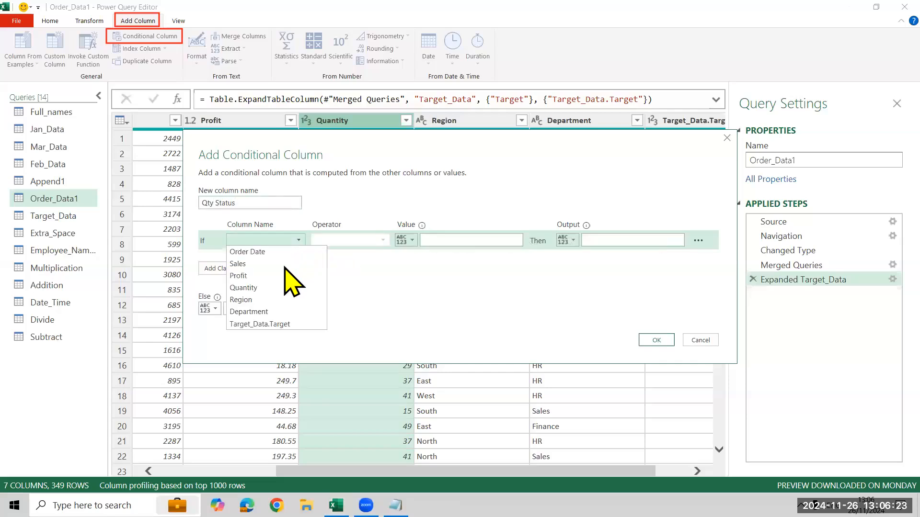
{"action": "left_click", "coordinate": [280, 288]}
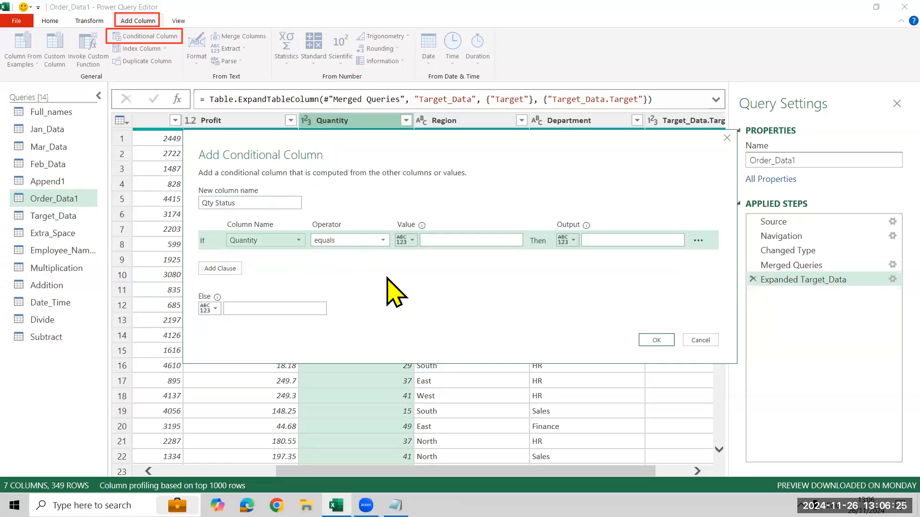
{"action": "left_click", "coordinate": [383, 241]}
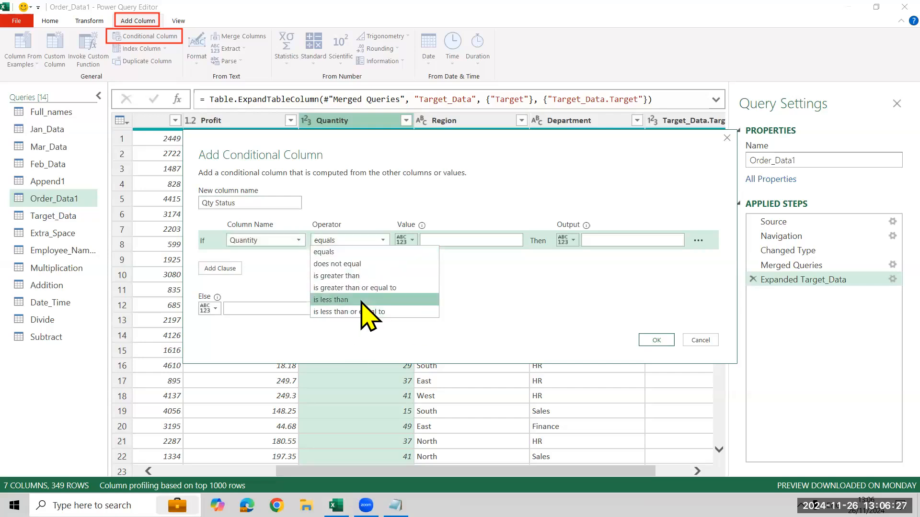
{"action": "left_click", "coordinate": [366, 299]}
{"action": "type", "text": "20"}
{"action": "left_click", "coordinate": [607, 239]}
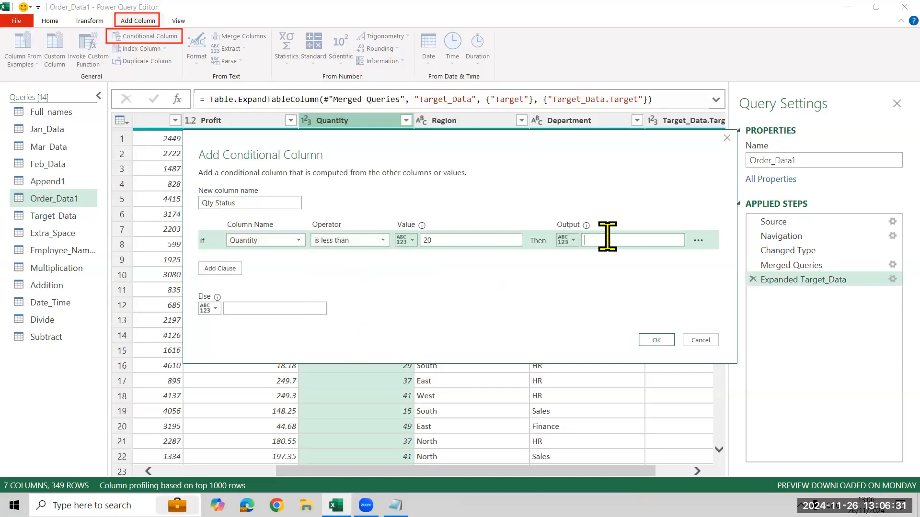
{"action": "type", "text": "Bad"}
Set the Else output to Good and create the Qty Status column.
{"action": "left_click", "coordinate": [304, 309]}
{"action": "type", "text": "Good"}
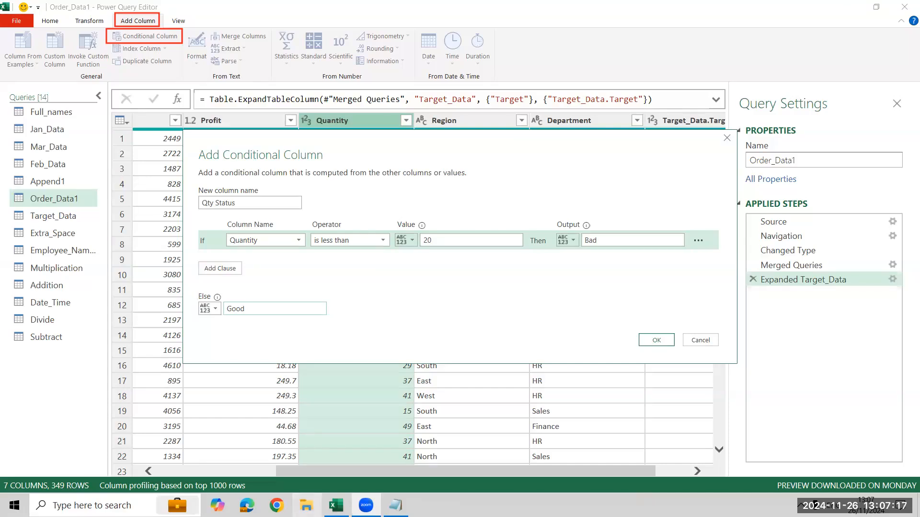
{"action": "left_click", "coordinate": [642, 340]}
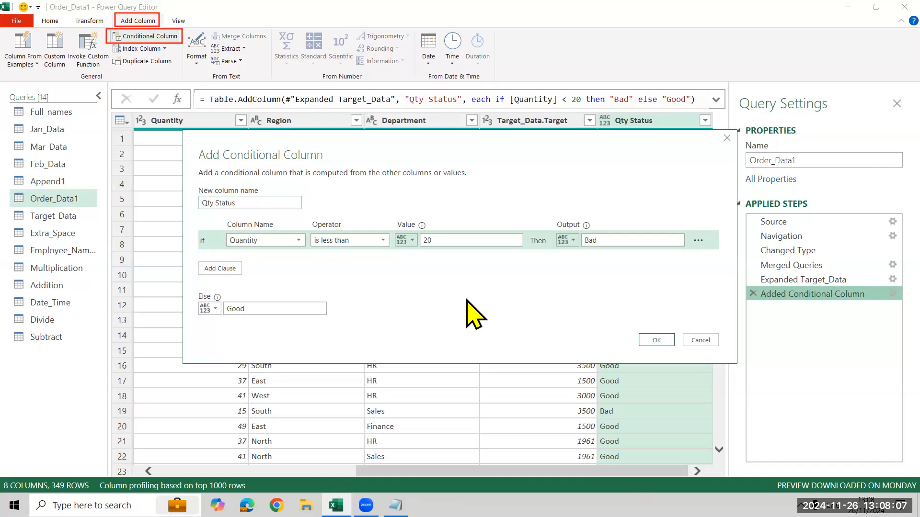
{"action": "left_click", "coordinate": [654, 341]}
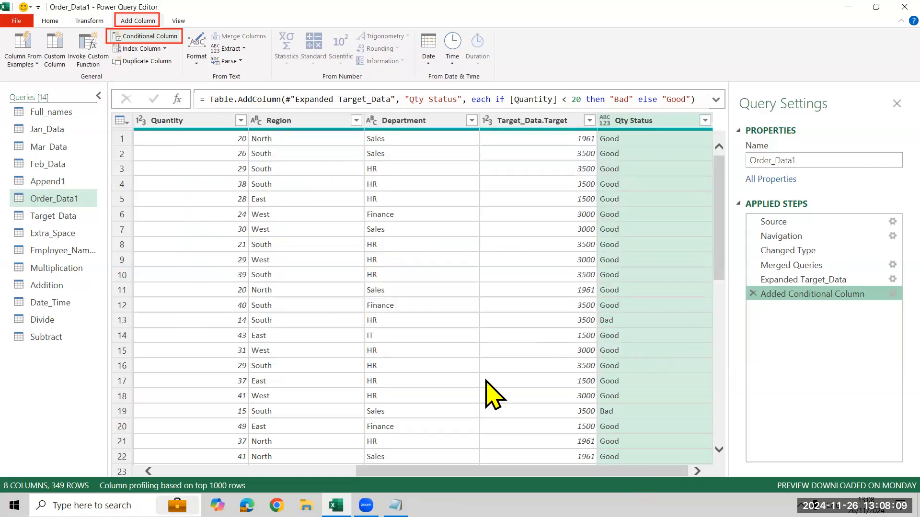
Switch to the Notepad note and insert an empty line below the "Qty<20 Bad" rule.
{"action": "mouse_move", "coordinate": [396, 505]}
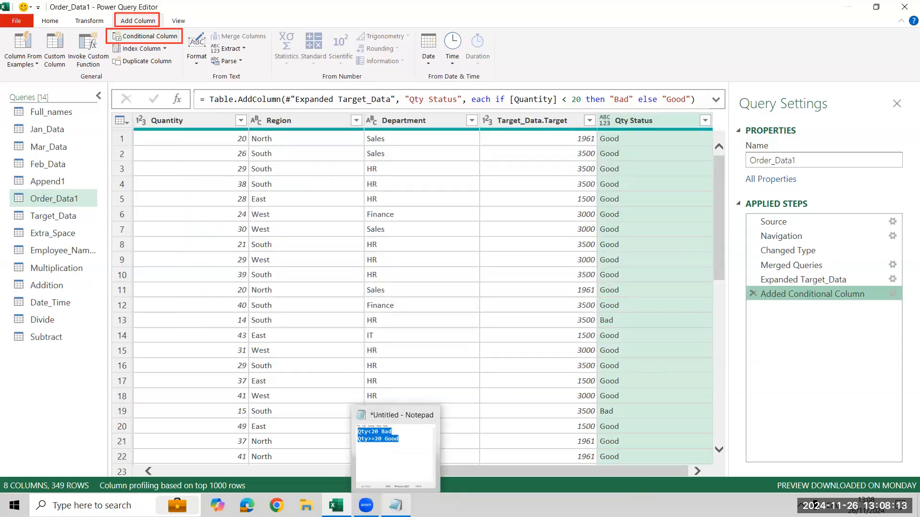
{"action": "left_click", "coordinate": [395, 505]}
{"action": "left_click", "coordinate": [696, 183]}
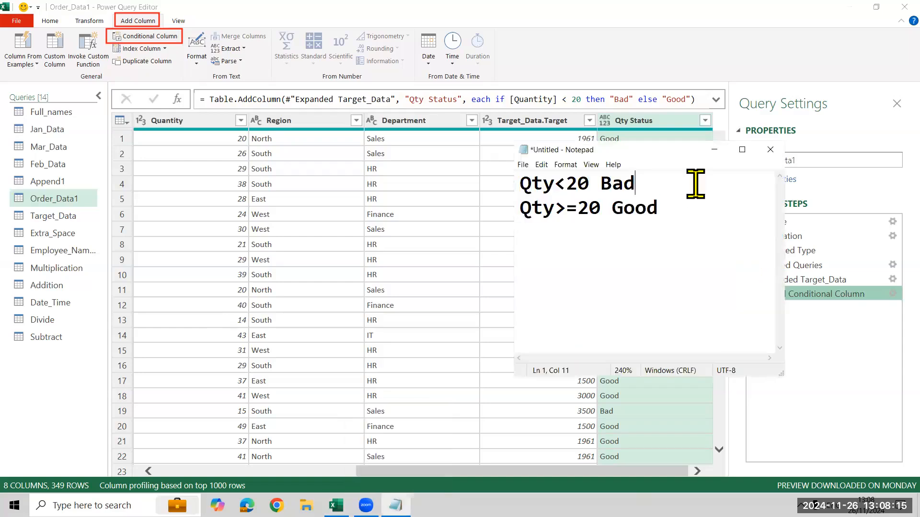
{"action": "key", "text": "Return"}
Change the condition of the note's Good rule to Qty>35.
{"action": "key", "text": "Down"}
{"action": "key", "text": "Down"}
{"action": "key", "text": "Up"}
{"action": "key", "text": "Right"}
{"action": "key", "text": "Right"}
{"action": "key", "text": "Right"}
{"action": "key", "text": "Right"}
{"action": "key", "text": "Right"}
{"action": "key", "text": "Right"}
{"action": "key", "text": "Right"}
{"action": "key", "text": "BackSpace"}
{"action": "key", "text": "BackSpace"}
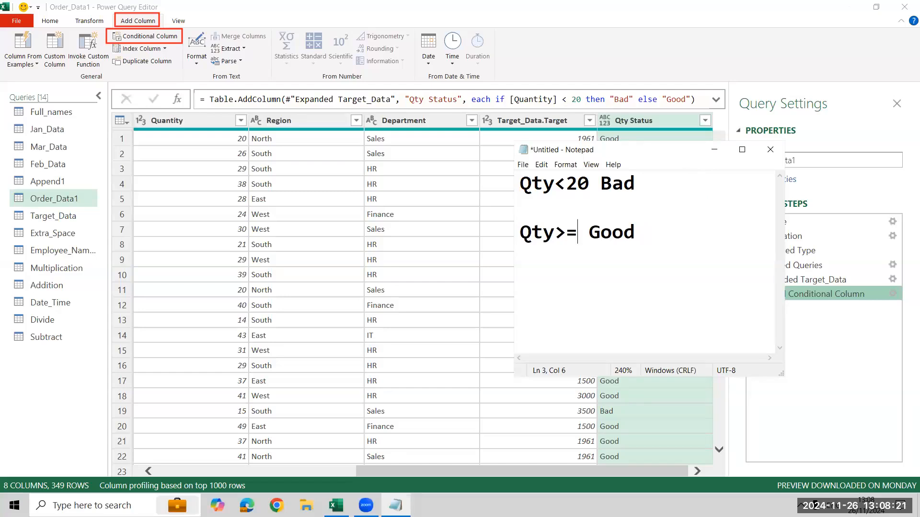
{"action": "type", "text": "35"}
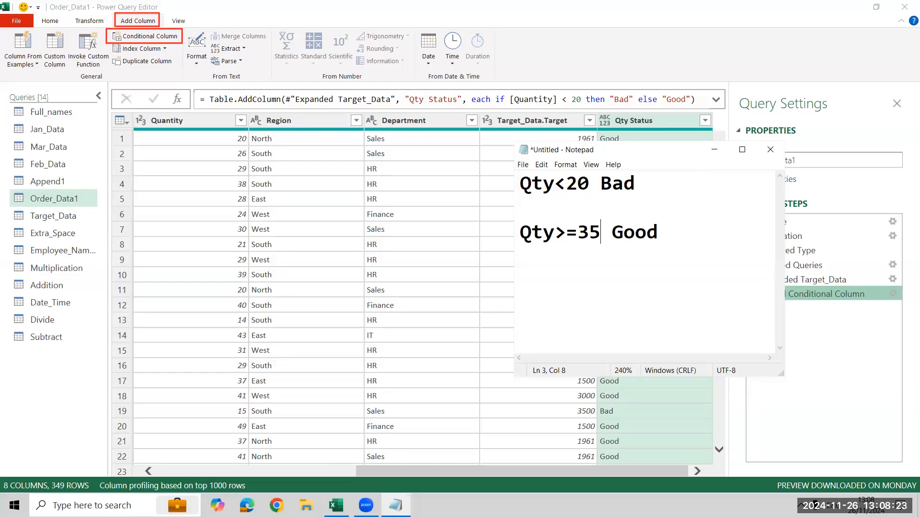
{"action": "key", "text": "BackSpace"}
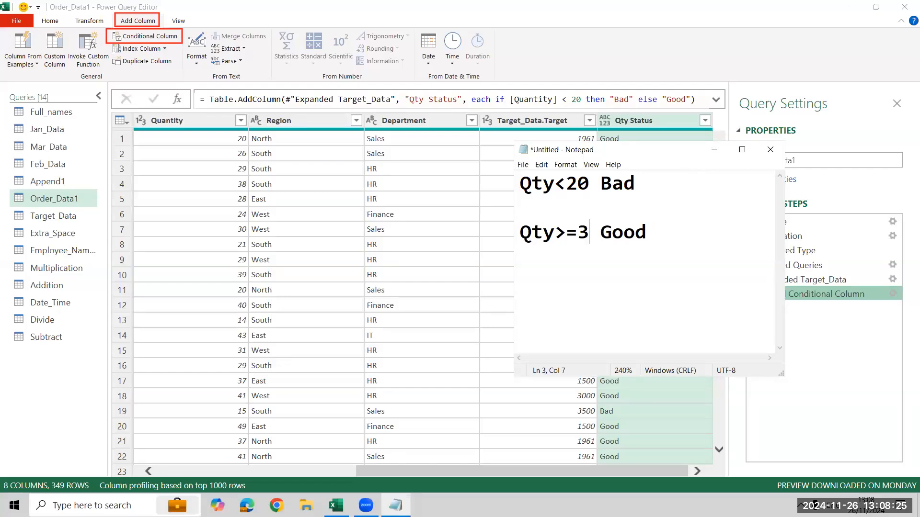
{"action": "key", "text": "BackSpace"}
{"action": "key", "text": "BackSpace"}
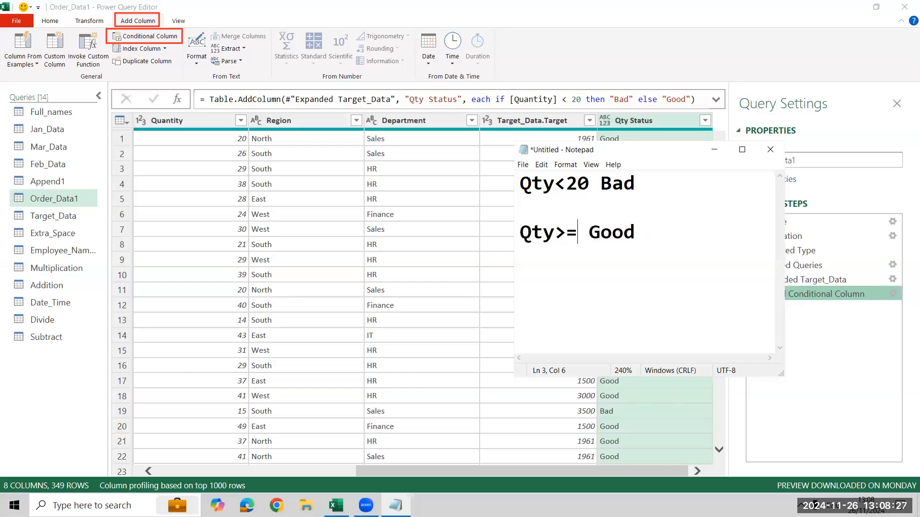
{"action": "type", "text": "35"}
{"action": "key", "text": "Right"}
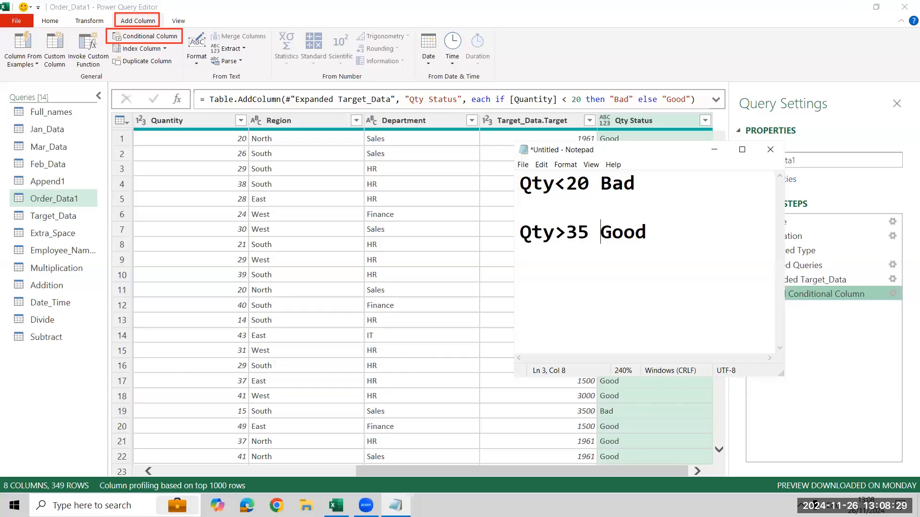
Replace the rating in the Qty>35 rule with "excellent".
{"action": "key", "text": "shift+End"}
{"action": "key", "text": "BackSpace"}
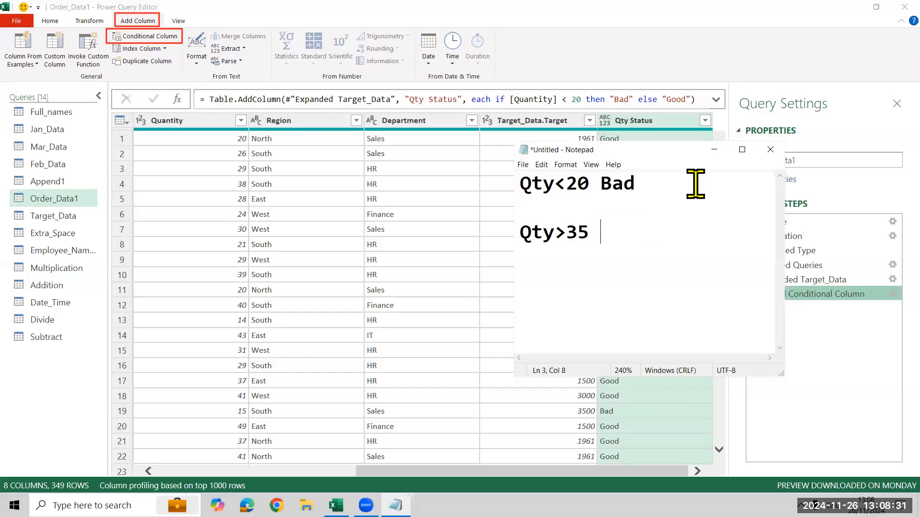
{"action": "type", "text": "excellent"}
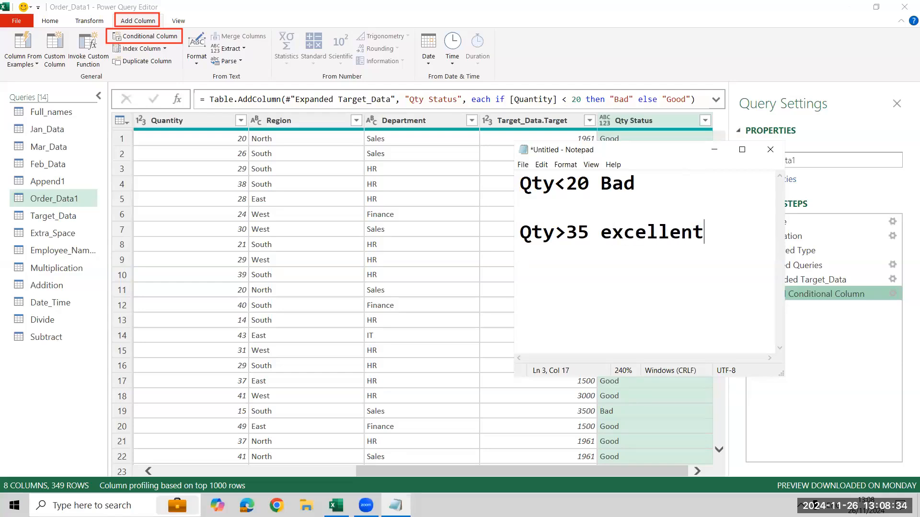
Write "Qty 20-35 Good" on the empty line between the two rules.
{"action": "key", "text": "Up"}
{"action": "type", "text": "@"}
{"action": "key", "text": "BackSpace"}
{"action": "type", "text": "Qty 20-3"}
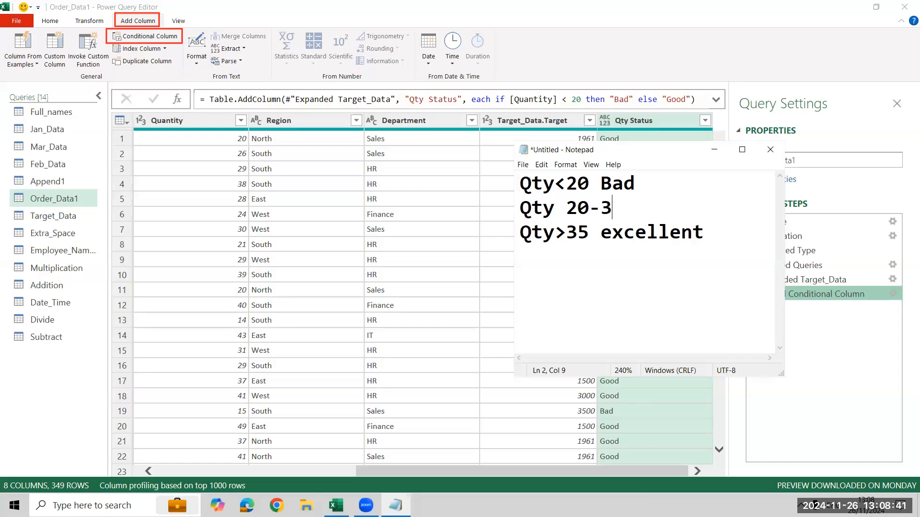
{"action": "type", "text": "5 Good"}
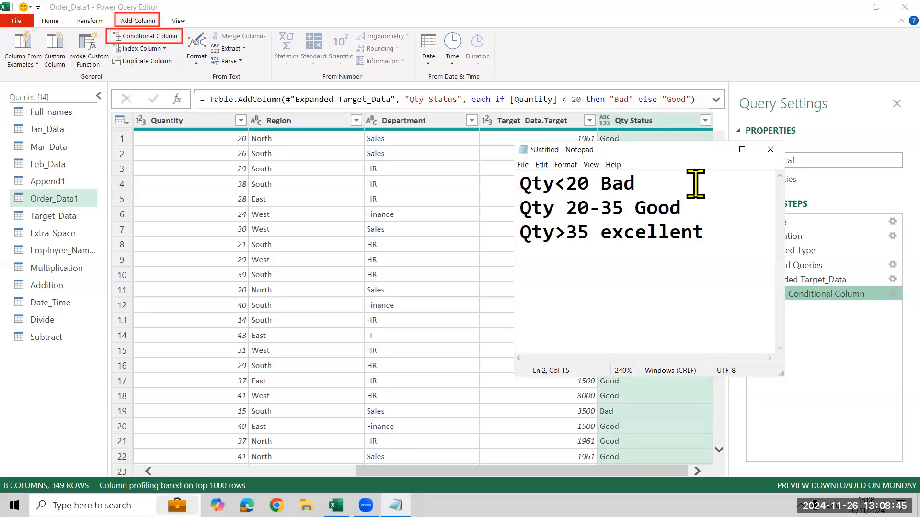
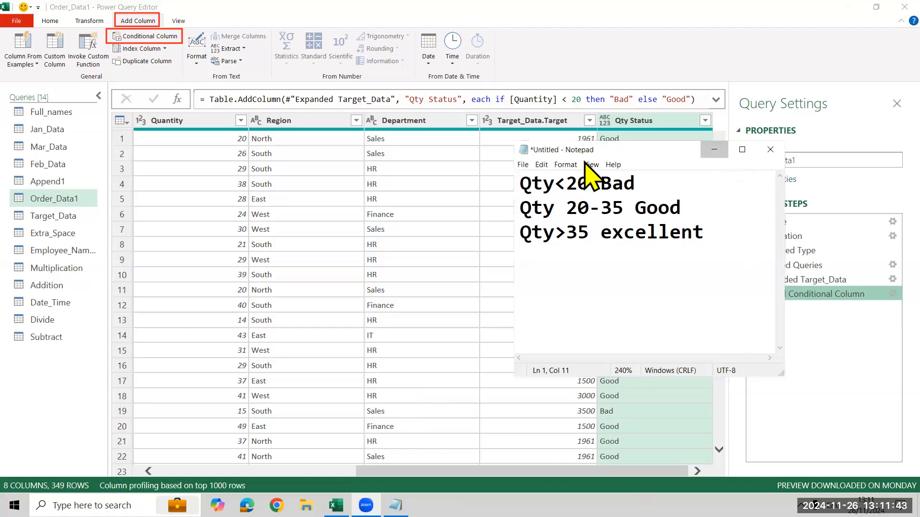
Minimise the note and start another conditional column for Order_Data1, named "Qty Status 1".
{"action": "left_click", "coordinate": [714, 150]}
{"action": "left_click", "coordinate": [126, 40]}
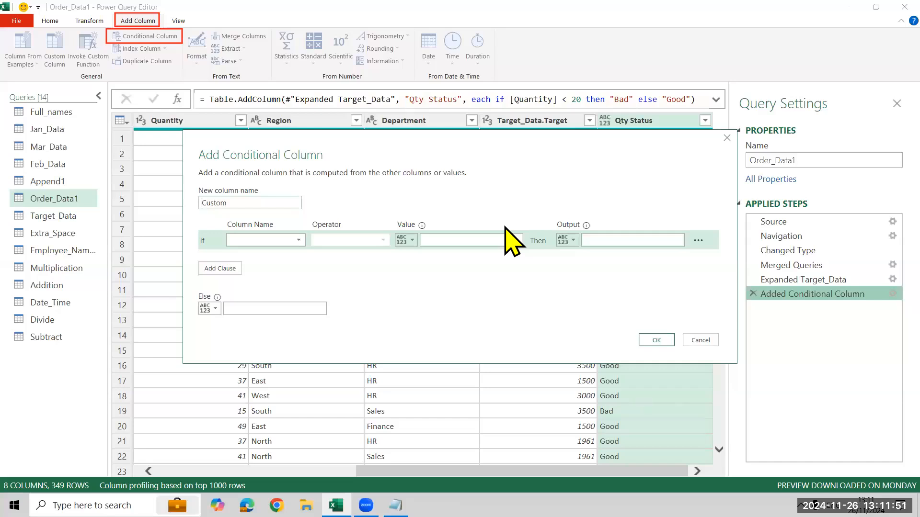
{"action": "left_click_drag", "start_coordinate": [250, 206], "coordinate": [139, 215]}
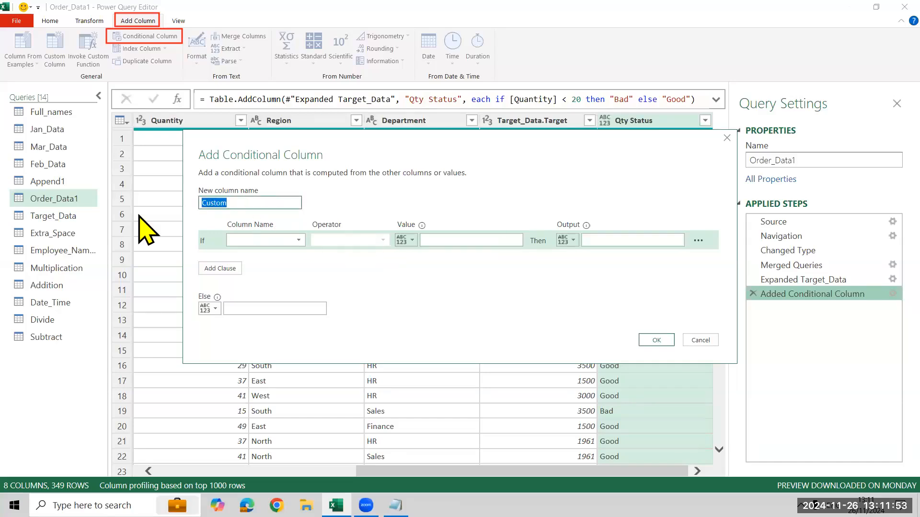
{"action": "key", "text": "BackSpace"}
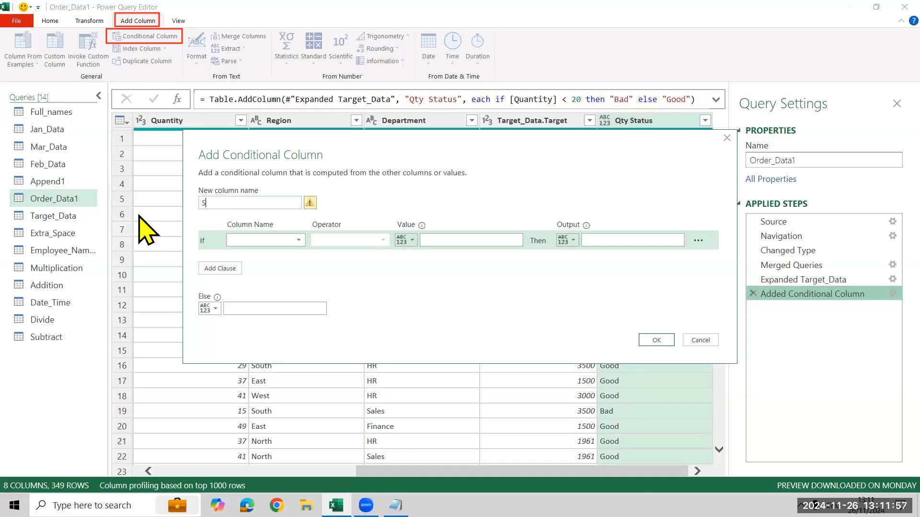
{"action": "type", "text": "Qty Status 1"}
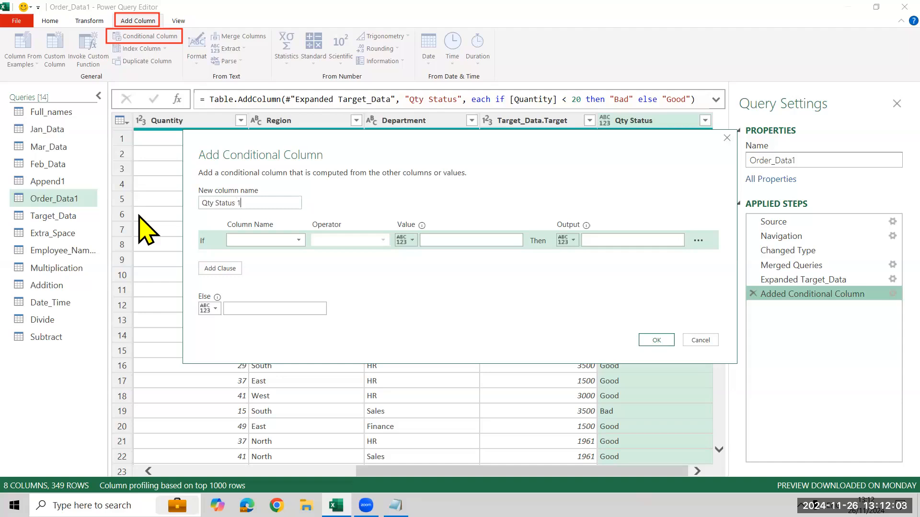
Define the first rule so that a Quantity less than 20 outputs "Bad".
{"action": "left_click", "coordinate": [297, 240]}
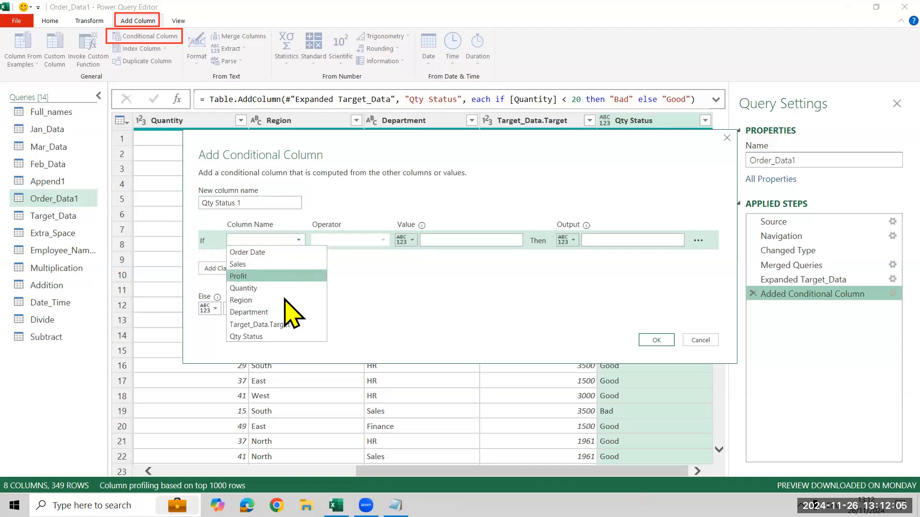
{"action": "left_click", "coordinate": [286, 288]}
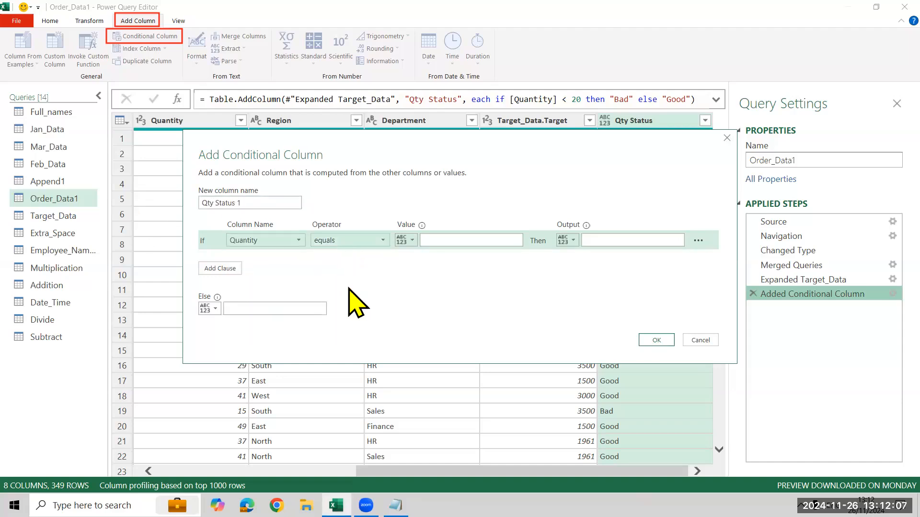
{"action": "left_click", "coordinate": [353, 241]}
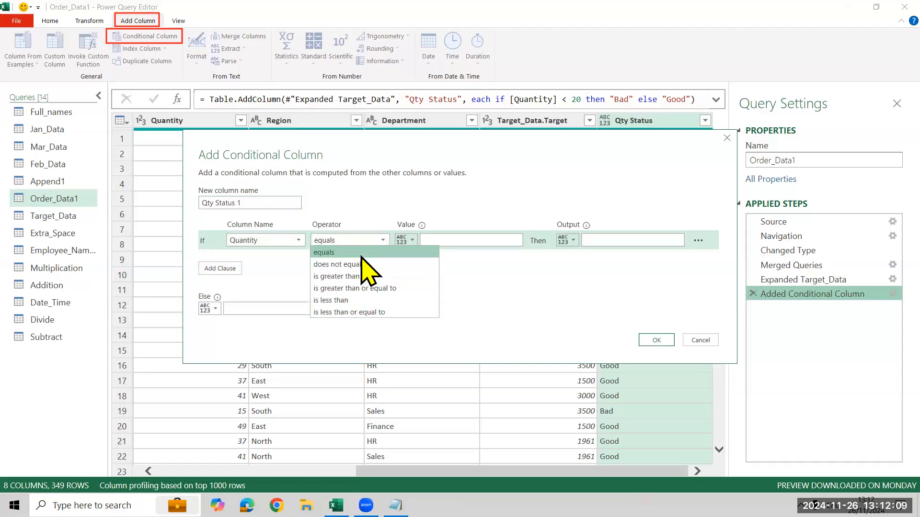
{"action": "left_click", "coordinate": [357, 300]}
{"action": "left_click", "coordinate": [452, 244]}
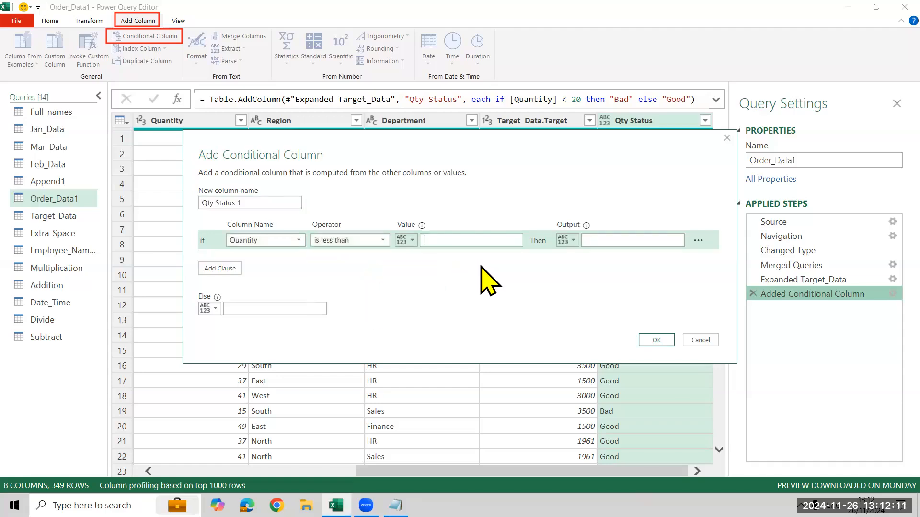
{"action": "type", "text": "20"}
{"action": "type", "text": "Bad"}
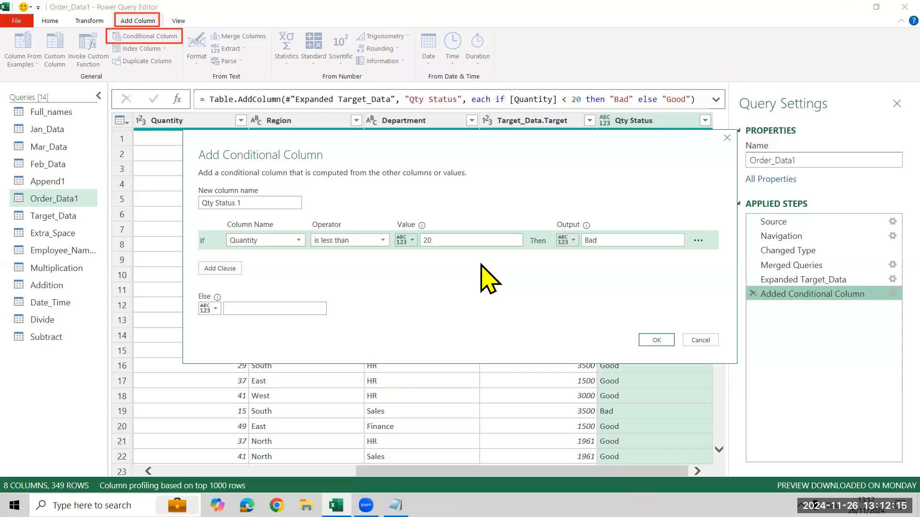
Add an else-if clause that outputs "Excellent" when Quantity is greater than 35.
{"action": "left_click", "coordinate": [220, 269]}
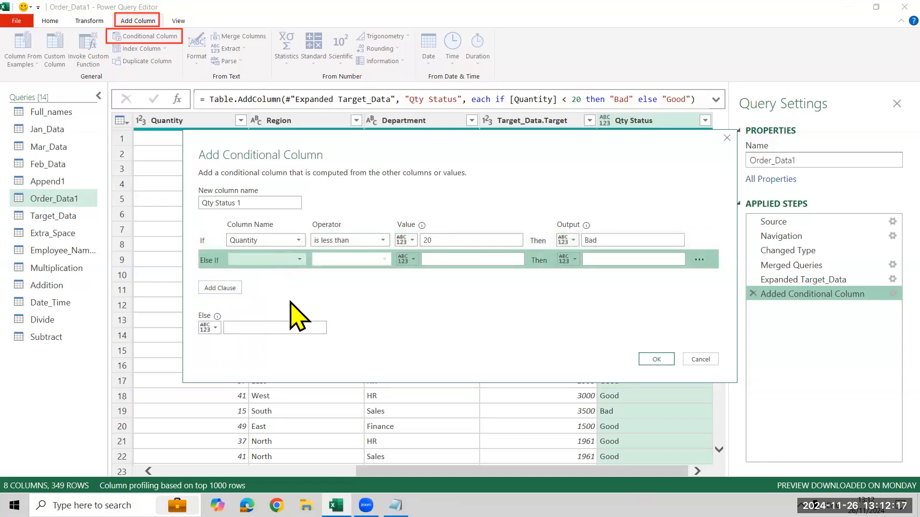
{"action": "left_click", "coordinate": [288, 259]}
{"action": "left_click", "coordinate": [303, 308]}
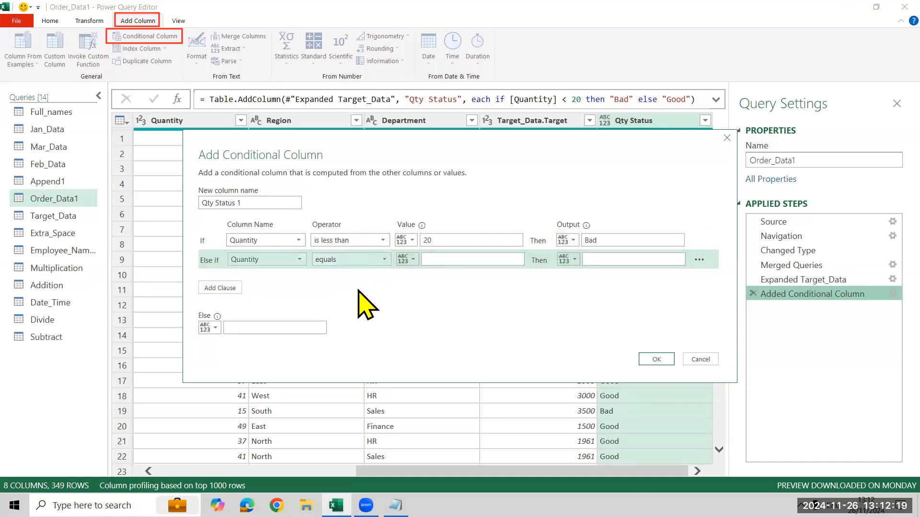
{"action": "left_click", "coordinate": [350, 259]}
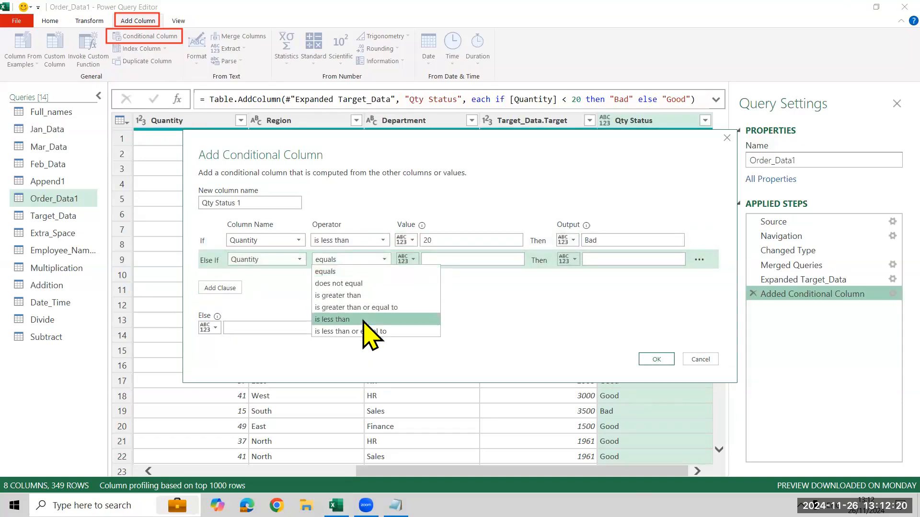
{"action": "left_click", "coordinate": [371, 296]}
{"action": "left_click", "coordinate": [466, 259]}
{"action": "type", "text": "35"}
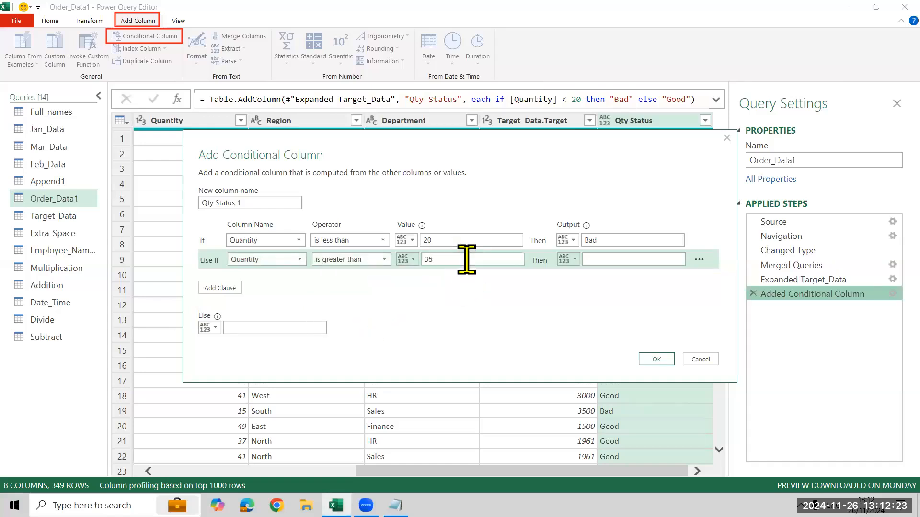
{"action": "type", "text": "Excellent"}
Set the Else output to "Good" and create the conditional column.
{"action": "left_click", "coordinate": [272, 325]}
{"action": "type", "text": "Good"}
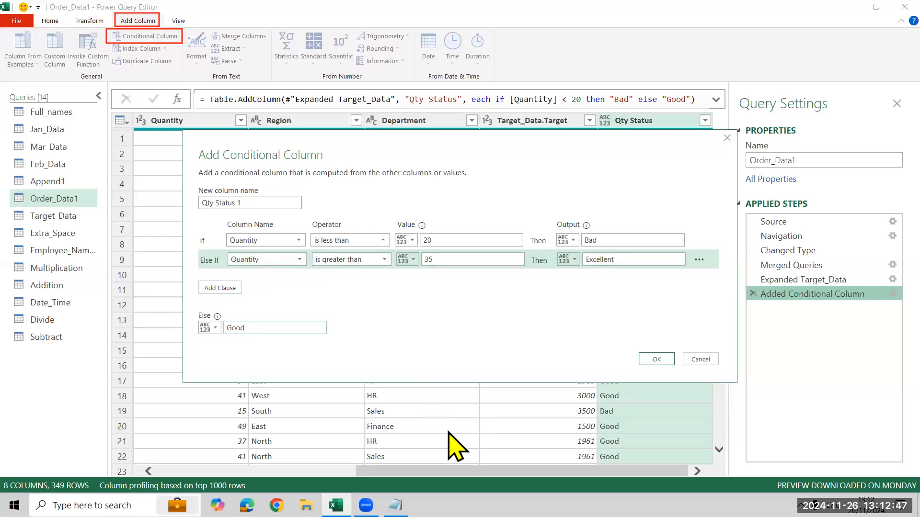
{"action": "left_click", "coordinate": [654, 360]}
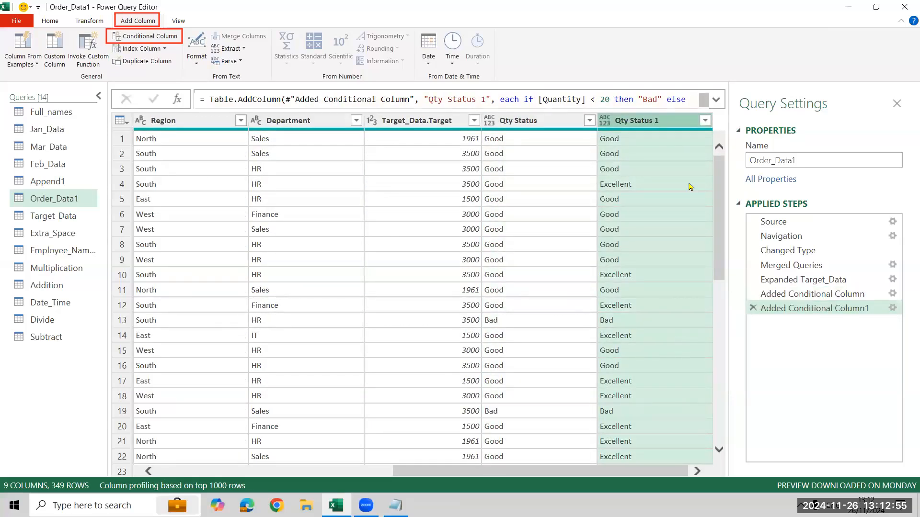
Close and load the queries into the workbook, and open the Order_Data1 sheet.
{"action": "left_click", "coordinate": [47, 22]}
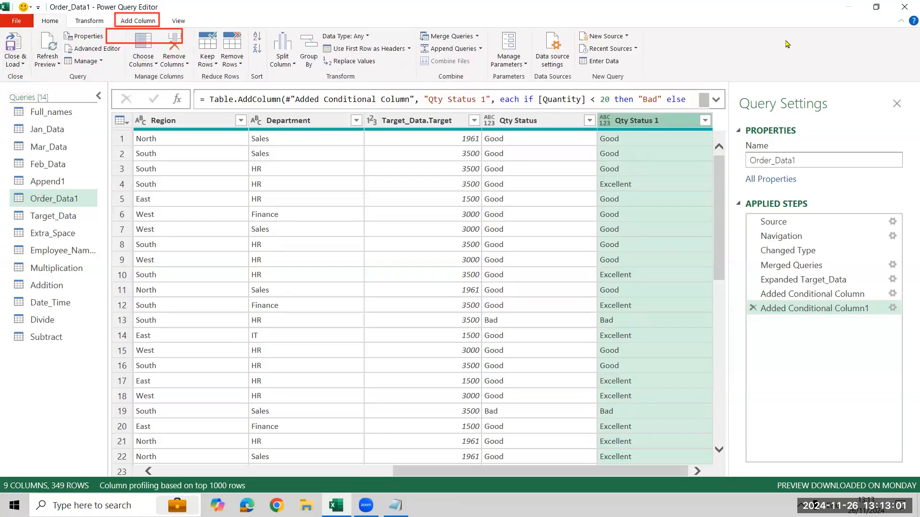
{"action": "left_click", "coordinate": [7, 42]}
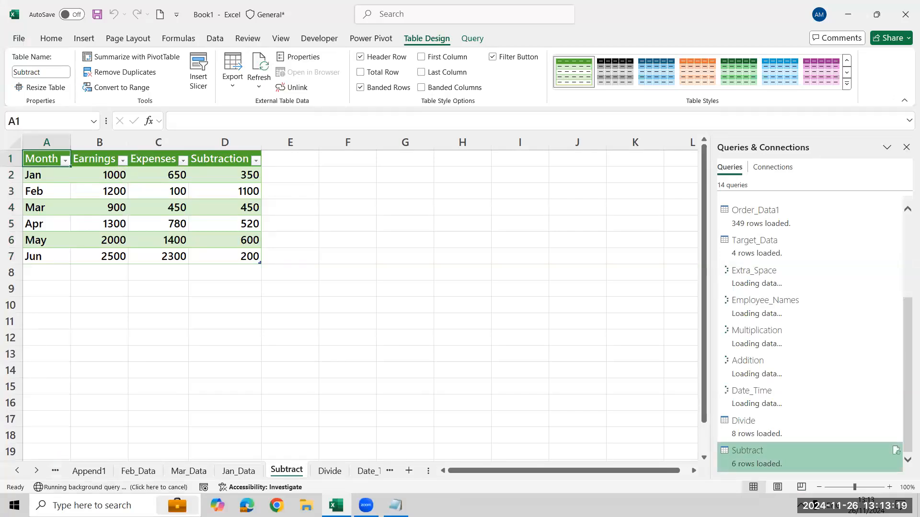
{"action": "left_click", "coordinate": [37, 471]}
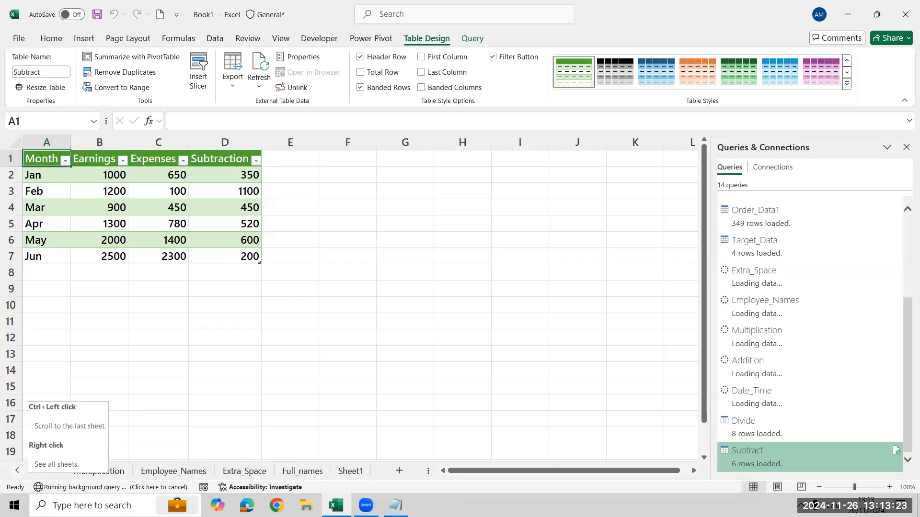
{"action": "left_click", "coordinate": [17, 471]}
{"action": "left_click", "coordinate": [17, 471]}
{"action": "left_click", "coordinate": [17, 471]}
{"action": "left_click", "coordinate": [17, 471]}
{"action": "left_click", "coordinate": [17, 471]}
{"action": "left_click", "coordinate": [17, 471]}
{"action": "left_click", "coordinate": [17, 471]}
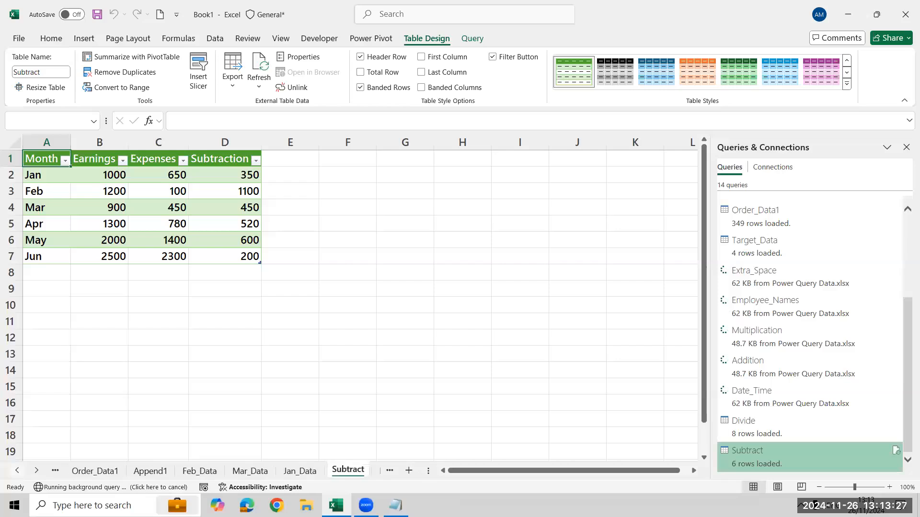
{"action": "left_click", "coordinate": [17, 470]}
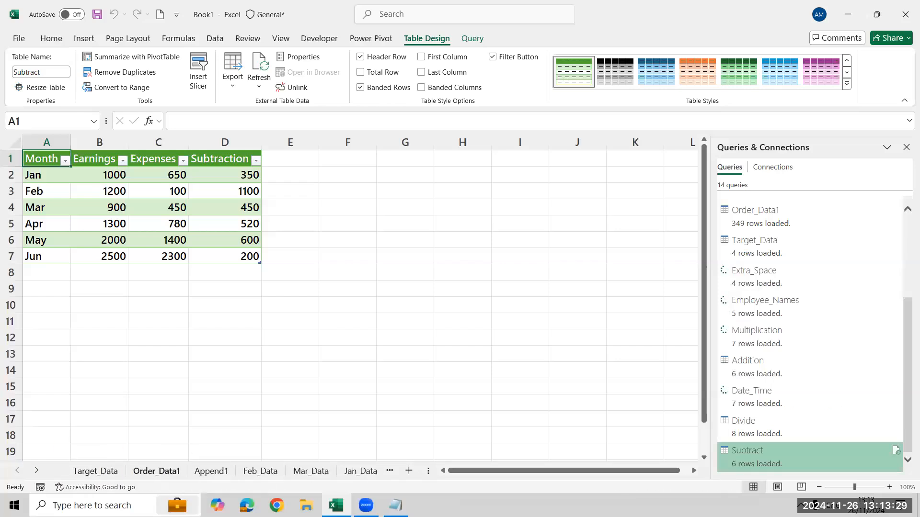
{"action": "left_click", "coordinate": [157, 471]}
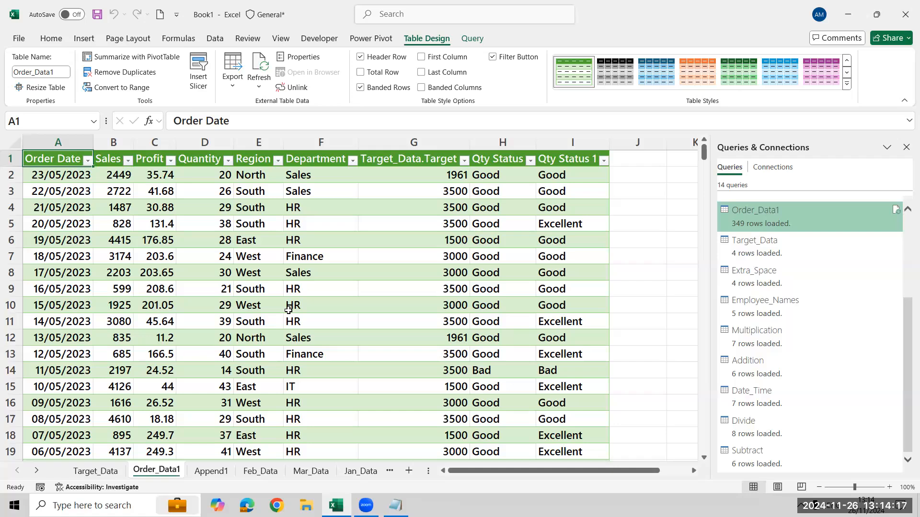
Reopen the Order_Data1 query and review the rules behind its Qty Status 1 conditional column.
{"action": "left_click", "coordinate": [471, 38]}
{"action": "left_click", "coordinate": [26, 86]}
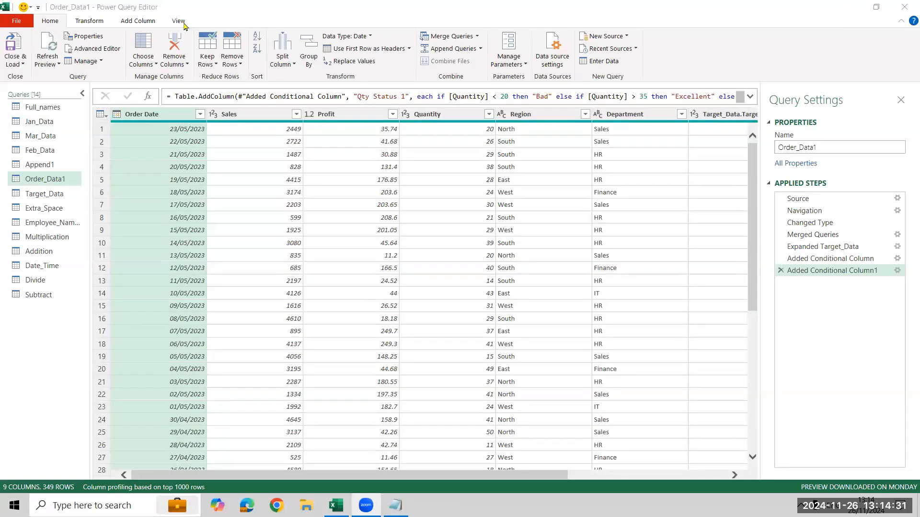
{"action": "left_click", "coordinate": [131, 23]}
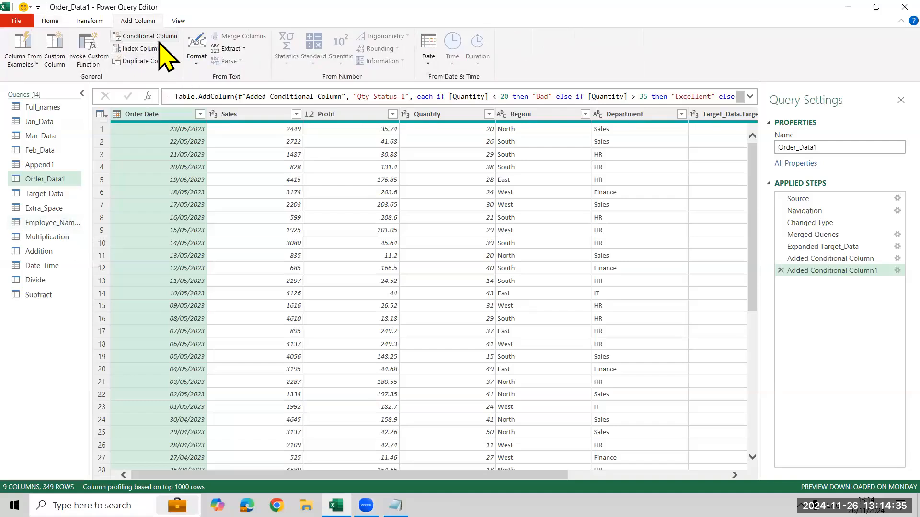
{"action": "left_click", "coordinate": [868, 269]}
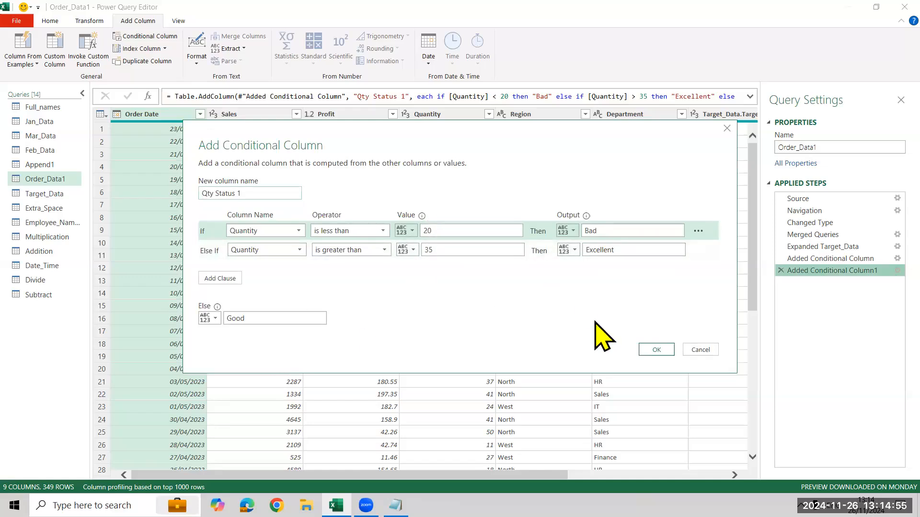
{"action": "left_click", "coordinate": [646, 353]}
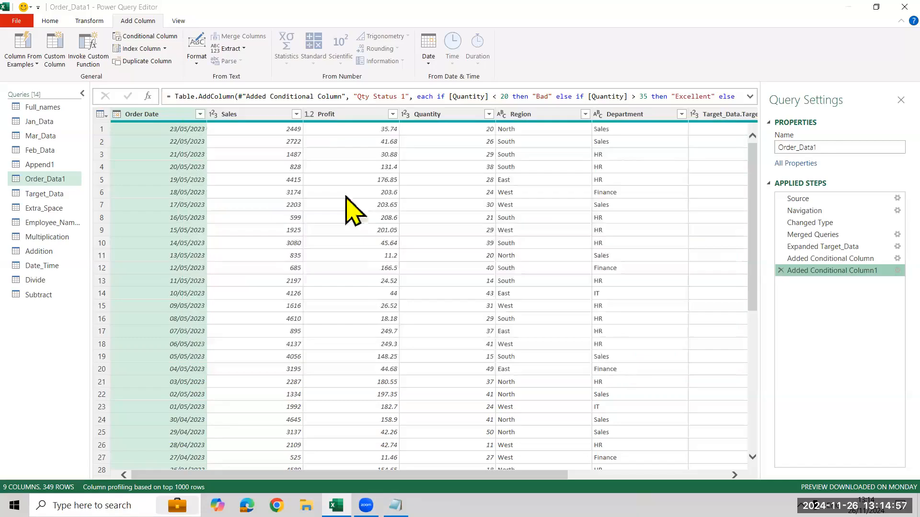
Close the query editor and load the queries back into the workbook.
{"action": "left_click", "coordinate": [50, 21]}
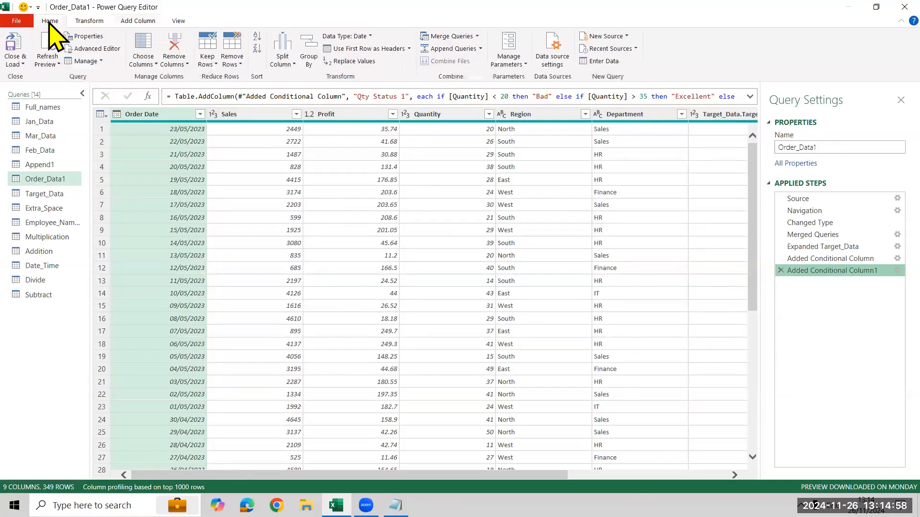
{"action": "left_click", "coordinate": [16, 55]}
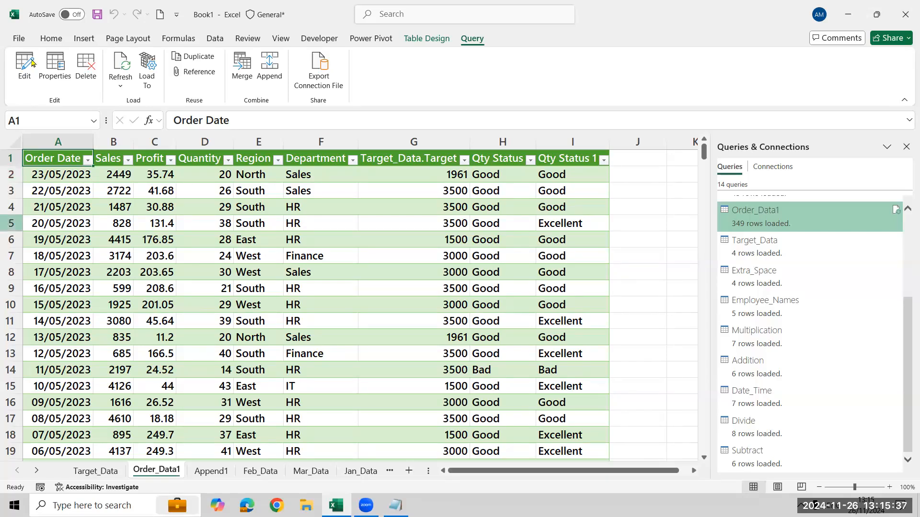
{"action": "left_click", "coordinate": [391, 300]}
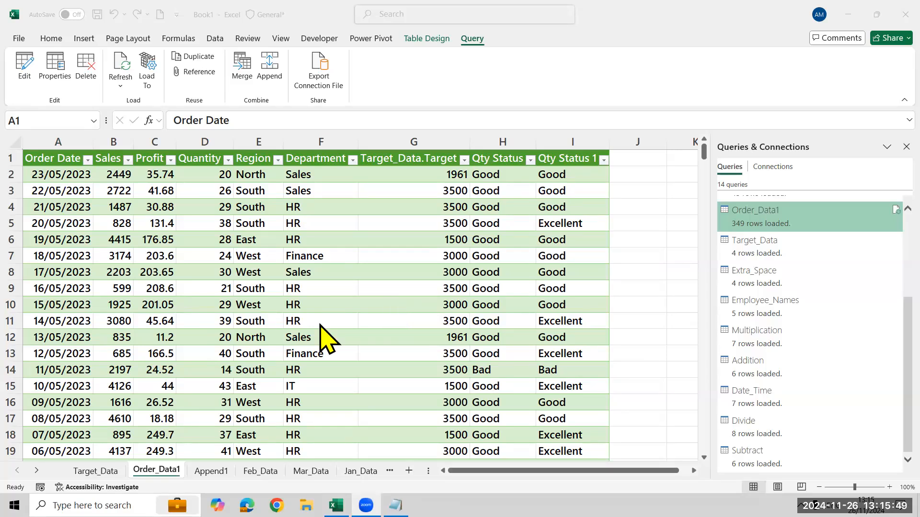
{"action": "left_click", "coordinate": [418, 288]}
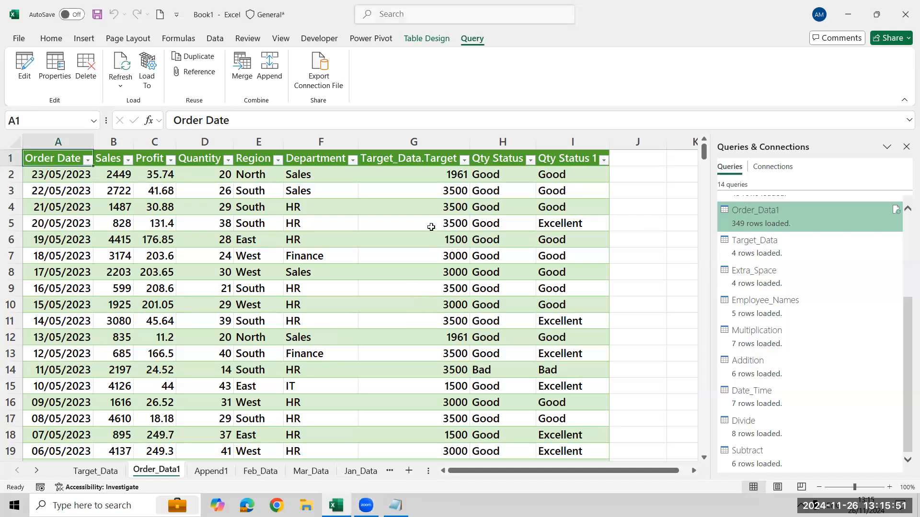
Save the workbook as "Power Query Complete" in the Excel MH 12 PM folder on the Desktop.
{"action": "key", "text": "ctrl+s"}
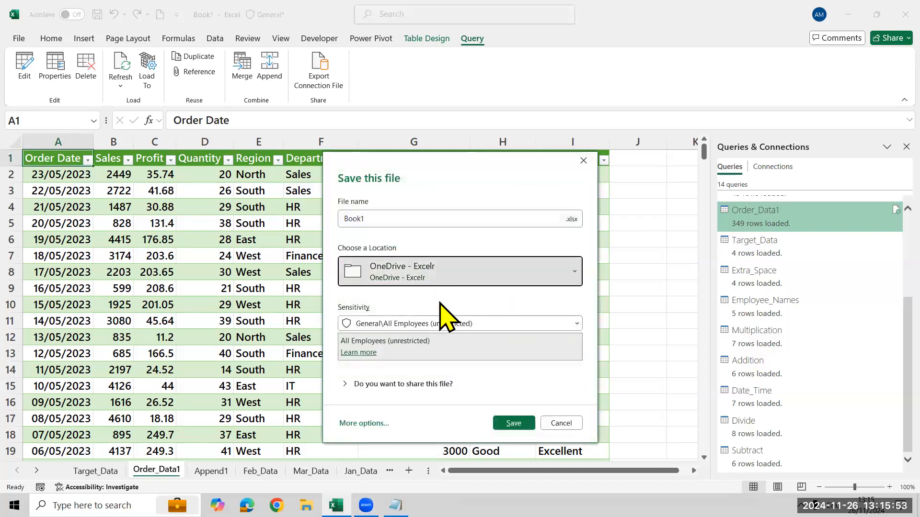
{"action": "left_click", "coordinate": [443, 276]}
{"action": "left_click", "coordinate": [430, 91]}
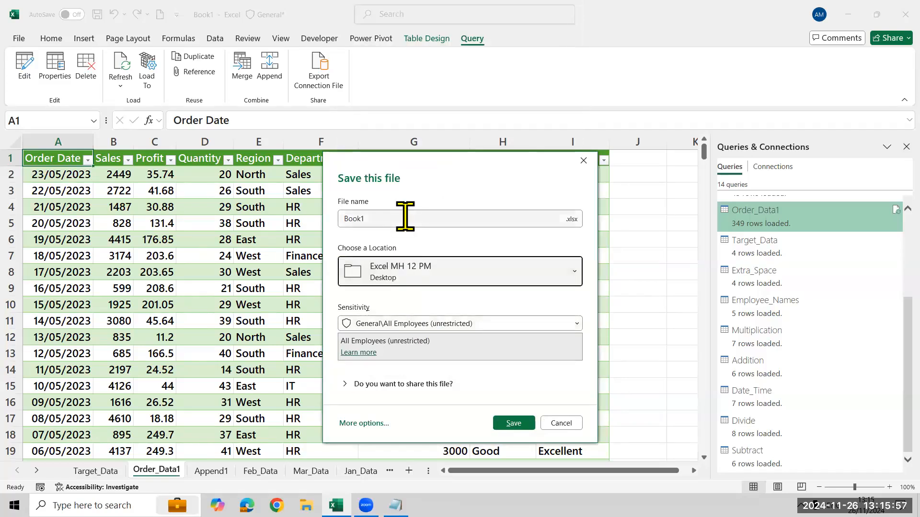
{"action": "left_click", "coordinate": [405, 217]}
{"action": "type", "text": "Powe"}
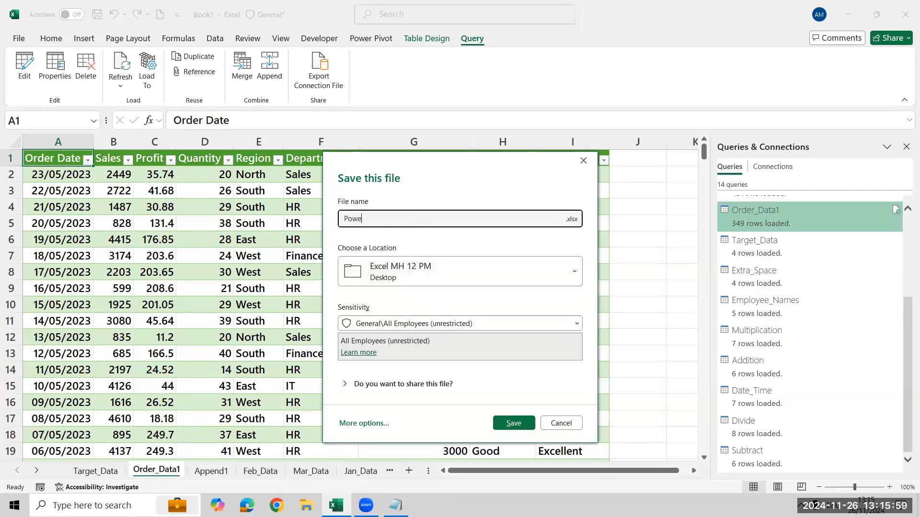
{"action": "type", "text": "r Query Complete"}
{"action": "key", "text": "Return"}
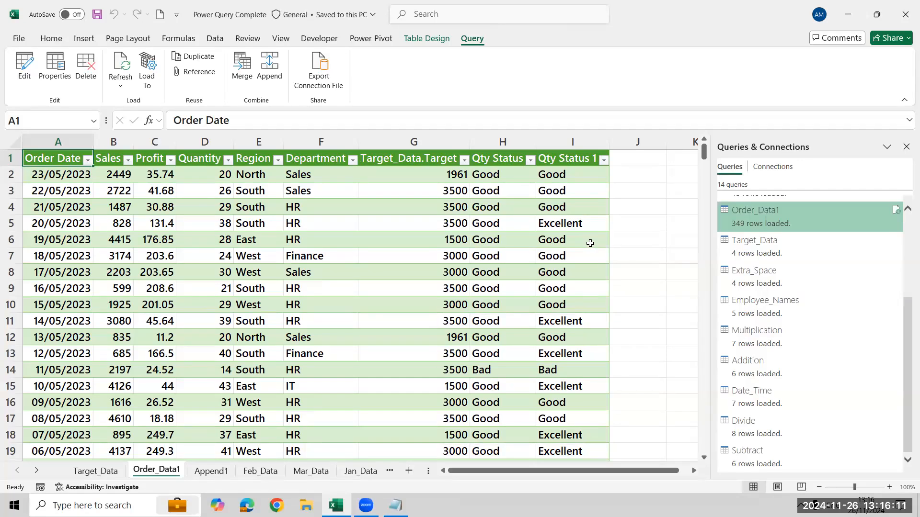
Reopen the query editor from the Order_Data1 table and display the Date_Time query.
{"action": "left_click", "coordinate": [590, 244]}
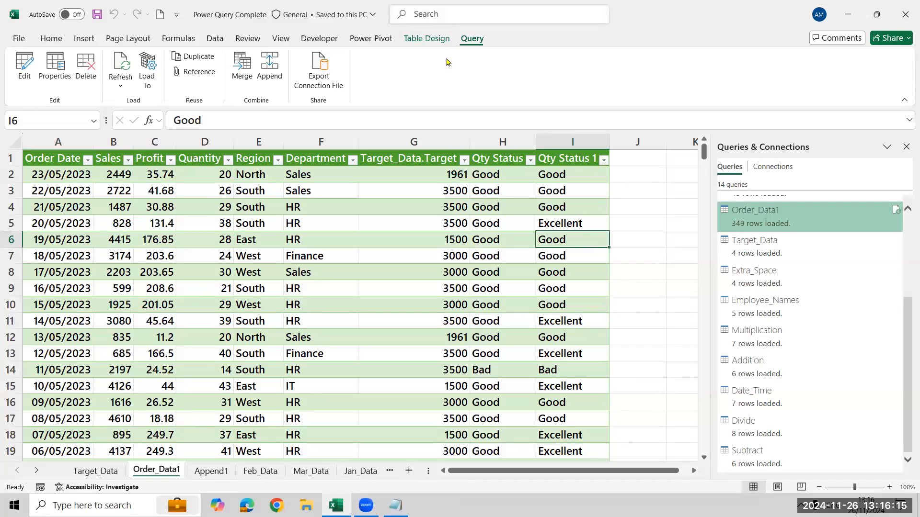
{"action": "left_click", "coordinate": [27, 72]}
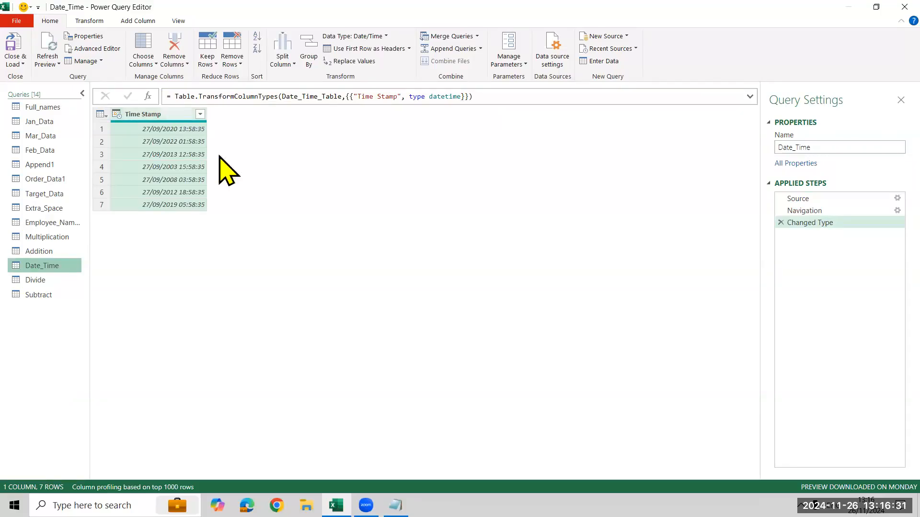
Close the query editor, reopen it from the Order_Data1 table, and display the Date_Time query again.
{"action": "key", "text": "alt+Tab"}
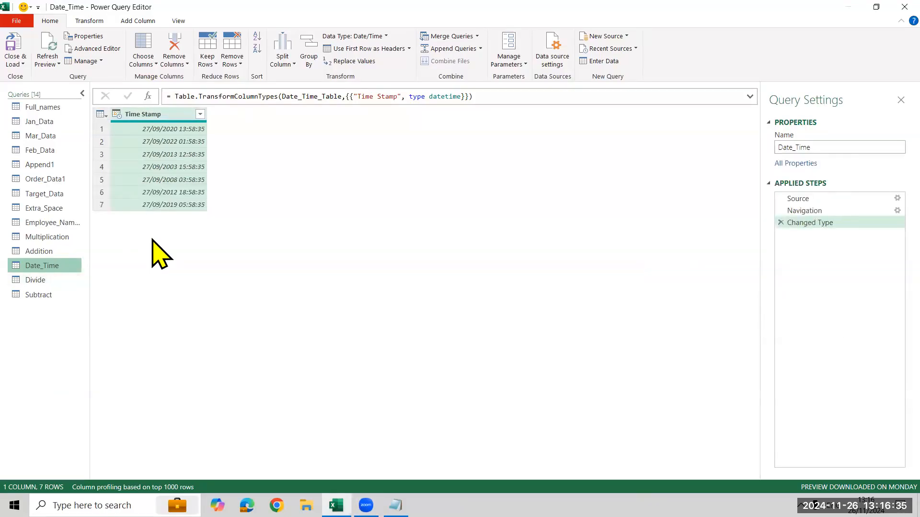
{"action": "key", "text": "alt+Tab"}
{"action": "left_click", "coordinate": [904, 7]}
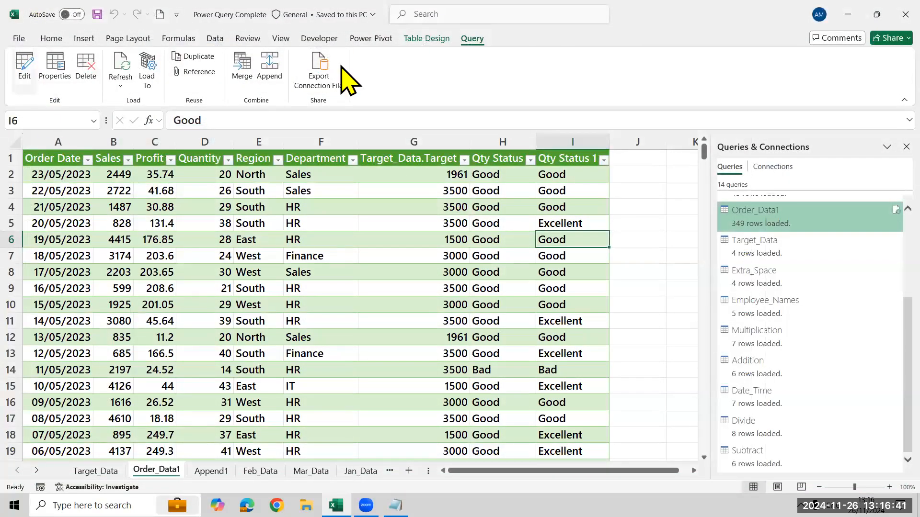
{"action": "left_click", "coordinate": [393, 249]}
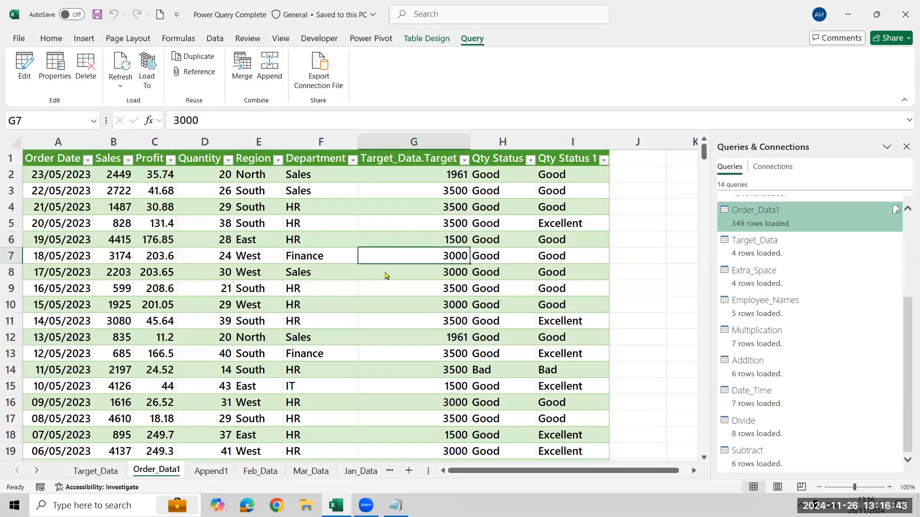
{"action": "left_click", "coordinate": [20, 60]}
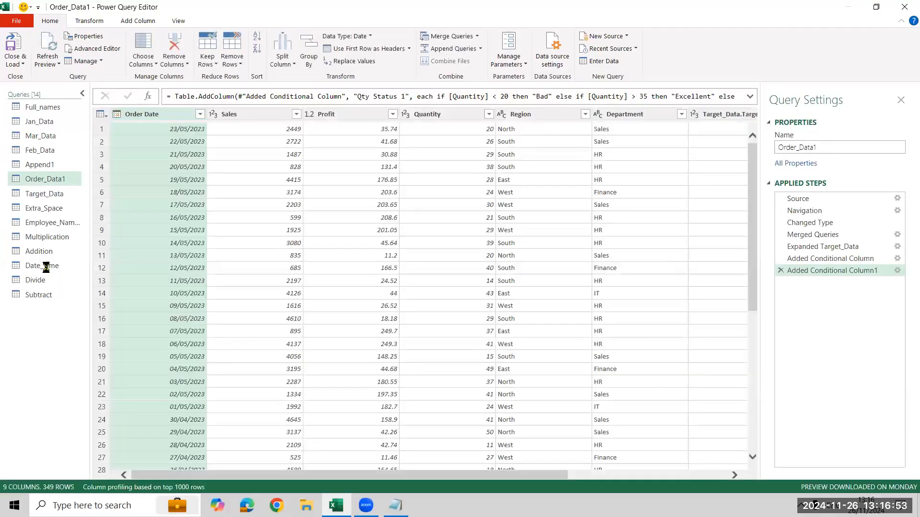
{"action": "left_click", "coordinate": [48, 267]}
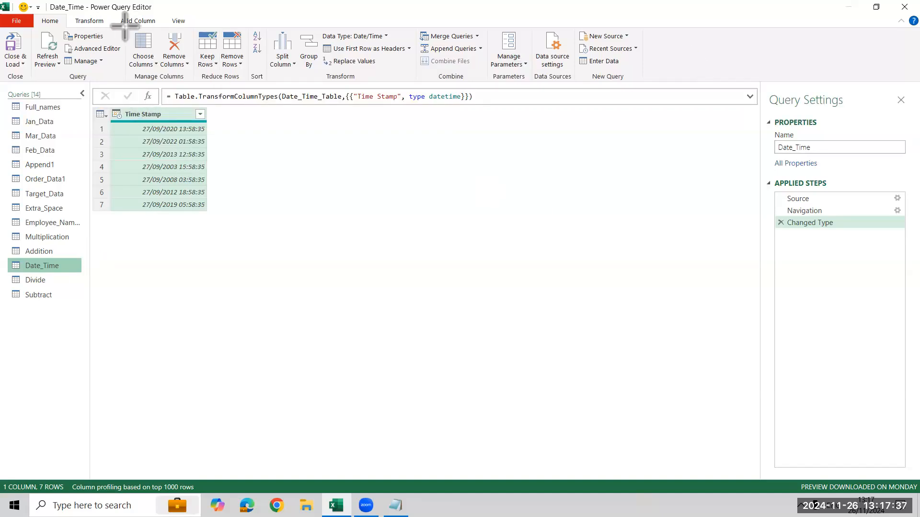
Add a date-only column extracted from the Time Stamp column of the Date_Time query.
{"action": "left_click_drag", "start_coordinate": [117, 13], "coordinate": [159, 29]}
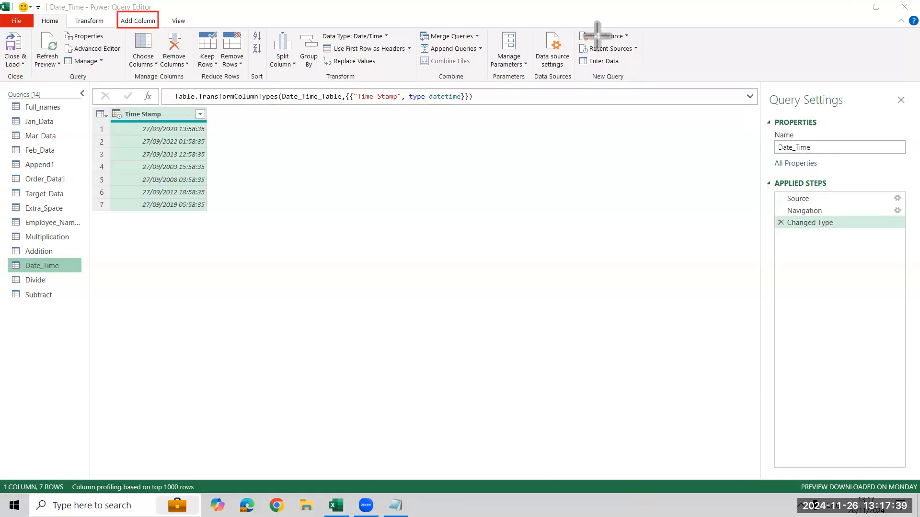
{"action": "left_click", "coordinate": [144, 20]}
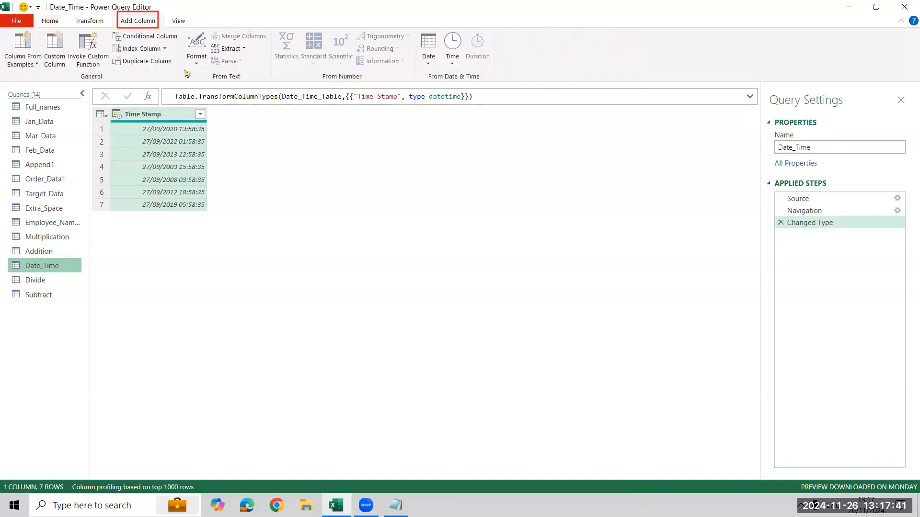
{"action": "left_click", "coordinate": [437, 69]}
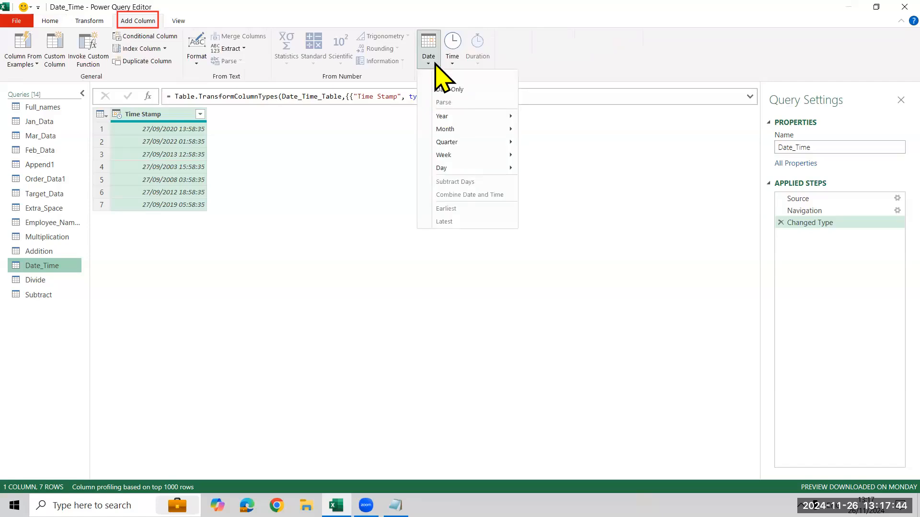
{"action": "left_click", "coordinate": [461, 94]}
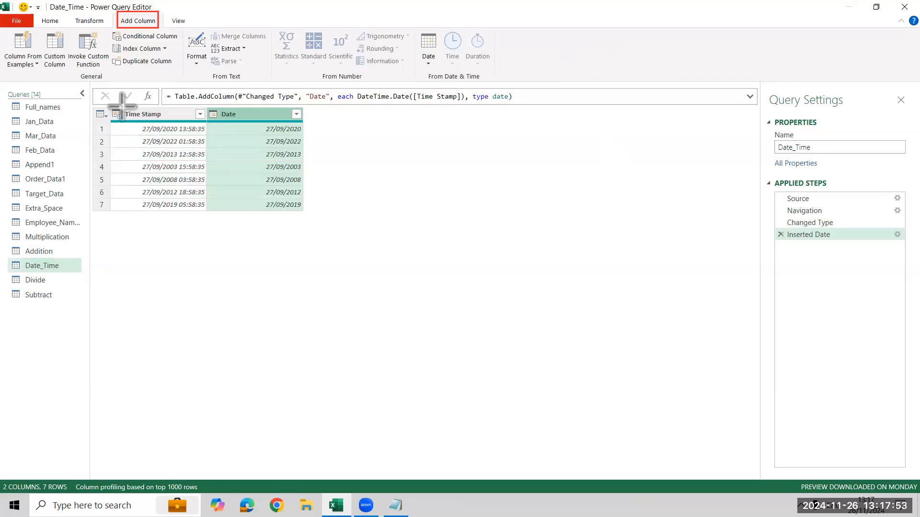
{"action": "left_click_drag", "start_coordinate": [122, 107], "coordinate": [203, 209]}
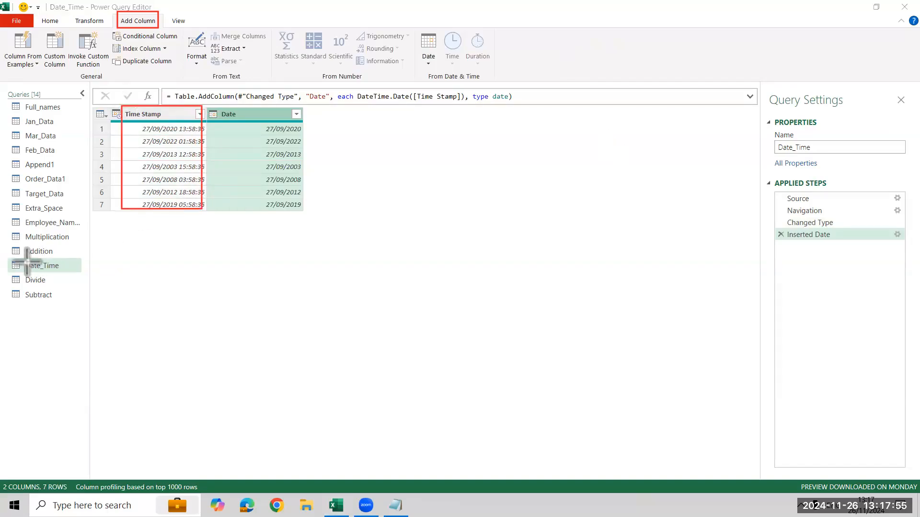
{"action": "left_click_drag", "start_coordinate": [3, 258], "coordinate": [55, 276]}
{"action": "left_click_drag", "start_coordinate": [417, 30], "coordinate": [443, 73]}
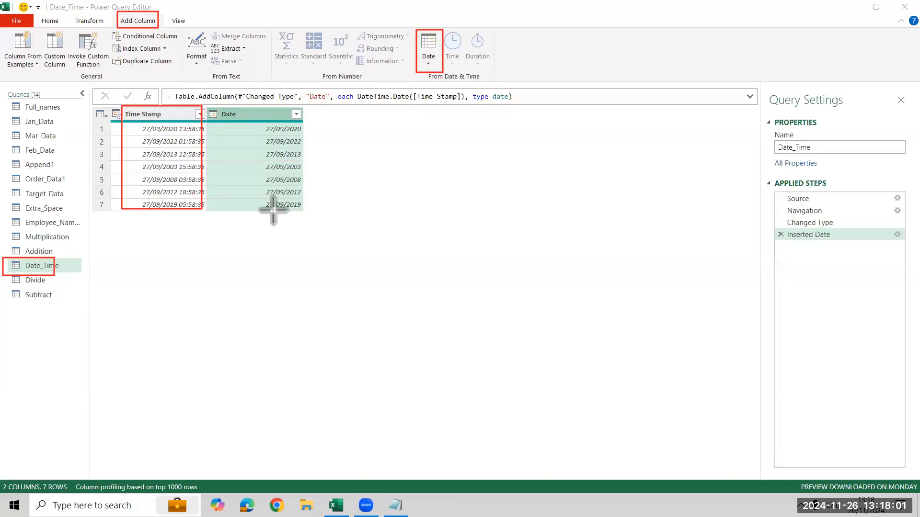
{"action": "left_click", "coordinate": [280, 148]}
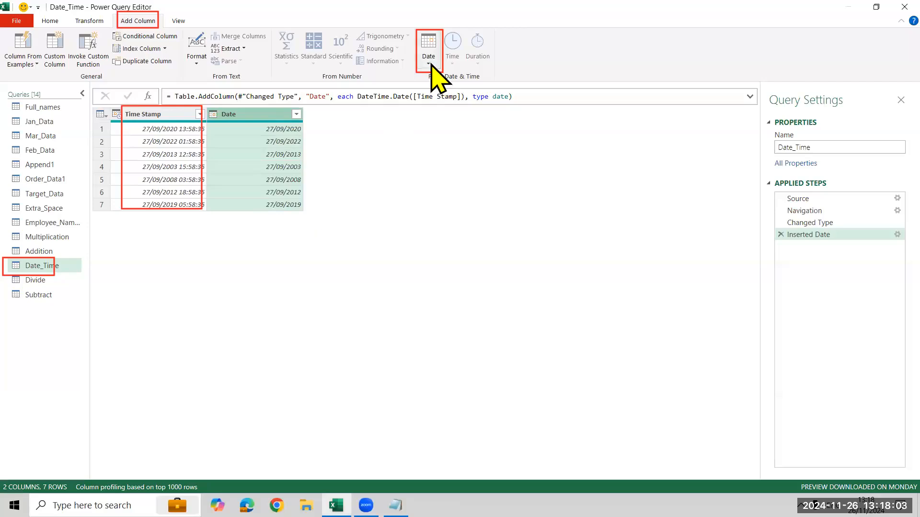
Add a Year column and a Month Name column, both extracted from the Date column.
{"action": "left_click", "coordinate": [432, 69]}
{"action": "mouse_move", "coordinate": [479, 116]}
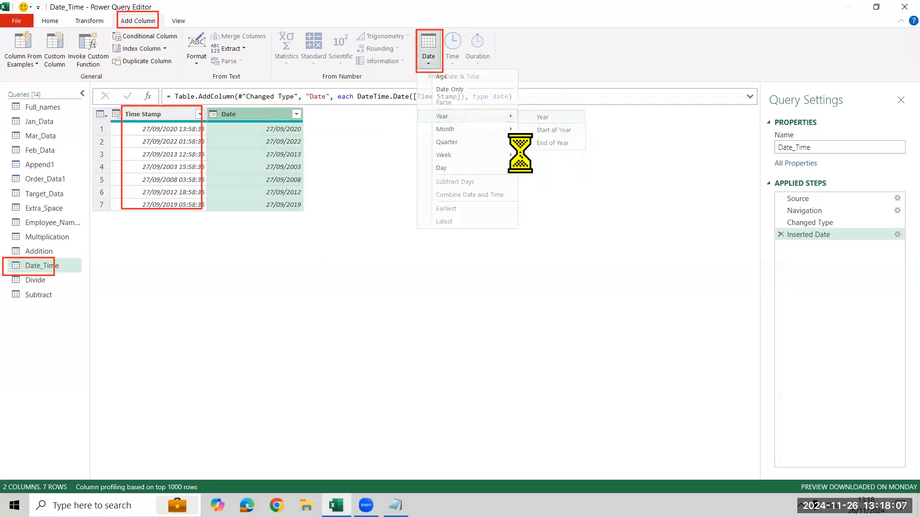
{"action": "left_click", "coordinate": [253, 122]}
{"action": "left_click", "coordinate": [429, 44]}
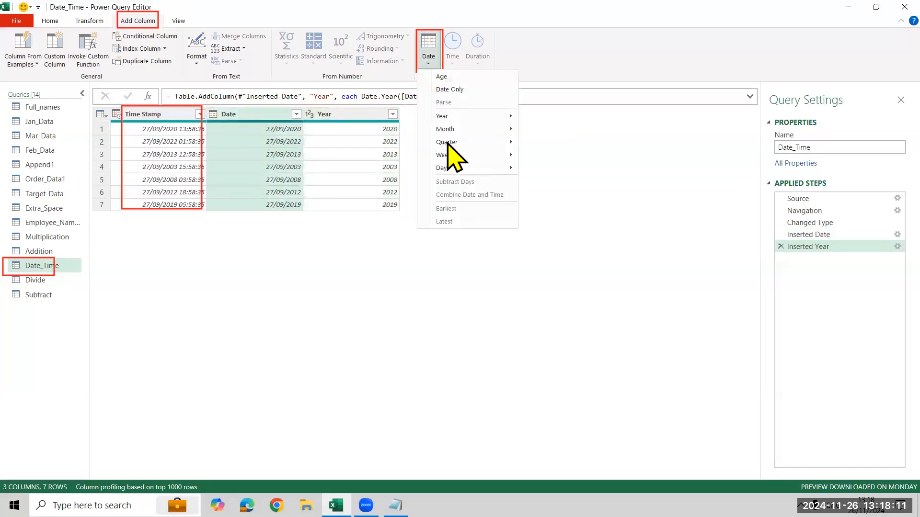
{"action": "mouse_move", "coordinate": [455, 129]}
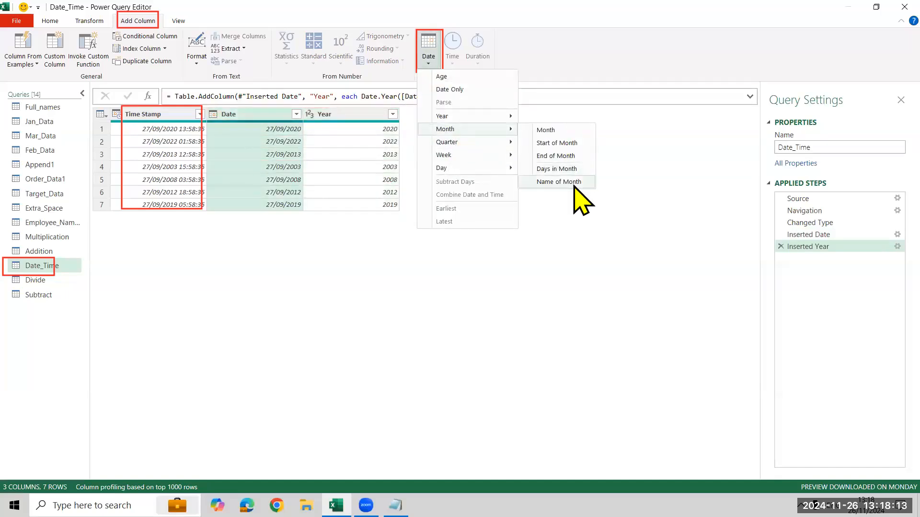
{"action": "left_click", "coordinate": [574, 186]}
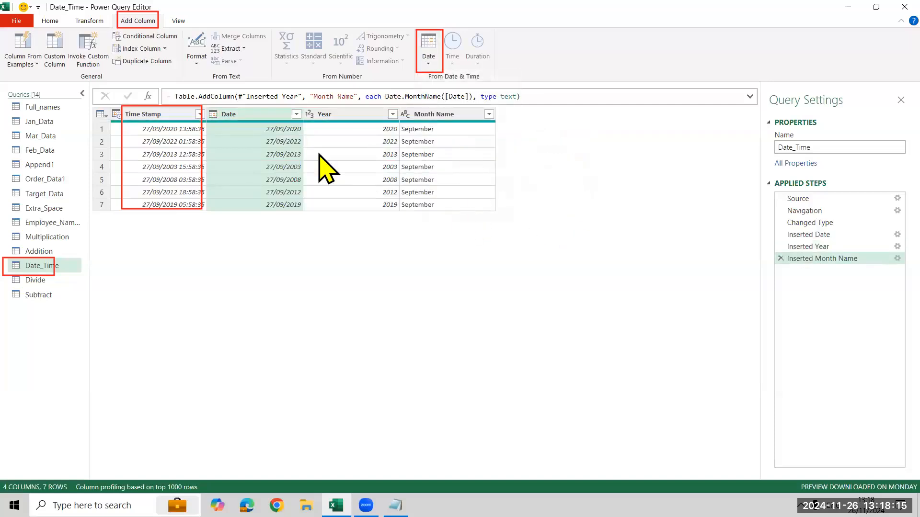
Add a column with the name of the day extracted from the Date column.
{"action": "left_click", "coordinate": [429, 67]}
{"action": "mouse_move", "coordinate": [484, 168]}
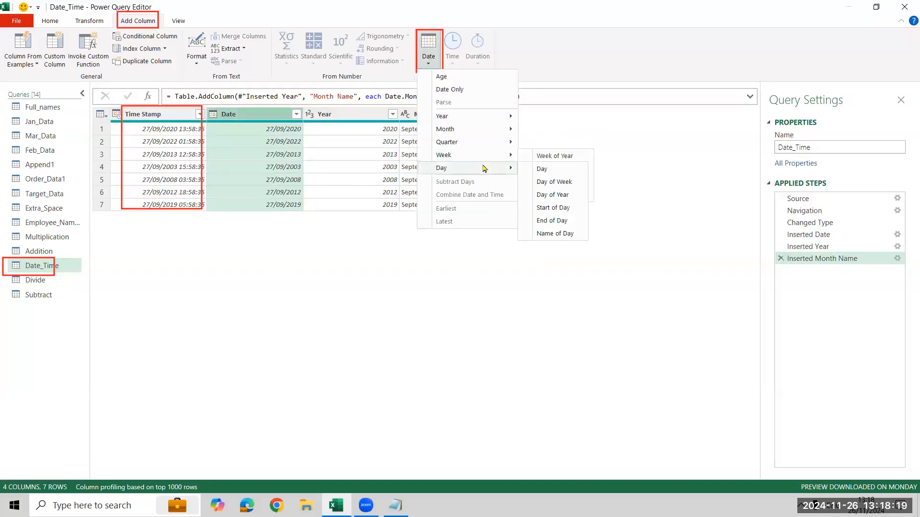
{"action": "left_click", "coordinate": [565, 233]}
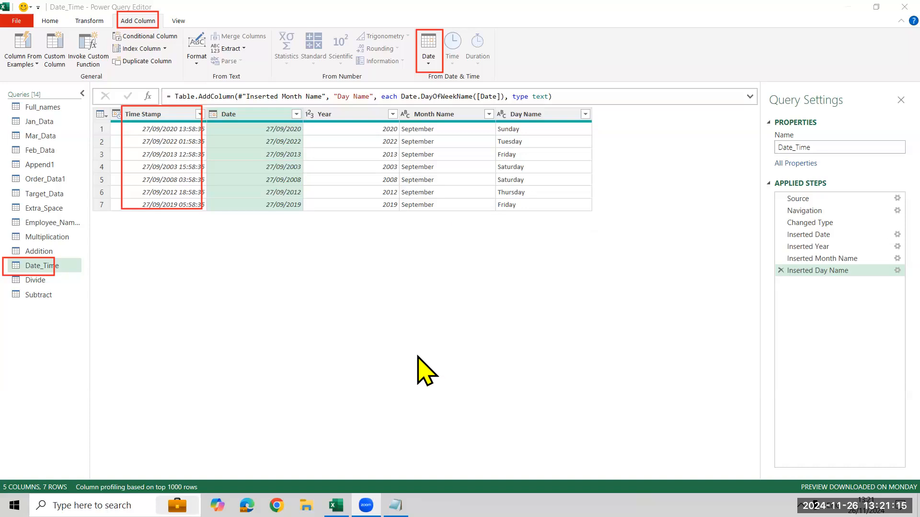
Close the query editor, load the queries back into the workbook, and close the workbook.
{"action": "left_click", "coordinate": [456, 223]}
{"action": "left_click", "coordinate": [52, 24]}
{"action": "left_click", "coordinate": [19, 33]}
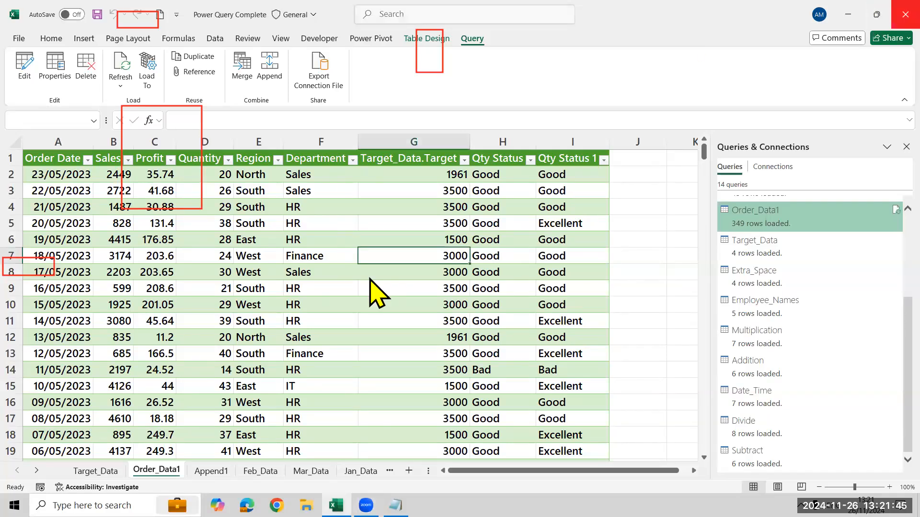
{"action": "left_click", "coordinate": [456, 414]}
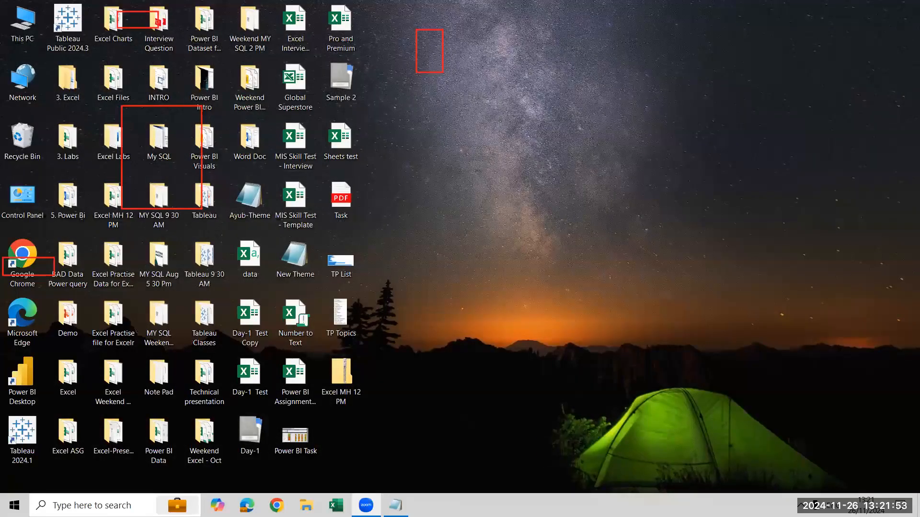
Replace the quantity rules in the Notepad note with the heading "Power Query & Power Pivot".
{"action": "left_click", "coordinate": [867, 145]}
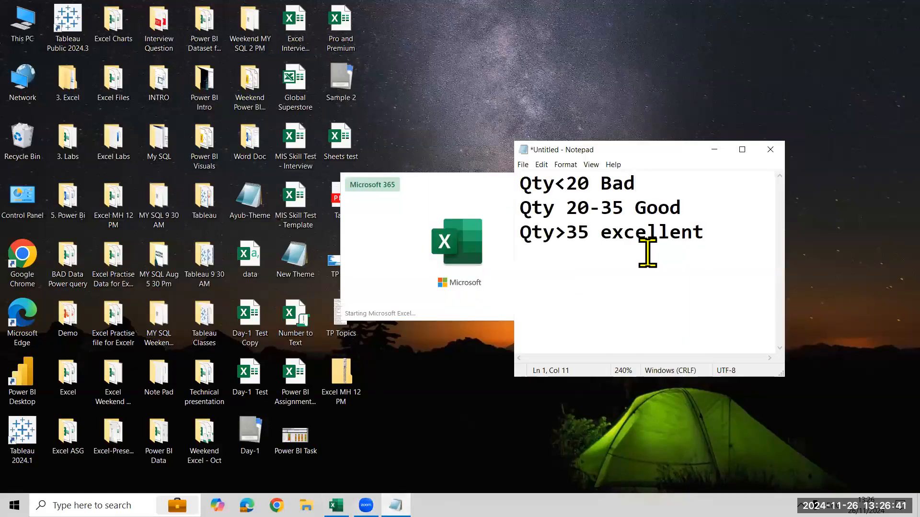
{"action": "key", "text": "ctrl+a"}
{"action": "key", "text": "BackSpace"}
{"action": "type", "text": "Pow"}
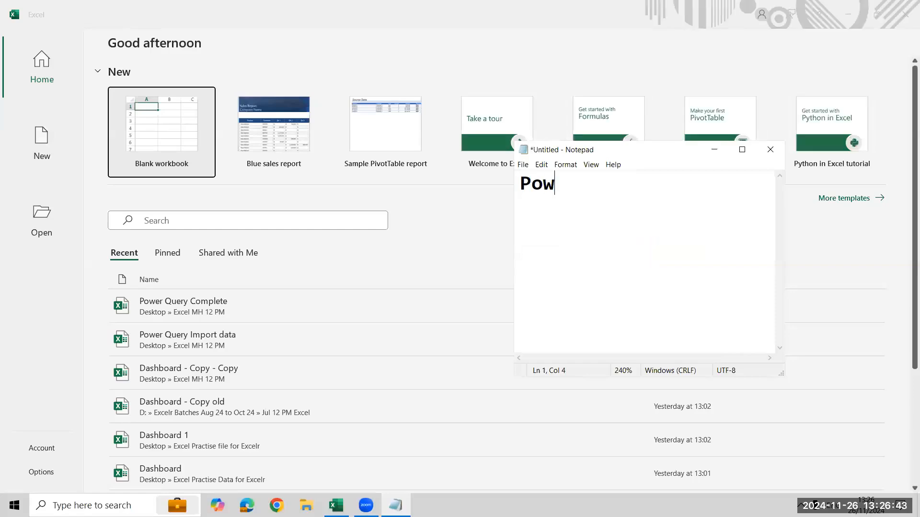
{"action": "type", "text": "er & Pov"}
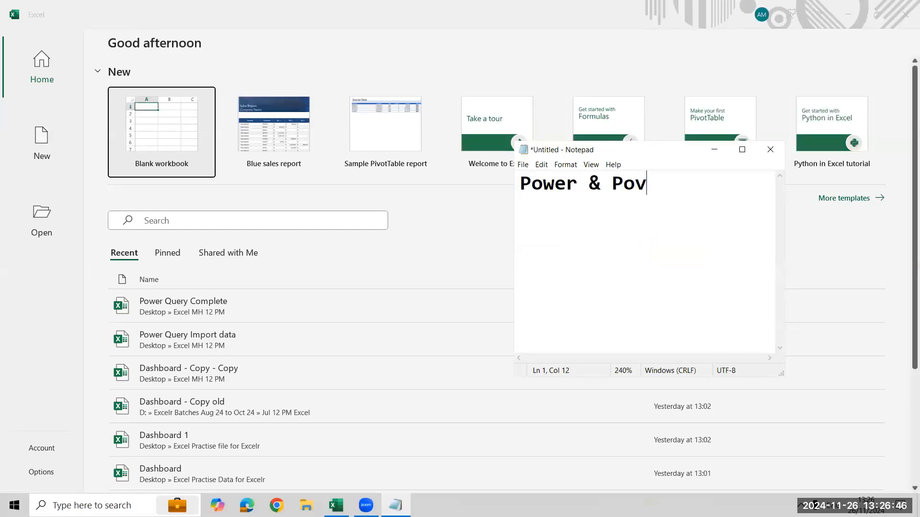
{"action": "key", "text": "BackSpace"}
{"action": "type", "text": "wer P"}
{"action": "key", "text": "BackSpace"}
{"action": "key", "text": "BackSpace"}
{"action": "key", "text": "Left"}
{"action": "key", "text": "Left"}
{"action": "key", "text": "Left"}
{"action": "key", "text": "Left"}
{"action": "key", "text": "Left"}
{"action": "key", "text": "Left"}
{"action": "key", "text": "Left"}
{"action": "key", "text": "Left"}
{"action": "type", "text": "Query"}
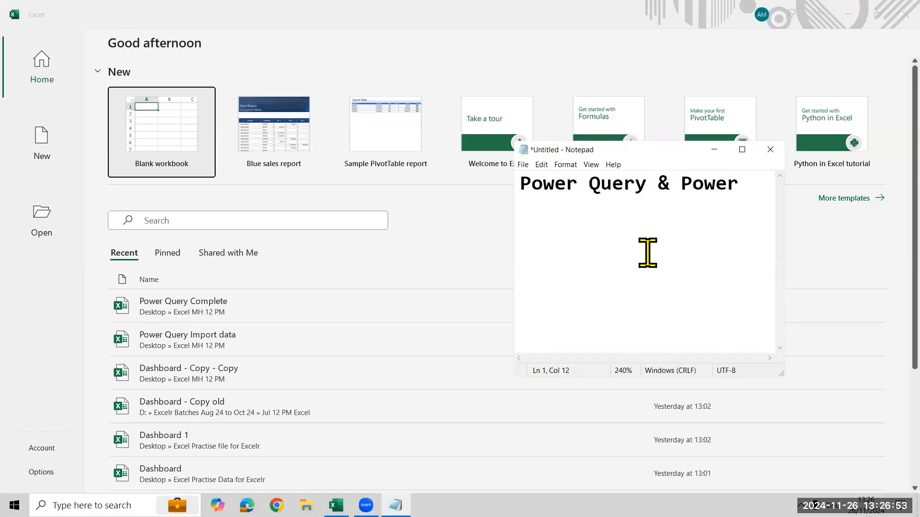
{"action": "key", "text": "Right"}
{"action": "key", "text": "Right"}
{"action": "key", "text": "Right"}
{"action": "key", "text": "Right"}
{"action": "key", "text": "Right"}
{"action": "key", "text": "Right"}
{"action": "key", "text": "Right"}
{"action": "key", "text": "Right"}
{"action": "type", "text": "P"}
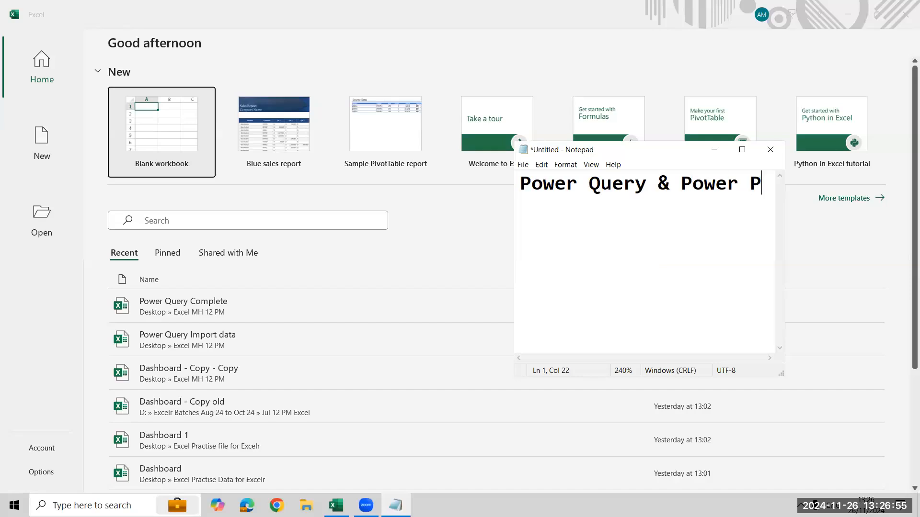
{"action": "type", "text": "ivot"}
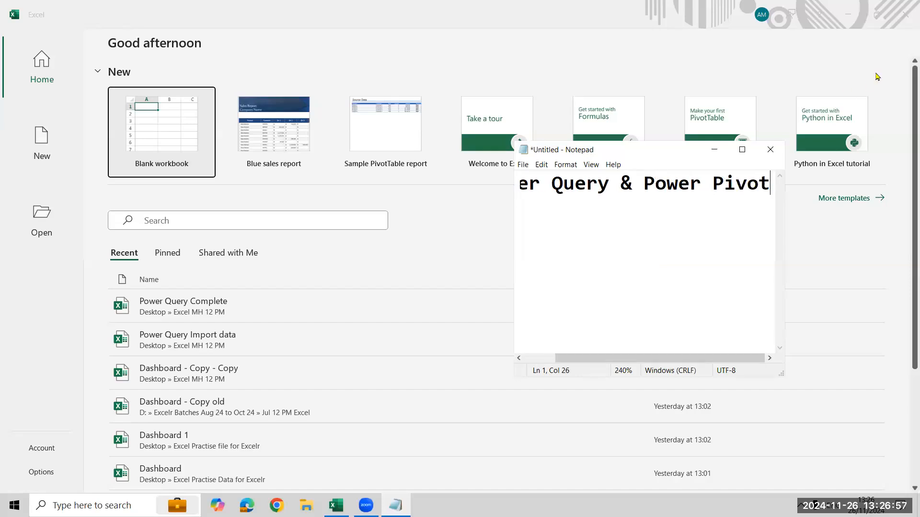
Maximize the note window and enlarge its text to 400% zoom.
{"action": "left_click", "coordinate": [740, 150]}
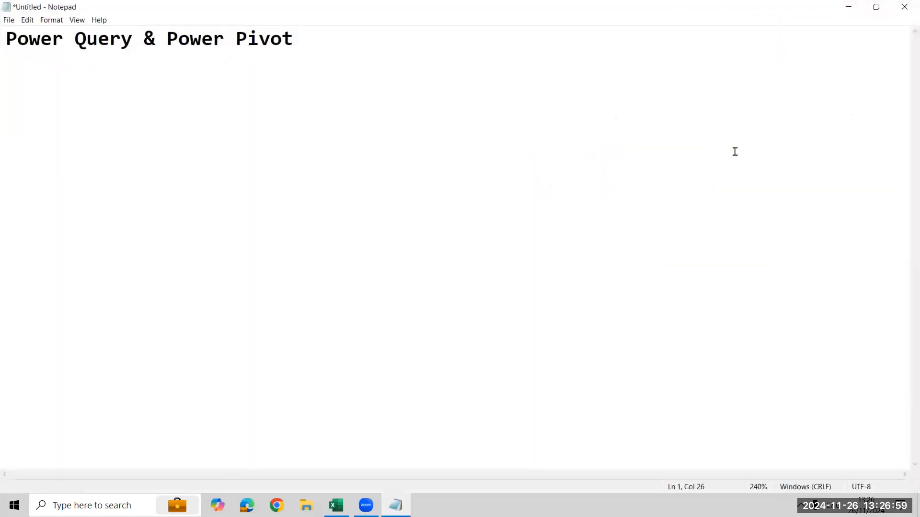
{"action": "scroll", "coordinate": [735, 151], "scroll_direction": "up", "scroll_amount": 16}
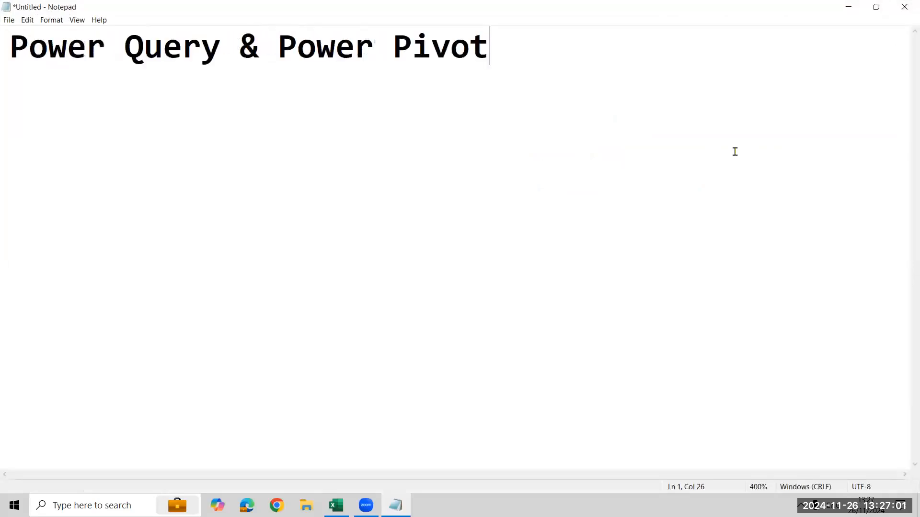
{"action": "key", "text": "Return"}
{"action": "key", "text": "Up"}
{"action": "key", "text": "Right"}
{"action": "key", "text": "Right"}
{"action": "key", "text": "Right"}
{"action": "key", "text": "Right"}
{"action": "key", "text": "Right"}
{"action": "key", "text": "Right"}
{"action": "key", "text": "Right"}
{"action": "key", "text": "Right"}
{"action": "key", "text": "Right"}
{"action": "key", "text": "Right"}
{"action": "key", "text": "Right"}
{"action": "key", "text": "Right"}
{"action": "key", "text": "Right"}
{"action": "key", "text": "Right"}
{"action": "key", "text": "Right"}
{"action": "key", "text": "Right"}
{"action": "key", "text": "Right"}
{"action": "key", "text": "Left"}
{"action": "key", "text": "Left"}
{"action": "key", "text": "Left"}
Switch to Excel with a new blank workbook and enter "Power Query" in cell F3.
{"action": "key", "text": "alt+Tab"}
{"action": "key", "text": "alt+Tab"}
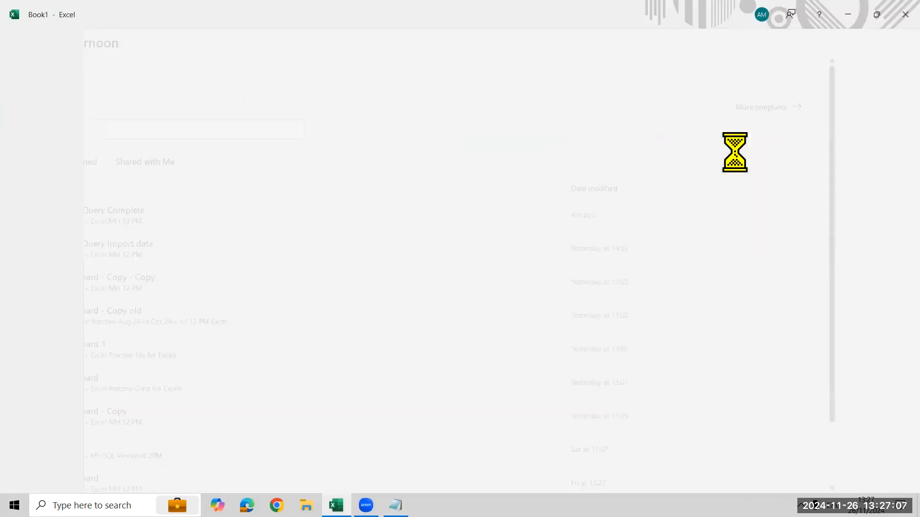
{"action": "key", "text": "Right"}
{"action": "key", "text": "Right"}
{"action": "key", "text": "Right"}
{"action": "key", "text": "Right"}
{"action": "key", "text": "Right"}
{"action": "key", "text": "Down"}
{"action": "key", "text": "Down"}
{"action": "type", "text": "Power Q"}
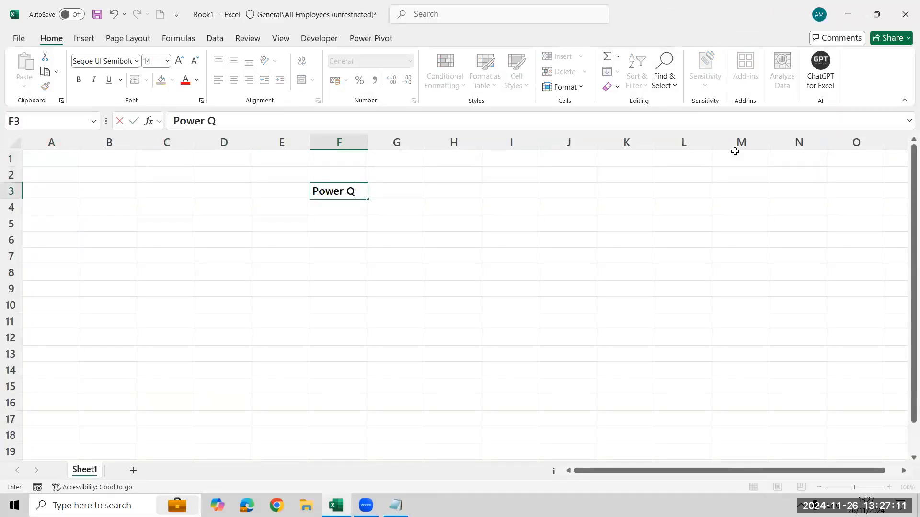
{"action": "type", "text": "uery"}
{"action": "key", "text": "Return"}
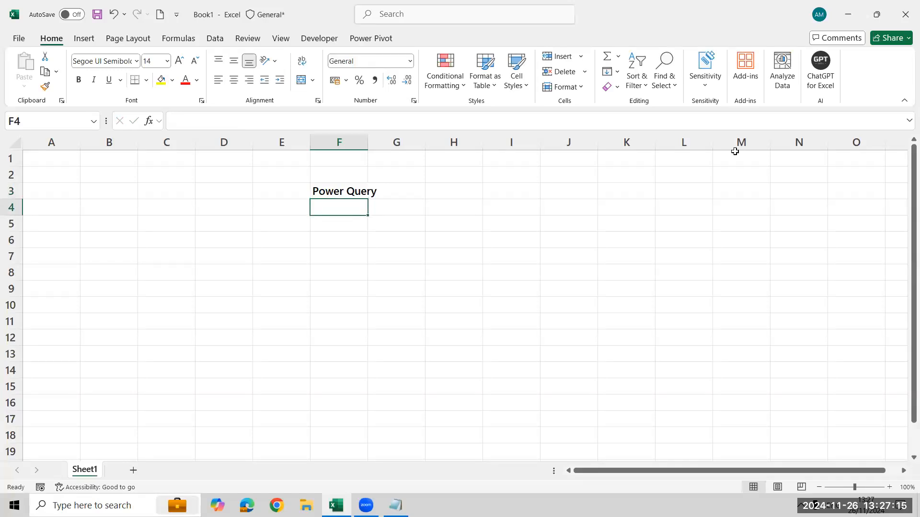
Enter "Extract Data" in cell F4, directly under the Power Query heading.
{"action": "type", "text": "Extract Data"}
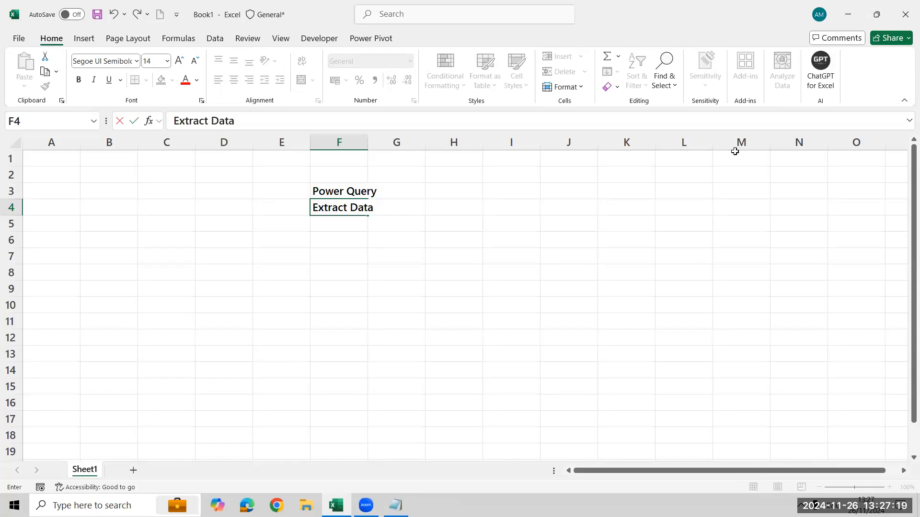
{"action": "key", "text": "Return"}
{"action": "type", "text": "Tran"}
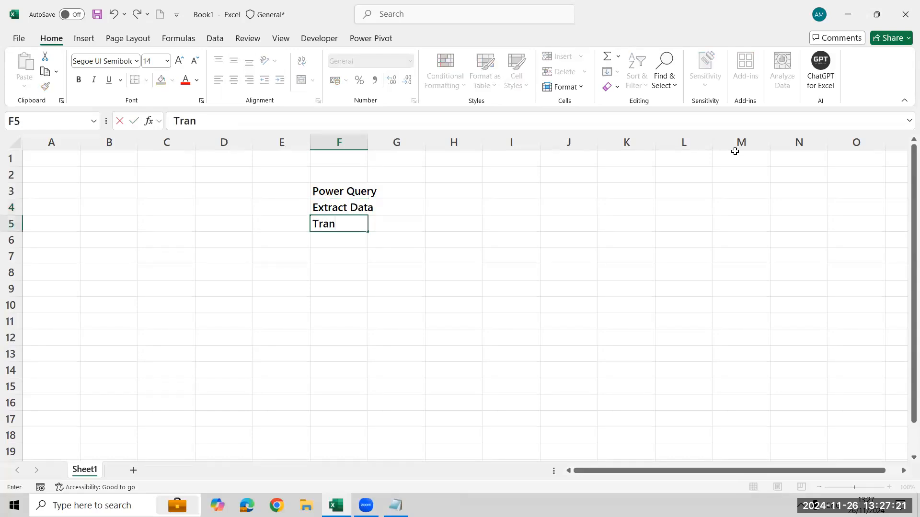
{"action": "key", "text": "BackSpace"}
{"action": "key", "text": "BackSpace"}
{"action": "key", "text": "BackSpace"}
{"action": "key", "text": "BackSpace"}
{"action": "type", "text": "C"}
{"action": "key", "text": "BackSpace"}
Enter "Verify the data" in cell F5, directly under Extract Data.
{"action": "type", "text": "Verify the data"}
{"action": "key", "text": "Return"}
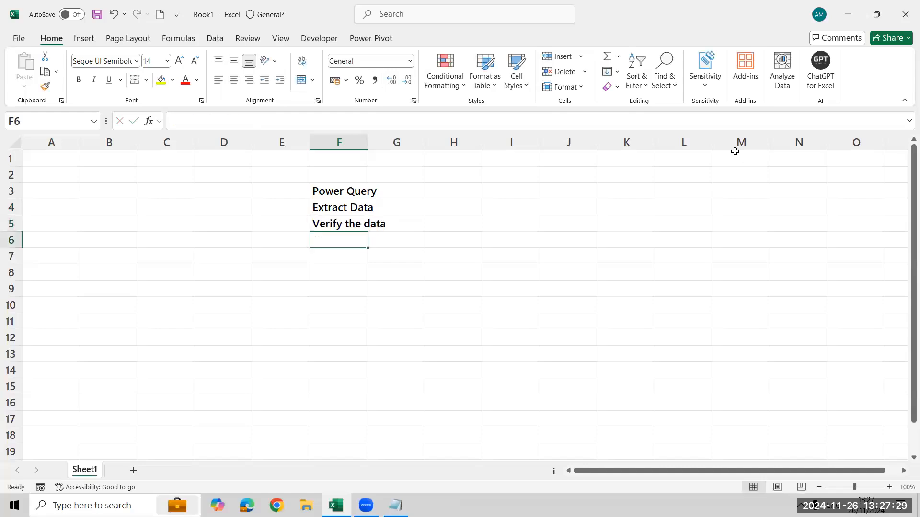
Enter "Load to excel" in cell F6, directly under Verify the data.
{"action": "type", "text": "Load"}
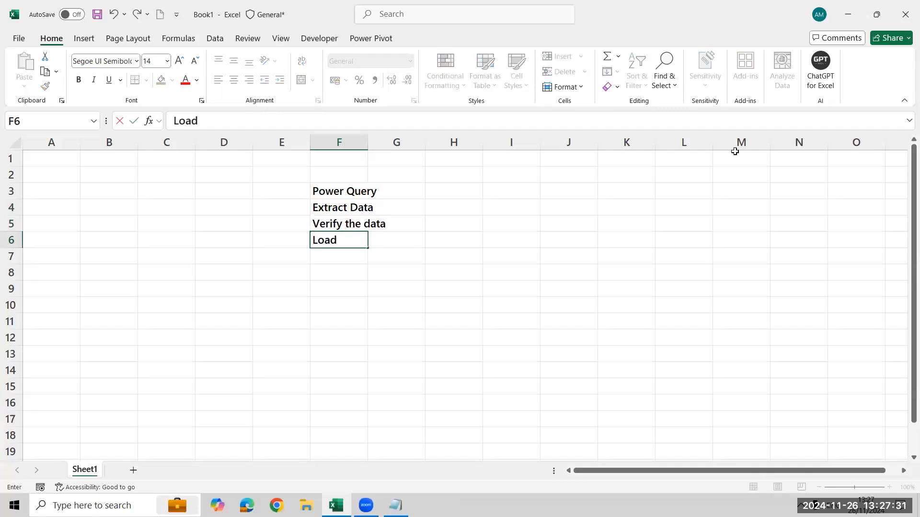
{"action": "type", "text": " to excel"}
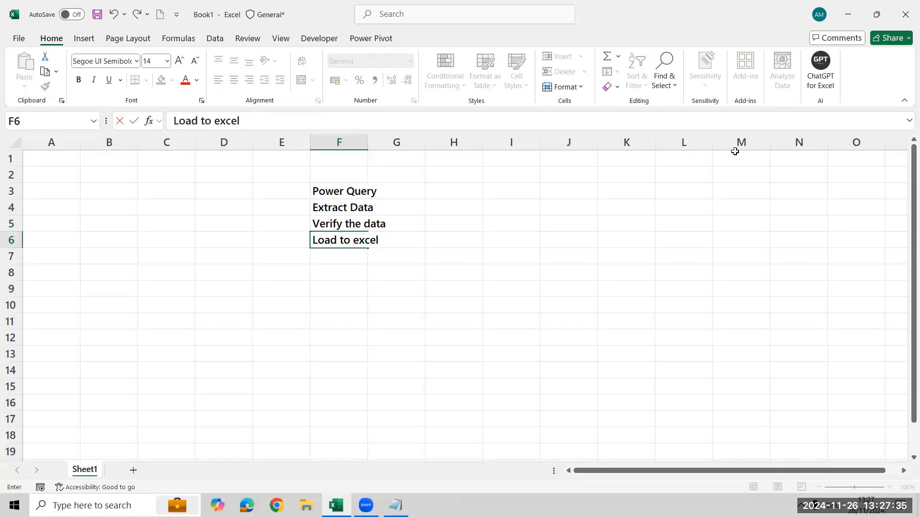
{"action": "key", "text": "Return"}
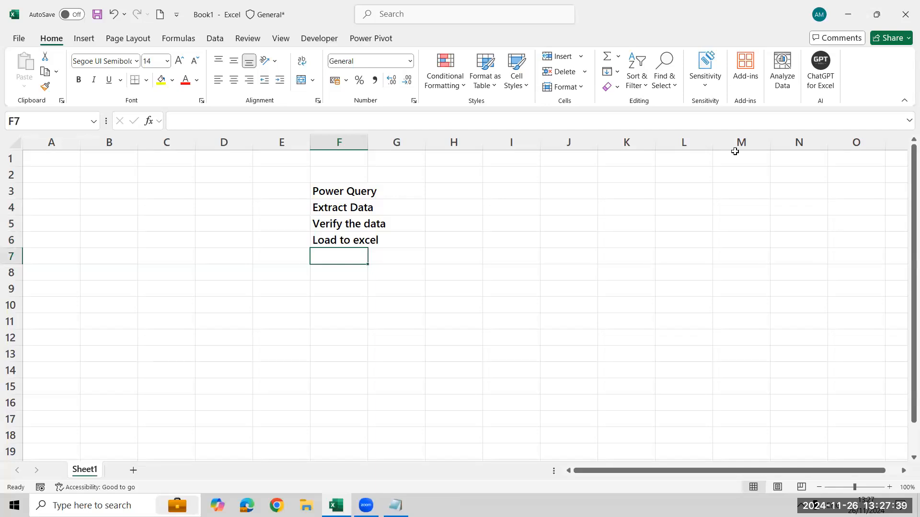
{"action": "type", "text": "More "}
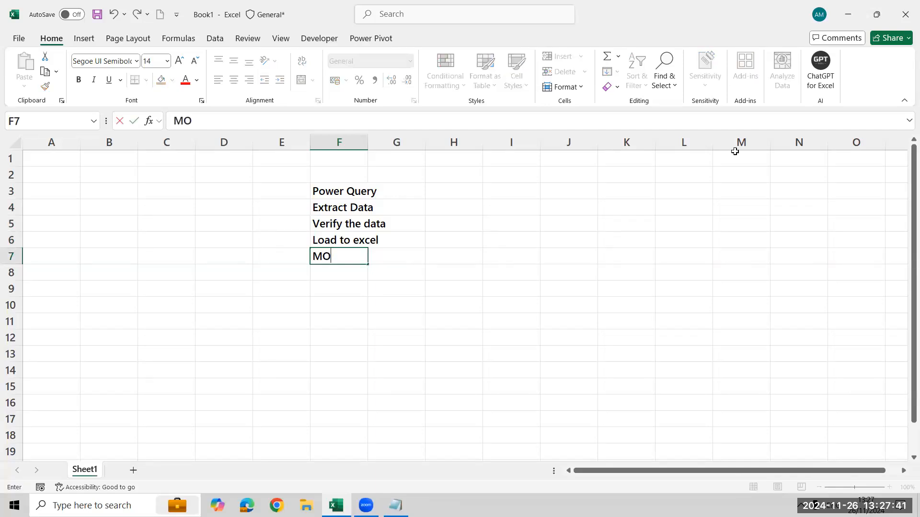
{"action": "type", "text": "than 1"}
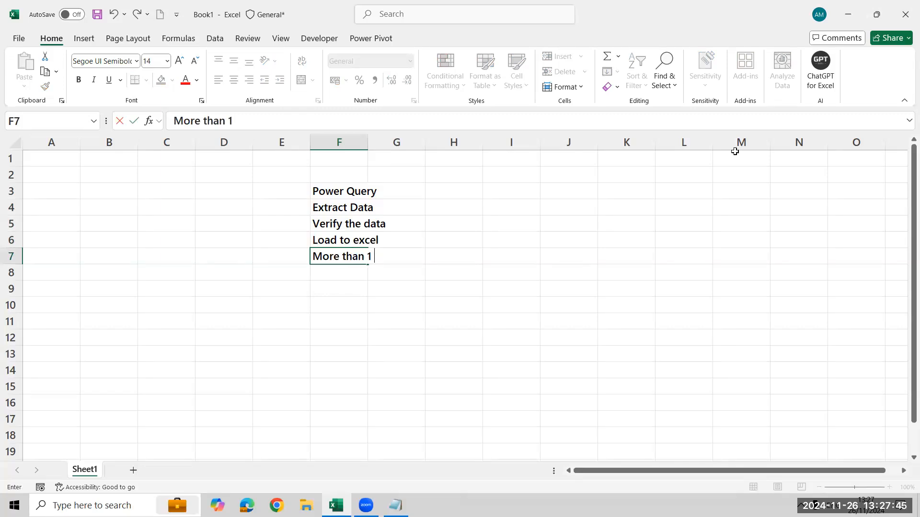
{"action": "type", "text": " table then we "}
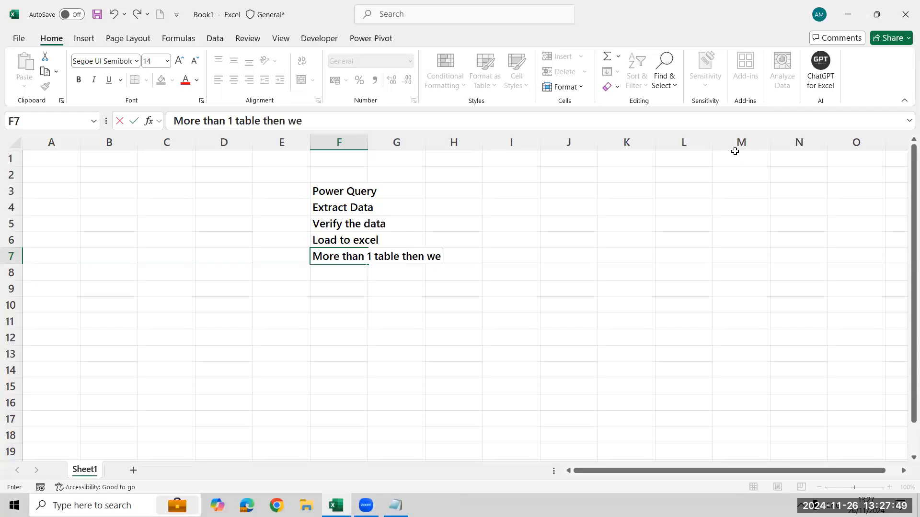
{"action": "type", "text": "gonna"}
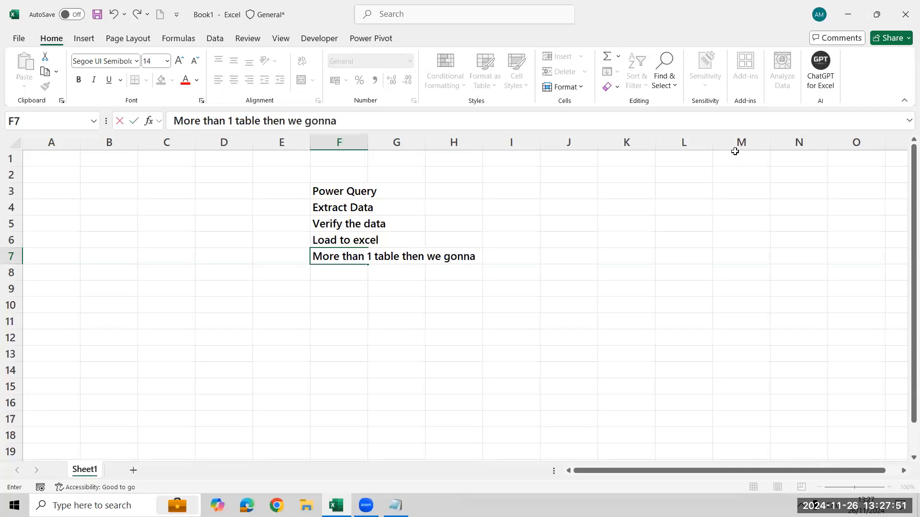
{"action": "type", "text": " use power Pivot"}
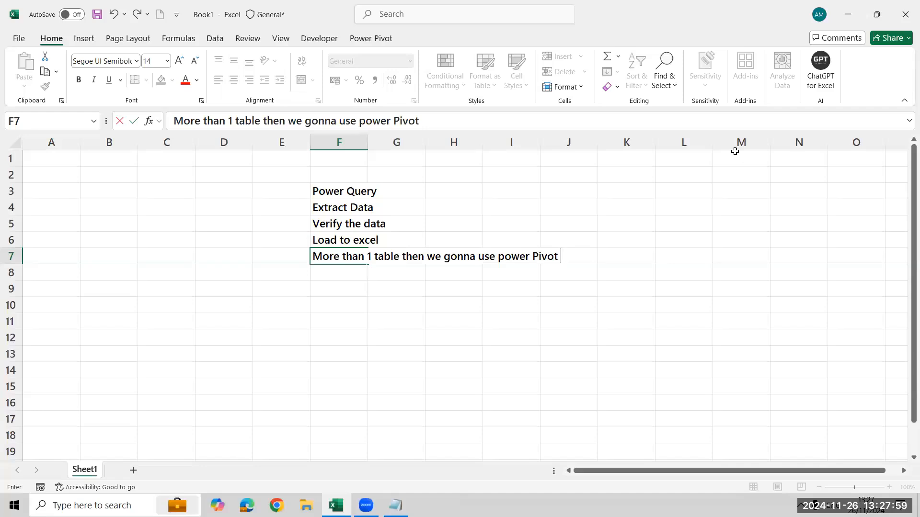
{"action": "key", "text": "shift+Up"}
{"action": "key", "text": "Down"}
{"action": "key", "text": "Up"}
{"action": "key", "text": "Delete"}
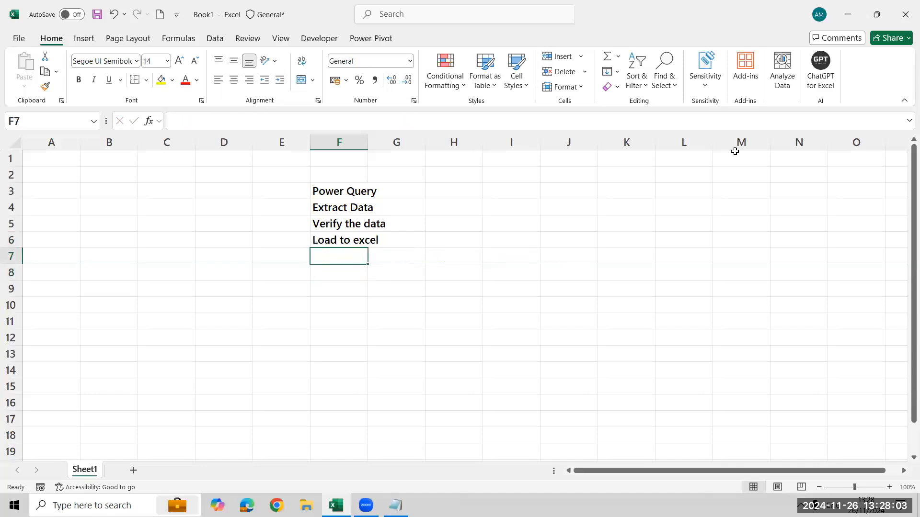
Enter "Power Pivot" in cell F7, directly under Load to excel.
{"action": "type", "text": "Power Pivot"}
{"action": "key", "text": "Return"}
Write "to create a relationship between 2 or more tables we will use power pivot" in cell H7, beside Power Pivot.
{"action": "key", "text": "Up"}
{"action": "key", "text": "Right"}
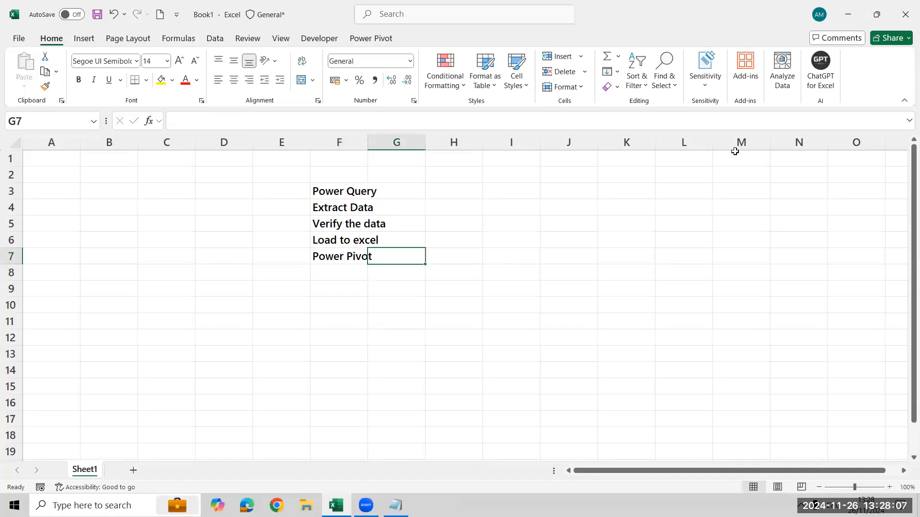
{"action": "key", "text": "Right"}
{"action": "type", "text": "to"}
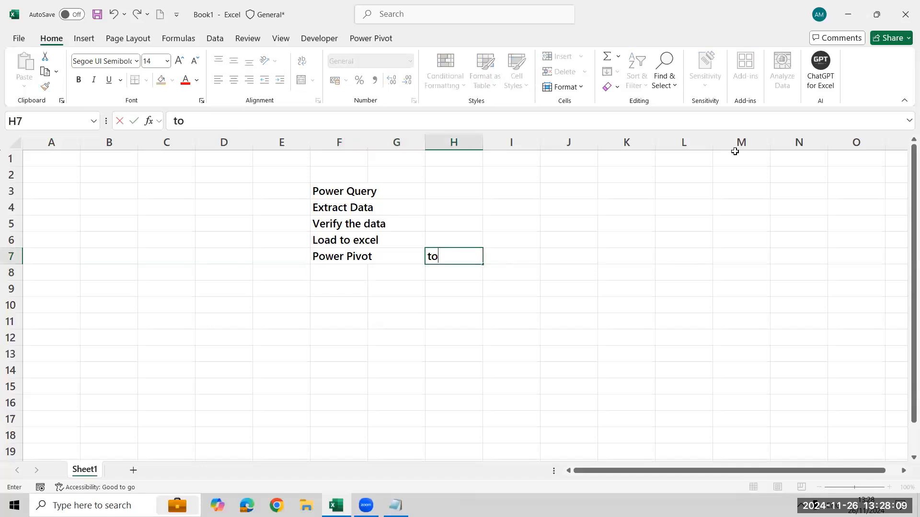
{"action": "type", "text": " create"}
{"action": "type", "text": "re"}
{"action": "key", "text": "BackSpace"}
{"action": "type", "text": "a"}
{"action": "key", "text": "BackSpace"}
{"action": "key", "text": "BackSpace"}
{"action": "type", "text": "a real"}
{"action": "key", "text": "BackSpace"}
{"action": "type", "text": "altio"}
{"action": "key", "text": "BackSpace"}
{"action": "key", "text": "BackSpace"}
{"action": "key", "text": "BackSpace"}
{"action": "key", "text": "BackSpace"}
{"action": "key", "text": "BackSpace"}
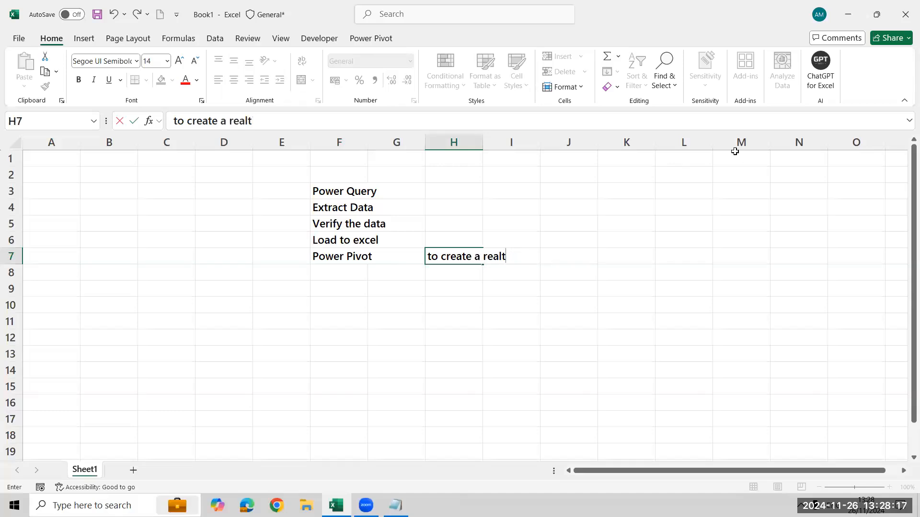
{"action": "type", "text": "lationship bet"}
{"action": "key", "text": "BackSpace"}
{"action": "key", "text": "BackSpace"}
{"action": "type", "text": "etween 2"}
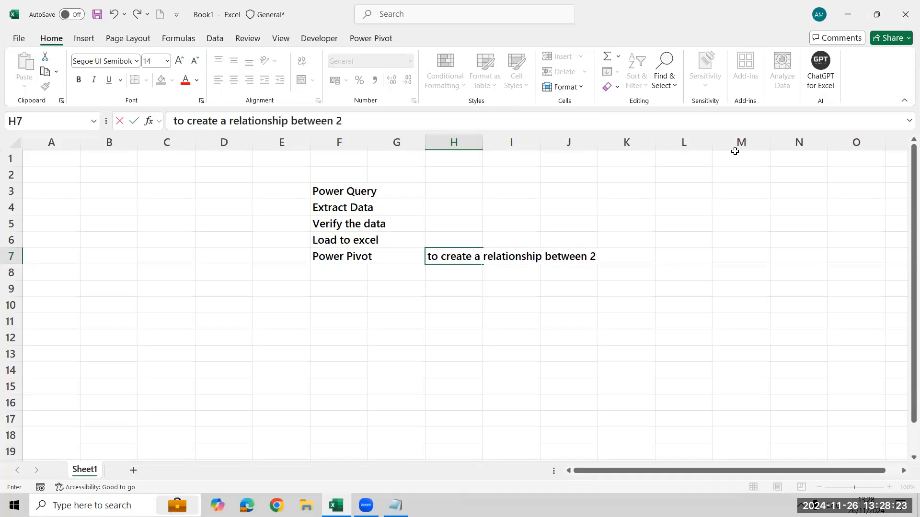
{"action": "type", "text": " or more table"}
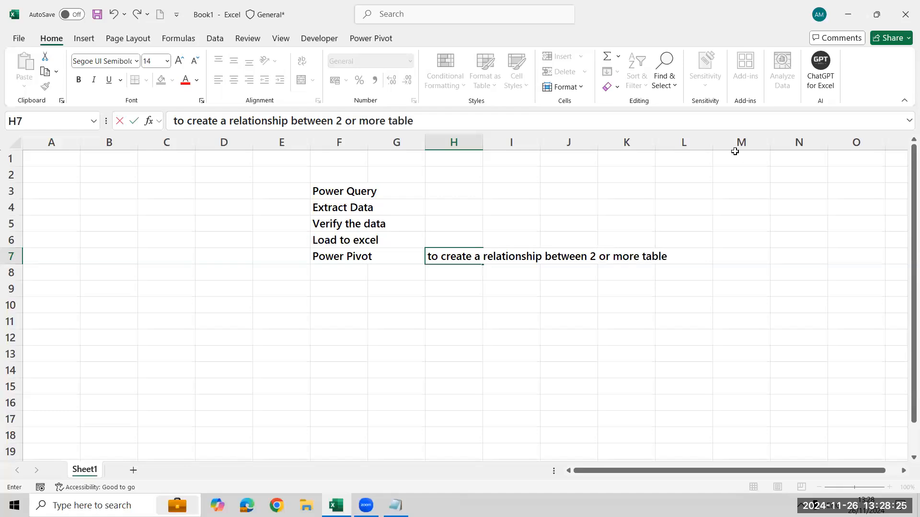
{"action": "type", "text": "s we will use "}
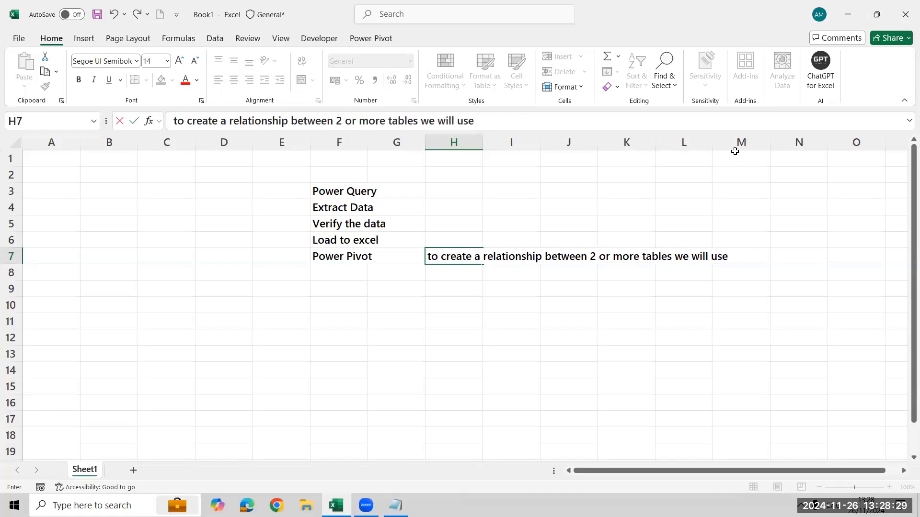
{"action": "type", "text": "power pivot"}
Insert "(Common column entities or values)" after the word "tables" in the Power Pivot note in cell H7.
{"action": "key", "text": "F2"}
{"action": "key", "text": "Left"}
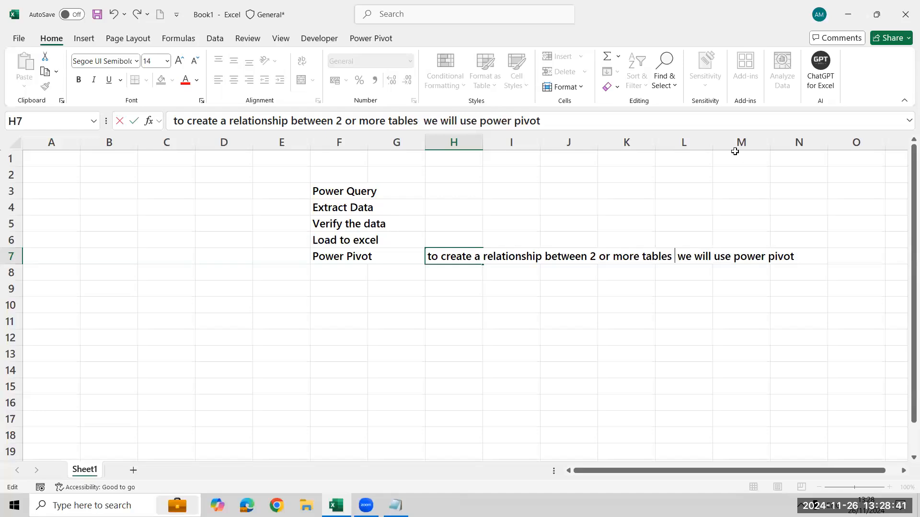
{"action": "type", "text": "(C"}
{"action": "key", "text": "BackSpace"}
{"action": "type", "text": "Common "}
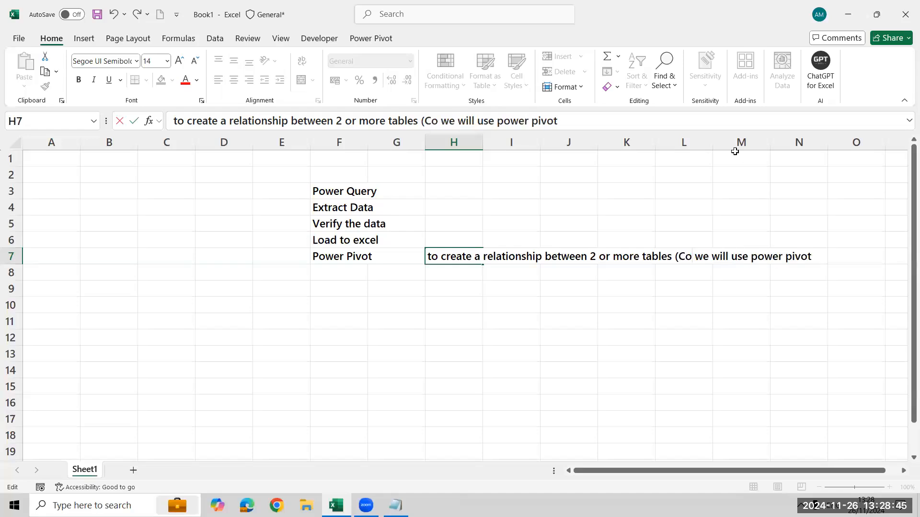
{"action": "type", "text": "column"}
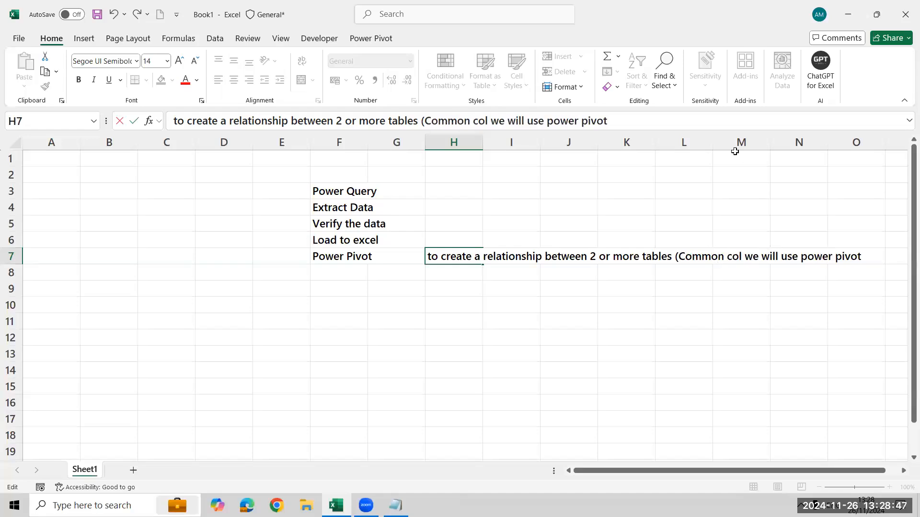
{"action": "type", "text": " entite"}
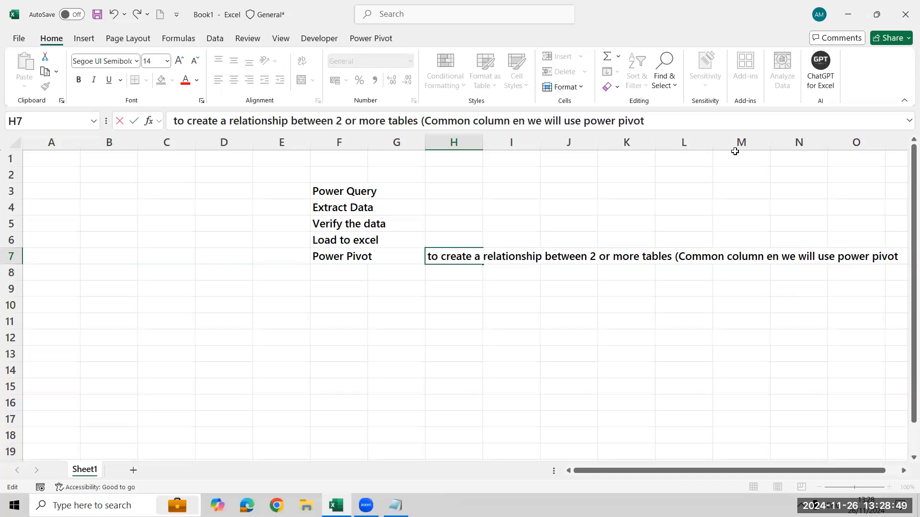
{"action": "key", "text": "BackSpace"}
{"action": "key", "text": "BackSpace"}
{"action": "key", "text": "BackSpace"}
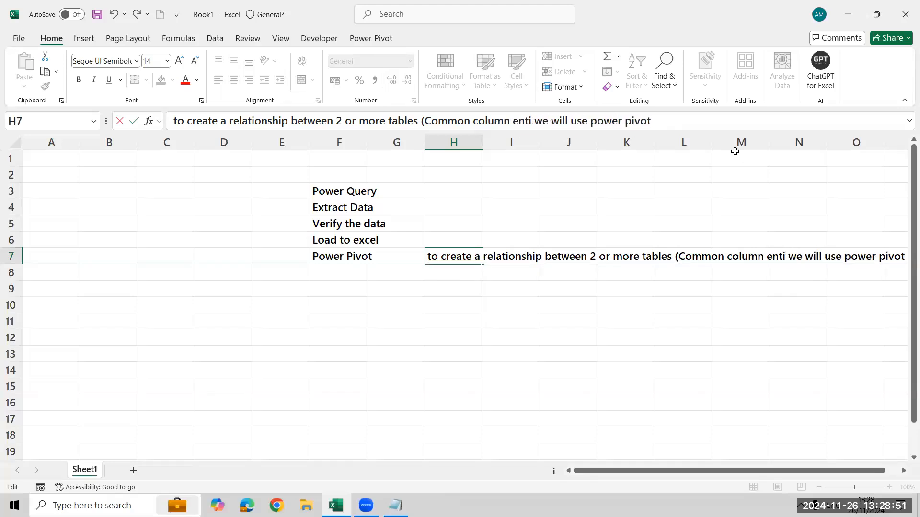
{"action": "type", "text": "ties or value"}
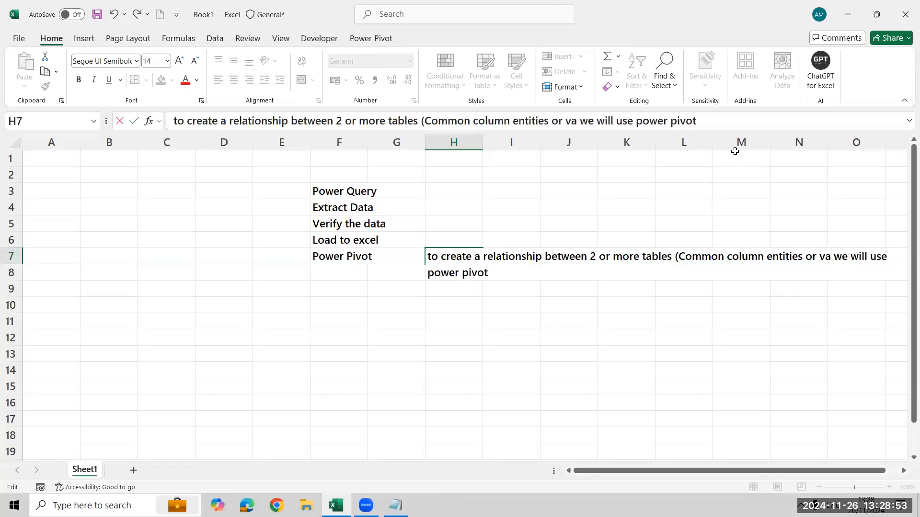
{"action": "type", "text": "s)"}
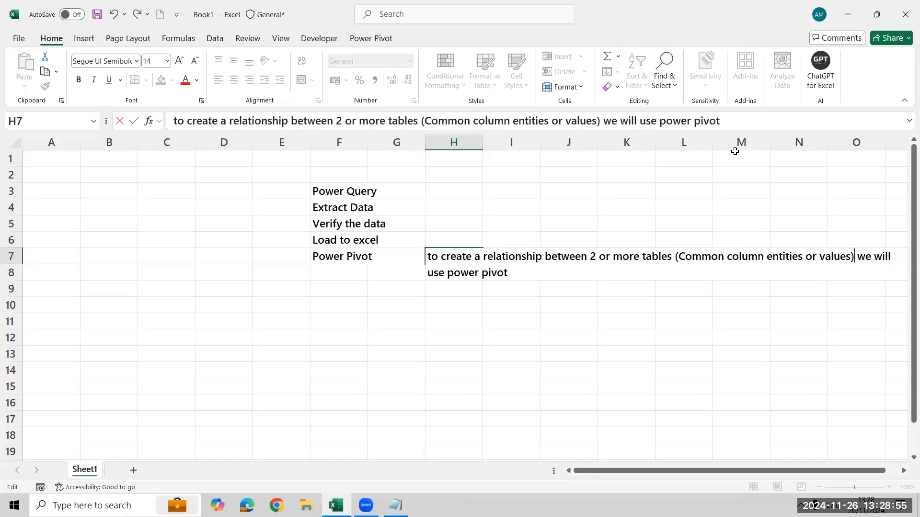
{"action": "key", "text": "Return"}
{"action": "key", "text": "Return"}
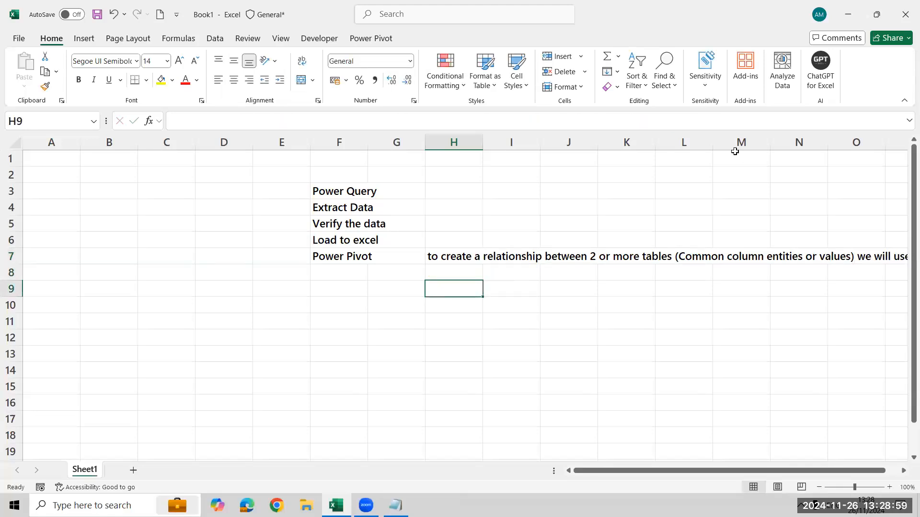
Enter a Country column starting in cell C10, with India, Spain and France in the rows below the header.
{"action": "key", "text": "Left"}
{"action": "key", "text": "Left"}
{"action": "key", "text": "Left"}
{"action": "key", "text": "Left"}
{"action": "key", "text": "Left"}
{"action": "key", "text": "Left"}
{"action": "key", "text": "Down"}
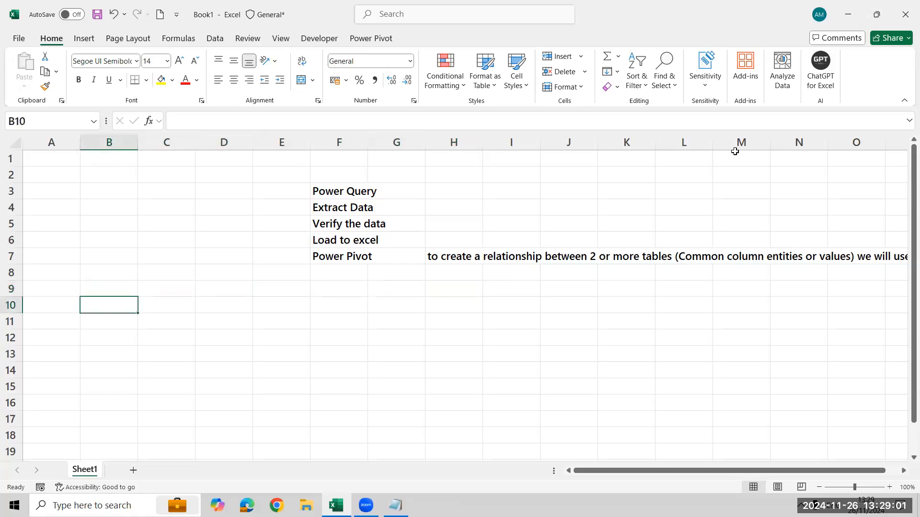
{"action": "key", "text": "Right"}
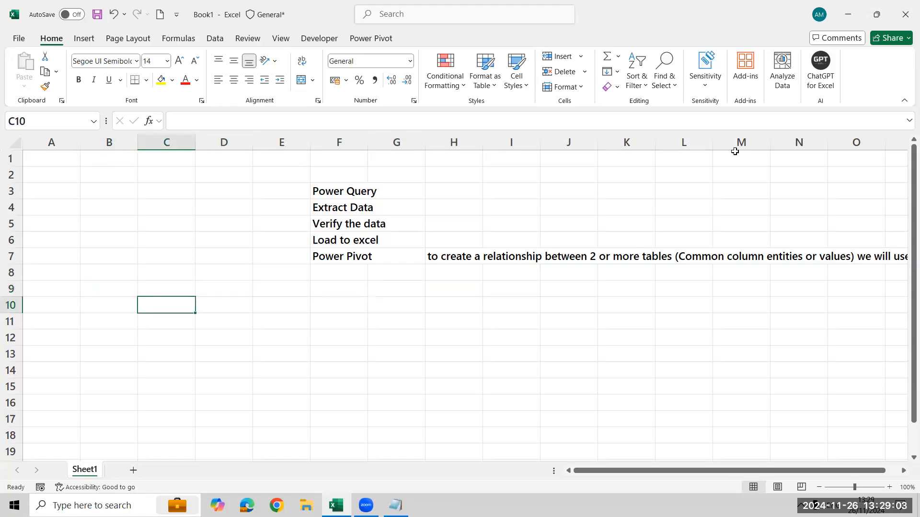
{"action": "type", "text": "Country"}
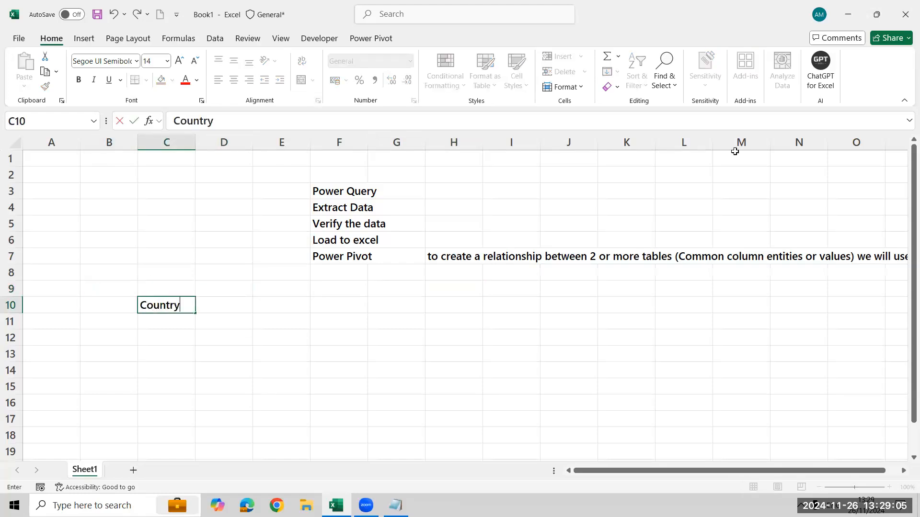
{"action": "key", "text": "Return"}
{"action": "type", "text": "INdia"}
{"action": "key", "text": "Return"}
{"action": "type", "text": "St"}
{"action": "key", "text": "BackSpace"}
{"action": "type", "text": "SPain"}
{"action": "key", "text": "Return"}
{"action": "type", "text": "France"}
{"action": "key", "text": "Return"}
Add a Sales column in D10 beside Country, with 6000, 8000 and 3000 for the three countries.
{"action": "key", "text": "Up"}
{"action": "key", "text": "Up"}
{"action": "key", "text": "Up"}
{"action": "key", "text": "Up"}
{"action": "key", "text": "Right"}
{"action": "type", "text": "Sales"}
{"action": "key", "text": "Return"}
{"action": "type", "text": "6000"}
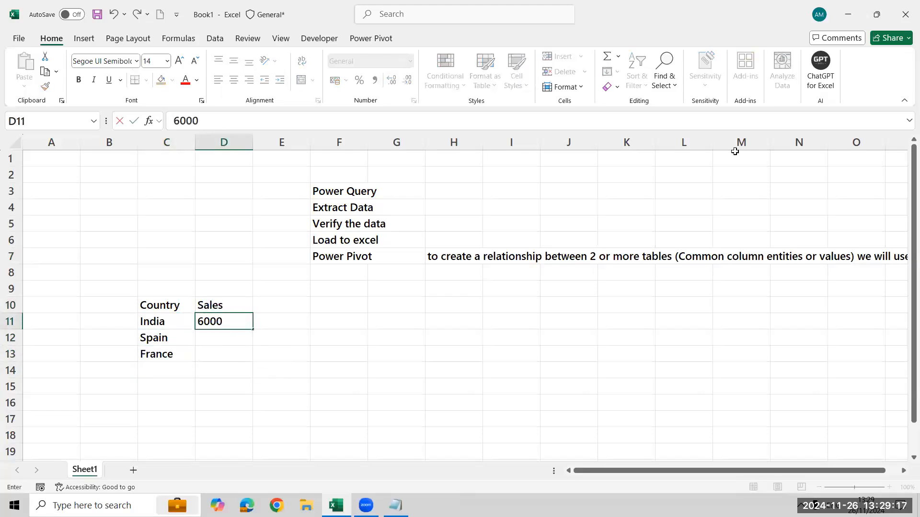
{"action": "key", "text": "Return"}
{"action": "type", "text": "8000"}
{"action": "key", "text": "Return"}
{"action": "type", "text": "3000"}
{"action": "key", "text": "Return"}
Merge and center cells C9:D9 above the country sales data and title them "Table 1".
{"action": "key", "text": "Up"}
{"action": "key", "text": "Up"}
{"action": "key", "text": "Up"}
{"action": "key", "text": "Left"}
{"action": "key", "text": "Up"}
{"action": "key", "text": "shift+Right"}
{"action": "key", "text": "shift+Down"}
{"action": "key", "text": "shift+Down"}
{"action": "key", "text": "shift+Down"}
{"action": "key", "text": "Up"}
{"action": "key", "text": "Up"}
{"action": "key", "text": "Down"}
{"action": "key", "text": "shift+Right"}
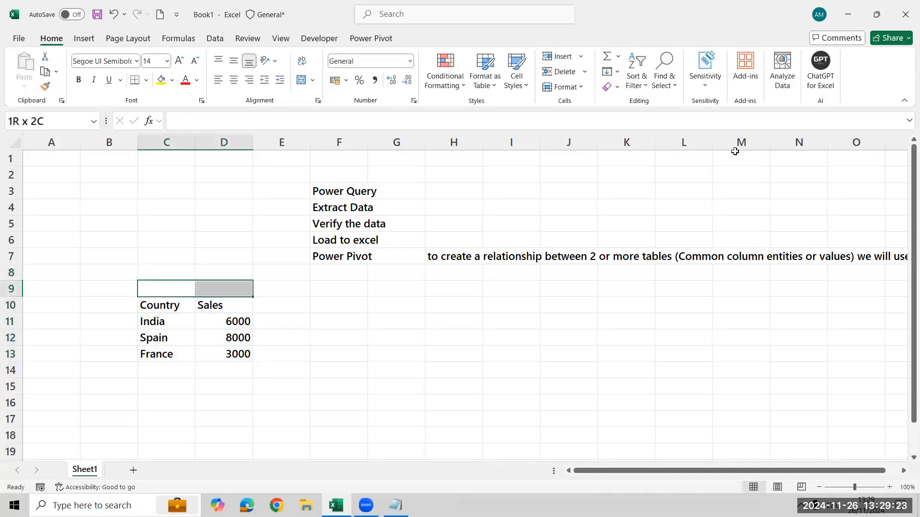
{"action": "key", "text": "alt+h"}
{"action": "type", "text": "mcTable 1"}
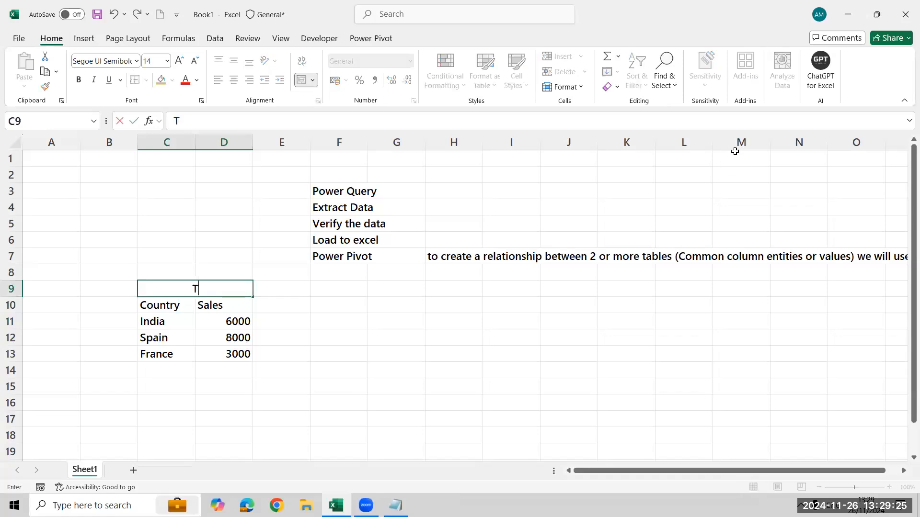
{"action": "key", "text": "Tab"}
Merge and center cells F9:G9 and title them "Table 2".
{"action": "key", "text": "Right"}
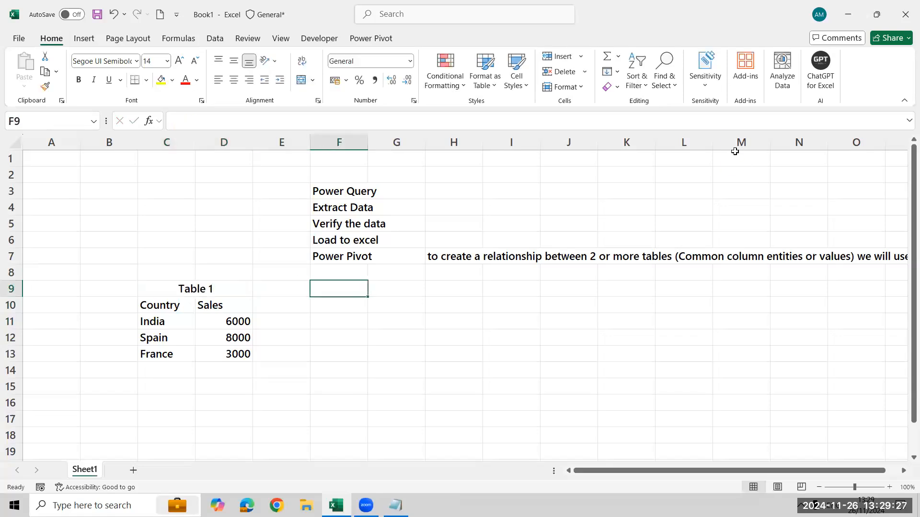
{"action": "key", "text": "shift+Right"}
{"action": "key", "text": "alt+h"}
{"action": "type", "text": "mc"}
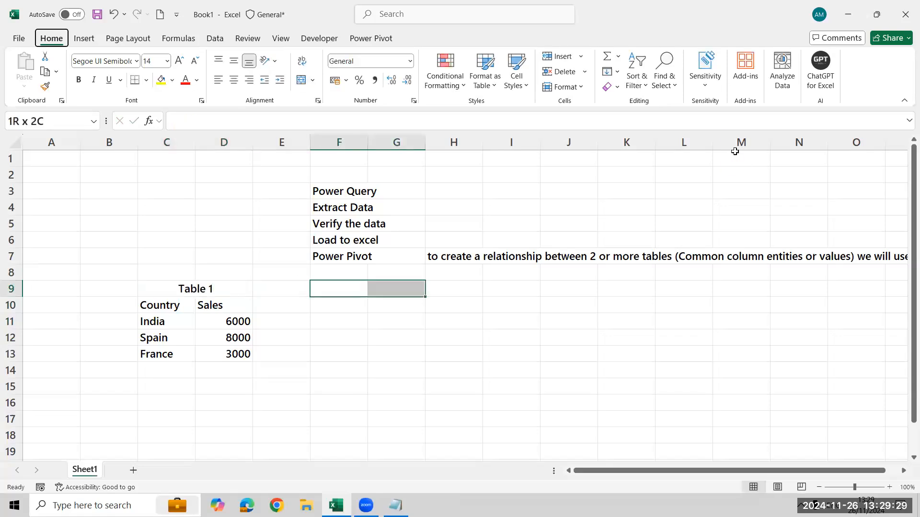
{"action": "type", "text": "Table"}
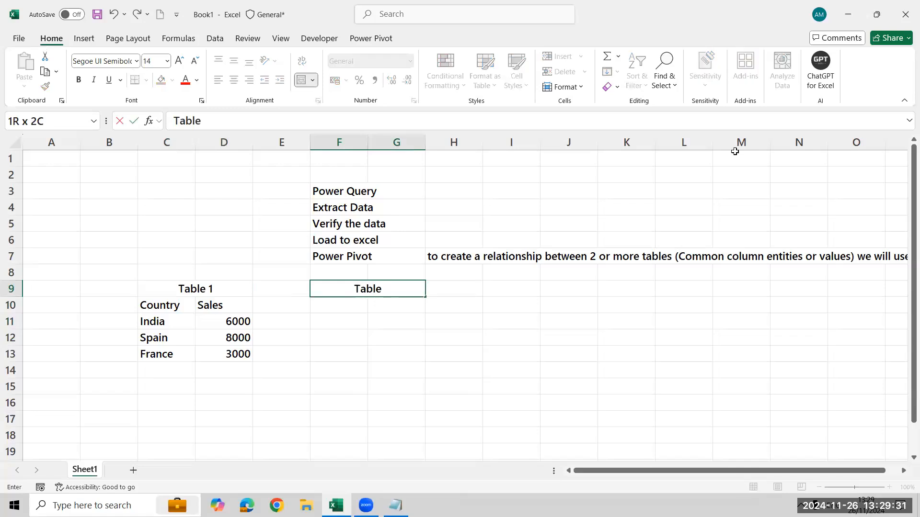
{"action": "type", "text": " 2"}
{"action": "key", "text": "Return"}
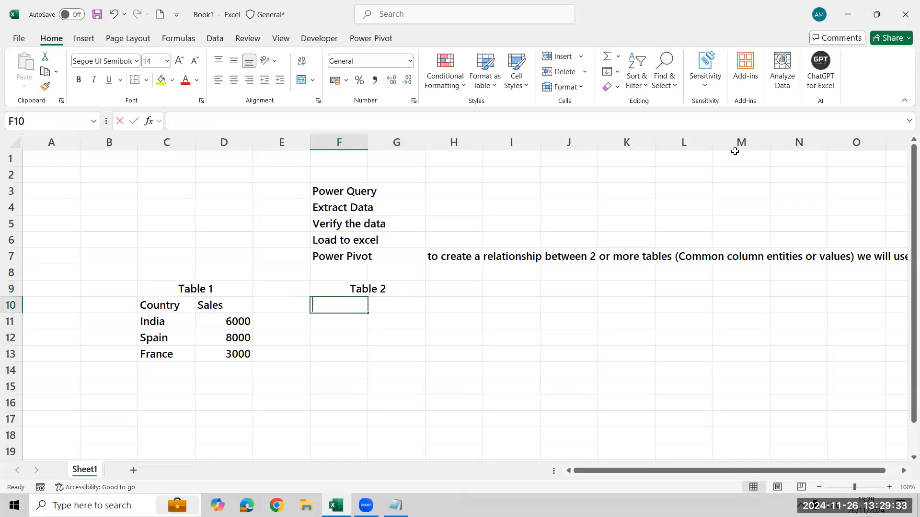
Enter the headers Country in F10 and Target in G10 under the Table 2 title.
{"action": "type", "text": "Country"}
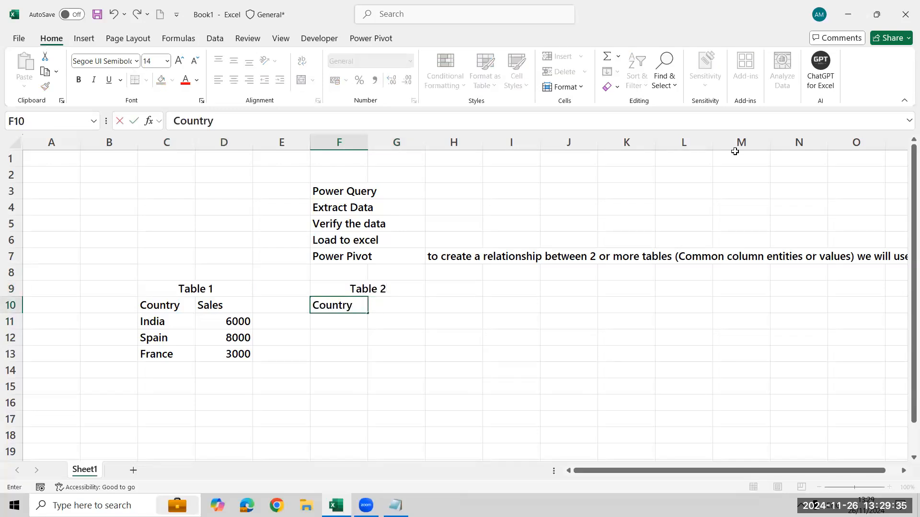
{"action": "key", "text": "Tab"}
{"action": "type", "text": "Sales"}
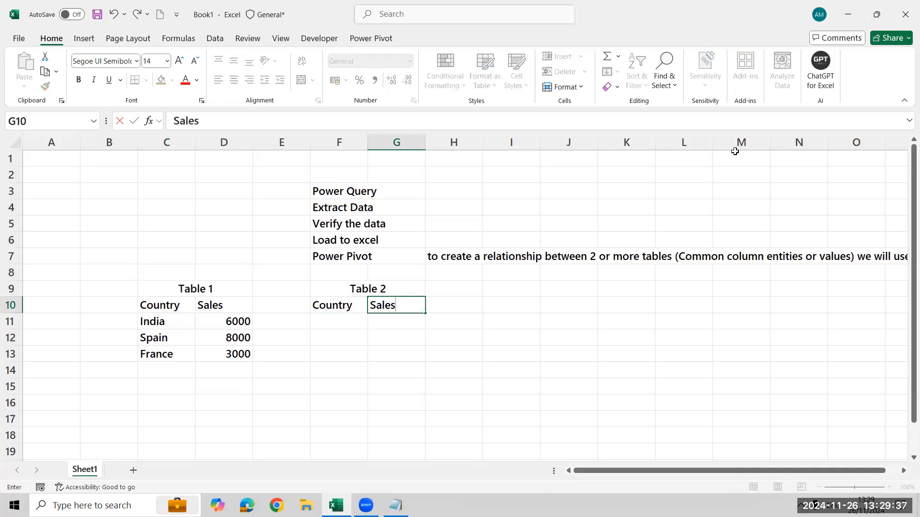
{"action": "key", "text": "BackSpace"}
{"action": "key", "text": "BackSpace"}
{"action": "key", "text": "BackSpace"}
{"action": "key", "text": "BackSpace"}
{"action": "key", "text": "BackSpace"}
{"action": "type", "text": "Target"}
{"action": "key", "text": "Return"}
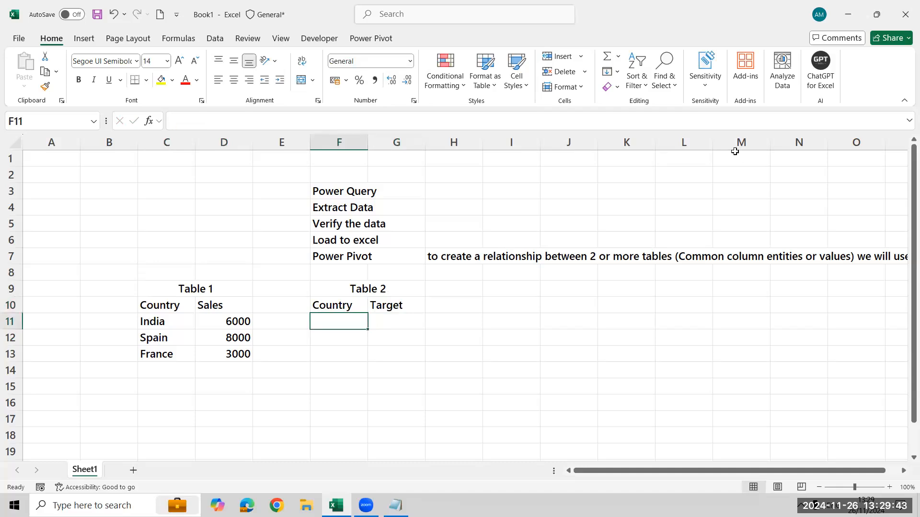
Add India with a target of 8500 as the first row of Table 2, in F11:G11.
{"action": "type", "text": "India"}
{"action": "key", "text": "Tab"}
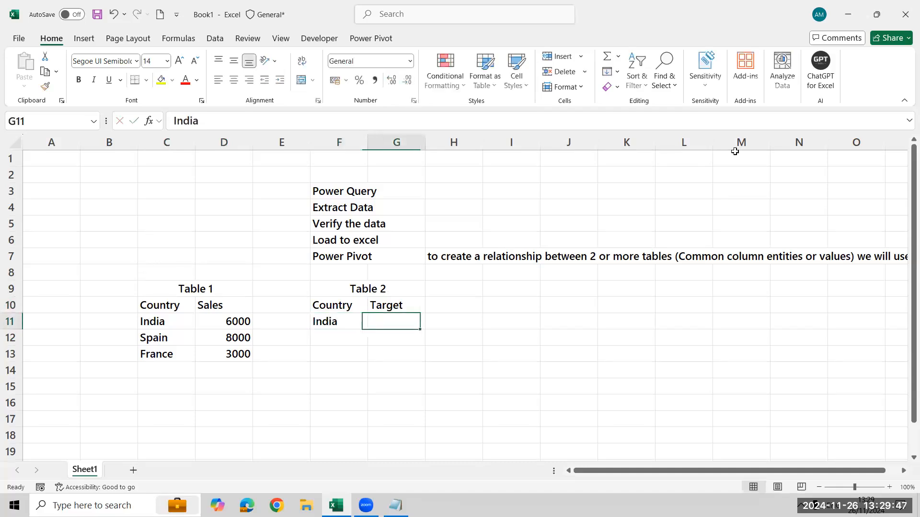
{"action": "type", "text": "8500"}
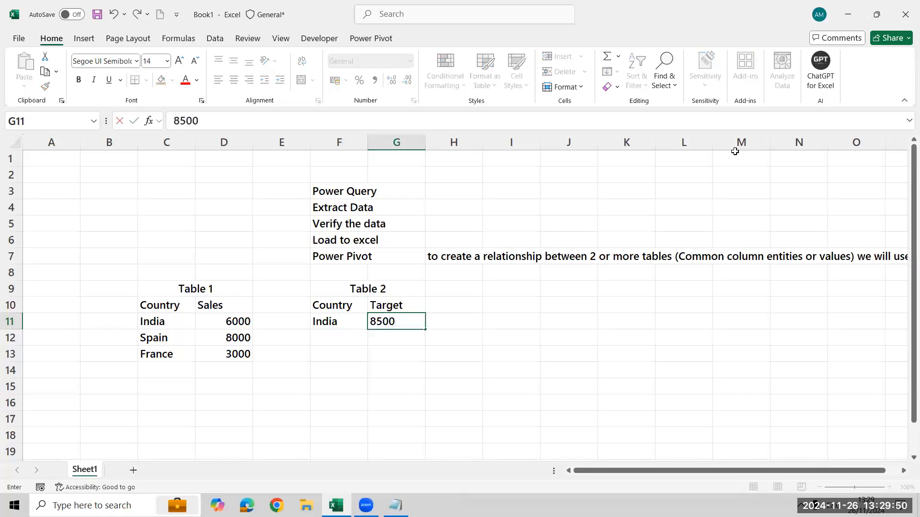
{"action": "key", "text": "Return"}
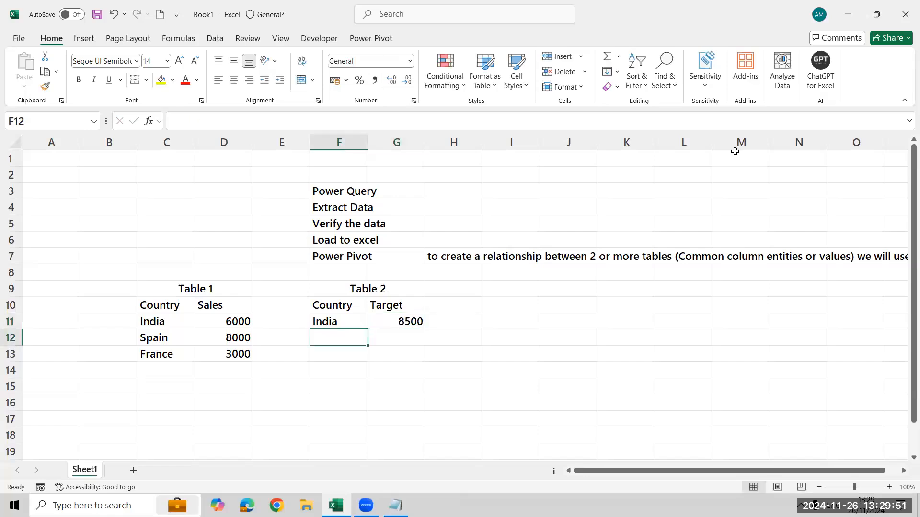
Add Japan with a target of 3500 in the next row of Table 2, F12:G12.
{"action": "type", "text": "Japa"}
{"action": "key", "text": "Tab"}
{"action": "type", "text": "n"}
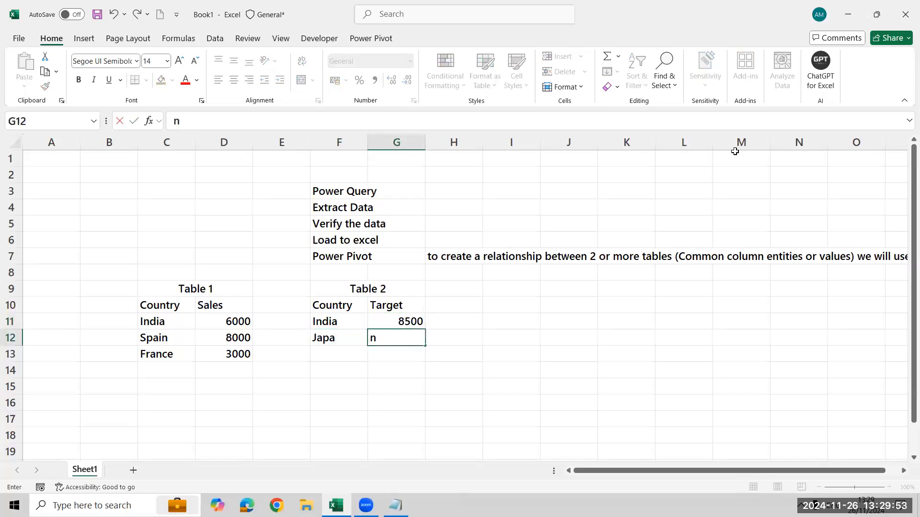
{"action": "key", "text": "Escape"}
{"action": "key", "text": "Left"}
{"action": "key", "text": "F2"}
{"action": "type", "text": "n"}
{"action": "key", "text": "Return"}
{"action": "key", "text": "Up"}
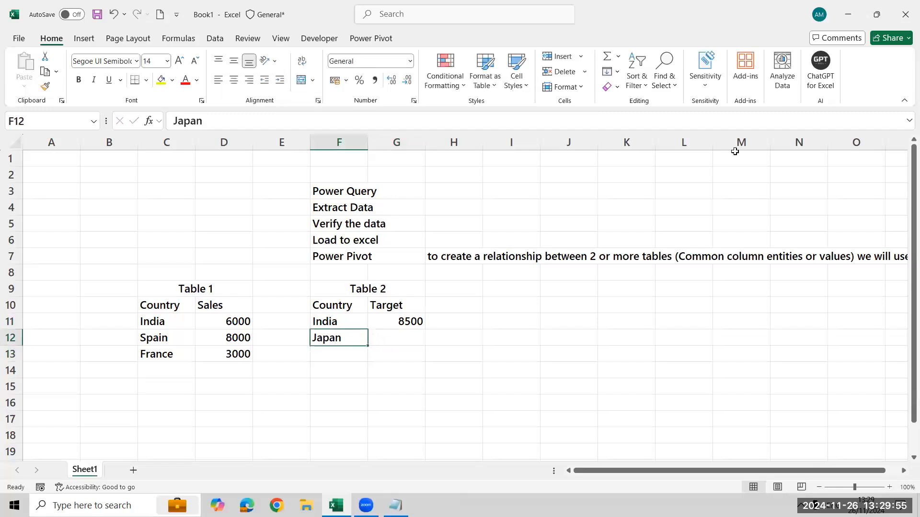
{"action": "key", "text": "Right"}
{"action": "type", "text": "3500"}
{"action": "key", "text": "Return"}
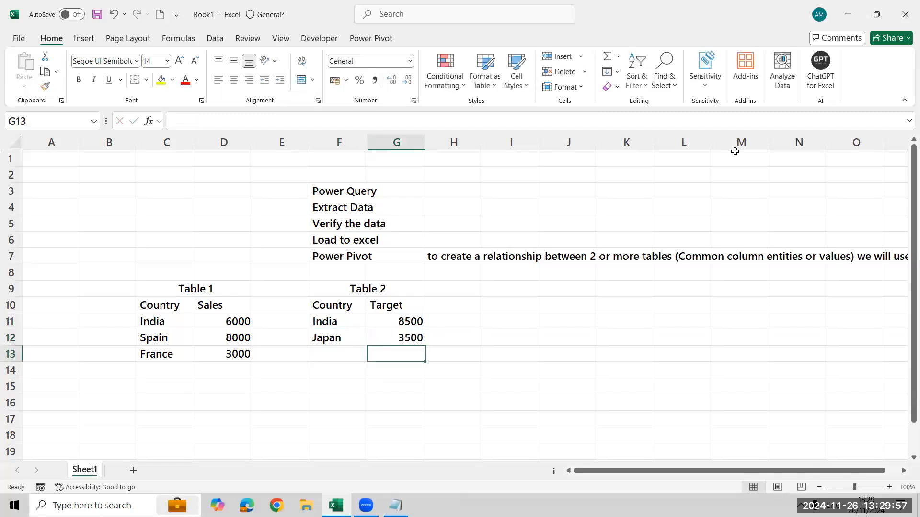
Add Germany with a target of 5000 in row 13 of Table 2.
{"action": "key", "text": "Left"}
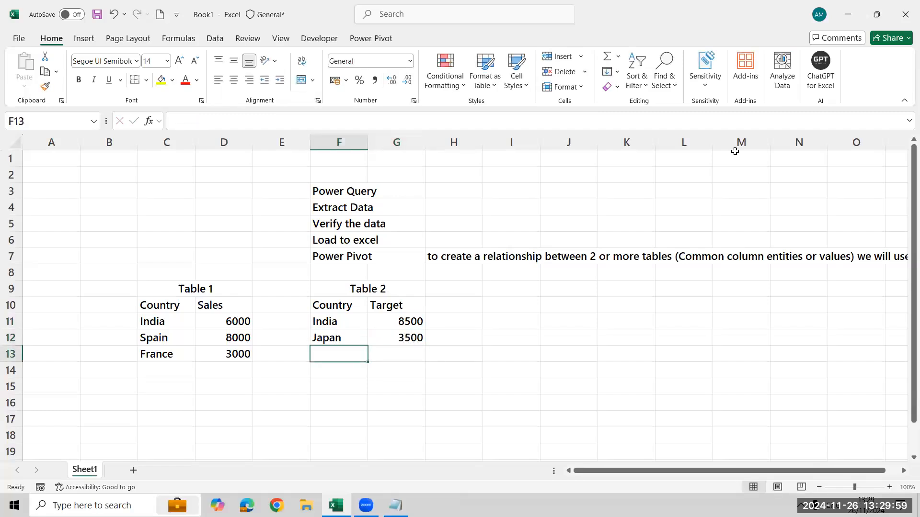
{"action": "type", "text": "Germany"}
{"action": "key", "text": "Tab"}
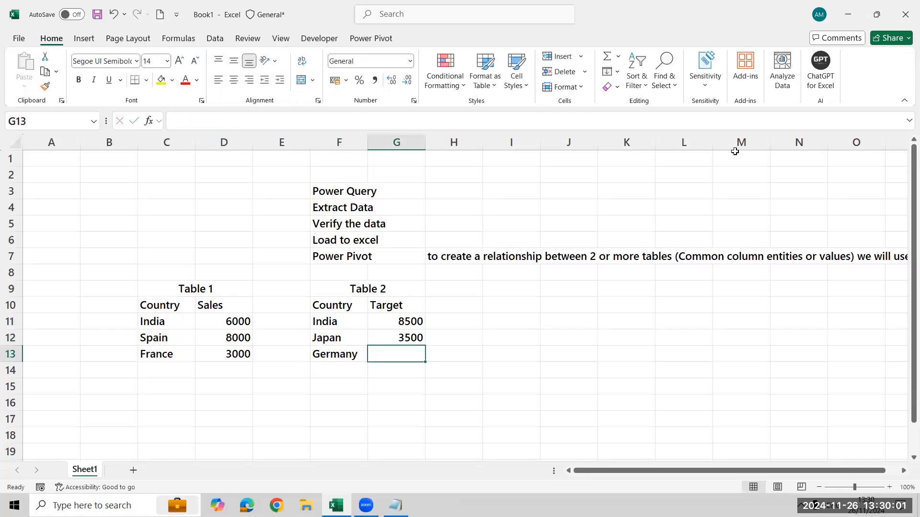
{"action": "type", "text": "5000"}
{"action": "key", "text": "Return"}
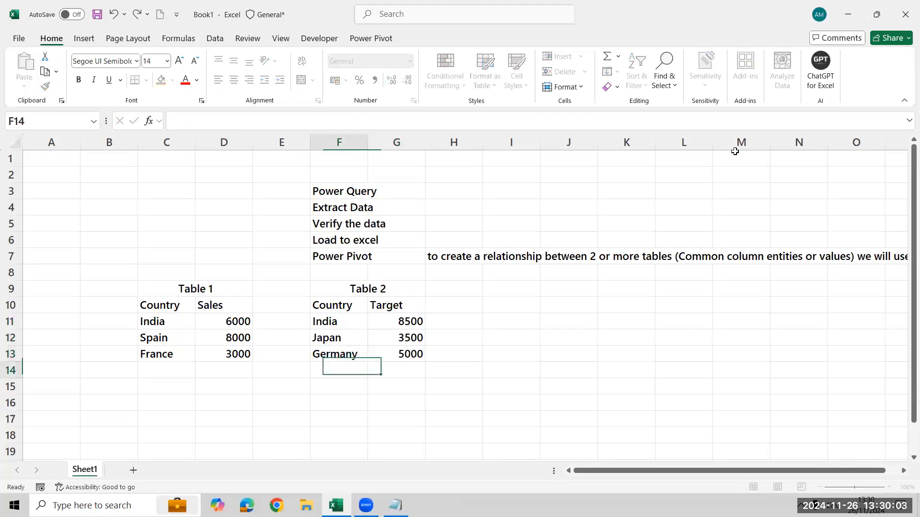
Apply all borders to Table 1, covering its title, headers and data in C9:D13.
{"action": "key", "text": "Up"}
{"action": "key", "text": "Up"}
{"action": "key", "text": "Up"}
{"action": "key", "text": "Up"}
{"action": "key", "text": "Left"}
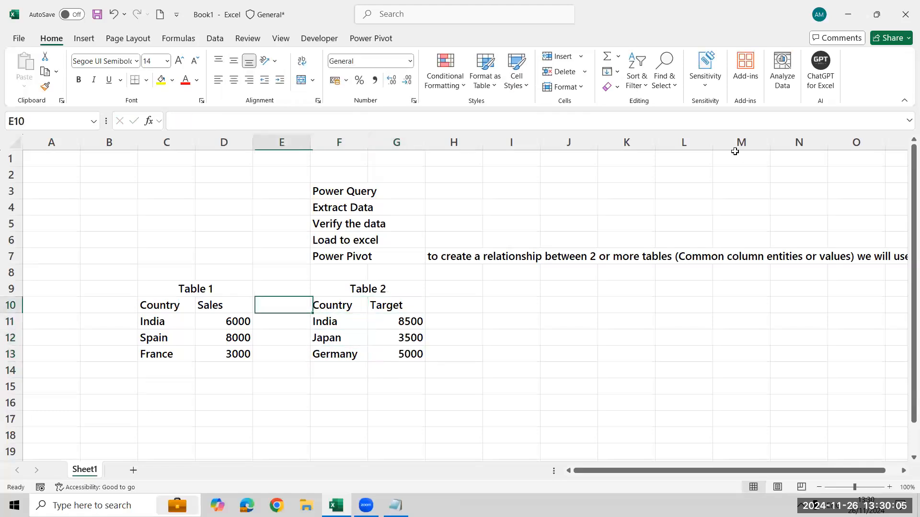
{"action": "key", "text": "Left"}
{"action": "key", "text": "Left"}
{"action": "key", "text": "Up"}
{"action": "key", "text": "shift+Down"}
{"action": "key", "text": "shift+Down"}
{"action": "key", "text": "shift+Down"}
{"action": "key", "text": "shift+Down"}
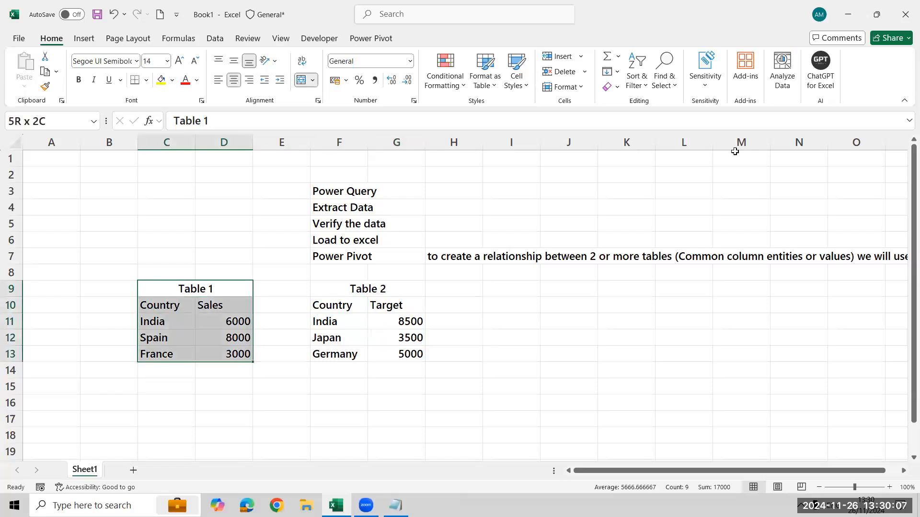
{"action": "type", "text": "h"}
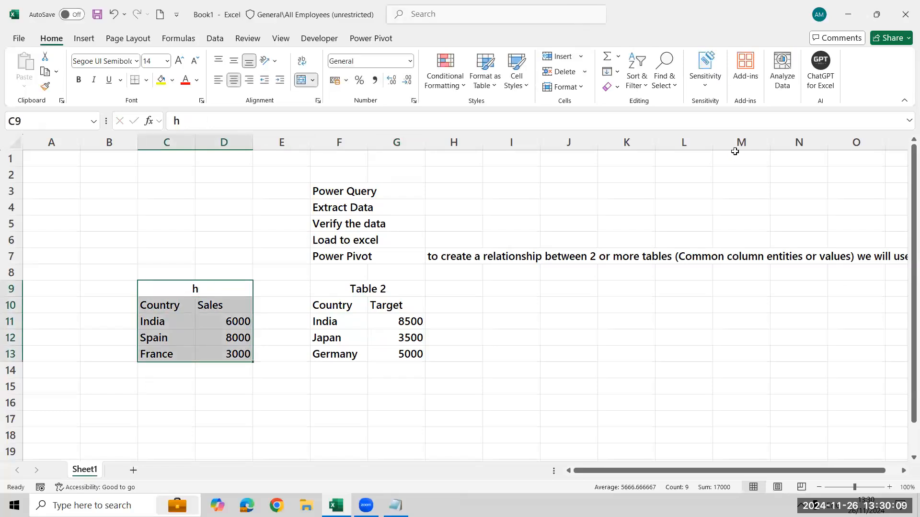
{"action": "key", "text": "ctrl+z"}
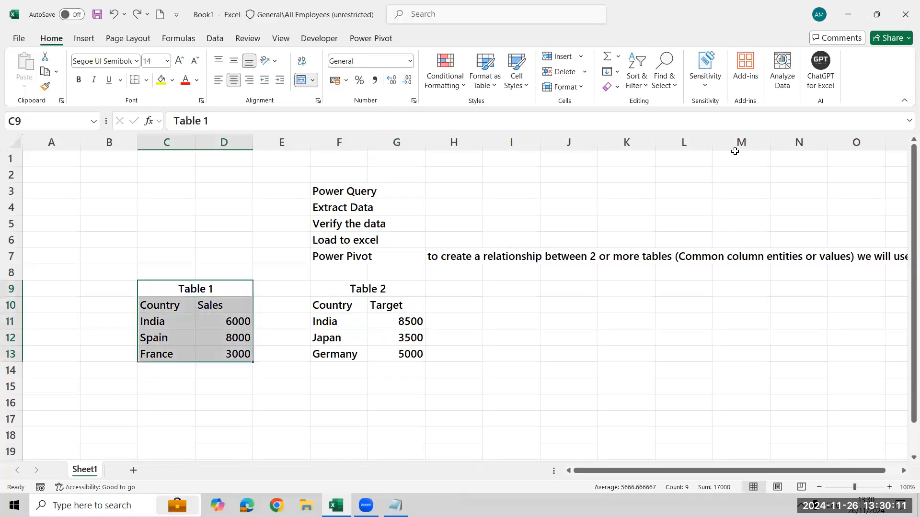
{"action": "key", "text": "b"}
{"action": "key", "text": "a"}
Apply all borders to Table 2, covering its title, headers and data in F9:G13.
{"action": "key", "text": "Right"}
{"action": "key", "text": "Right"}
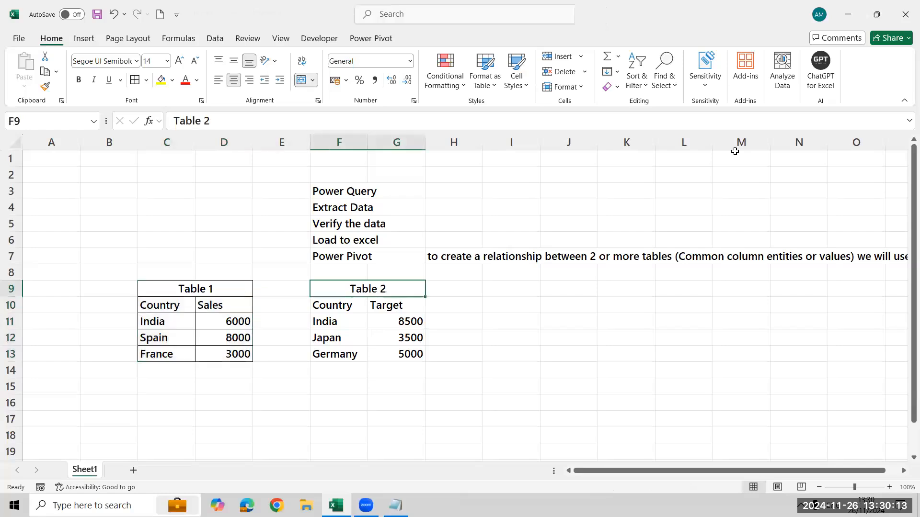
{"action": "key", "text": "ctrl+shift+Down"}
{"action": "key", "text": "alt+h"}
{"action": "key", "text": "b"}
{"action": "key", "text": "a"}
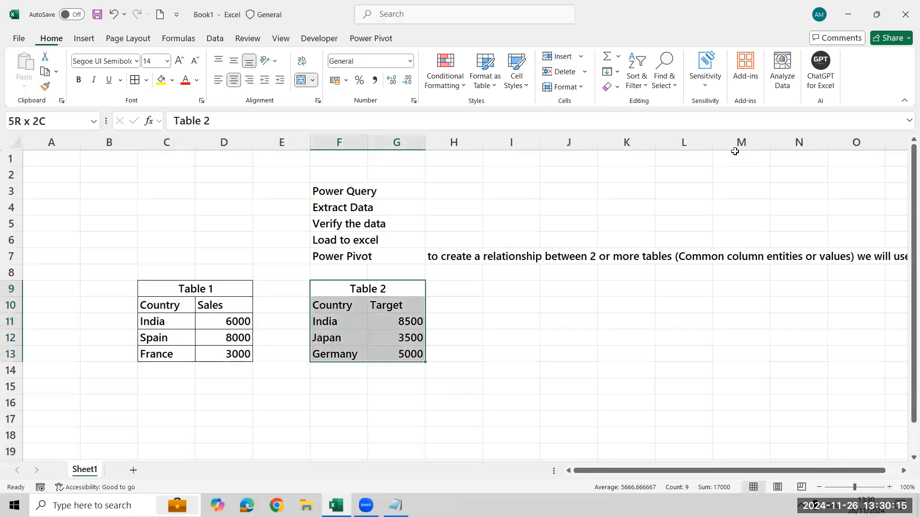
Rename the Country header of Table 2 in F10 as "State".
{"action": "key", "text": "Down"}
{"action": "key", "text": "Down"}
{"action": "key", "text": "Up"}
{"action": "key", "text": "shift+Left"}
{"action": "key", "text": "shift+Left"}
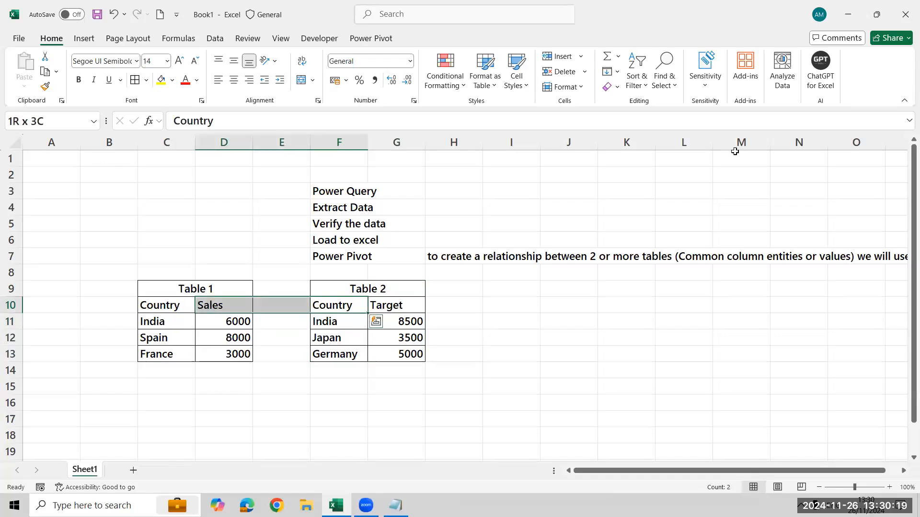
{"action": "key", "text": "Right"}
{"action": "key", "text": "Left"}
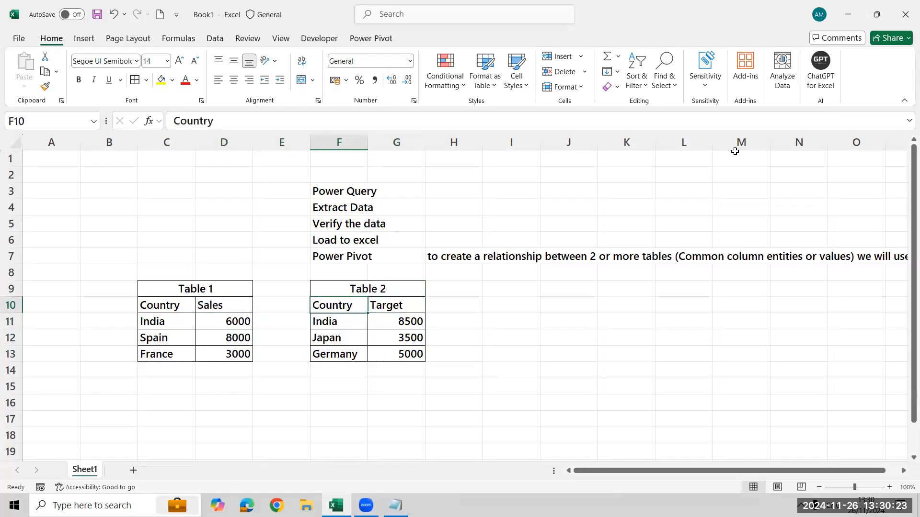
{"action": "type", "text": "State"}
{"action": "key", "text": "Return"}
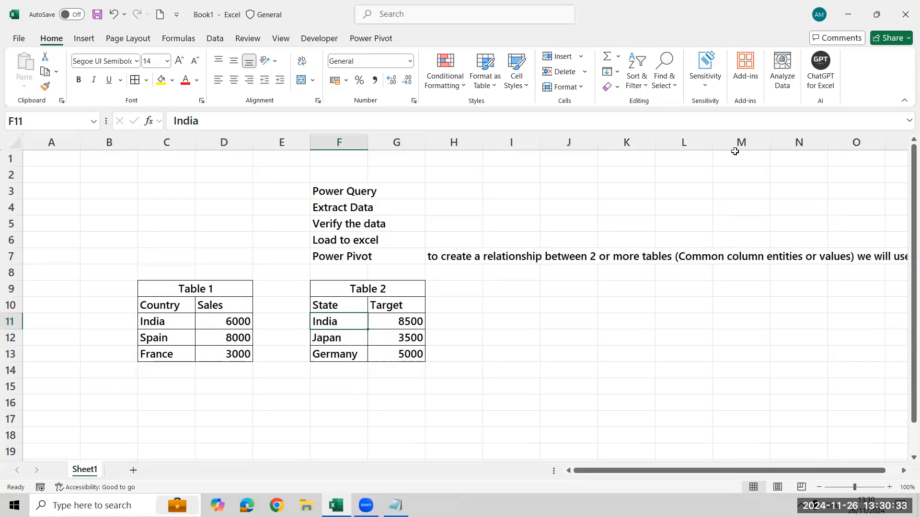
Fill the country names of both tables, F11:F13 and C11:C13, with yellow.
{"action": "key", "text": "Up"}
{"action": "key", "text": "Down"}
{"action": "key", "text": "ctrl+shift+Down"}
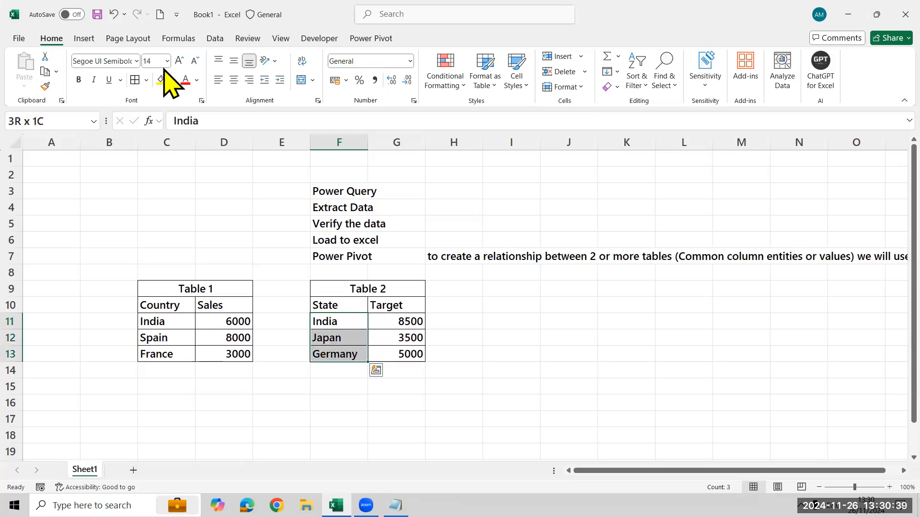
{"action": "left_click", "coordinate": [164, 85]}
{"action": "key", "text": "Left"}
{"action": "key", "text": "Left"}
{"action": "key", "text": "Left"}
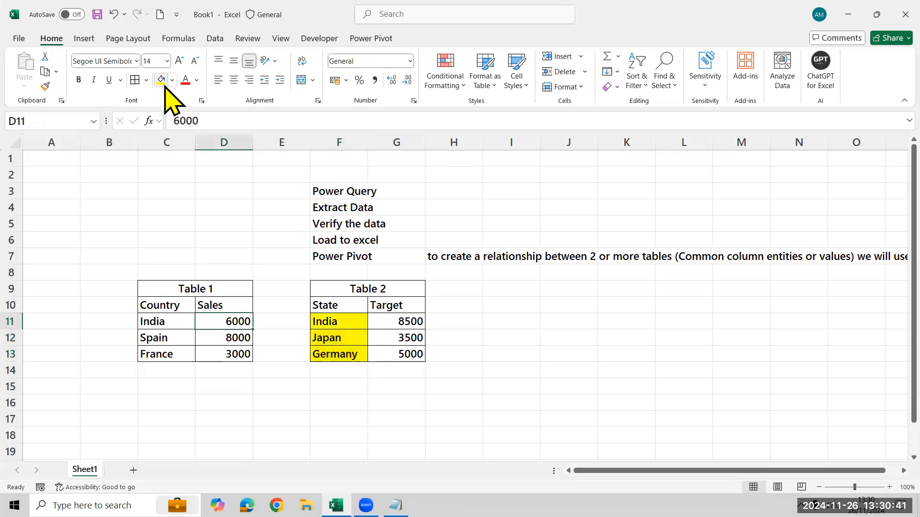
{"action": "key", "text": "ctrl+shift+Down"}
{"action": "left_click", "coordinate": [165, 86]}
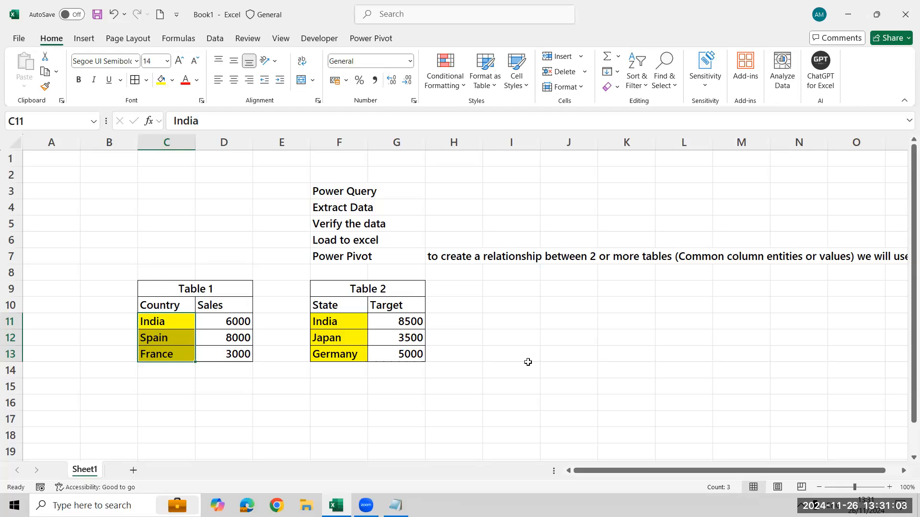
Start a combined table beside Table 2 with the header Country in I10 and India in I11.
{"action": "key", "text": "Right"}
{"action": "key", "text": "Right"}
{"action": "key", "text": "Right"}
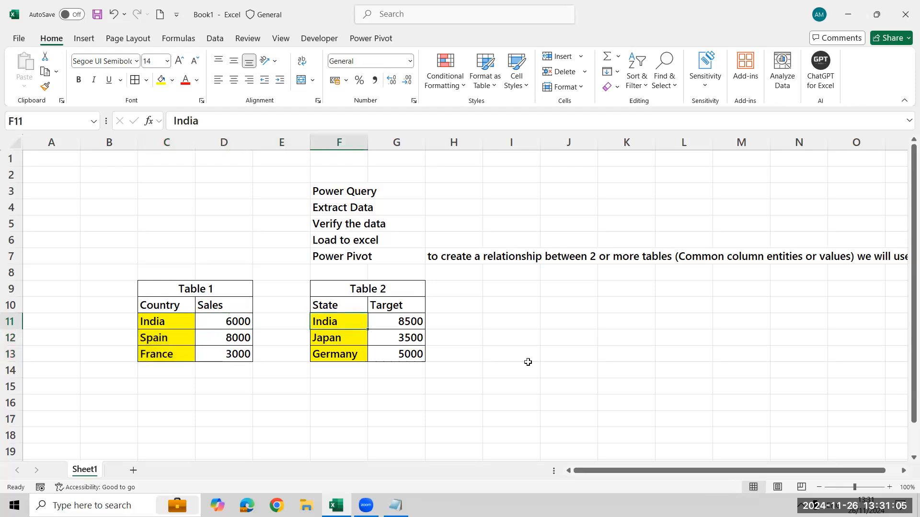
{"action": "key", "text": "Right"}
{"action": "key", "text": "Right"}
{"action": "key", "text": "Right"}
{"action": "key", "text": "Up"}
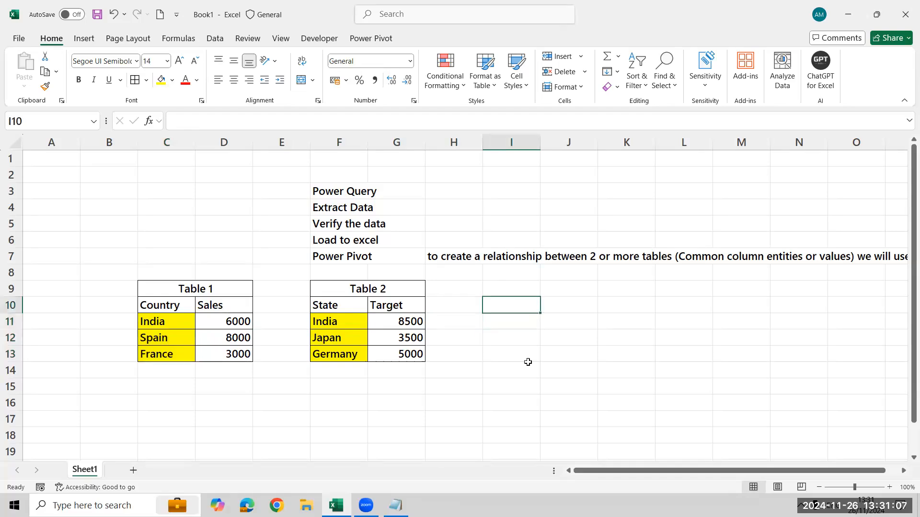
{"action": "type", "text": "COuntry"}
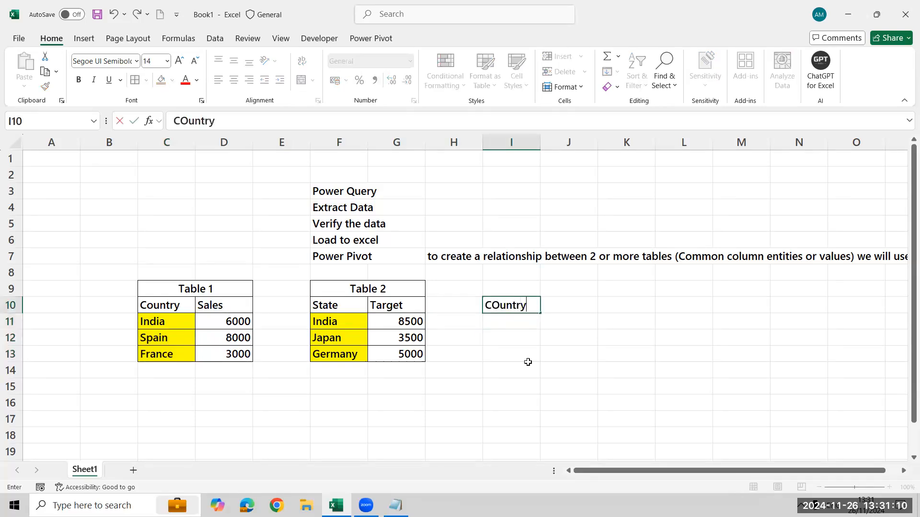
{"action": "key", "text": "Return"}
{"action": "type", "text": "India"}
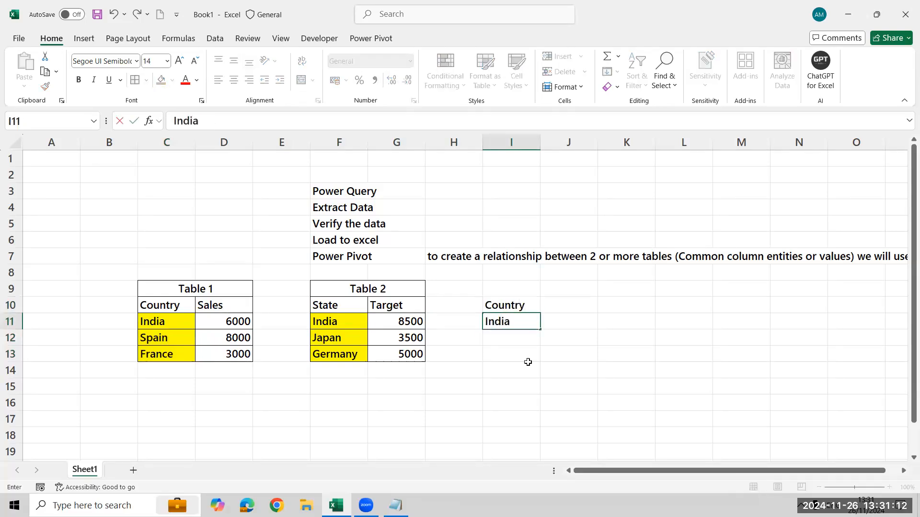
Add the headers Target in J10 and Sales in K10 to the combined table.
{"action": "key", "text": "Right"}
{"action": "key", "text": "Up"}
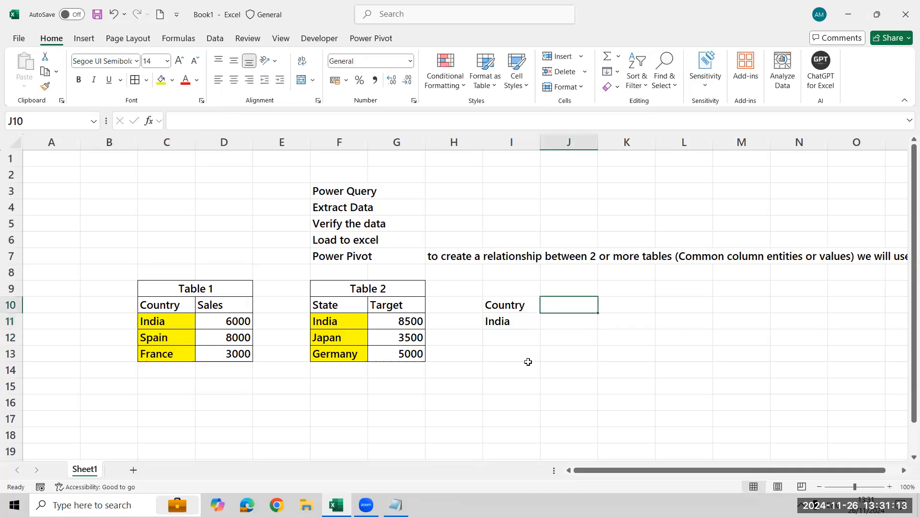
{"action": "type", "text": "Target"}
{"action": "key", "text": "Right"}
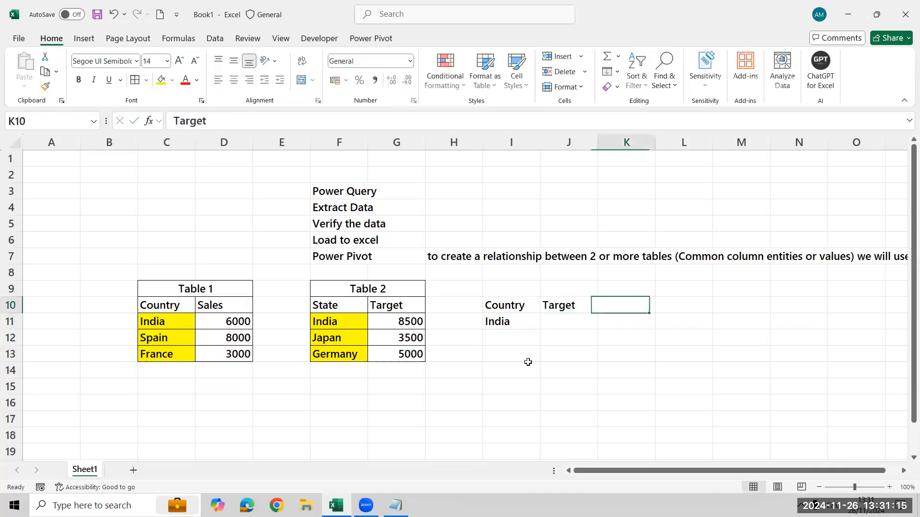
{"action": "type", "text": "Sales"}
{"action": "key", "text": "Return"}
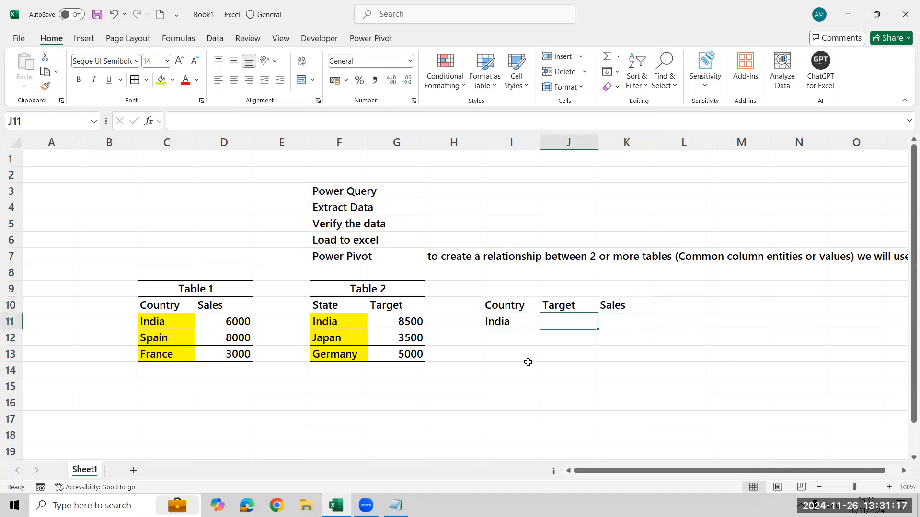
Enter India's target of 8500 and sales of 6000 in the combined table's row 11.
{"action": "type", "text": "8500"}
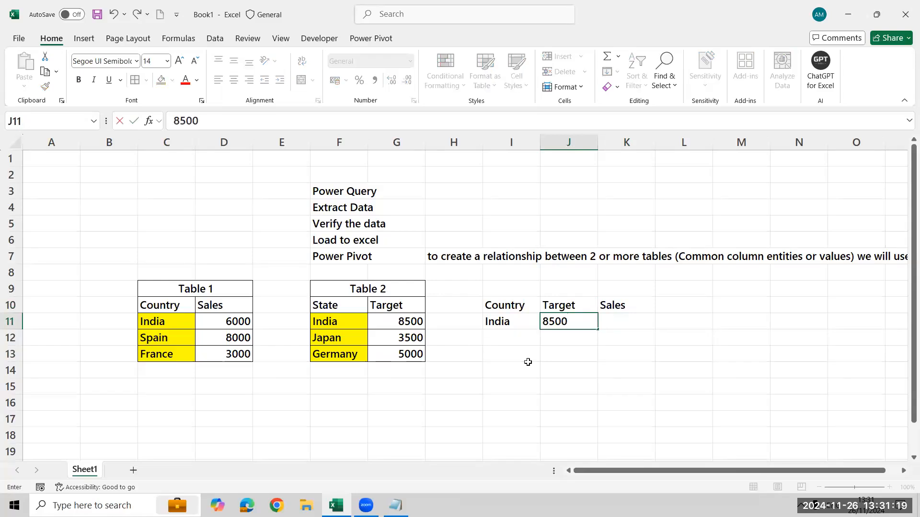
{"action": "key", "text": "Tab"}
{"action": "type", "text": "6000"}
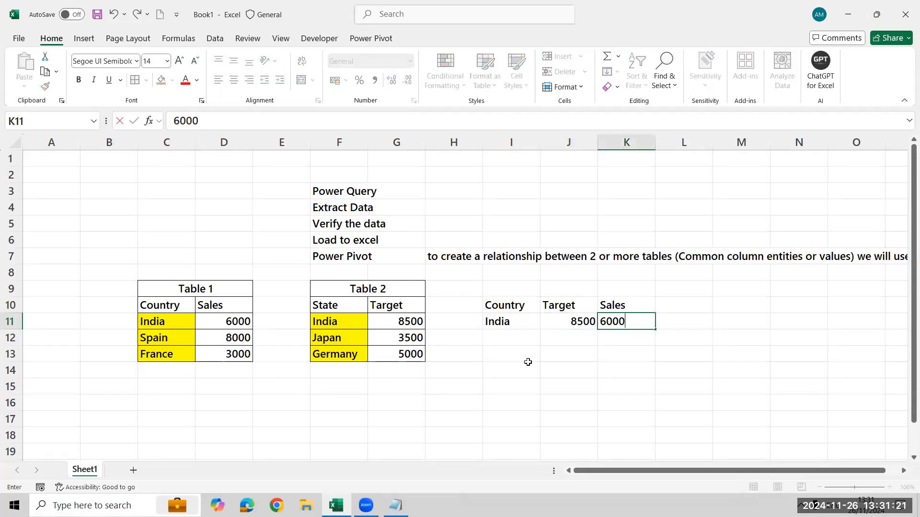
{"action": "key", "text": "Return"}
Add Japan to row 12 of the combined table with a target of 3500 and sales of 0.
{"action": "key", "text": "Left"}
{"action": "type", "text": "Japan"}
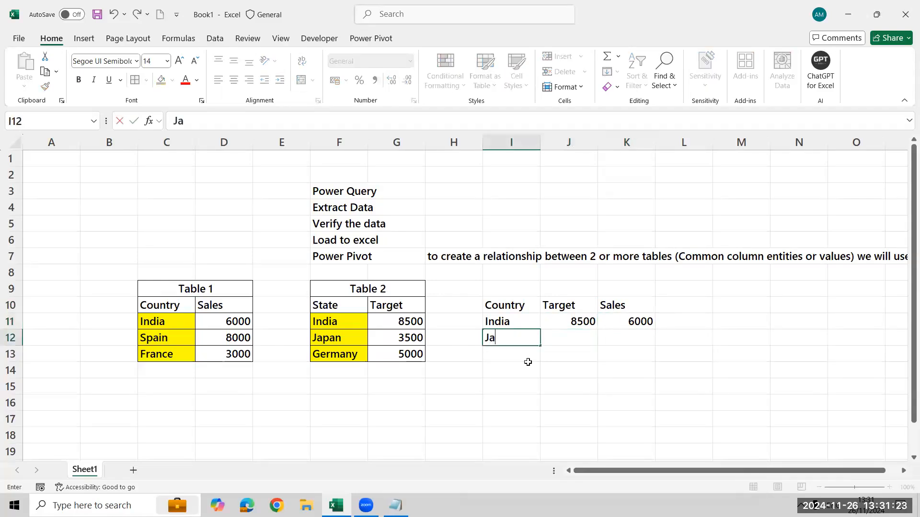
{"action": "key", "text": "Tab"}
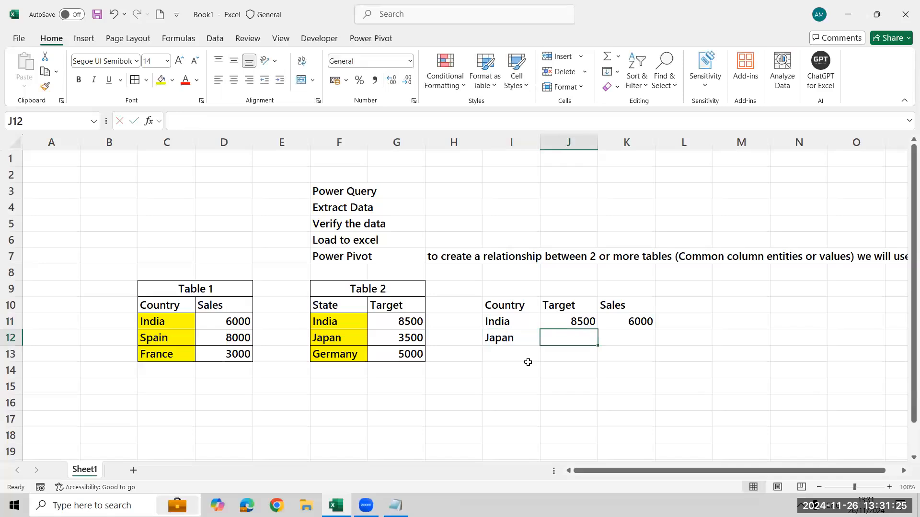
{"action": "type", "text": "3500"}
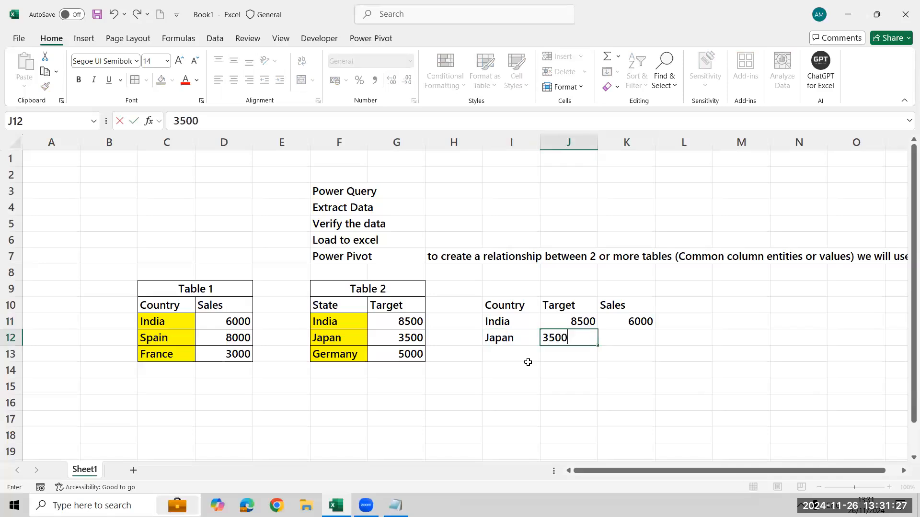
{"action": "key", "text": "Tab"}
{"action": "type", "text": "0"}
{"action": "key", "text": "Return"}
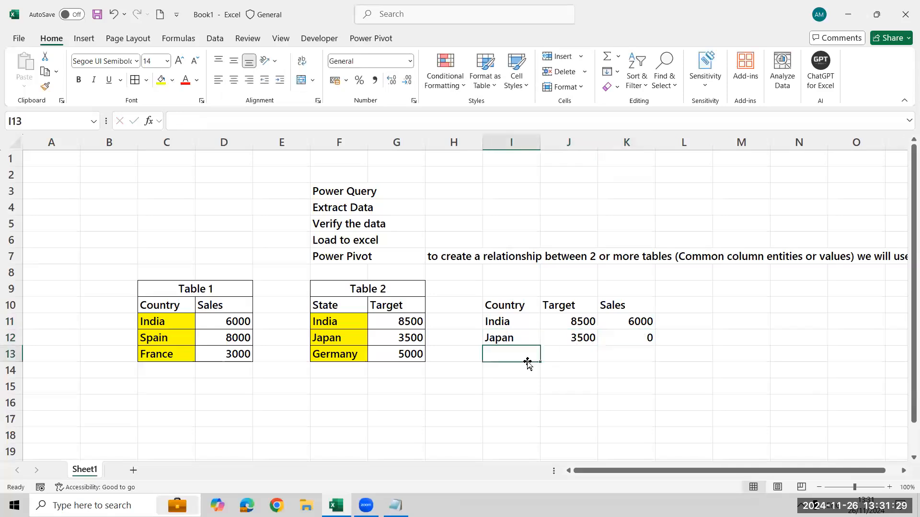
Add Germany to row 13 of the combined table with a target of 5000 and sales of 0.
{"action": "type", "text": "Germany"}
{"action": "key", "text": "Tab"}
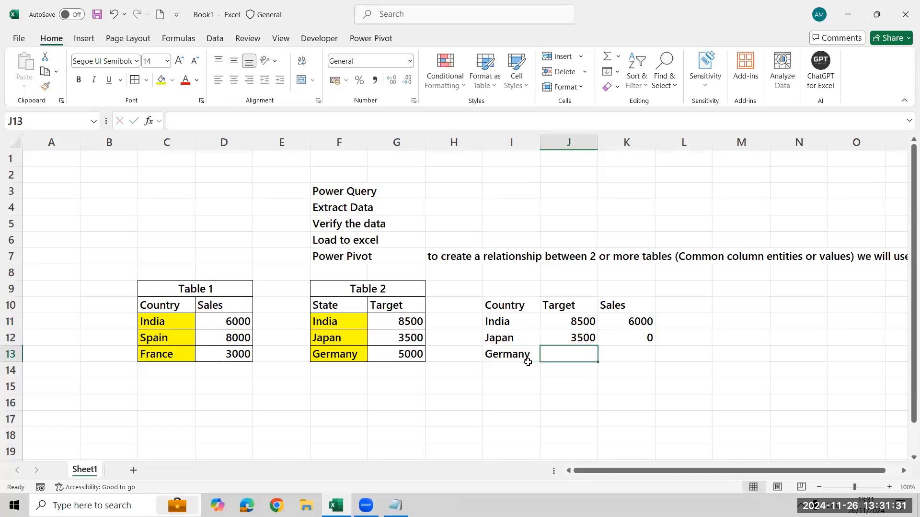
{"action": "type", "text": "5"}
{"action": "key", "text": "BackSpace"}
{"action": "type", "text": "5000"}
{"action": "key", "text": "Tab"}
{"action": "type", "text": "0"}
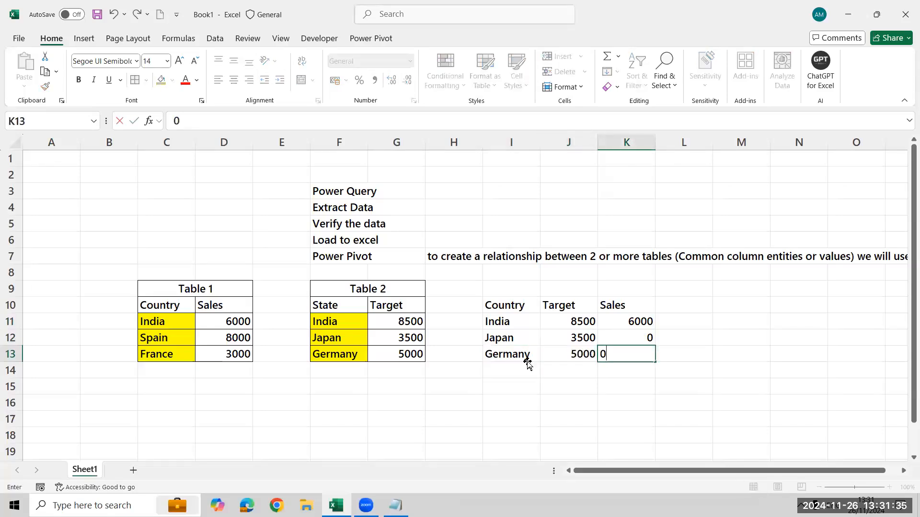
{"action": "key", "text": "Return"}
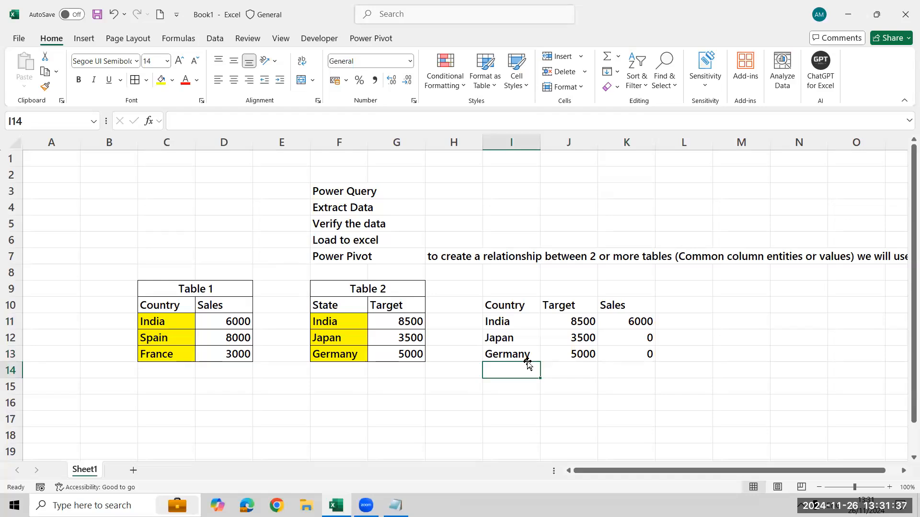
Add Spain to row 14 of the combined table with a target of 0 and sales of 8000.
{"action": "type", "text": "Spain"}
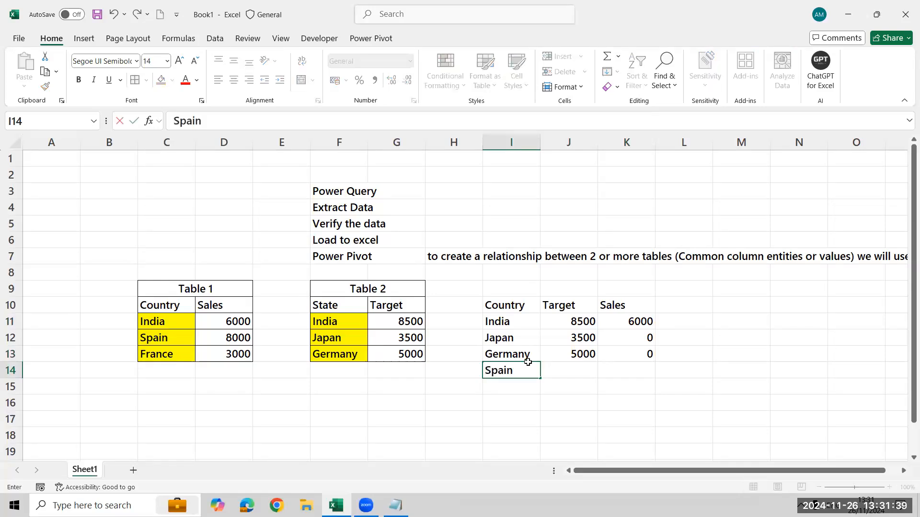
{"action": "key", "text": "Tab"}
{"action": "type", "text": "0"}
{"action": "key", "text": "Tab"}
{"action": "type", "text": "8000"}
{"action": "key", "text": "Return"}
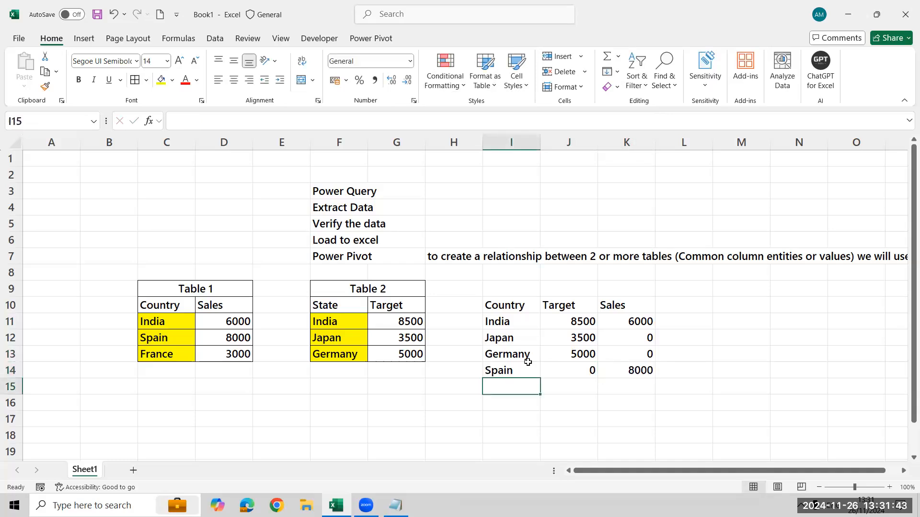
Add France to row 15 of the combined table with a target of 0 and sales of 3000.
{"action": "type", "text": "France"}
{"action": "key", "text": "Tab"}
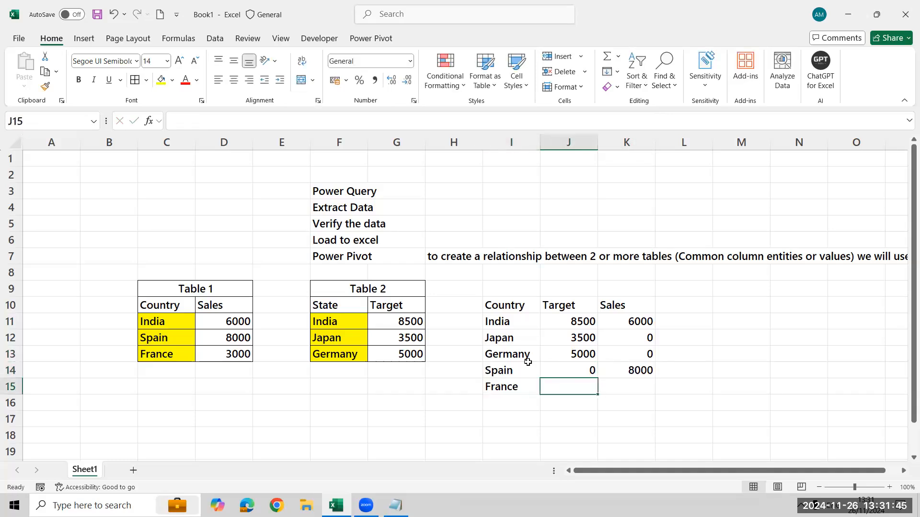
{"action": "type", "text": "0"}
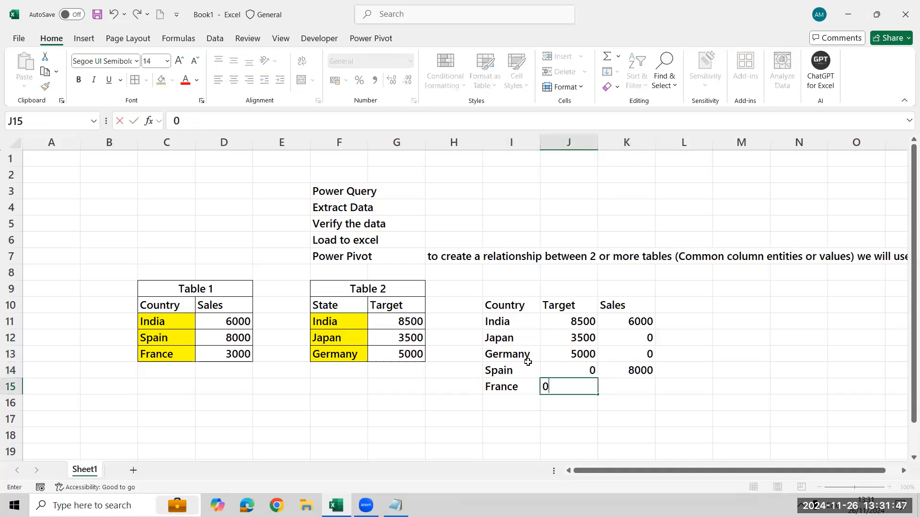
{"action": "key", "text": "Tab"}
{"action": "type", "text": "3000"}
{"action": "key", "text": "Return"}
Apply borders to all cells of the combined table, I10:K15.
{"action": "key", "text": "Up"}
{"action": "key", "text": "ctrl+Up"}
{"action": "key", "text": "ctrl+shift+Right"}
{"action": "key", "text": "ctrl+shift+Down"}
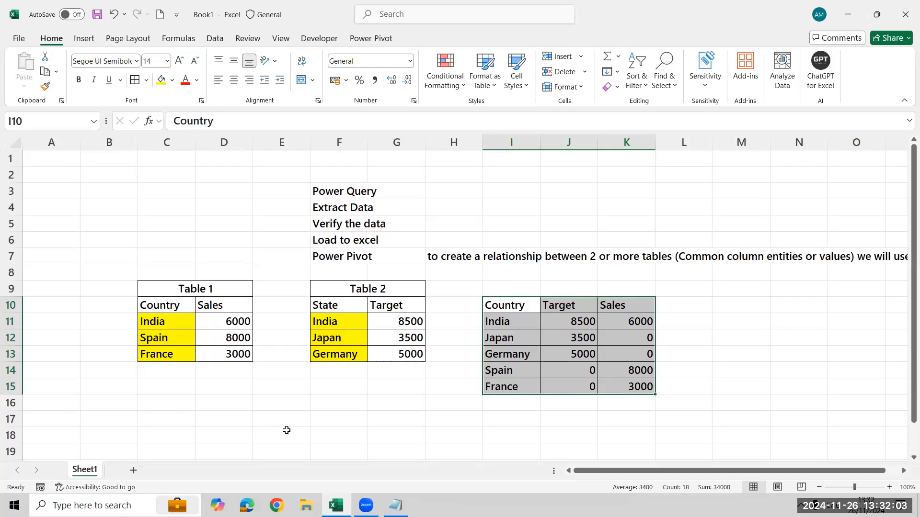
Change the first state in Table 2, cell F11, to China.
{"action": "left_click", "coordinate": [188, 378]}
{"action": "key", "text": "Up"}
{"action": "key", "text": "Up"}
{"action": "key", "text": "Up"}
{"action": "key", "text": "Up"}
{"action": "key", "text": "Right"}
{"action": "key", "text": "Right"}
{"action": "key", "text": "Right"}
{"action": "key", "text": "Down"}
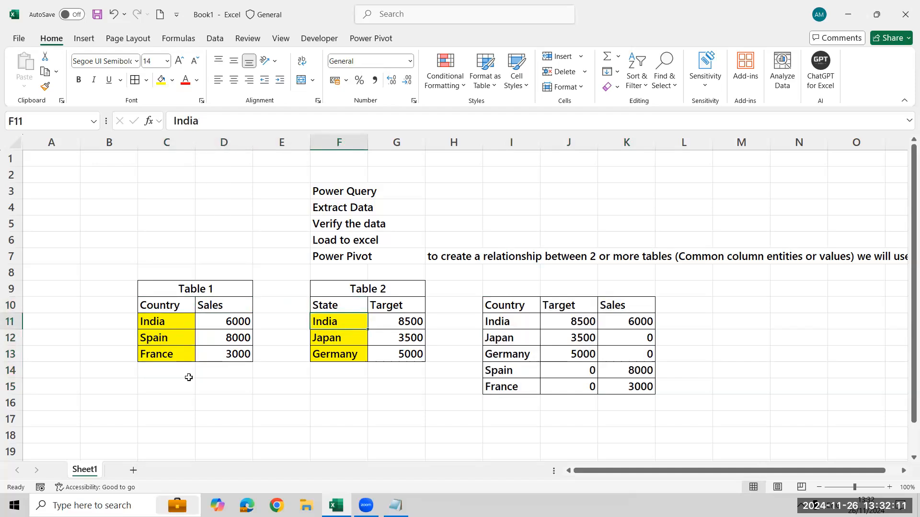
{"action": "type", "text": "Chian"}
{"action": "key", "text": "BackSpace"}
{"action": "key", "text": "BackSpace"}
{"action": "type", "text": "na"}
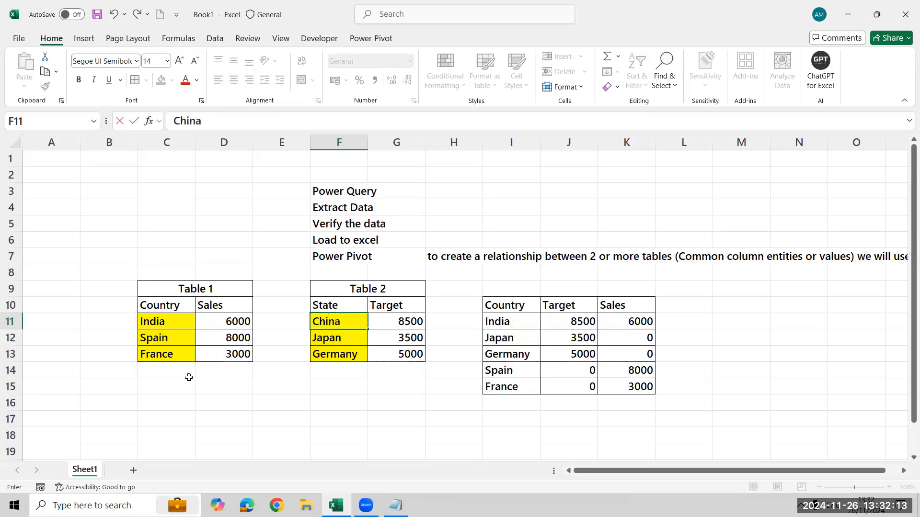
{"action": "key", "text": "Return"}
Compare the country names in Table 1, C11:C13, with the state names in Table 2, F11:F13.
{"action": "key", "text": "Up"}
{"action": "key", "text": "Left"}
{"action": "key", "text": "Left"}
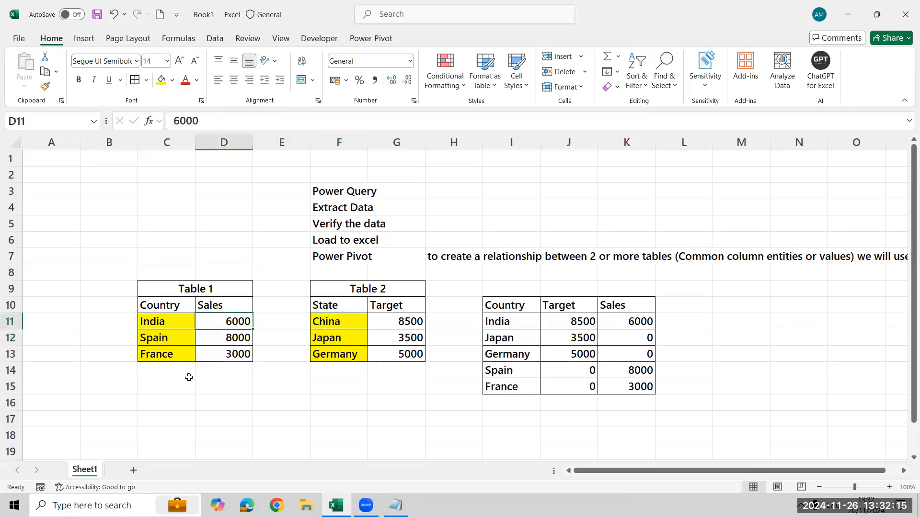
{"action": "key", "text": "Left"}
{"action": "key", "text": "shift+Down"}
{"action": "key", "text": "shift+Down"}
{"action": "key", "text": "Right"}
{"action": "key", "text": "Right"}
{"action": "key", "text": "Right"}
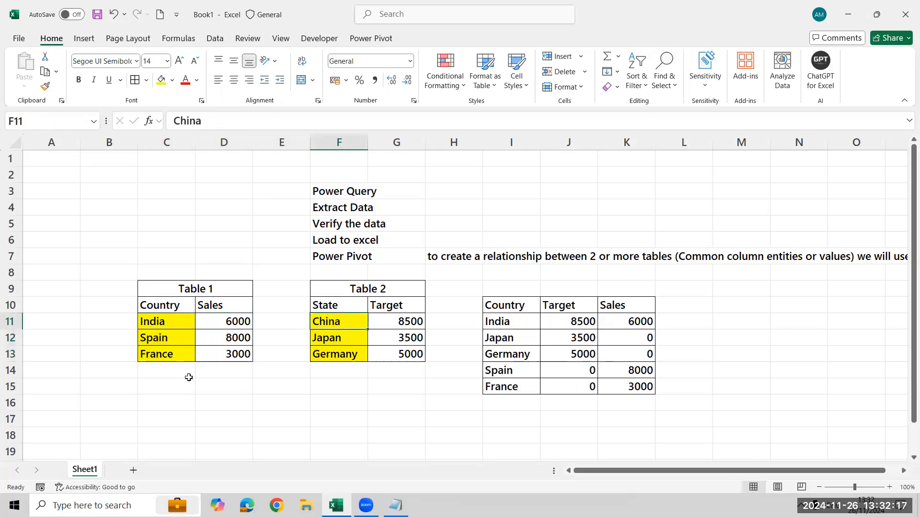
{"action": "key", "text": "shift+Down"}
{"action": "key", "text": "shift+Down"}
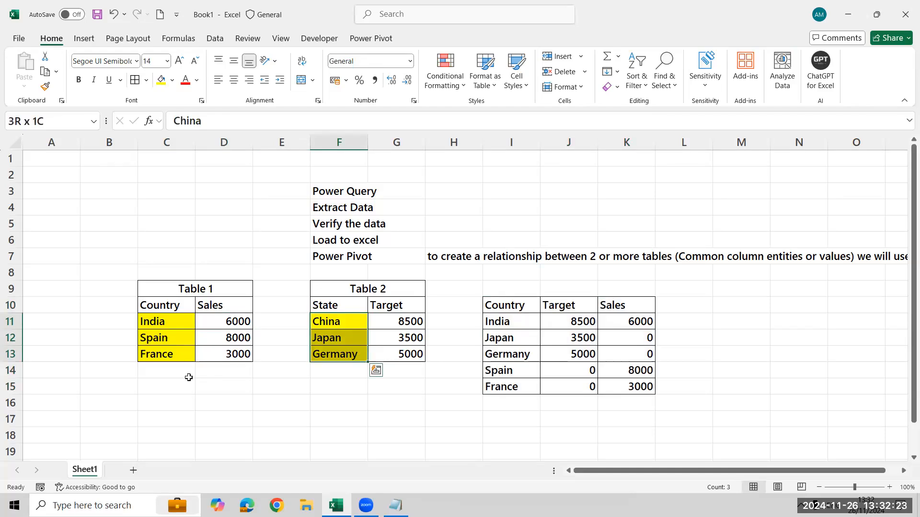
Examine the combined table's rows and its Country column against the changed names in Table 2.
{"action": "key", "text": "Right"}
{"action": "key", "text": "Right"}
{"action": "key", "text": "Right"}
{"action": "key", "text": "Right"}
{"action": "key", "text": "Left"}
{"action": "key", "text": "shift+Right"}
{"action": "key", "text": "shift+Right"}
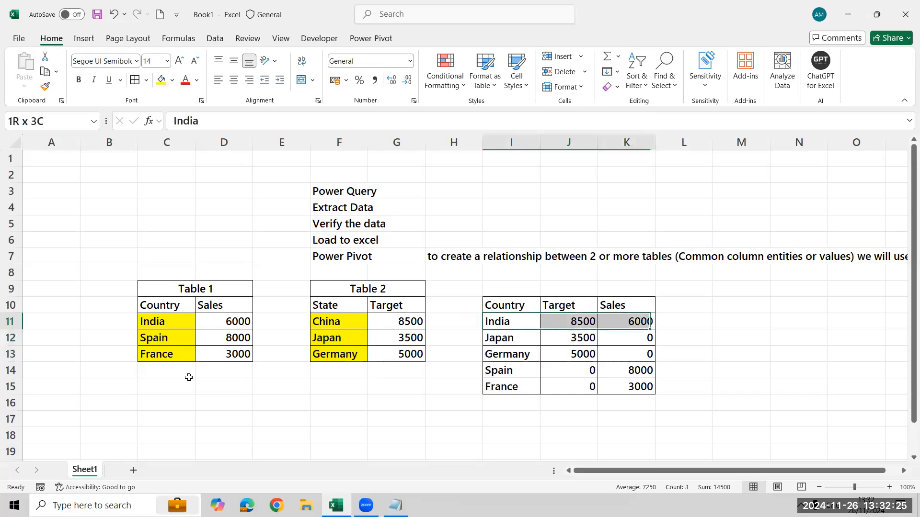
{"action": "key", "text": "ctrl+shift+Down"}
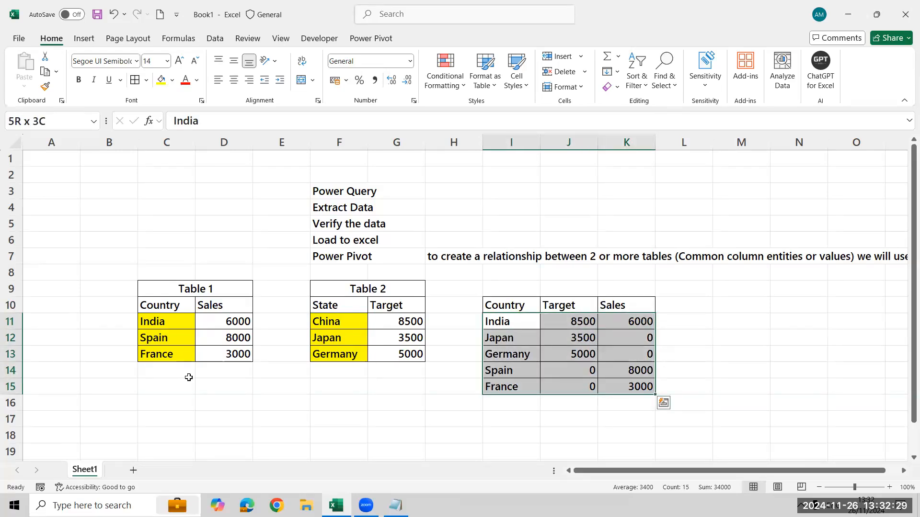
{"action": "key", "text": "Left"}
{"action": "key", "text": "Right"}
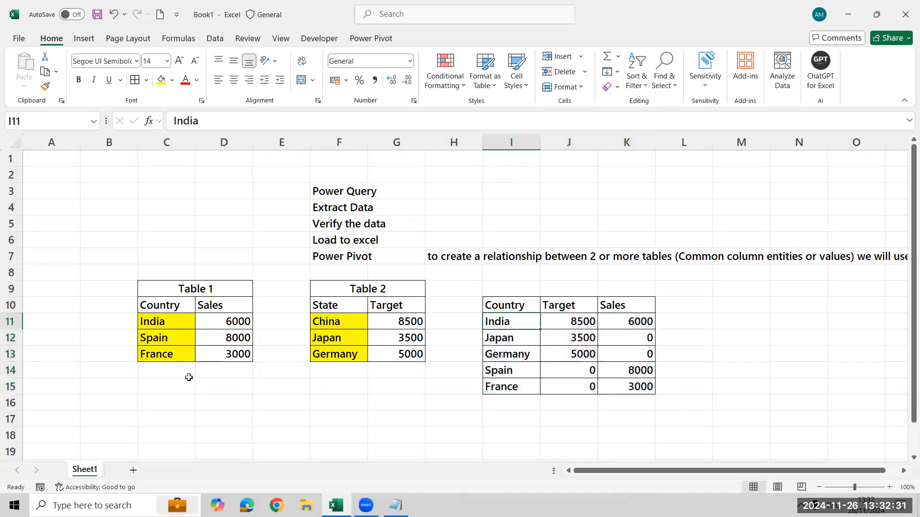
{"action": "key", "text": "ctrl+shift+Down"}
{"action": "key", "text": "Up"}
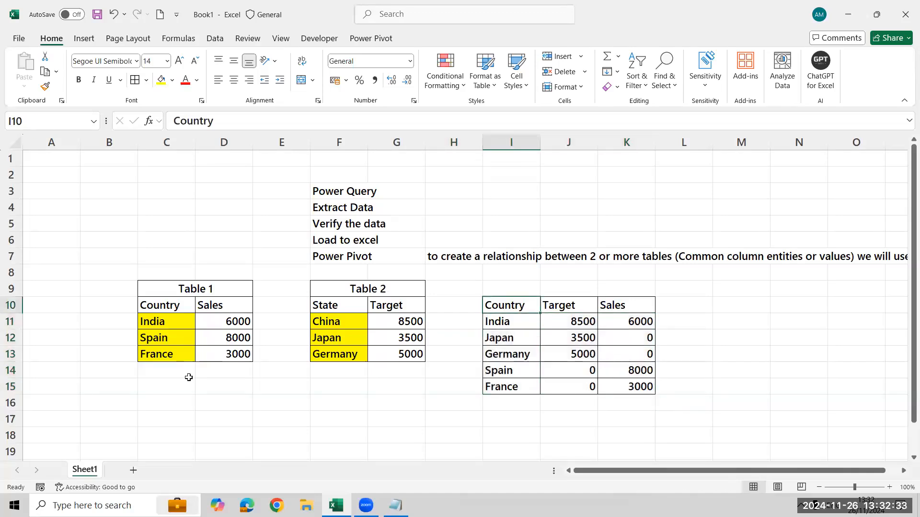
{"action": "key", "text": "ctrl+shift+Down"}
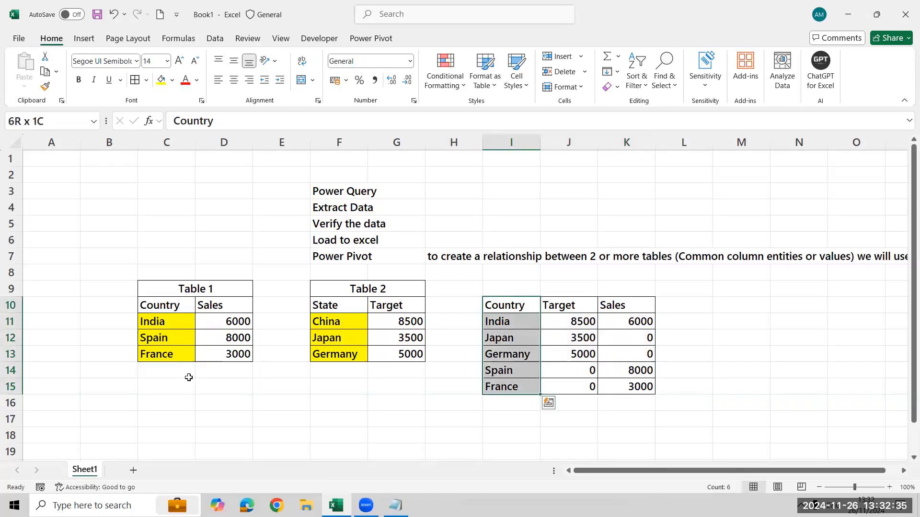
Copy Table 2's State column, F10:F13, to M10 to start a second combined table.
{"action": "key", "text": "Left"}
{"action": "key", "text": "Left"}
{"action": "key", "text": "Left"}
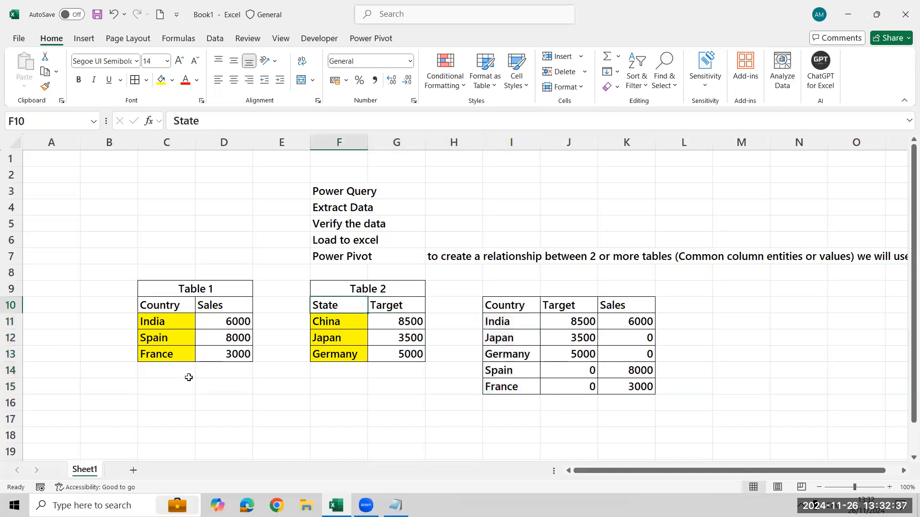
{"action": "key", "text": "ctrl+shift+Down"}
{"action": "key", "text": "ctrl+c"}
{"action": "key", "text": "Right"}
{"action": "key", "text": "Right"}
{"action": "key", "text": "Right"}
{"action": "key", "text": "Right"}
{"action": "key", "text": "Right"}
{"action": "key", "text": "Right"}
{"action": "key", "text": "Right"}
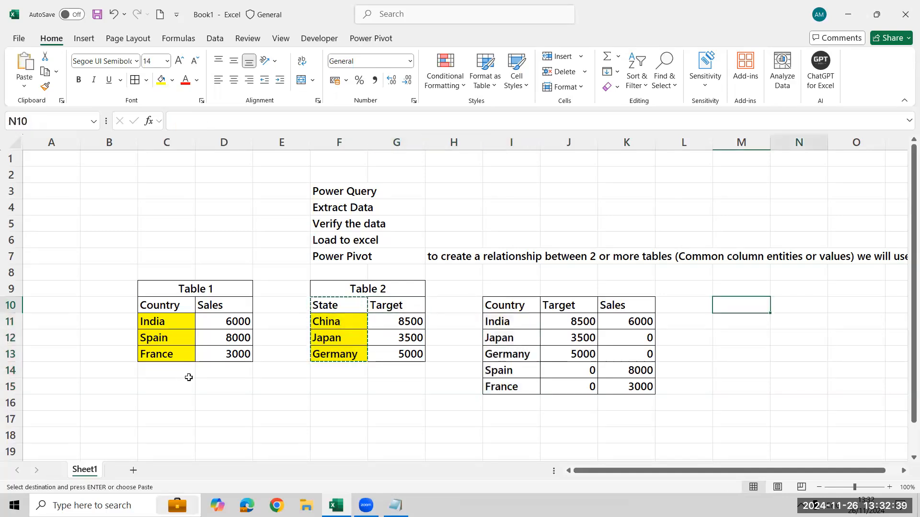
{"action": "key", "text": "ctrl+v"}
Copy Table 1's Country column, C10:C13, into column N starting at N14.
{"action": "key", "text": "Left"}
{"action": "key", "text": "Left"}
{"action": "key", "text": "Left"}
{"action": "key", "text": "Left"}
{"action": "key", "text": "Left"}
{"action": "key", "text": "Left"}
{"action": "key", "text": "Left"}
{"action": "key", "text": "Left"}
{"action": "key", "text": "Left"}
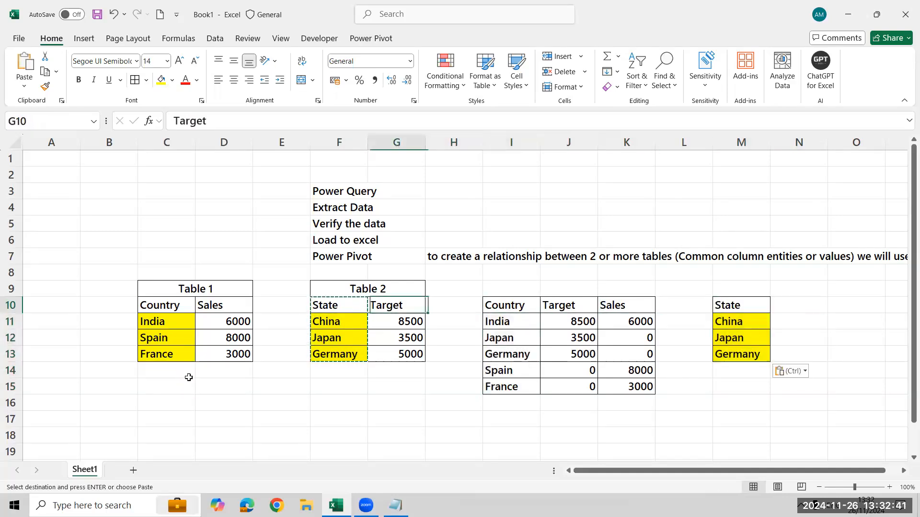
{"action": "key", "text": "Left"}
{"action": "key", "text": "ctrl+shift+Down"}
{"action": "key", "text": "ctrl+c"}
{"action": "key", "text": "Right"}
{"action": "key", "text": "Right"}
{"action": "key", "text": "Right"}
{"action": "key", "text": "Right"}
{"action": "key", "text": "Right"}
{"action": "key", "text": "Right"}
{"action": "key", "text": "Right"}
{"action": "key", "text": "Right"}
{"action": "key", "text": "Right"}
{"action": "key", "text": "Right"}
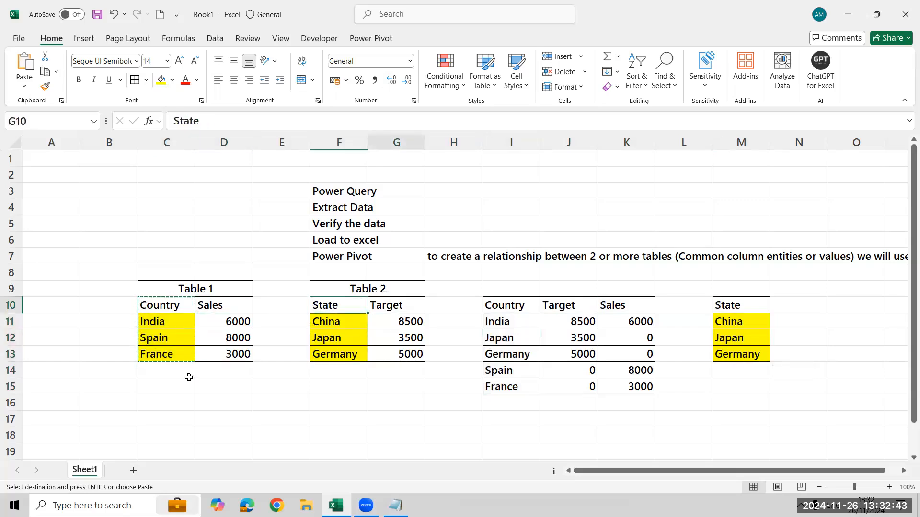
{"action": "key", "text": "Down"}
{"action": "key", "text": "Down"}
{"action": "key", "text": "Down"}
{"action": "key", "text": "Down"}
{"action": "key", "text": "Down"}
{"action": "key", "text": "Up"}
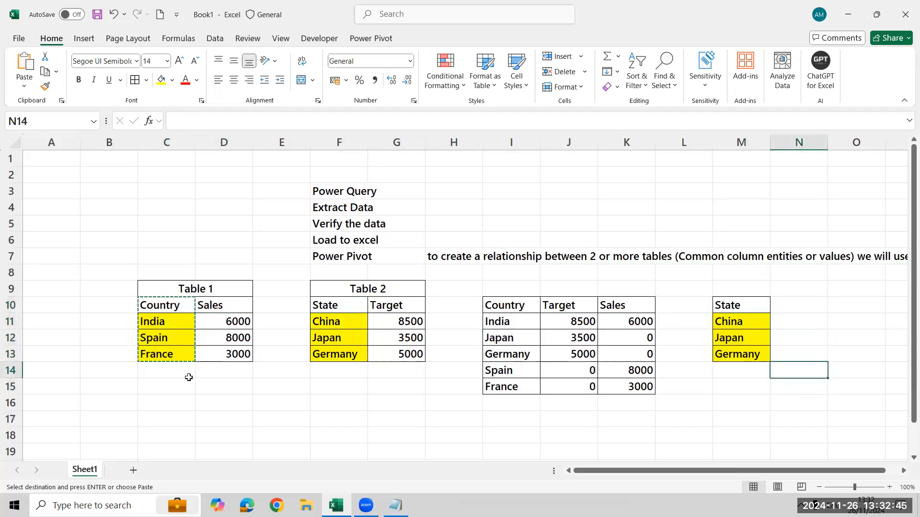
{"action": "key", "text": "ctrl+v"}
Move the pasted country names up one row over their header so India, Spain and France occupy N14:N16.
{"action": "key", "text": "Up"}
{"action": "key", "text": "Down"}
{"action": "key", "text": "Down"}
{"action": "key", "text": "ctrl+shift+Down"}
{"action": "key", "text": "ctrl+c"}
{"action": "key", "text": "Up"}
{"action": "key", "text": "ctrl+v"}
Enter the header Country in N10, beside the State header of the second combined table.
{"action": "key", "text": "Up"}
{"action": "key", "text": "Up"}
{"action": "key", "text": "Up"}
{"action": "key", "text": "Up"}
{"action": "key", "text": "Up"}
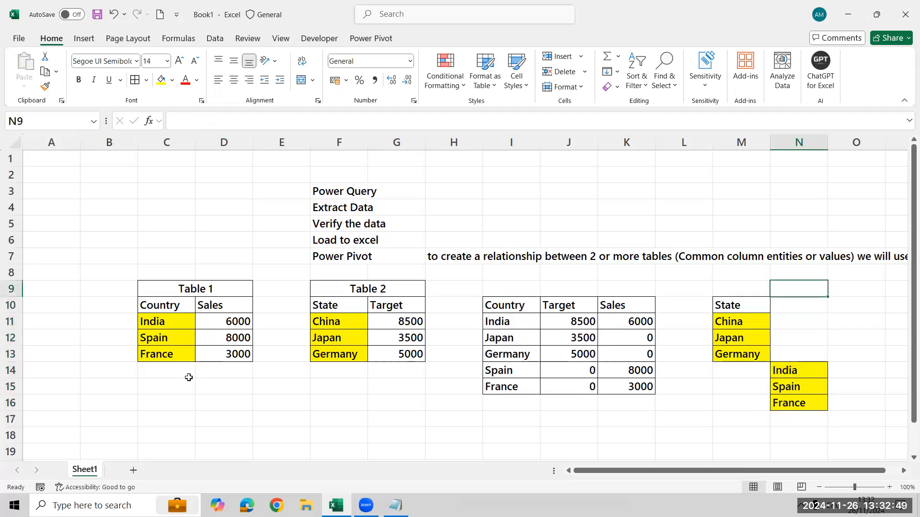
{"action": "key", "text": "Left"}
{"action": "key", "text": "Down"}
{"action": "key", "text": "Down"}
{"action": "key", "text": "Right"}
{"action": "key", "text": "Up"}
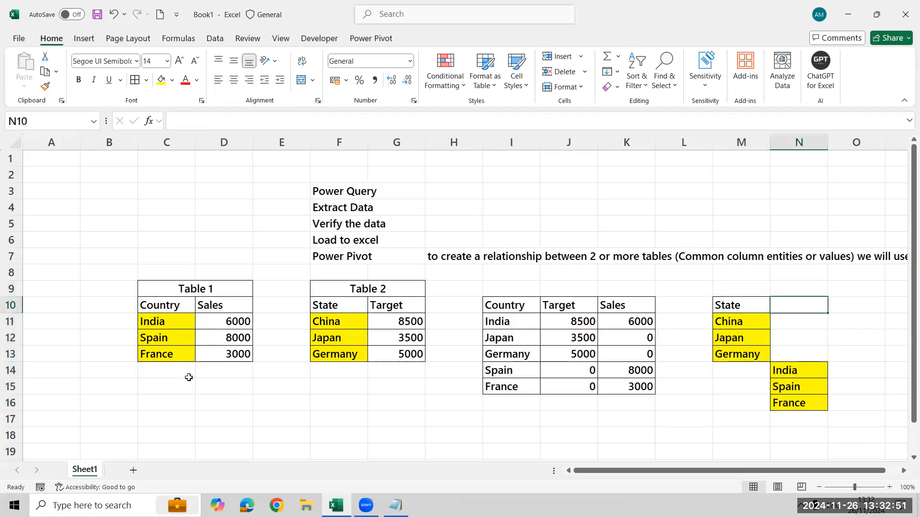
{"action": "type", "text": "Country"}
{"action": "key", "text": "Return"}
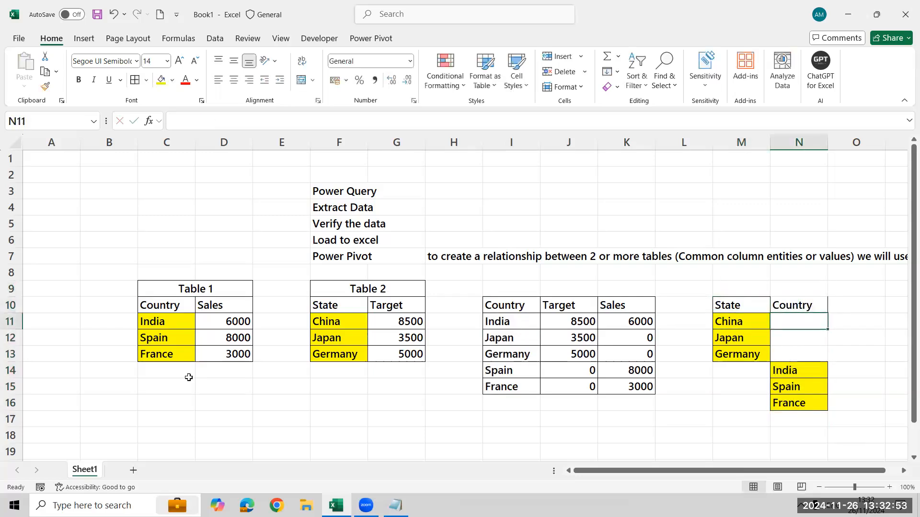
Copy Table 2's Target column with its header, G10:G13, to O10 in the second combined table.
{"action": "key", "text": "Left"}
{"action": "key", "text": "Left"}
{"action": "key", "text": "Left"}
{"action": "key", "text": "Left"}
{"action": "key", "text": "Left"}
{"action": "key", "text": "Left"}
{"action": "key", "text": "Left"}
{"action": "key", "text": "Up"}
{"action": "key", "text": "shift+Down"}
{"action": "key", "text": "shift+Down"}
{"action": "key", "text": "shift+Down"}
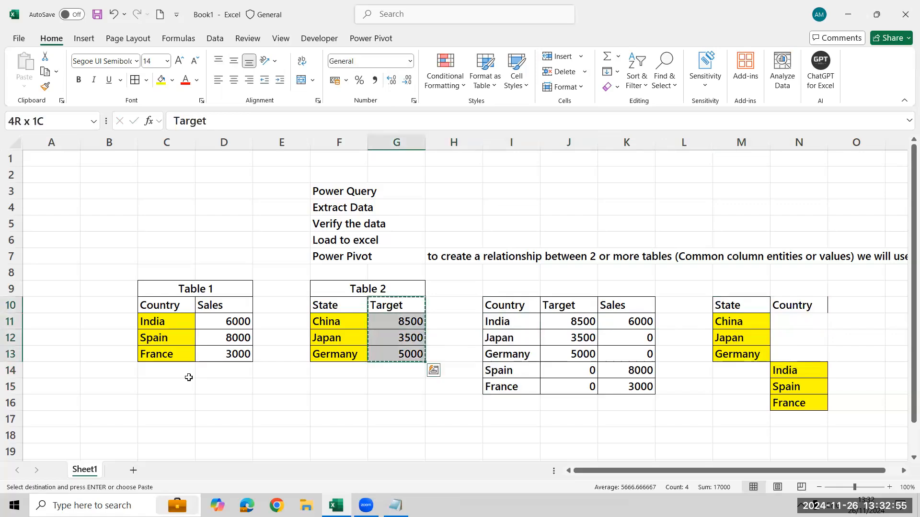
{"action": "key", "text": "ctrl+c"}
{"action": "key", "text": "Right"}
{"action": "key", "text": "Right"}
{"action": "key", "text": "Right"}
{"action": "key", "text": "Right"}
{"action": "key", "text": "Right"}
{"action": "key", "text": "Right"}
{"action": "key", "text": "Right"}
{"action": "key", "text": "Right"}
{"action": "key", "text": "ctrl+v"}
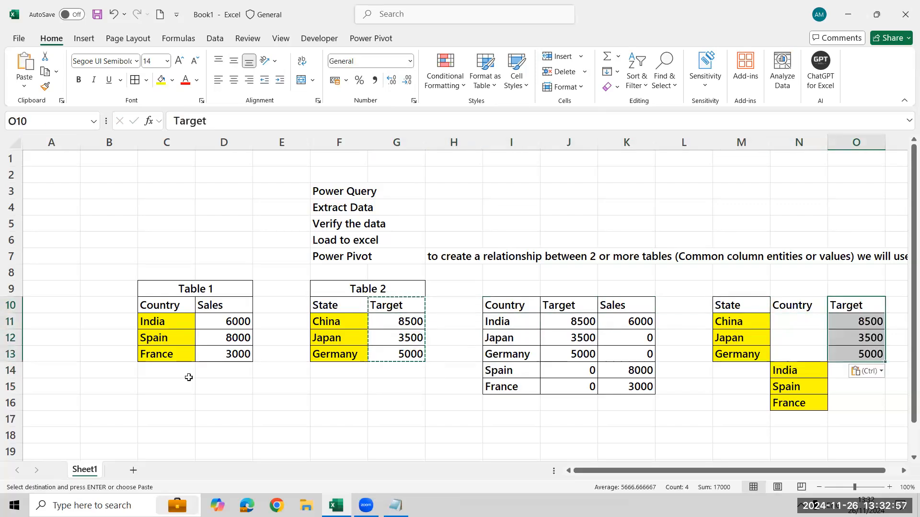
Copy Table 1's sales values, D11:D13, to P14:P16, in line with India, Spain and France.
{"action": "key", "text": "Left"}
{"action": "key", "text": "Left"}
{"action": "key", "text": "Left"}
{"action": "key", "text": "Left"}
{"action": "key", "text": "Left"}
{"action": "key", "text": "Left"}
{"action": "key", "text": "Left"}
{"action": "key", "text": "Left"}
{"action": "key", "text": "Left"}
{"action": "key", "text": "Left"}
{"action": "key", "text": "Left"}
{"action": "key", "text": "Left"}
{"action": "key", "text": "Down"}
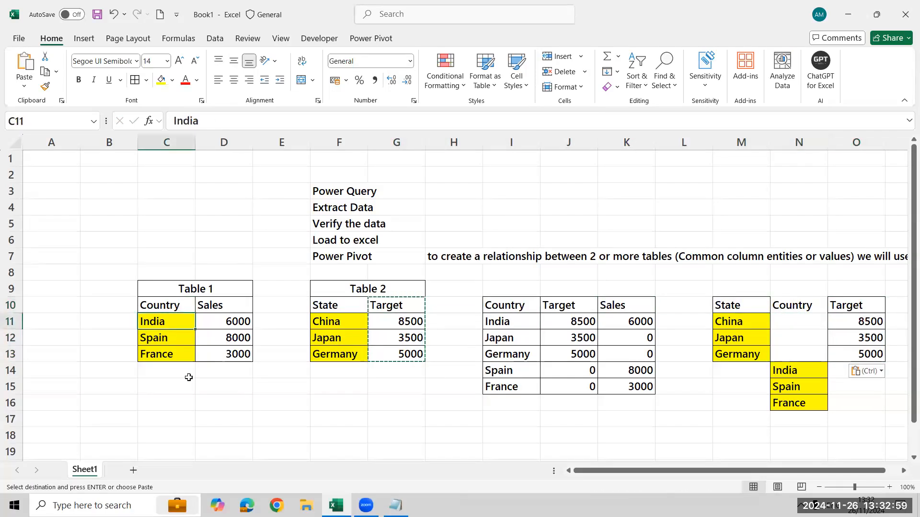
{"action": "key", "text": "Right"}
{"action": "key", "text": "ctrl"}
{"action": "key", "text": "ctrl"}
{"action": "key", "text": "shift+Down"}
{"action": "key", "text": "shift+Down"}
{"action": "key", "text": "ctrl+c"}
{"action": "key", "text": "Right"}
{"action": "key", "text": "Right"}
{"action": "key", "text": "Right"}
{"action": "key", "text": "Right"}
{"action": "key", "text": "Right"}
{"action": "key", "text": "Right"}
{"action": "key", "text": "Right"}
{"action": "key", "text": "Right"}
{"action": "key", "text": "Right"}
{"action": "key", "text": "Right"}
{"action": "key", "text": "Right"}
{"action": "key", "text": "Right"}
{"action": "key", "text": "Right"}
{"action": "key", "text": "Right"}
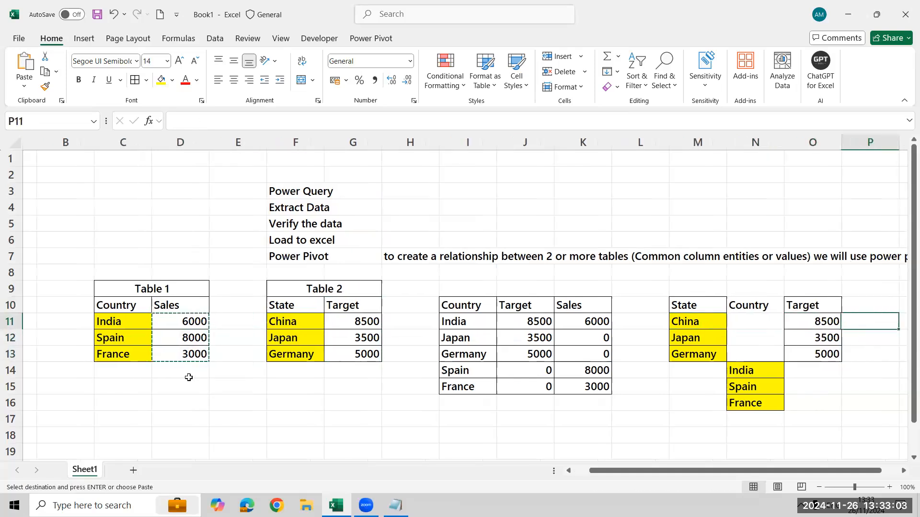
{"action": "key", "text": "Down"}
{"action": "key", "text": "Down"}
{"action": "key", "text": "Down"}
{"action": "key", "text": "Left"}
{"action": "key", "text": "Left"}
{"action": "key", "text": "ctrl+v"}
Enter the header Sales in P10, beside the Target header of the second combined table.
{"action": "key", "text": "Up"}
{"action": "key", "text": "Up"}
{"action": "key", "text": "Up"}
{"action": "key", "text": "Up"}
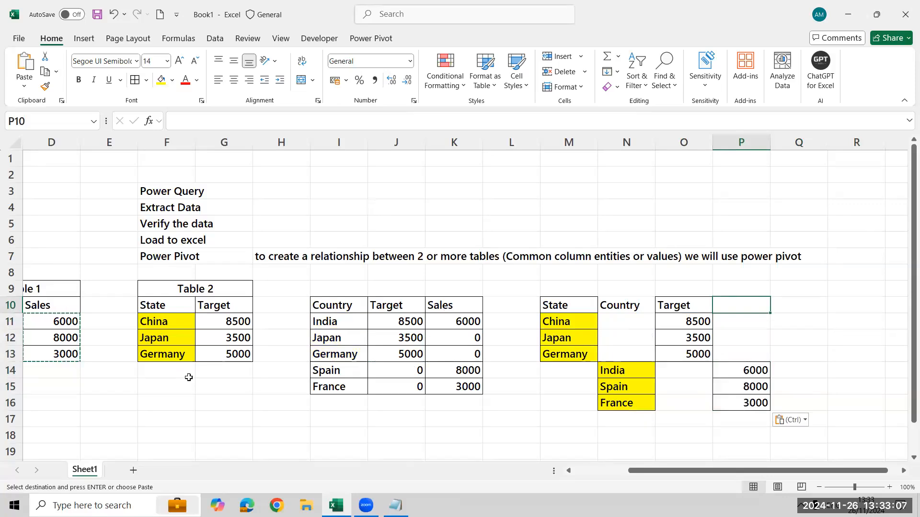
{"action": "type", "text": "Sales"}
{"action": "key", "text": "Return"}
Apply all borders to the second combined table, M10:P16.
{"action": "key", "text": "Left"}
{"action": "key", "text": "Left"}
{"action": "key", "text": "Left"}
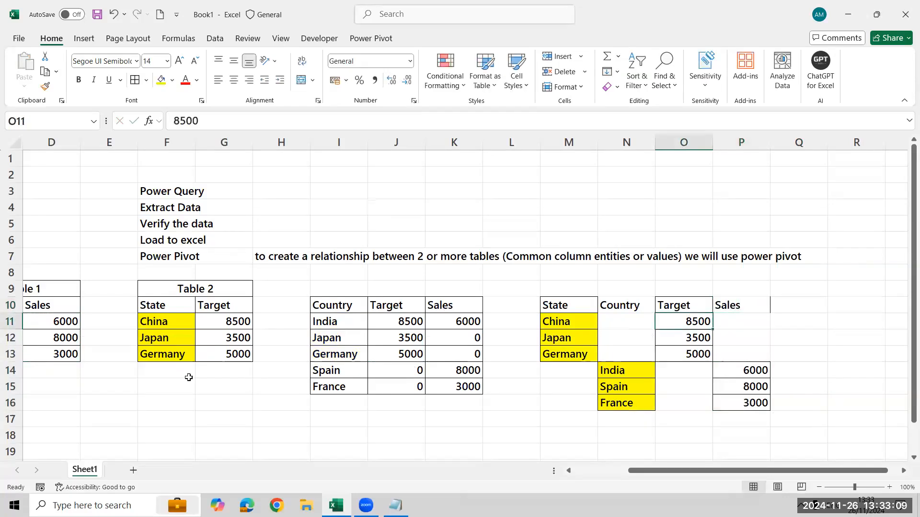
{"action": "key", "text": "Up"}
{"action": "key", "text": "shift+Right"}
{"action": "key", "text": "shift+Right"}
{"action": "key", "text": "shift+Right"}
{"action": "key", "text": "shift+Down"}
{"action": "key", "text": "shift+Down"}
{"action": "key", "text": "shift+Down"}
{"action": "key", "text": "shift+Down"}
{"action": "key", "text": "shift+Down"}
{"action": "key", "text": "shift+Down"}
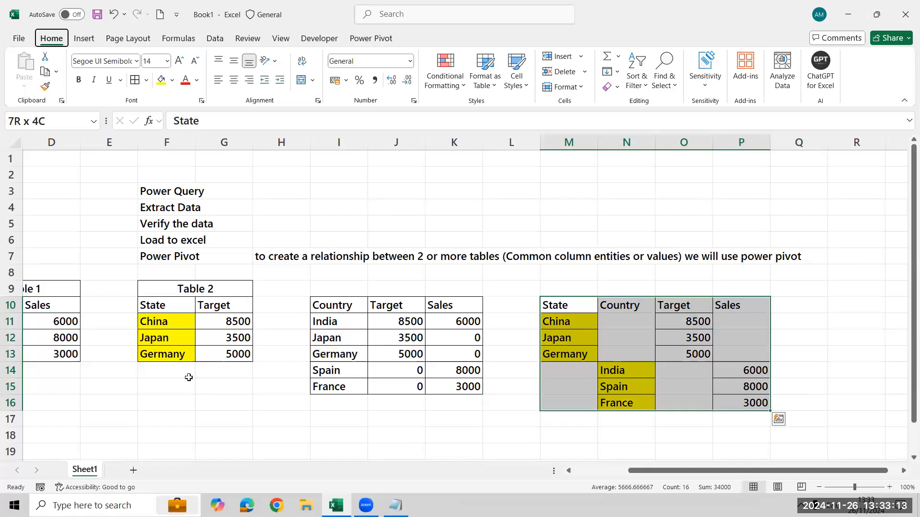
Compare the State column of the second combined table with the whole first combined table, I10:K15.
{"action": "key", "text": "Down"}
{"action": "key", "text": "Up"}
{"action": "key", "text": "shift+Down"}
{"action": "key", "text": "shift+Down"}
{"action": "key", "text": "shift+Down"}
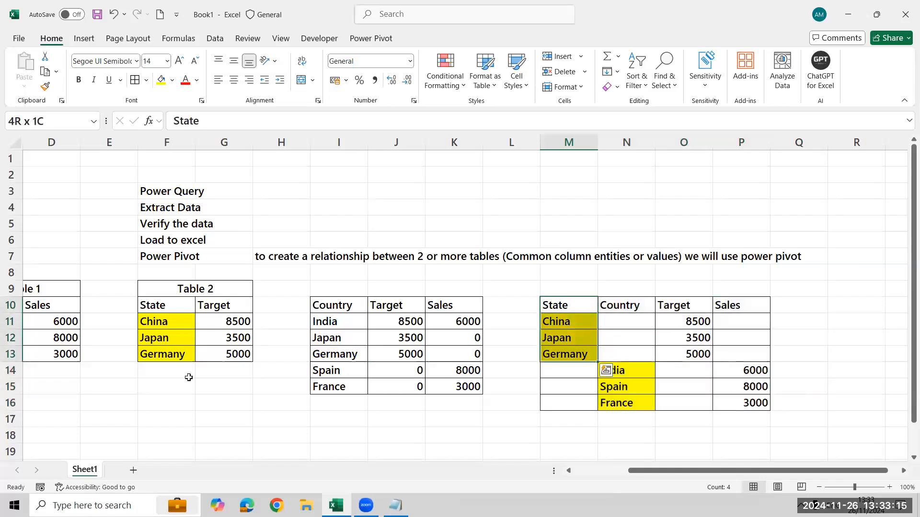
{"action": "key", "text": "Left"}
{"action": "key", "text": "Left"}
{"action": "key", "text": "Left"}
{"action": "key", "text": "Left"}
{"action": "key", "text": "shift+Right"}
{"action": "key", "text": "shift+Right"}
{"action": "key", "text": "shift+Down"}
{"action": "key", "text": "shift+Down"}
{"action": "key", "text": "shift+Down"}
{"action": "key", "text": "shift+Down"}
{"action": "key", "text": "shift+Down"}
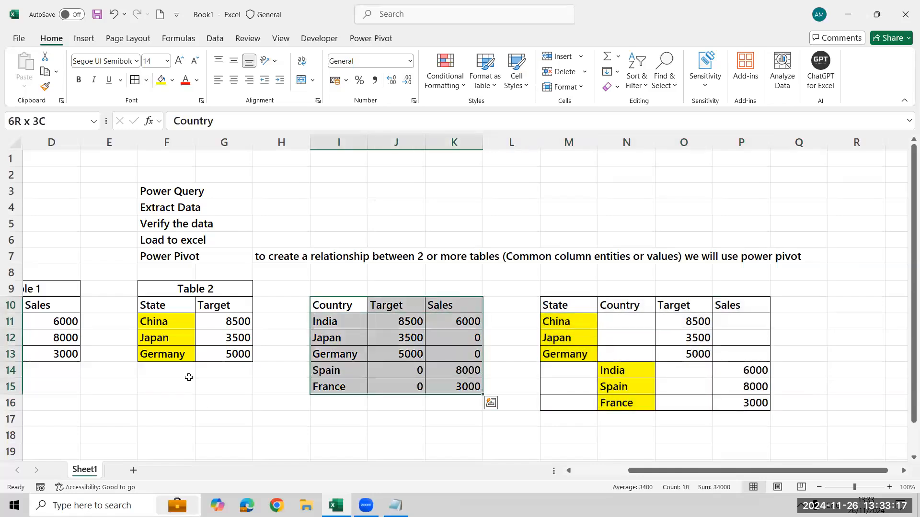
Title the two combined tables by entering Result in J9 and Result 2 in N9.
{"action": "key", "text": "Right"}
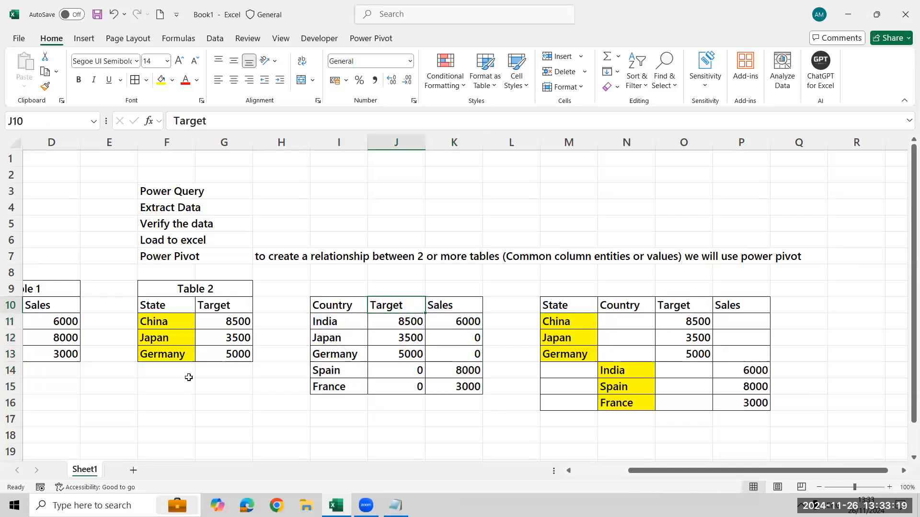
{"action": "key", "text": "Up"}
{"action": "type", "text": "Result"}
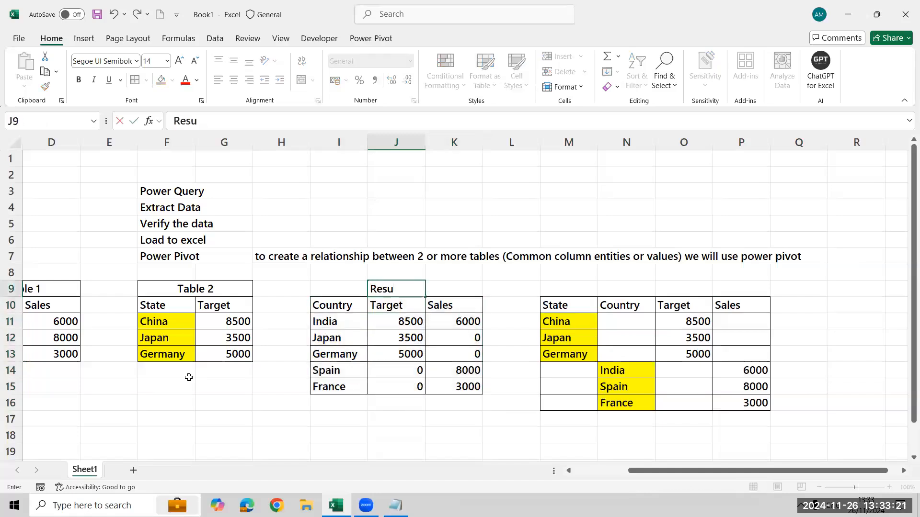
{"action": "key", "text": "Right"}
{"action": "key", "text": "Right"}
{"action": "key", "text": "Right"}
{"action": "key", "text": "Right"}
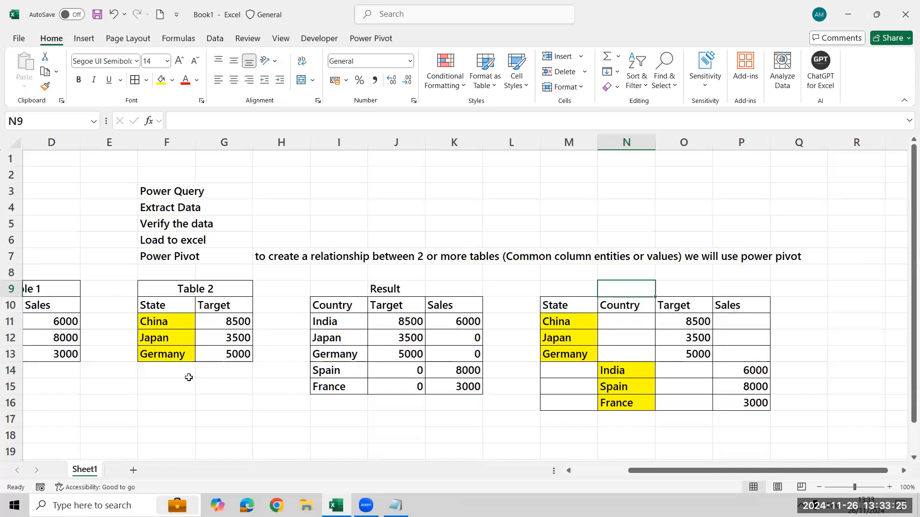
{"action": "type", "text": "Result"}
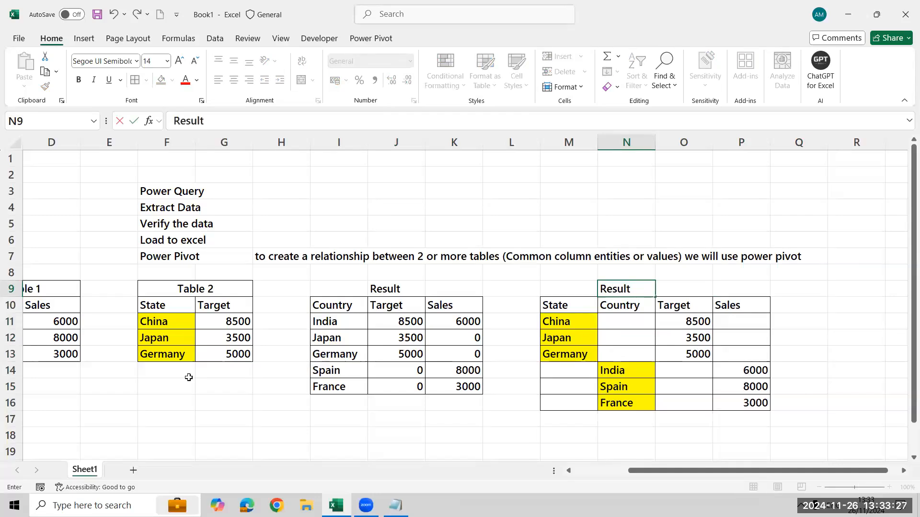
{"action": "type", "text": " 2"}
{"action": "key", "text": "Return"}
Examine the Result table, I10:K15, against the State and Target rows of Result 2, M10:P13.
{"action": "key", "text": "Left"}
{"action": "key", "text": "ctrl+shift+Right"}
{"action": "key", "text": "ctrl+shift+Down"}
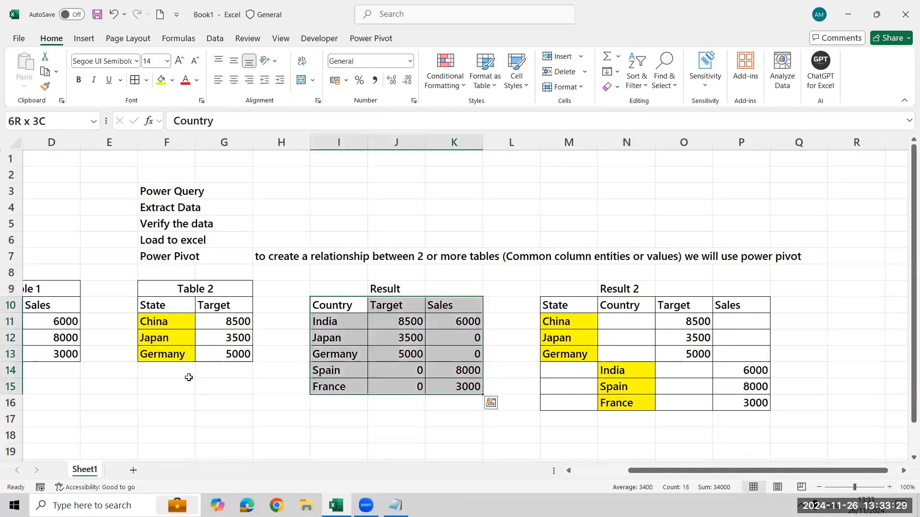
{"action": "key", "text": "Right"}
{"action": "key", "text": "Right"}
{"action": "key", "text": "Right"}
{"action": "key", "text": "Right"}
{"action": "key", "text": "ctrl+shift+Right"}
{"action": "key", "text": "ctrl+shift+Down"}
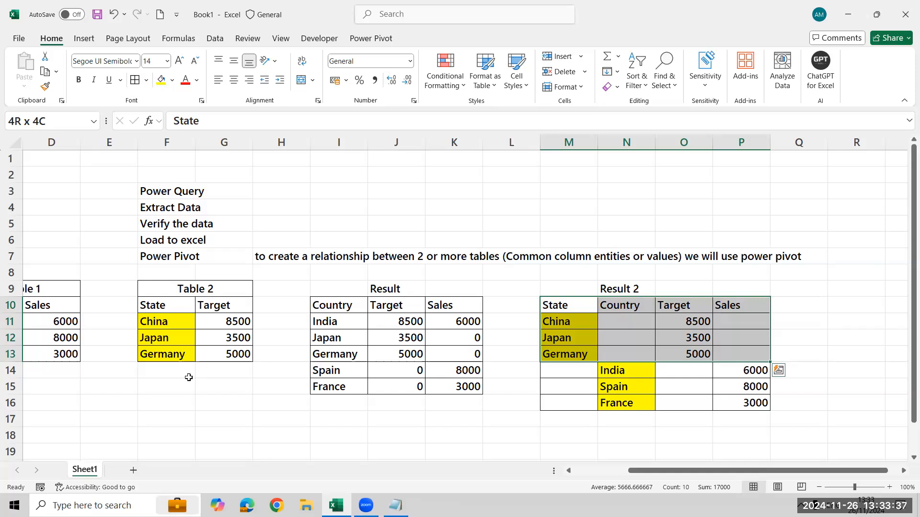
Review the row 7 note on Power Pivot relationships alongside the headers of the Result 2 table.
{"action": "key", "text": "Left"}
{"action": "key", "text": "Left"}
{"action": "key", "text": "Up"}
{"action": "key", "text": "Up"}
{"action": "key", "text": "Left"}
{"action": "key", "text": "Up"}
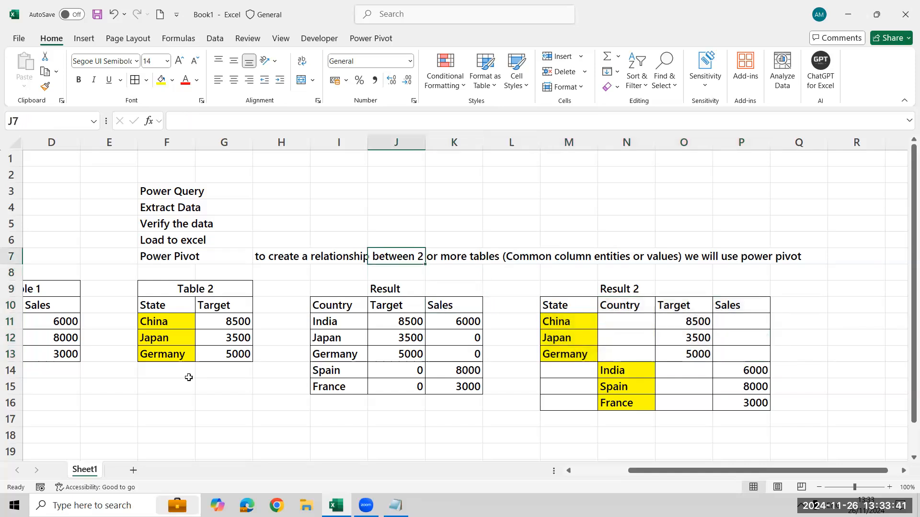
{"action": "key", "text": "Down"}
{"action": "key", "text": "Down"}
{"action": "key", "text": "Down"}
{"action": "key", "text": "Right"}
{"action": "key", "text": "Right"}
{"action": "key", "text": "Right"}
{"action": "key", "text": "Right"}
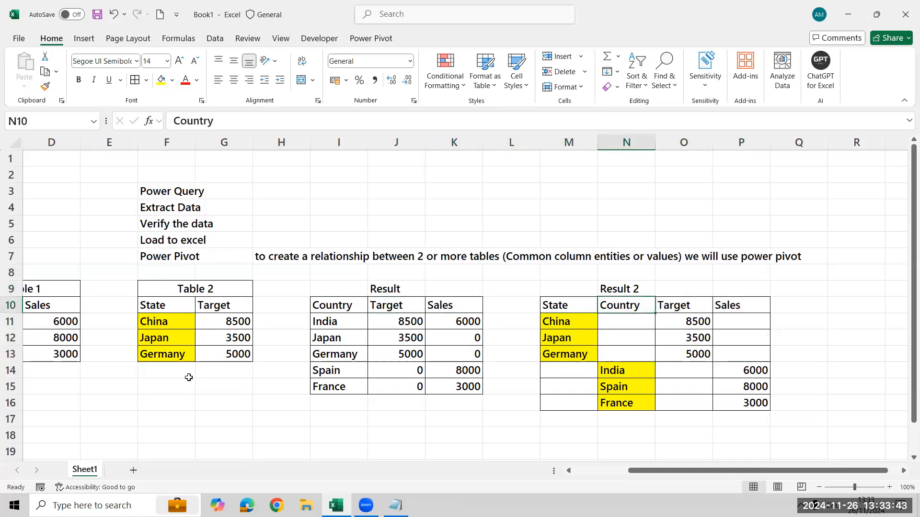
Clear all contents and formatting from the whole of Sheet1 and minimize the workbook window.
{"action": "key", "text": "Left"}
{"action": "key", "text": "Left"}
{"action": "key", "text": "Left"}
{"action": "key", "text": "Left"}
{"action": "key", "text": "Left"}
{"action": "key", "text": "Left"}
{"action": "key", "text": "Left"}
{"action": "key", "text": "Left"}
{"action": "key", "text": "Left"}
{"action": "key", "text": "Left"}
{"action": "key", "text": "Left"}
{"action": "key", "text": "Left"}
{"action": "key", "text": "Left"}
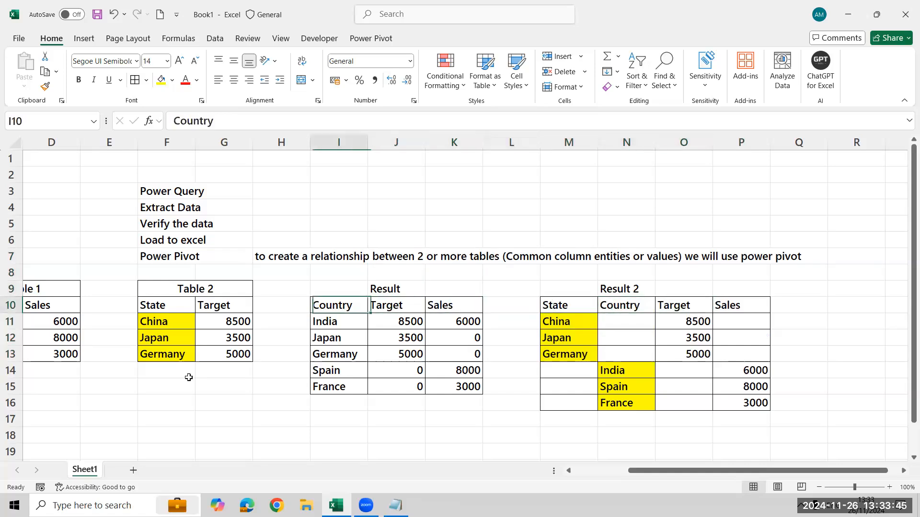
{"action": "key", "text": "ctrl+a"}
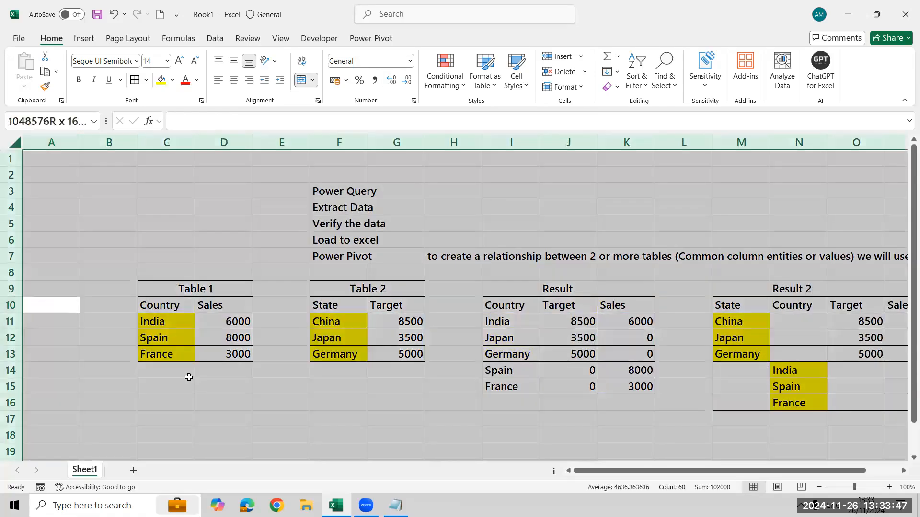
{"action": "key", "text": "h"}
{"action": "key", "text": "e"}
{"action": "key", "text": "a"}
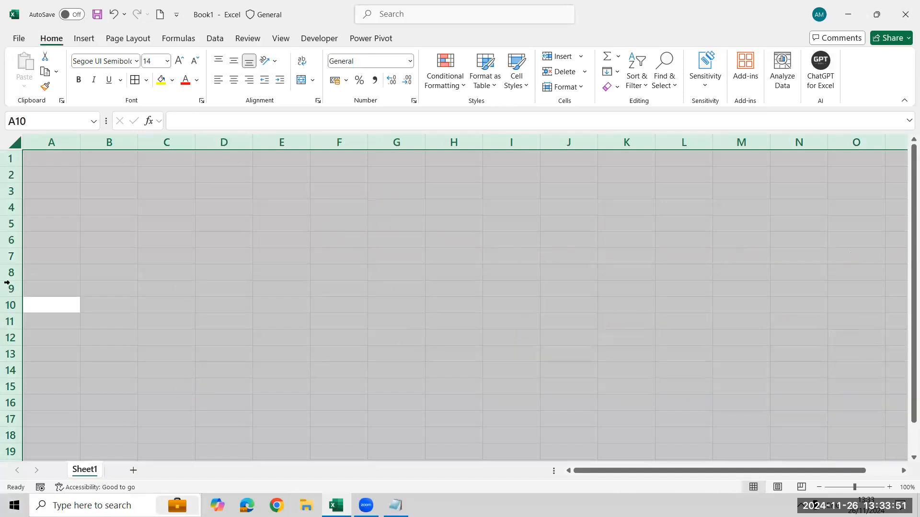
{"action": "left_click", "coordinate": [849, 13]}
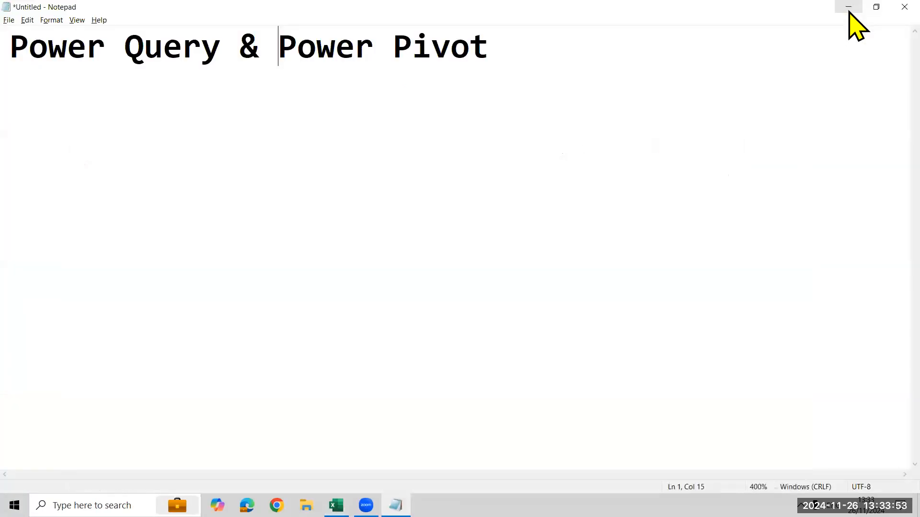
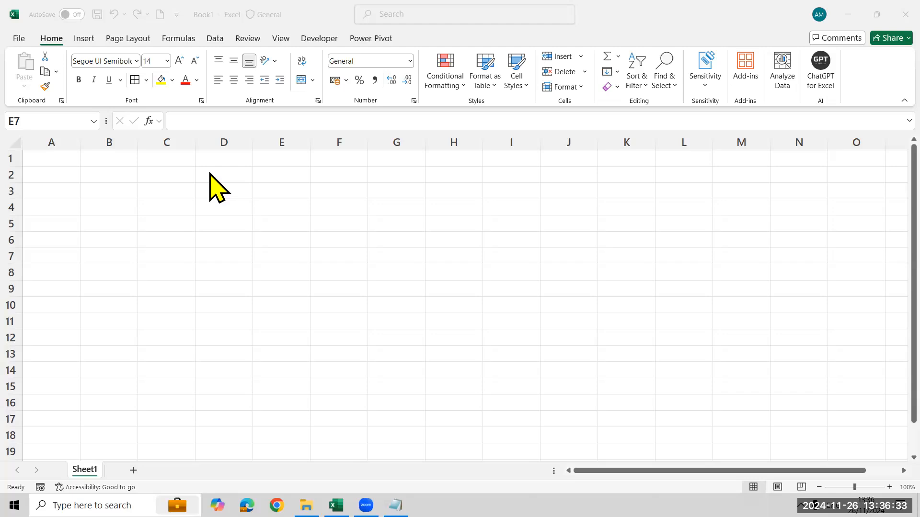
Start importing the Power Pivot data workbook from the Excel MH 12 PM folder as an external data source.
{"action": "left_click", "coordinate": [210, 39]}
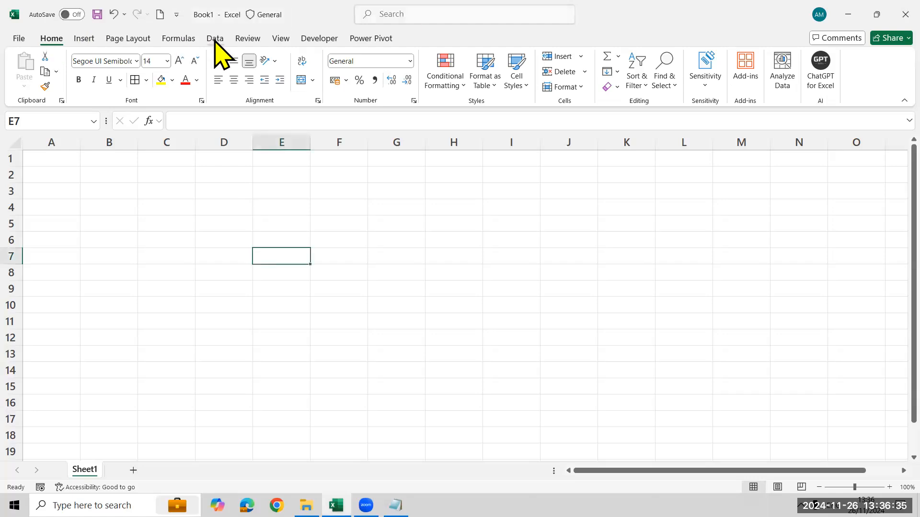
{"action": "left_click", "coordinate": [215, 39]}
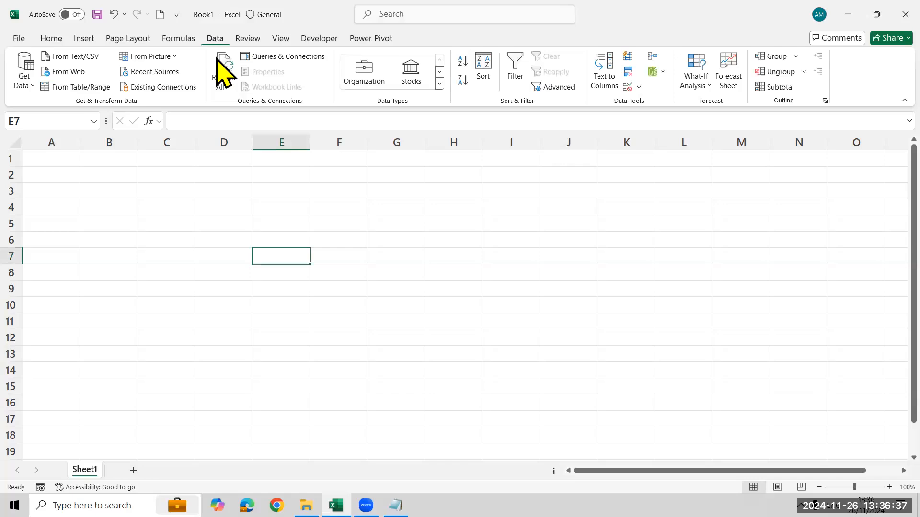
{"action": "left_click", "coordinate": [23, 84]}
{"action": "mouse_move", "coordinate": [62, 105]}
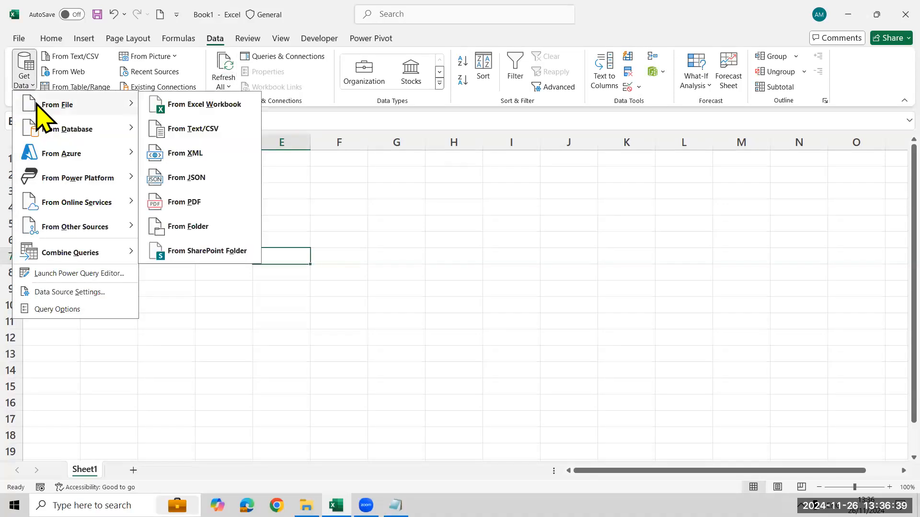
{"action": "left_click", "coordinate": [194, 106]}
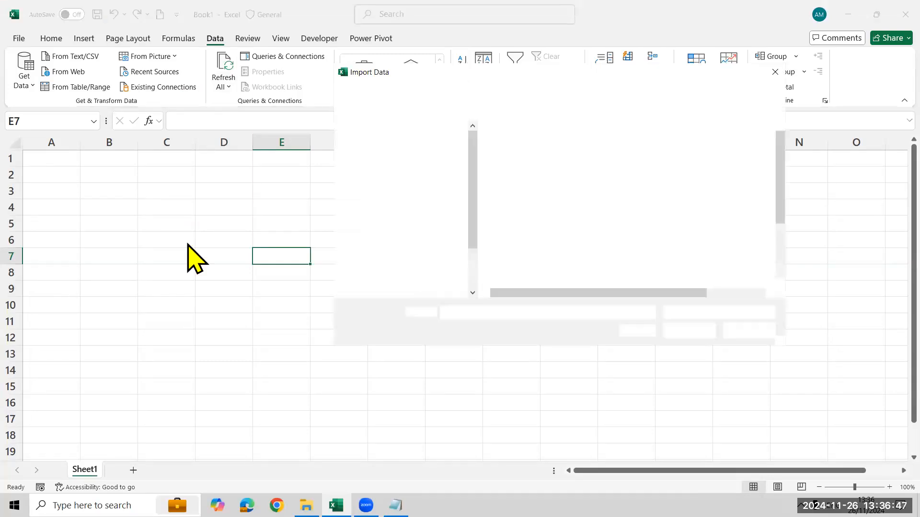
{"action": "scroll", "coordinate": [422, 214], "scroll_direction": "up", "scroll_amount": 4}
{"action": "left_click", "coordinate": [416, 207]}
{"action": "scroll", "coordinate": [563, 242], "scroll_direction": "down", "scroll_amount": 5}
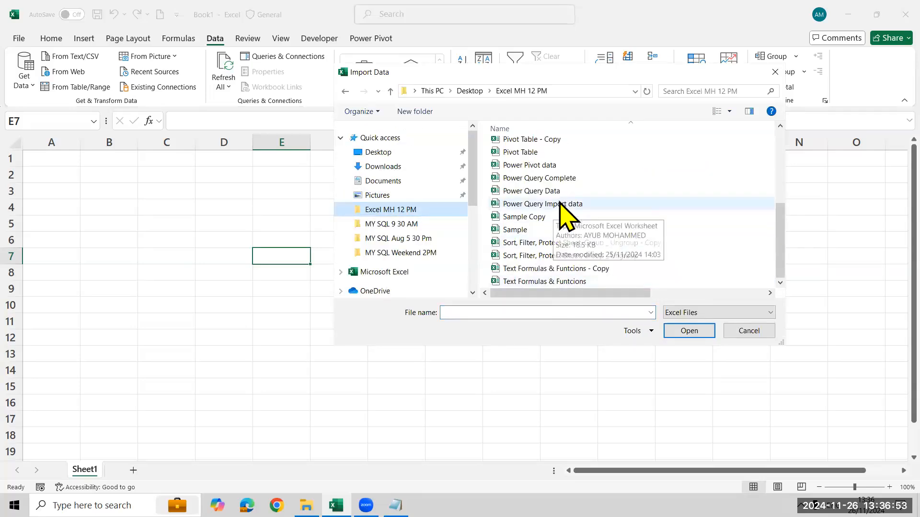
{"action": "left_click", "coordinate": [532, 165]}
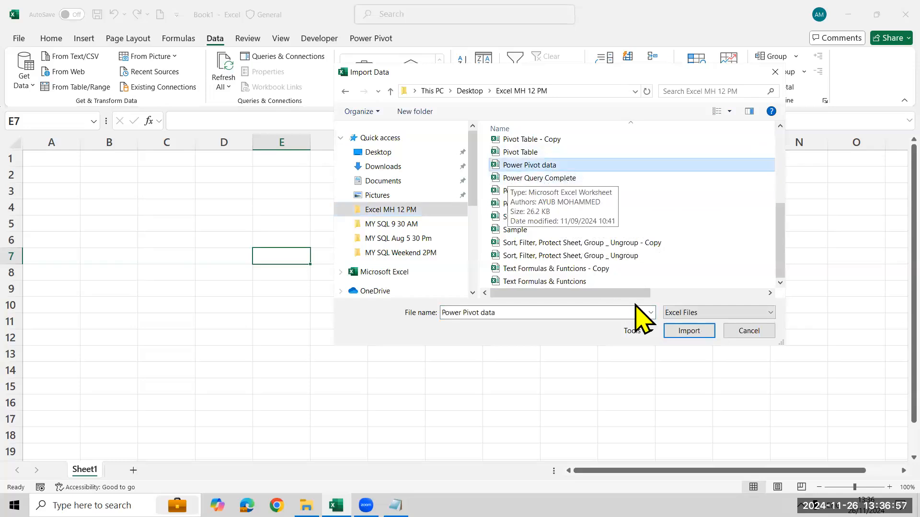
{"action": "left_click", "coordinate": [673, 332]}
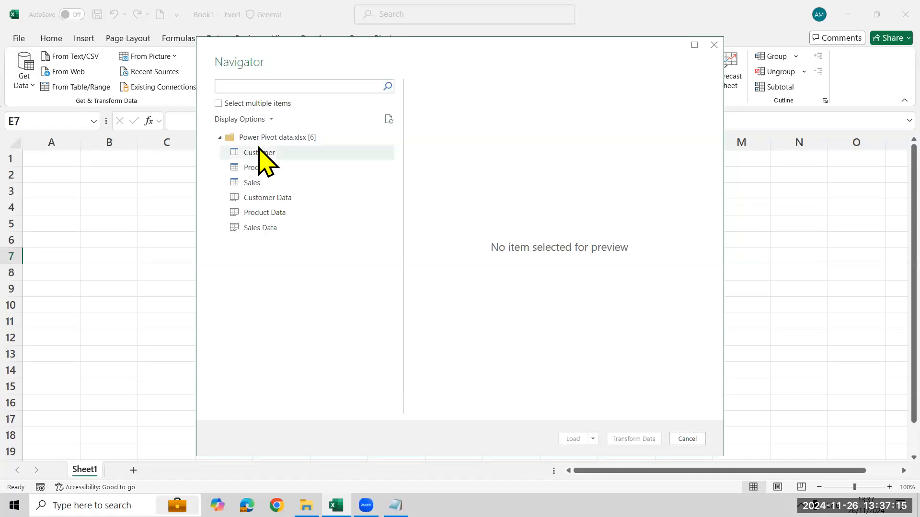
Open the Customer, Product and Sales tables for transformation in Power Query Editor and discard the resulting queries.
{"action": "left_click", "coordinate": [219, 104]}
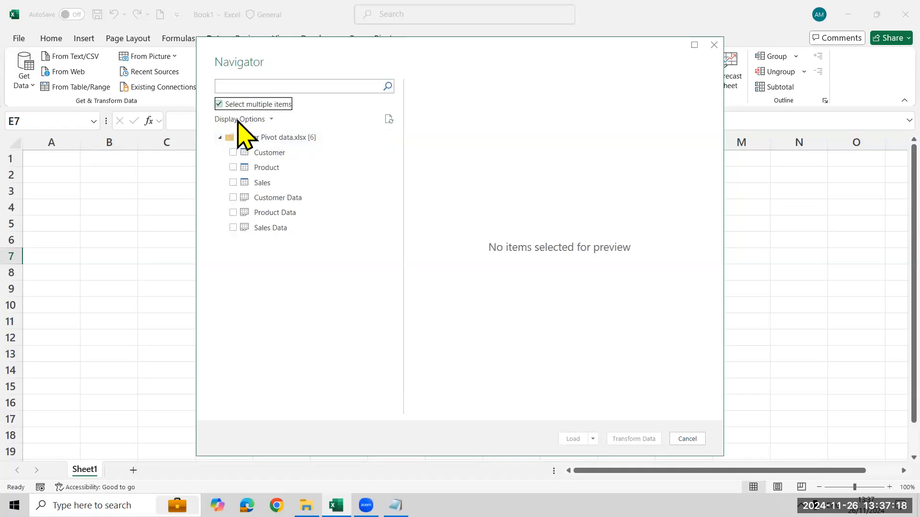
{"action": "left_click", "coordinate": [236, 153]}
{"action": "left_click", "coordinate": [232, 167]}
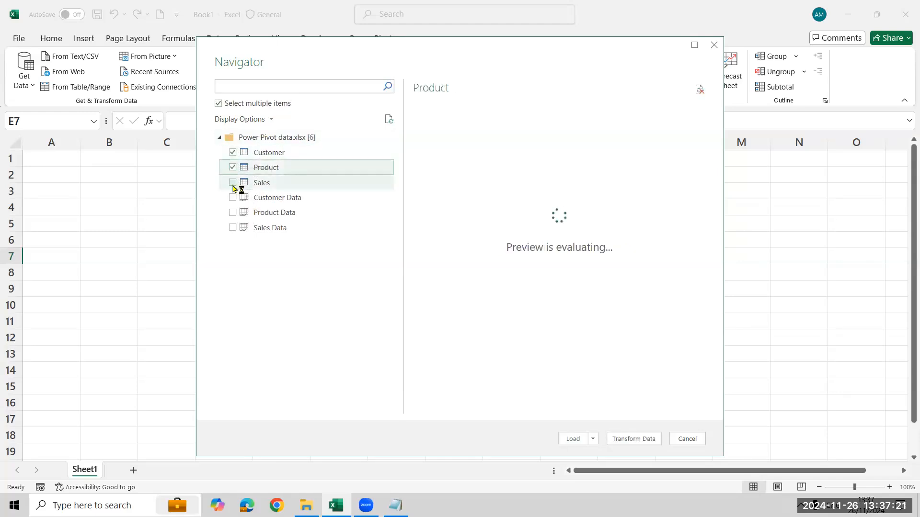
{"action": "left_click", "coordinate": [233, 182]}
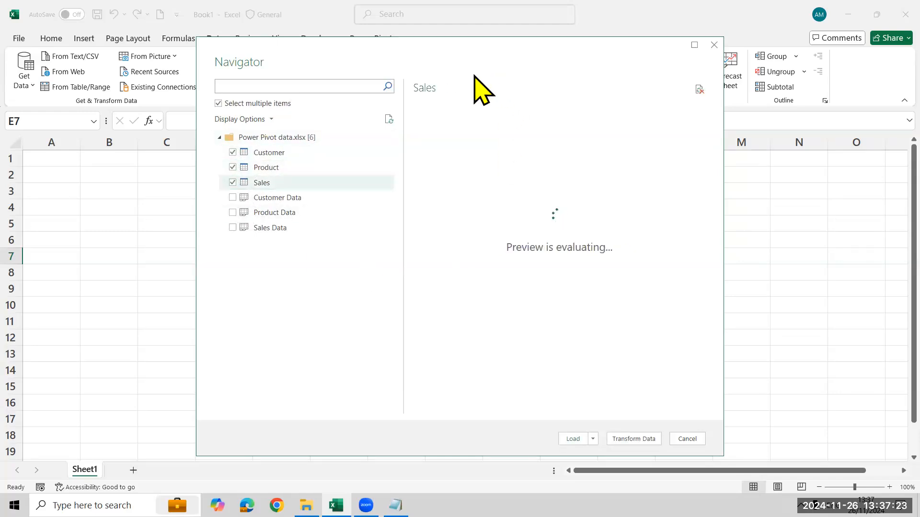
{"action": "left_click_drag", "start_coordinate": [487, 47], "coordinate": [391, 11]}
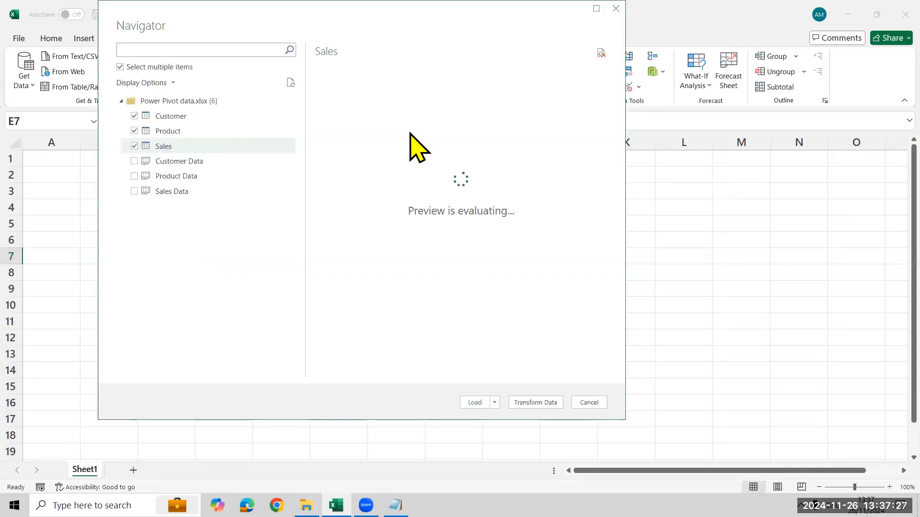
{"action": "left_click_drag", "start_coordinate": [352, 18], "coordinate": [370, 40]}
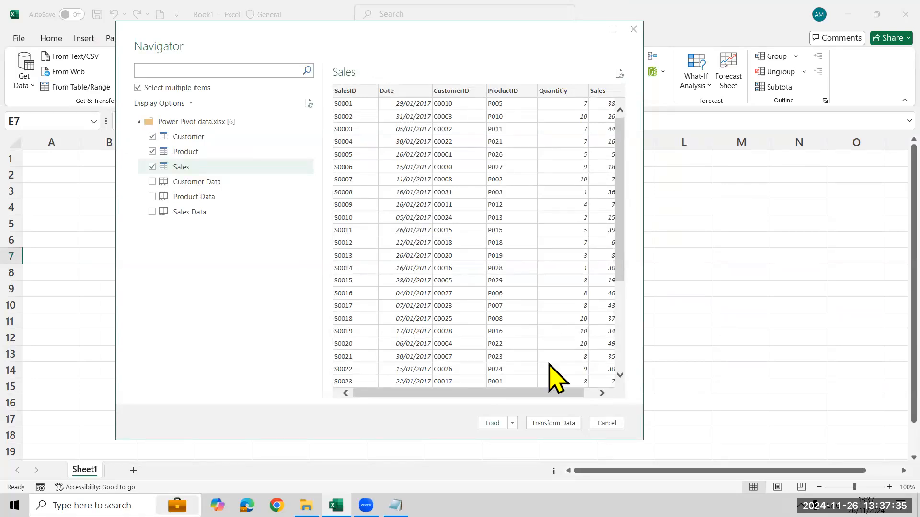
{"action": "left_click", "coordinate": [562, 423]}
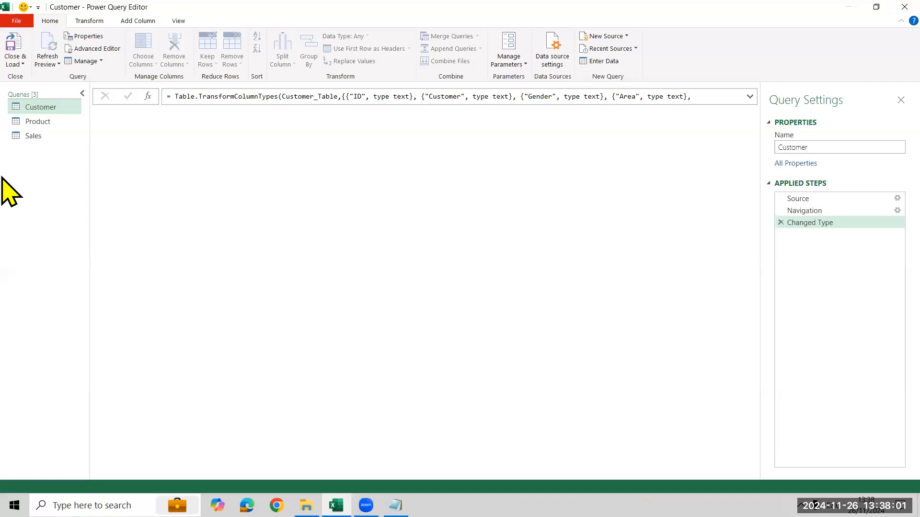
{"action": "left_click", "coordinate": [905, 6]}
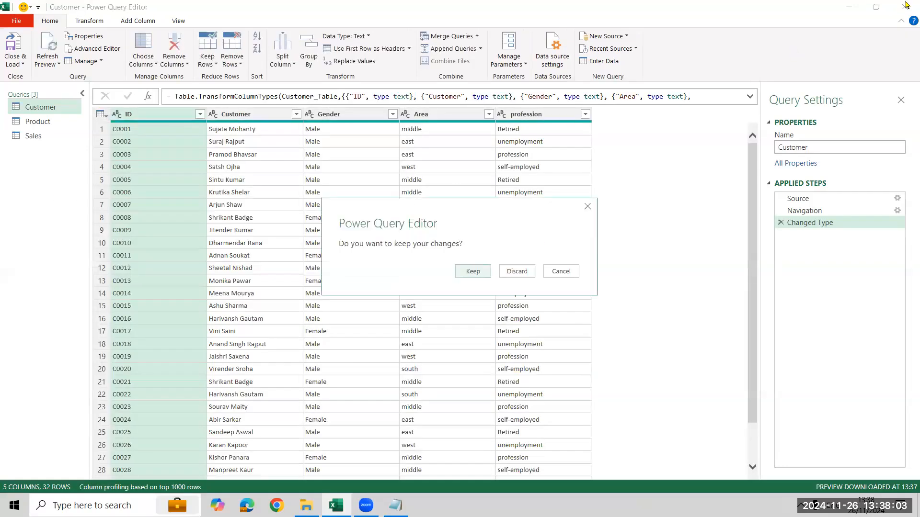
{"action": "left_click", "coordinate": [516, 272]}
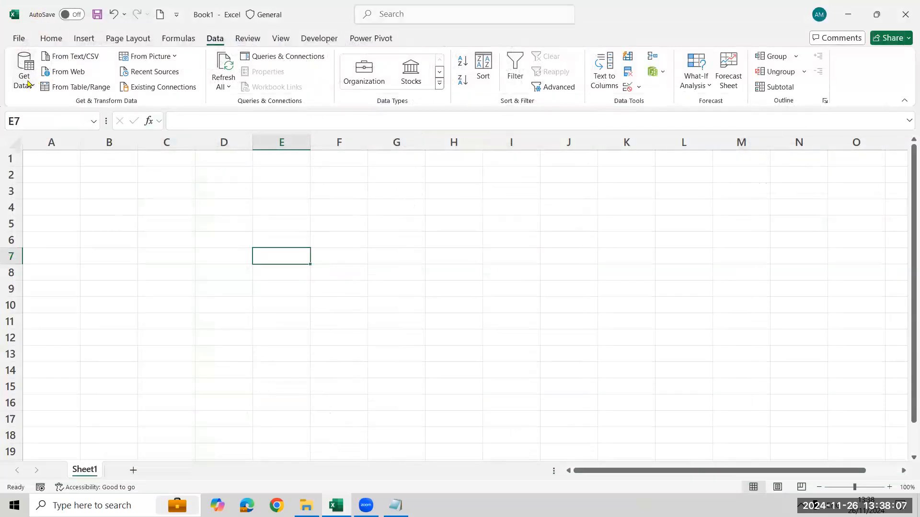
Connect to the Power Pivot data workbook again as an Excel workbook data source.
{"action": "left_click", "coordinate": [28, 84]}
{"action": "mouse_move", "coordinate": [46, 107]}
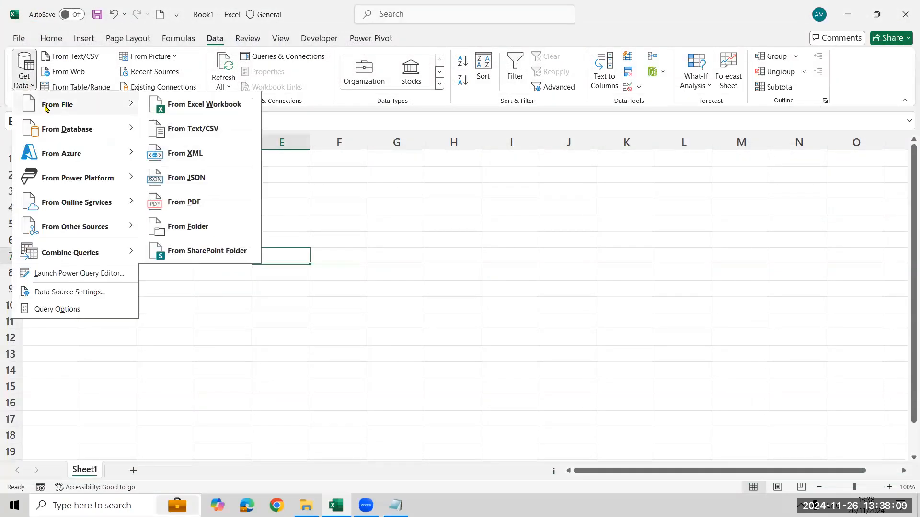
{"action": "left_click", "coordinate": [246, 107]}
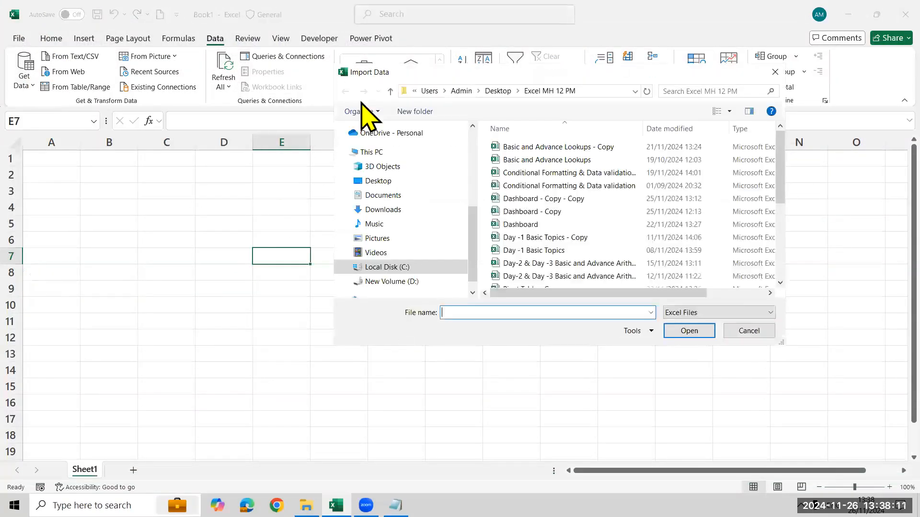
{"action": "scroll", "coordinate": [570, 211], "scroll_direction": "down", "scroll_amount": 4}
{"action": "left_click", "coordinate": [533, 166]}
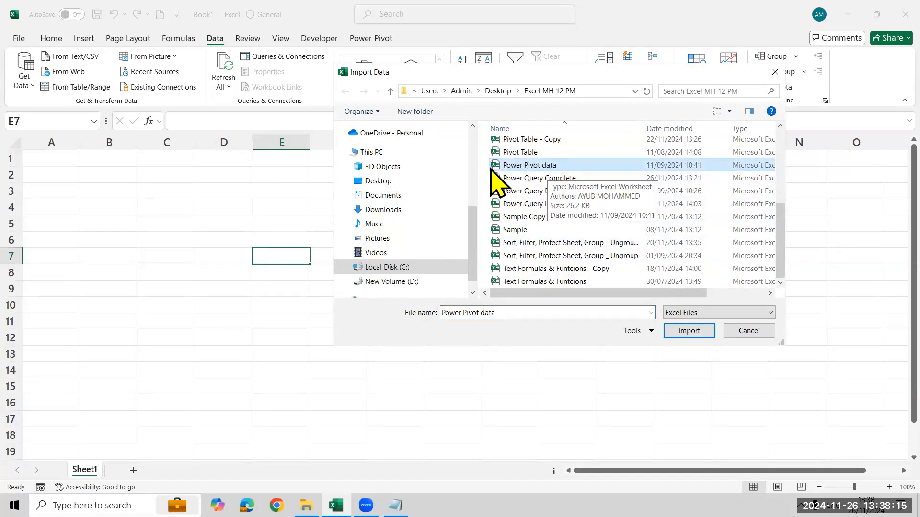
{"action": "left_click", "coordinate": [672, 335]}
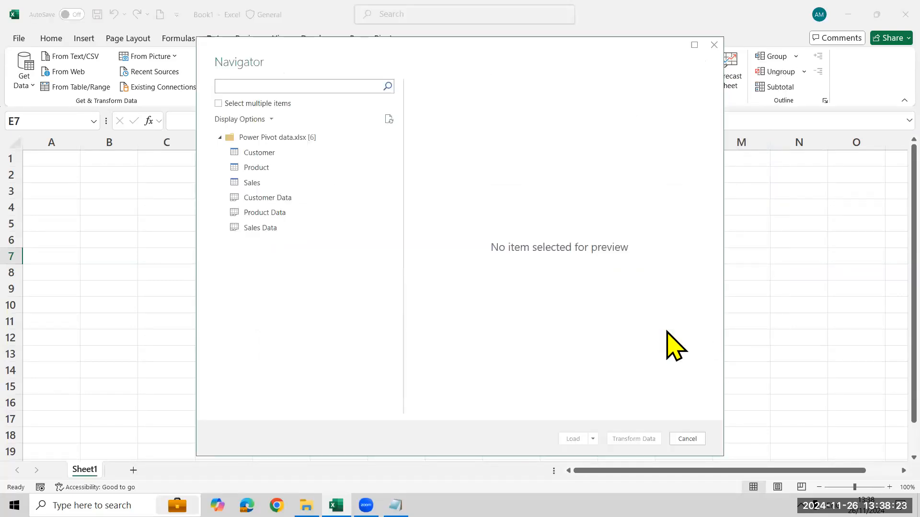
Select the Customer, Product and Sales tables together and open them in Power Query Editor for transformation.
{"action": "left_click", "coordinate": [218, 103]}
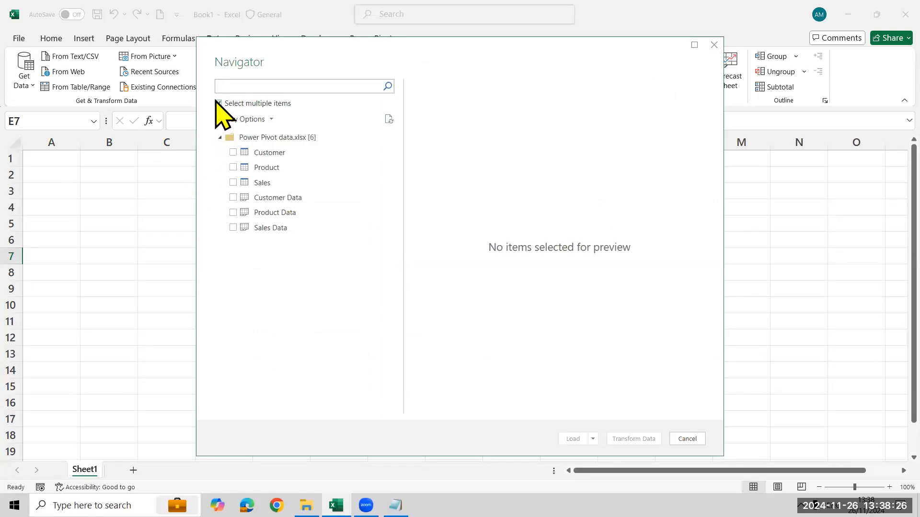
{"action": "left_click", "coordinate": [232, 153]}
{"action": "left_click", "coordinate": [232, 167]}
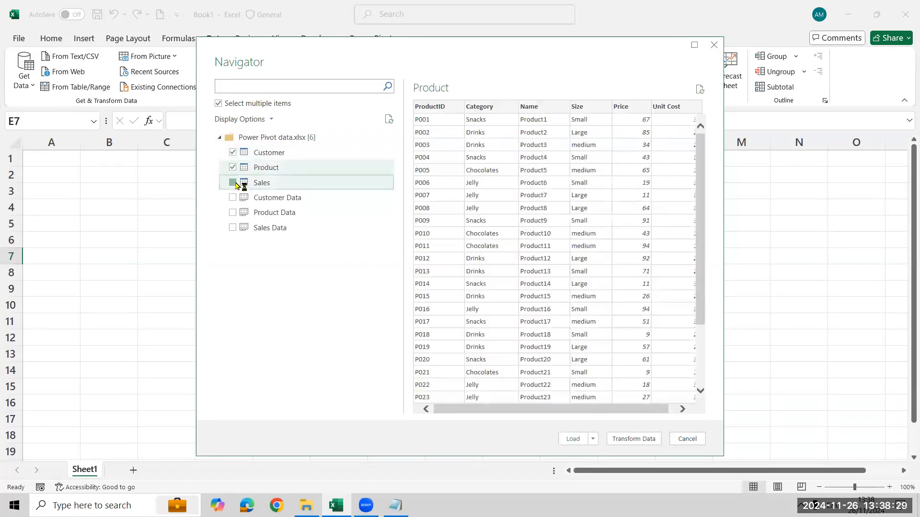
{"action": "left_click", "coordinate": [233, 183]}
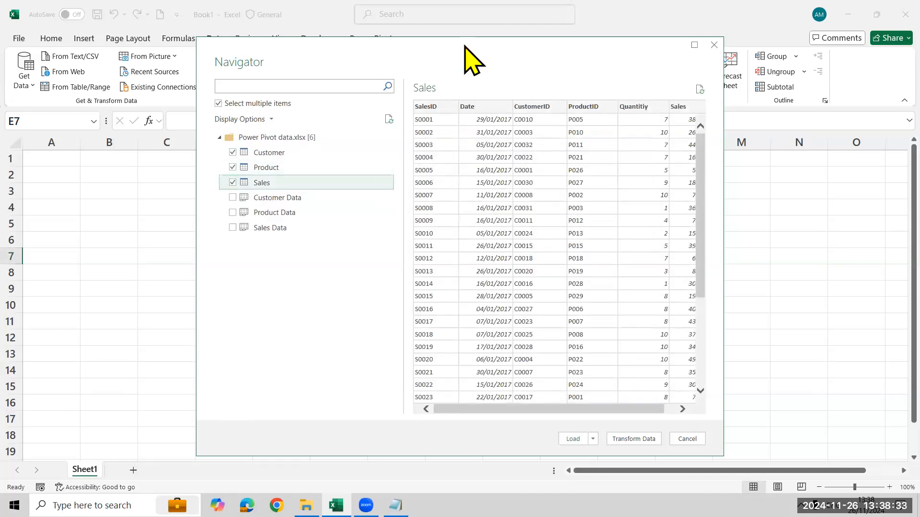
{"action": "left_click_drag", "start_coordinate": [464, 46], "coordinate": [417, 18]}
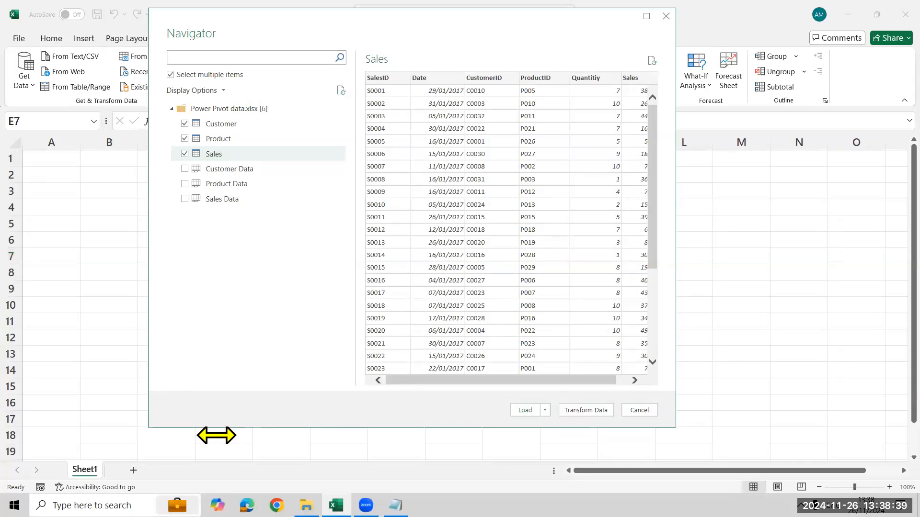
{"action": "left_click", "coordinate": [582, 411]}
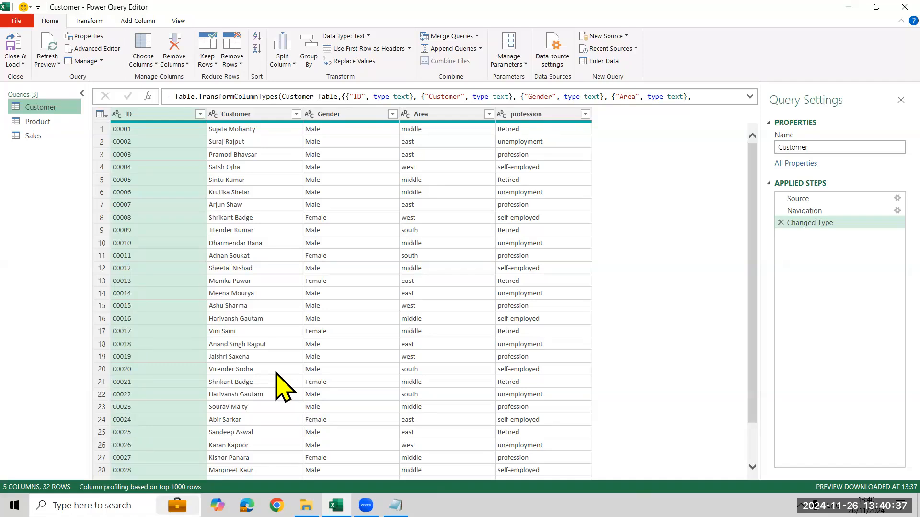
Examine the Customer, Product and Sales queries in turn, comparing their ID columns for fields the tables share.
{"action": "left_click", "coordinate": [29, 122]}
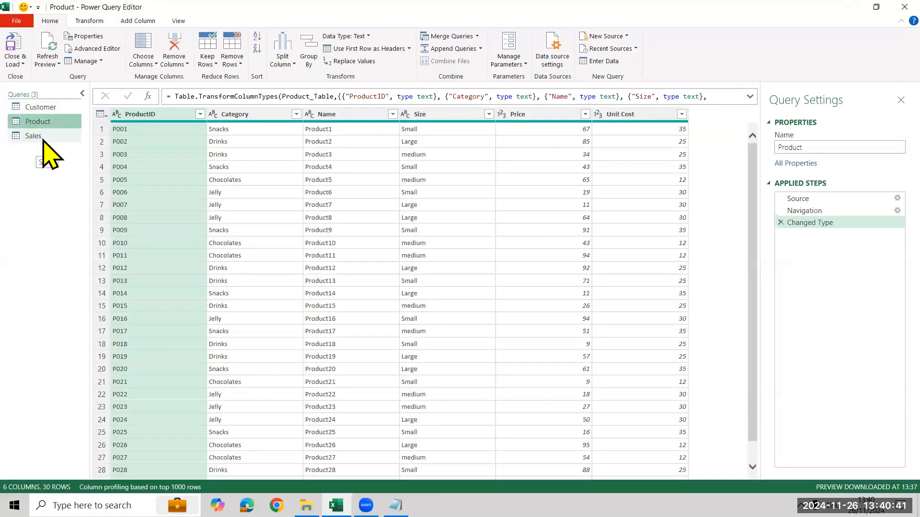
{"action": "left_click", "coordinate": [43, 138]}
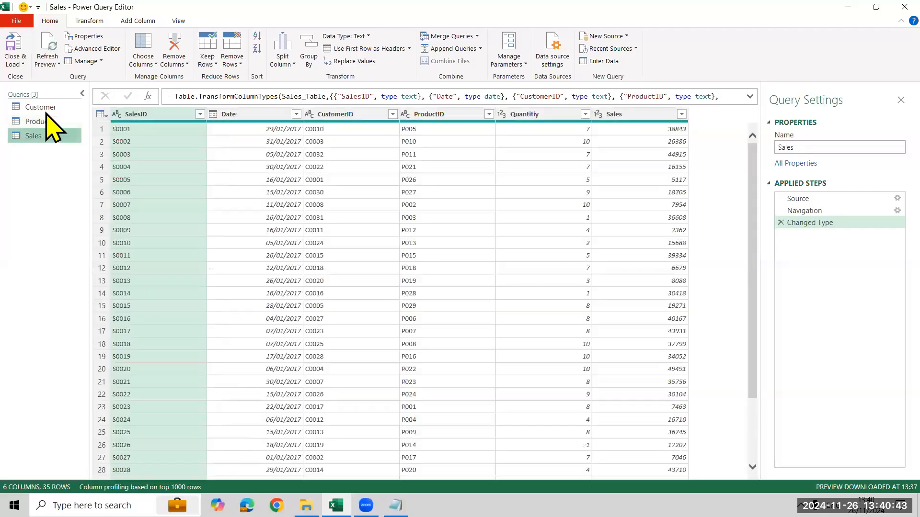
{"action": "left_click", "coordinate": [46, 108]}
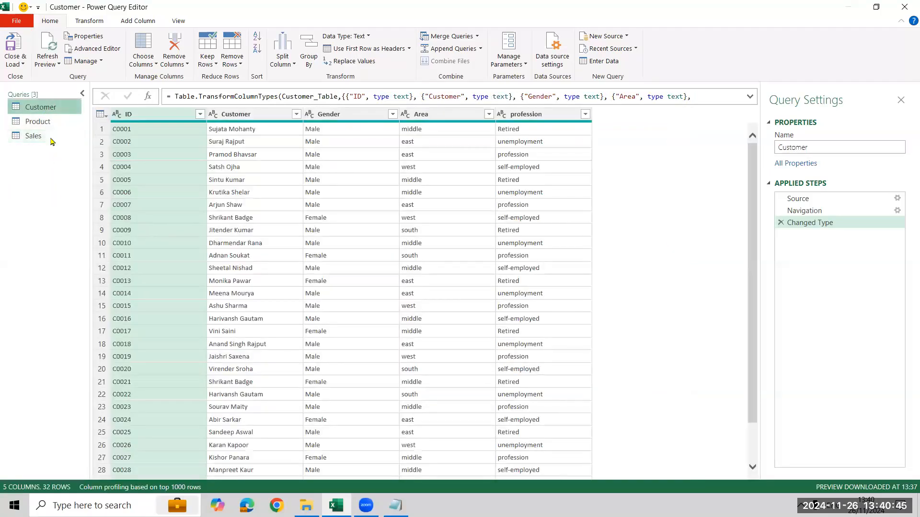
{"action": "left_click", "coordinate": [50, 122]}
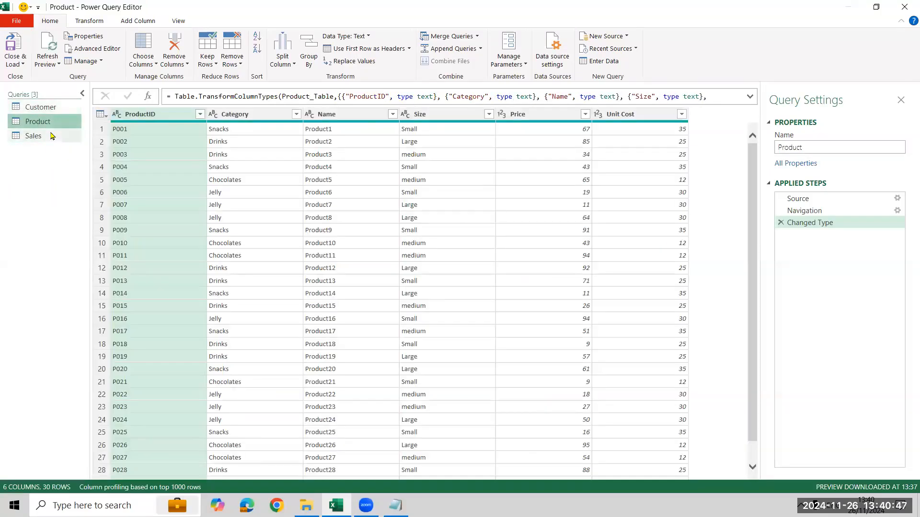
{"action": "left_click", "coordinate": [52, 136]}
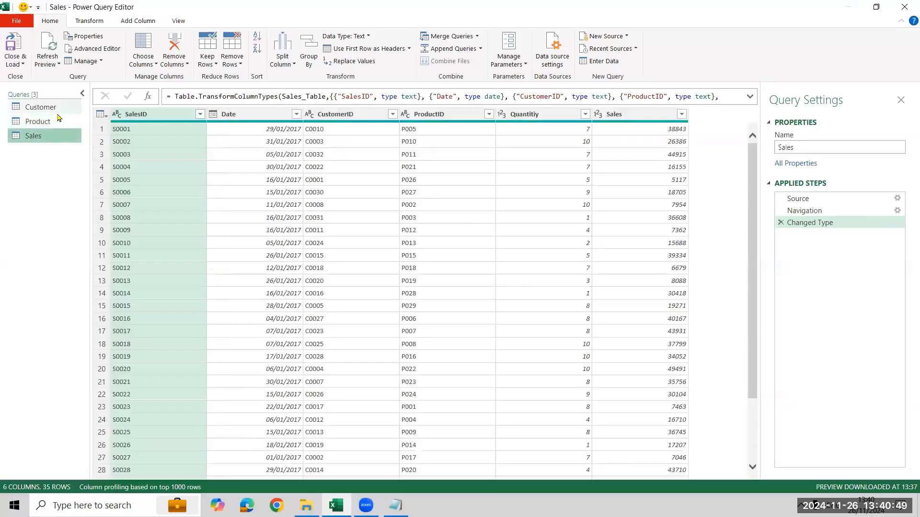
{"action": "left_click", "coordinate": [54, 107]}
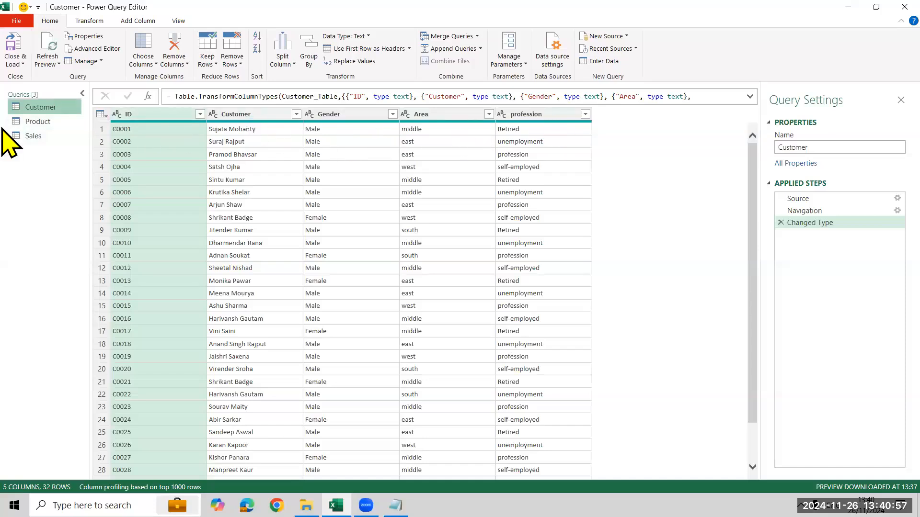
{"action": "left_click", "coordinate": [43, 123]}
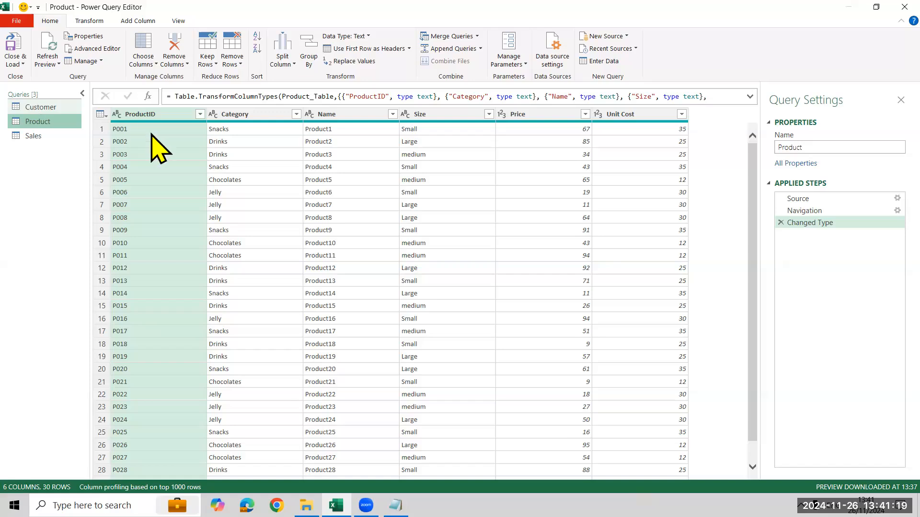
{"action": "left_click", "coordinate": [48, 107]}
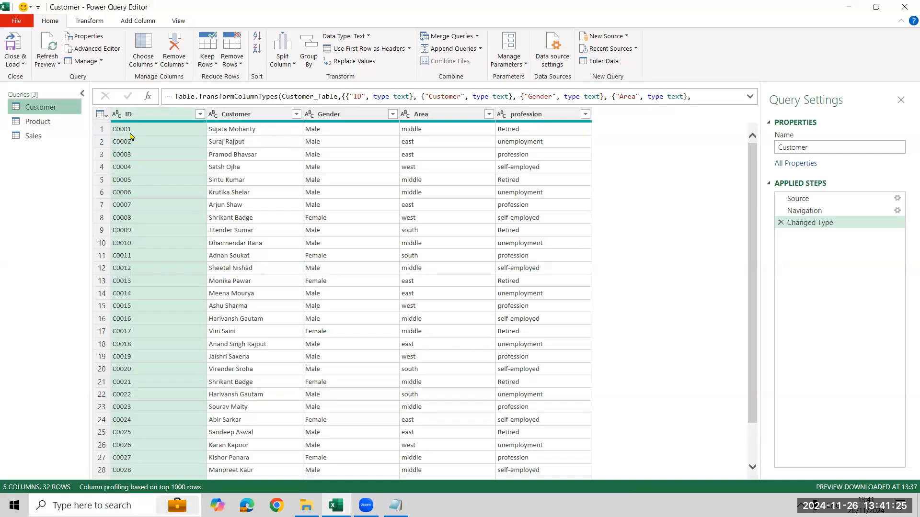
{"action": "left_click", "coordinate": [47, 122]}
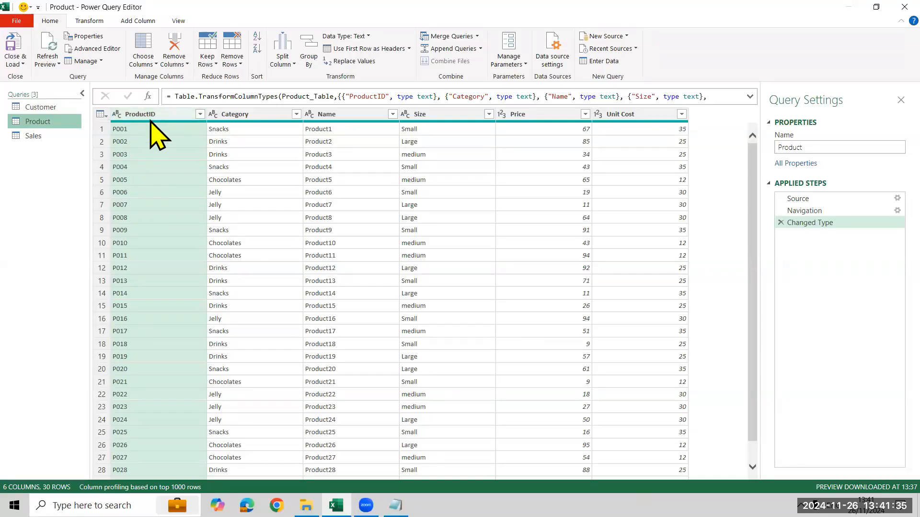
{"action": "left_click", "coordinate": [35, 136]}
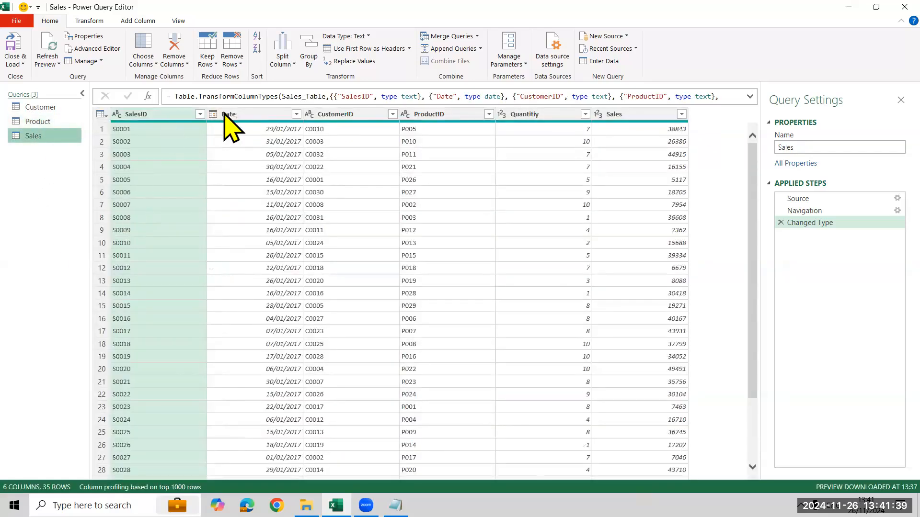
Close Power Query Editor and load the Customer, Product and Sales queries as tables on new worksheets.
{"action": "mouse_move", "coordinate": [349, 124]}
{"action": "left_click", "coordinate": [14, 57]}
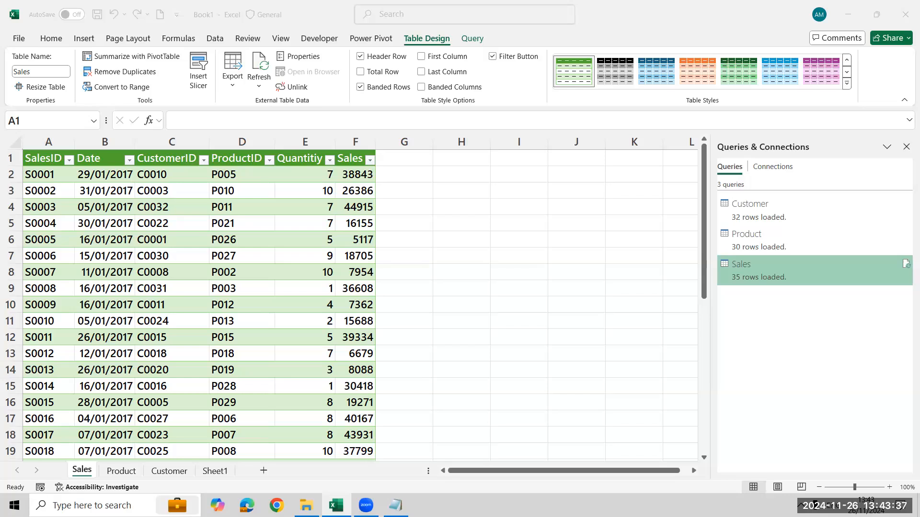
{"action": "left_click", "coordinate": [293, 287]}
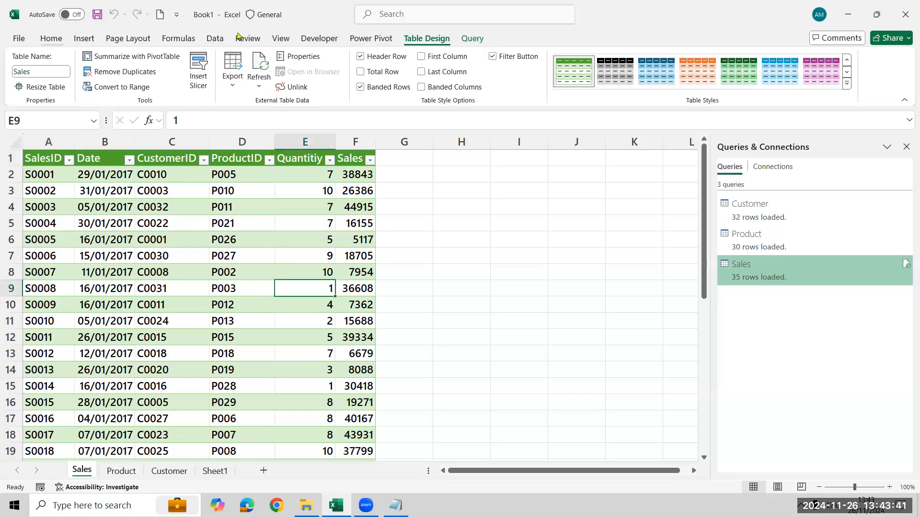
{"action": "left_click", "coordinate": [472, 39]}
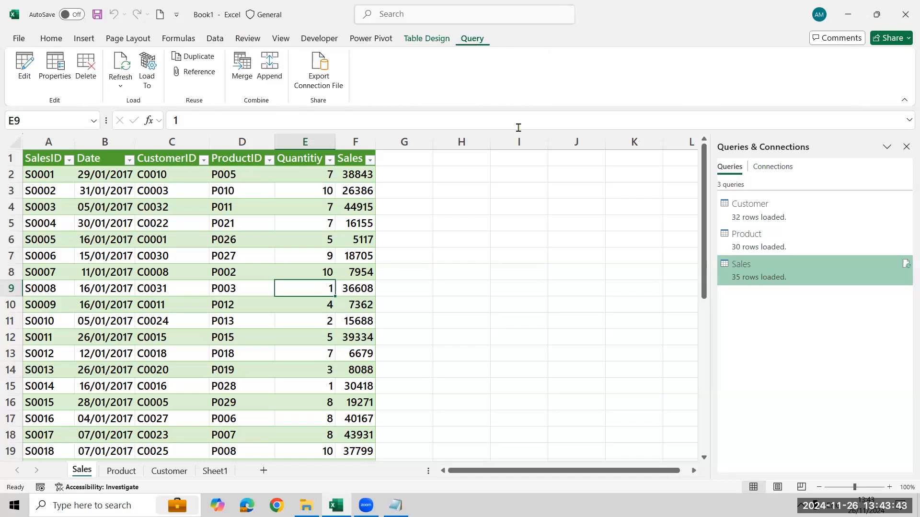
{"action": "left_click", "coordinate": [332, 245]}
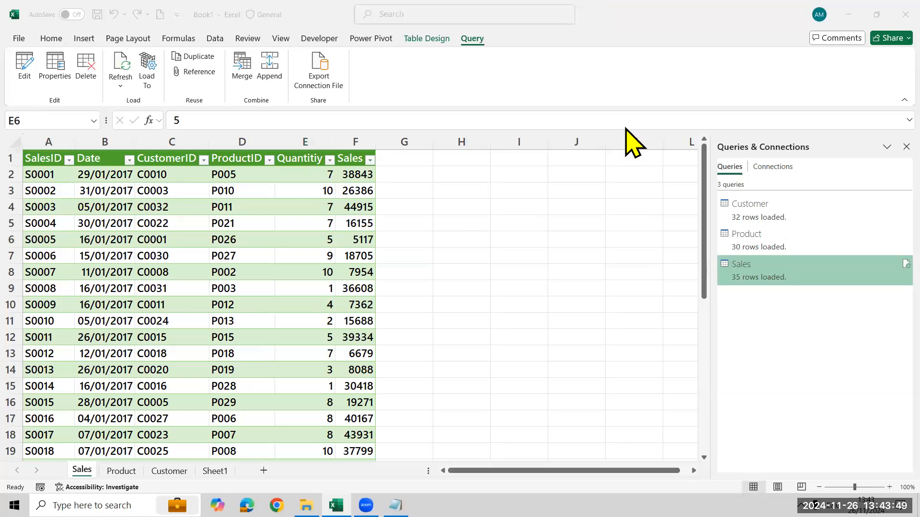
{"action": "left_click_drag", "start_coordinate": [344, 28], "coordinate": [398, 47]}
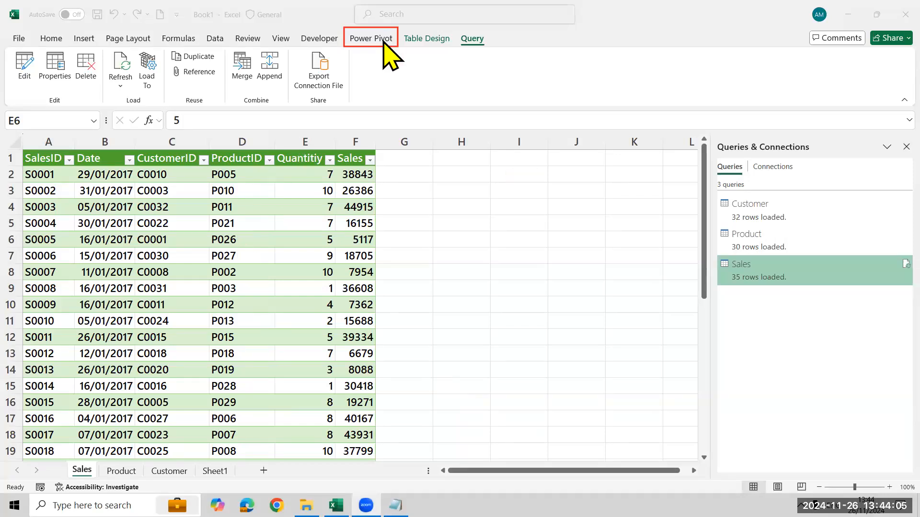
Check in the COM add-ins settings that Microsoft Power Pivot for Excel is enabled, and accept the dialog.
{"action": "left_click", "coordinate": [24, 37]}
{"action": "left_click", "coordinate": [16, 42]}
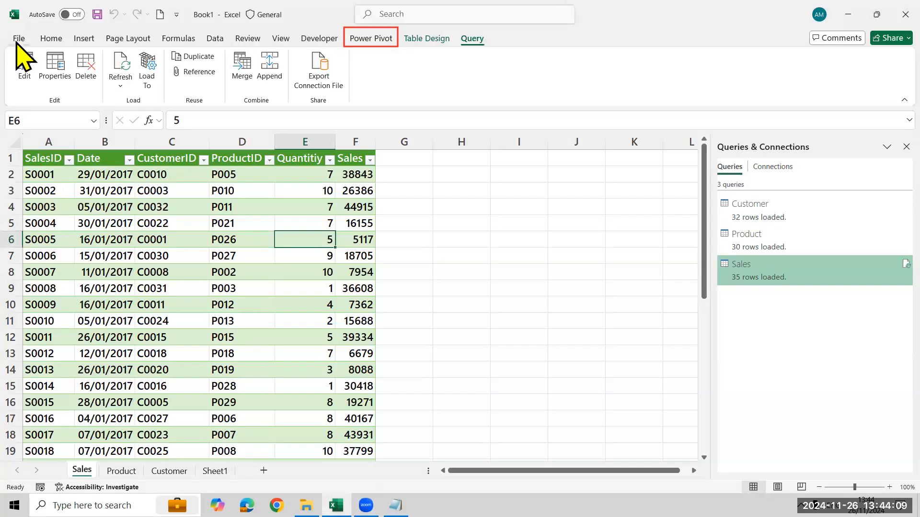
{"action": "left_click", "coordinate": [17, 39]}
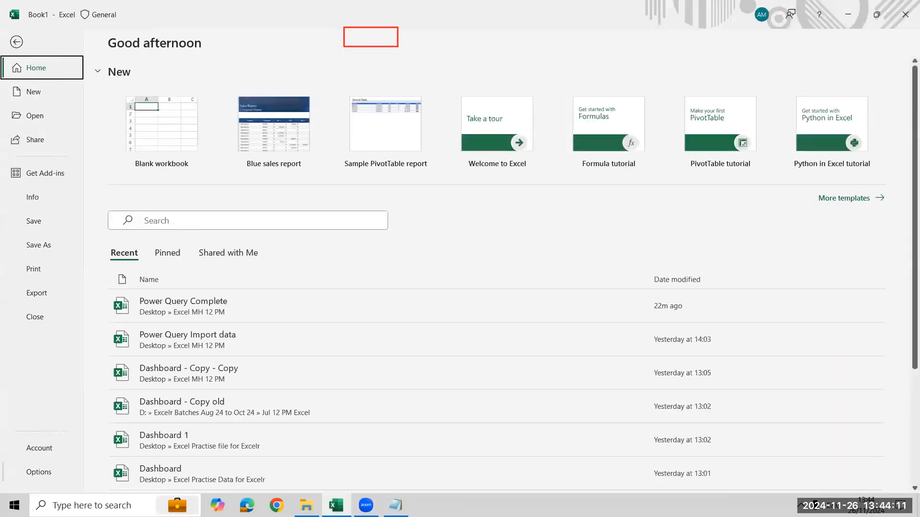
{"action": "left_click", "coordinate": [38, 472]}
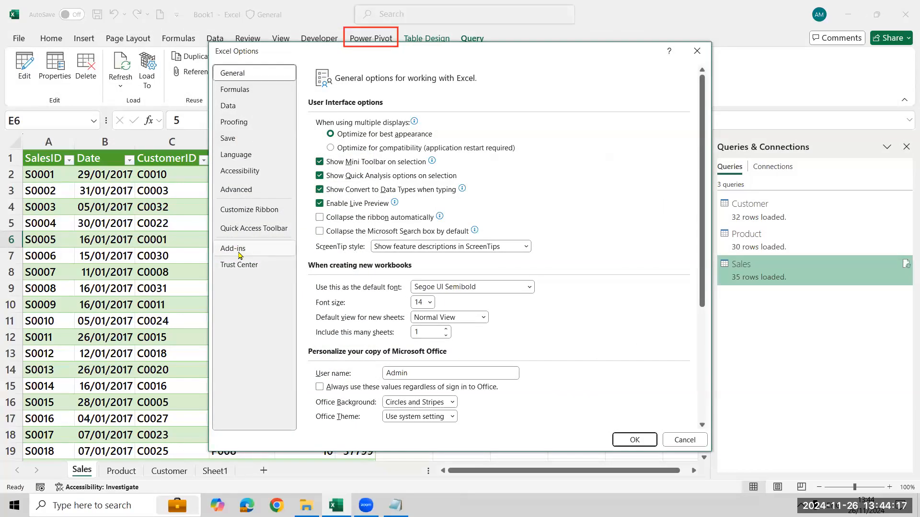
{"action": "left_click", "coordinate": [249, 252]}
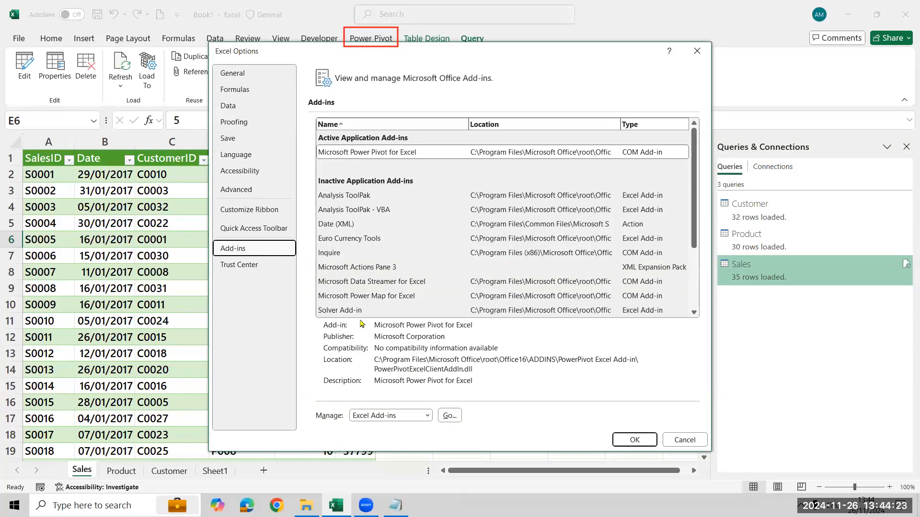
{"action": "left_click", "coordinate": [427, 416]}
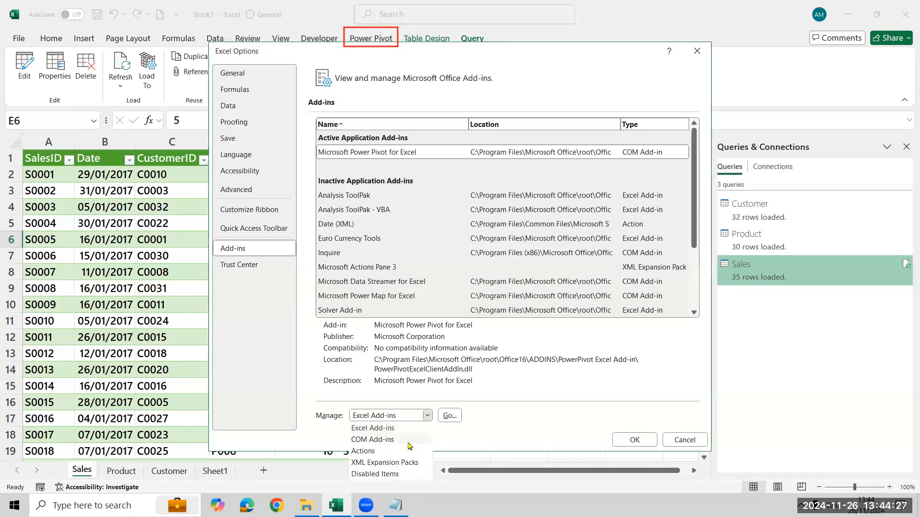
{"action": "left_click", "coordinate": [390, 439]}
{"action": "left_click", "coordinate": [451, 415]}
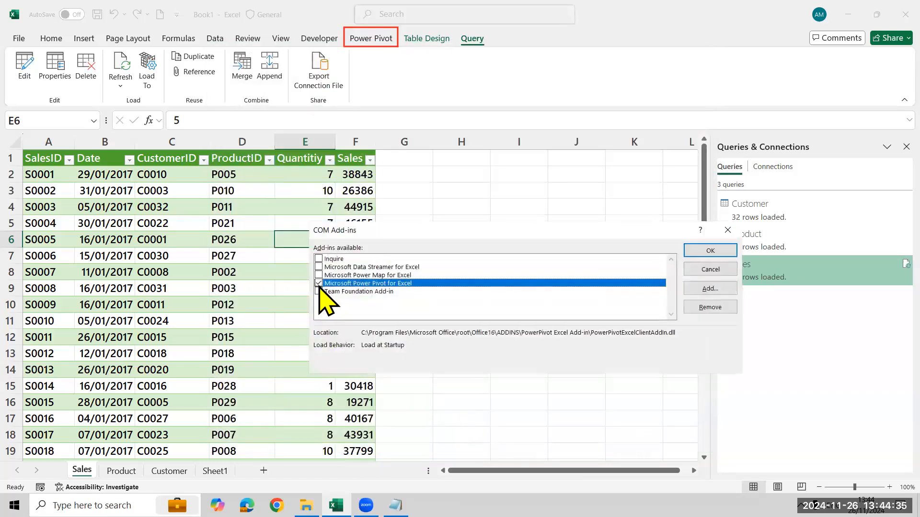
{"action": "left_click", "coordinate": [711, 250]}
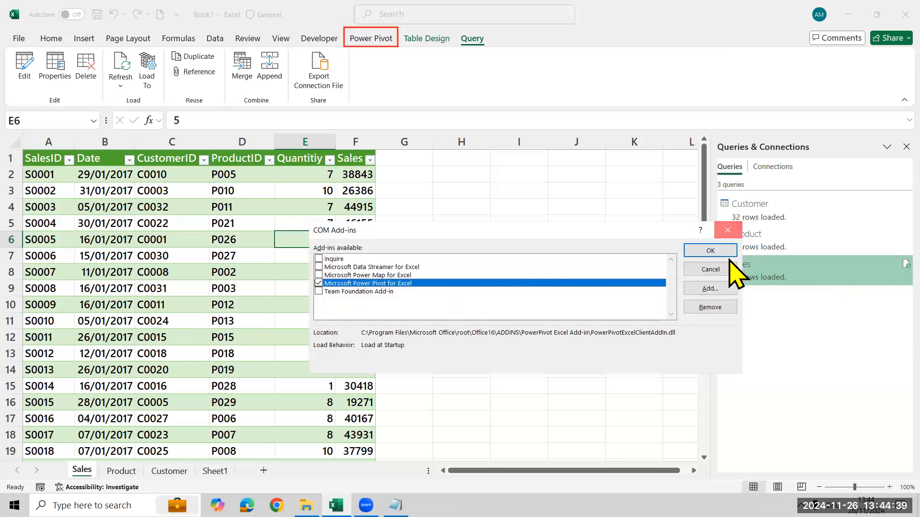
Go through the Excel add-in options again, opening the COM add-ins list and accepting it with Microsoft Power Pivot for Excel selected.
{"action": "left_click", "coordinate": [19, 39]}
{"action": "left_click", "coordinate": [39, 472]}
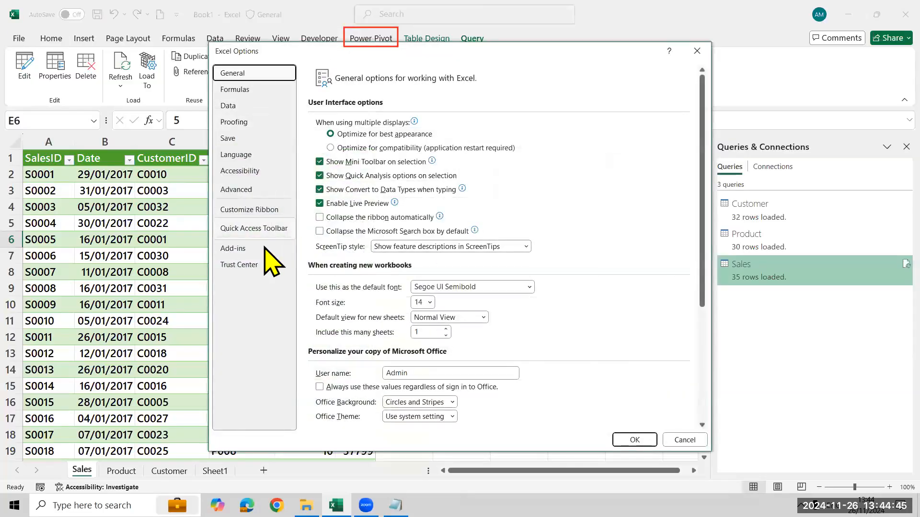
{"action": "left_click", "coordinate": [265, 248]}
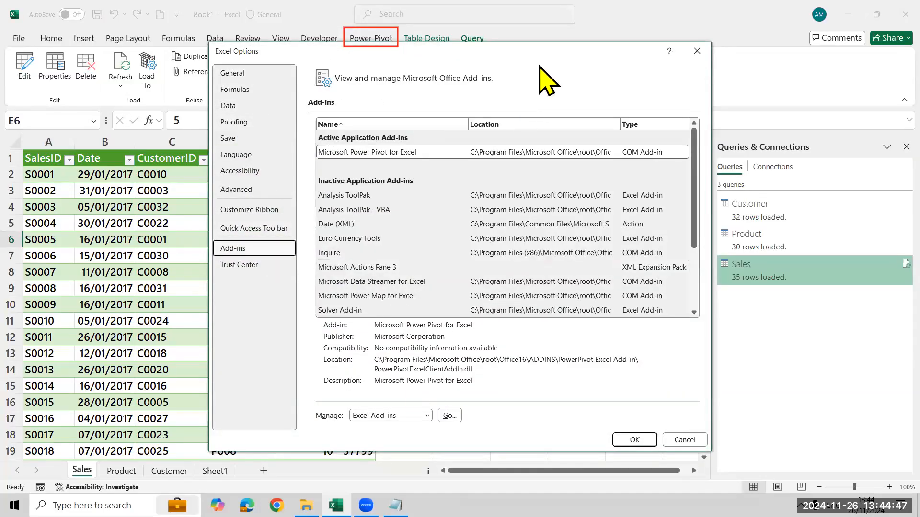
{"action": "left_click_drag", "start_coordinate": [595, 50], "coordinate": [772, 34]}
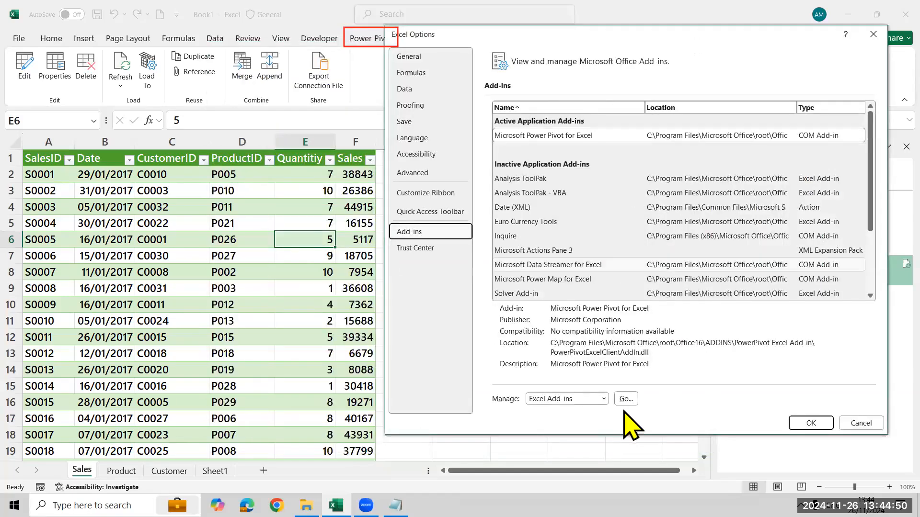
{"action": "left_click", "coordinate": [601, 401]}
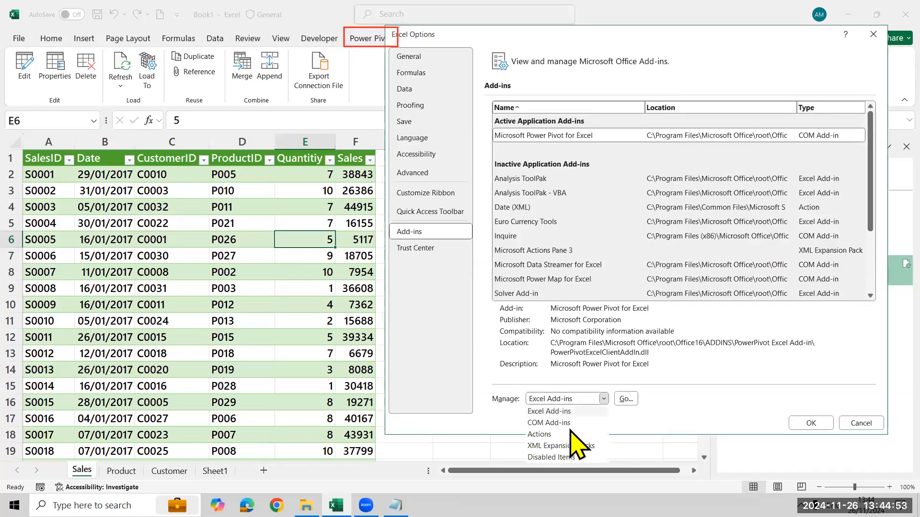
{"action": "left_click", "coordinate": [548, 423]}
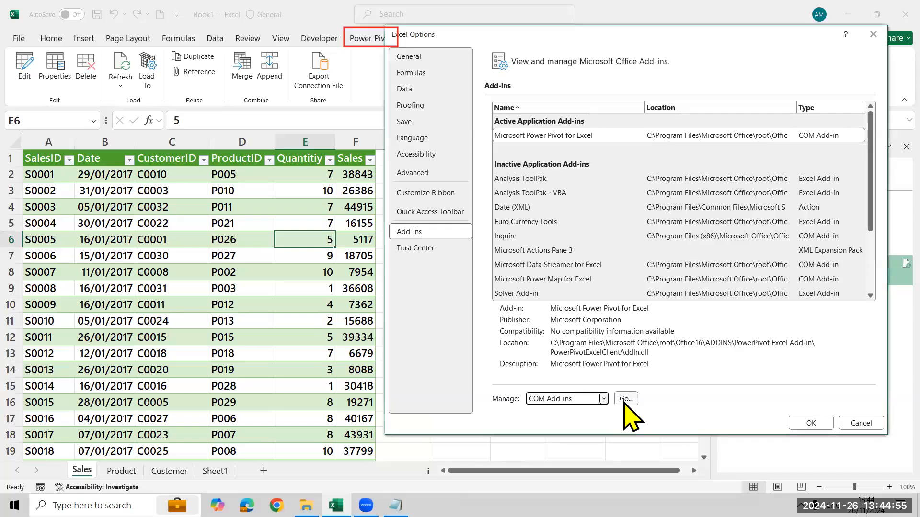
{"action": "left_click", "coordinate": [624, 400]}
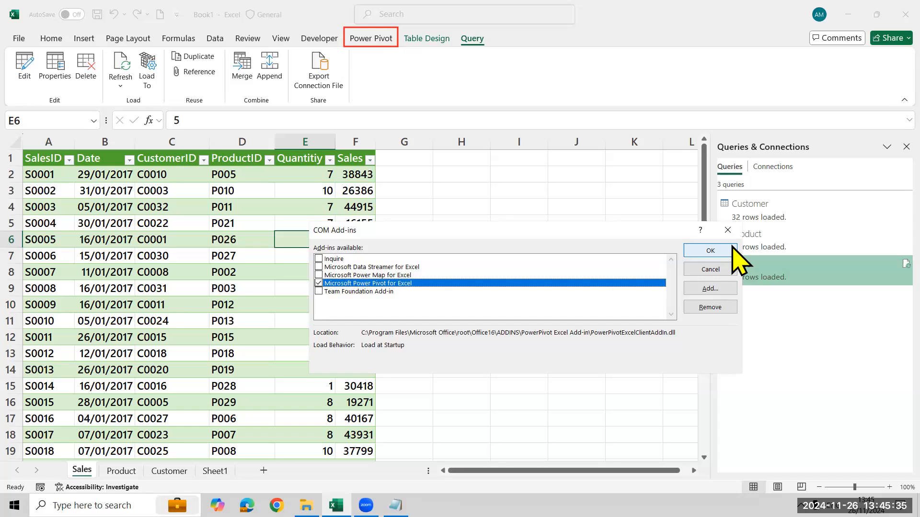
{"action": "left_click", "coordinate": [732, 246]}
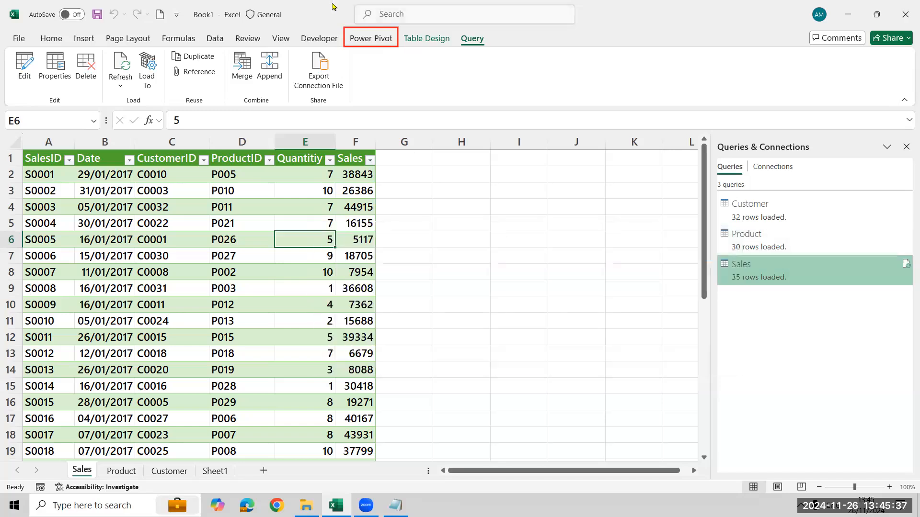
Add the Sales table to the Power Pivot data model and return to the workbook.
{"action": "left_click", "coordinate": [365, 42]}
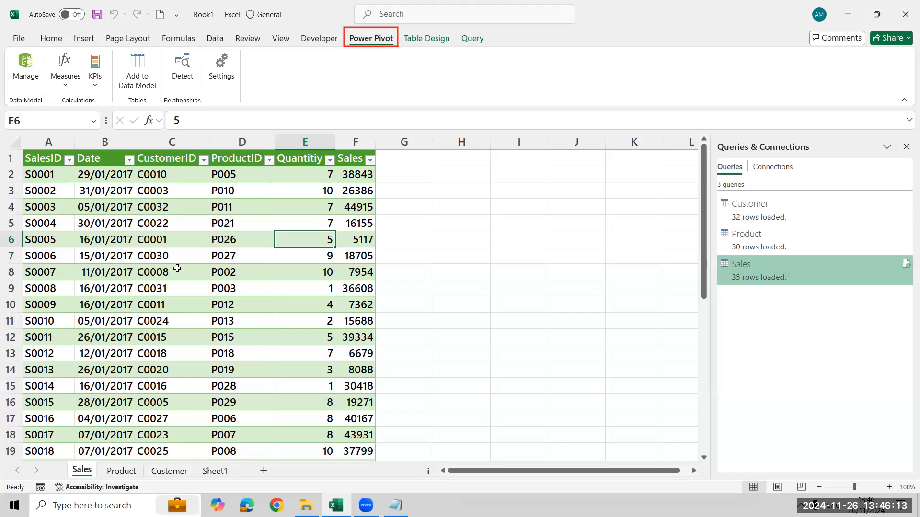
{"action": "left_click", "coordinate": [149, 70]}
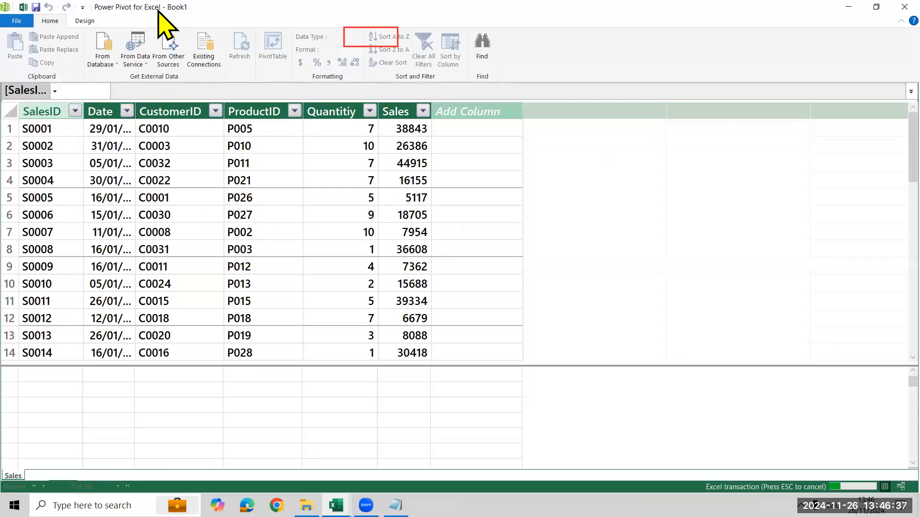
{"action": "key", "text": "alt+Tab"}
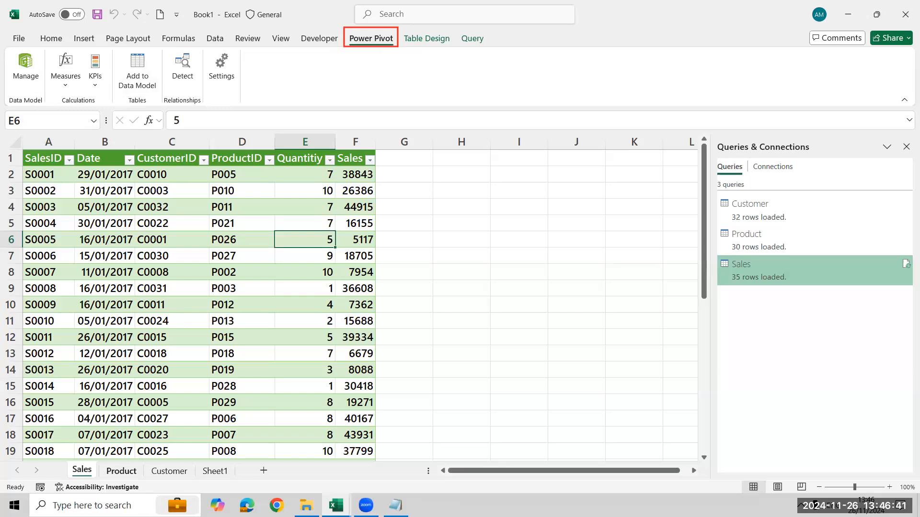
Add the Product table from its worksheet to the data model and return to the workbook.
{"action": "left_click", "coordinate": [121, 471]}
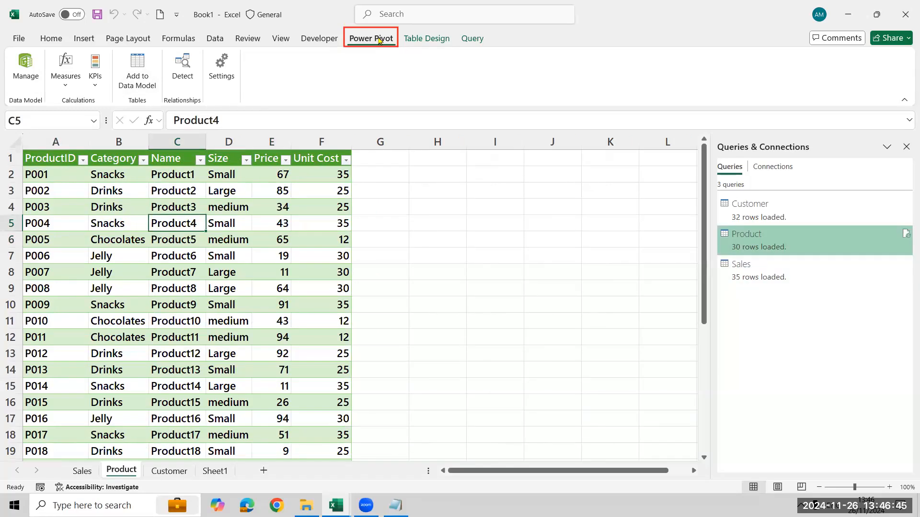
{"action": "left_click", "coordinate": [148, 65]}
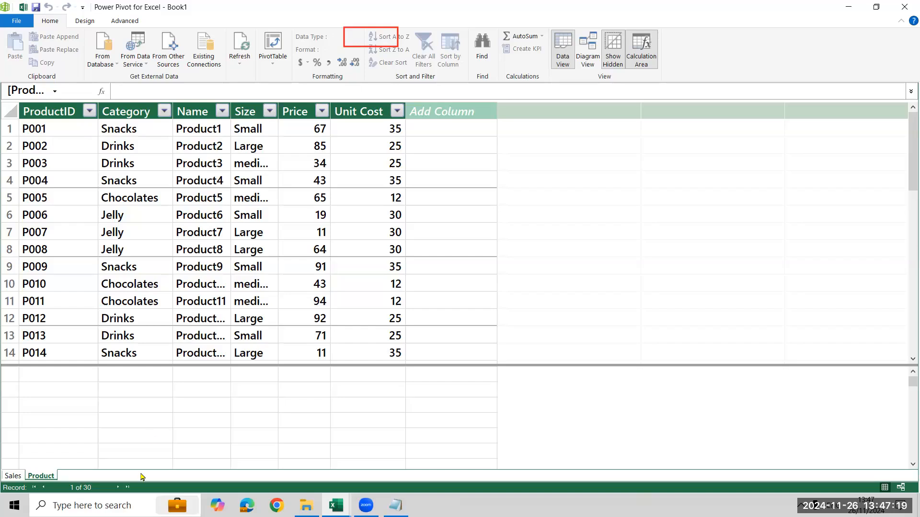
{"action": "key", "text": "alt+Tab"}
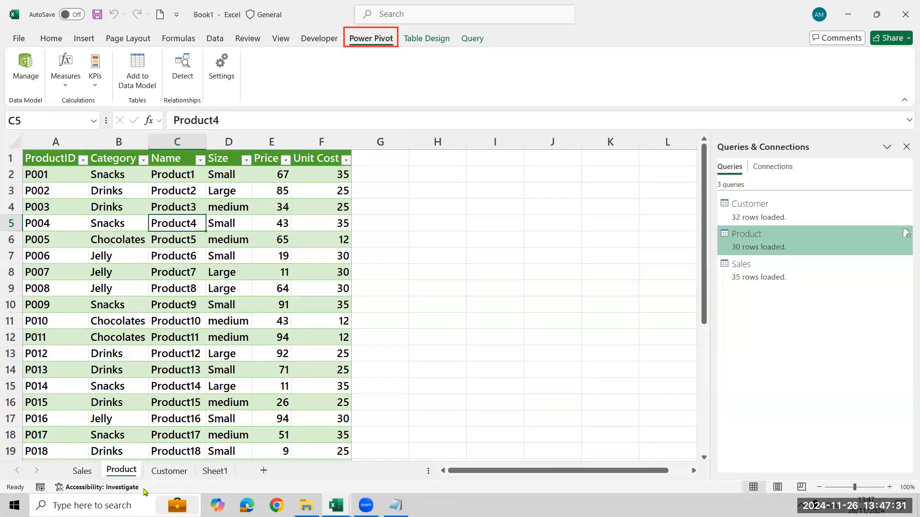
Add the Customer table from its worksheet to the Power Pivot data model.
{"action": "left_click", "coordinate": [165, 472]}
{"action": "left_click", "coordinate": [151, 250]}
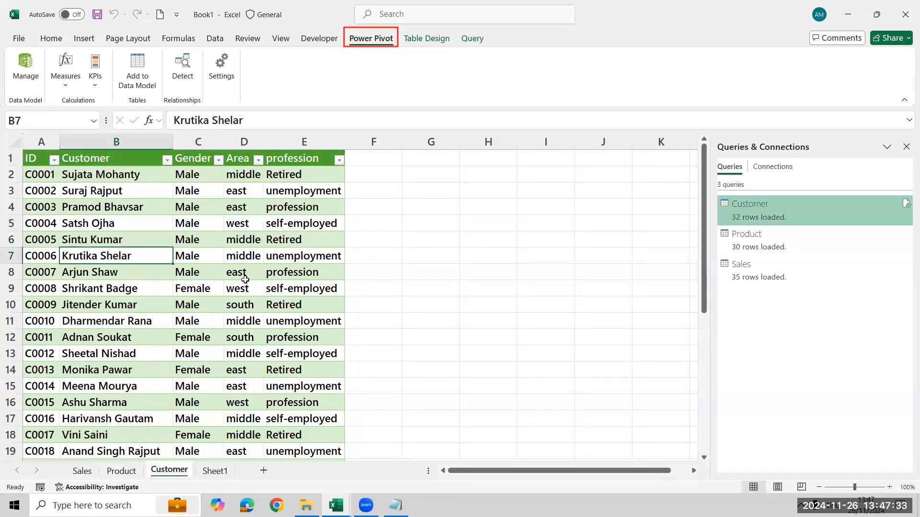
{"action": "left_click", "coordinate": [138, 65]}
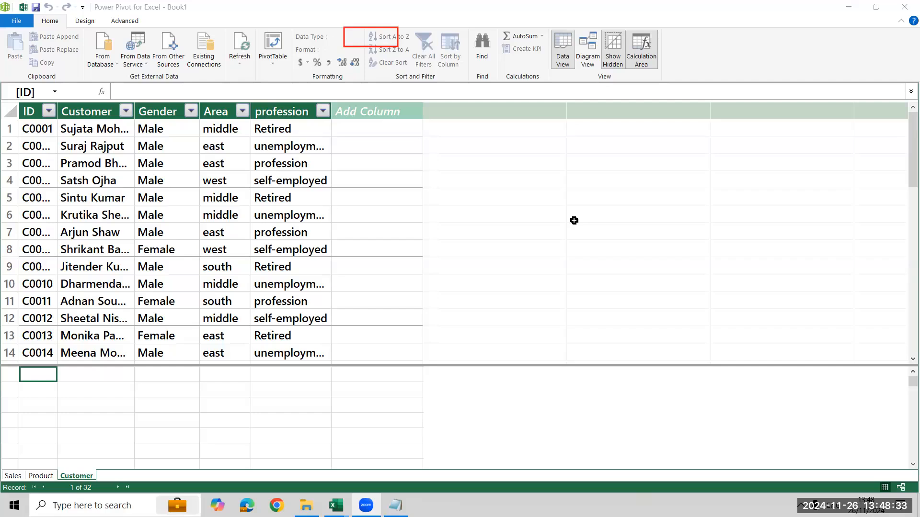
{"action": "left_click", "coordinate": [268, 210]}
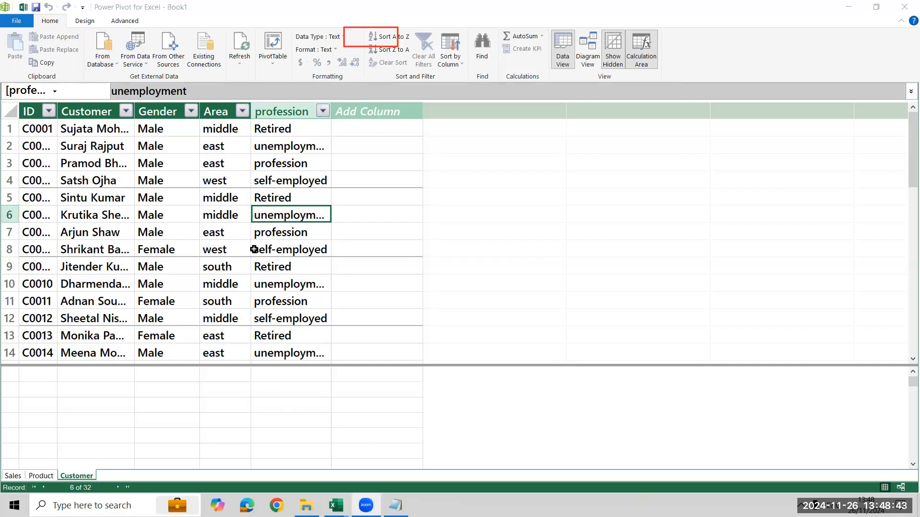
{"action": "key", "text": "alt+Tab"}
{"action": "key", "text": "alt+Tab"}
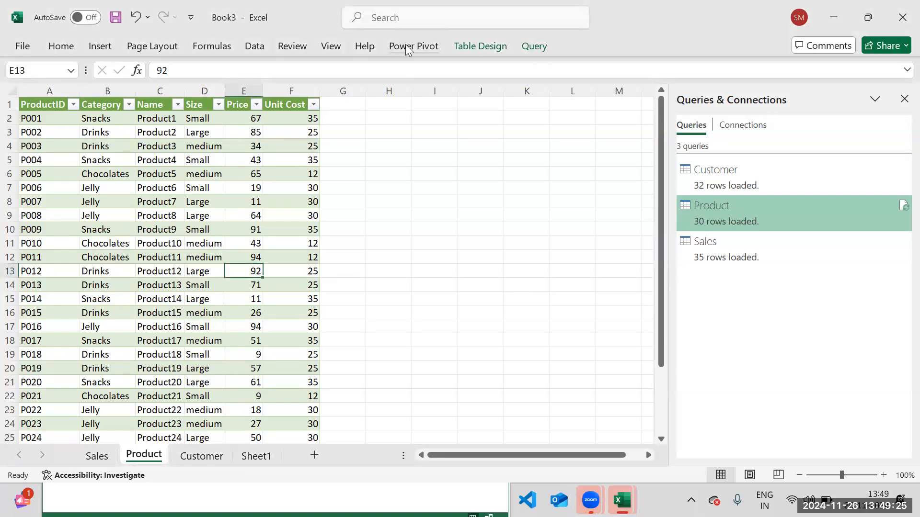
Display the Power Pivot commands in the Book3 workbook and set the ribbon to always show.
{"action": "left_click", "coordinate": [408, 47]}
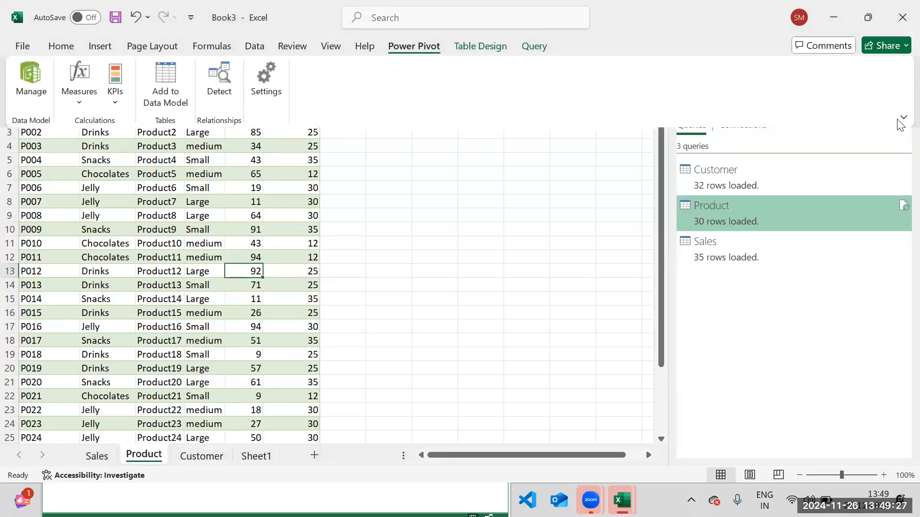
{"action": "left_click", "coordinate": [902, 119]}
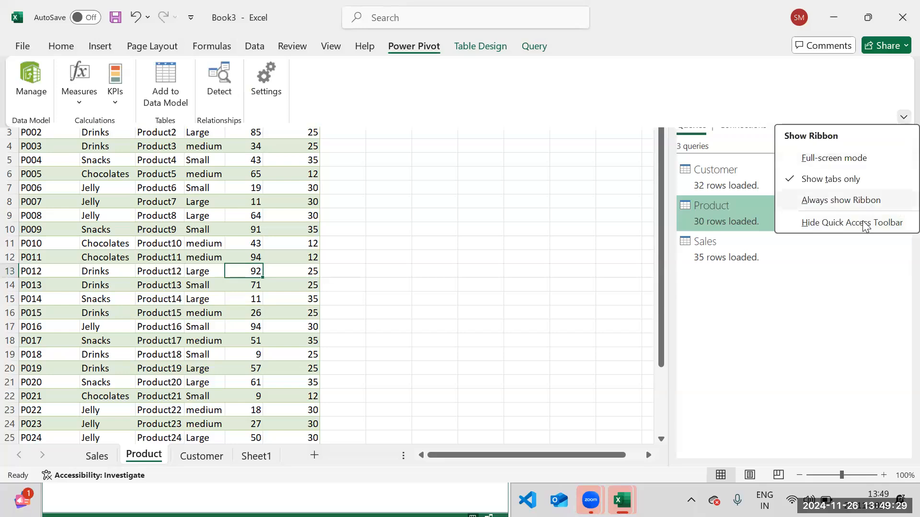
{"action": "left_click", "coordinate": [862, 201]}
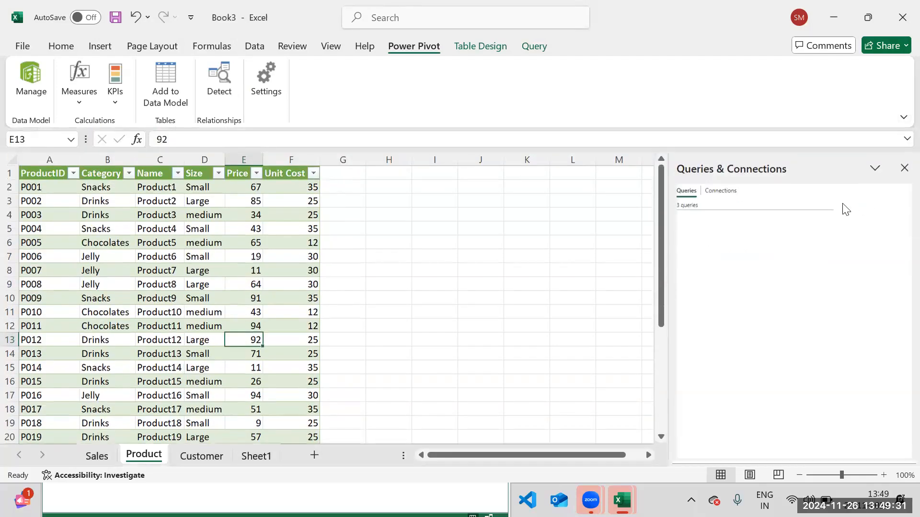
Try to add the Product table in Book3 to the data model, and dismiss the Power Pivot message.
{"action": "left_click", "coordinate": [154, 233]}
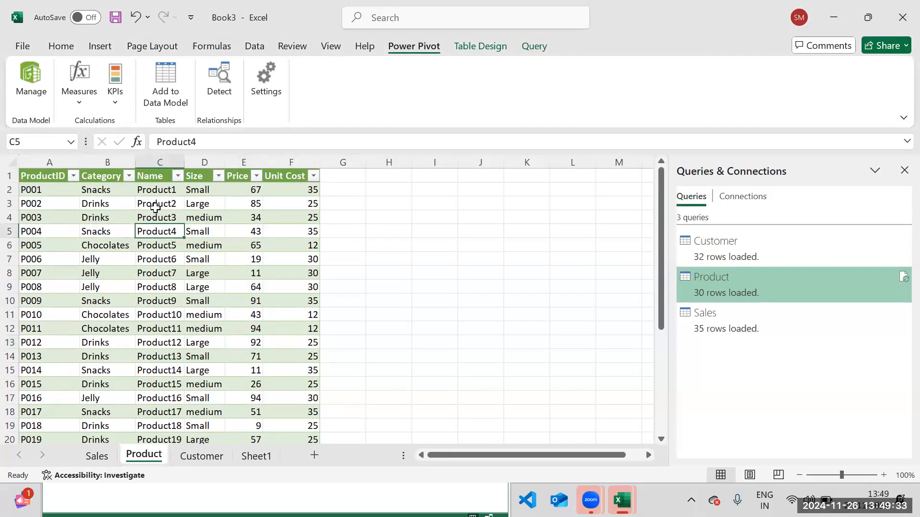
{"action": "left_click", "coordinate": [170, 72]}
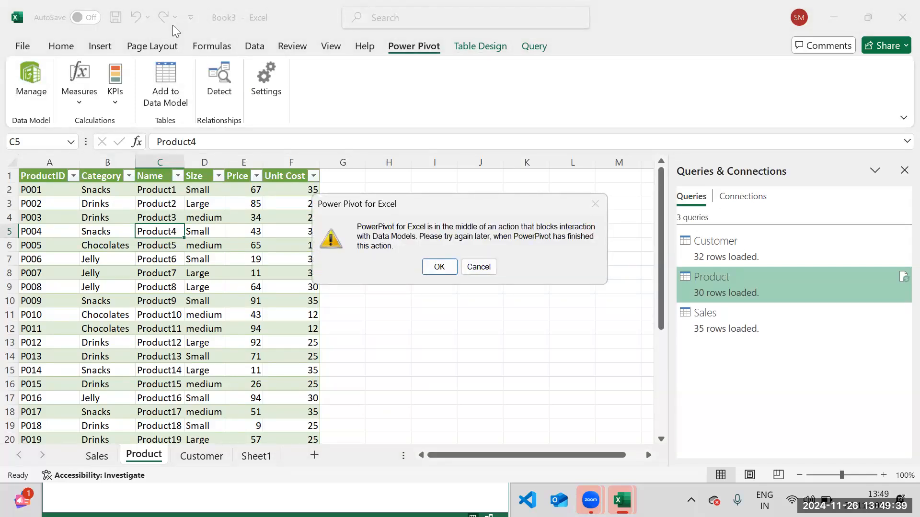
{"action": "left_click", "coordinate": [480, 267]}
{"action": "left_click", "coordinate": [481, 269]}
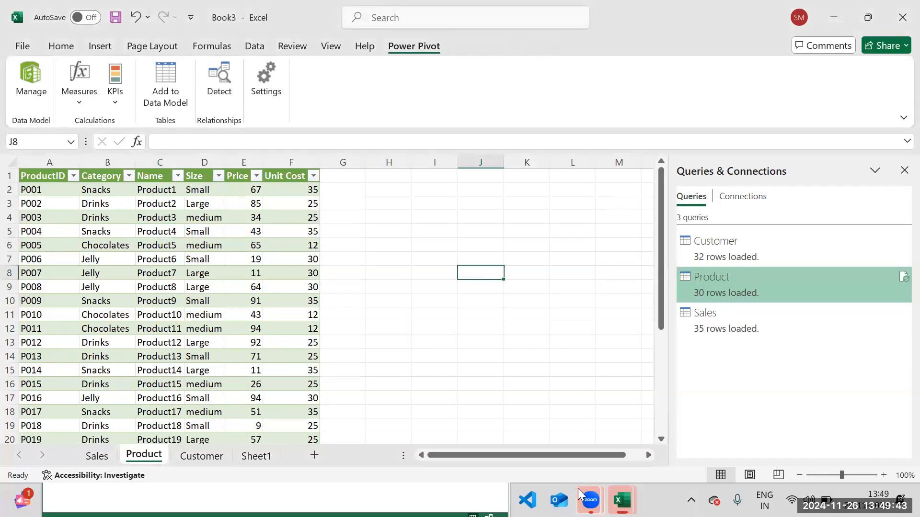
{"action": "mouse_move", "coordinate": [622, 501]}
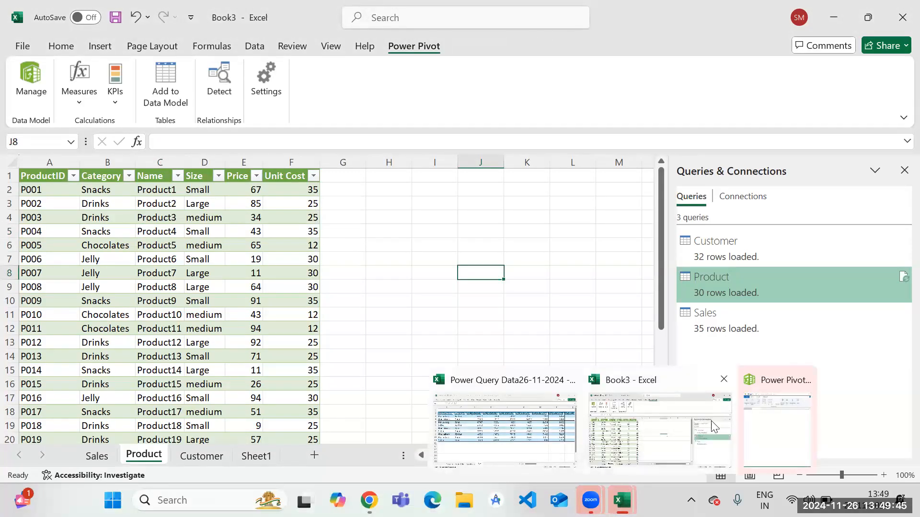
Switch to the Power Pivot window of Book3, dismiss its error message and close the window.
{"action": "left_click", "coordinate": [801, 407]}
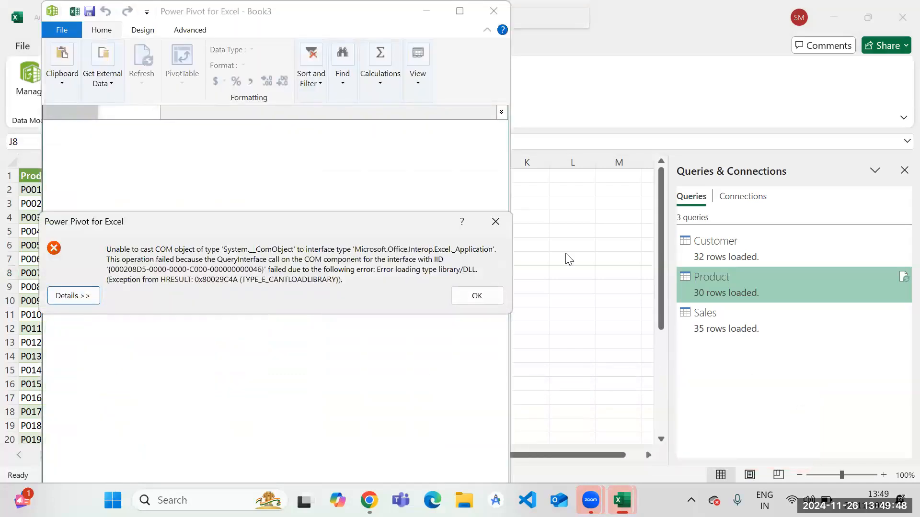
{"action": "left_click", "coordinate": [496, 296]}
{"action": "left_click", "coordinate": [488, 15]}
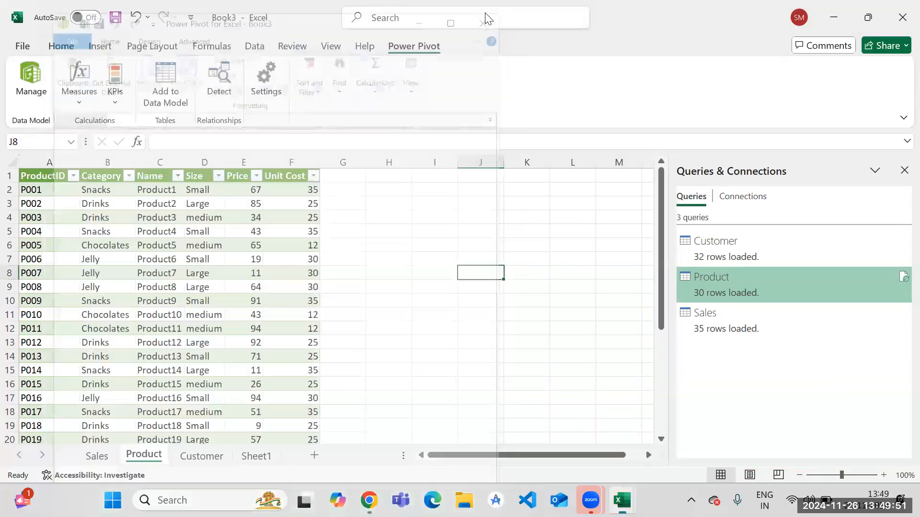
Close the Power Query Data26-11-2024 workbook and return to Book3.
{"action": "mouse_move", "coordinate": [622, 500]}
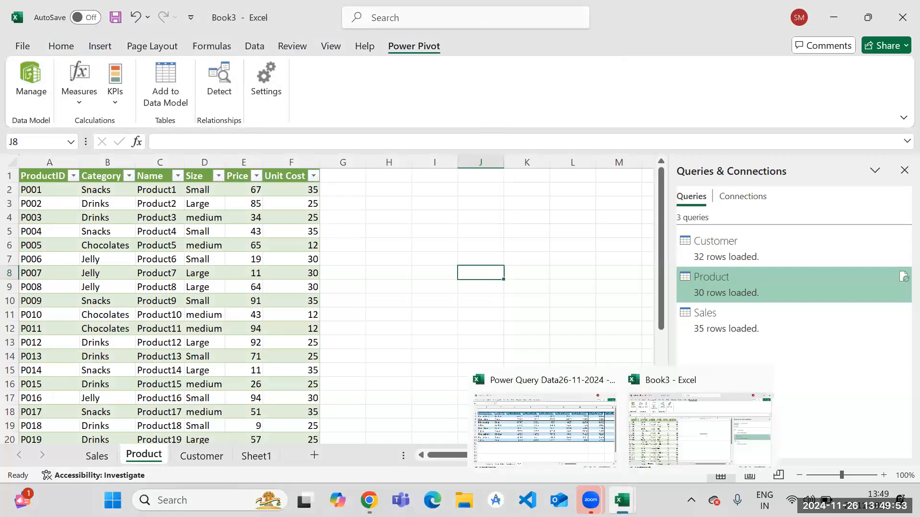
{"action": "left_click", "coordinate": [556, 395]}
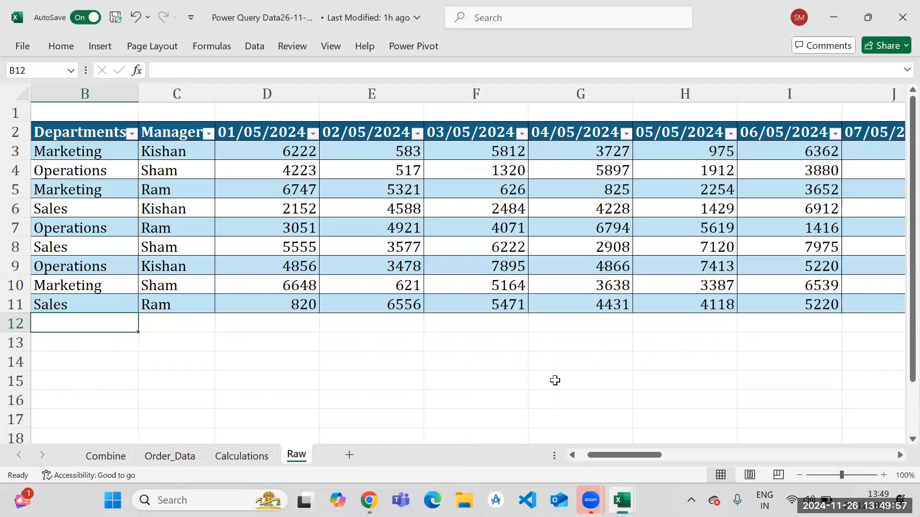
{"action": "left_click", "coordinate": [903, 17]}
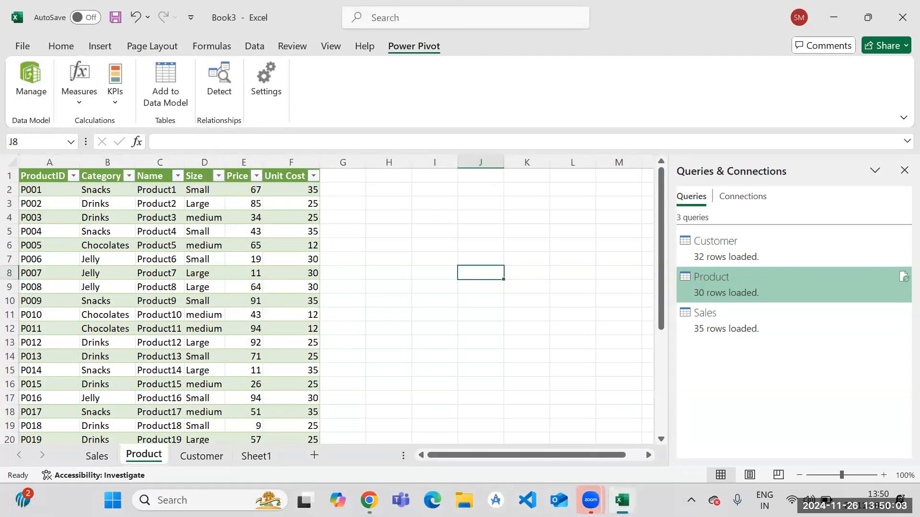
{"action": "key", "text": "alt+Tab"}
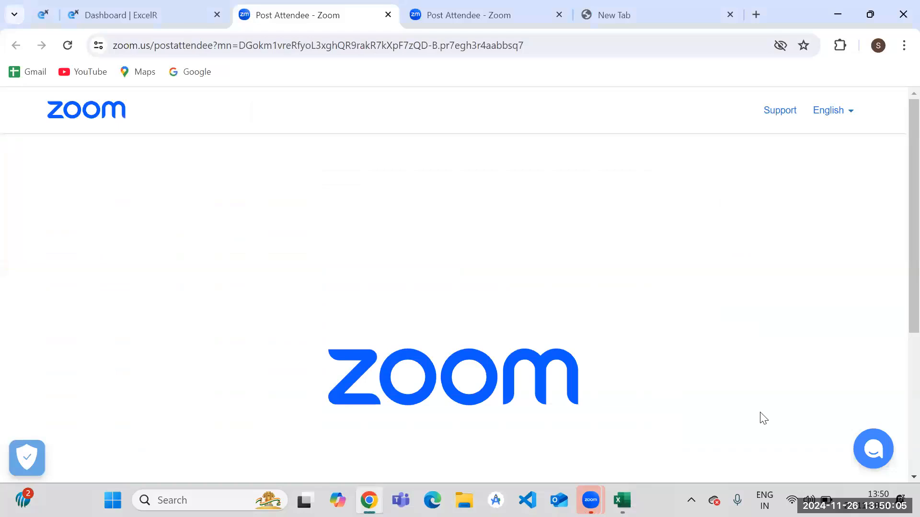
{"action": "key", "text": "alt+Tab"}
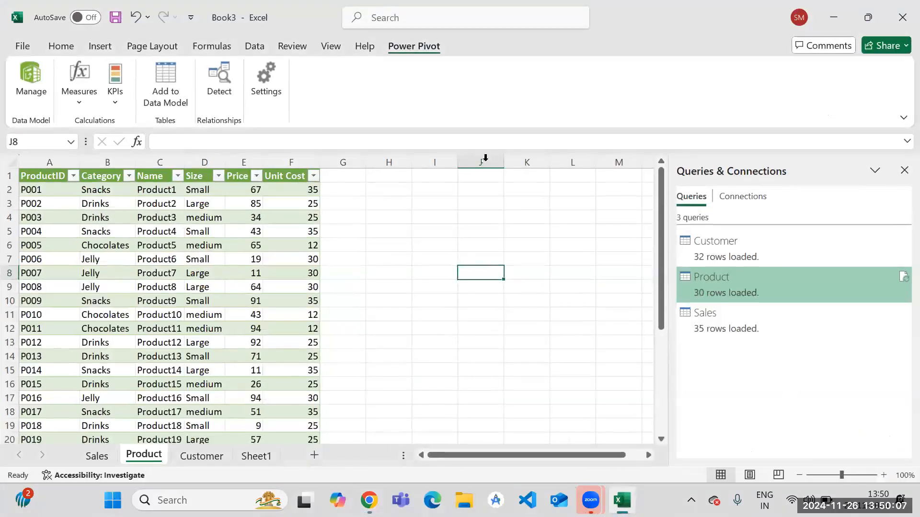
Try again to add the Product table to the data model, then dismiss the error and close the Power Pivot window.
{"action": "left_click", "coordinate": [144, 260]}
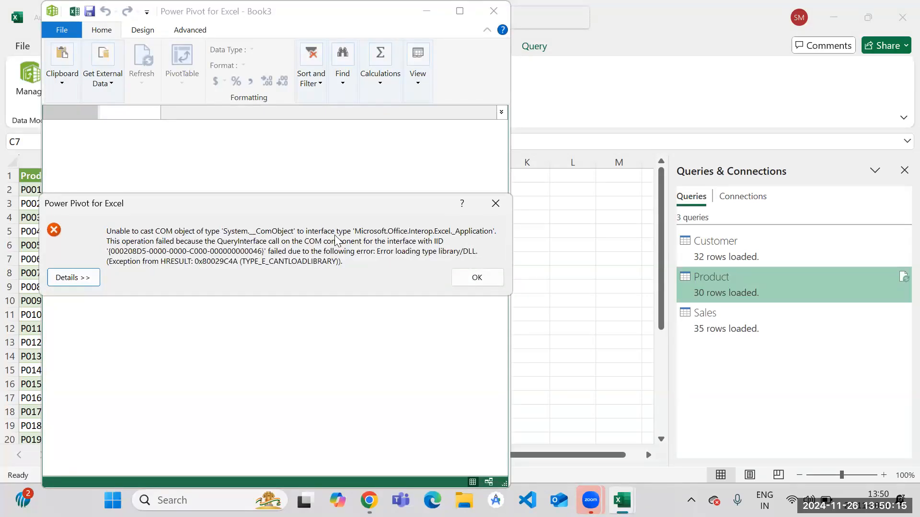
{"action": "left_click", "coordinate": [474, 279]}
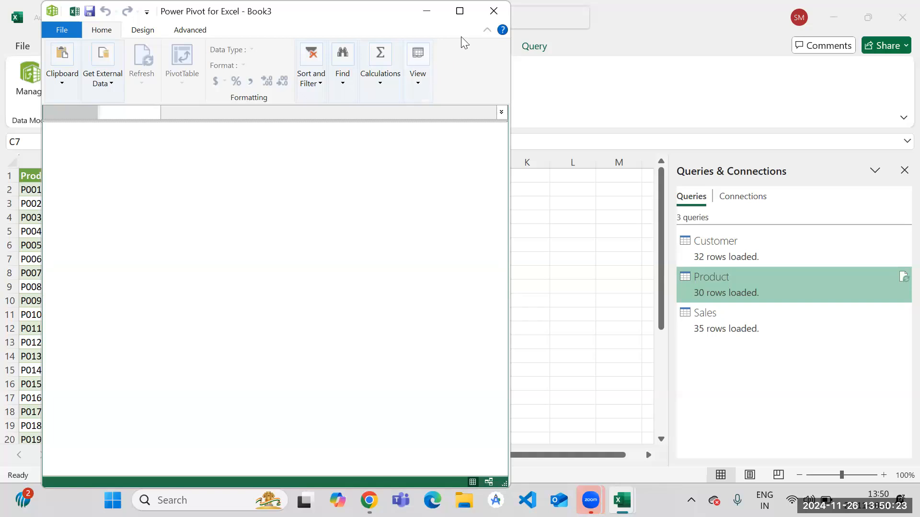
{"action": "left_click", "coordinate": [500, 12]}
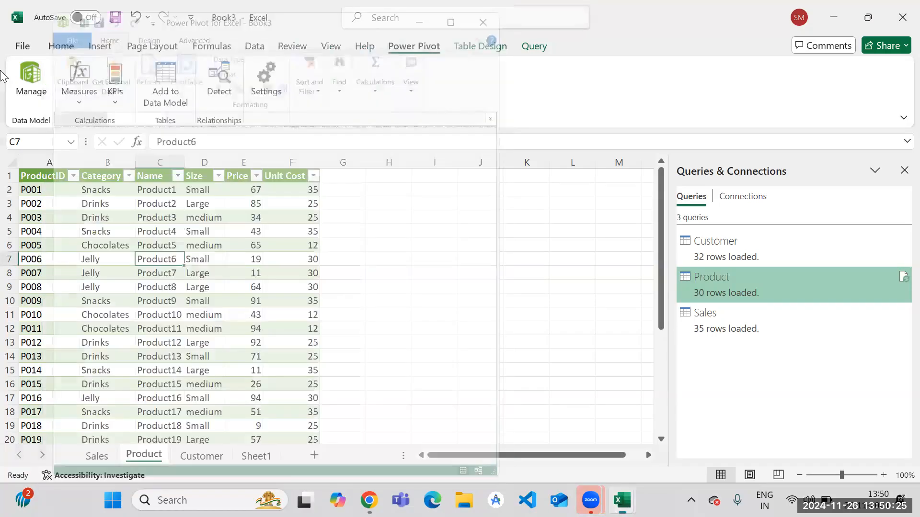
Examine Book3's file information and the Office account's product and version details.
{"action": "left_click", "coordinate": [21, 46]}
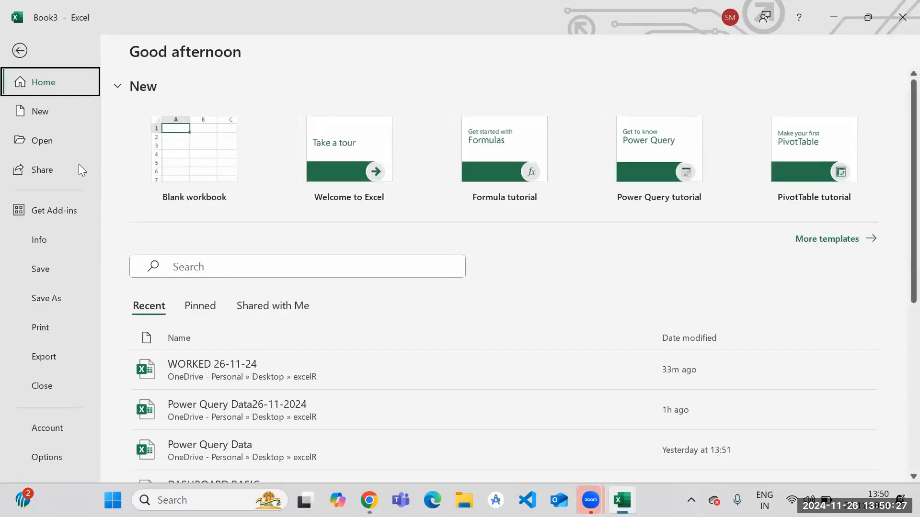
{"action": "left_click", "coordinate": [41, 235]}
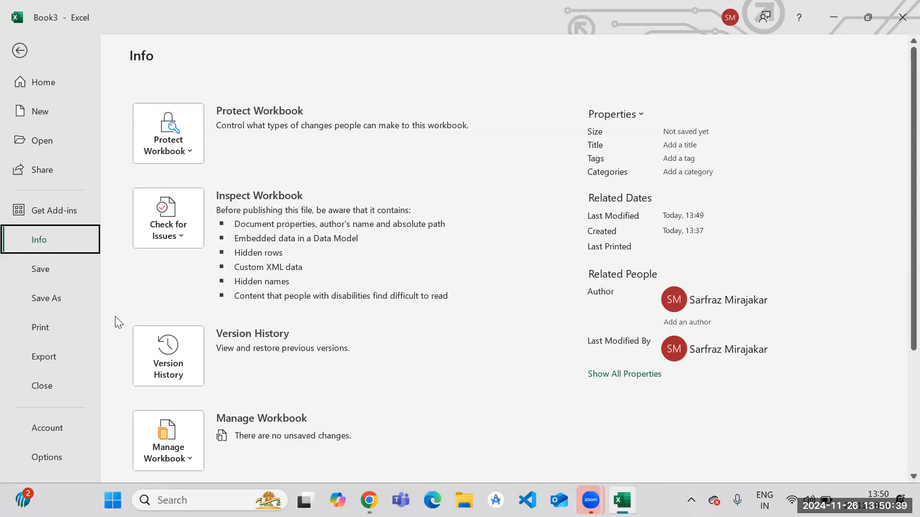
{"action": "left_click", "coordinate": [50, 431]}
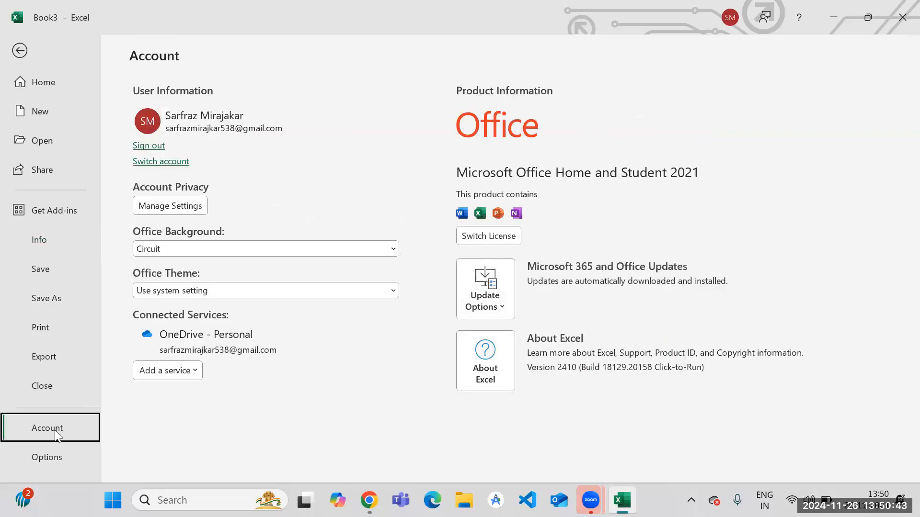
Open the COM Add-ins list from the Excel options and try to remove Microsoft Power Pivot for Excel.
{"action": "left_click", "coordinate": [52, 460]}
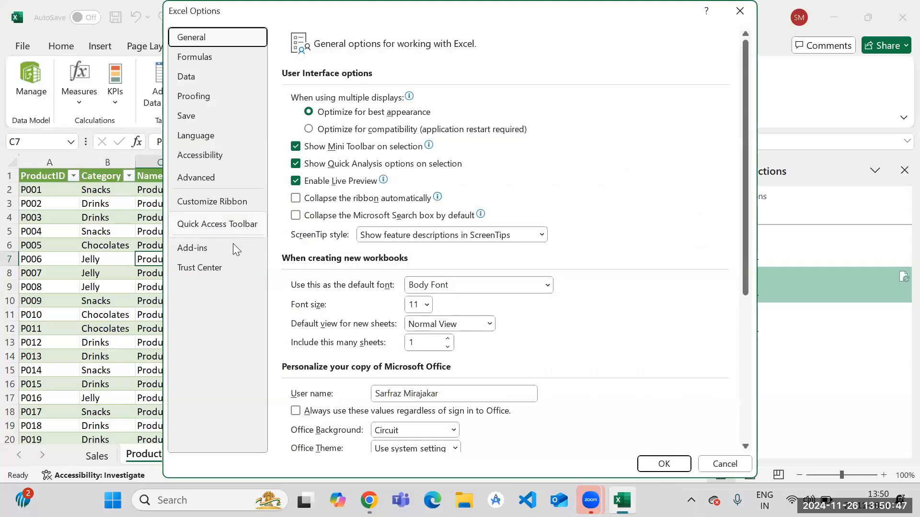
{"action": "left_click", "coordinate": [232, 248]}
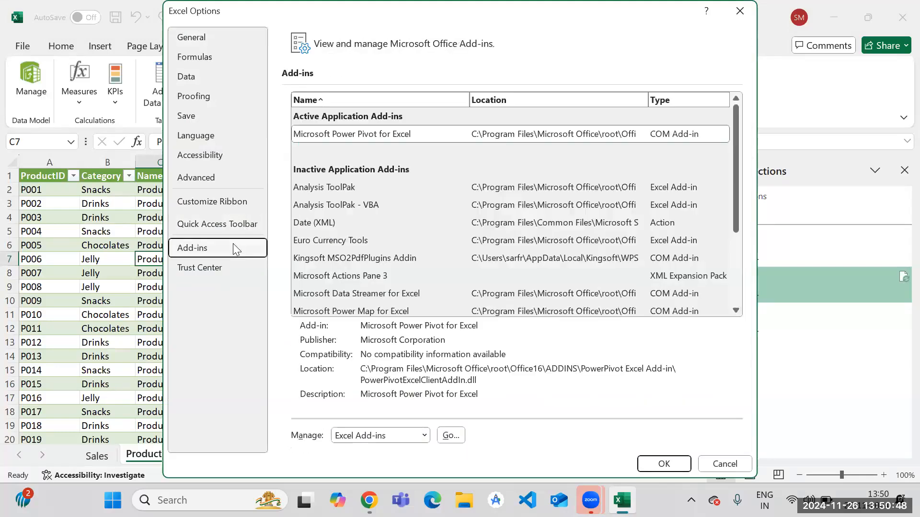
{"action": "left_click", "coordinate": [366, 439]}
{"action": "left_click", "coordinate": [373, 376]}
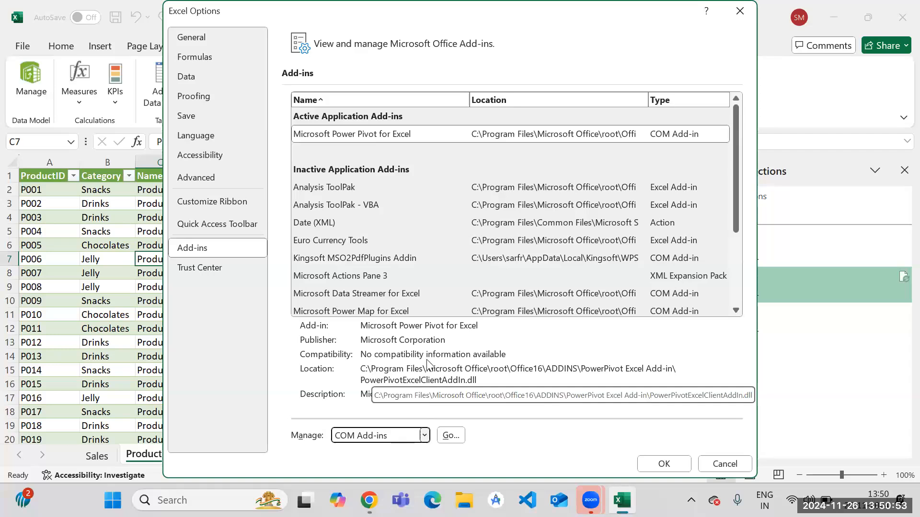
{"action": "left_click", "coordinate": [461, 437]}
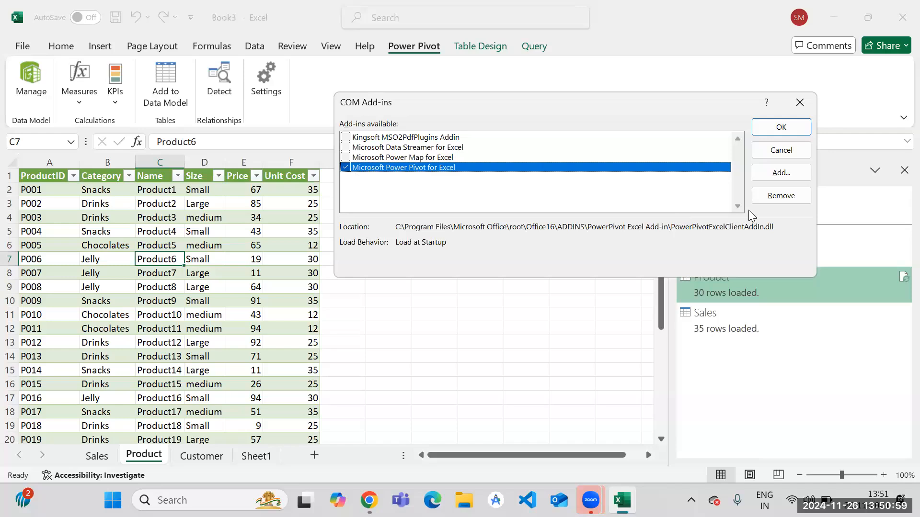
{"action": "left_click", "coordinate": [764, 199]}
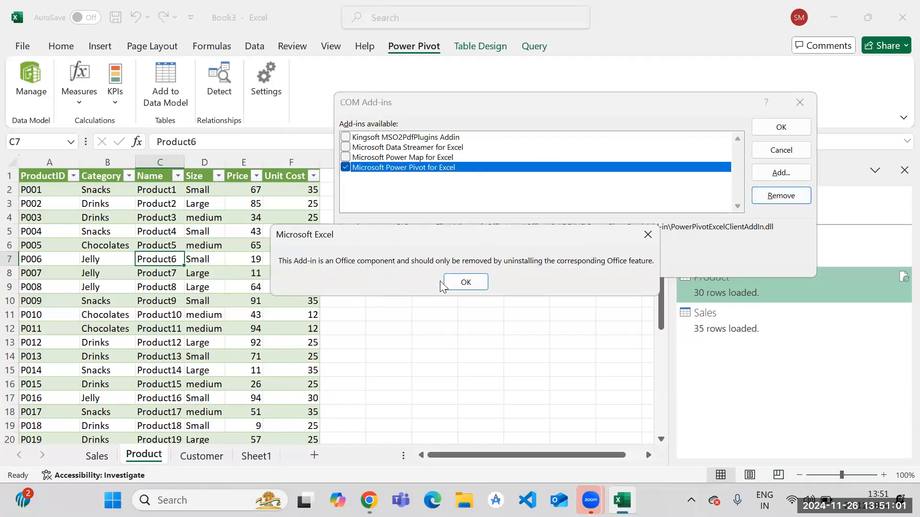
{"action": "left_click", "coordinate": [465, 287]}
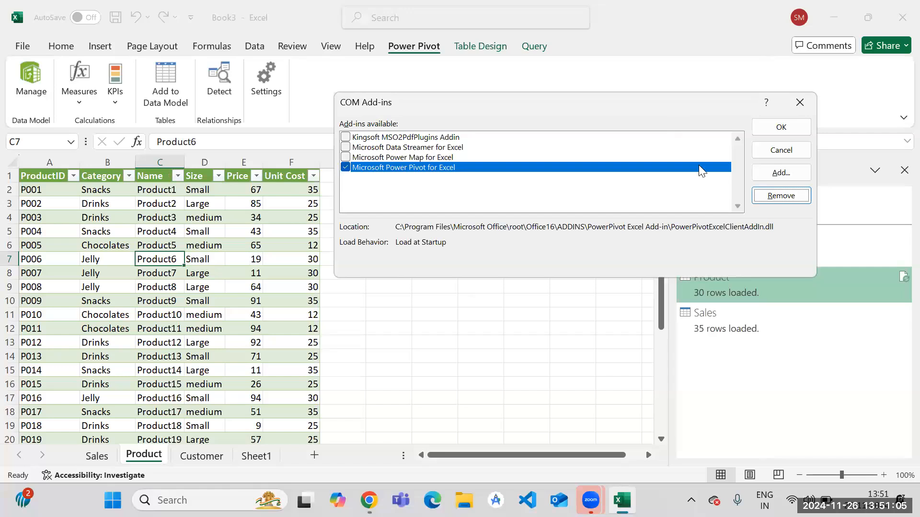
Cancel browsing for an add-in file, and turn Microsoft Power Pivot for Excel off and on again in the COM Add-ins list.
{"action": "left_click", "coordinate": [781, 173]}
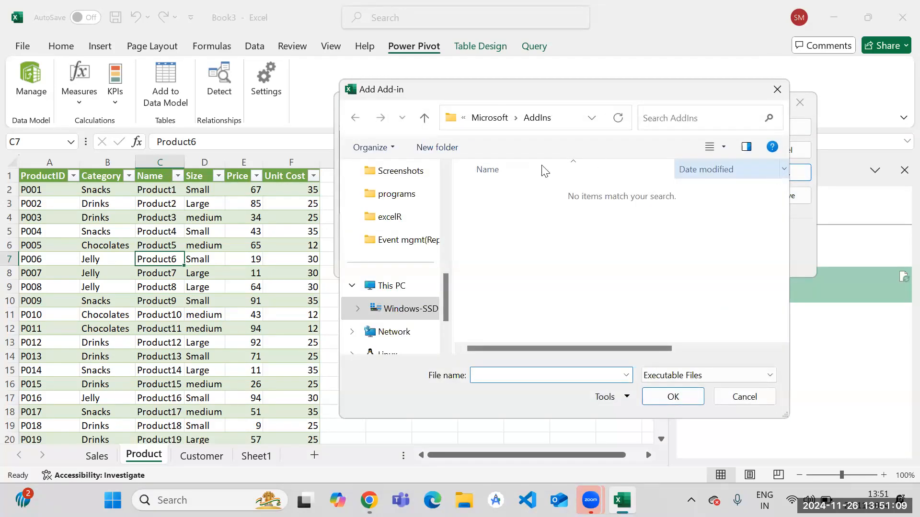
{"action": "left_click", "coordinate": [736, 399]}
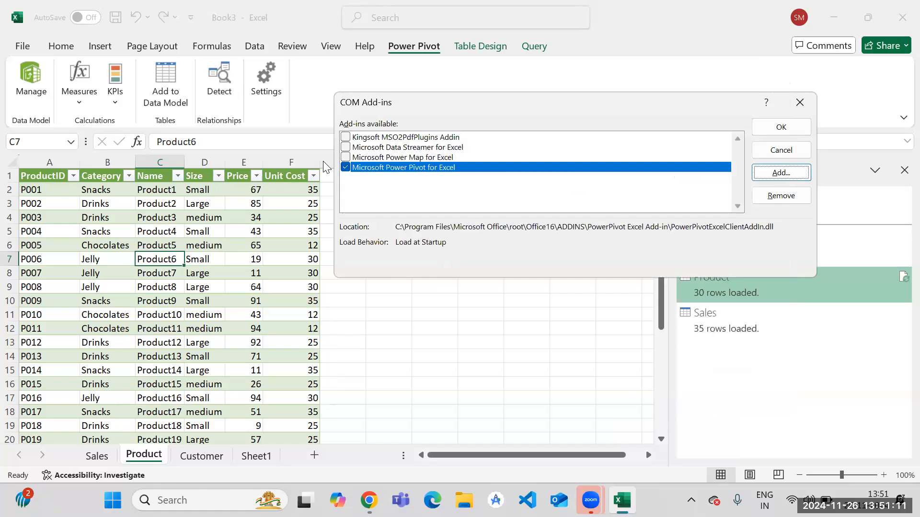
{"action": "left_click", "coordinate": [345, 168]}
{"action": "left_click", "coordinate": [346, 167]}
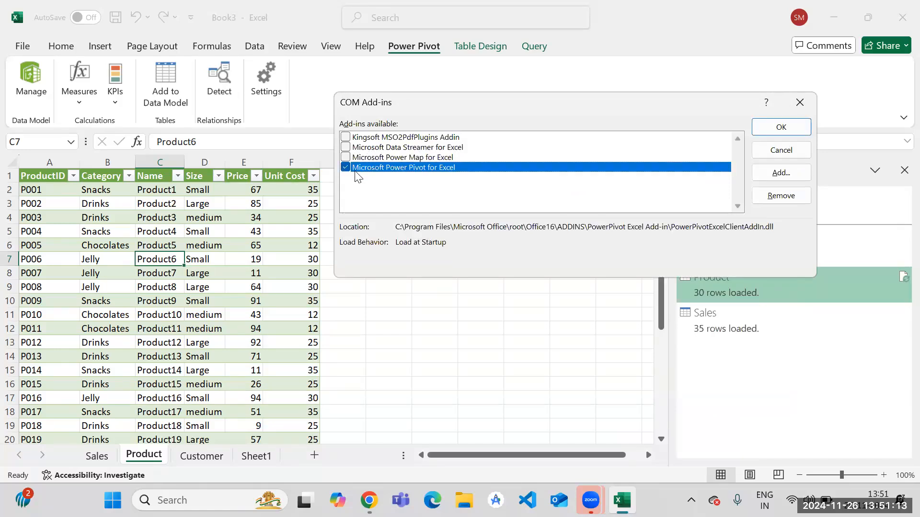
{"action": "left_click", "coordinate": [785, 130]}
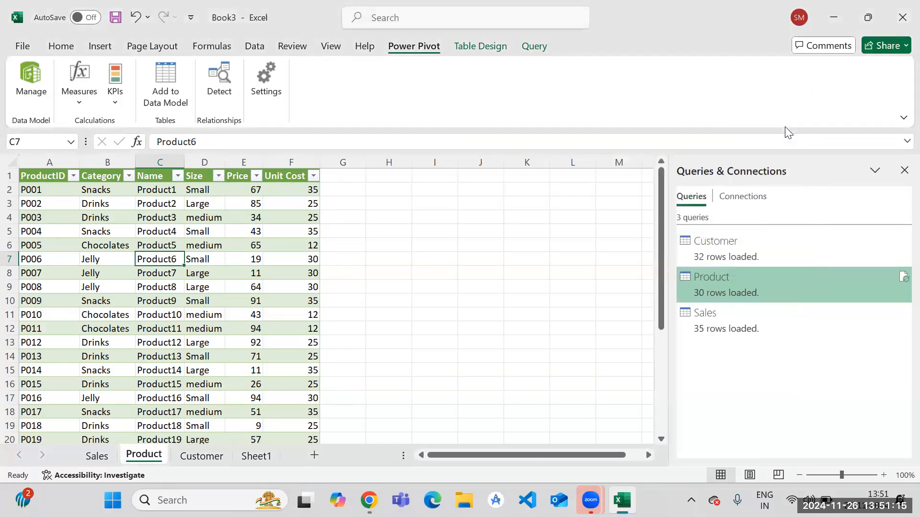
Retry adding the Product table to the data model after resetting the add-in, and close the Power Pivot window.
{"action": "left_click", "coordinate": [164, 73]}
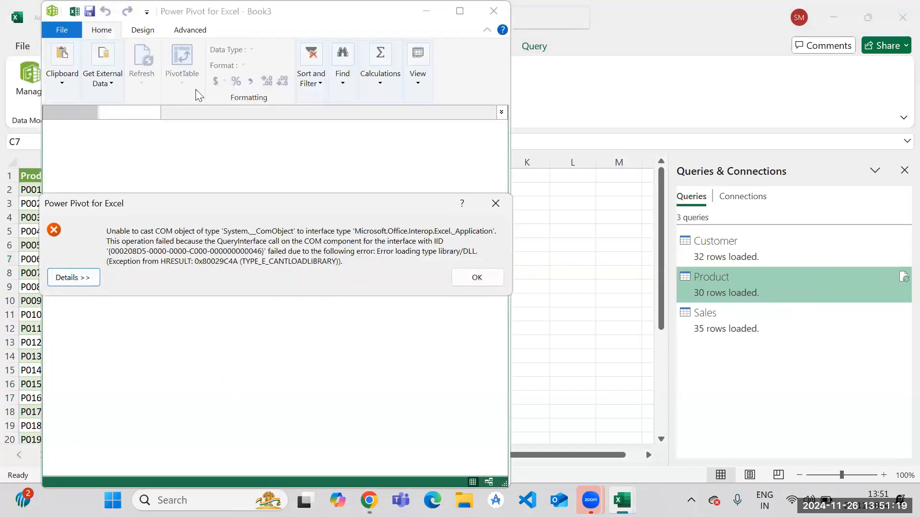
{"action": "left_click", "coordinate": [497, 278]}
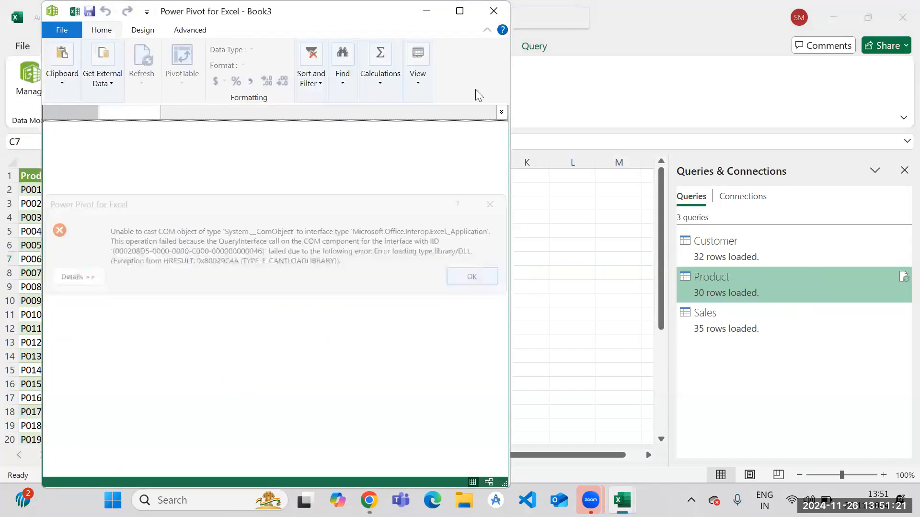
{"action": "left_click", "coordinate": [493, 12]}
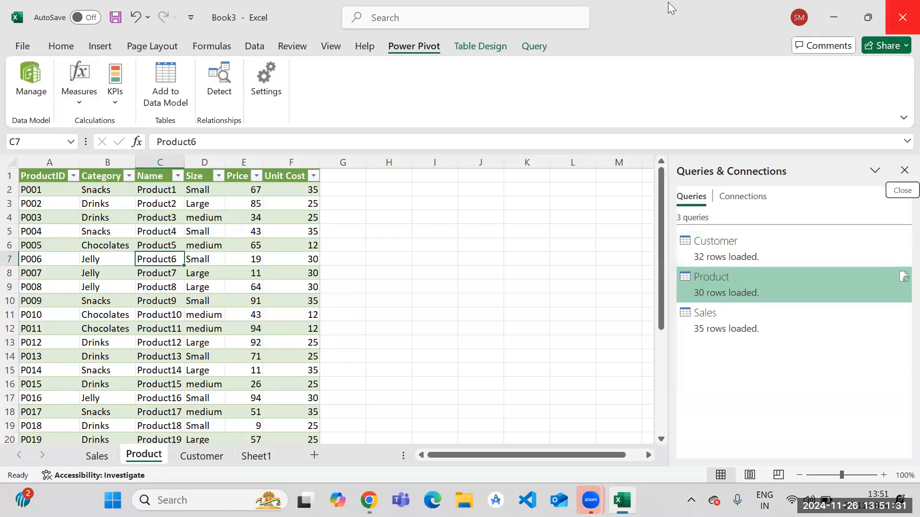
Close Book3 without saving its changes and start Excel again.
{"action": "left_click", "coordinate": [896, 16]}
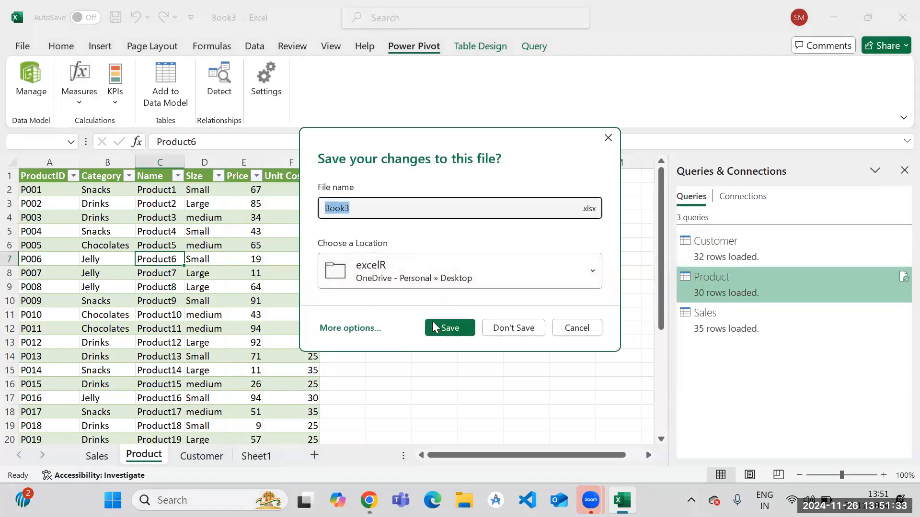
{"action": "left_click", "coordinate": [528, 329]}
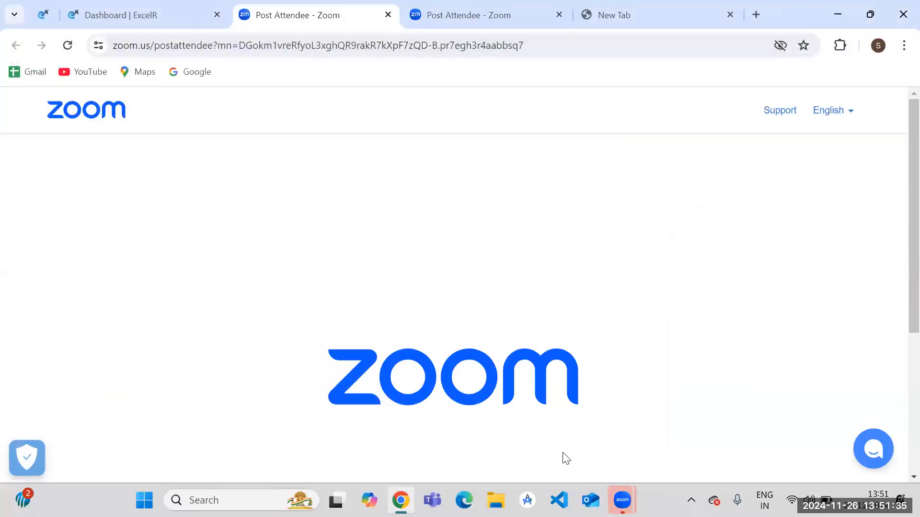
{"action": "left_click", "coordinate": [208, 498]}
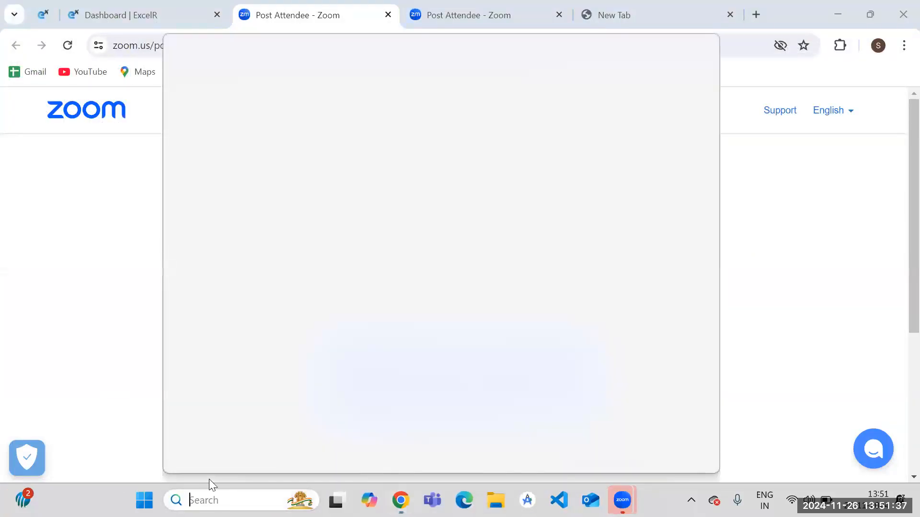
{"action": "type", "text": "exce"}
{"action": "left_click", "coordinate": [243, 149]}
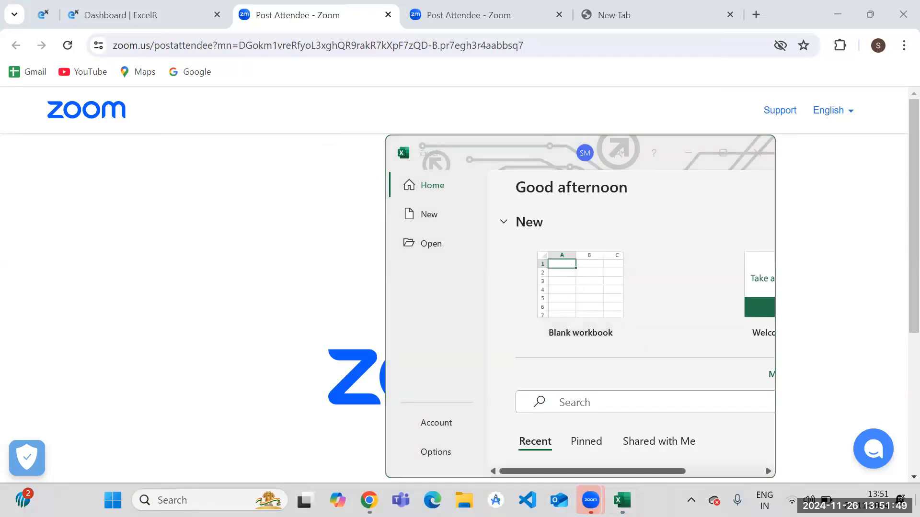
Create a blank workbook in the maximized Excel window and display the Power Pivot commands.
{"action": "key", "text": "super+d"}
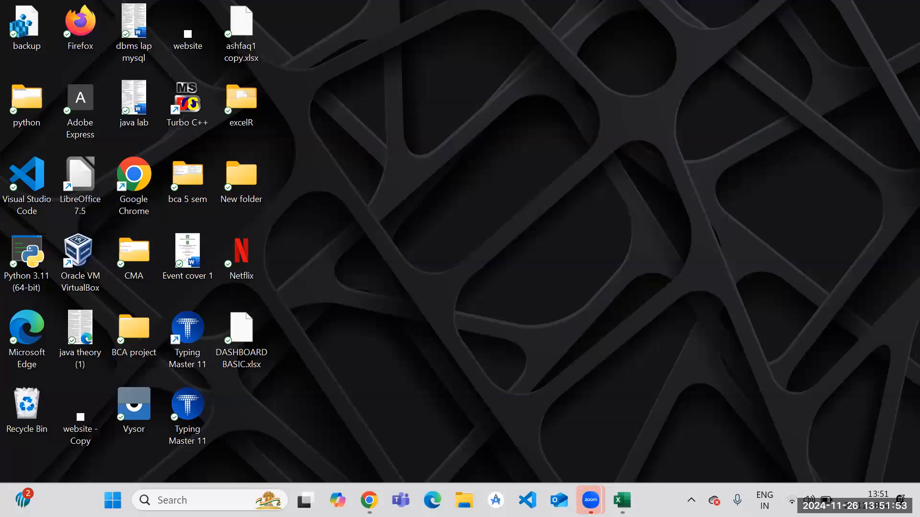
{"action": "mouse_move", "coordinate": [622, 501]}
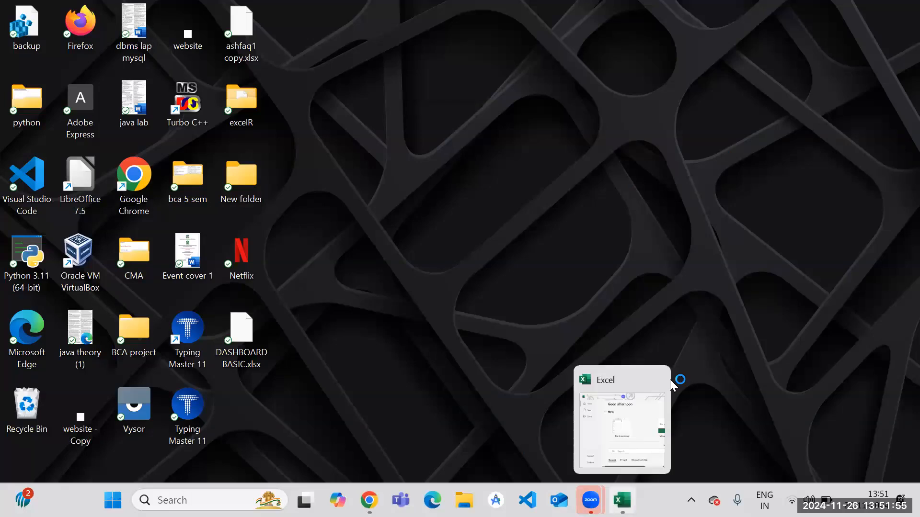
{"action": "left_click", "coordinate": [634, 421]}
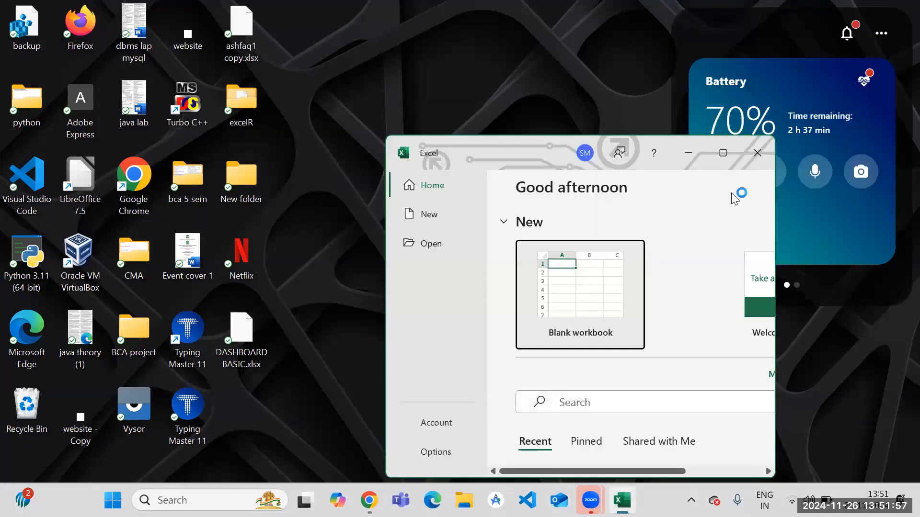
{"action": "left_click", "coordinate": [723, 154]}
{"action": "left_click", "coordinate": [189, 164]}
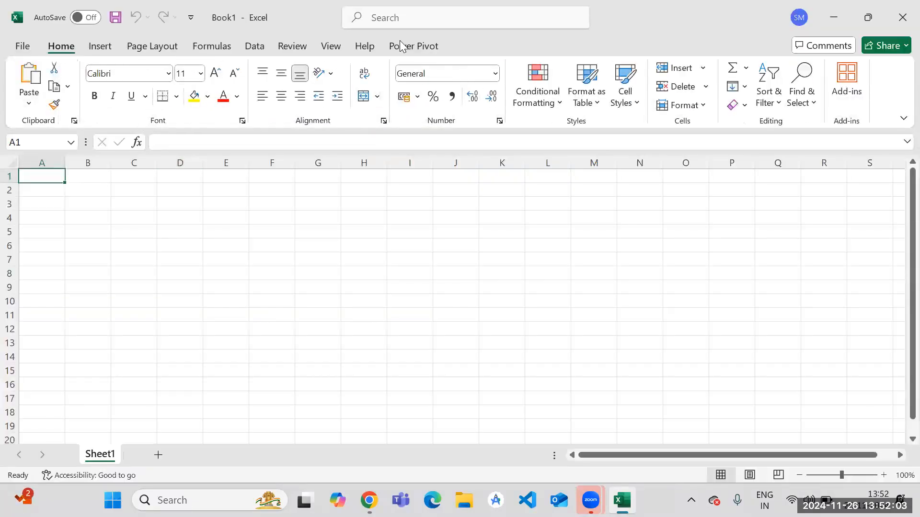
{"action": "left_click", "coordinate": [405, 49]}
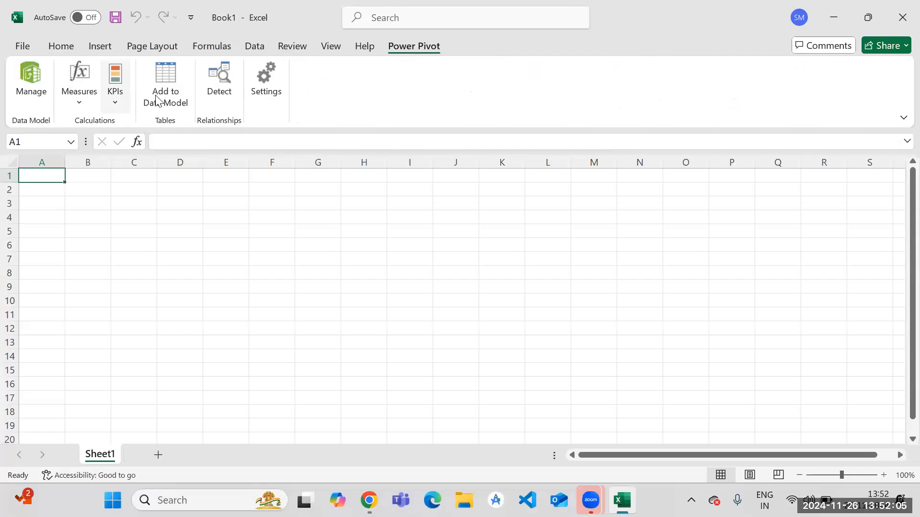
{"action": "left_click", "coordinate": [168, 86]}
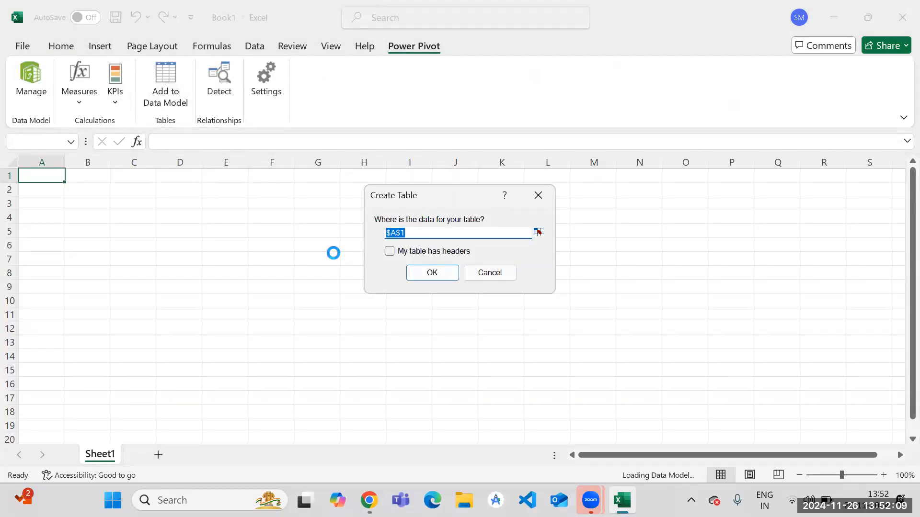
{"action": "left_click", "coordinate": [495, 273]}
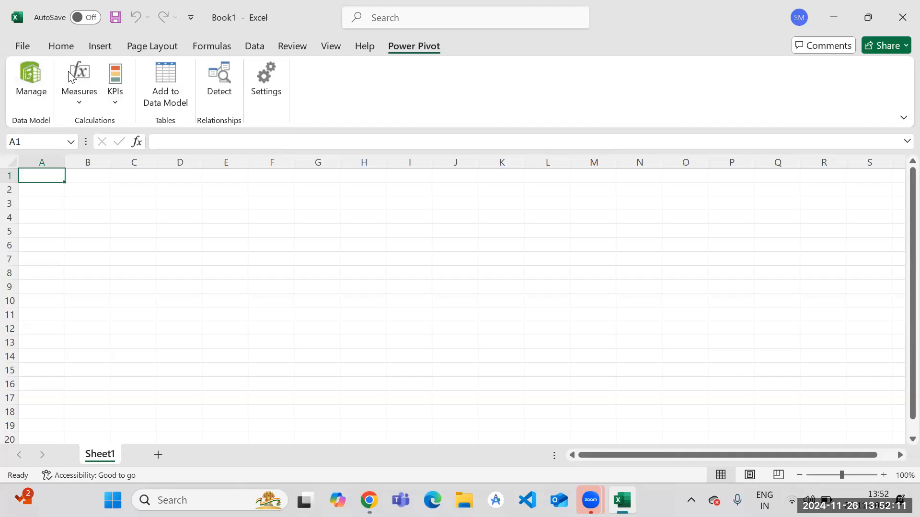
{"action": "left_click", "coordinate": [63, 44]}
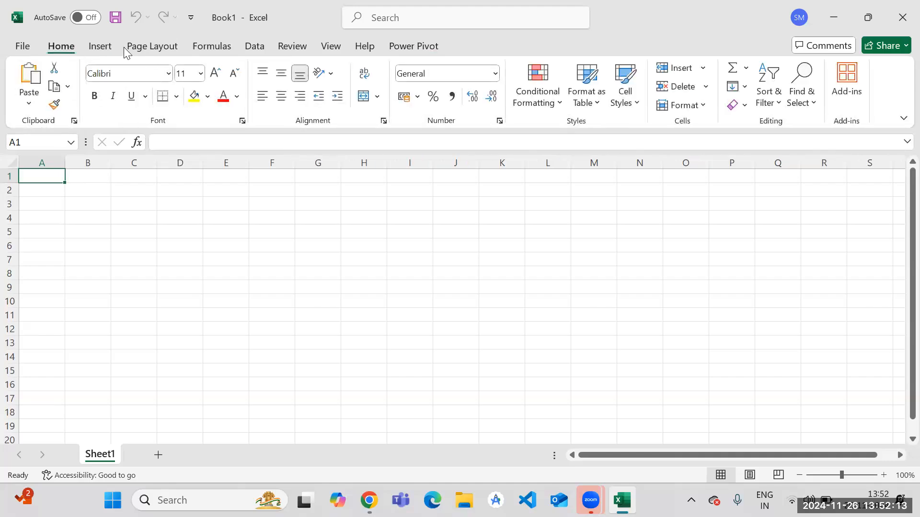
Start importing data from an Excel workbook and browse the locations available for the source file.
{"action": "left_click", "coordinate": [248, 46]}
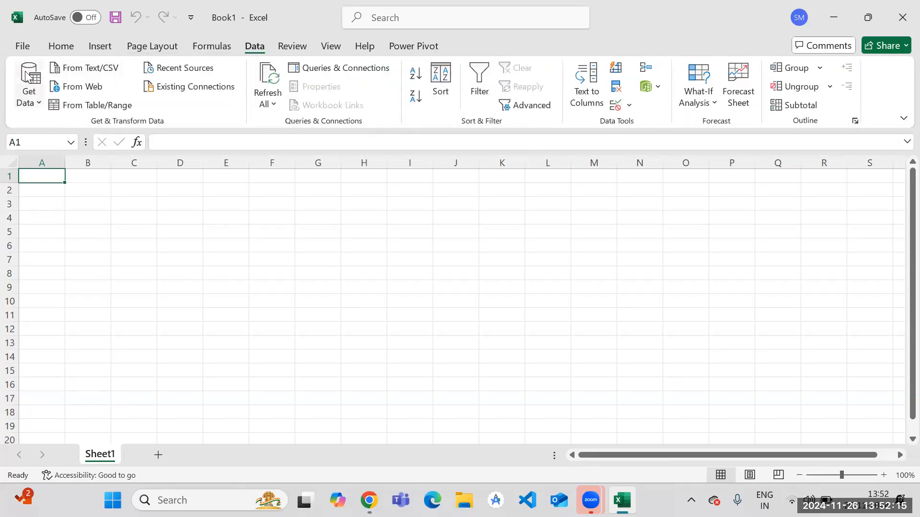
{"action": "left_click", "coordinate": [26, 104]}
{"action": "mouse_move", "coordinate": [98, 137]}
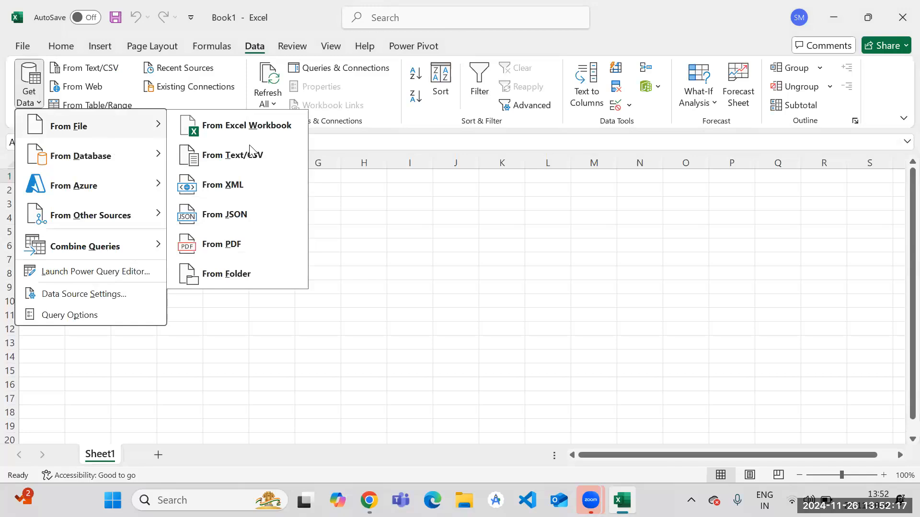
{"action": "left_click", "coordinate": [247, 128]}
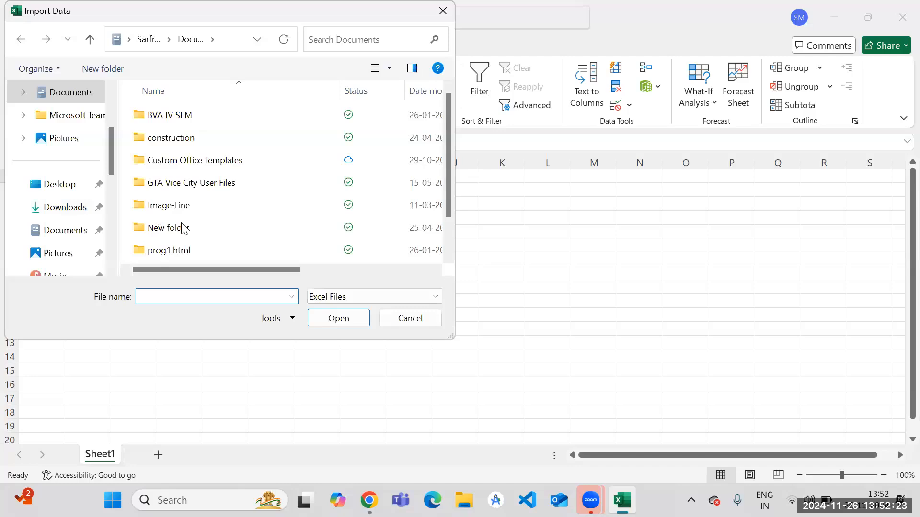
{"action": "scroll", "coordinate": [90, 205], "scroll_direction": "up", "scroll_amount": 1}
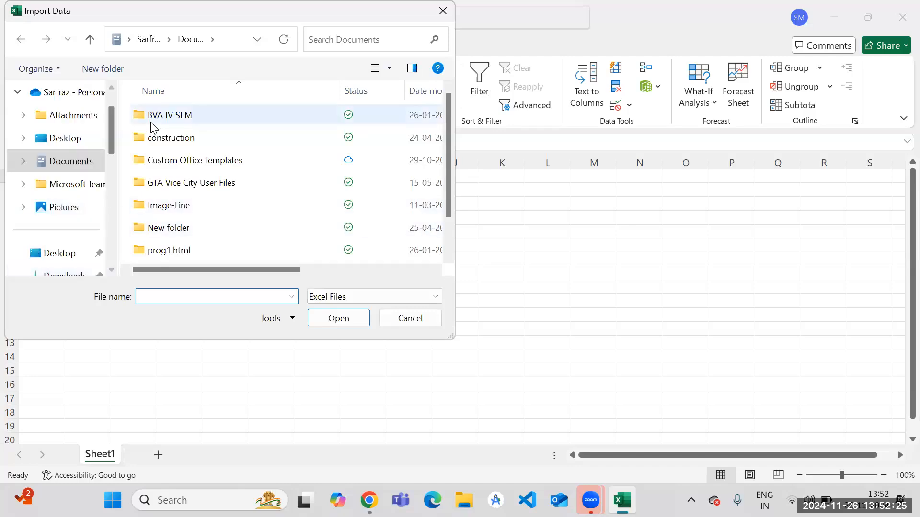
Move the construction folder from Documents to the Desktop within the file browser.
{"action": "left_click_drag", "start_coordinate": [154, 128], "coordinate": [180, 176]}
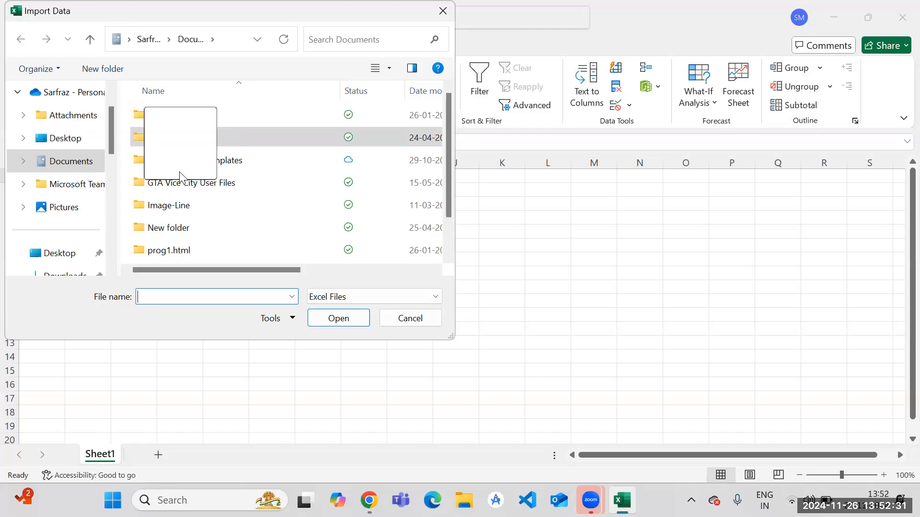
{"action": "left_click_drag", "start_coordinate": [180, 176], "coordinate": [66, 253]}
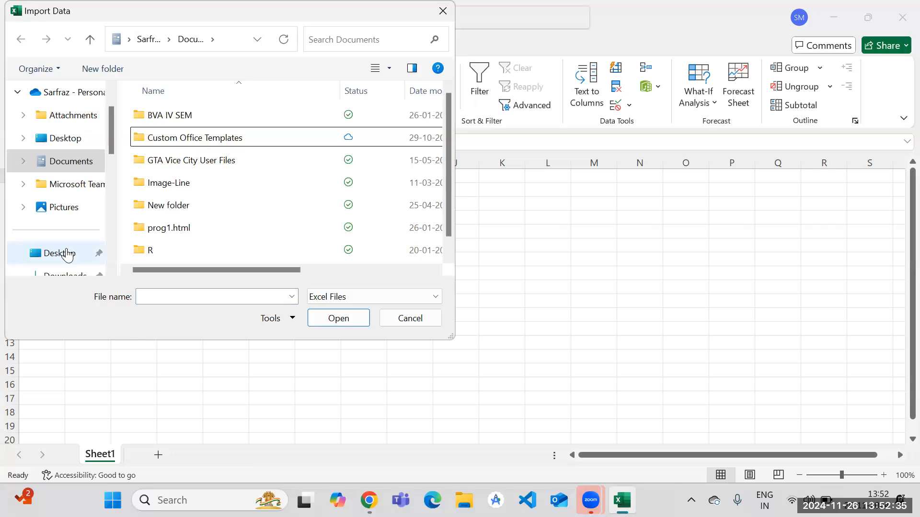
{"action": "scroll", "coordinate": [153, 206], "scroll_direction": "down", "scroll_amount": 1}
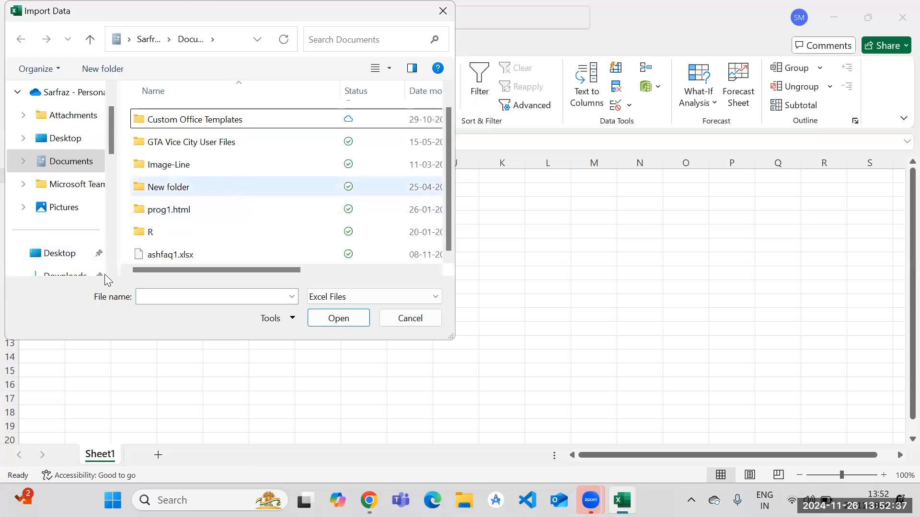
Import the workbook Power Pivot data26-11-24.xlsx from the excelR folder on the Desktop.
{"action": "left_click", "coordinate": [69, 257]}
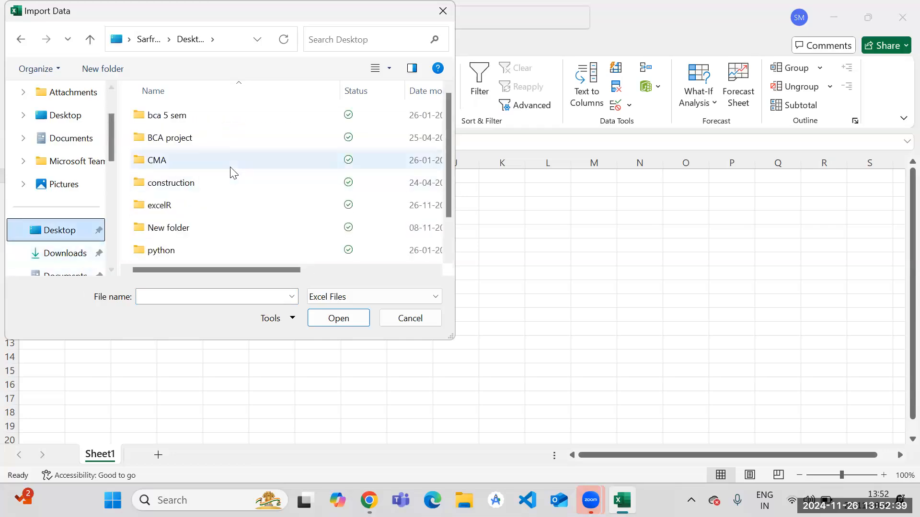
{"action": "double_click", "coordinate": [205, 207]}
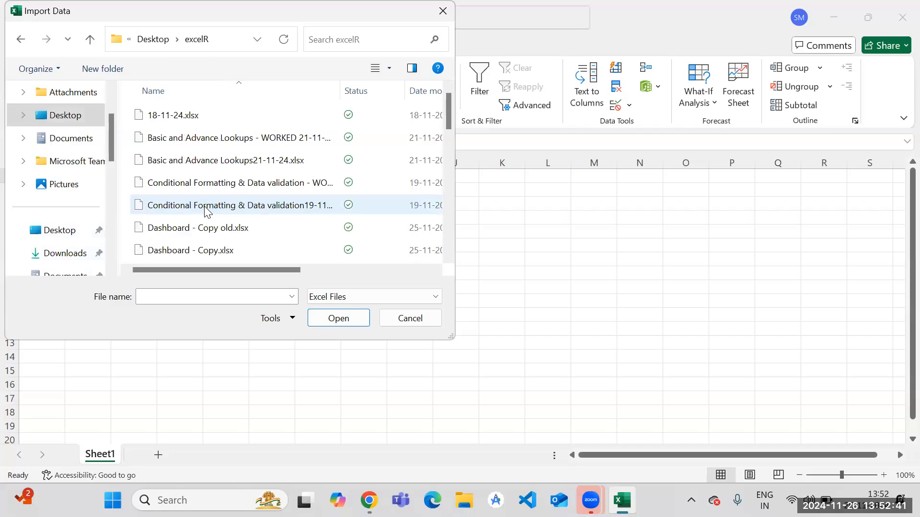
{"action": "left_click_drag", "start_coordinate": [448, 118], "coordinate": [463, 207]}
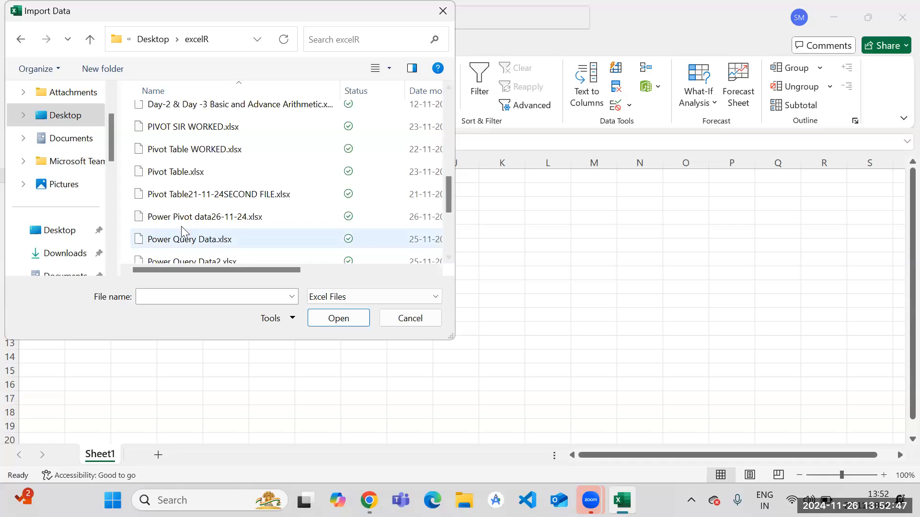
{"action": "left_click", "coordinate": [208, 221]}
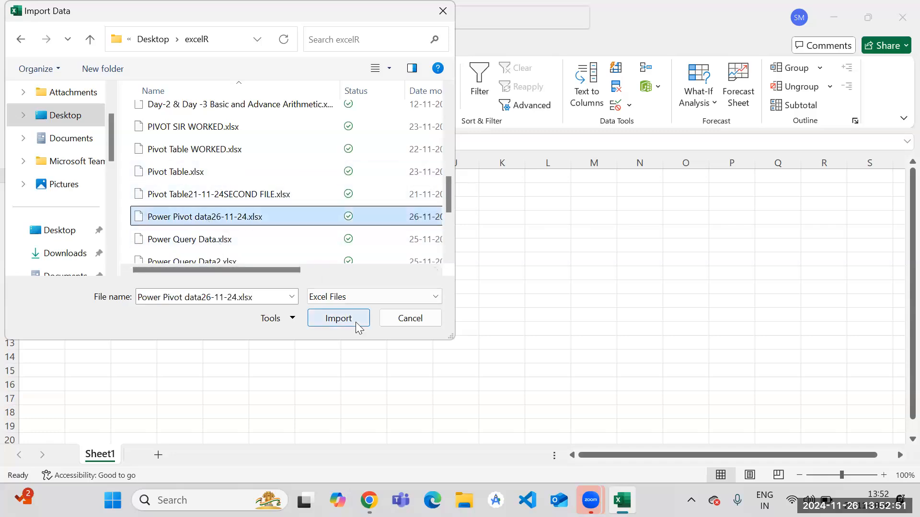
{"action": "left_click_drag", "start_coordinate": [451, 193], "coordinate": [451, 204]}
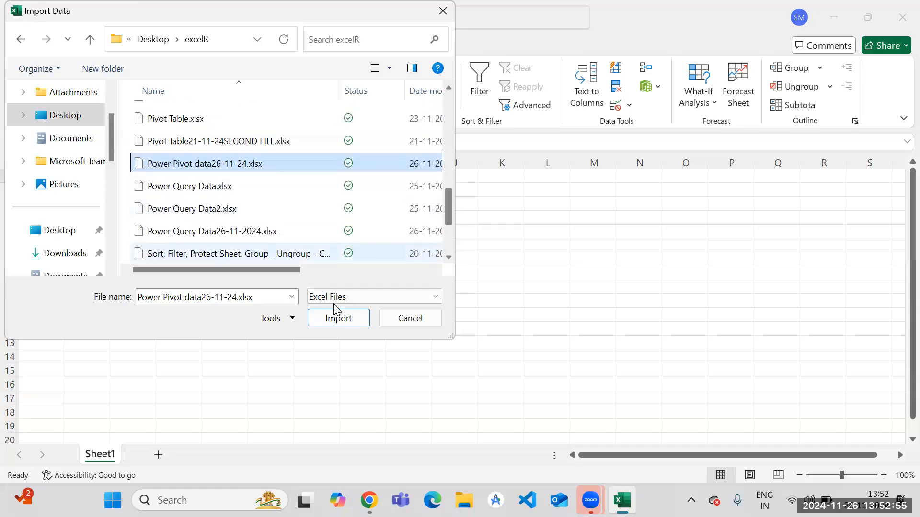
{"action": "left_click", "coordinate": [353, 318]}
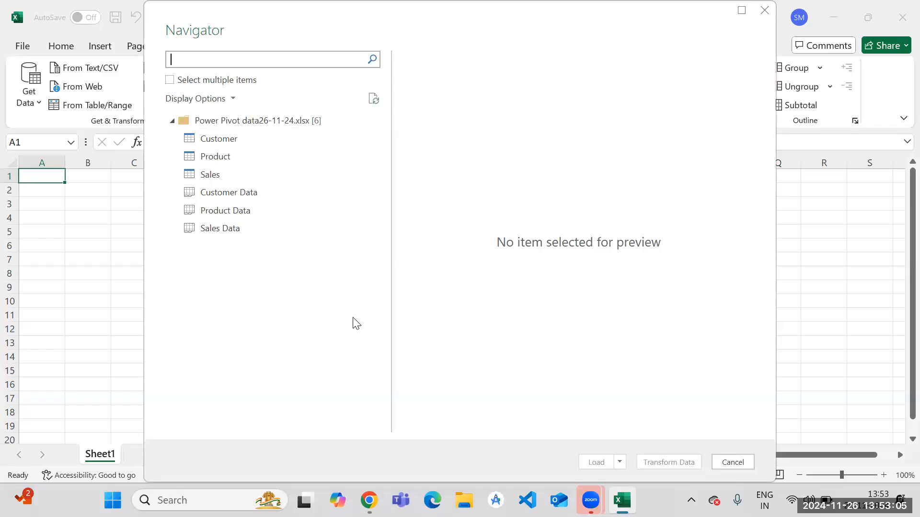
Load the Customer, Product and Sales tables through the Power Query Editor and accept the offered default style for query tables.
{"action": "left_click", "coordinate": [170, 80]}
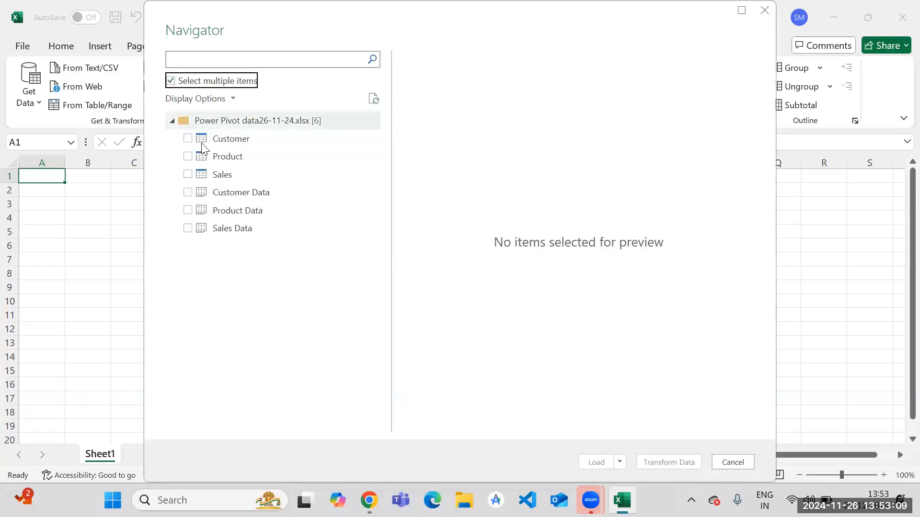
{"action": "left_click", "coordinate": [187, 138]}
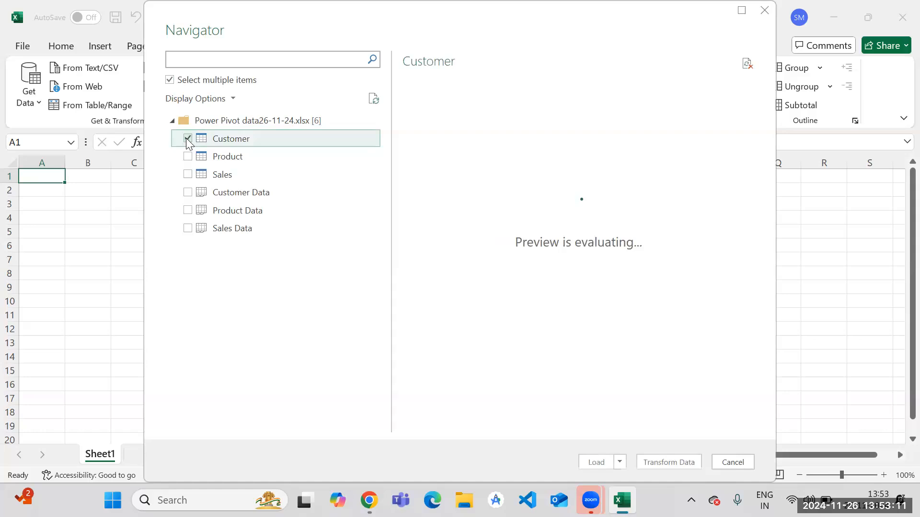
{"action": "left_click", "coordinate": [188, 158]}
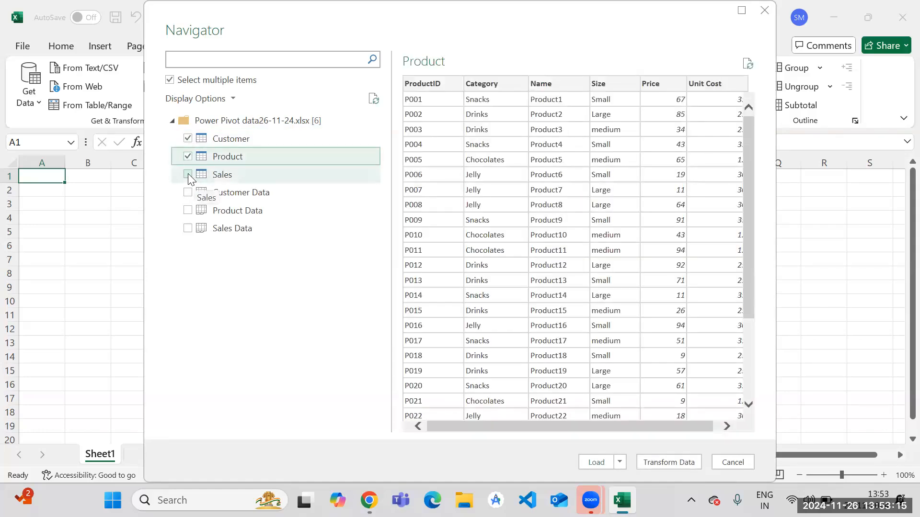
{"action": "left_click", "coordinate": [188, 174]}
{"action": "left_click", "coordinate": [687, 463]}
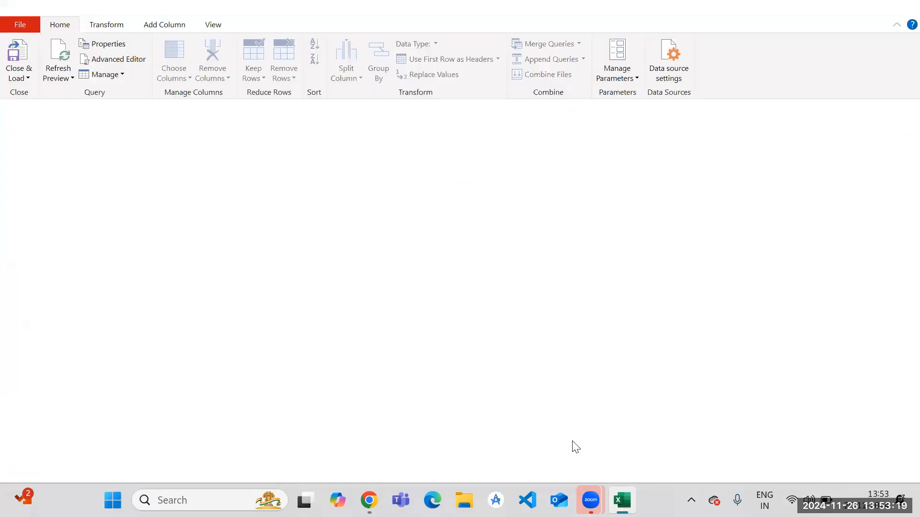
{"action": "left_click", "coordinate": [16, 56]}
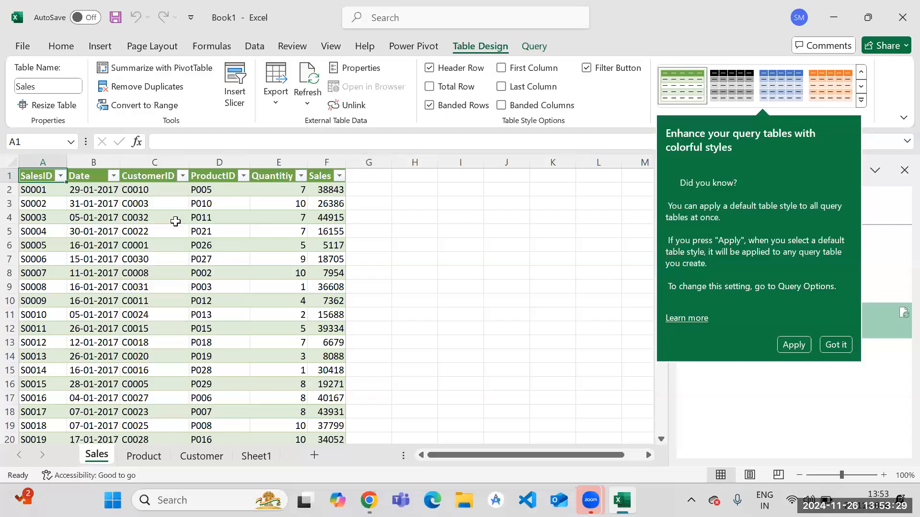
{"action": "left_click", "coordinate": [801, 345]}
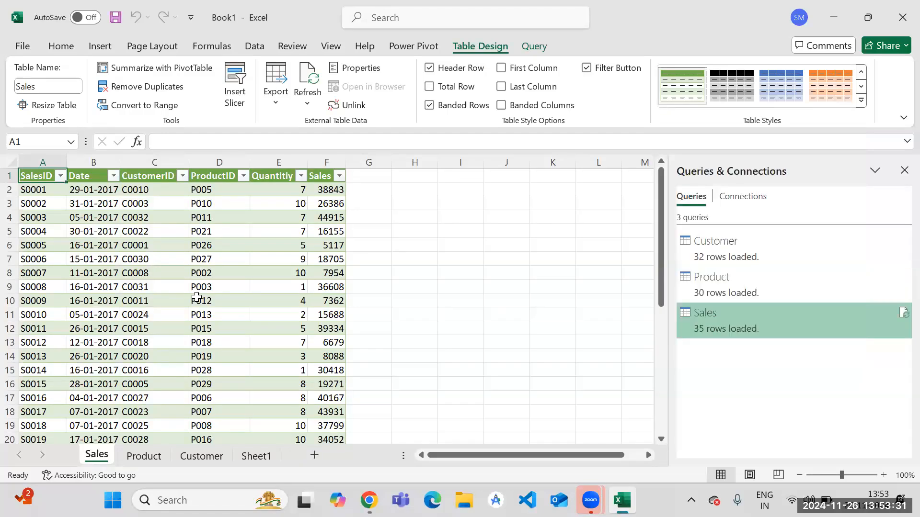
Try to add the Sales table to the data model with Power Pivot, and close the Power Pivot window.
{"action": "left_click", "coordinate": [219, 248]}
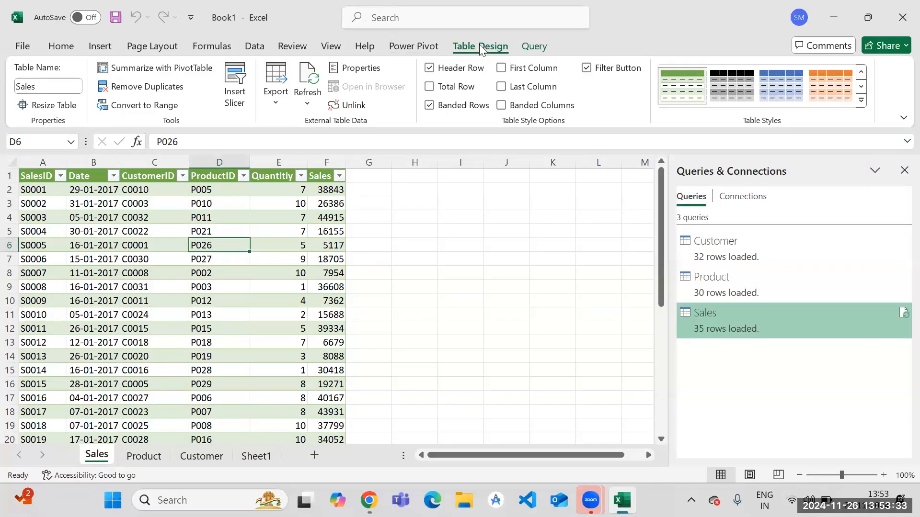
{"action": "left_click", "coordinate": [395, 47]}
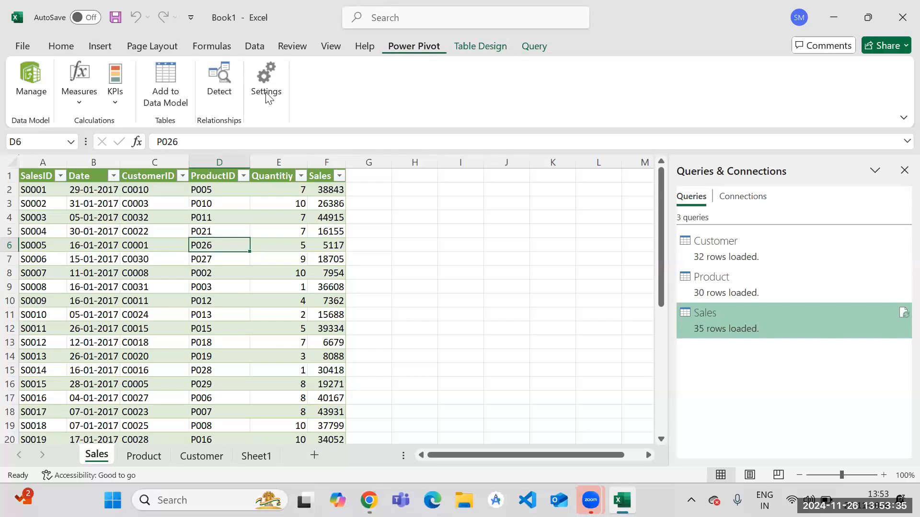
{"action": "left_click", "coordinate": [171, 76]}
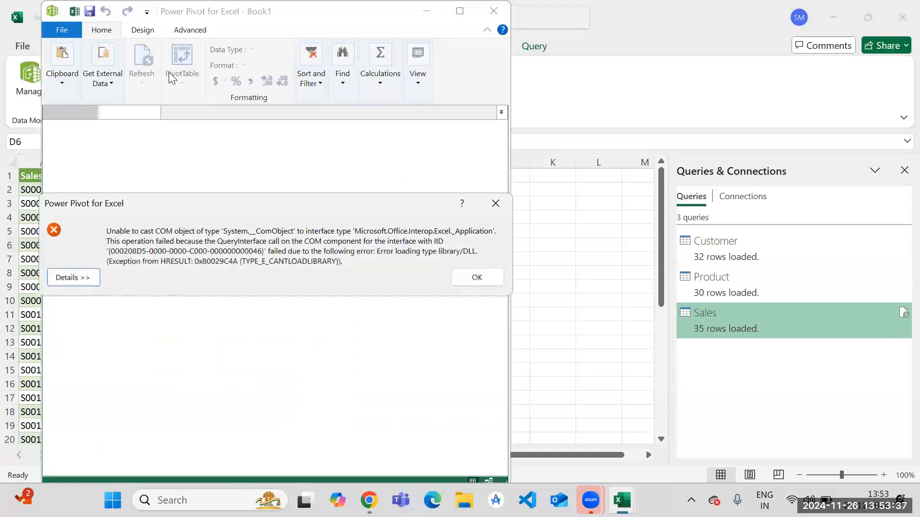
{"action": "left_click", "coordinate": [487, 280]}
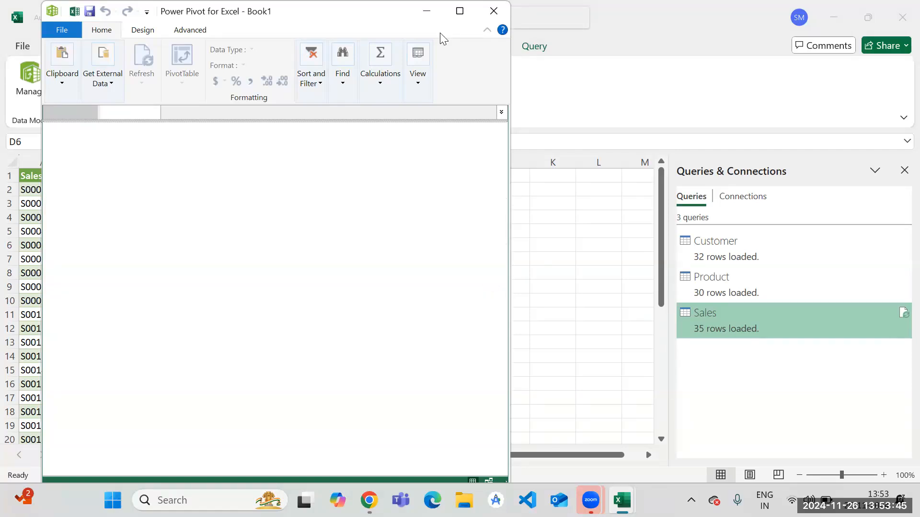
{"action": "left_click", "coordinate": [493, 5]}
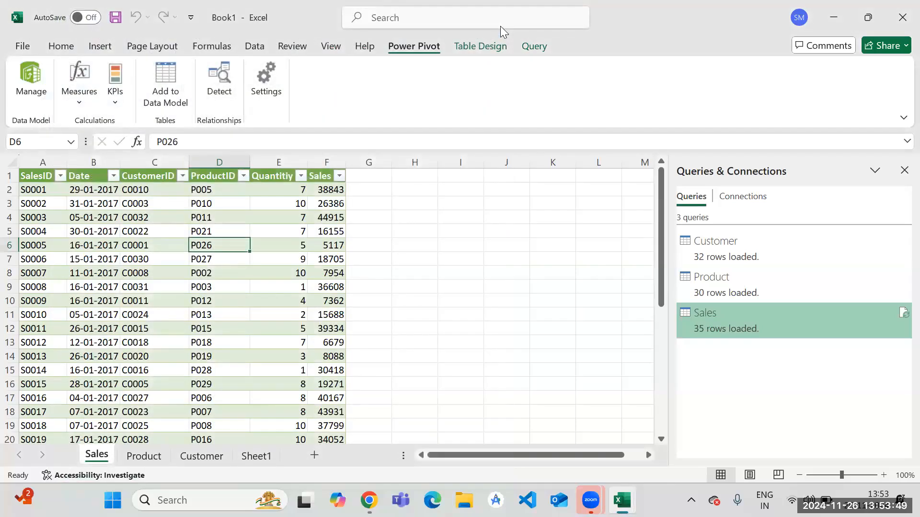
Change the Sales query's load options to add its data to the Data Model, accepting the possible data loss.
{"action": "right_click", "coordinate": [782, 326]}
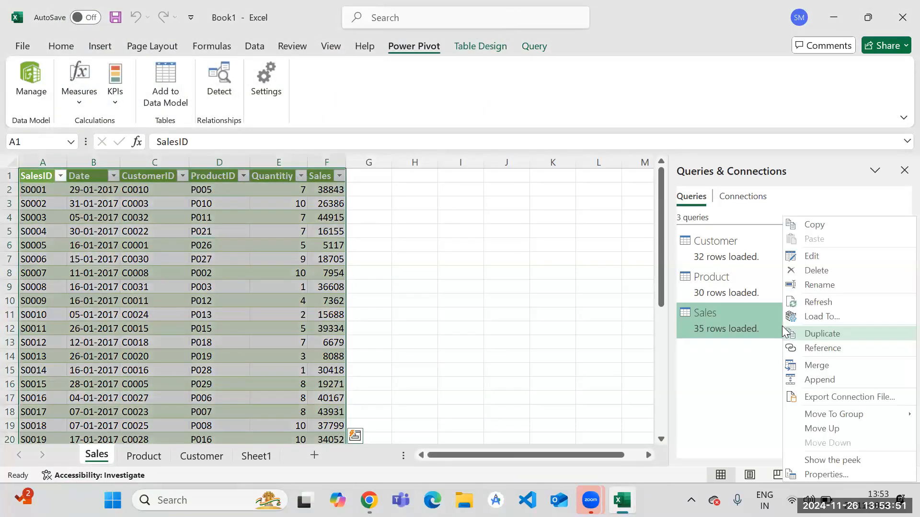
{"action": "left_click", "coordinate": [842, 316]}
{"action": "left_click", "coordinate": [483, 250]}
{"action": "left_click", "coordinate": [583, 273]}
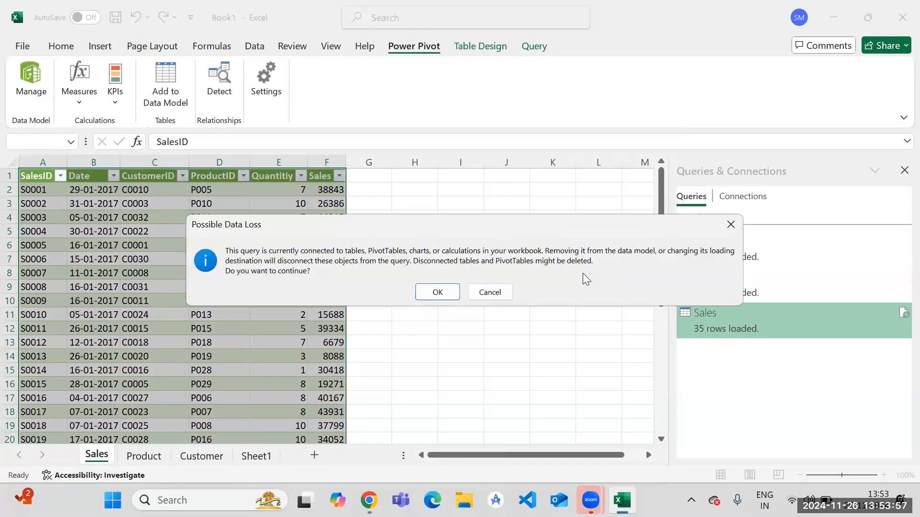
{"action": "left_click", "coordinate": [435, 295]}
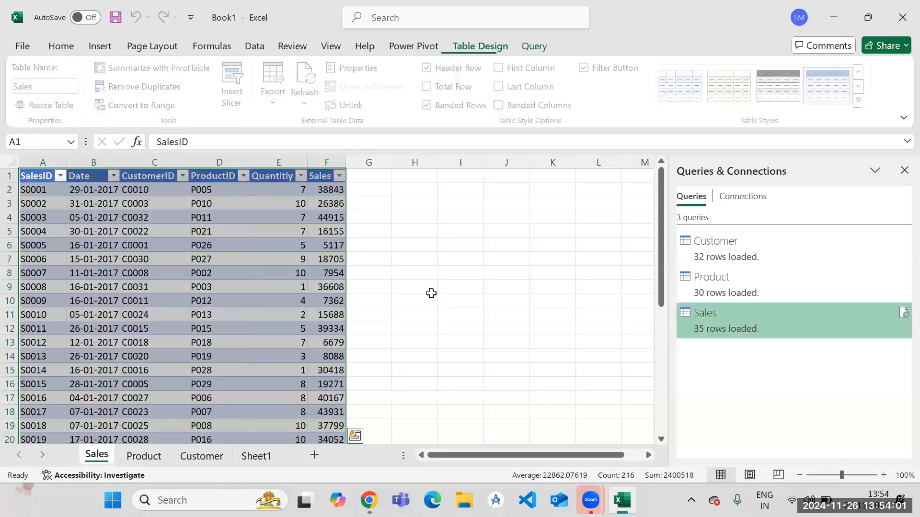
Load the Sales query as a PivotTable Report at $A$1 of the existing worksheet, replacing its table.
{"action": "right_click", "coordinate": [749, 322]}
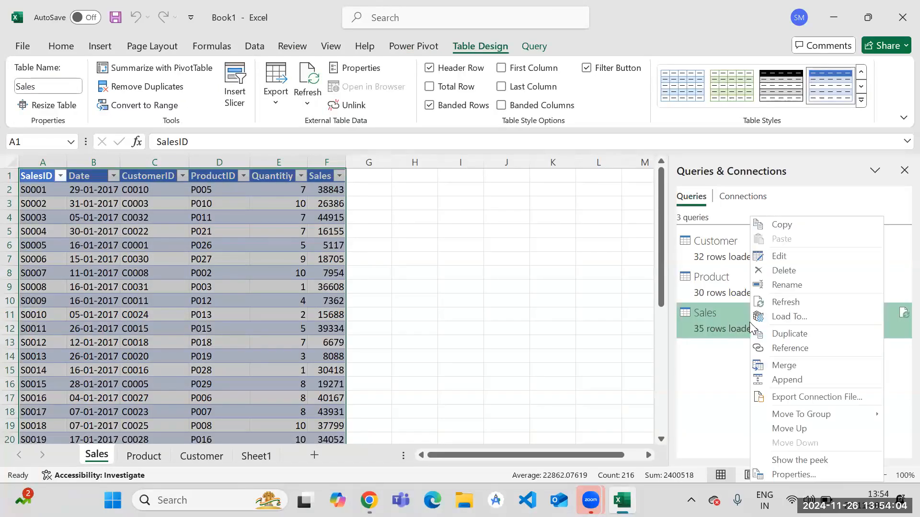
{"action": "left_click", "coordinate": [814, 317]}
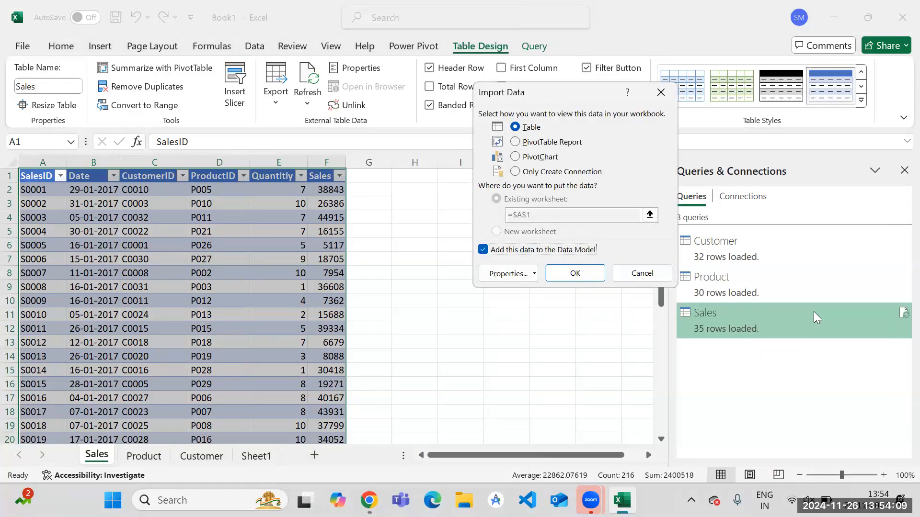
{"action": "left_click", "coordinate": [530, 142]}
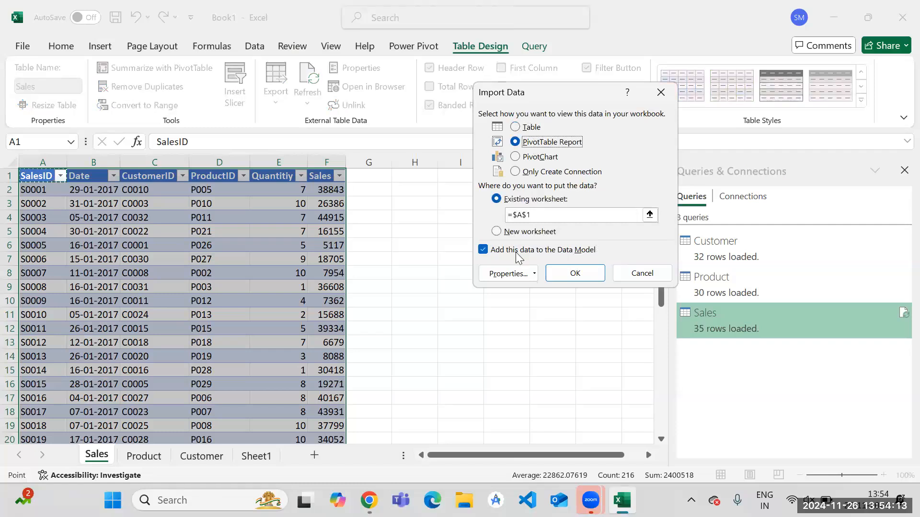
{"action": "left_click", "coordinate": [575, 274]}
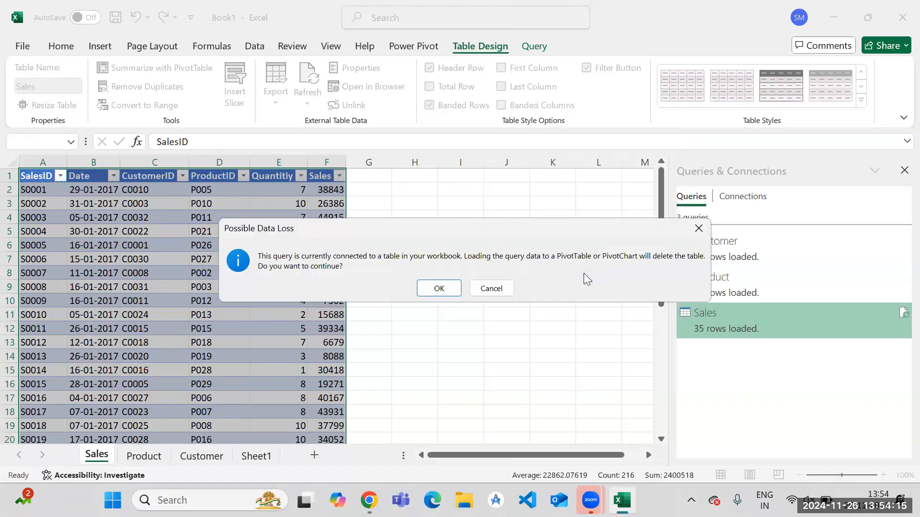
{"action": "left_click", "coordinate": [438, 288]}
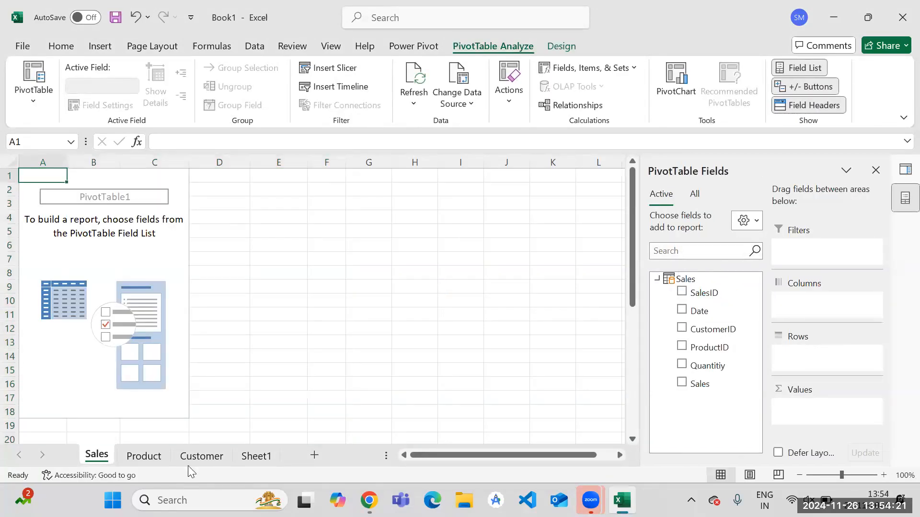
Look at the Product sheet, then show all workbook tables in the field list of the Sales sheet's PivotTable.
{"action": "left_click", "coordinate": [163, 461]}
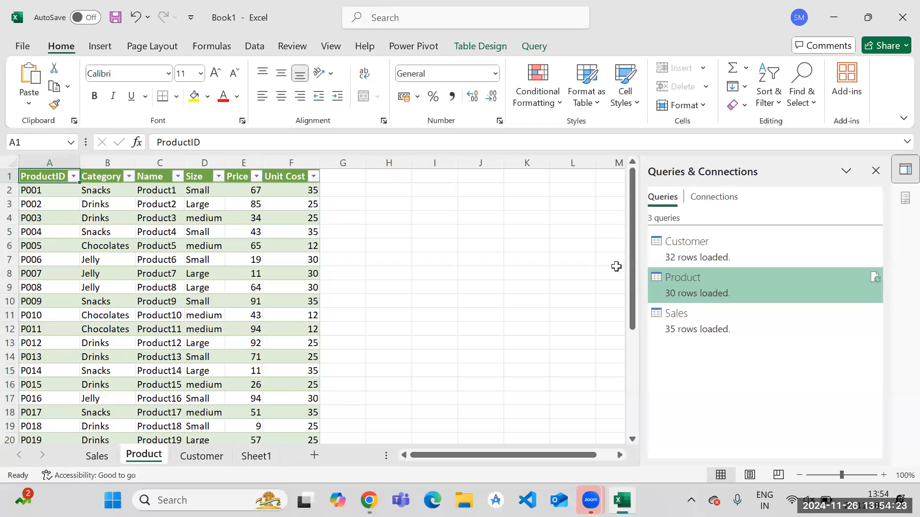
{"action": "left_click", "coordinate": [104, 457]}
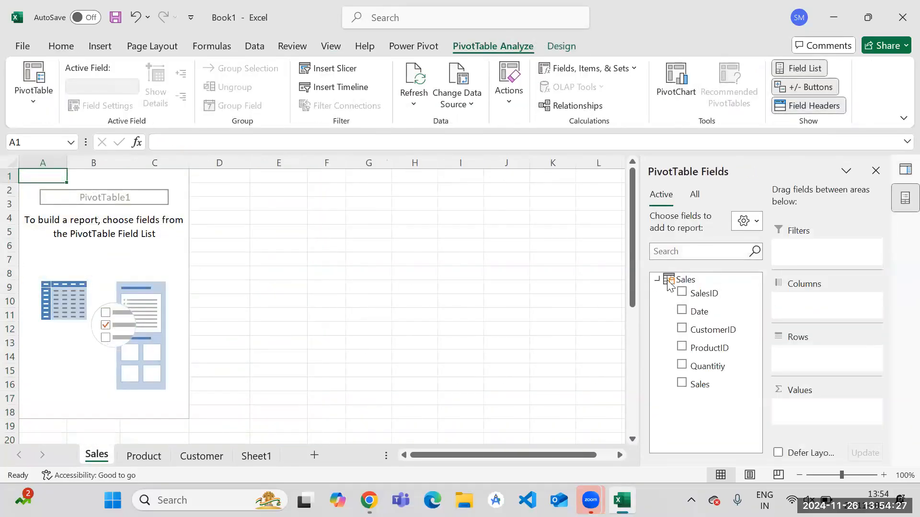
{"action": "left_click", "coordinate": [746, 224]}
{"action": "left_click", "coordinate": [694, 195]}
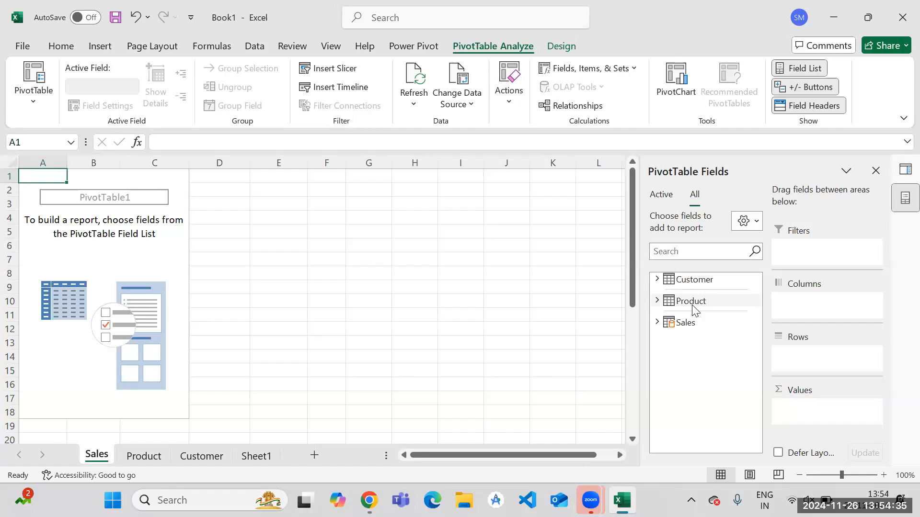
{"action": "key", "text": "alt+Tab"}
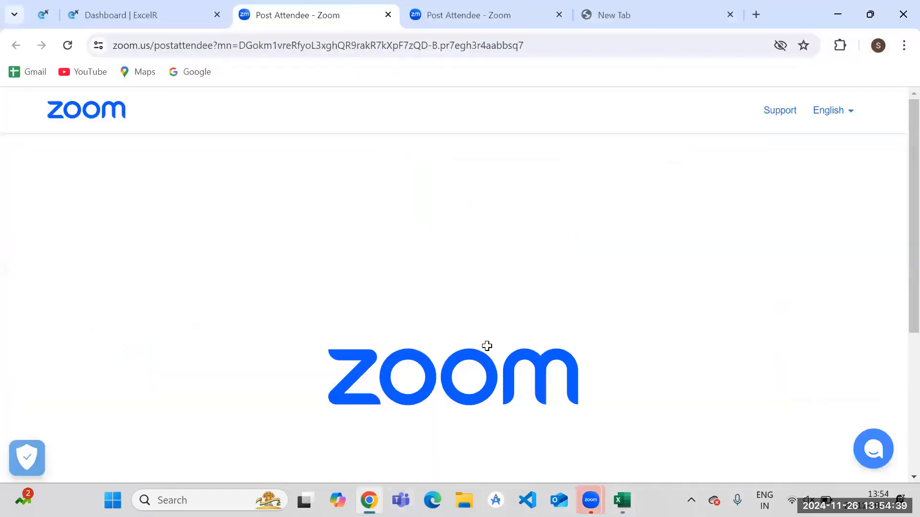
{"action": "key", "text": "alt+Tab"}
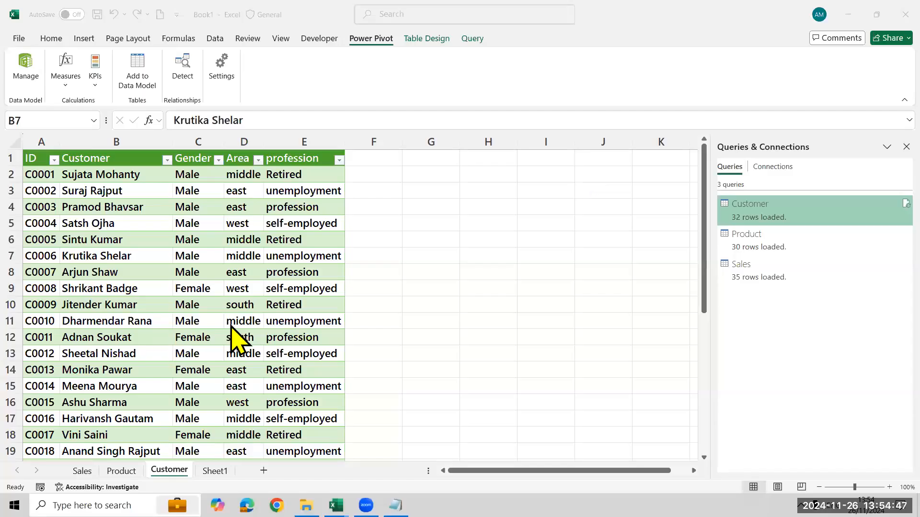
Switch to the Power Pivot window and create a PivotTable from the data model on a new worksheet.
{"action": "left_click", "coordinate": [164, 317]}
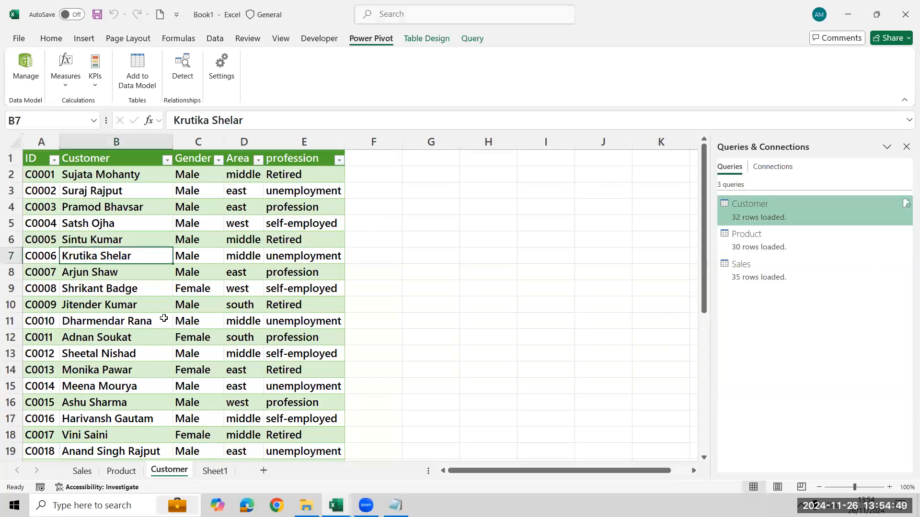
{"action": "key", "text": "alt+Tab"}
{"action": "key", "text": "Tab"}
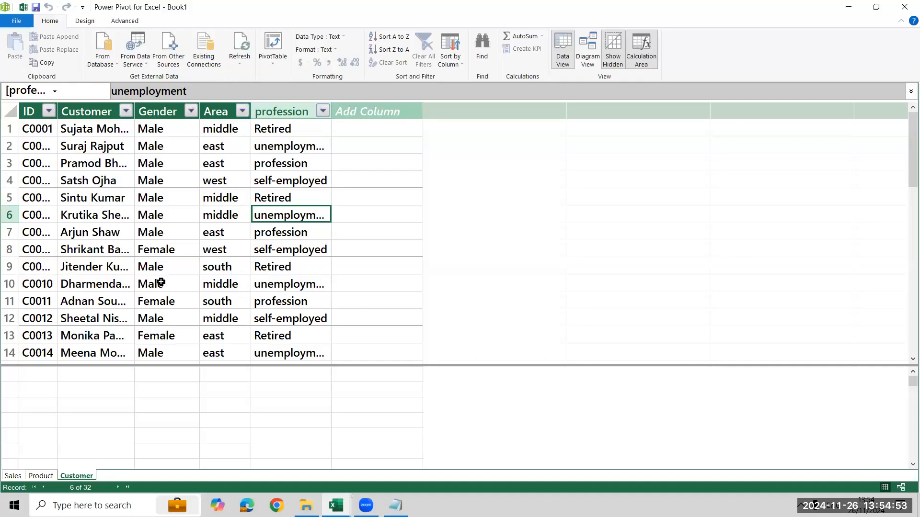
{"action": "key", "text": "alt+Tab"}
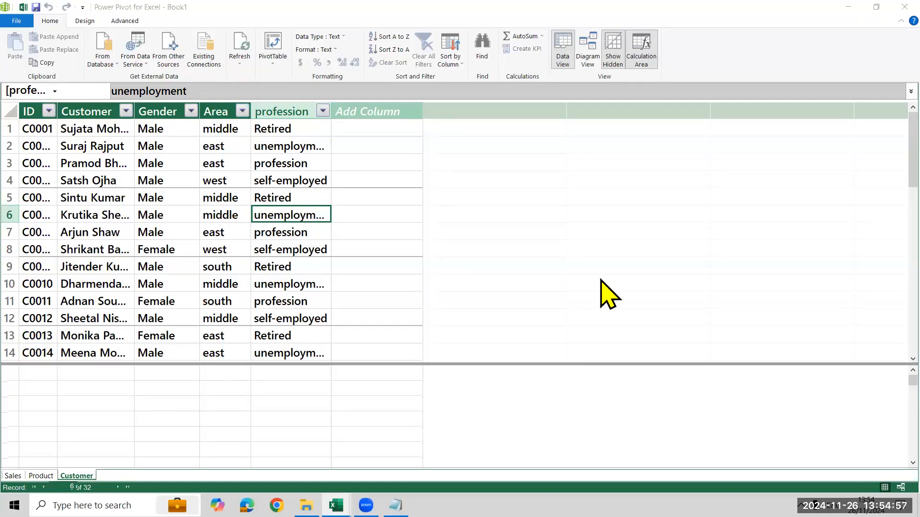
{"action": "left_click_drag", "start_coordinate": [37, 13], "coordinate": [63, 31]}
{"action": "left_click_drag", "start_coordinate": [248, 22], "coordinate": [291, 72]}
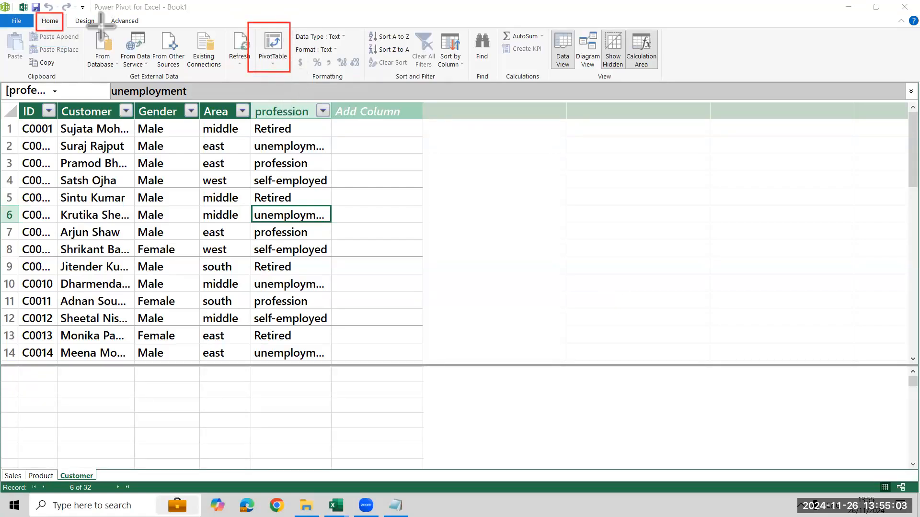
{"action": "mouse_move", "coordinate": [94, 1]}
{"action": "left_mouse_down"}
{"action": "mouse_move", "coordinate": [192, 26]}
{"action": "mouse_move", "coordinate": [193, 14]}
{"action": "left_mouse_up"}
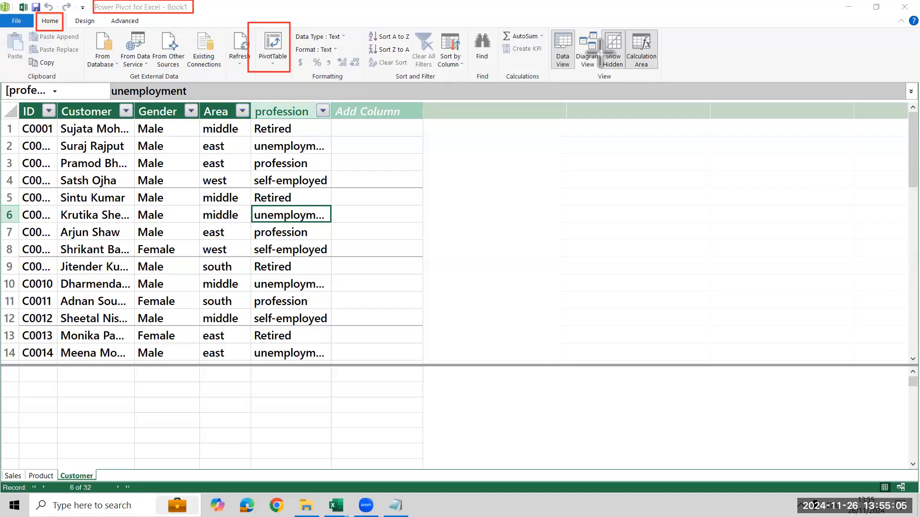
{"action": "left_click", "coordinate": [275, 34]}
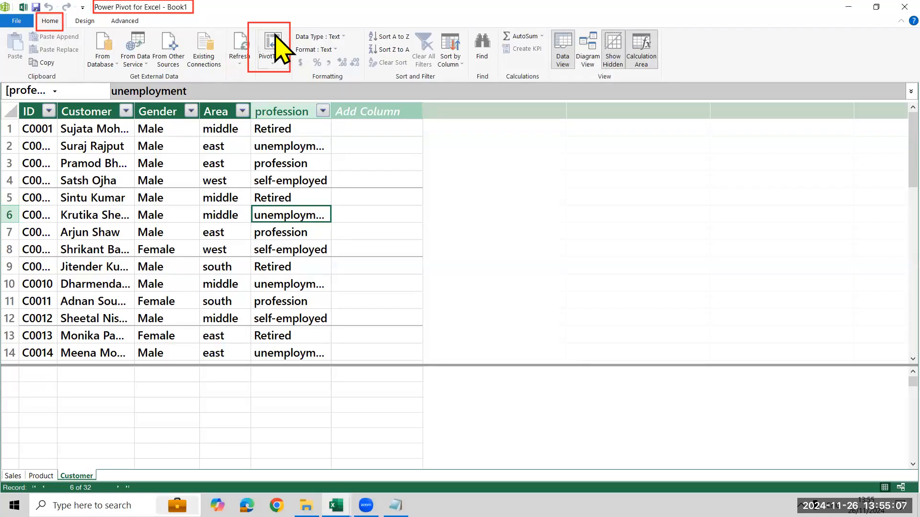
{"action": "left_click", "coordinate": [277, 39]}
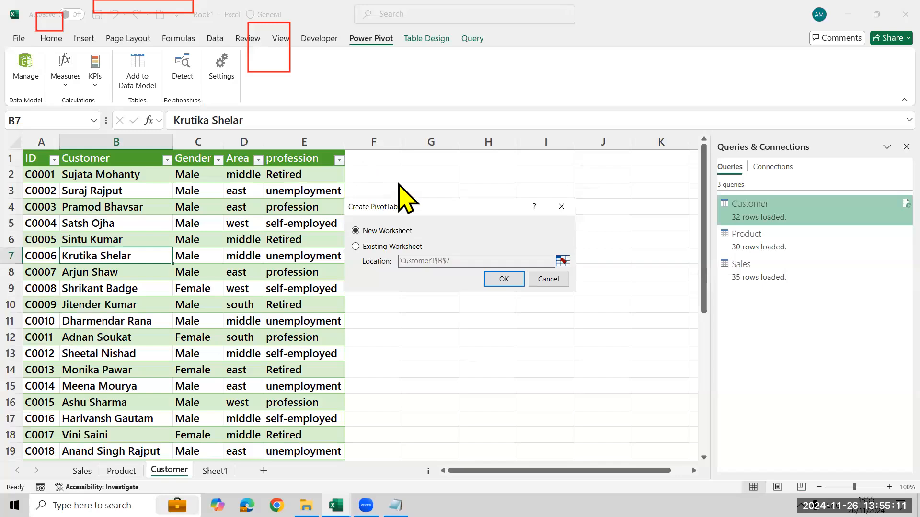
{"action": "left_click", "coordinate": [502, 280]}
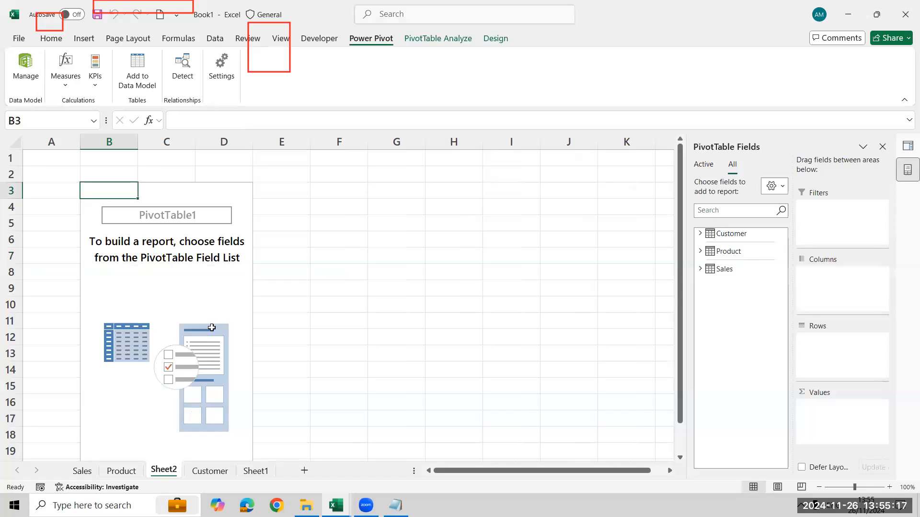
{"action": "key", "text": "alt+Tab"}
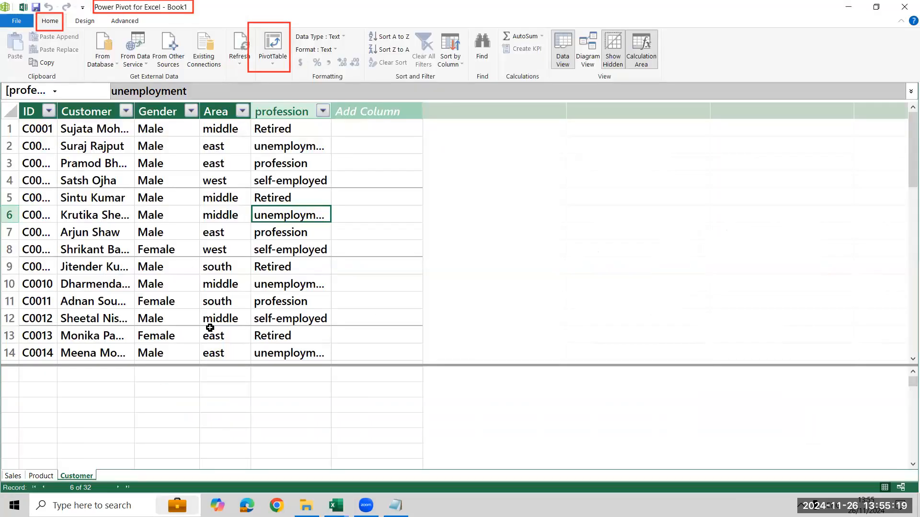
{"action": "left_click", "coordinate": [278, 56]}
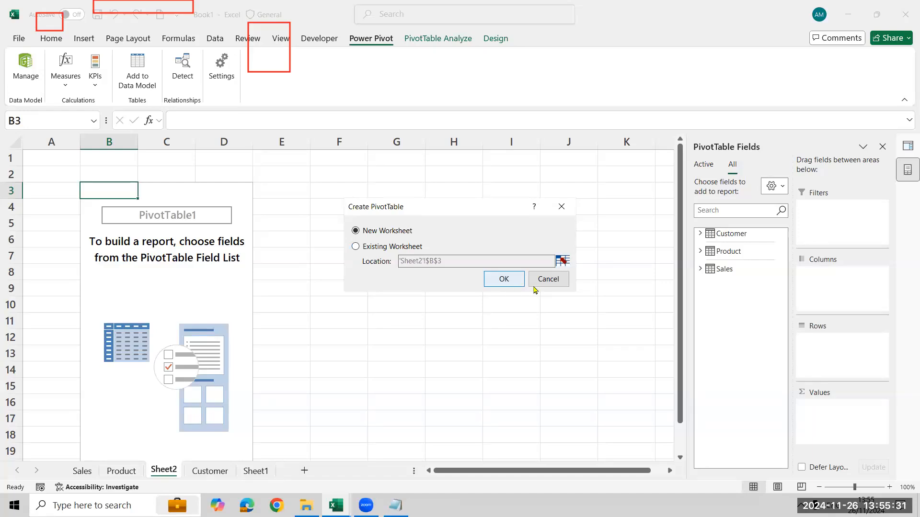
{"action": "key", "text": "Escape"}
{"action": "key", "text": "alt+Tab"}
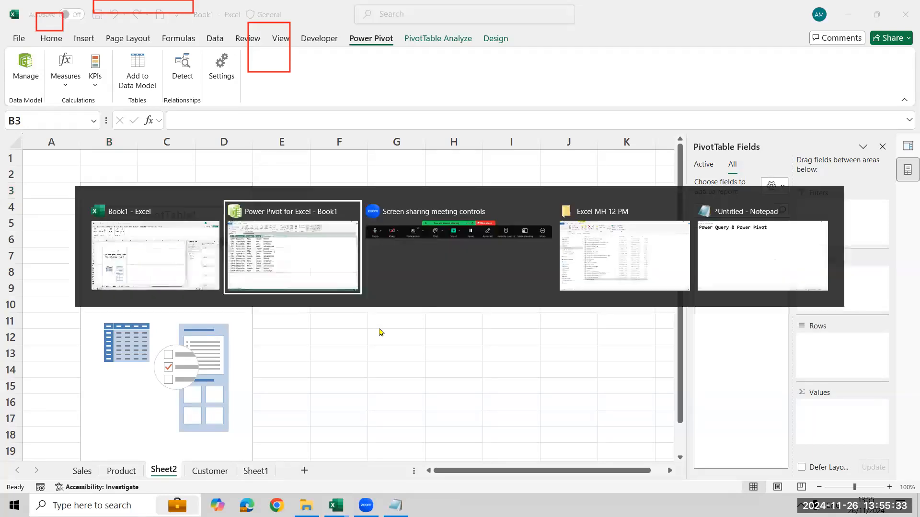
{"action": "left_click", "coordinate": [244, 253]}
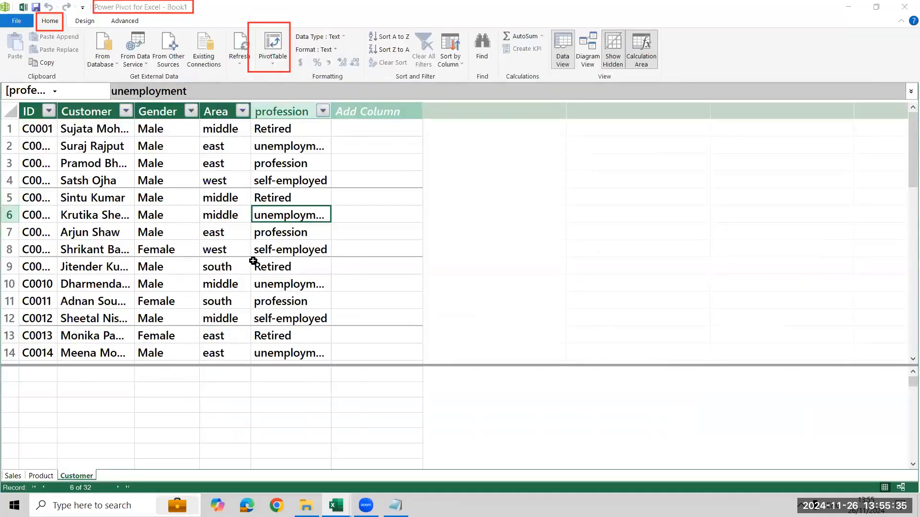
{"action": "key", "text": "alt+Tab"}
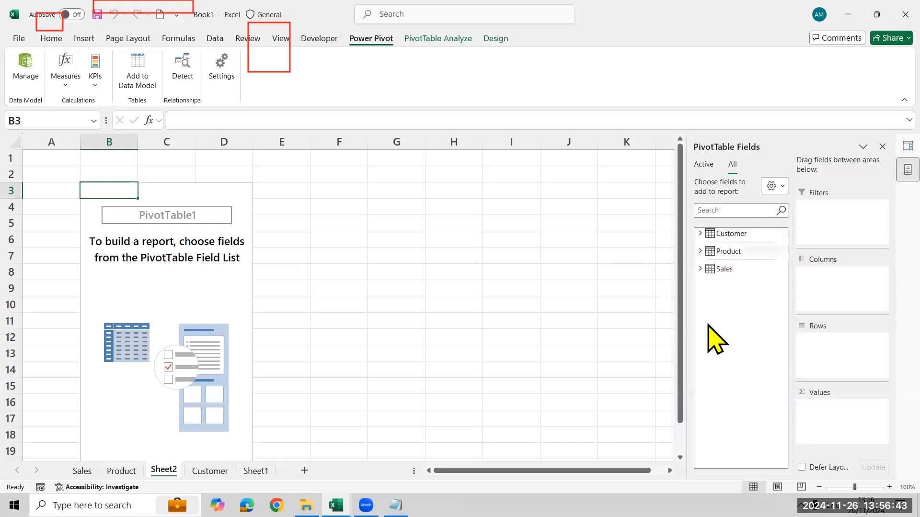
Expand the Sales, Product and Customer tables in the PivotTable field list to examine their fields, and collapse them again.
{"action": "left_click", "coordinate": [700, 269]}
{"action": "left_click", "coordinate": [700, 251]}
{"action": "left_click", "coordinate": [700, 234]}
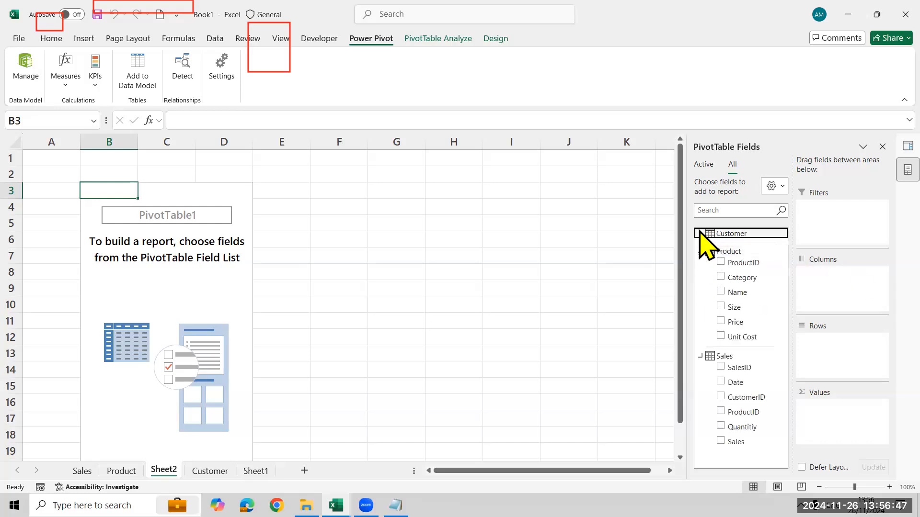
{"action": "left_click_drag", "start_coordinate": [782, 282], "coordinate": [786, 361]}
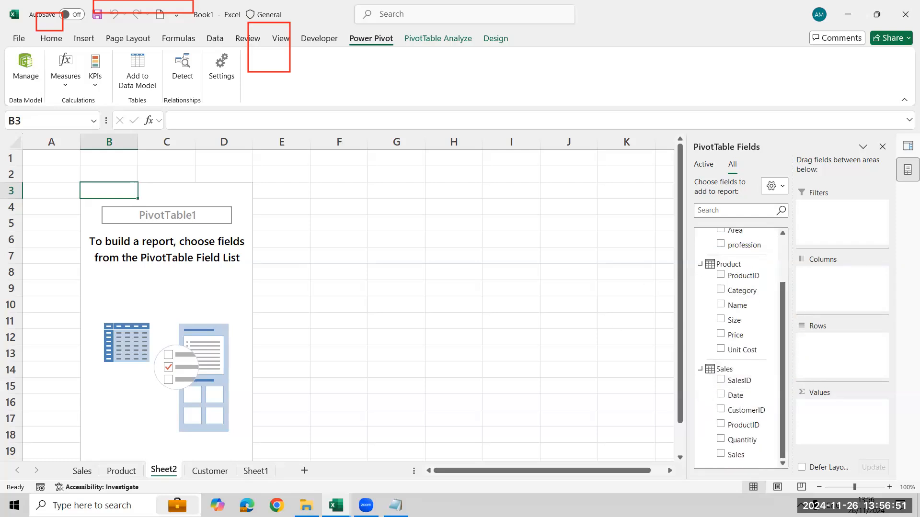
{"action": "left_click", "coordinate": [701, 370]}
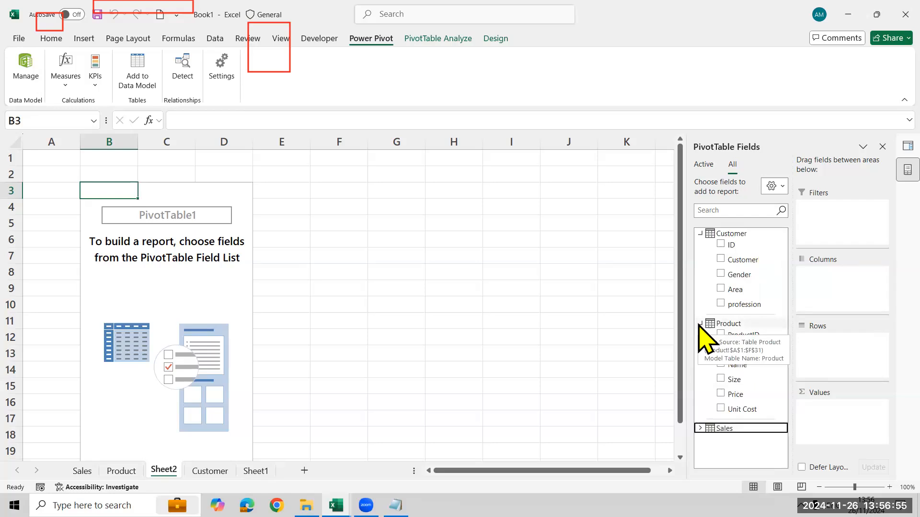
{"action": "left_click", "coordinate": [700, 324]}
{"action": "left_click", "coordinate": [700, 341]}
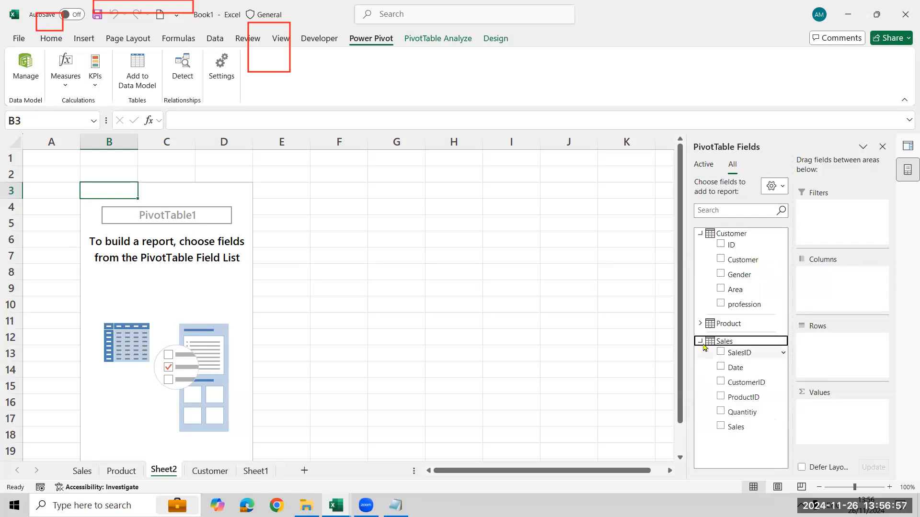
{"action": "left_click", "coordinate": [700, 342]}
{"action": "left_click", "coordinate": [700, 233]}
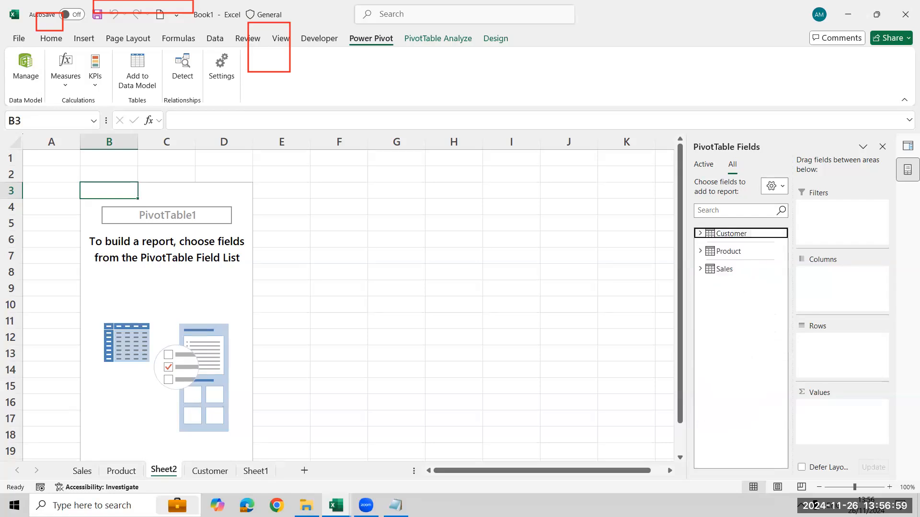
Switch to Notepad and replace the whole text with "Area wise total sales".
{"action": "key", "text": "alt+Tab"}
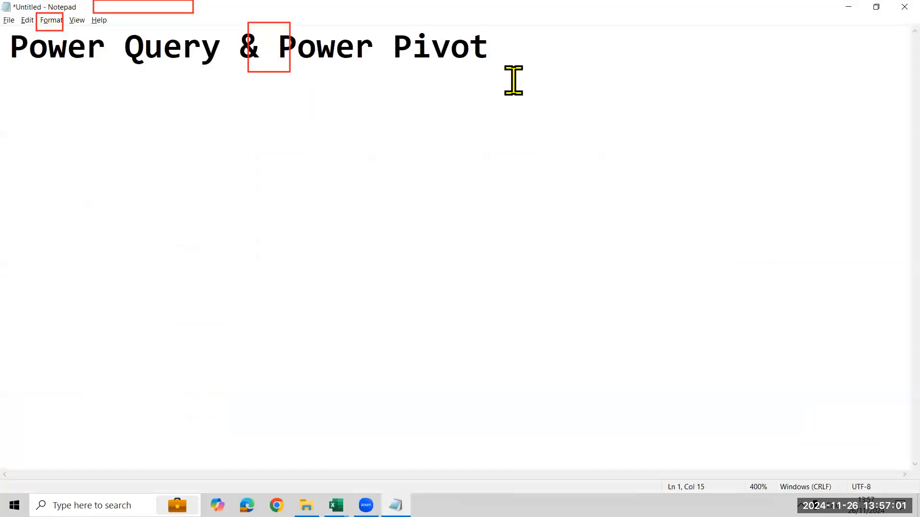
{"action": "key", "text": "ctrl+a"}
{"action": "type", "text": "Areat"}
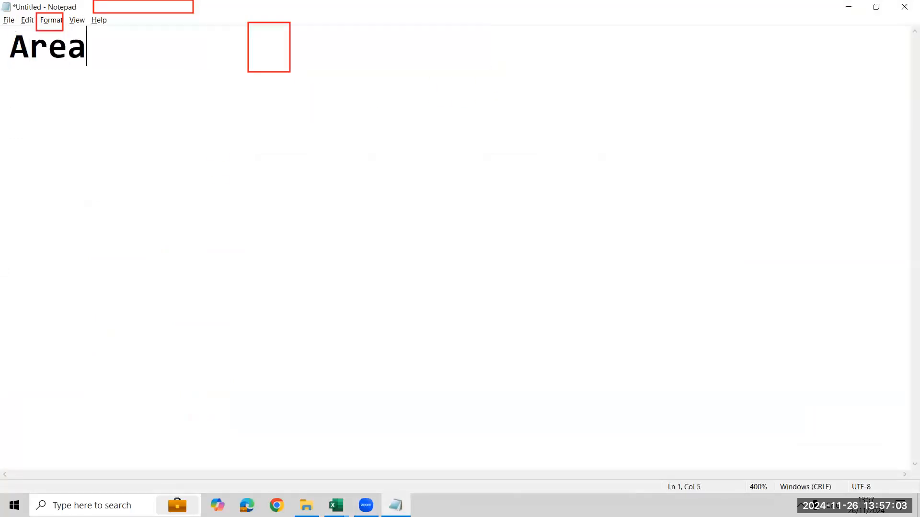
{"action": "key", "text": "BackSpace"}
{"action": "key", "text": "BackSpace"}
{"action": "type", "text": "wis"}
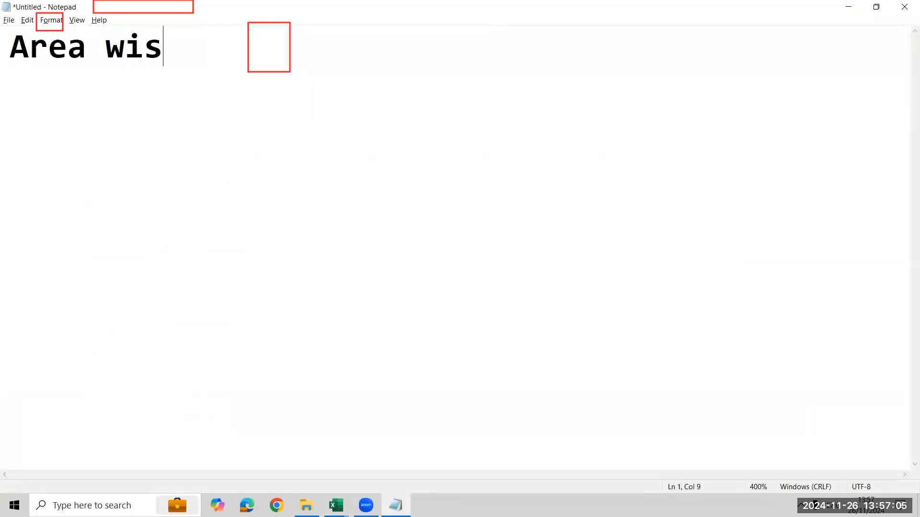
{"action": "type", "text": "e total sales"}
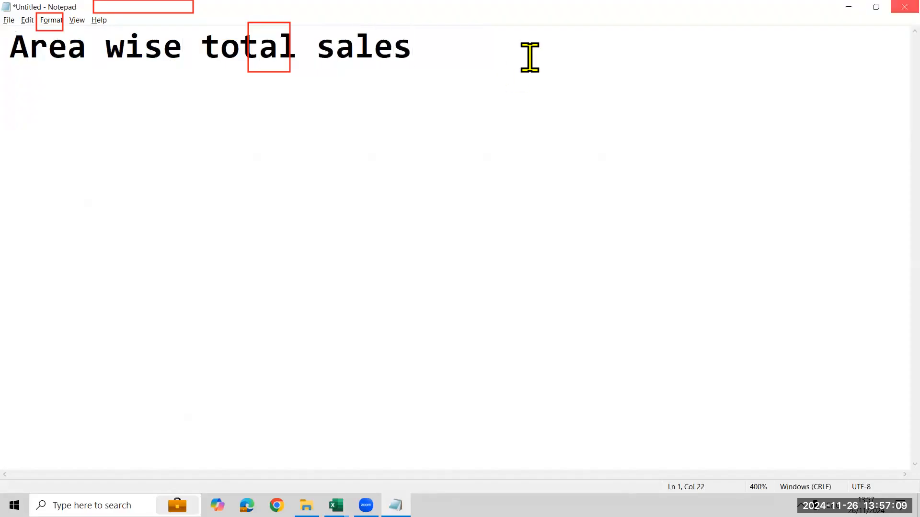
Return to Excel, add Customer's Area as rows and the Sales field as summed values, and inspect the east and grand total amounts.
{"action": "key", "text": "alt+Tab"}
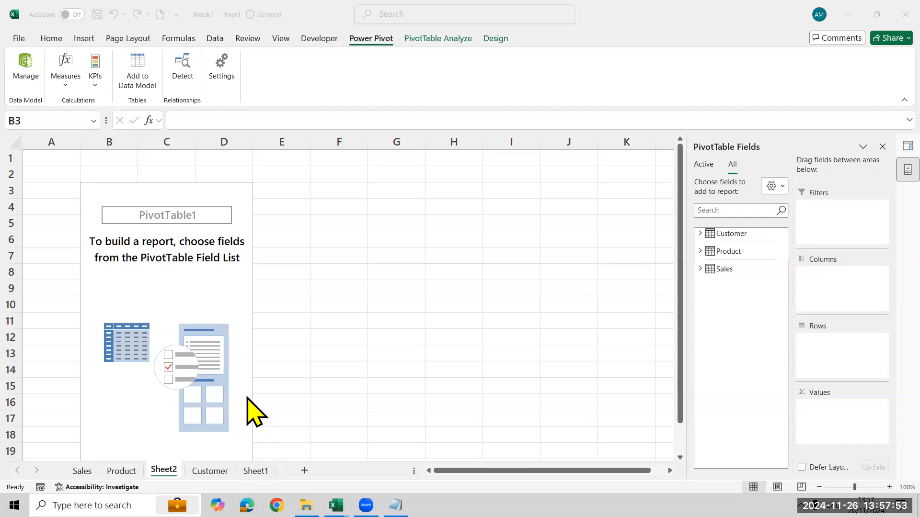
{"action": "left_click", "coordinate": [702, 233]}
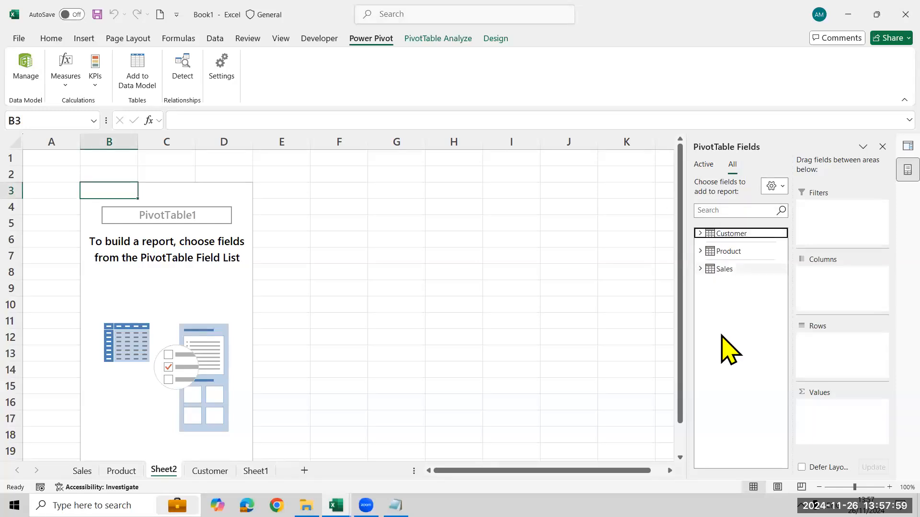
{"action": "left_click", "coordinate": [701, 234]}
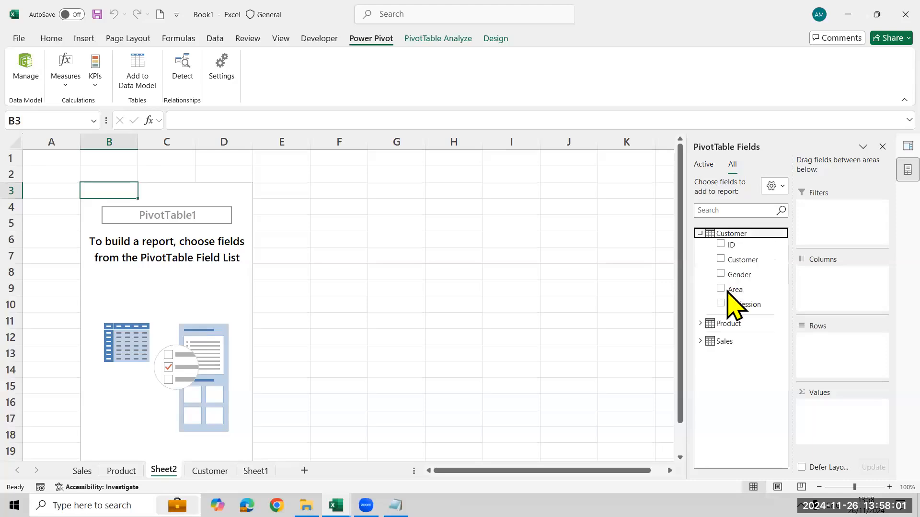
{"action": "left_click", "coordinate": [700, 341]}
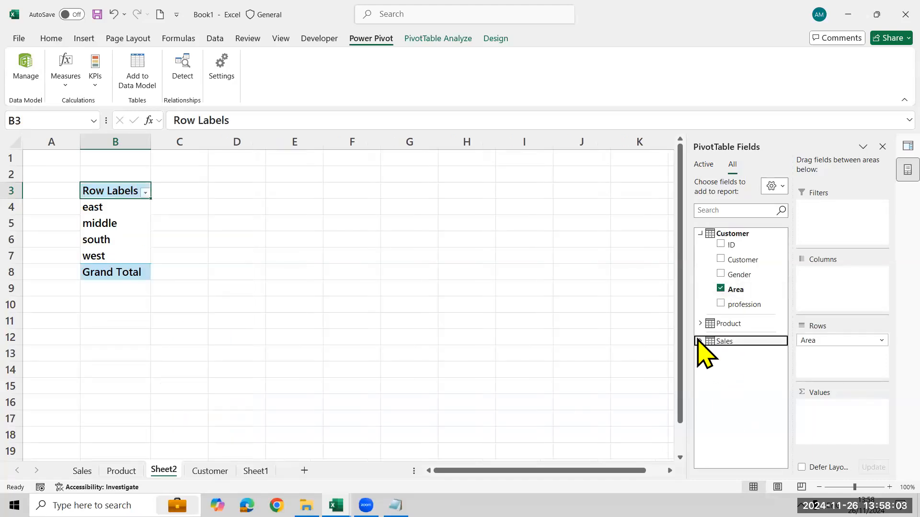
{"action": "left_click", "coordinate": [720, 427]}
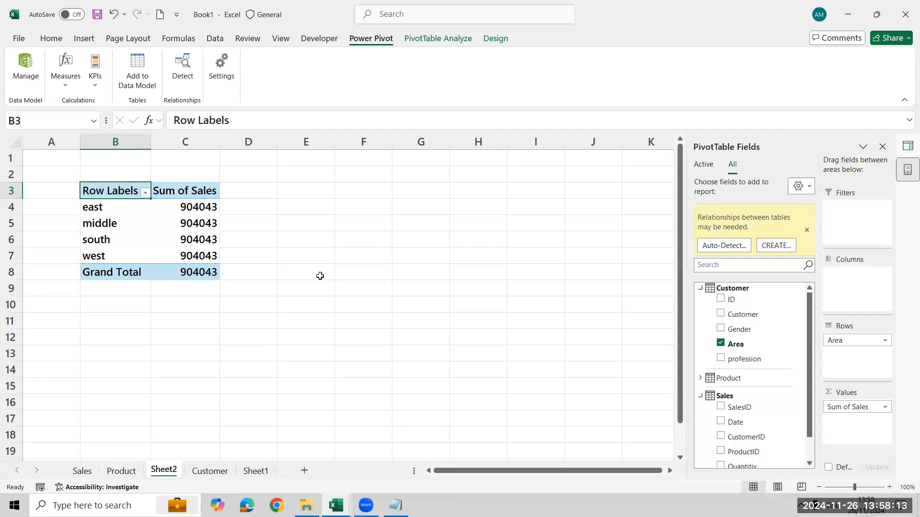
{"action": "left_click", "coordinate": [92, 210]}
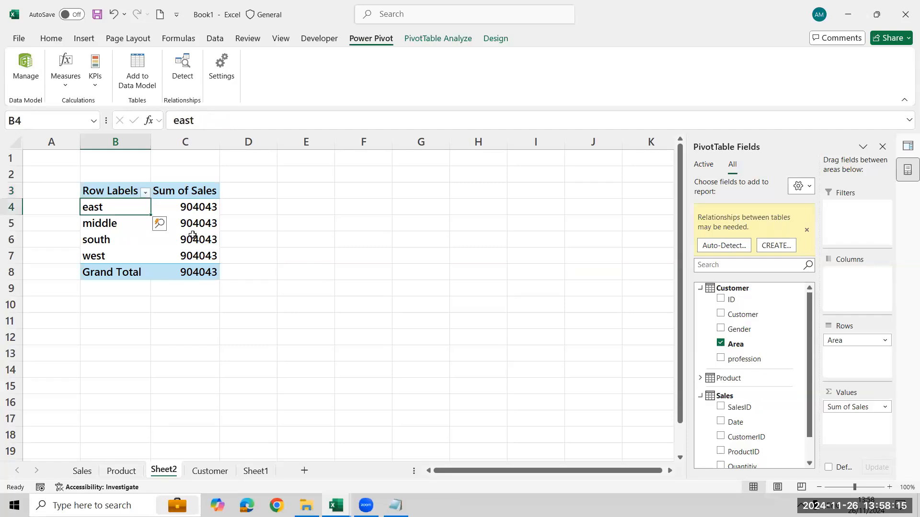
{"action": "left_click", "coordinate": [203, 206]}
{"action": "left_click", "coordinate": [208, 287]}
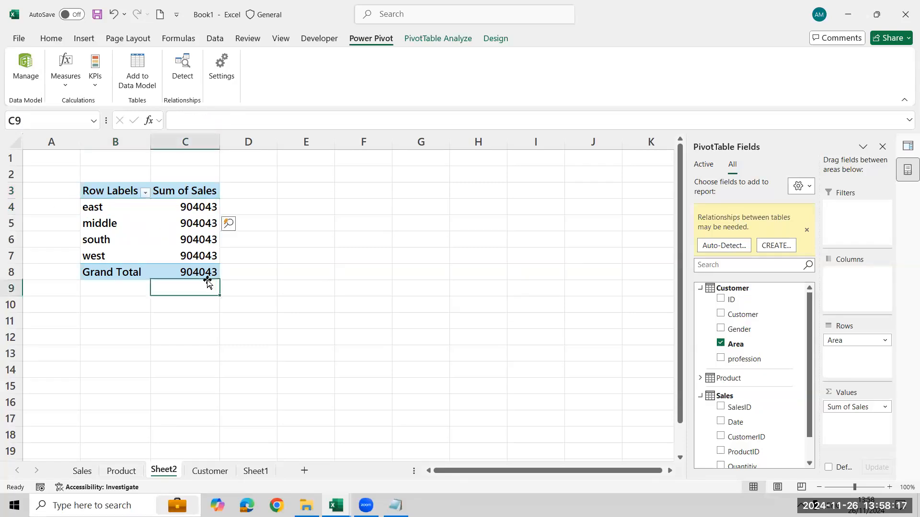
{"action": "left_click", "coordinate": [204, 269]}
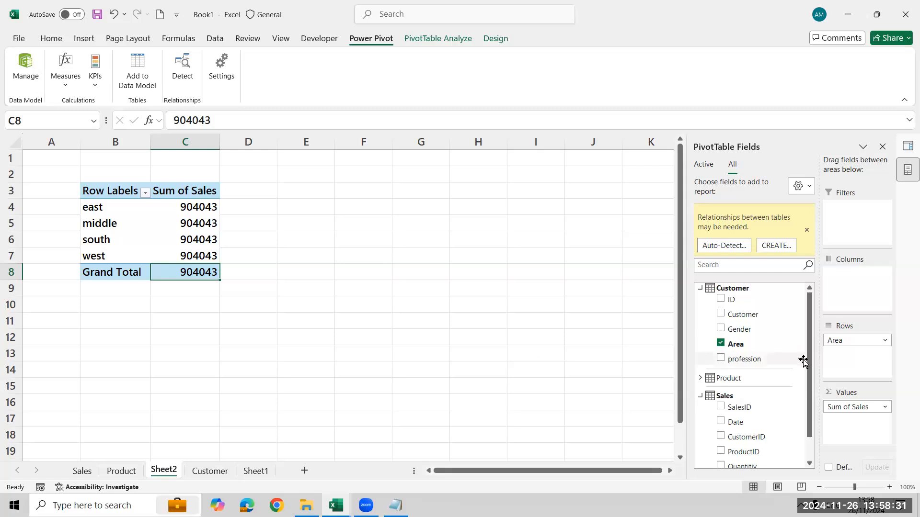
Look through the PivotTable field list and dismiss its notice that relationships between tables may be needed.
{"action": "scroll", "coordinate": [811, 386], "scroll_direction": "down", "scroll_amount": 3}
{"action": "scroll", "coordinate": [810, 386], "scroll_direction": "up", "scroll_amount": 2}
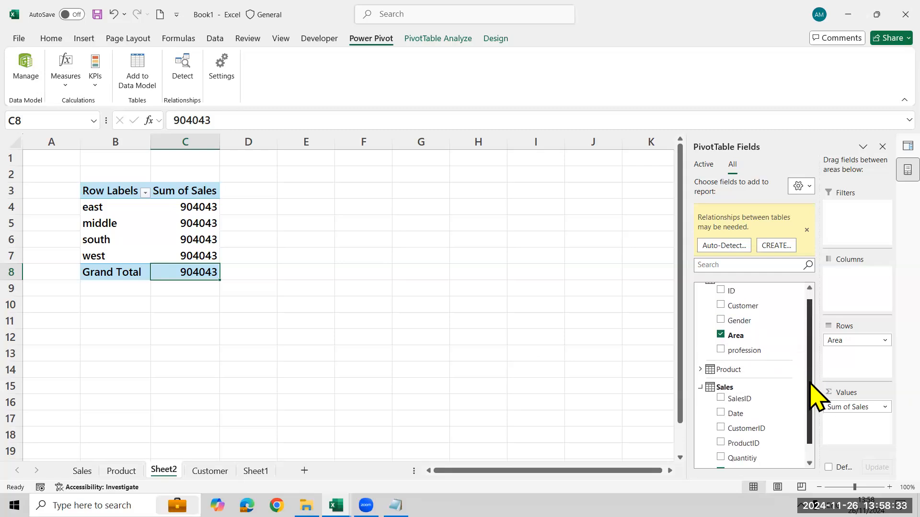
{"action": "left_click", "coordinate": [807, 230]}
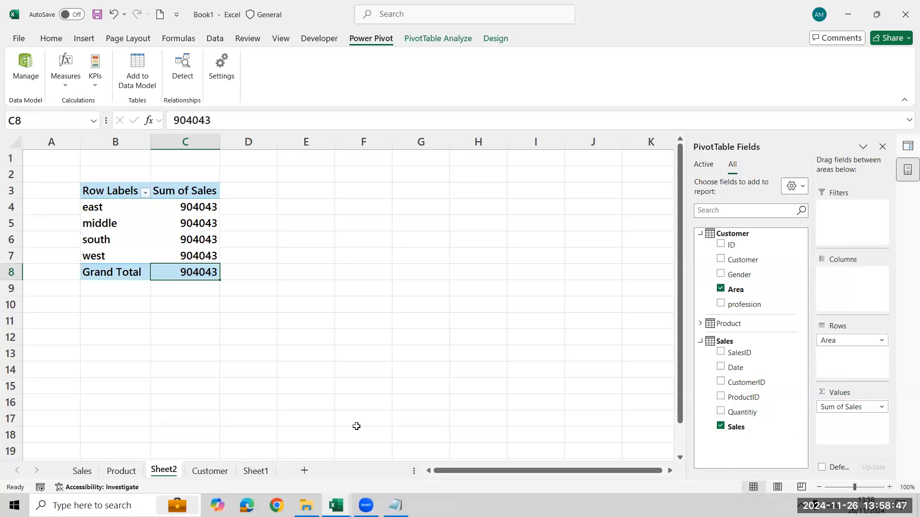
{"action": "left_click", "coordinate": [653, 98]}
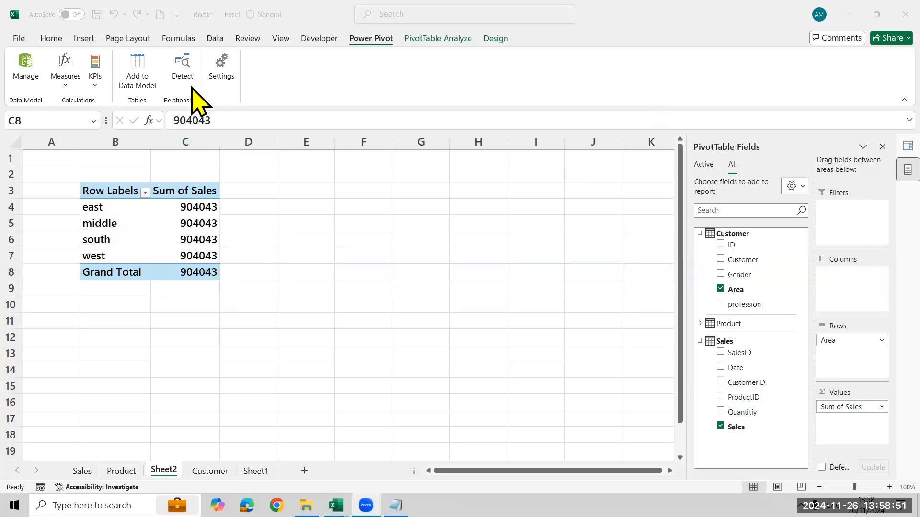
Open the Power Pivot data model and set up a new relationship matching ID in the Customer table with CustomerID in the Sales table.
{"action": "left_click", "coordinate": [367, 39]}
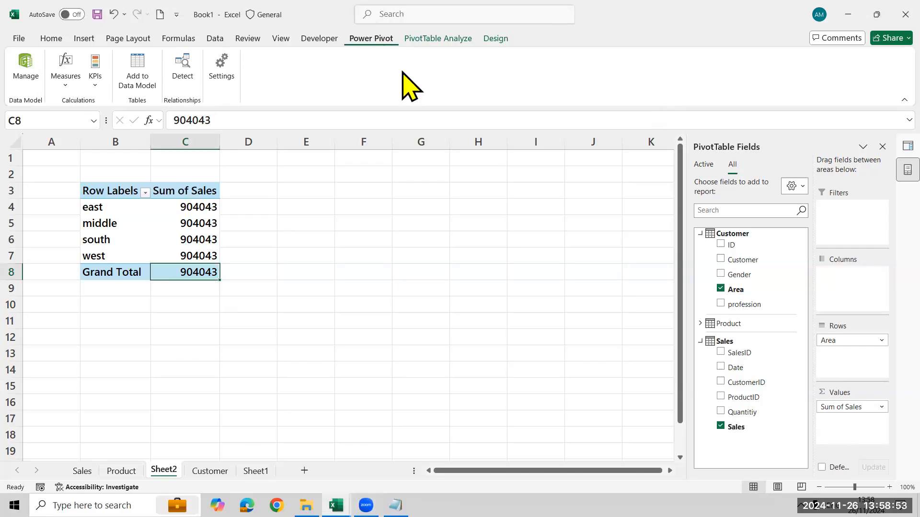
{"action": "left_click", "coordinate": [30, 72]}
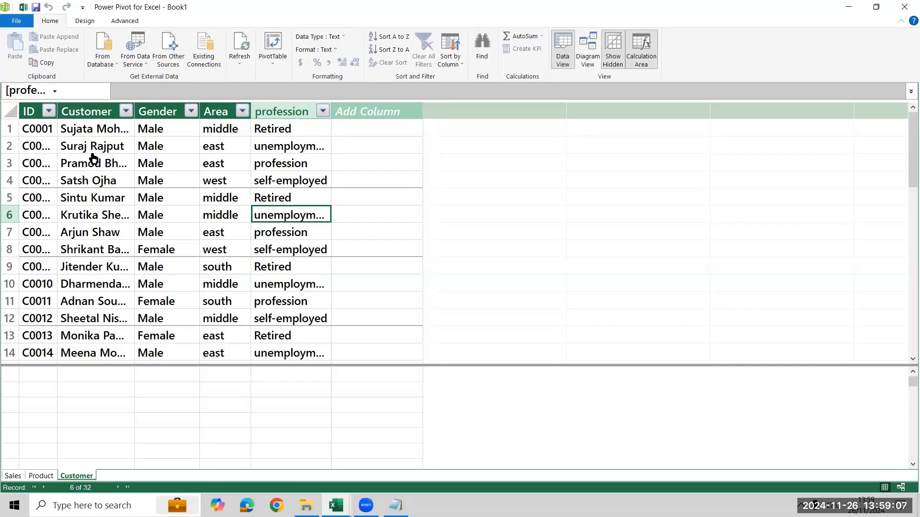
{"action": "left_click", "coordinate": [83, 21]}
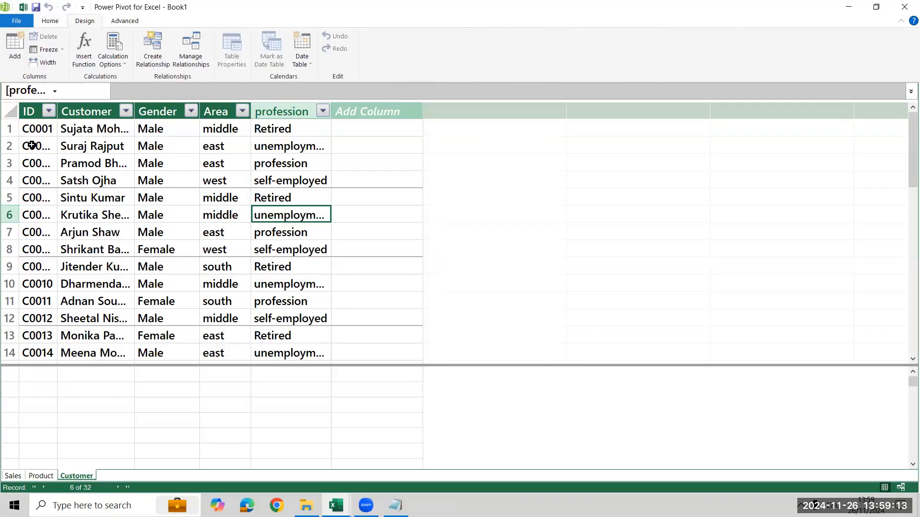
{"action": "left_click", "coordinate": [163, 76]}
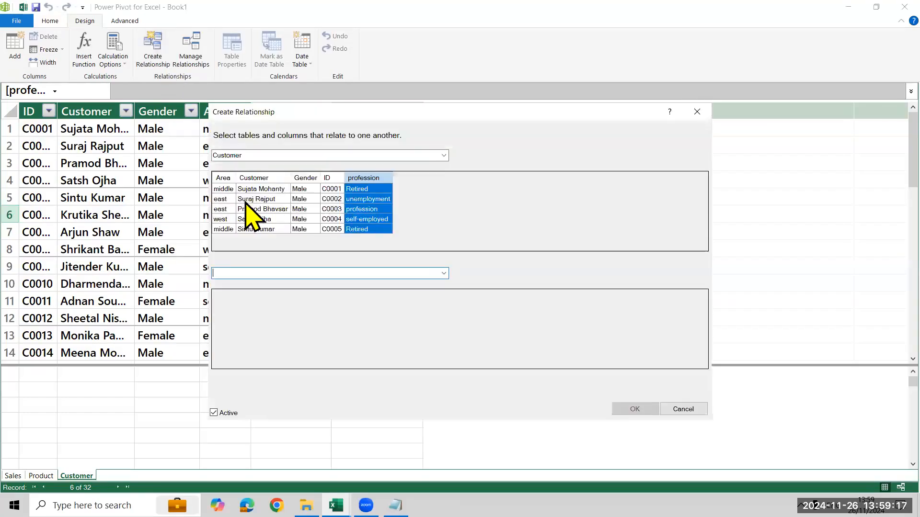
{"action": "left_click", "coordinate": [336, 154]}
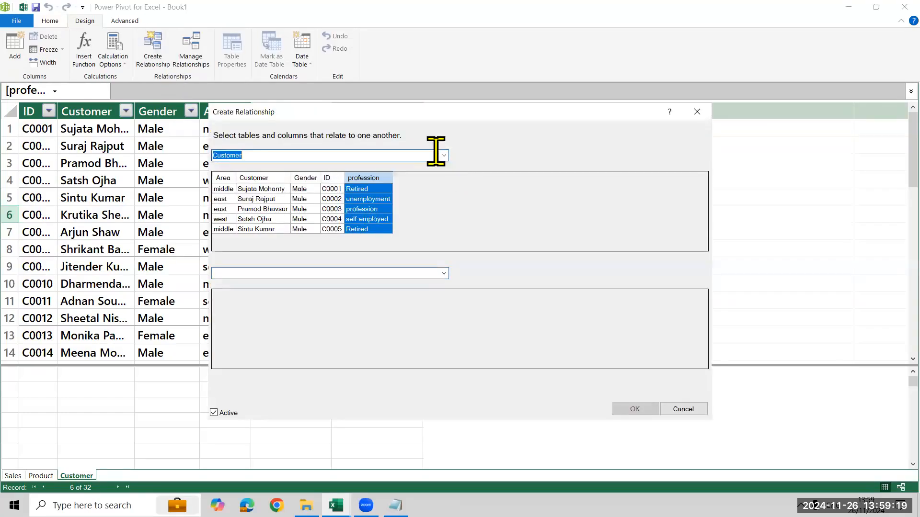
{"action": "left_click", "coordinate": [444, 156]}
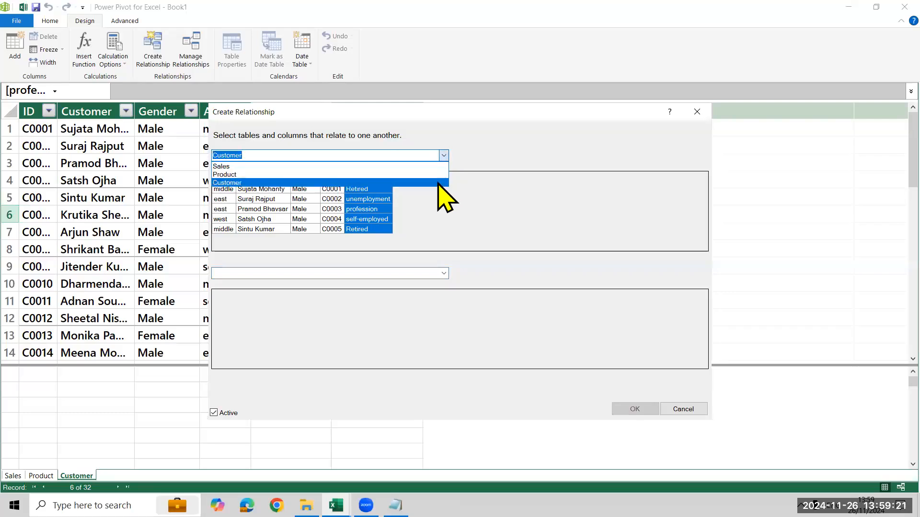
{"action": "left_click", "coordinate": [438, 183]}
{"action": "left_click", "coordinate": [433, 279]}
{"action": "left_click", "coordinate": [443, 273]}
{"action": "left_click", "coordinate": [428, 286]}
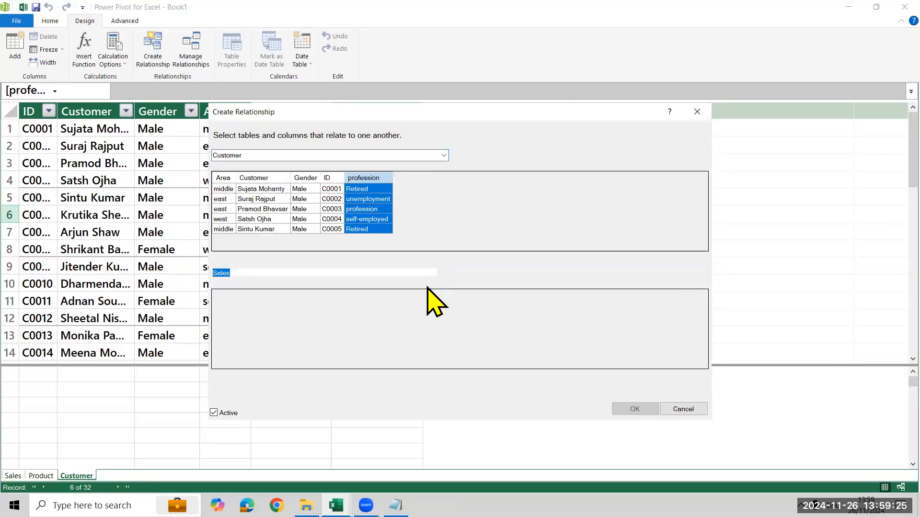
{"action": "left_click", "coordinate": [328, 182]}
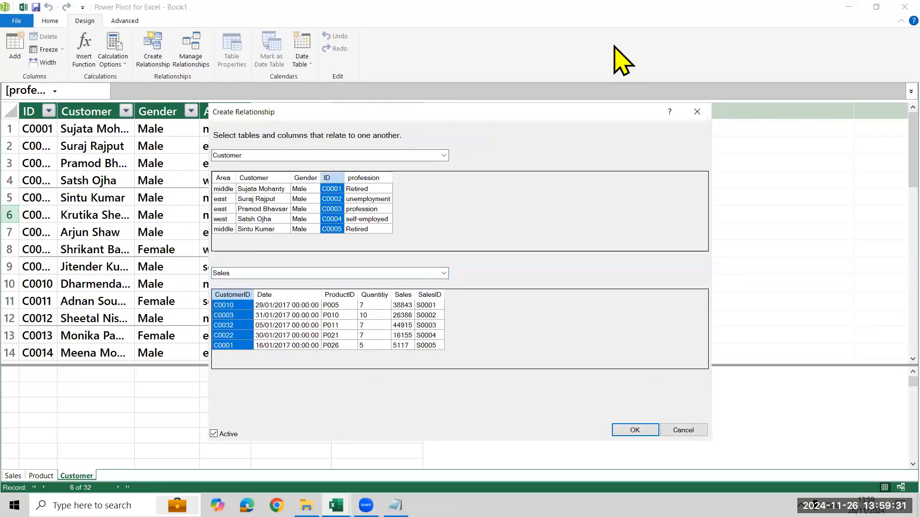
{"action": "left_click", "coordinate": [621, 74]}
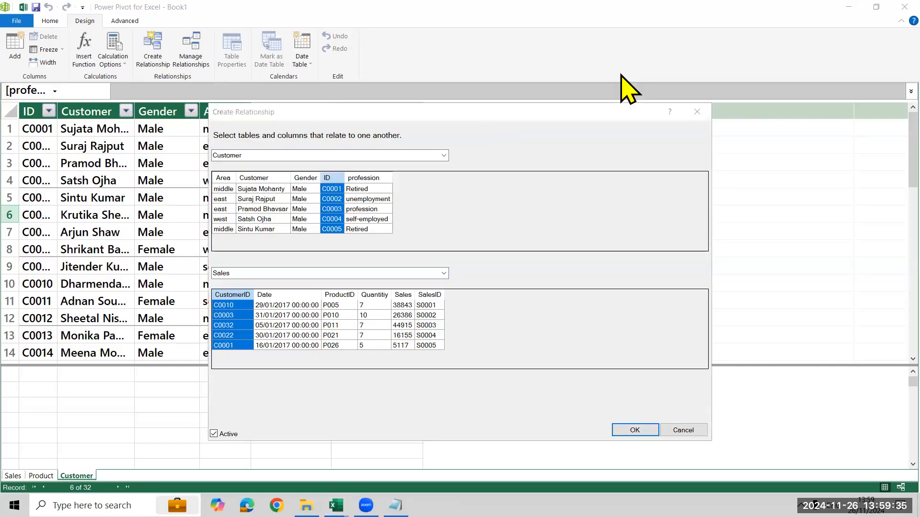
{"action": "left_click_drag", "start_coordinate": [67, 11], "coordinate": [171, 73]}
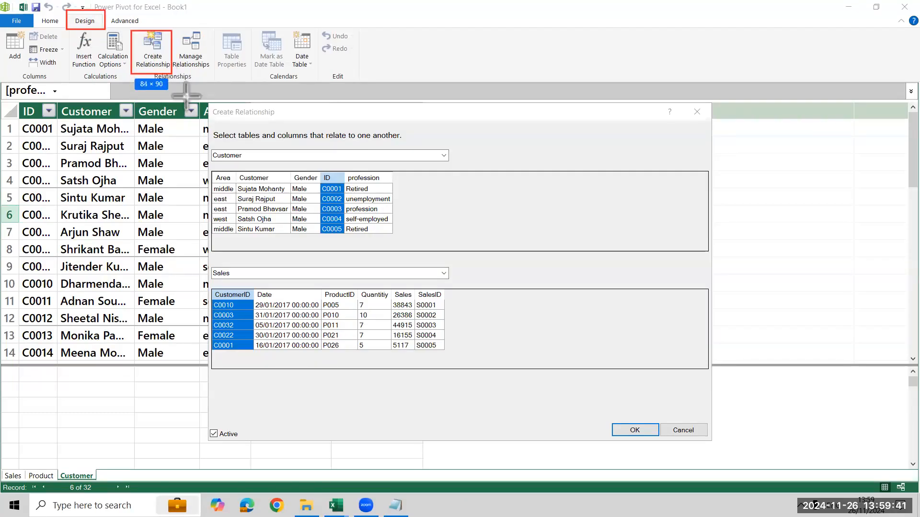
{"action": "left_click_drag", "start_coordinate": [595, 415], "coordinate": [664, 442]}
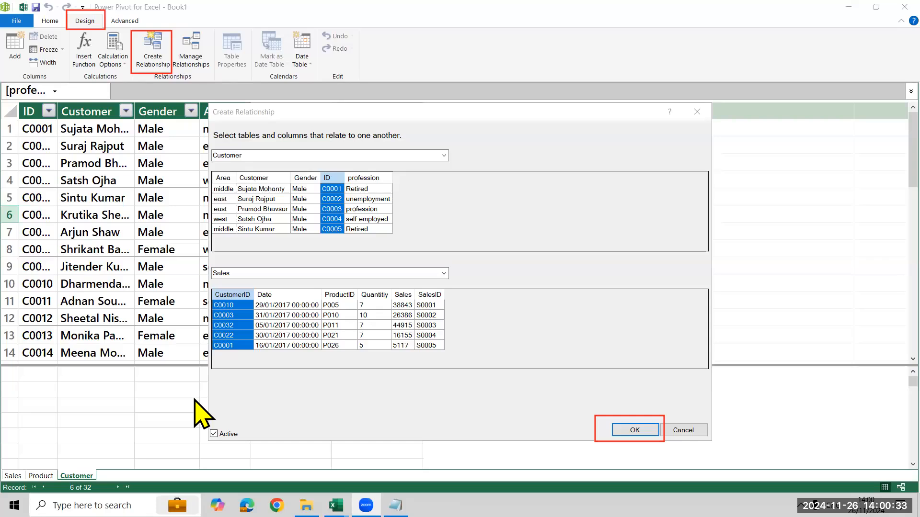
Create the configured Customer-to-Sales relationship and return to the area-wise sales PivotTable in Excel.
{"action": "left_click", "coordinate": [644, 428]}
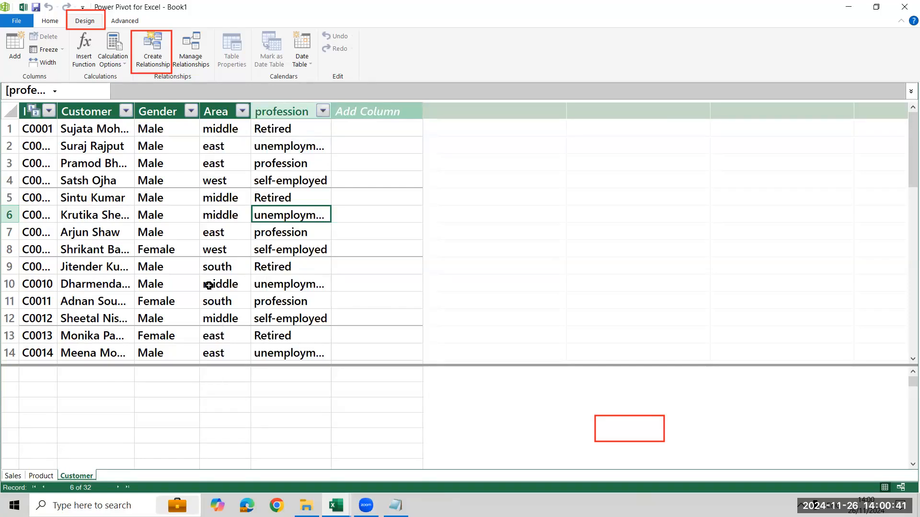
{"action": "left_click", "coordinate": [851, 7]}
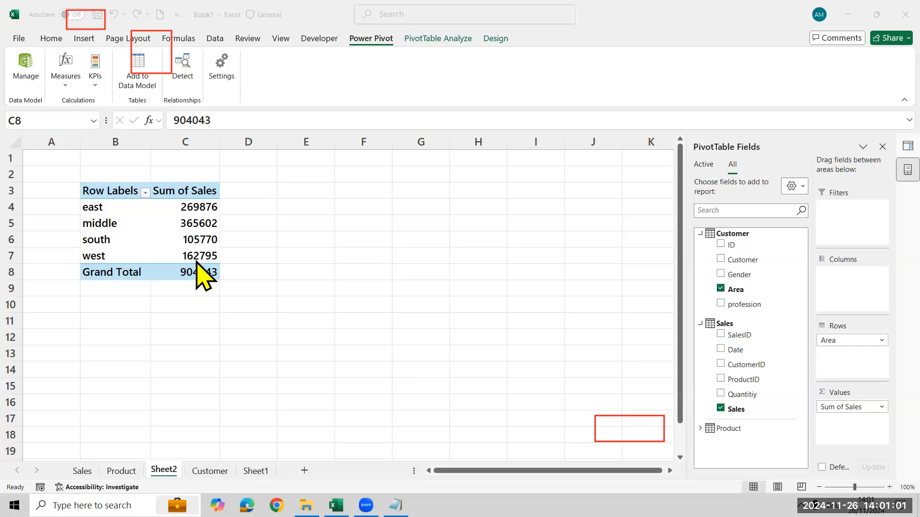
Insert a clustered column PivotChart from the area-wise sales PivotTable, and delete the chart again.
{"action": "left_click", "coordinate": [142, 235]}
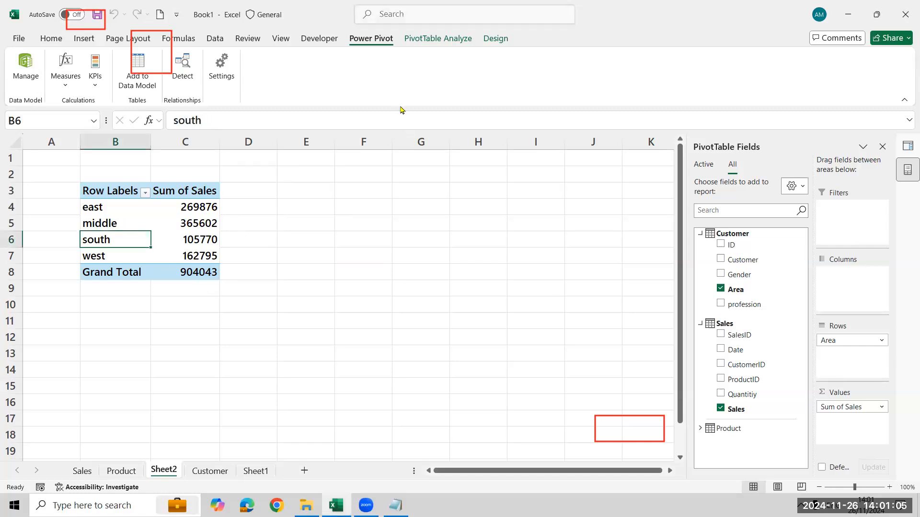
{"action": "left_click", "coordinate": [433, 47]}
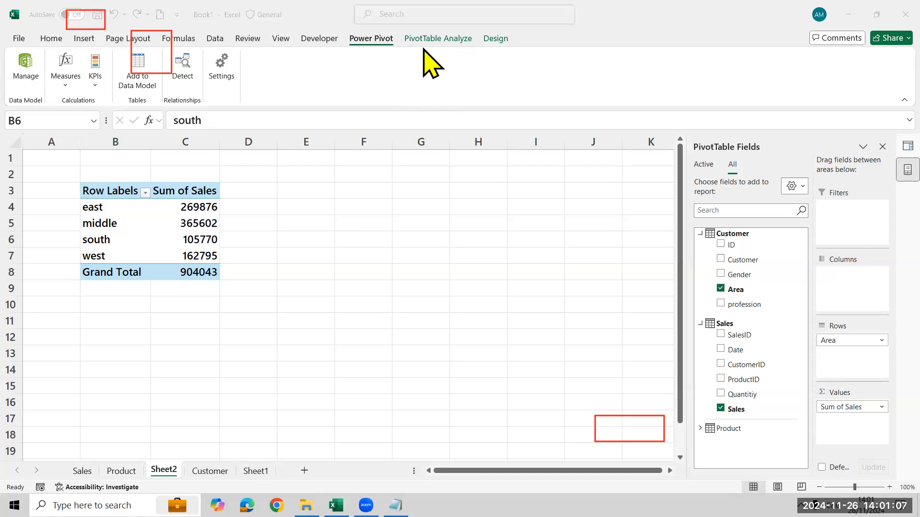
{"action": "double_click", "coordinate": [556, 2]}
{"action": "double_click", "coordinate": [868, 48]}
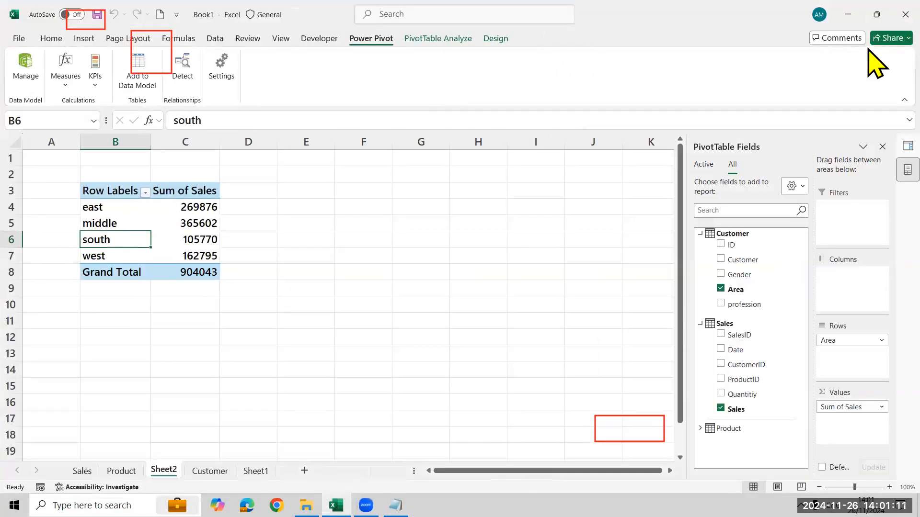
{"action": "left_click", "coordinate": [438, 38]}
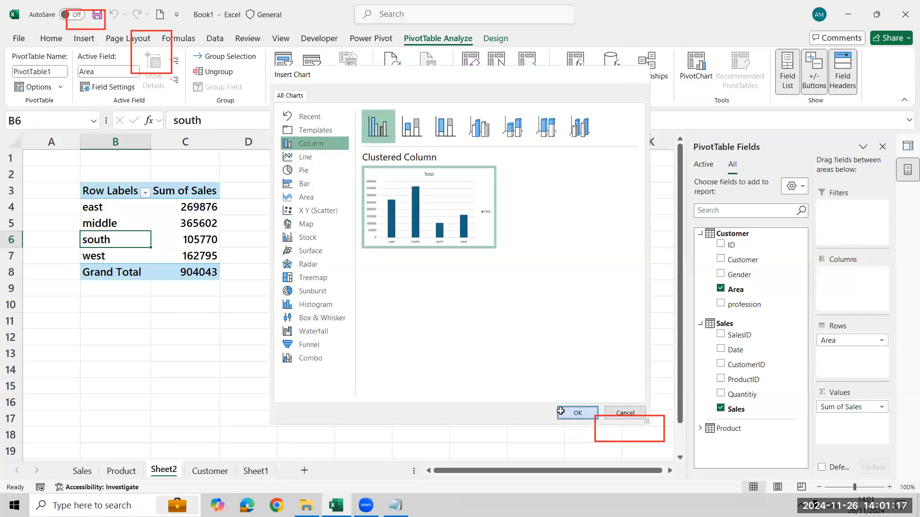
{"action": "left_click", "coordinate": [561, 411]}
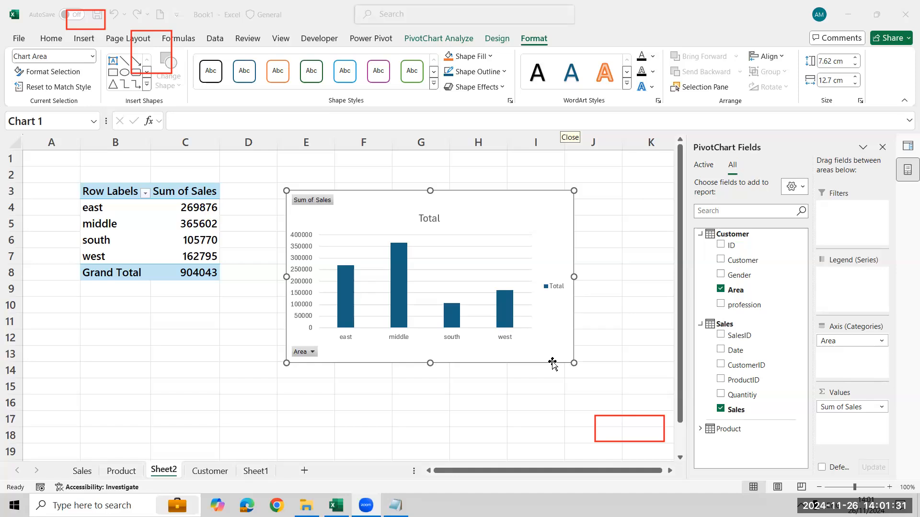
{"action": "left_click", "coordinate": [496, 212]}
{"action": "key", "text": "Delete"}
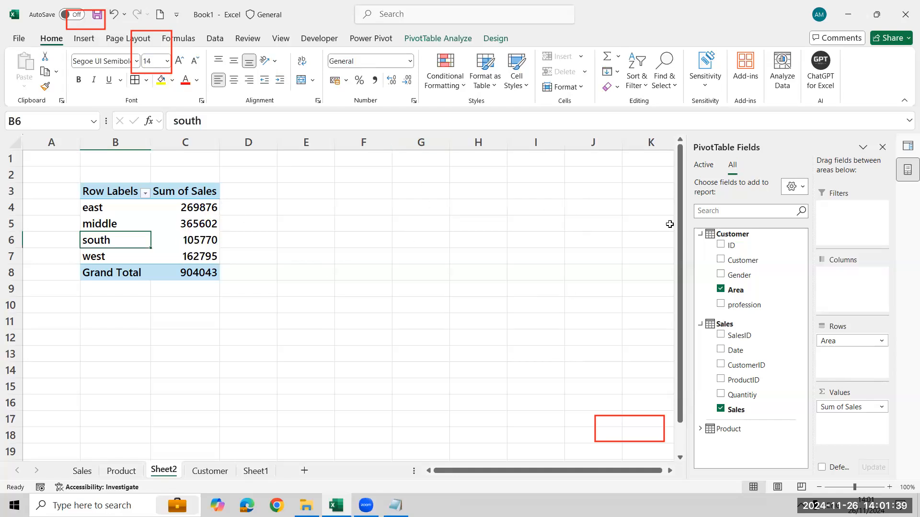
Reopen the Power Pivot data model and start another relationship pairing Customer's ID column with Sales' CustomerID column.
{"action": "left_click", "coordinate": [390, 40]}
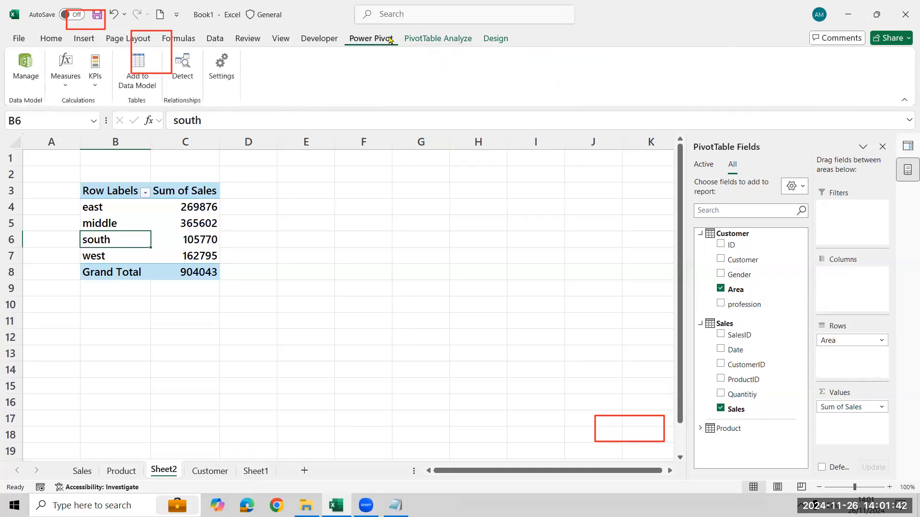
{"action": "left_click", "coordinate": [19, 75]}
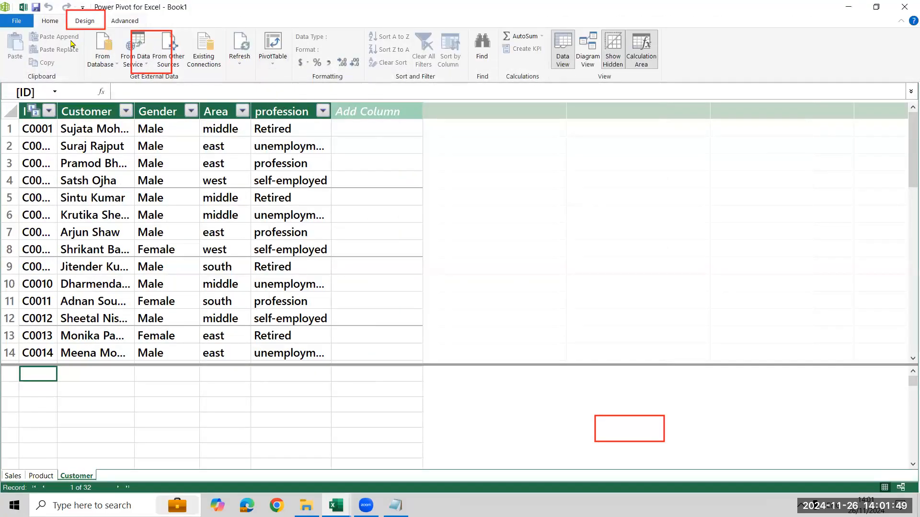
{"action": "left_click", "coordinate": [82, 22]}
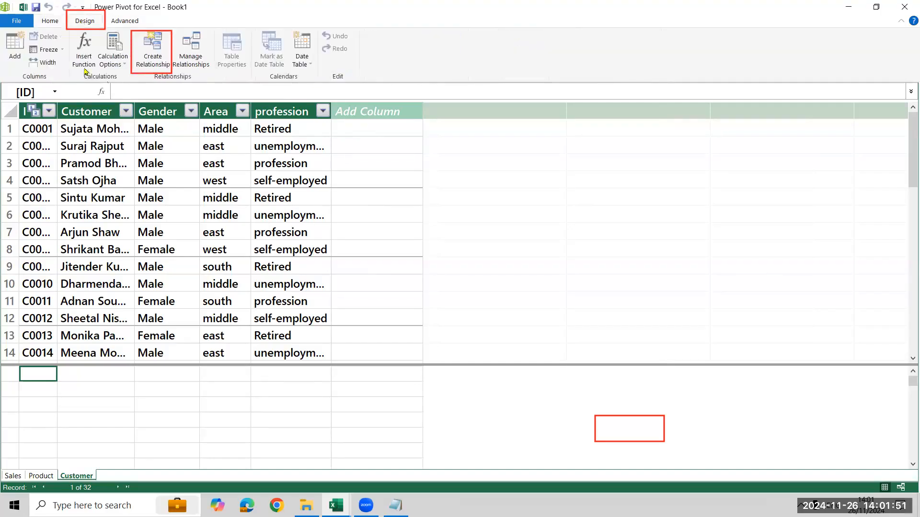
{"action": "left_click", "coordinate": [157, 66]}
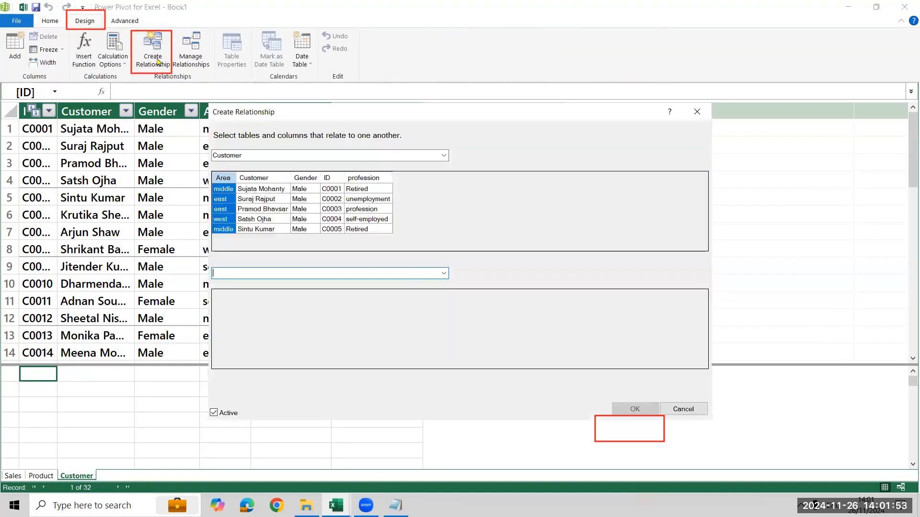
{"action": "left_click", "coordinate": [438, 275]}
{"action": "left_click", "coordinate": [432, 282]}
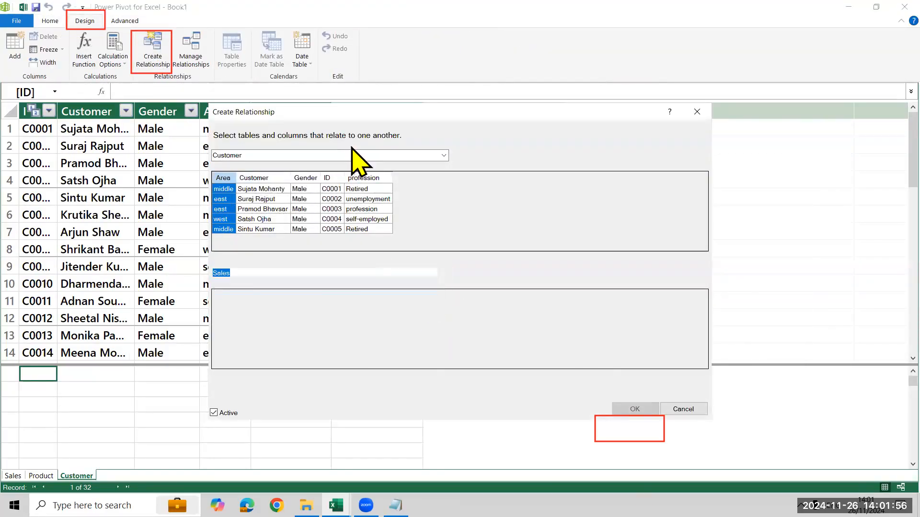
{"action": "left_click", "coordinate": [445, 156]}
{"action": "left_click", "coordinate": [413, 174]}
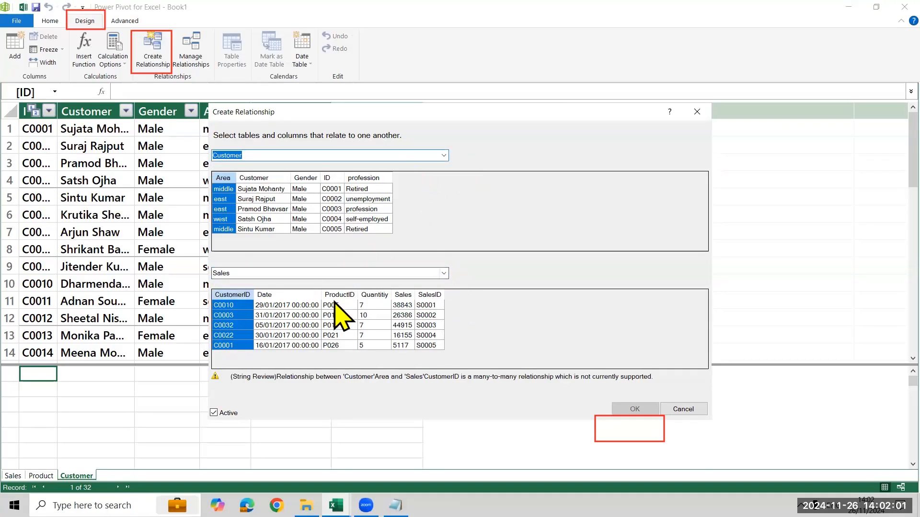
{"action": "left_click", "coordinate": [445, 273]}
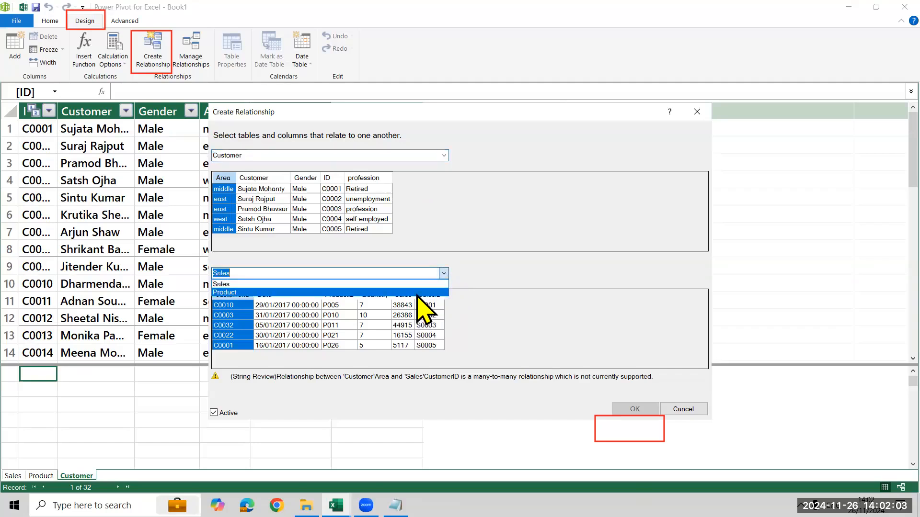
{"action": "left_click", "coordinate": [410, 283]}
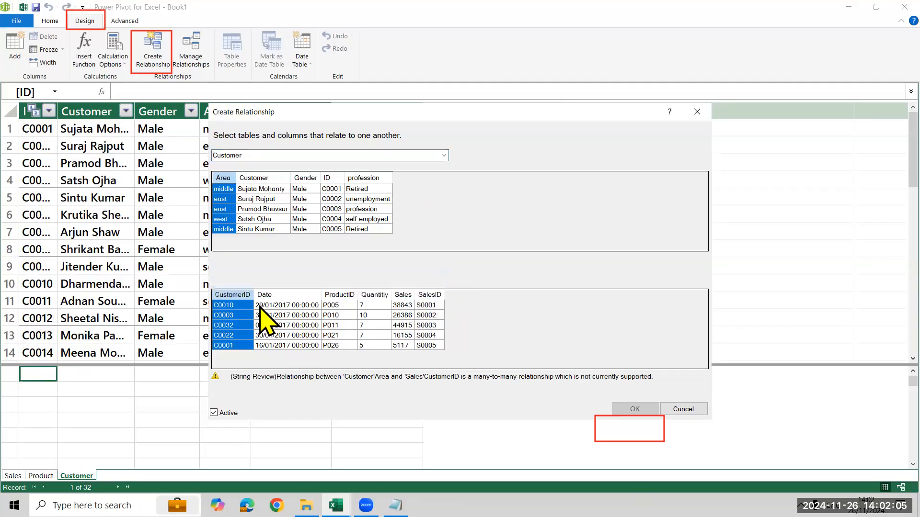
{"action": "left_click", "coordinate": [332, 192]}
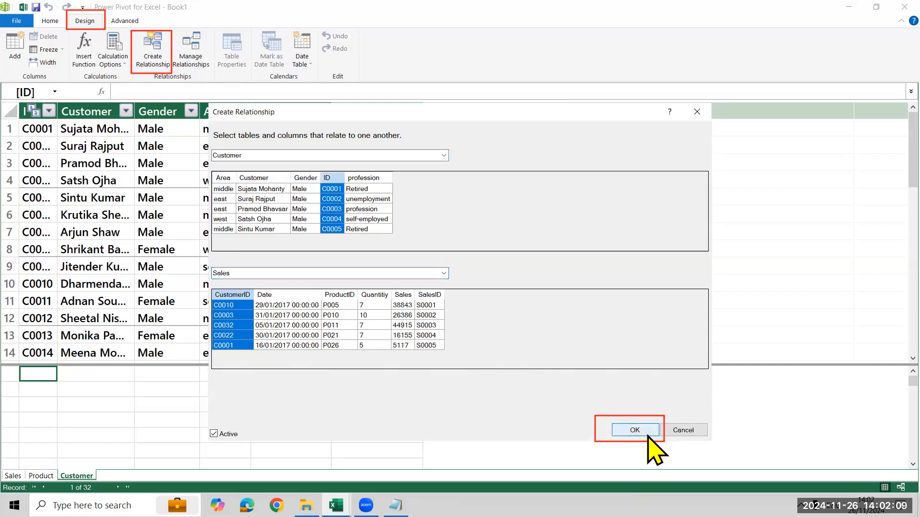
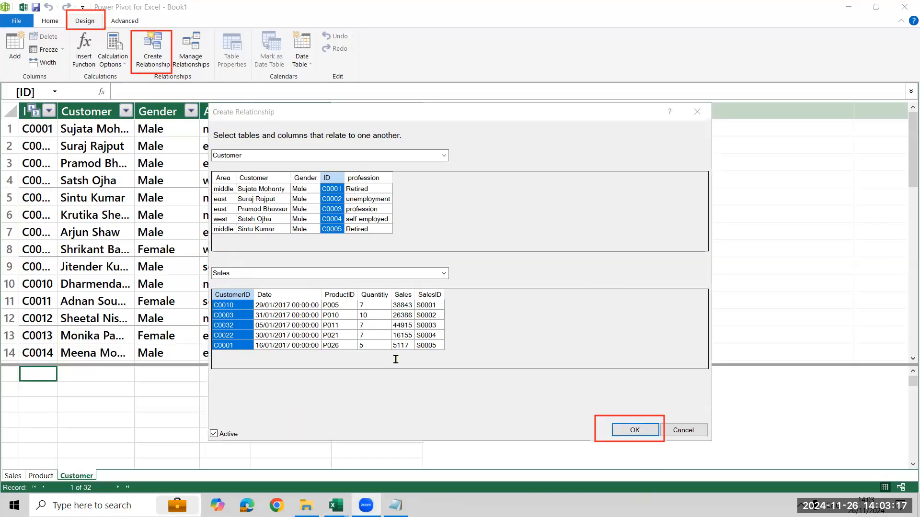
Try to create the Customer ID to Sales CustomerID relationship again, and close the Power Pivot window.
{"action": "left_click", "coordinate": [635, 430]}
{"action": "left_click", "coordinate": [647, 293]}
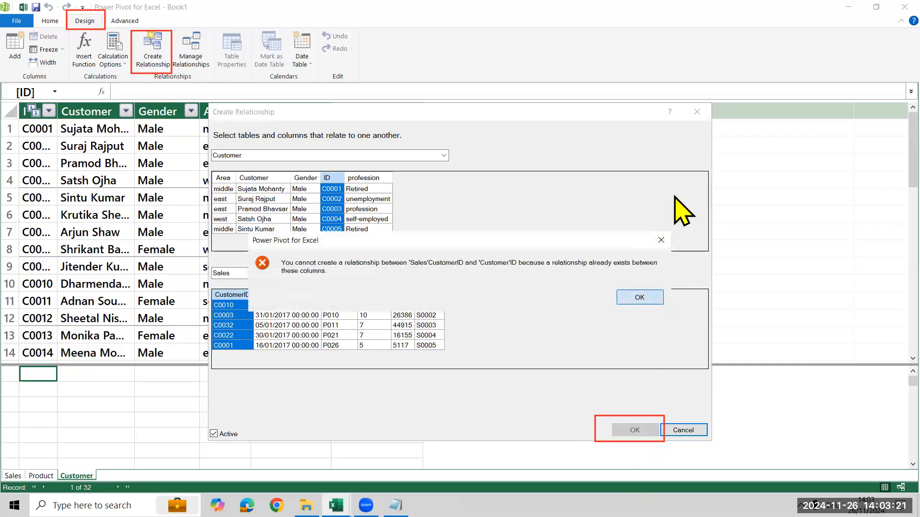
{"action": "left_click", "coordinate": [700, 111]}
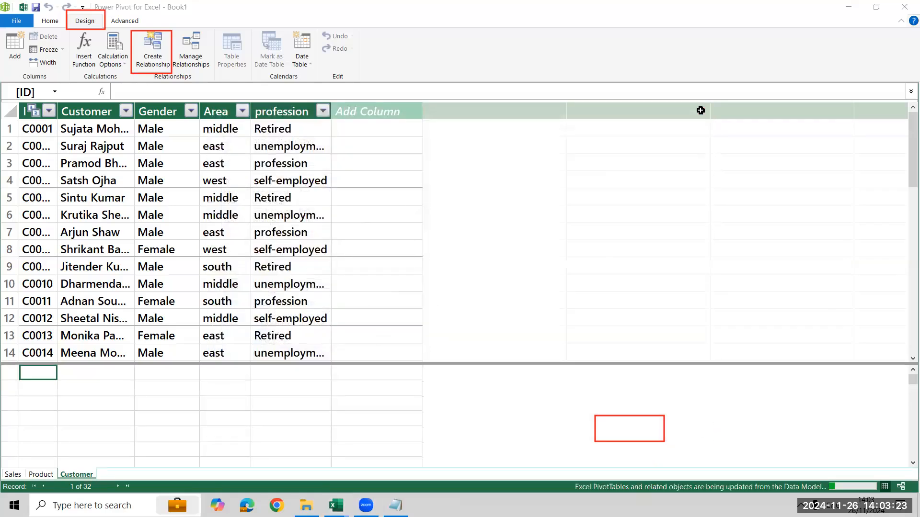
{"action": "left_click", "coordinate": [904, 7]}
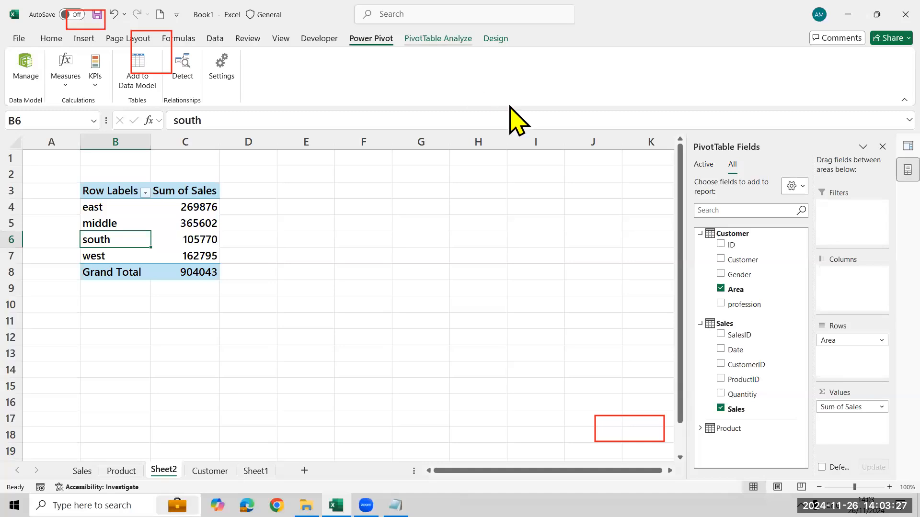
Insert a clustered bar PivotChart from the area-wise sales PivotTable and place it beside the table.
{"action": "left_click", "coordinate": [695, 77]}
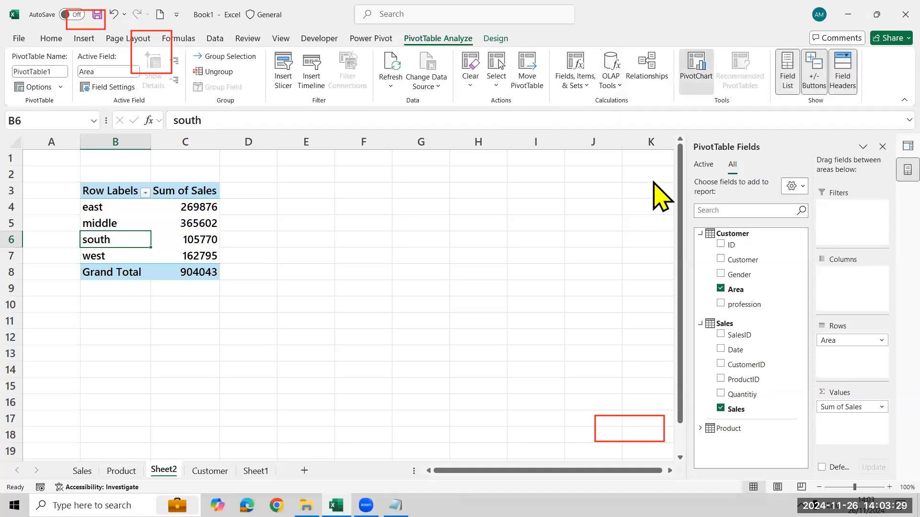
{"action": "left_click", "coordinate": [307, 169]}
{"action": "left_click", "coordinate": [309, 158]}
{"action": "left_click", "coordinate": [311, 171]}
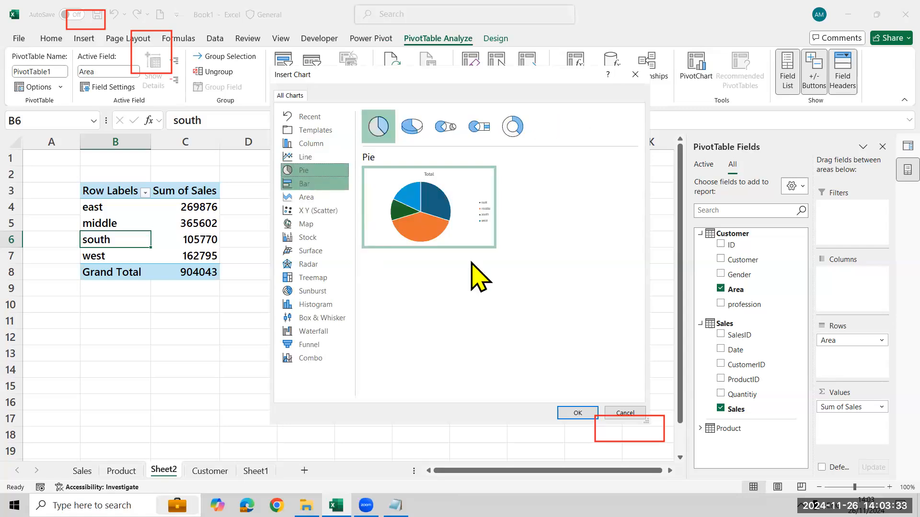
{"action": "key", "text": "Down"}
{"action": "left_click", "coordinate": [589, 418]}
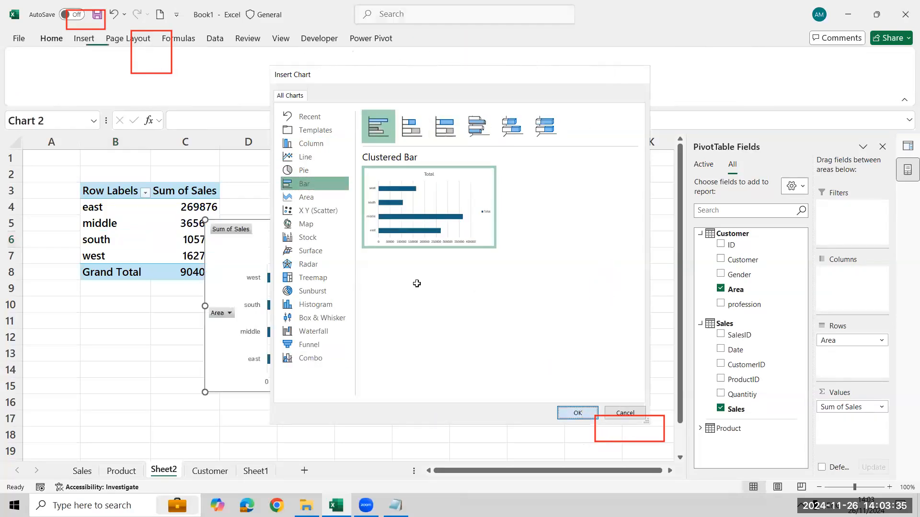
{"action": "left_click_drag", "start_coordinate": [453, 229], "coordinate": [545, 203]}
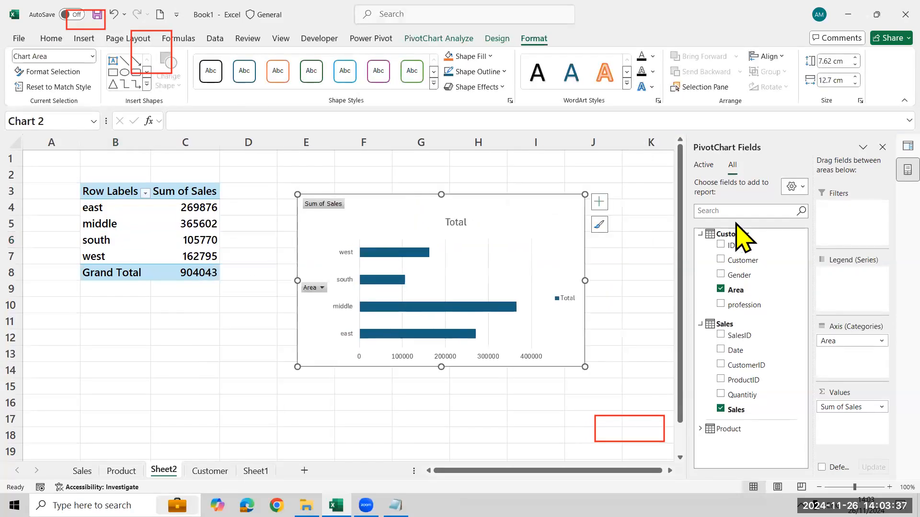
Save the workbook as Power Pivot Test in the Excel MH 12 PM folder on the Desktop.
{"action": "left_click", "coordinate": [231, 283]}
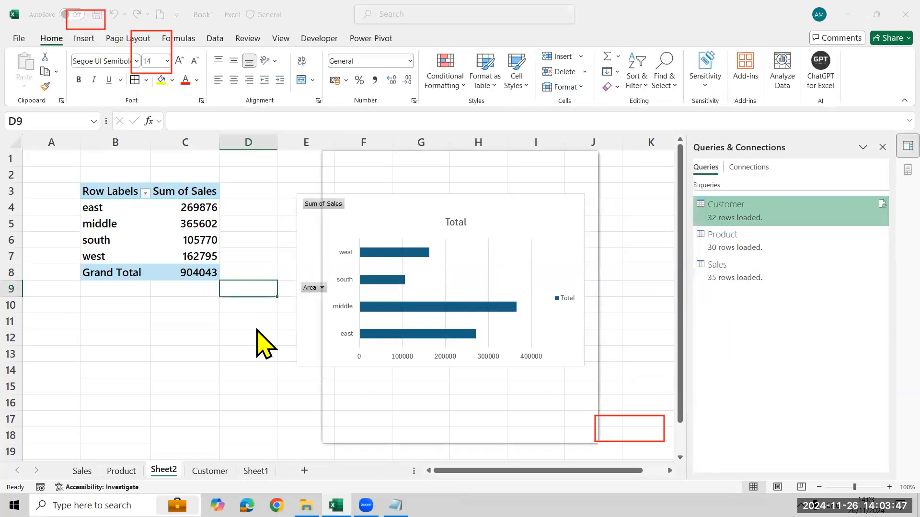
{"action": "key", "text": "ctrl+s"}
{"action": "key", "text": "Tab"}
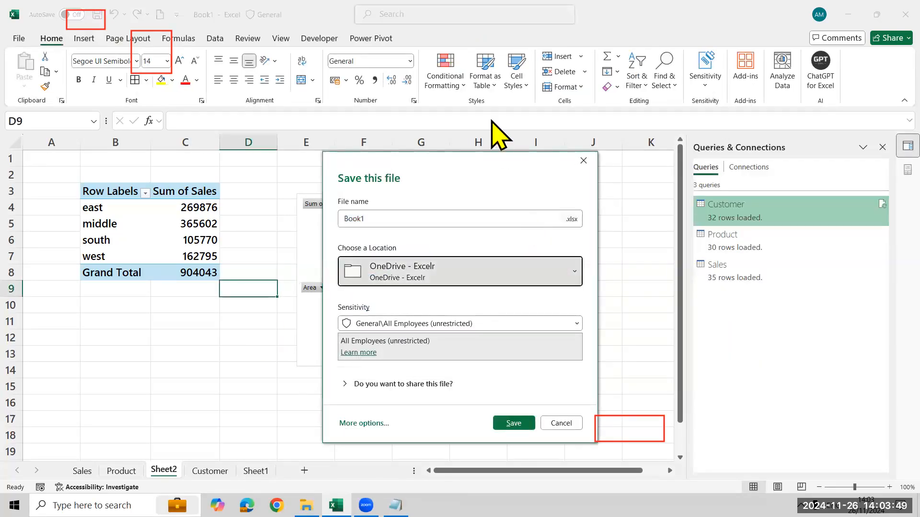
{"action": "left_click", "coordinate": [487, 99]}
{"action": "left_click", "coordinate": [453, 221]}
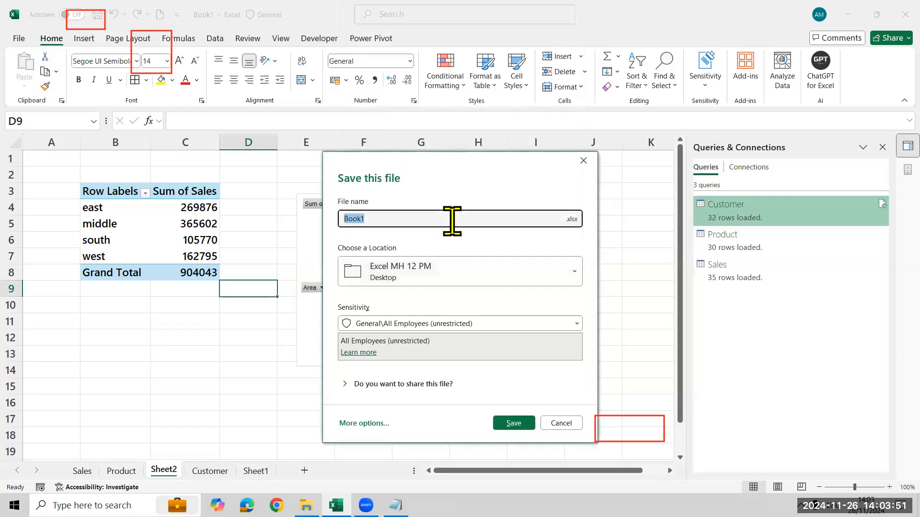
{"action": "type", "text": "Power Pivot Da"}
{"action": "key", "text": "BackSpace"}
{"action": "key", "text": "BackSpace"}
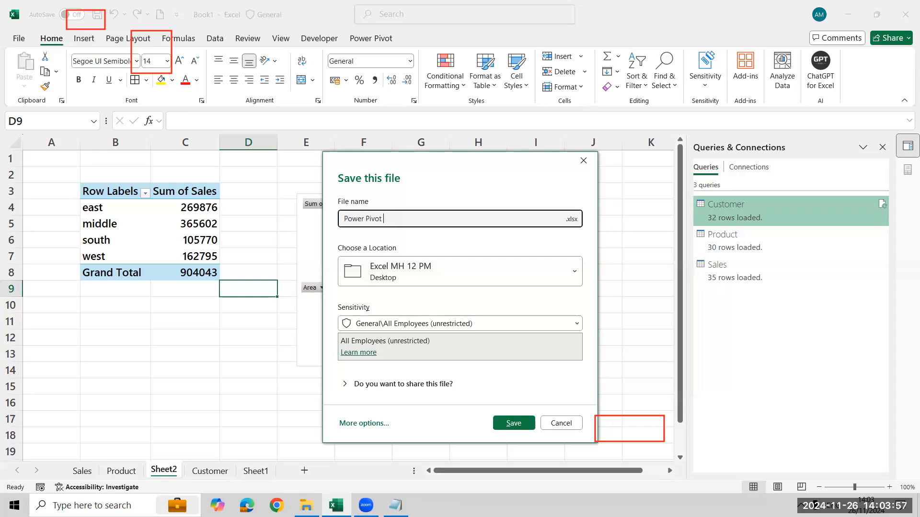
{"action": "type", "text": "Test"}
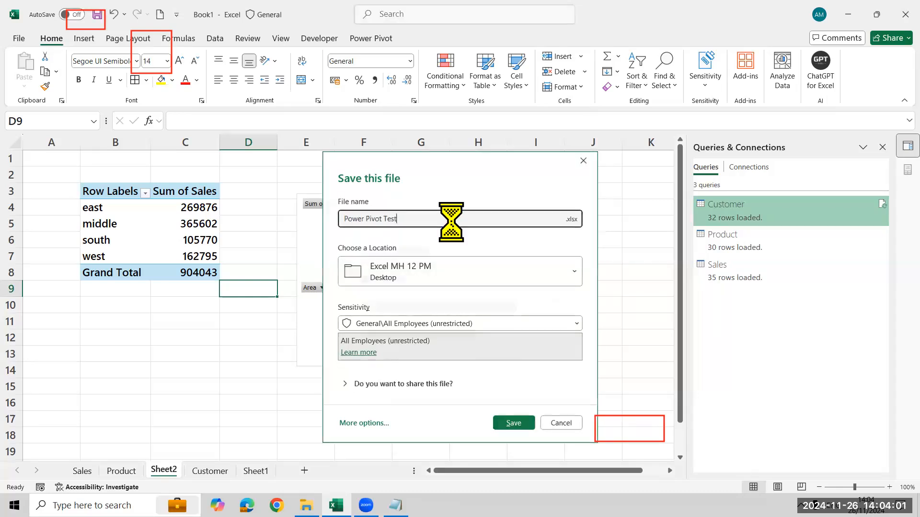
{"action": "key", "text": "Return"}
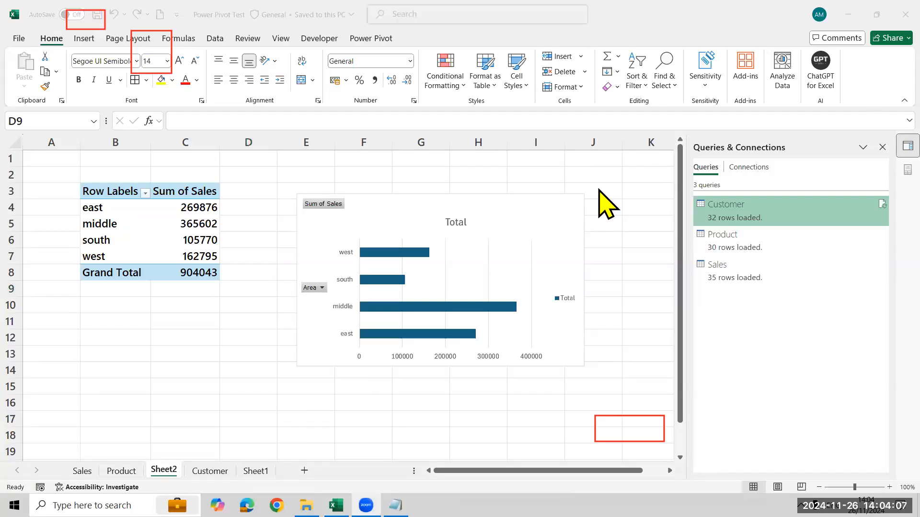
Close the Excel workbook, the Notepad note without saving it, and the File Explorer window.
{"action": "left_click", "coordinate": [440, 207]}
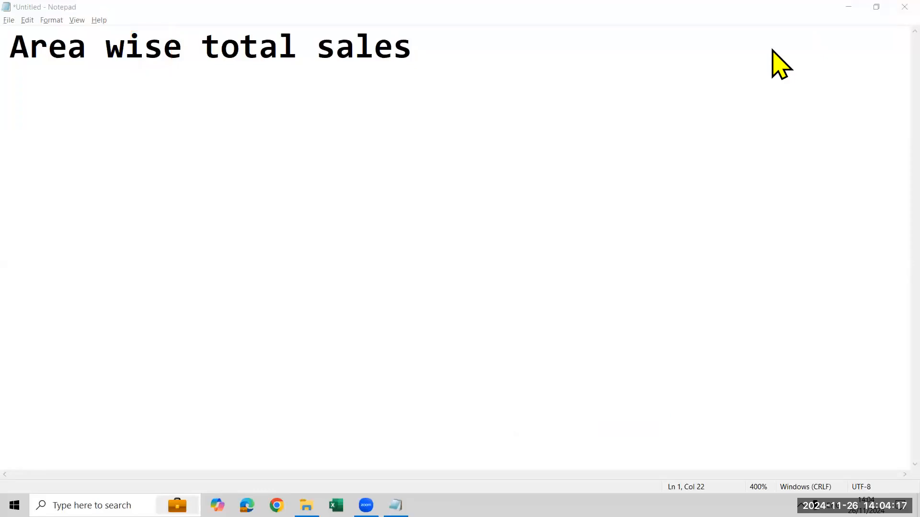
{"action": "key", "text": "alt+F4"}
{"action": "left_click", "coordinate": [487, 256]}
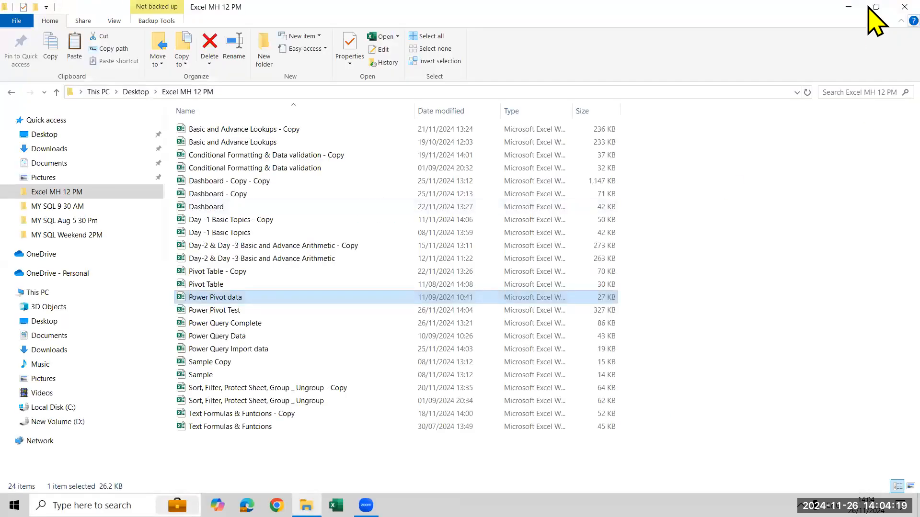
{"action": "key", "text": "alt+F4"}
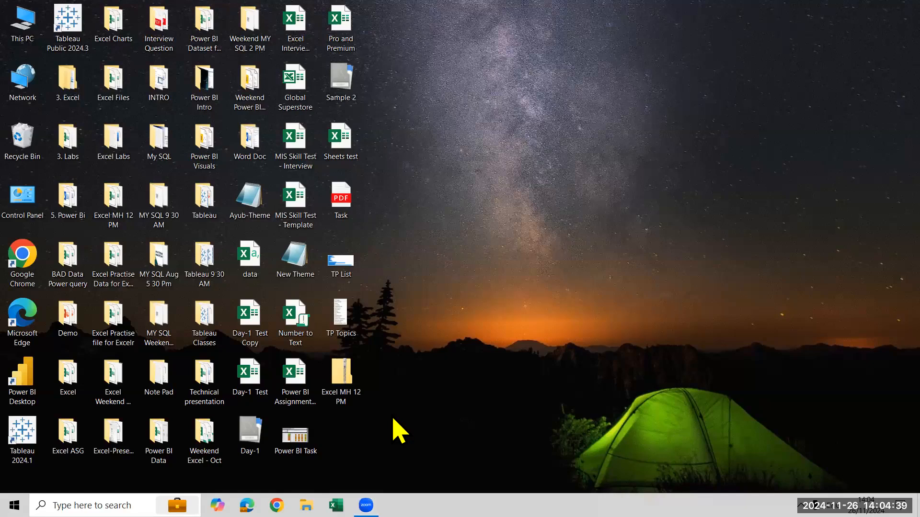
Browse to the Desktop in Zoom's file upload dialog and delete the old zipped Excel MH 12 PM archive from the desktop.
{"action": "left_click", "coordinate": [592, 305]}
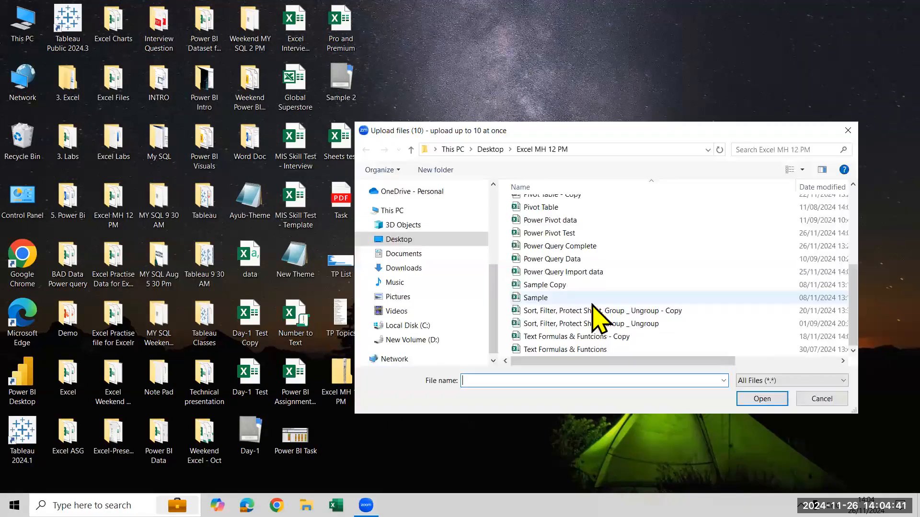
{"action": "left_click", "coordinate": [490, 149]}
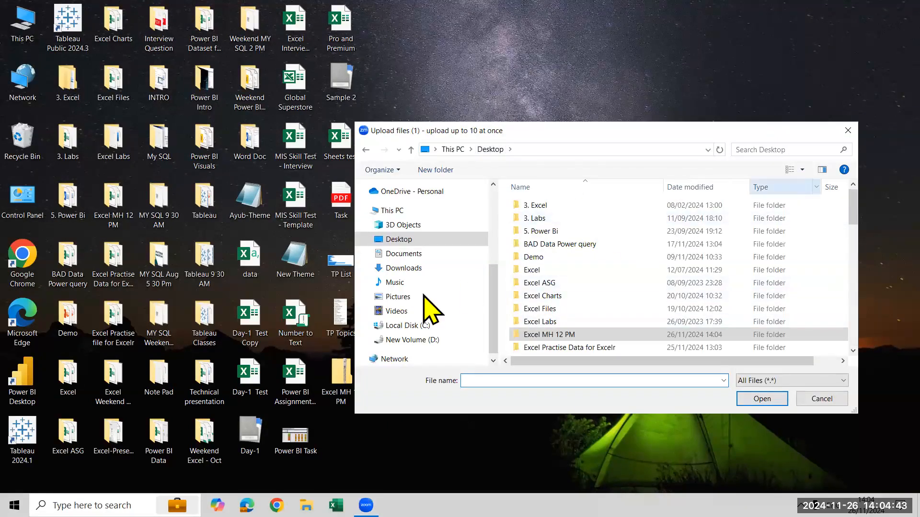
{"action": "left_click", "coordinate": [339, 394]}
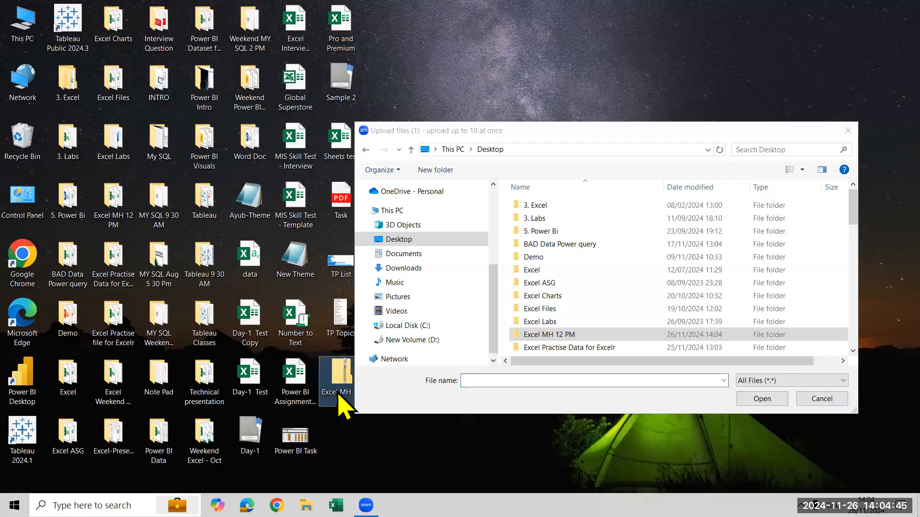
{"action": "key", "text": "Delete"}
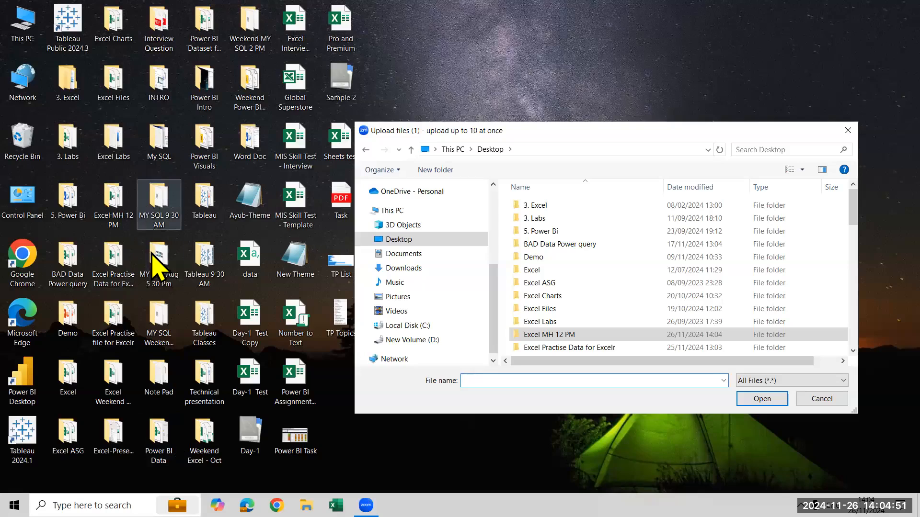
Compress the Excel MH 12 PM desktop folder into a zip archive with the same name, and close the upload dialog.
{"action": "right_click", "coordinate": [111, 208]}
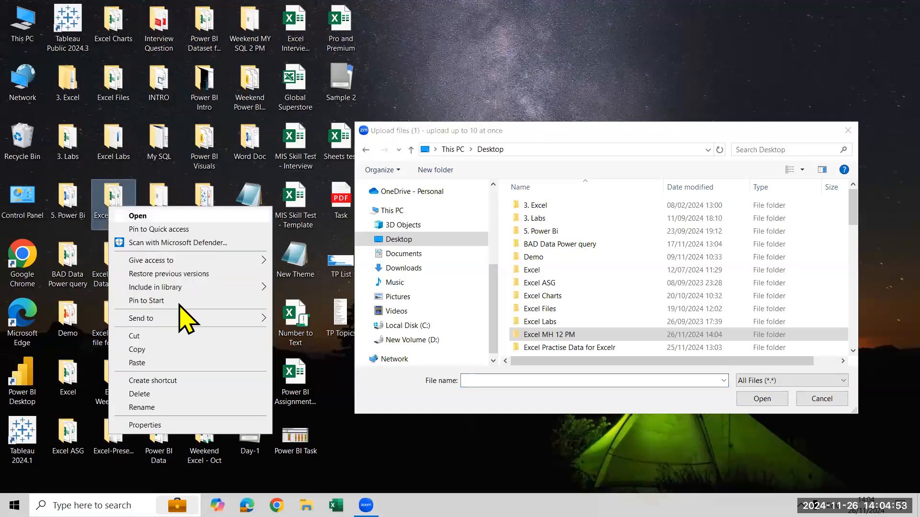
{"action": "mouse_move", "coordinate": [184, 319]}
{"action": "left_click", "coordinate": [292, 336]}
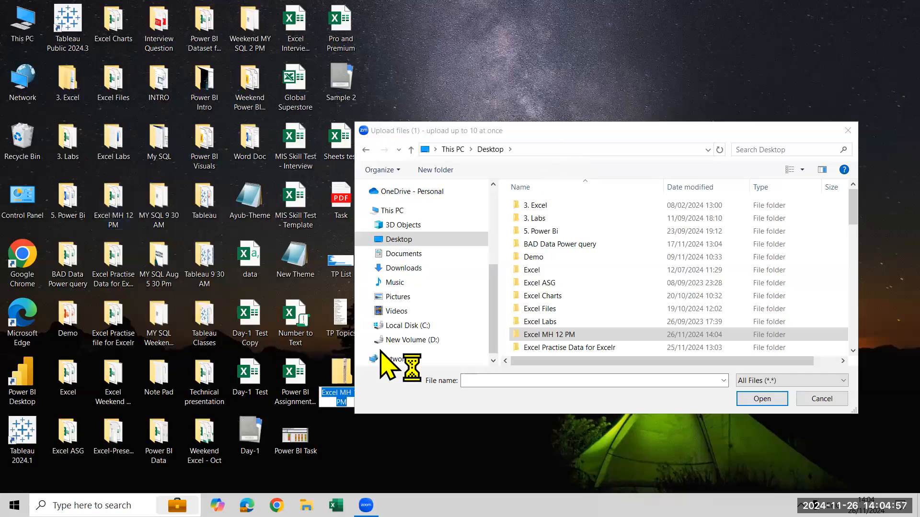
{"action": "key", "text": "Return"}
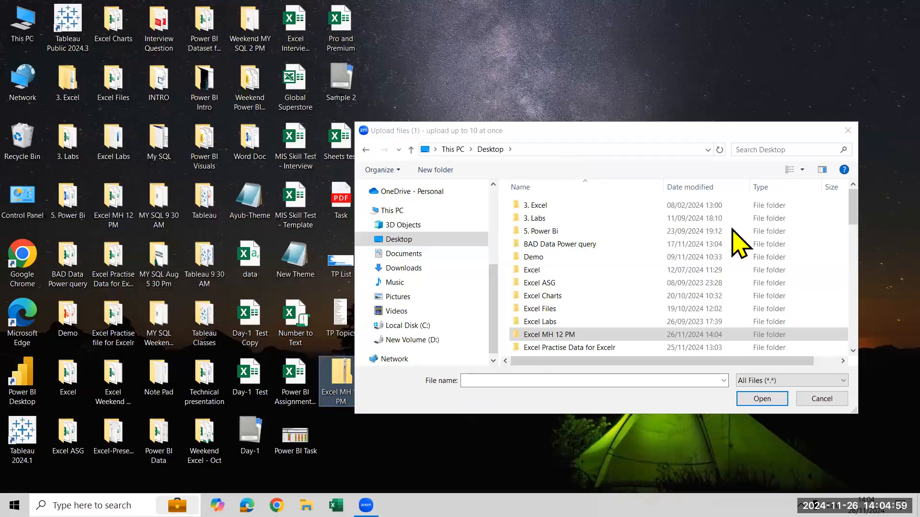
{"action": "left_click", "coordinate": [847, 134]}
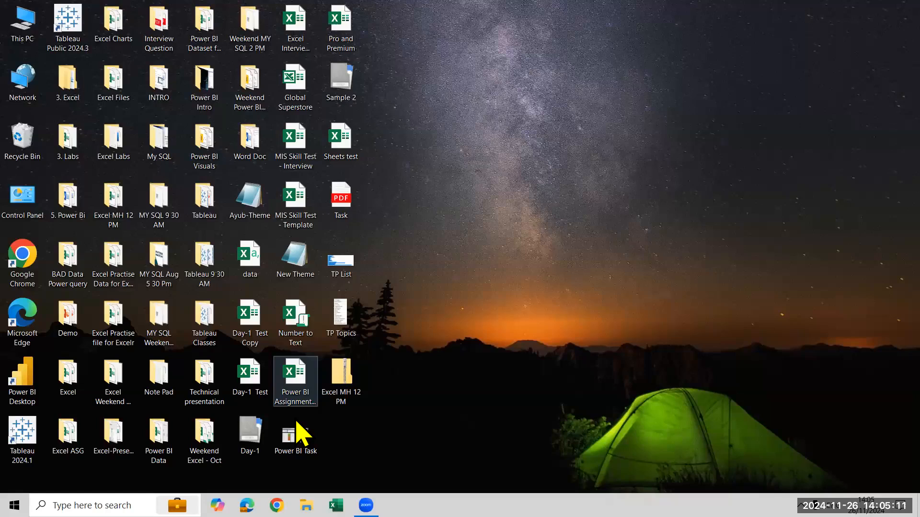
Open Book1's Power Pivot data model, check which relationship commands are available for the Sales table, and close the window.
{"action": "left_click", "coordinate": [581, 165]}
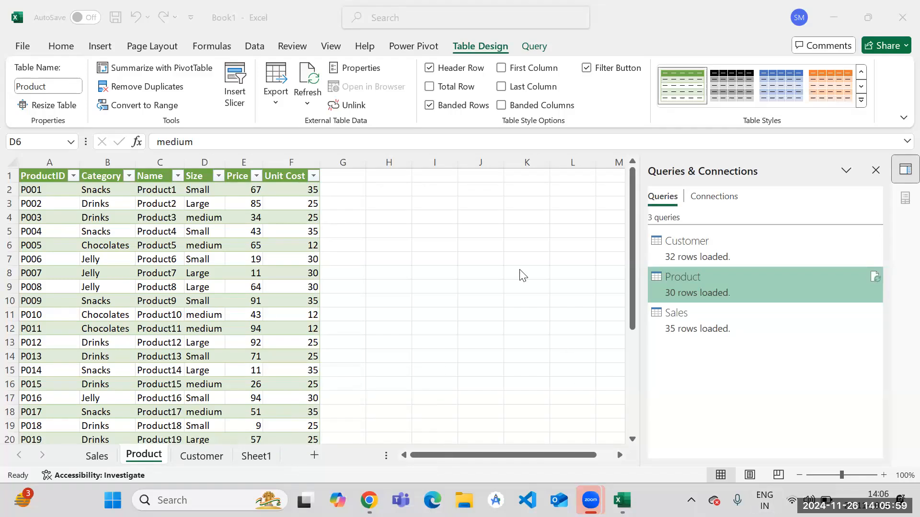
{"action": "left_click", "coordinate": [168, 249]}
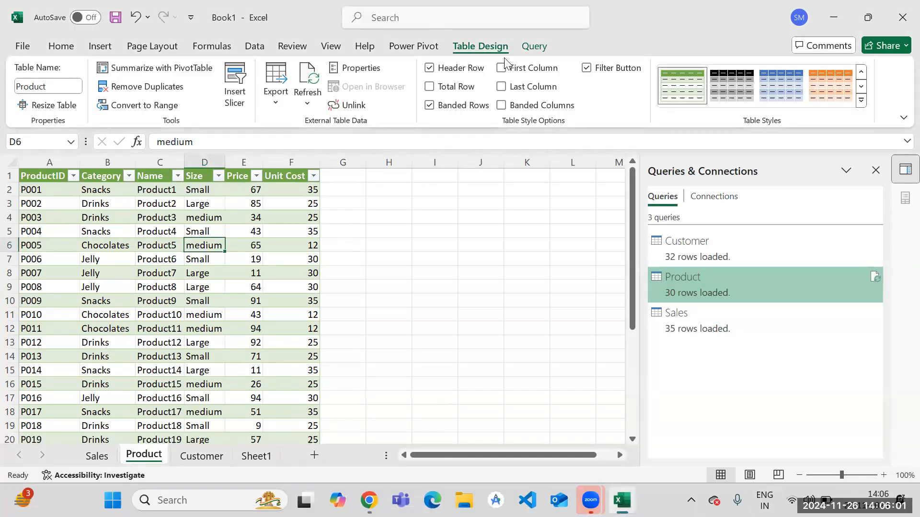
{"action": "left_click", "coordinate": [408, 47]}
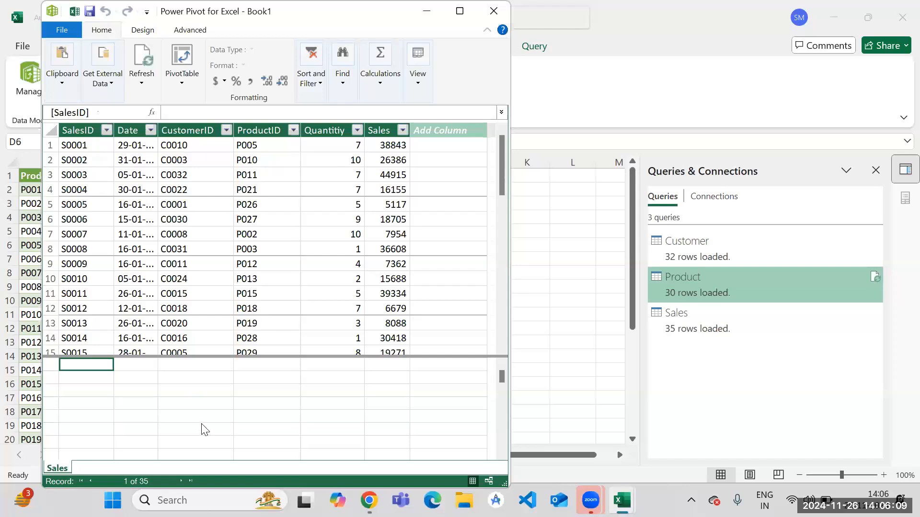
{"action": "left_click", "coordinate": [143, 30]}
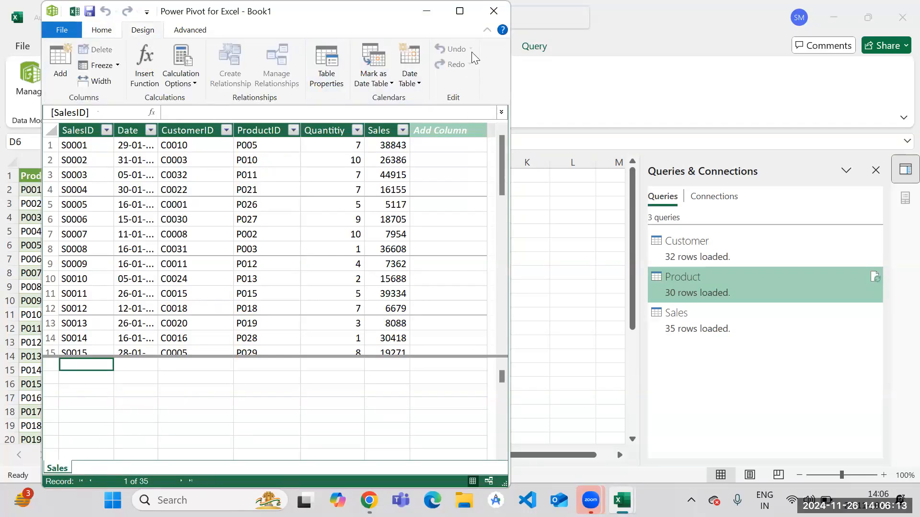
{"action": "left_click", "coordinate": [494, 10]}
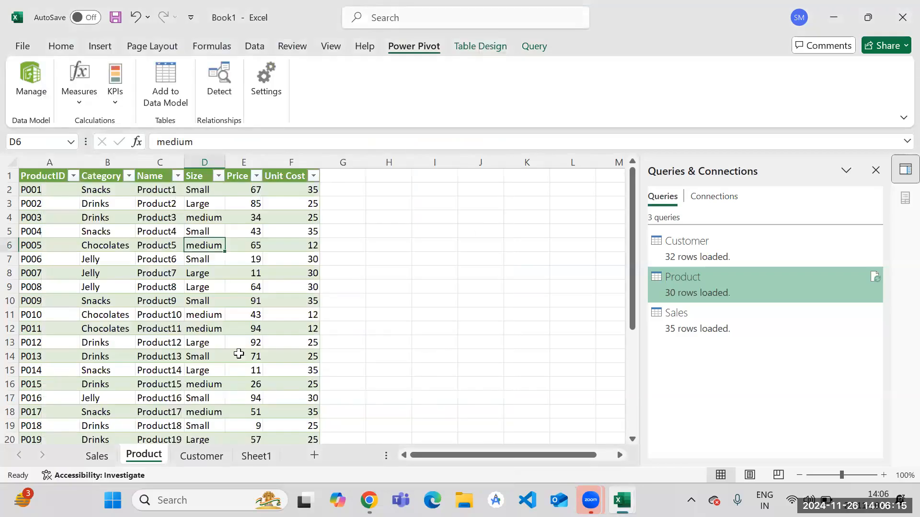
Change the Product query's load destination to a PivotTable Report on a new worksheet, accepting the deletion of its existing table.
{"action": "right_click", "coordinate": [178, 259]}
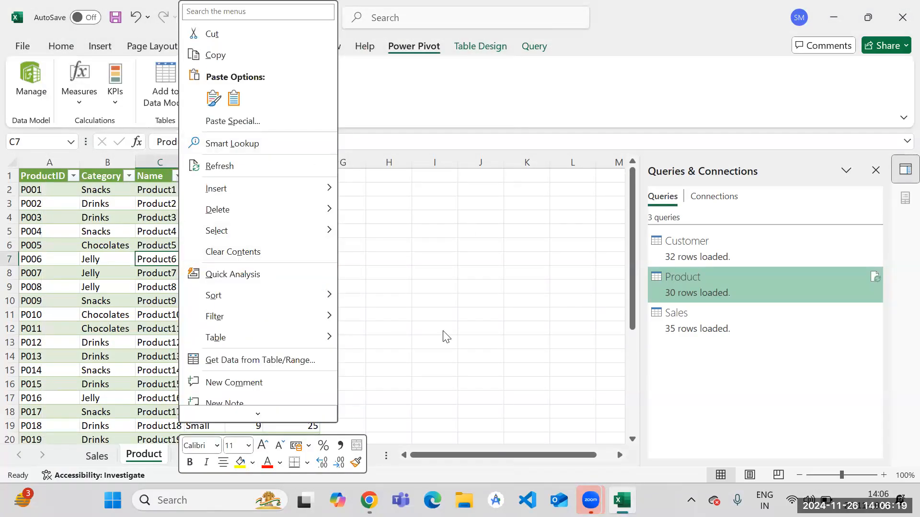
{"action": "left_click", "coordinate": [752, 337]}
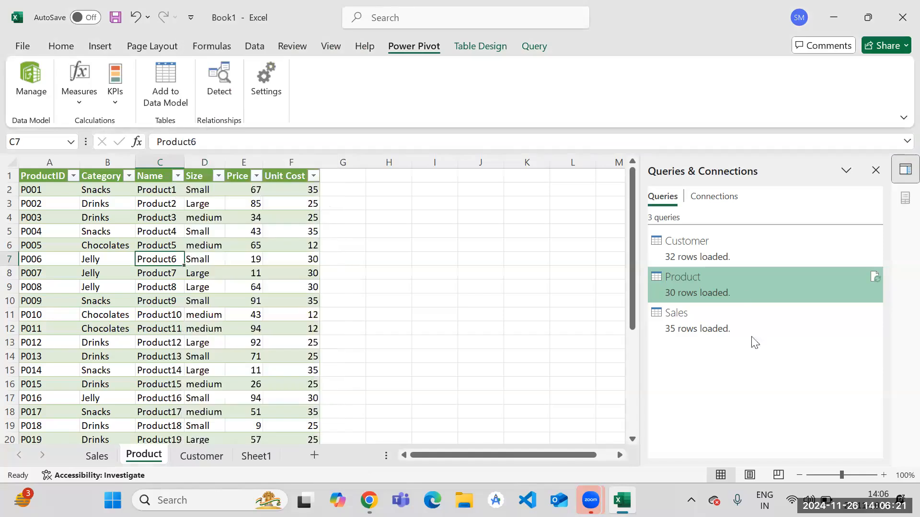
{"action": "right_click", "coordinate": [740, 289]}
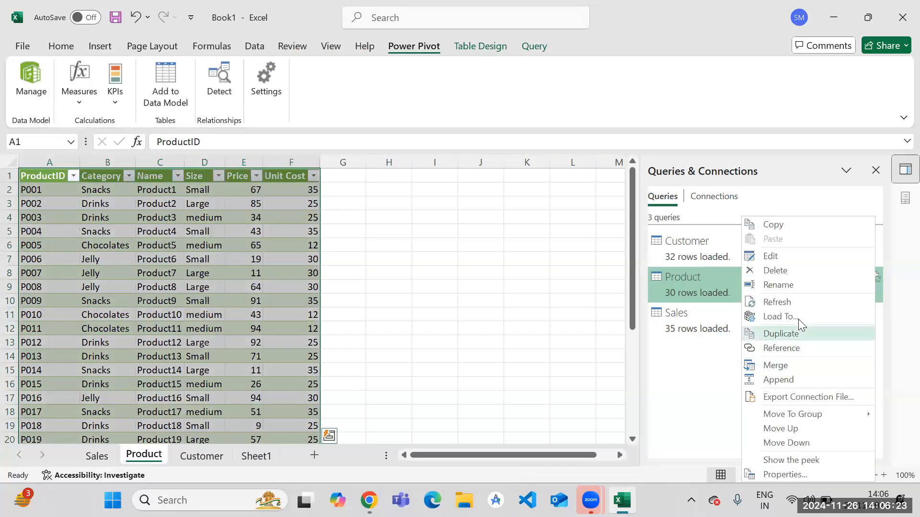
{"action": "left_click", "coordinate": [797, 317]}
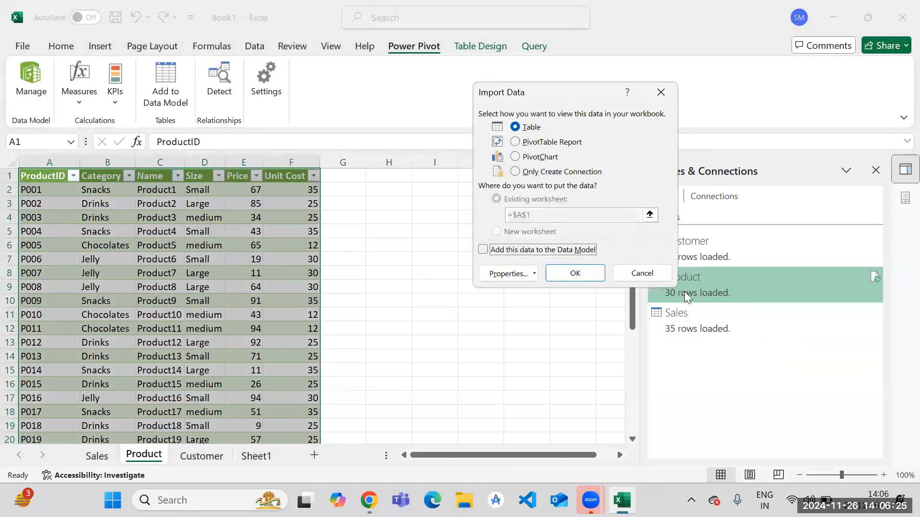
{"action": "left_click", "coordinate": [524, 144]}
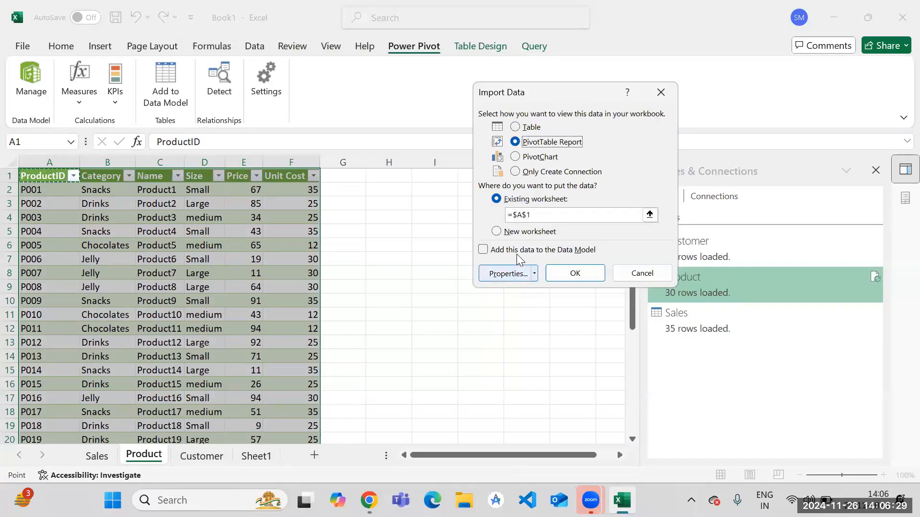
{"action": "left_click", "coordinate": [575, 273]}
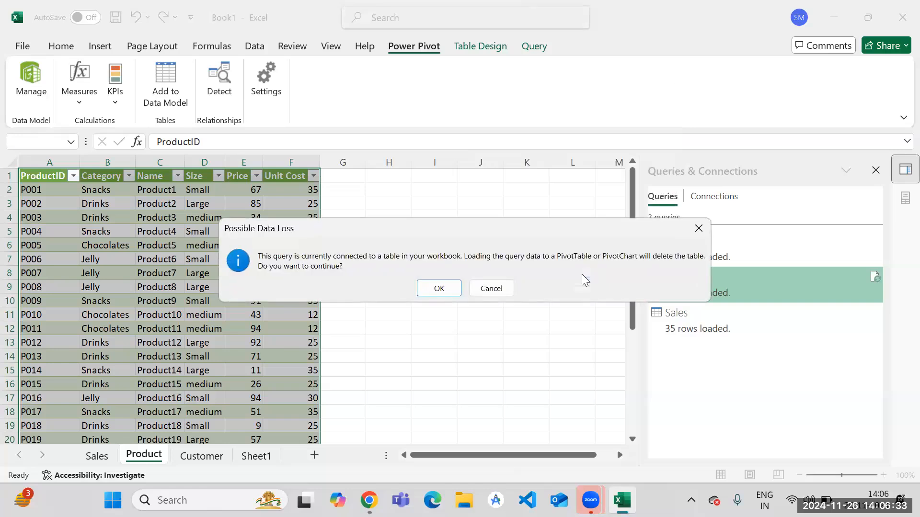
{"action": "left_click", "coordinate": [698, 229]}
{"action": "left_click", "coordinate": [501, 233]}
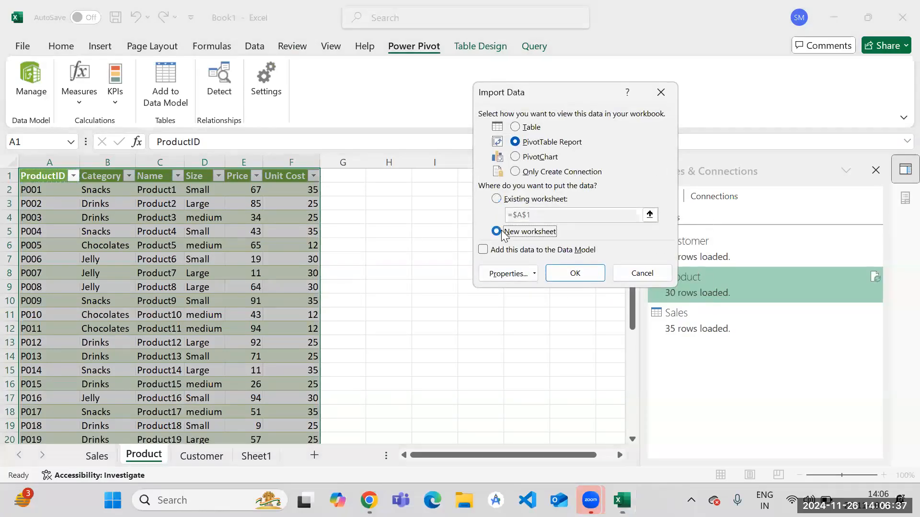
{"action": "left_click", "coordinate": [581, 276]}
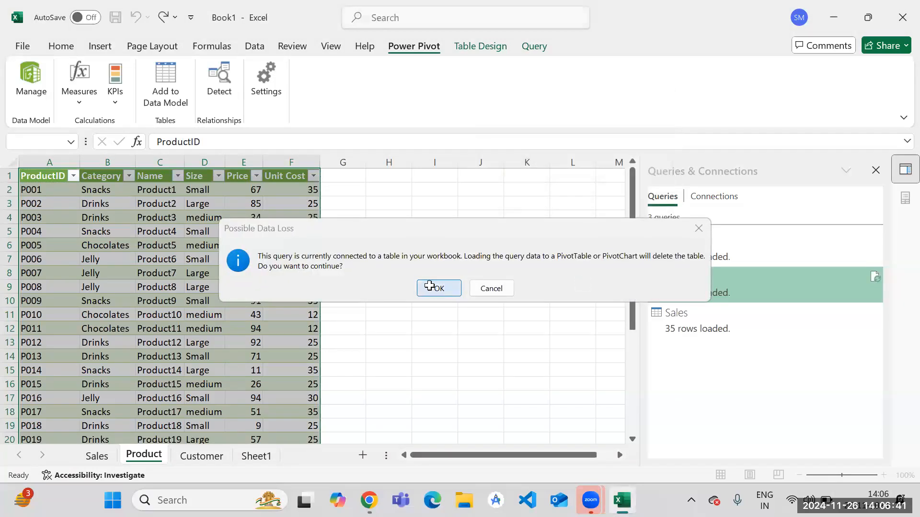
{"action": "left_click", "coordinate": [430, 286]}
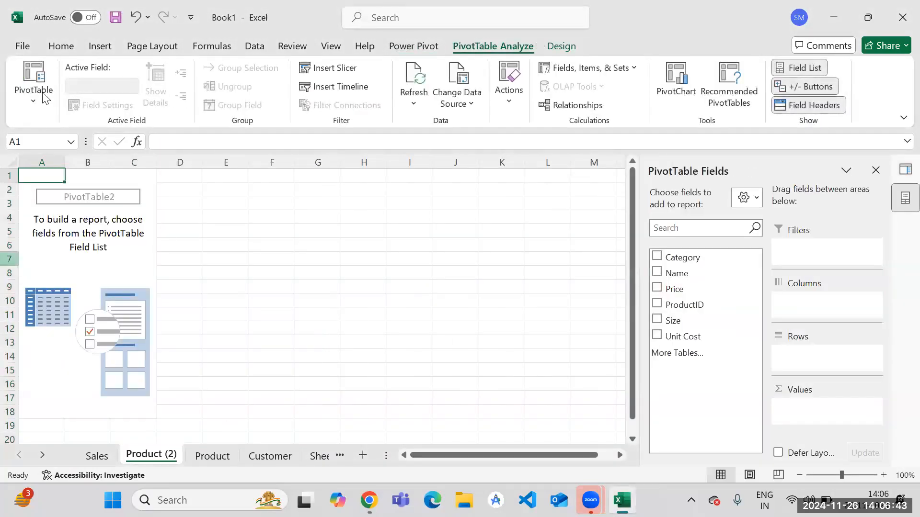
Open the Power Pivot data model, check which tables it holds and its external data import options, and close the window.
{"action": "left_click", "coordinate": [413, 46]}
{"action": "left_click", "coordinate": [28, 79]}
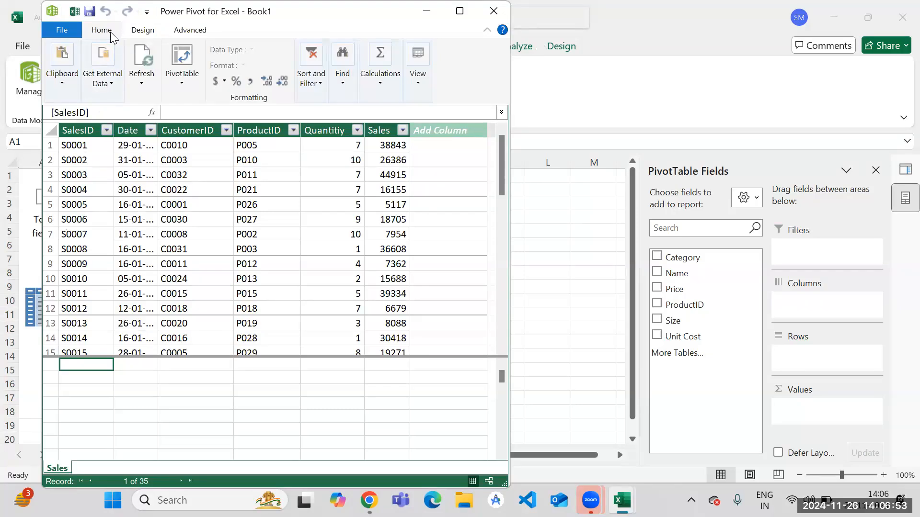
{"action": "left_click", "coordinate": [113, 84]}
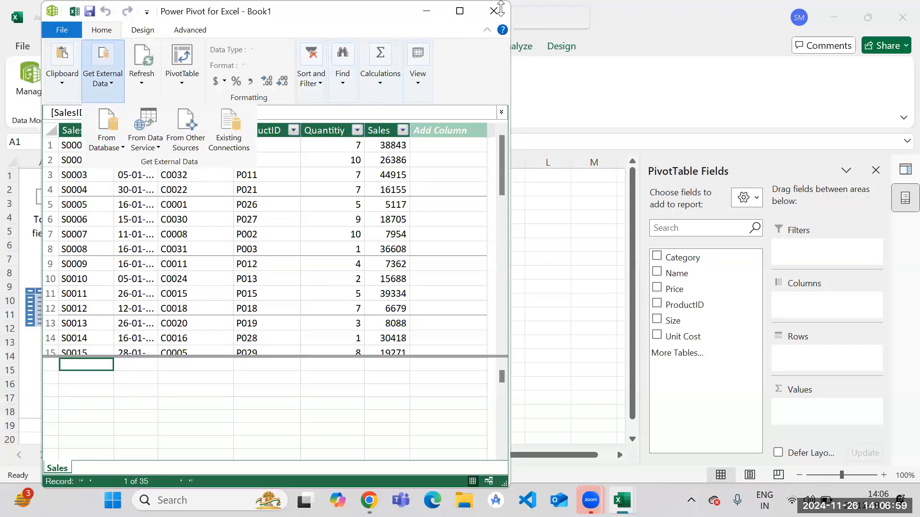
{"action": "left_click", "coordinate": [494, 12]}
{"action": "left_click", "coordinate": [494, 12]}
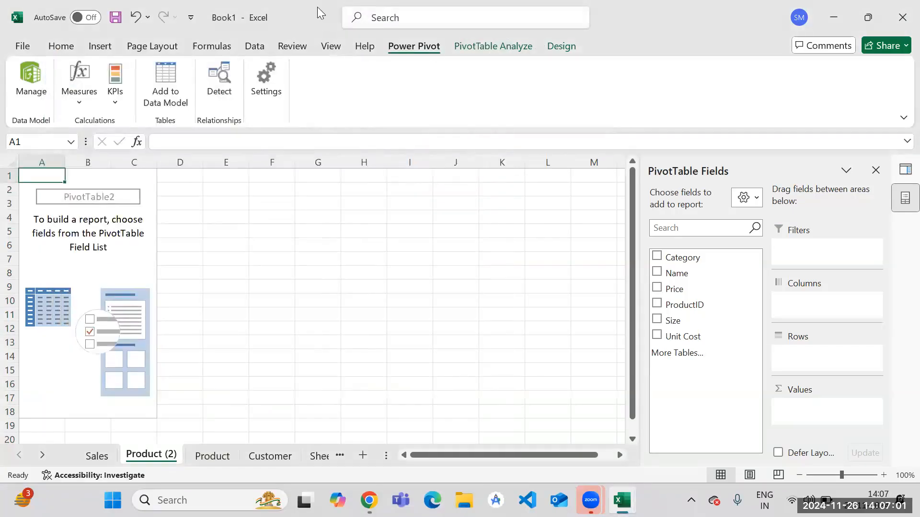